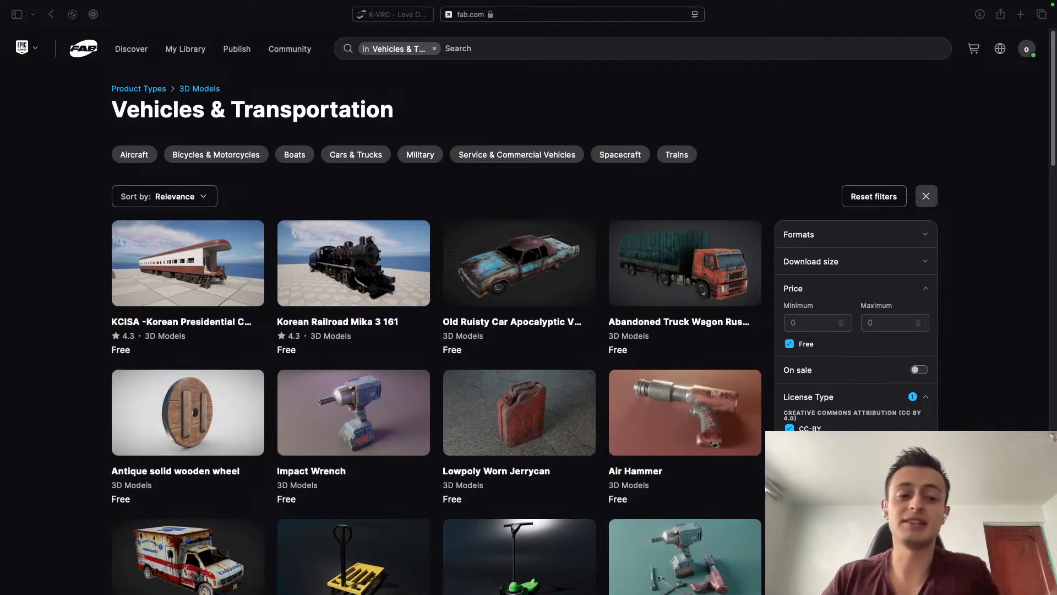
Step: Search the web for "AR Foundation" in a new browser tab
{"action": "mouse_move", "coordinate": [1011, 5]}
{"action": "left_click", "coordinate": [1020, 28]}
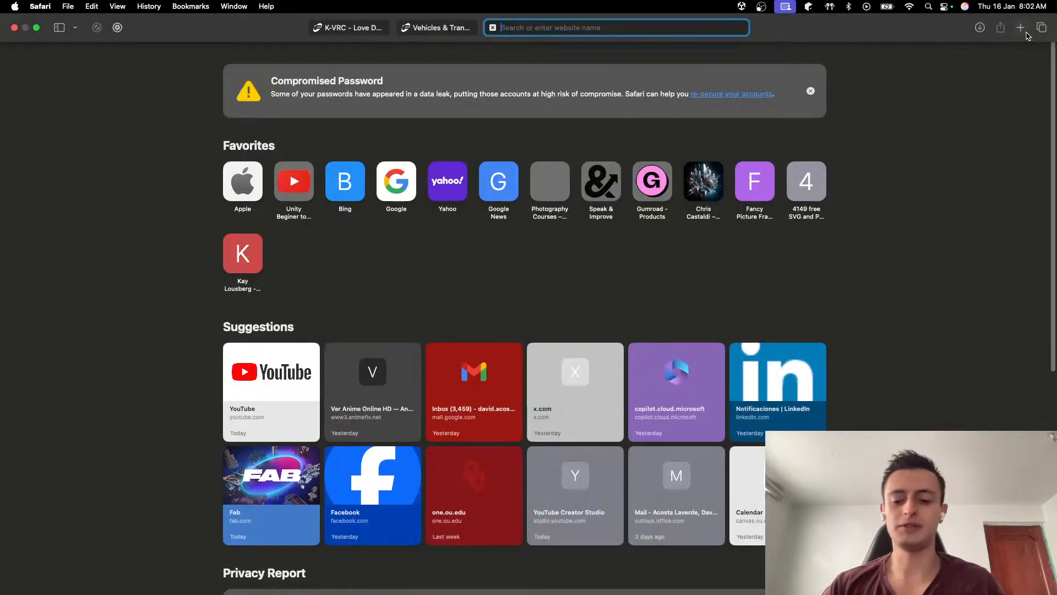
{"action": "type", "text": "AR "}
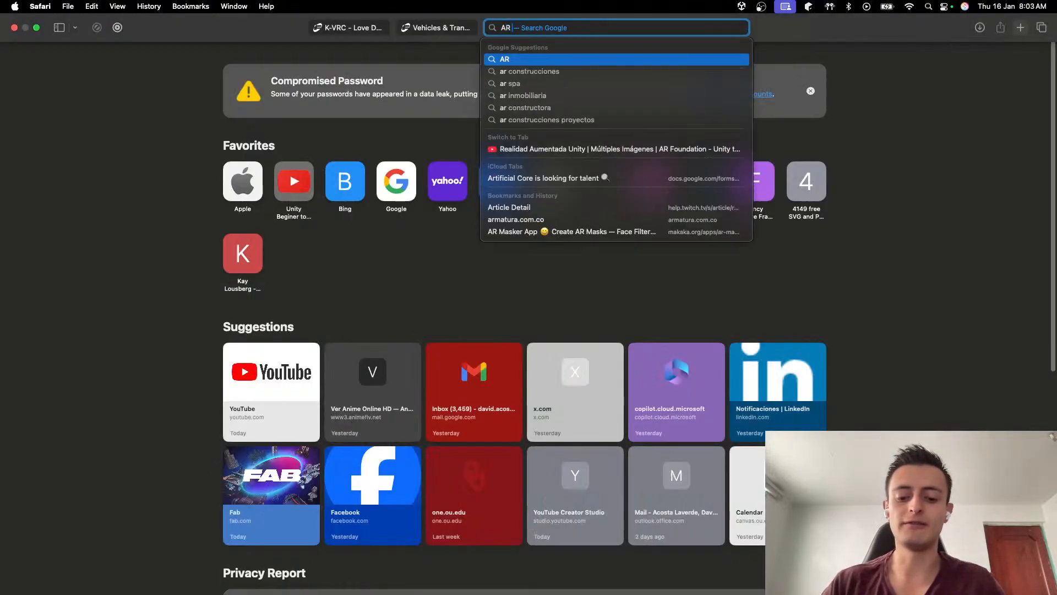
{"action": "type", "text": "Foundation"}
{"action": "key", "text": "Return"}
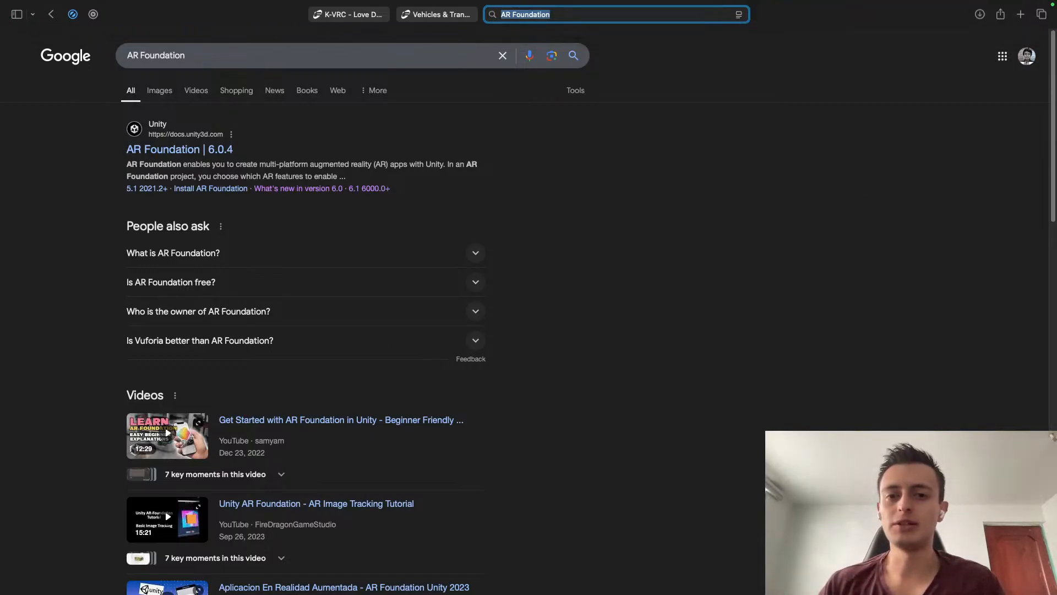
Step: Switch to the AR Foundation tutorial video and skim its Image Tracking and Multiple images chapters
{"action": "key", "text": "ctrl+Up"}
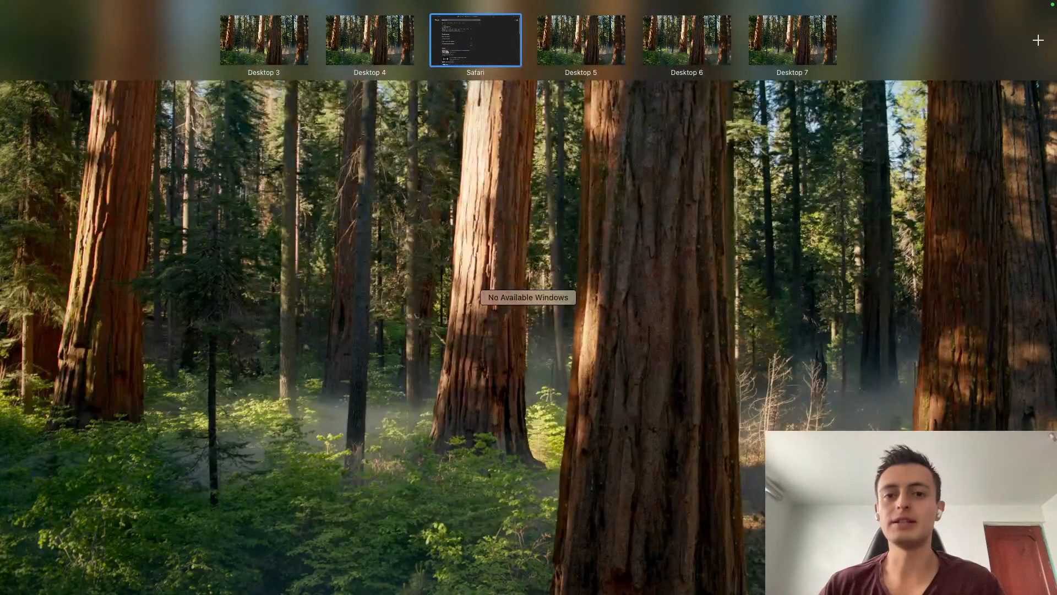
{"action": "left_click", "coordinate": [396, 41]}
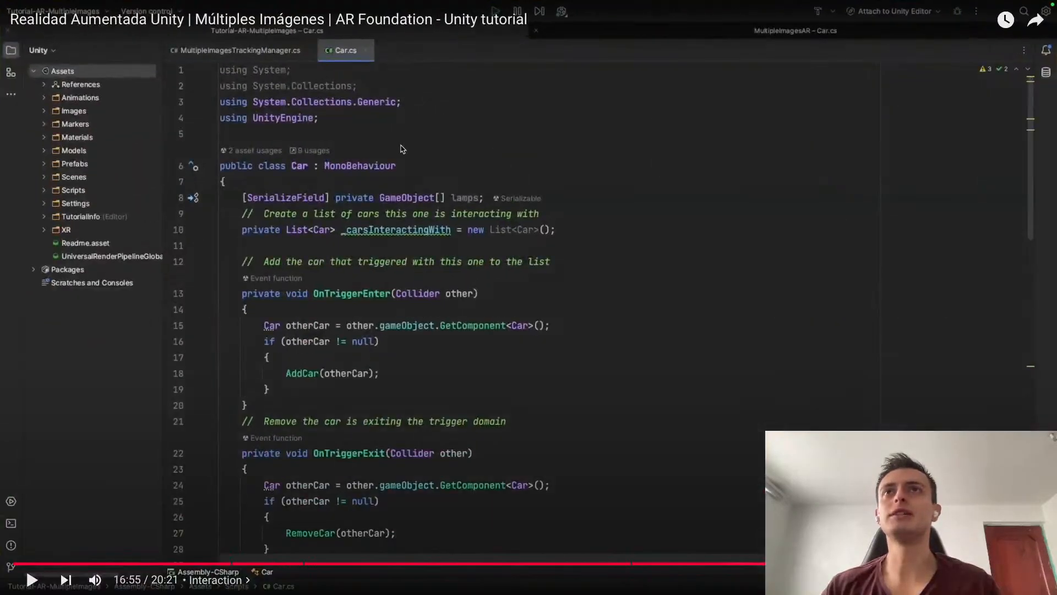
{"action": "left_click", "coordinate": [273, 564]}
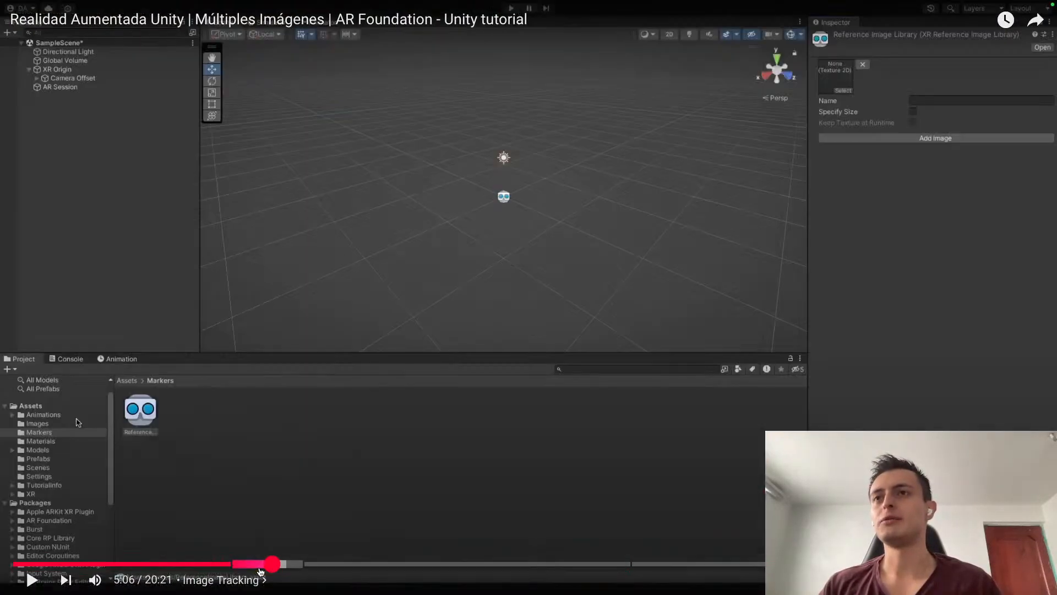
{"action": "left_click_drag", "start_coordinate": [270, 568], "coordinate": [331, 569]}
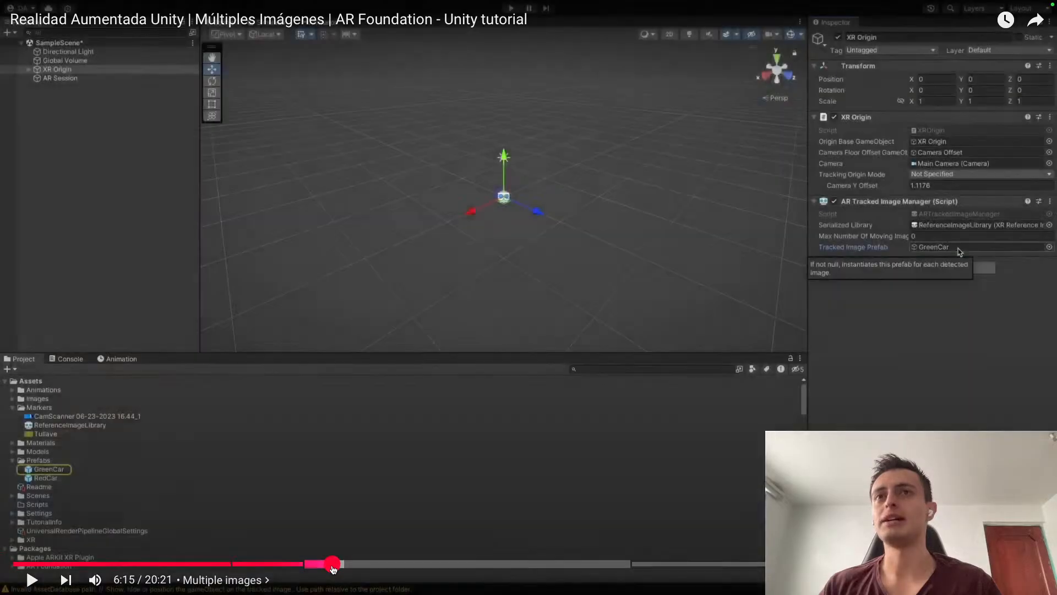
{"action": "left_click", "coordinate": [419, 569]}
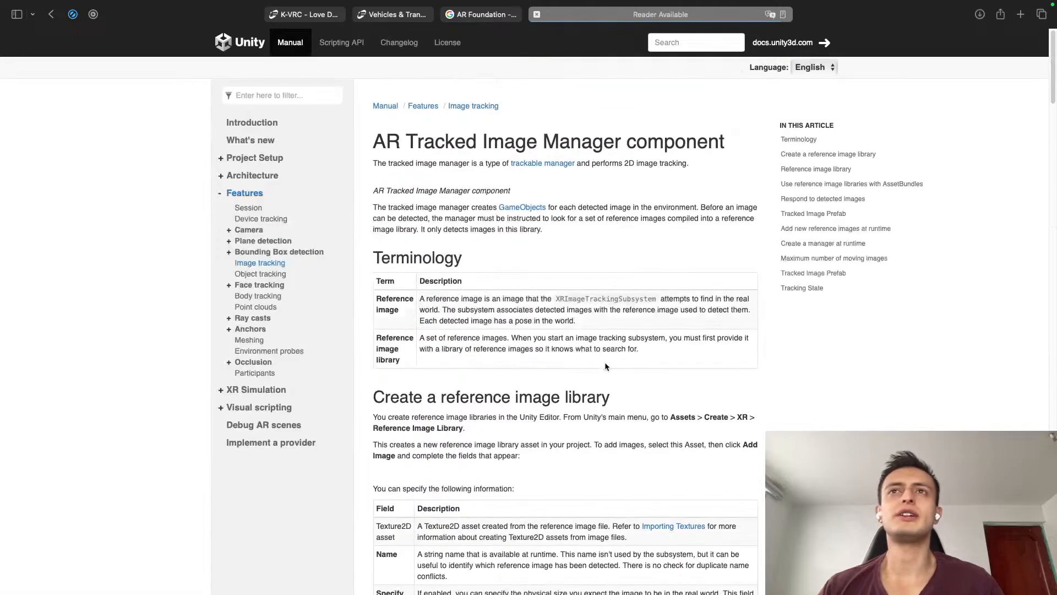
Step: Examine the AR Tracked Image Manager documentation, focusing on the sample code under "Respond to detected images"
{"action": "scroll", "coordinate": [606, 364], "scroll_direction": "down", "scroll_amount": 6}
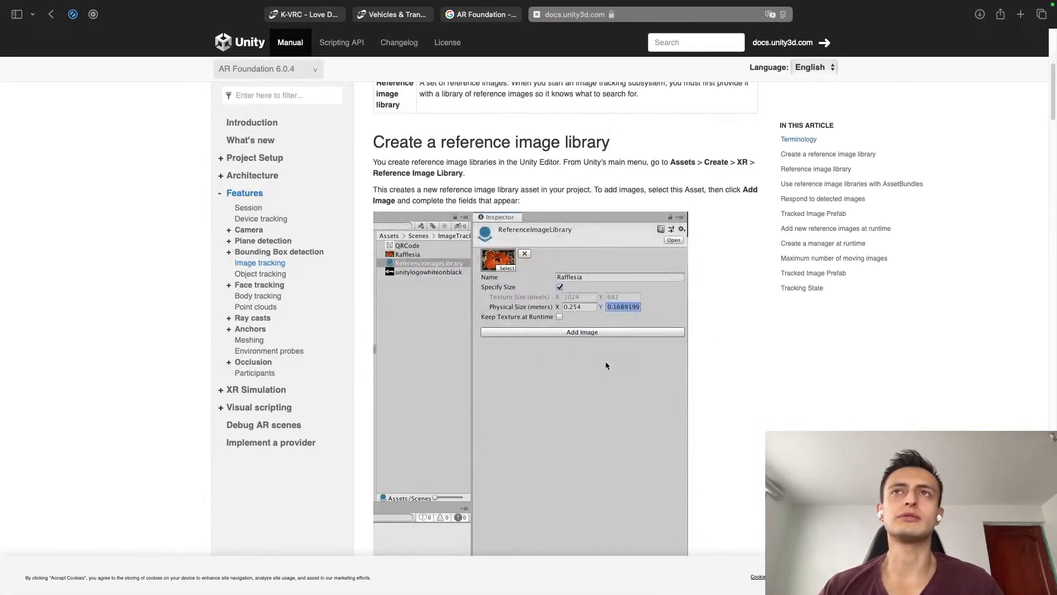
{"action": "scroll", "coordinate": [606, 361], "scroll_direction": "down", "scroll_amount": 20}
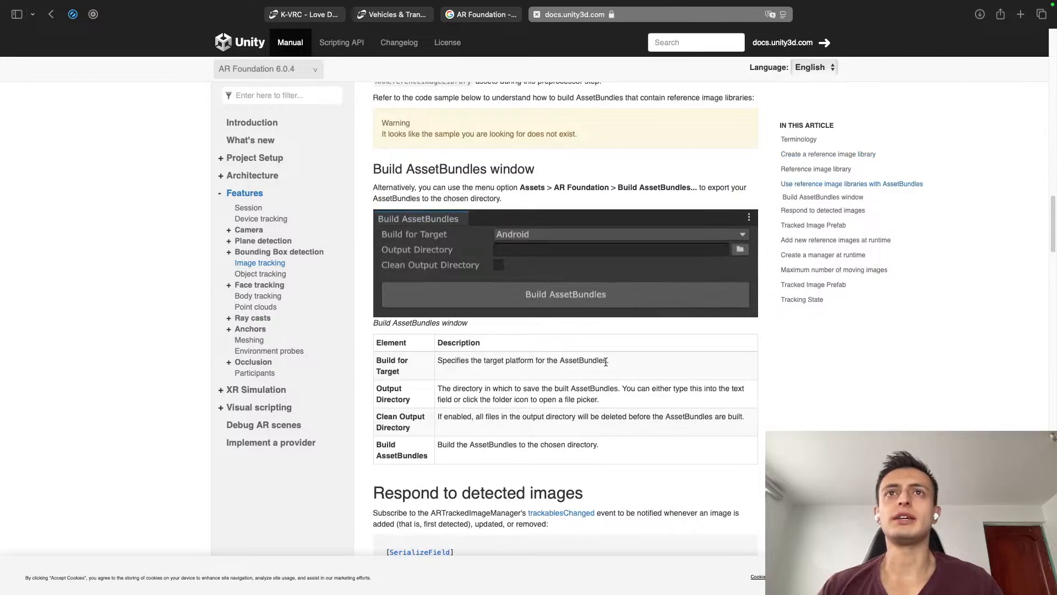
{"action": "scroll", "coordinate": [606, 361], "scroll_direction": "down", "scroll_amount": 10}
{"action": "scroll", "coordinate": [606, 361], "scroll_direction": "up", "scroll_amount": 5}
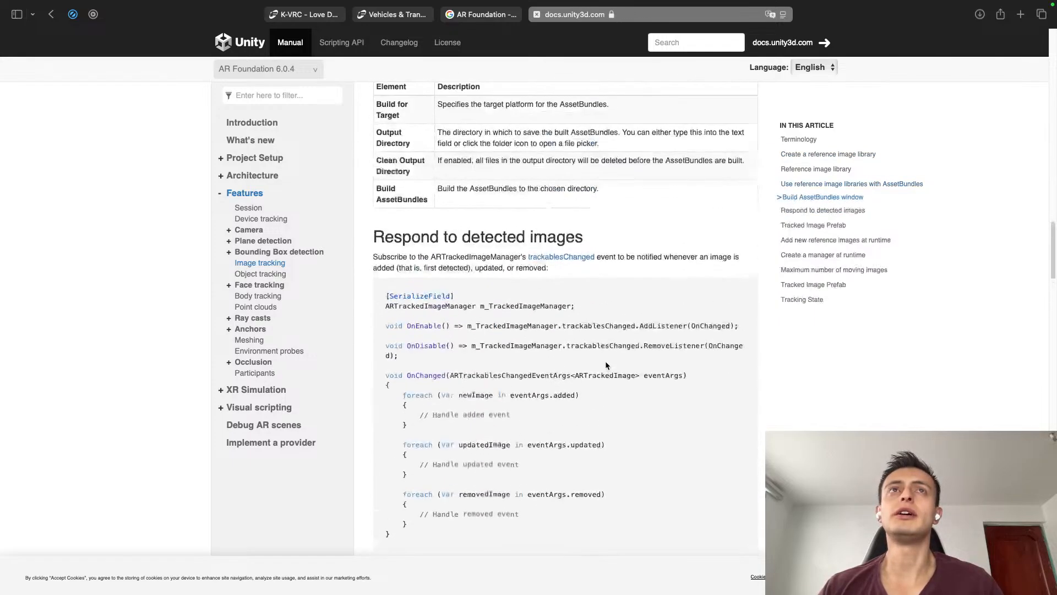
{"action": "left_click_drag", "start_coordinate": [578, 356], "coordinate": [741, 355]}
{"action": "left_click", "coordinate": [740, 355]}
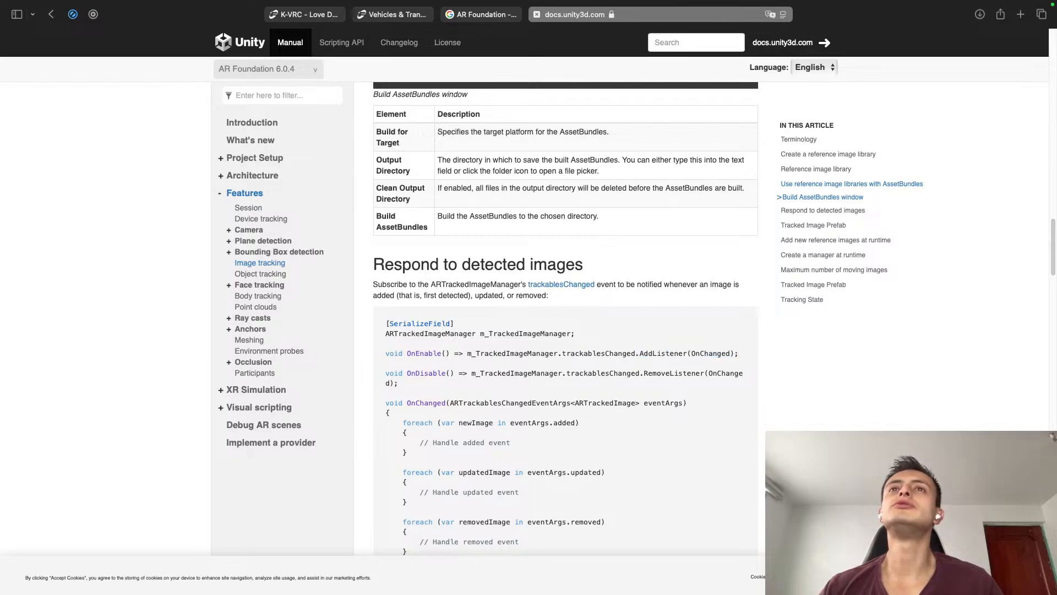
{"action": "scroll", "coordinate": [565, 318], "scroll_direction": "down", "scroll_amount": 10}
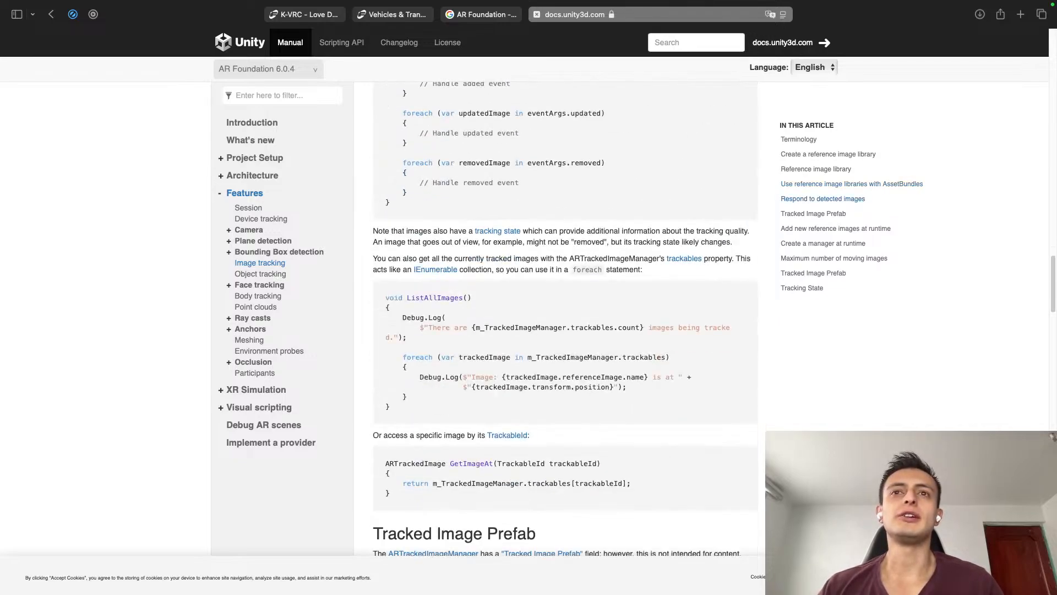
{"action": "scroll", "coordinate": [565, 318], "scroll_direction": "up", "scroll_amount": 5}
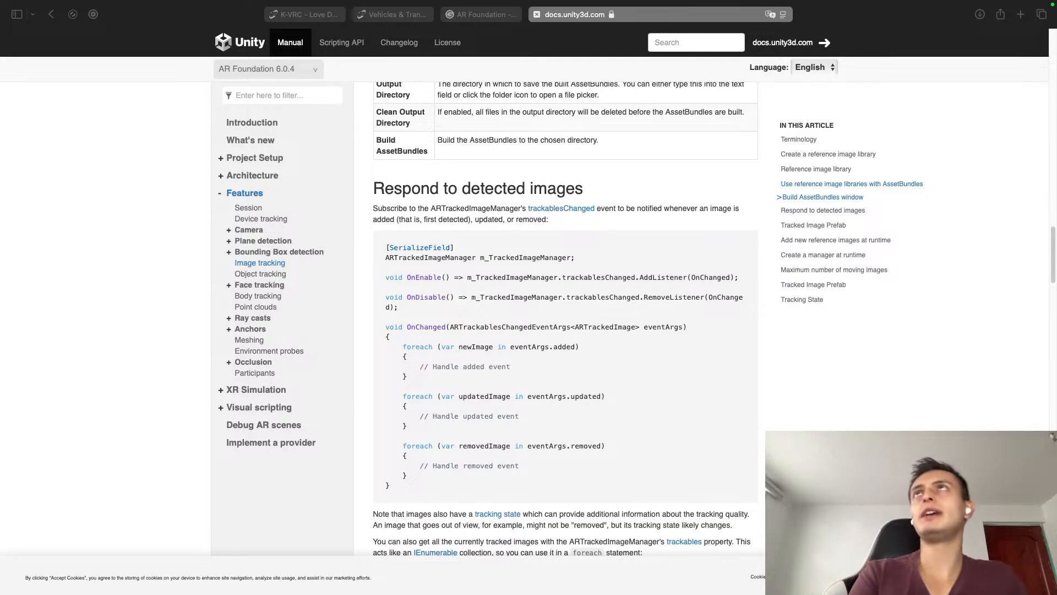
{"action": "left_click", "coordinate": [549, 337]}
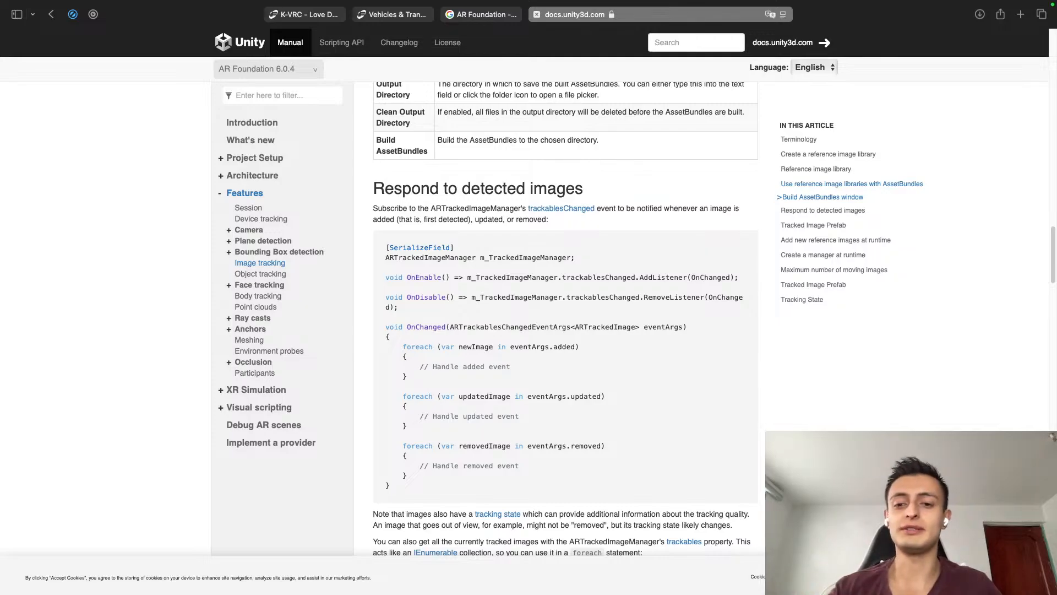
Step: Switch to the Unity editor and inspect the AR Session, the Cube prefab instance and the MultipleImagesTracking script
{"action": "key", "text": "ctrl+Up"}
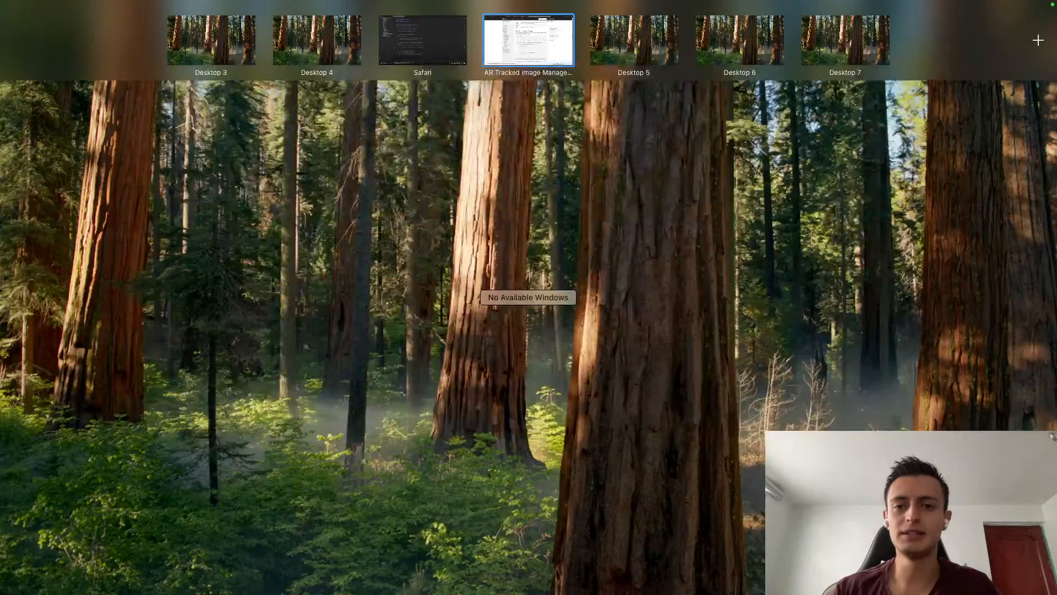
{"action": "left_click_drag", "start_coordinate": [504, 0], "coordinate": [504, 159]}
{"action": "left_click", "coordinate": [369, 38]}
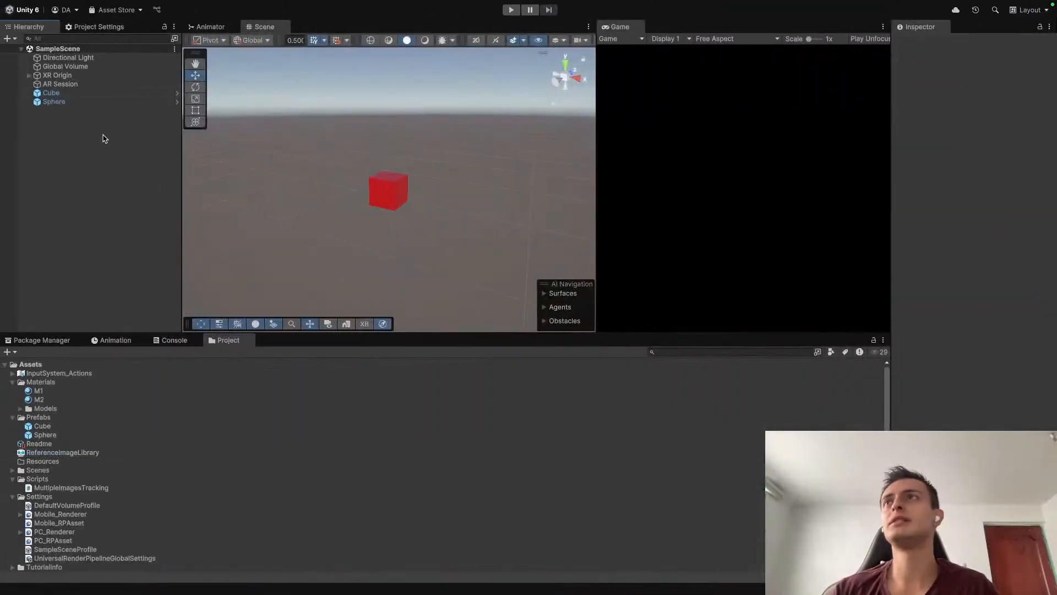
{"action": "left_click", "coordinate": [71, 84]}
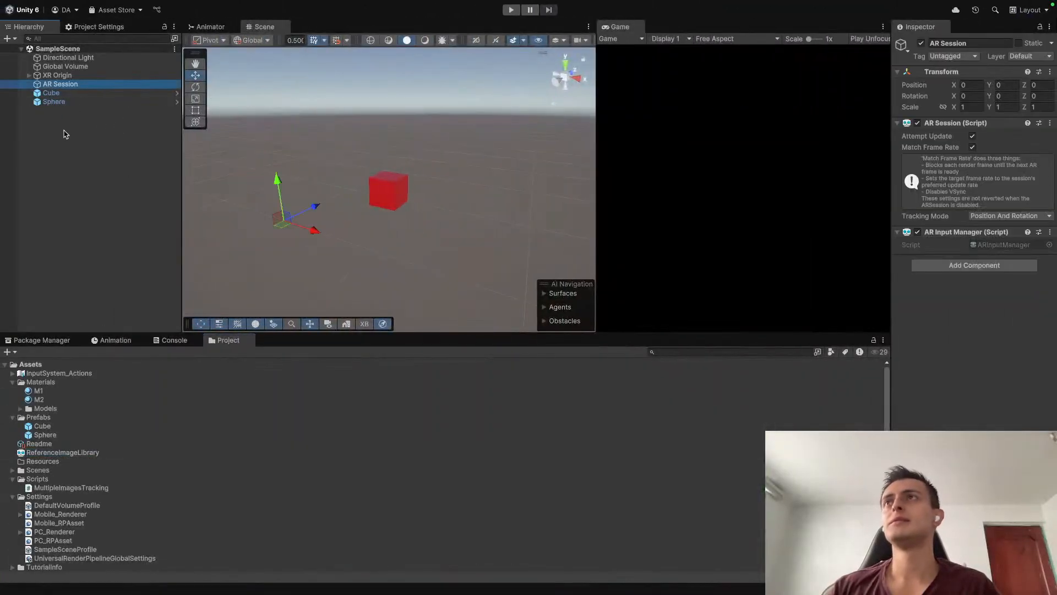
{"action": "left_click", "coordinate": [83, 93]}
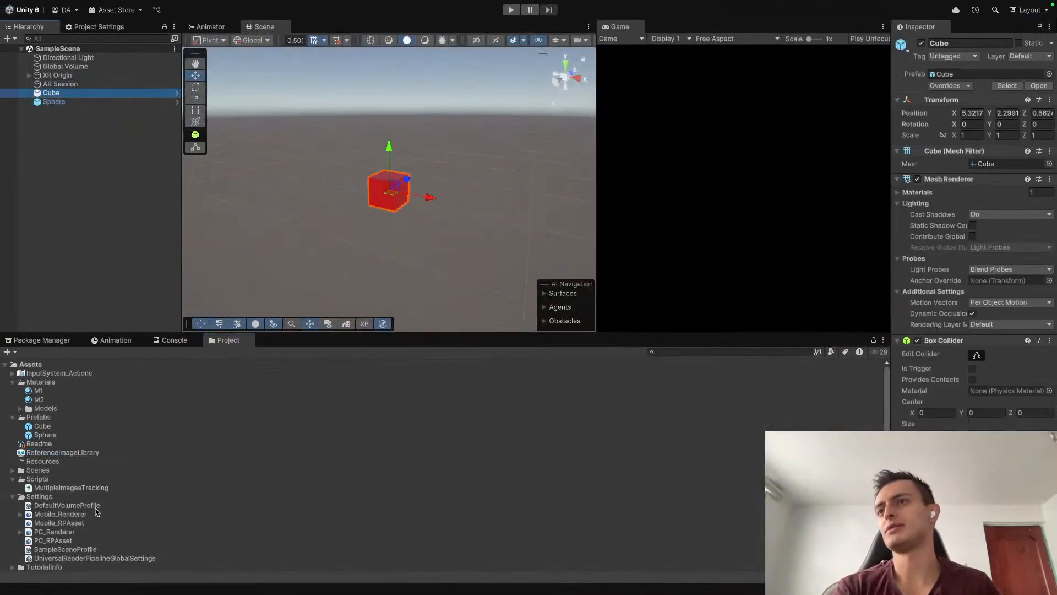
{"action": "left_click", "coordinate": [109, 488]}
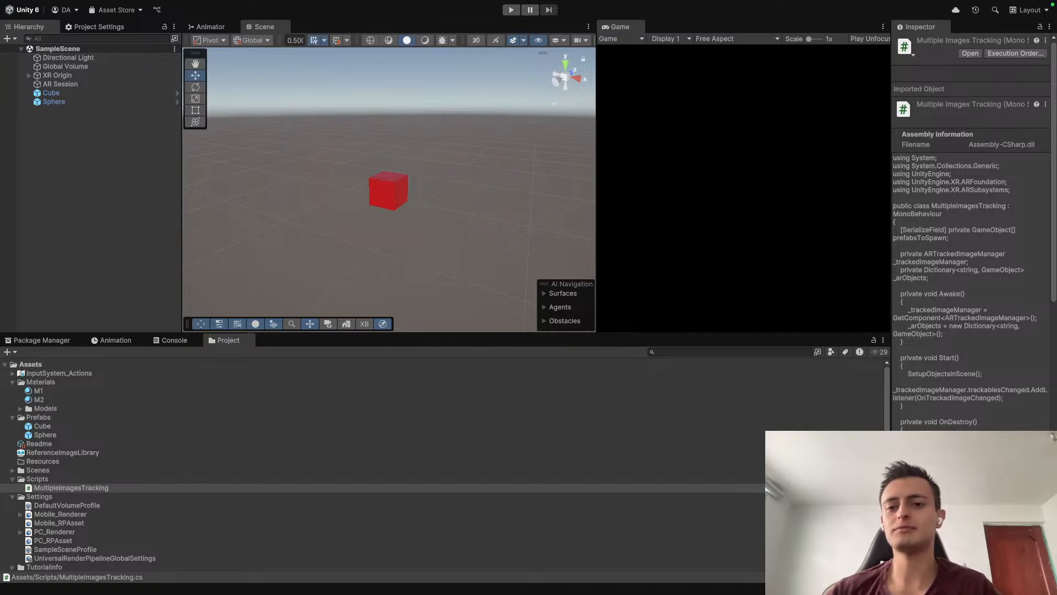
Step: Switch to the code editor and review the MultipleImagesTracking.cs script from its fields through the UpdateARObjects method
{"action": "key", "text": "ctrl+Up"}
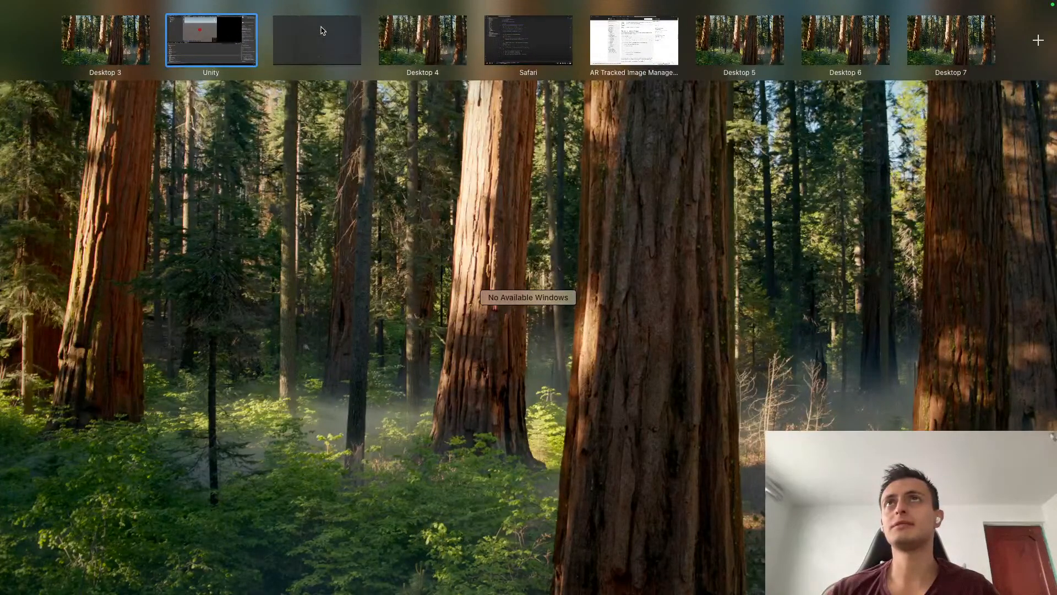
{"action": "left_click", "coordinate": [354, 25]}
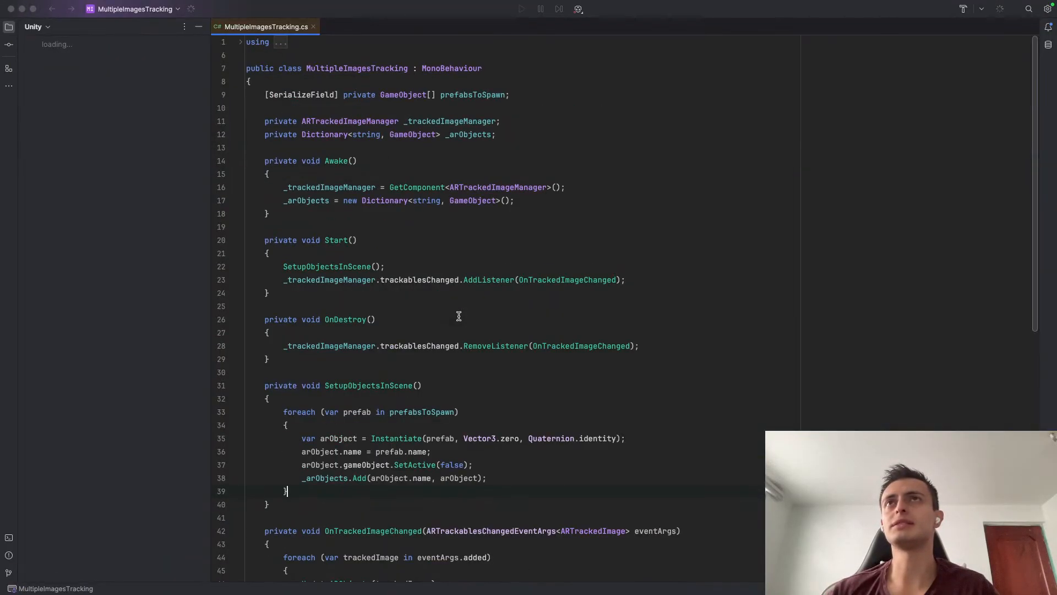
{"action": "scroll", "coordinate": [447, 352], "scroll_direction": "down", "scroll_amount": 10}
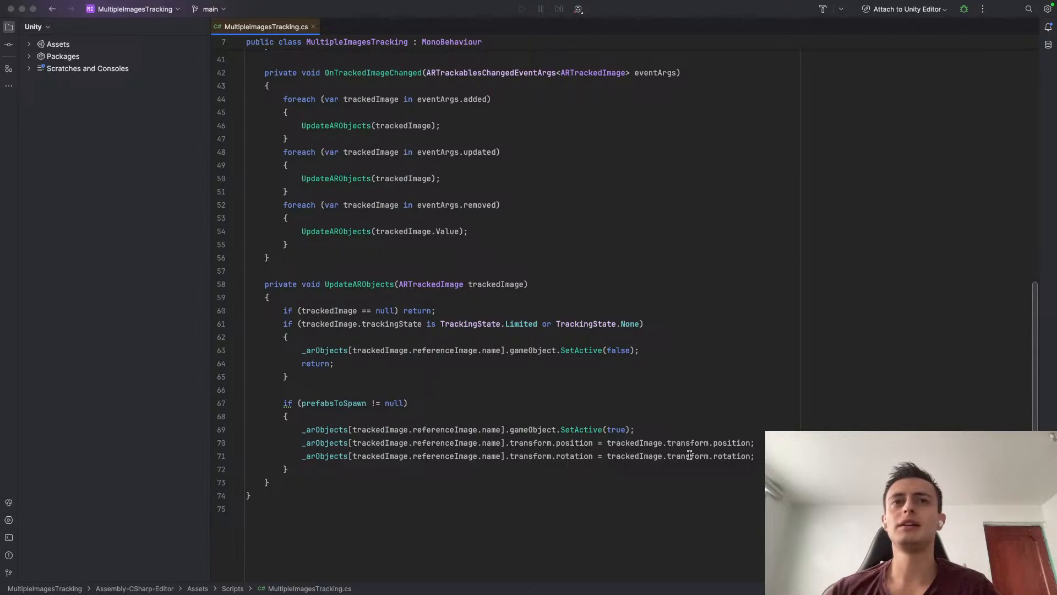
{"action": "left_click", "coordinate": [469, 420]}
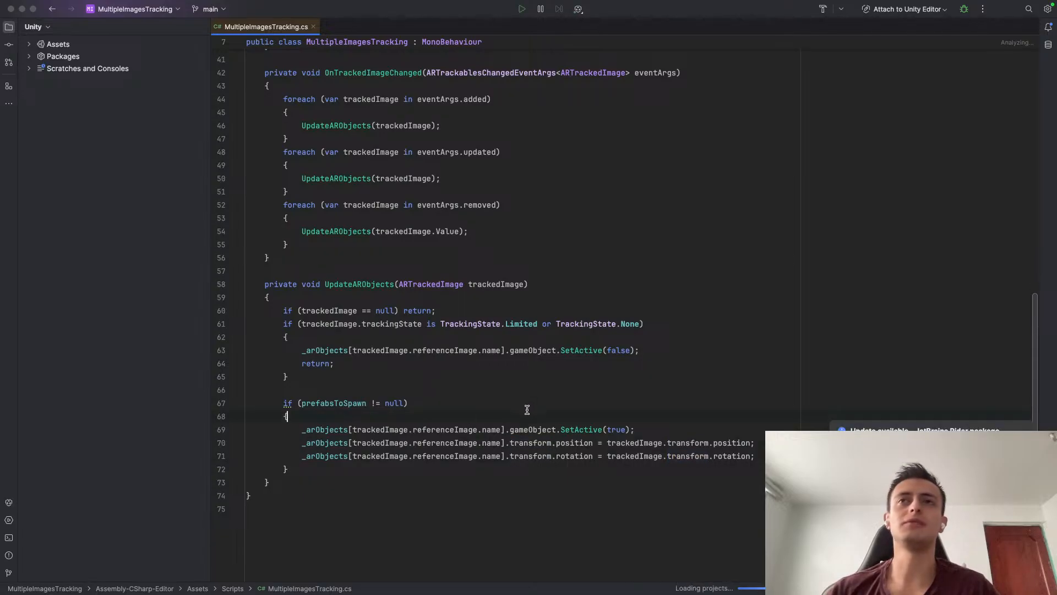
{"action": "scroll", "coordinate": [650, 238], "scroll_direction": "up", "scroll_amount": 10}
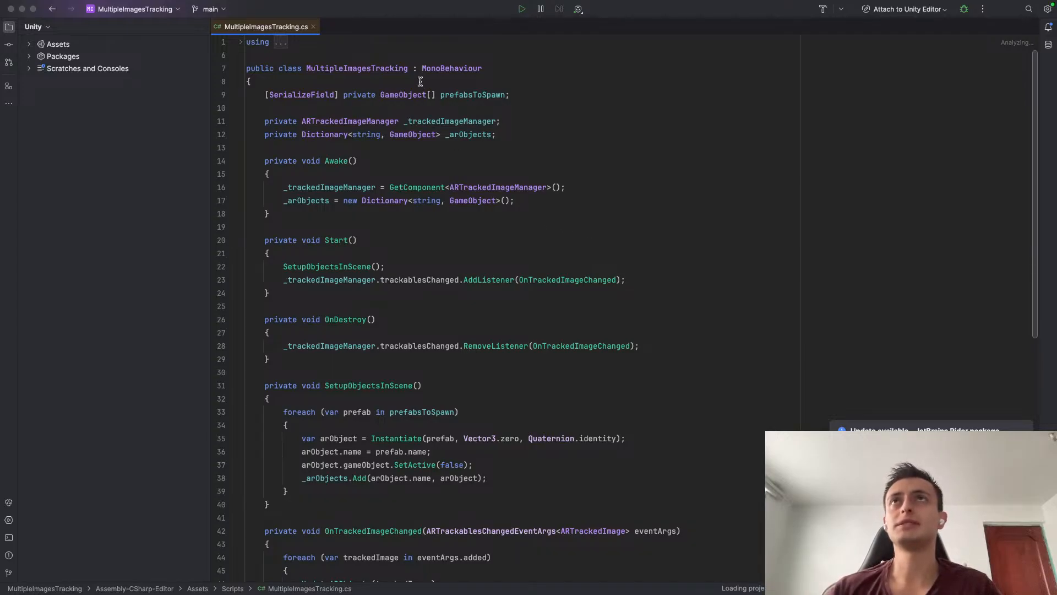
{"action": "key", "text": "ctrl+Up"}
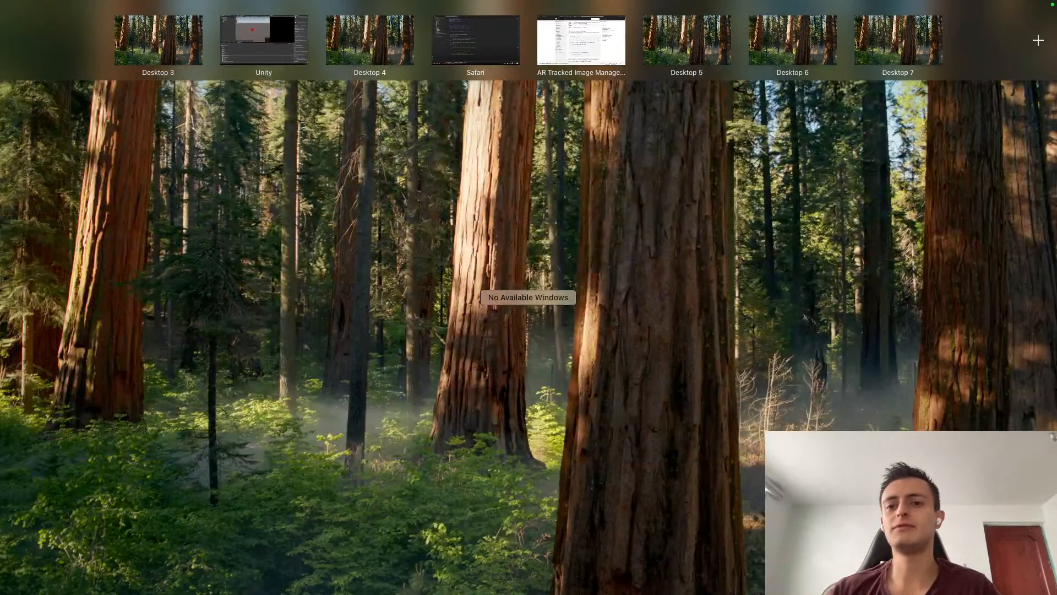
{"action": "key", "text": "ctrl+Up"}
{"action": "key", "text": "ctrl+Right"}
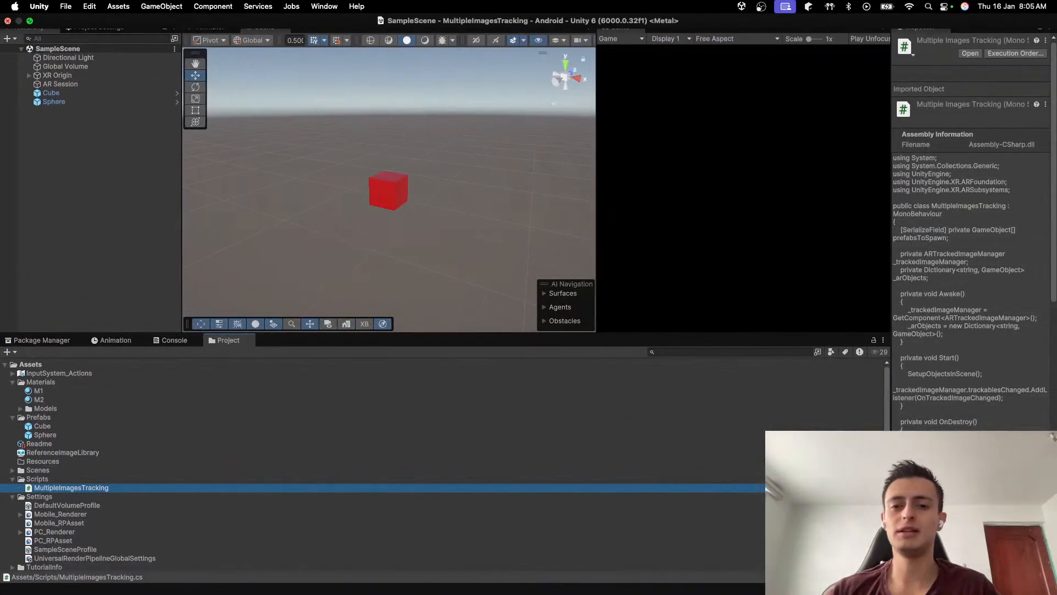
{"action": "key", "text": "ctrl+Right"}
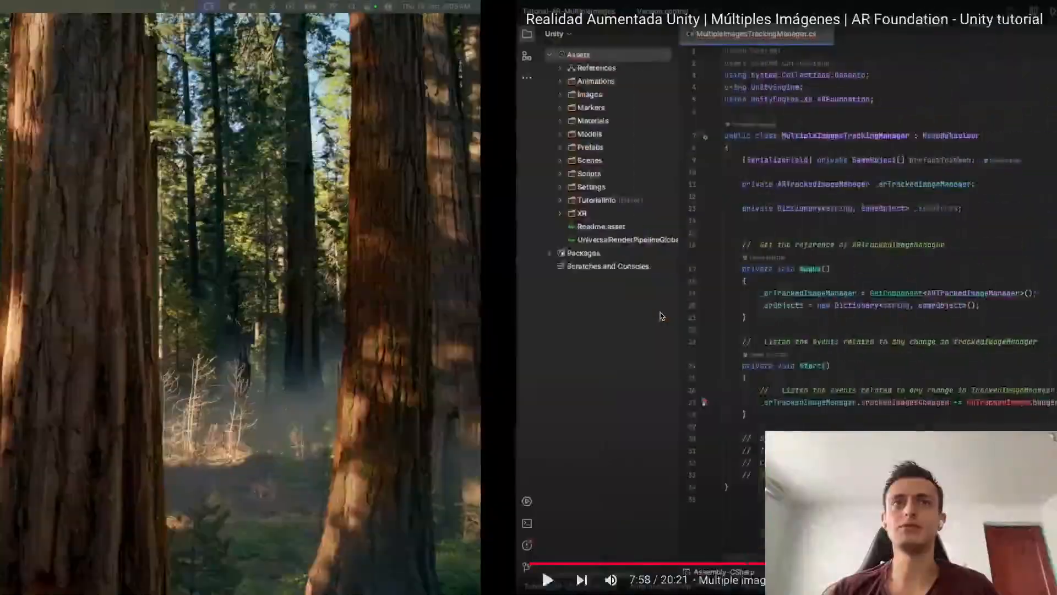
Step: Switch to Unity Hub and view the new-project templates and editor version without creating a project
{"action": "key", "text": "ctrl+Left"}
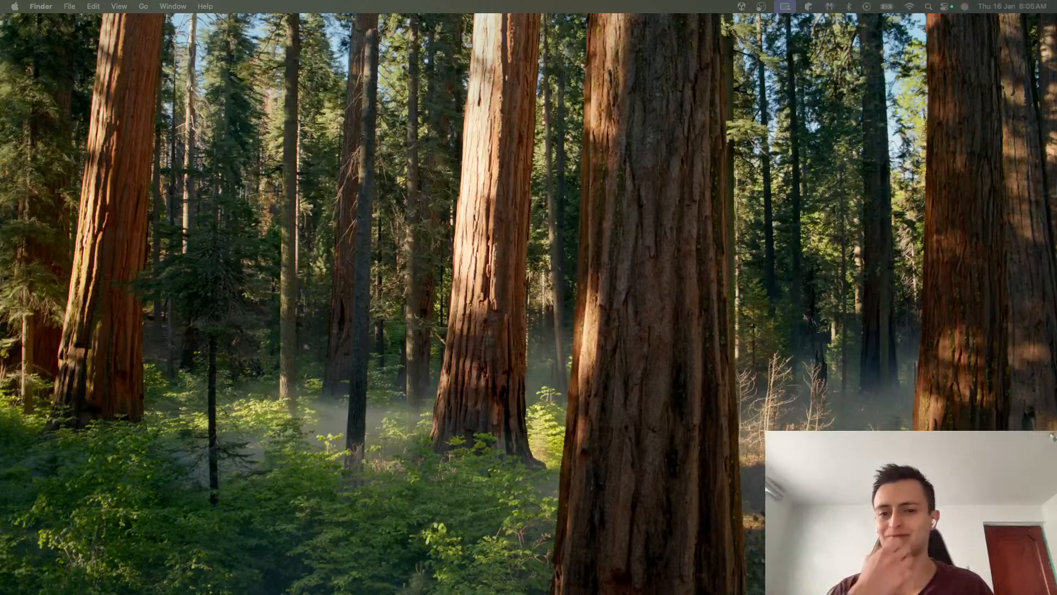
{"action": "left_click_drag", "start_coordinate": [611, 594], "coordinate": [599, 104]}
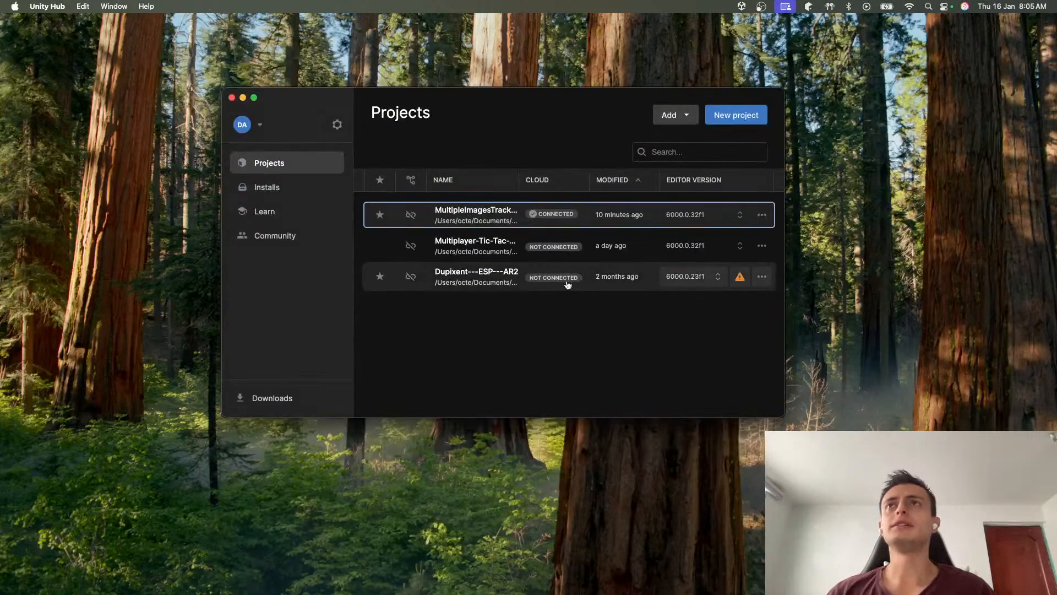
{"action": "left_click", "coordinate": [668, 359]}
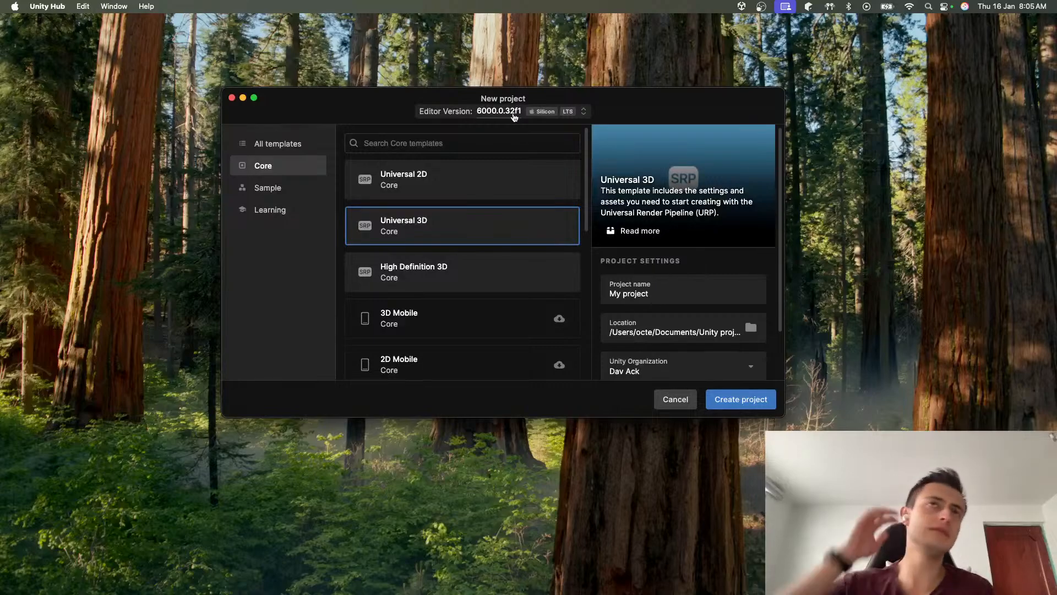
{"action": "left_click", "coordinate": [675, 400]}
Step: Check the installed Unity editor and the official releases available to install, and return to the projects list
{"action": "left_click", "coordinate": [270, 193]}
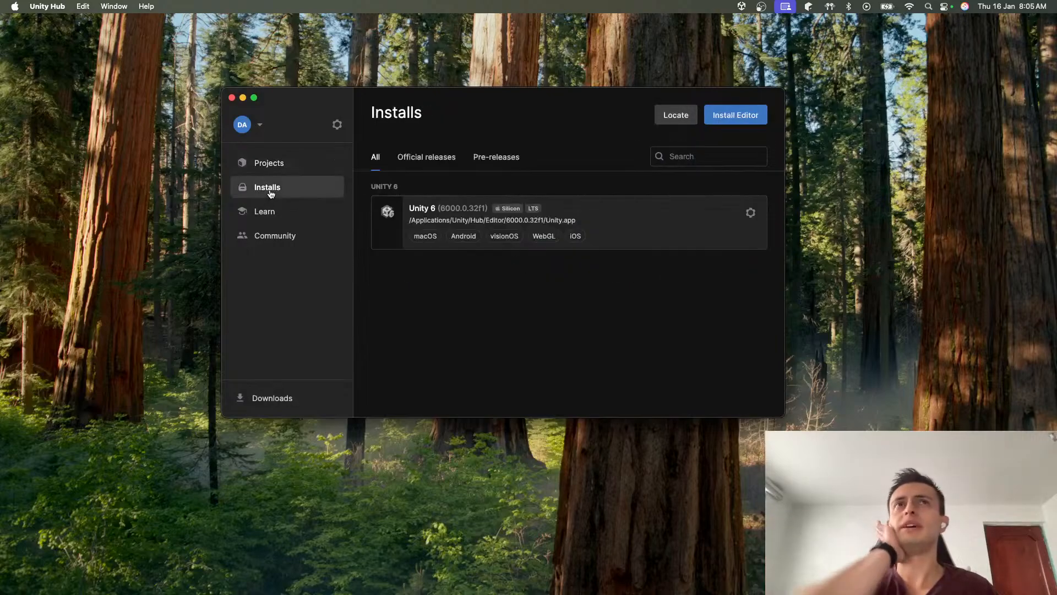
{"action": "left_click", "coordinate": [753, 120]}
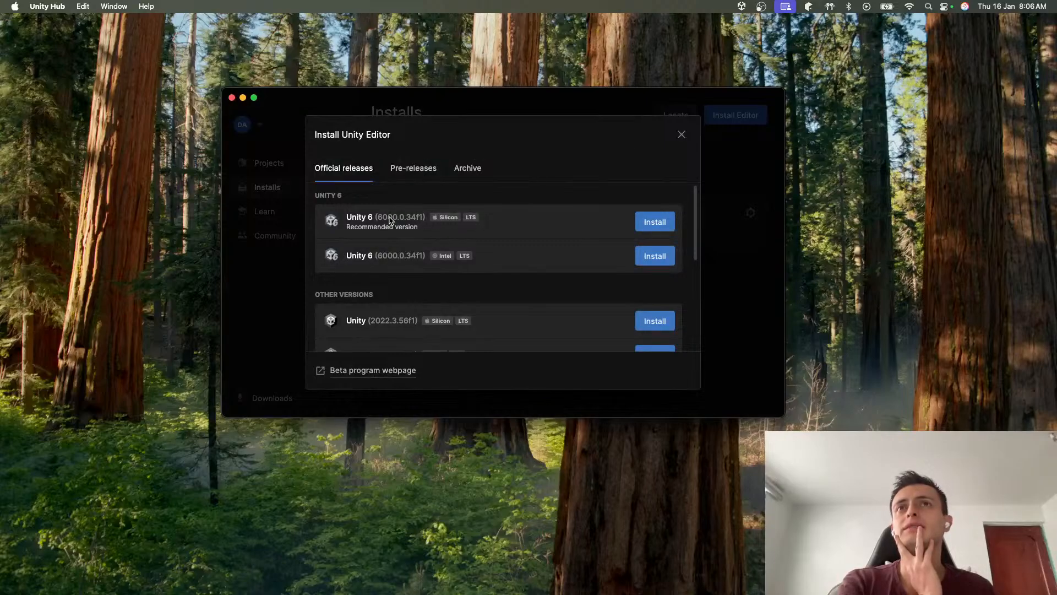
{"action": "left_click", "coordinate": [681, 135]}
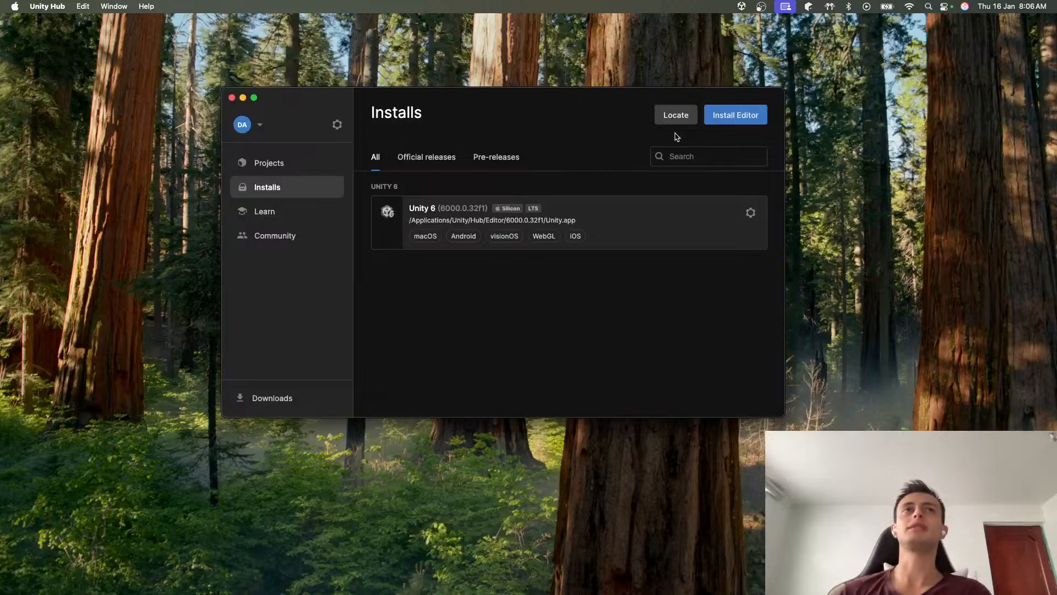
{"action": "left_click", "coordinate": [309, 169]}
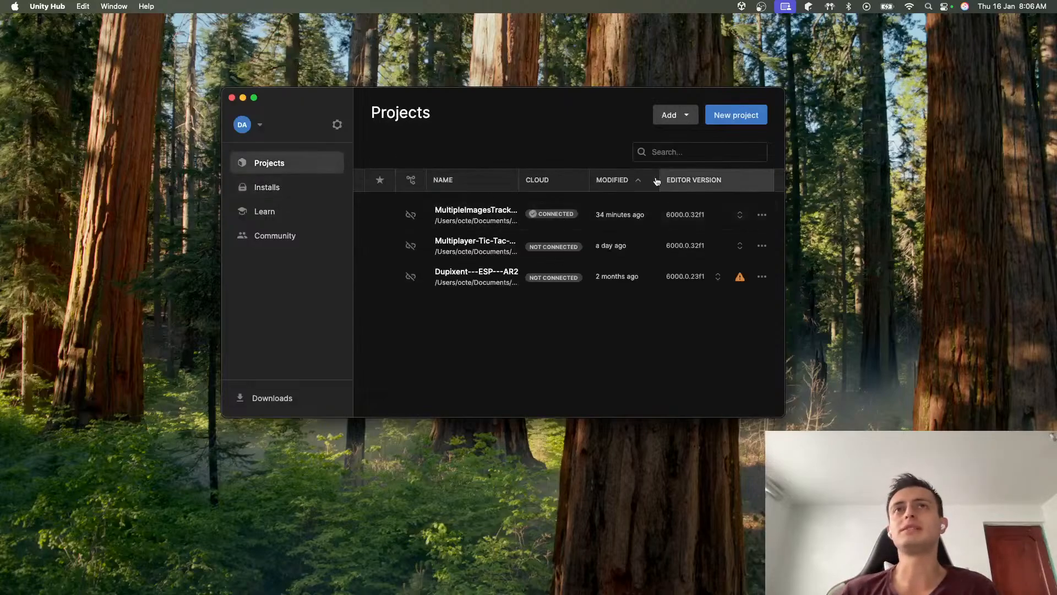
Step: Start a new project from the Universal 3D template and name it AR-MultipleImagesTracking-Tutorial
{"action": "left_click", "coordinate": [741, 119]}
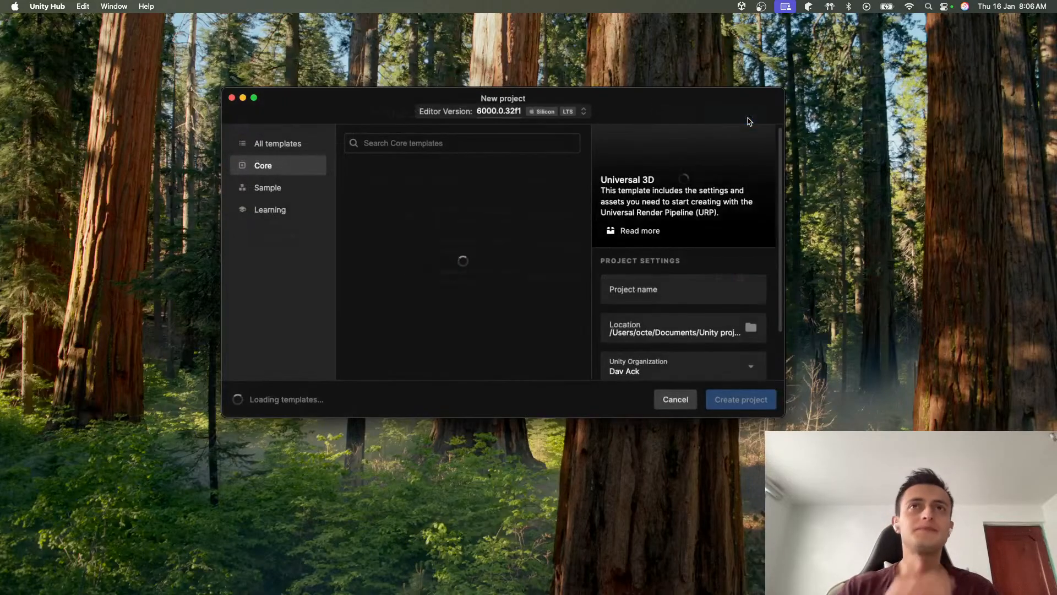
{"action": "double_click", "coordinate": [646, 295]}
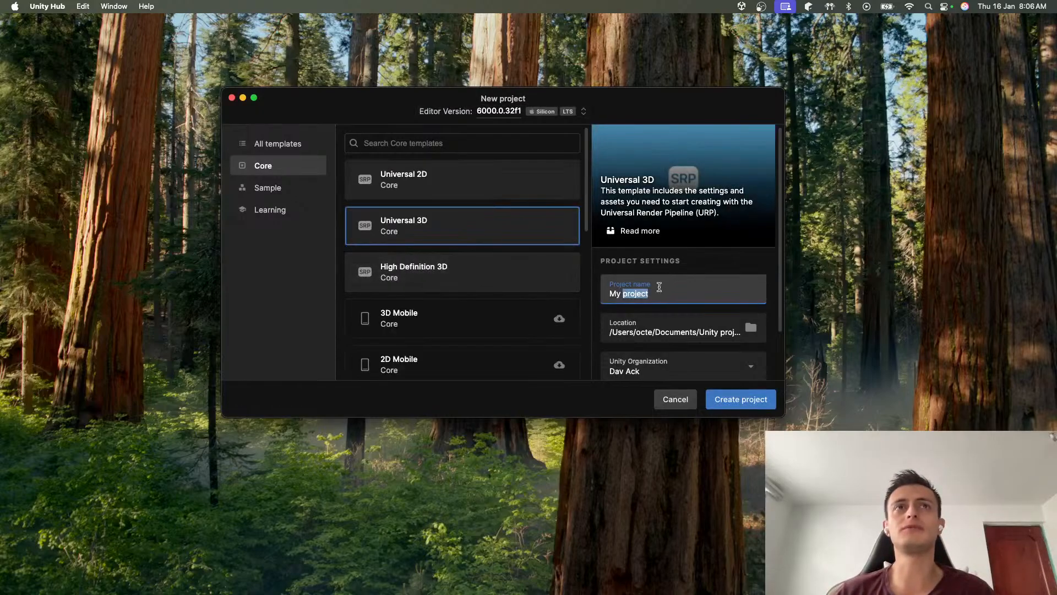
{"action": "left_click_drag", "start_coordinate": [659, 288], "coordinate": [400, 193]}
{"action": "left_click", "coordinate": [409, 232]}
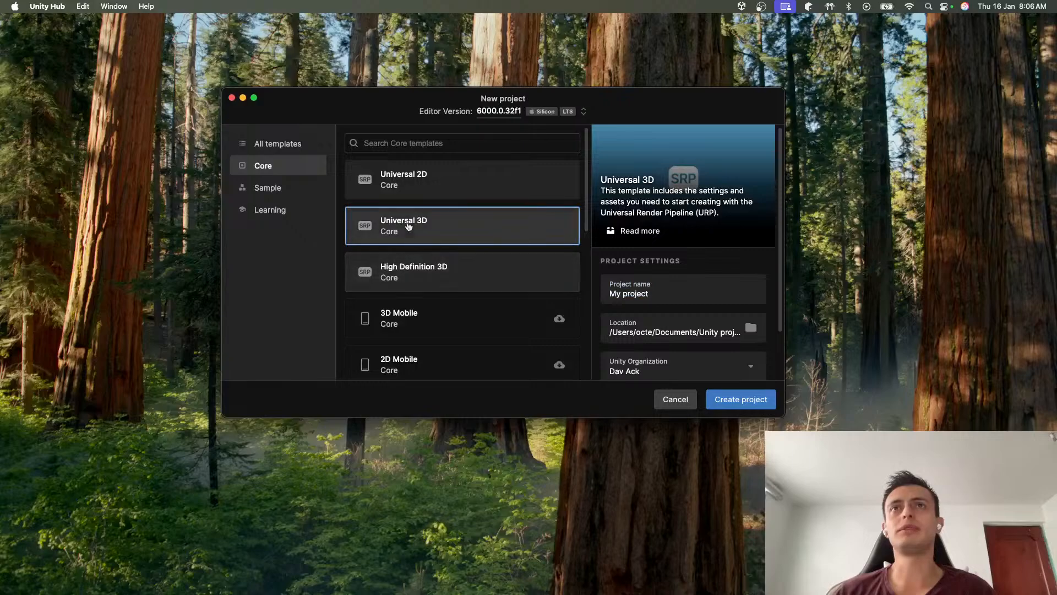
{"action": "triple_click", "coordinate": [639, 293]}
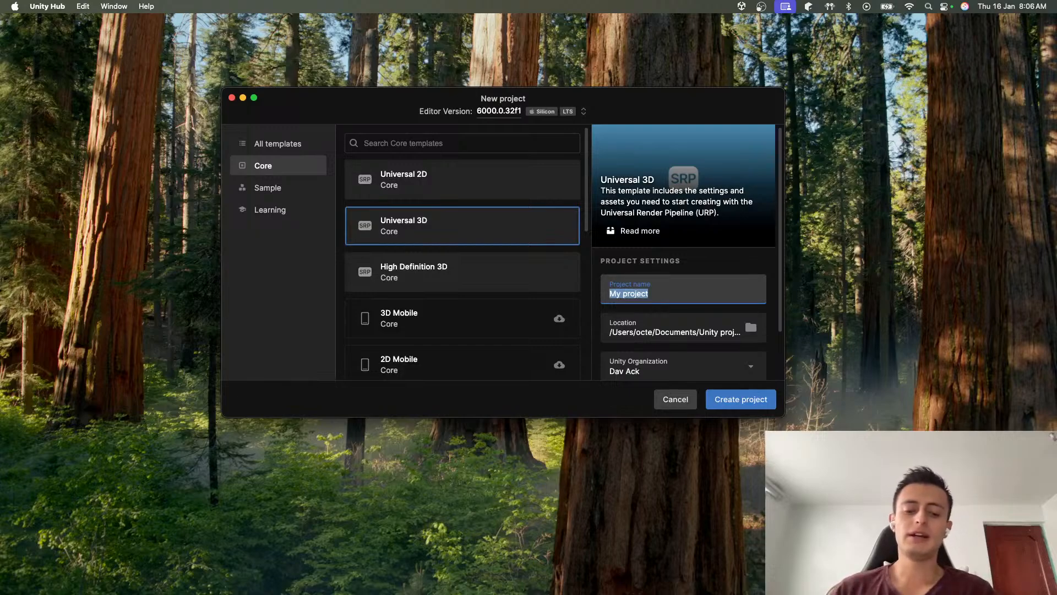
{"action": "type", "text": "AR-Multiple"}
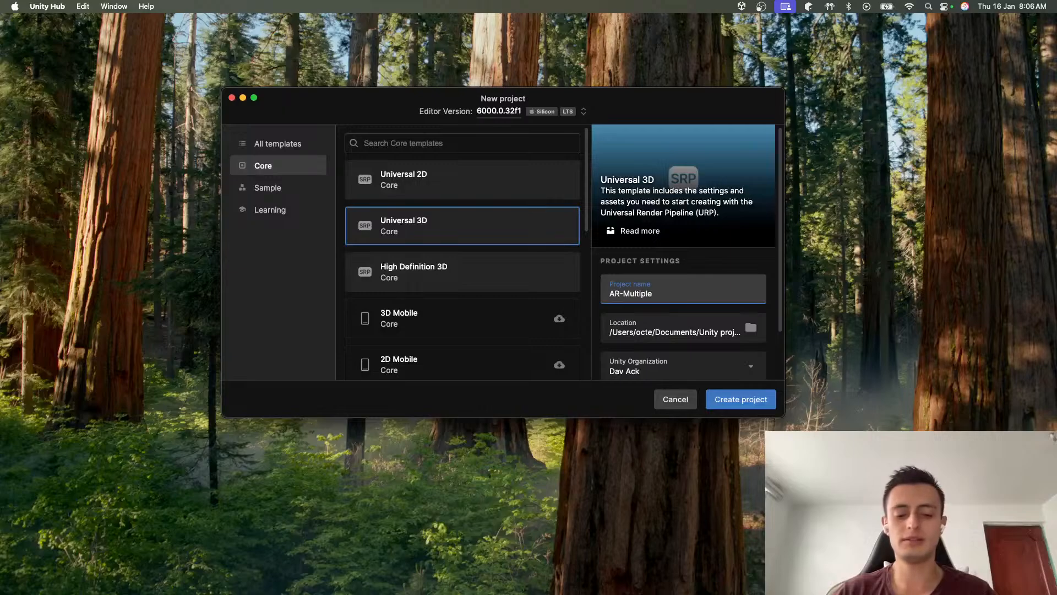
{"action": "type", "text": "Images"}
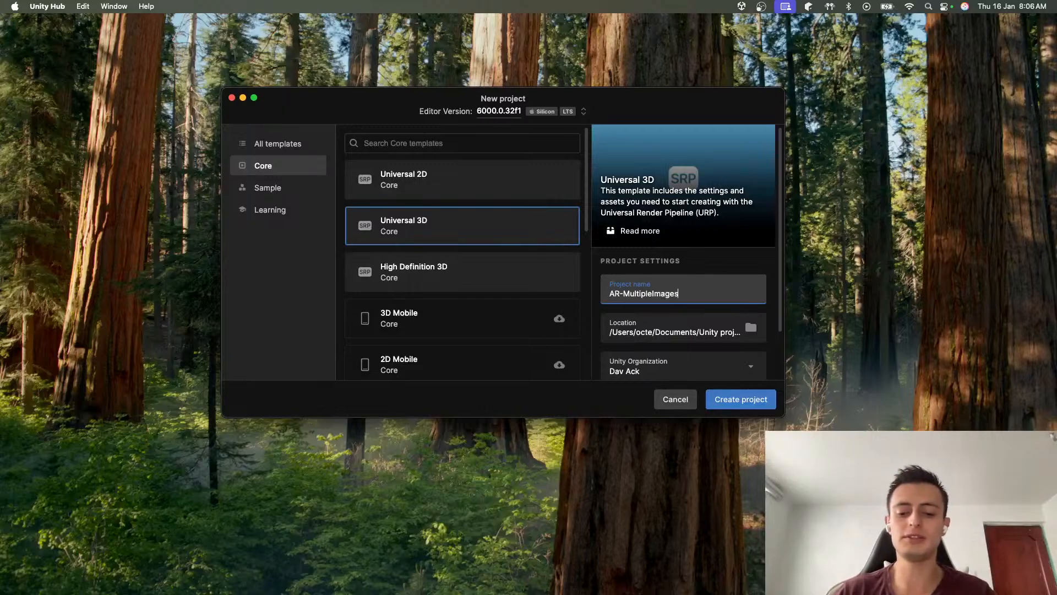
{"action": "type", "text": "Tra"}
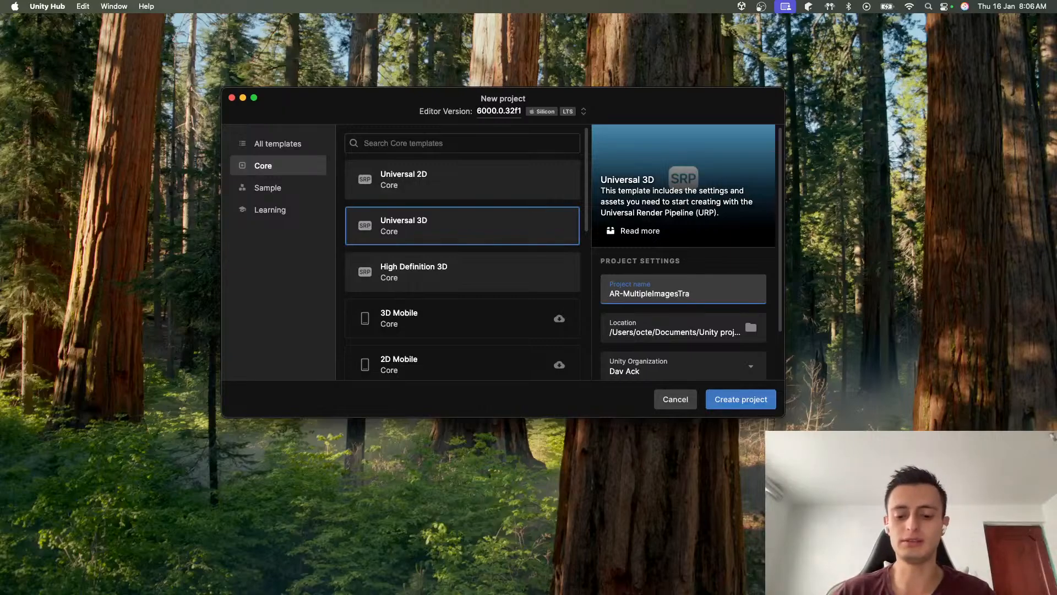
{"action": "type", "text": "cking"}
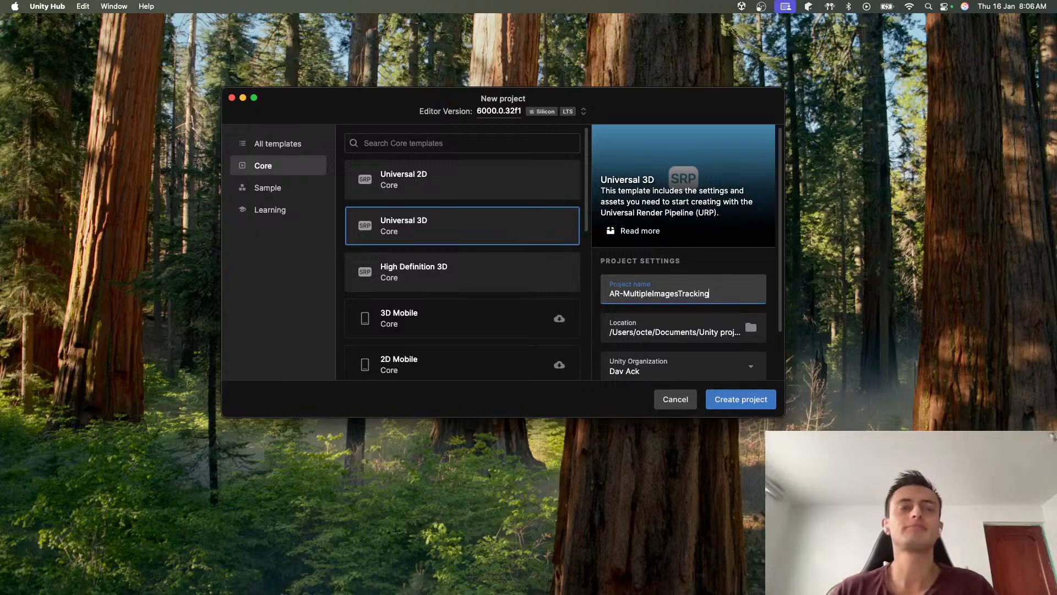
{"action": "type", "text": "-Tutorial"}
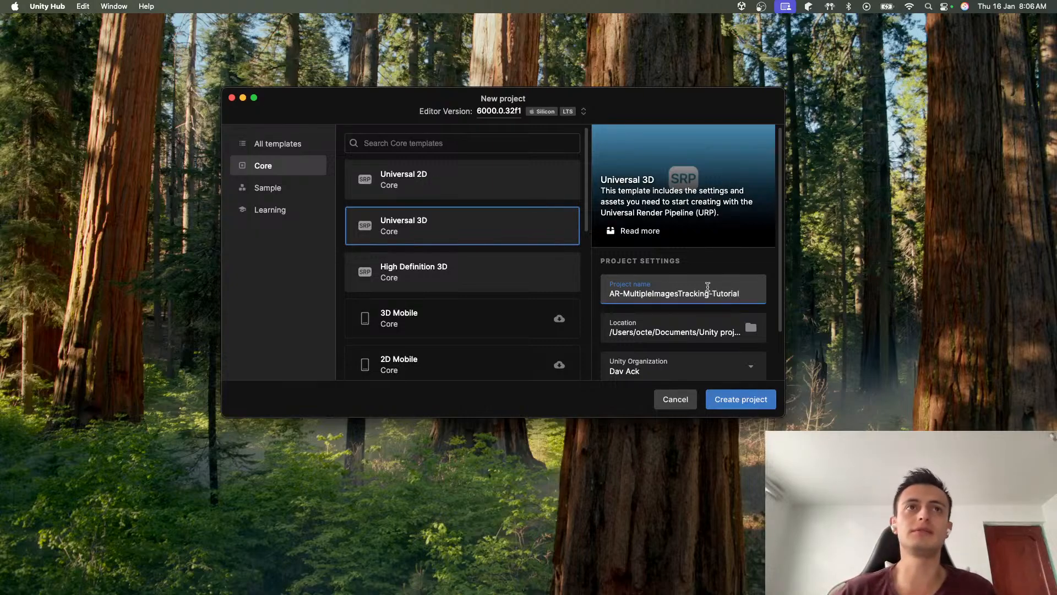
Step: Browse for the project location and create a folder named AR Multiple Images Tracking inside the Youtube folder
{"action": "left_click", "coordinate": [750, 328]}
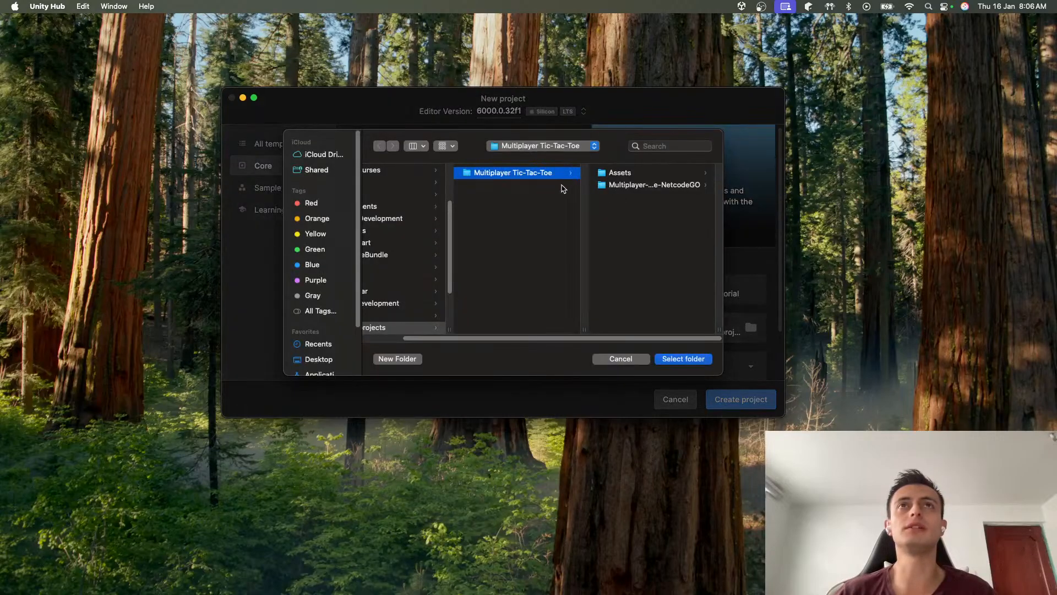
{"action": "scroll", "coordinate": [424, 288], "scroll_direction": "down", "scroll_amount": 5}
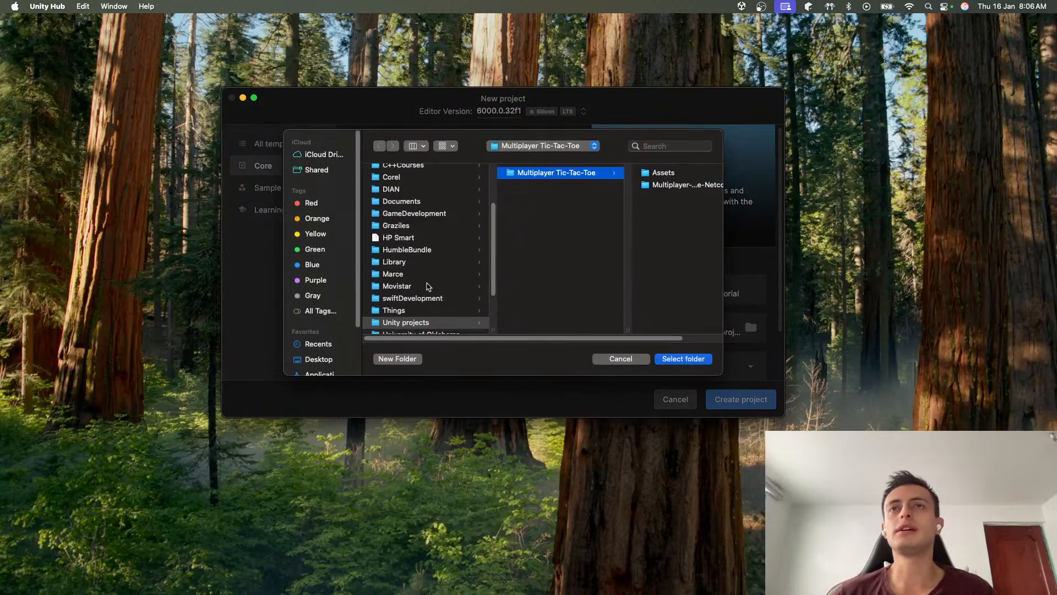
{"action": "left_click", "coordinate": [397, 298]}
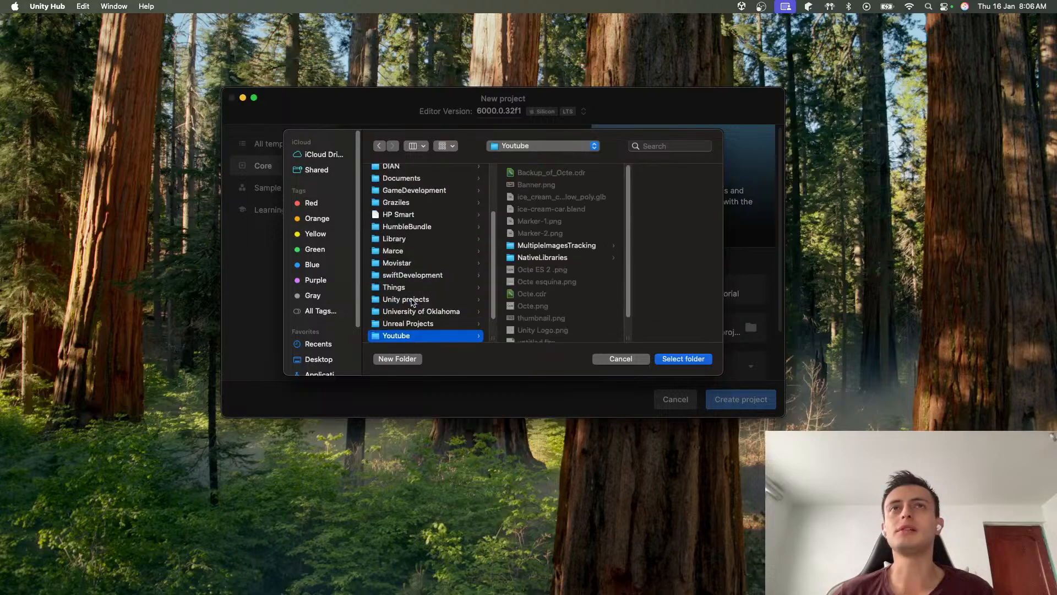
{"action": "left_click", "coordinate": [397, 359]}
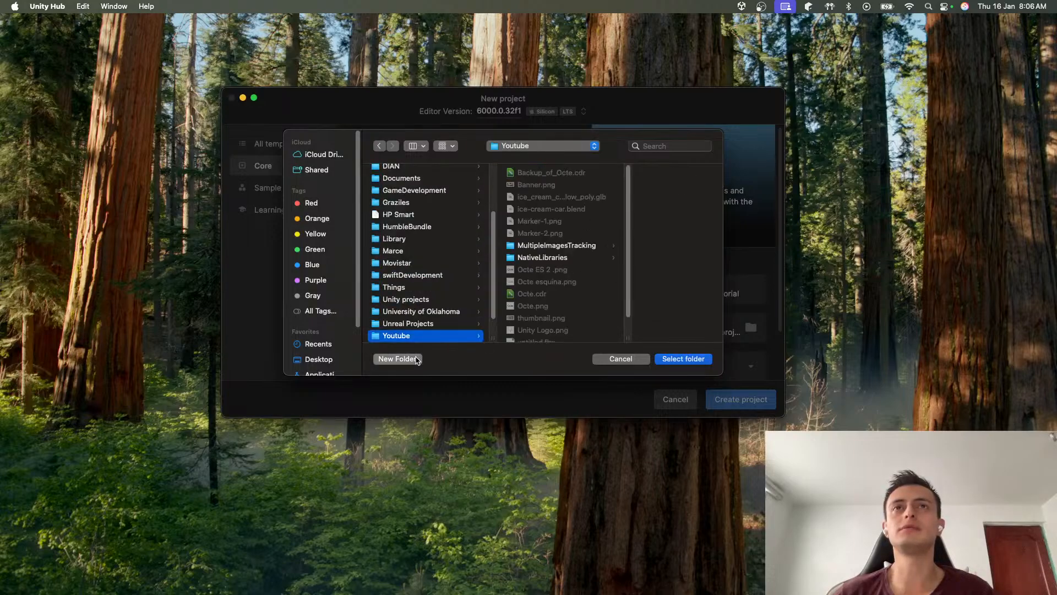
{"action": "type", "text": "M"}
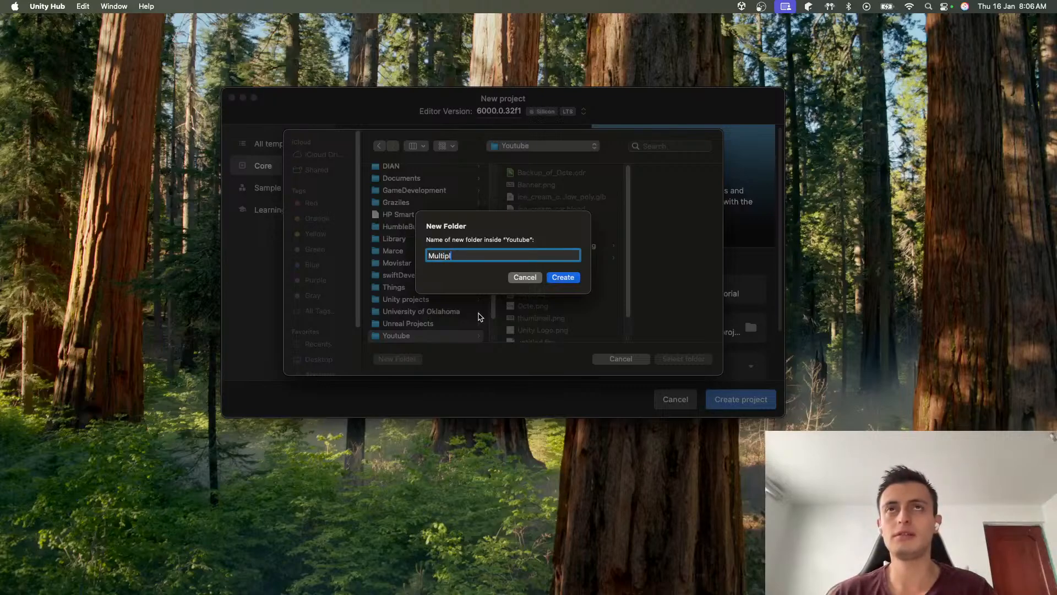
{"action": "type", "text": "ulti"}
{"action": "key", "text": "BackSpace"}
{"action": "key", "text": "BackSpace"}
{"action": "key", "text": "BackSpace"}
{"action": "key", "text": "BackSpace"}
{"action": "key", "text": "BackSpace"}
{"action": "type", "text": "AR"}
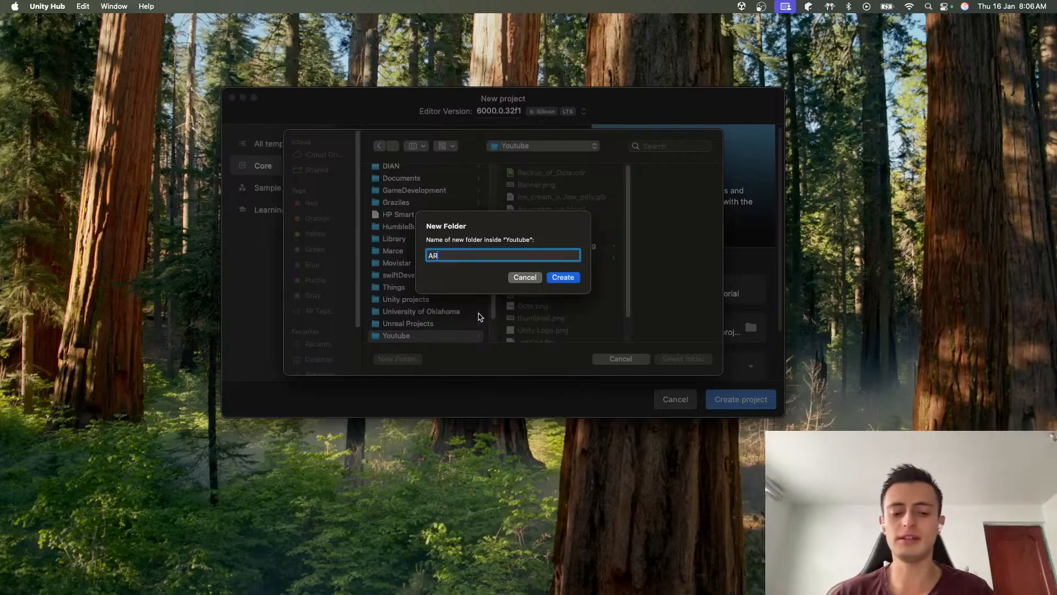
{"action": "type", "text": " Mul"}
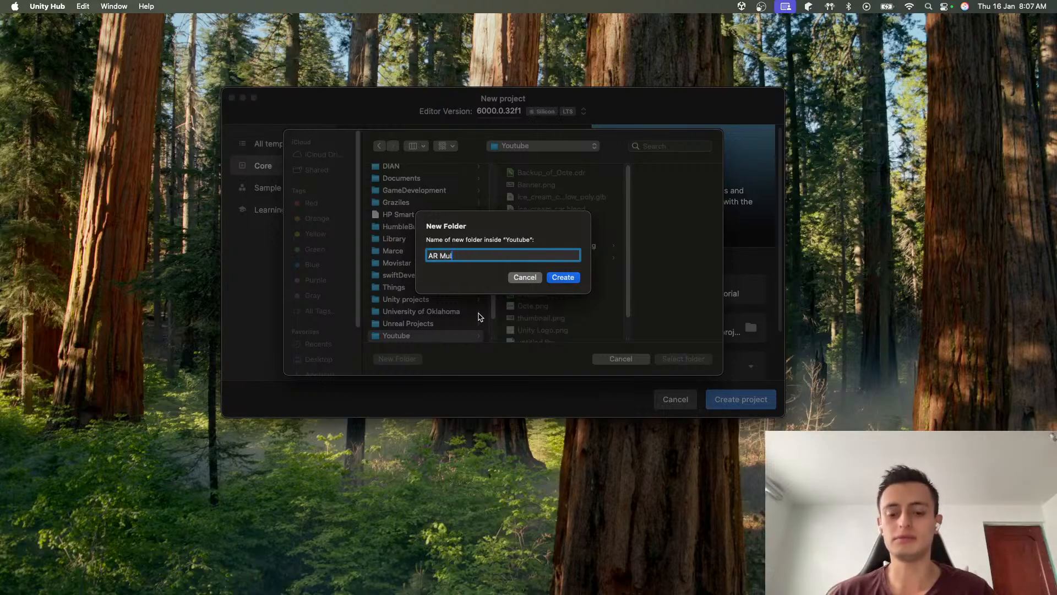
{"action": "type", "text": "kti Images"}
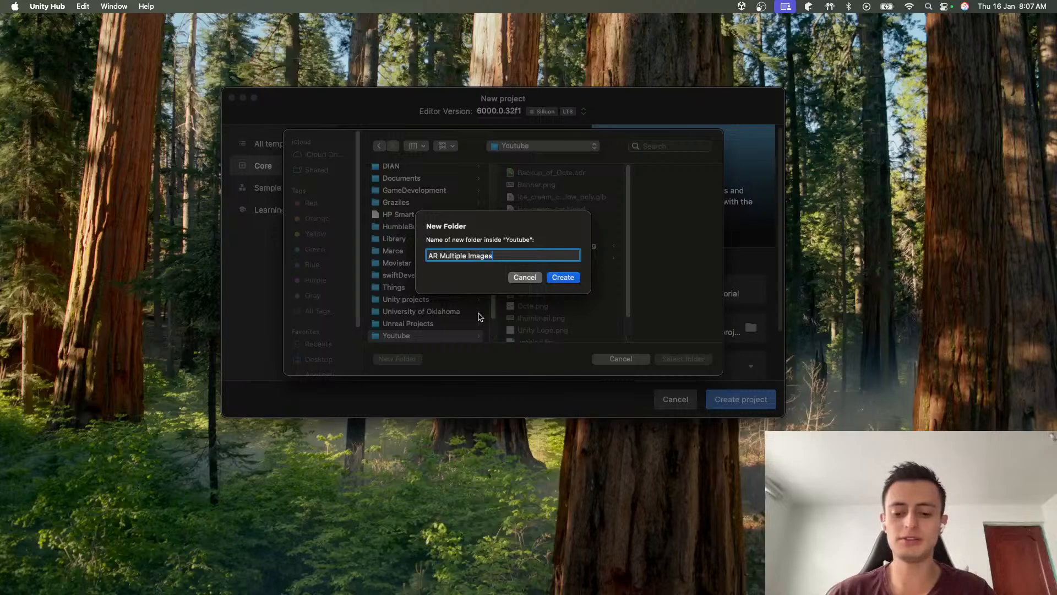
{"action": "type", "text": " Trac"}
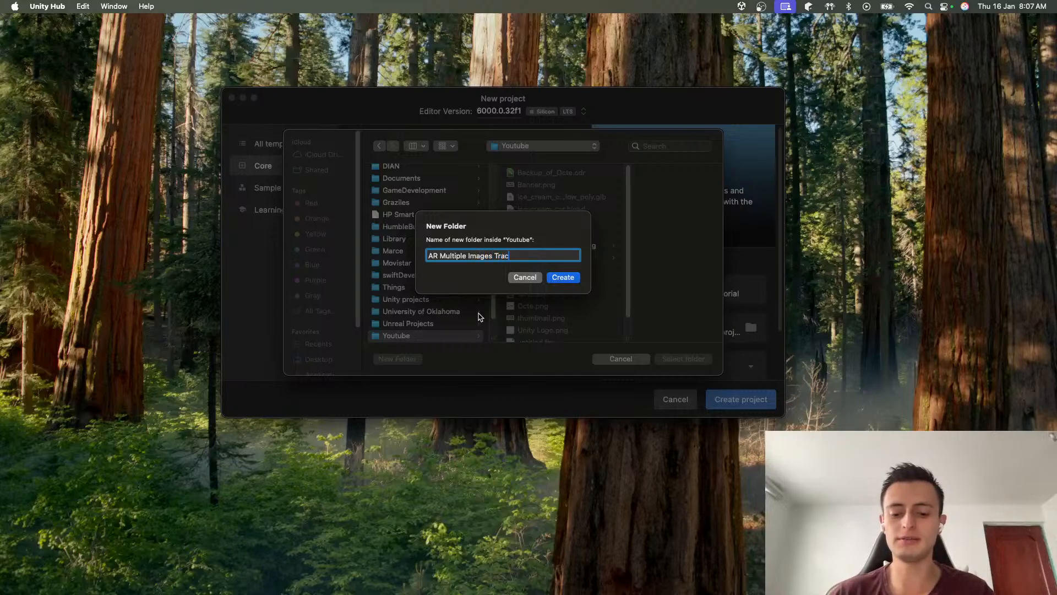
{"action": "type", "text": "king"}
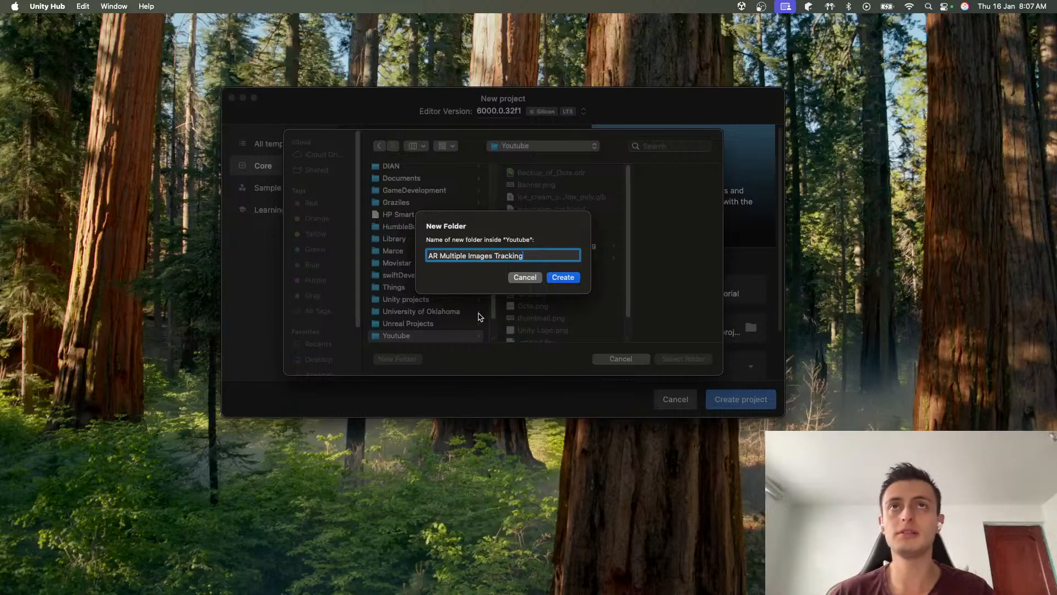
{"action": "left_click", "coordinate": [563, 277]}
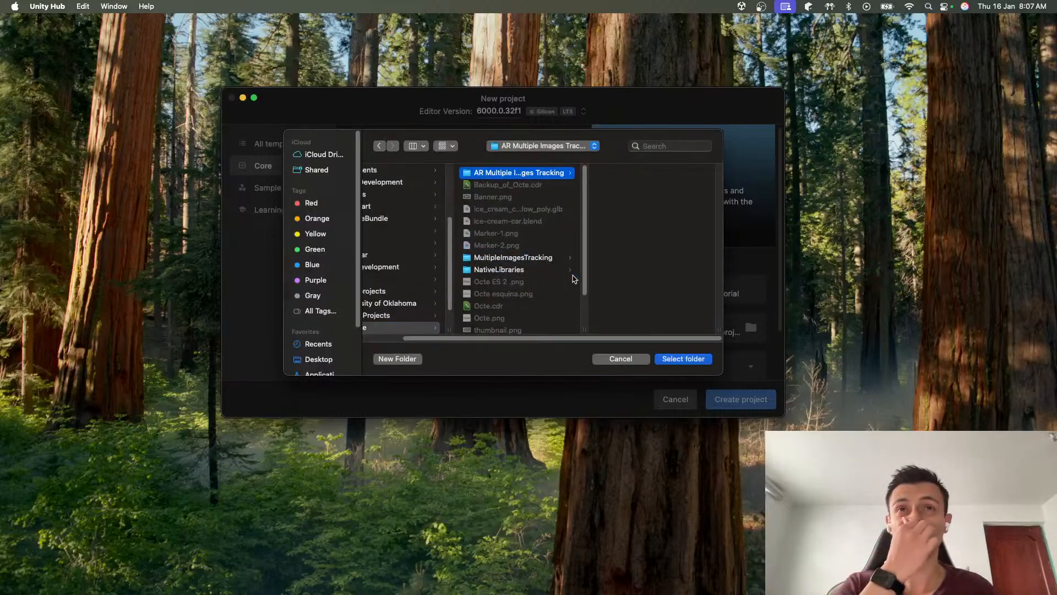
Step: Set the AR Multiple Images Tracking folder as the location and create the project with its cloud connection enabled
{"action": "left_click", "coordinate": [680, 361]}
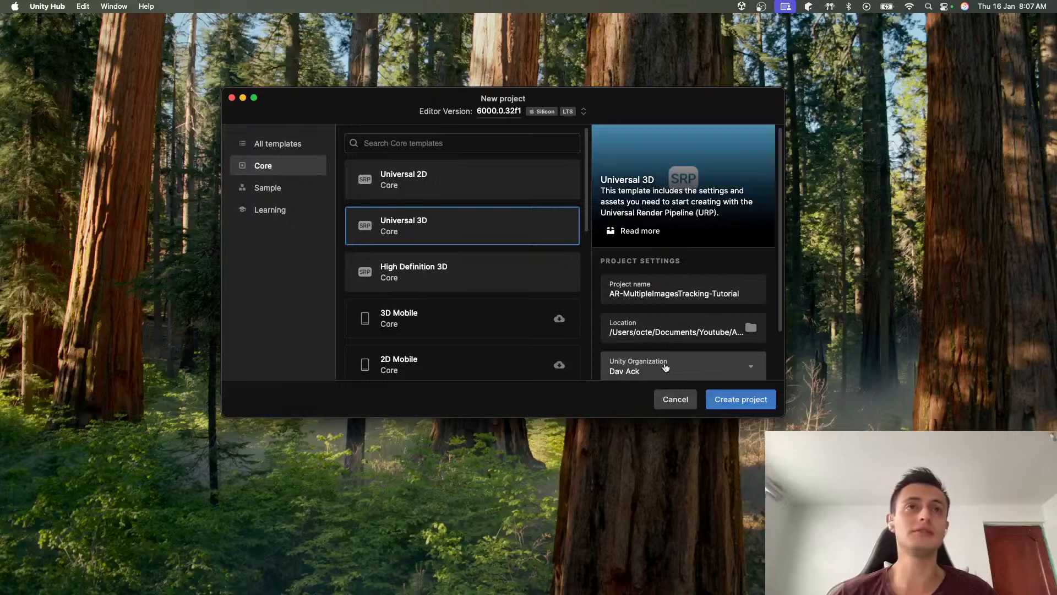
{"action": "scroll", "coordinate": [710, 330], "scroll_direction": "down", "scroll_amount": 3}
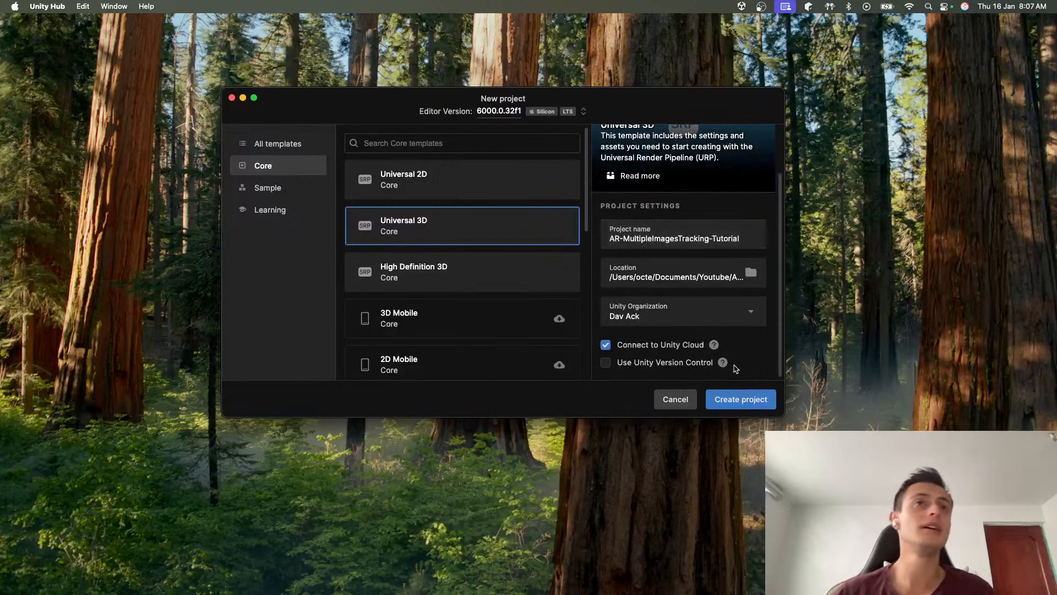
{"action": "left_click", "coordinate": [724, 405]}
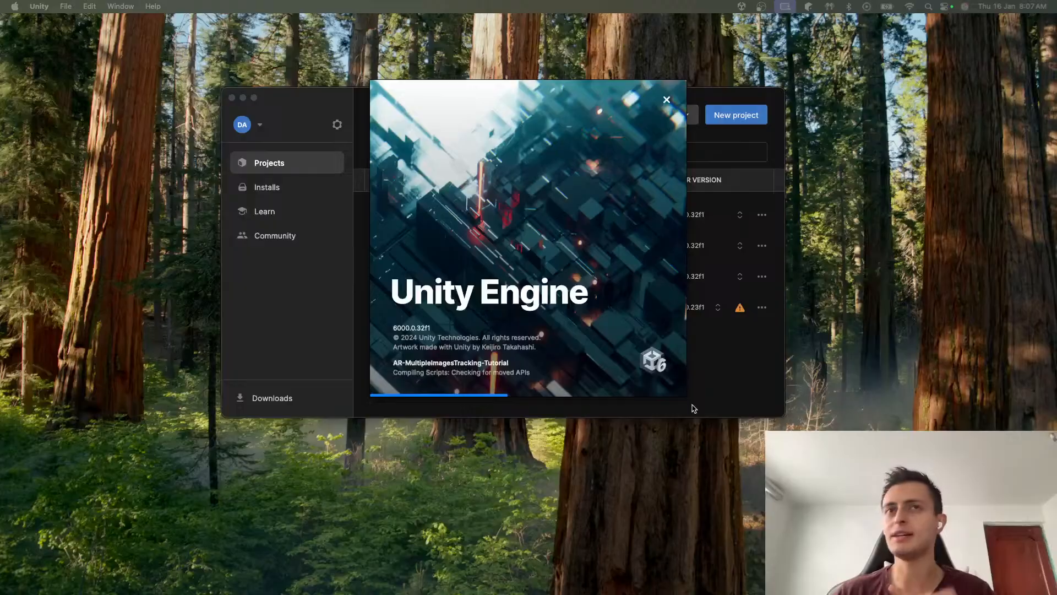
Step: Switch to Safari, view the end of the earlier multiple-images AR tutorial video and the K-VRC model page on Fab
{"action": "key", "text": "ctrl+Left"}
{"action": "key", "text": "ctrl+Right"}
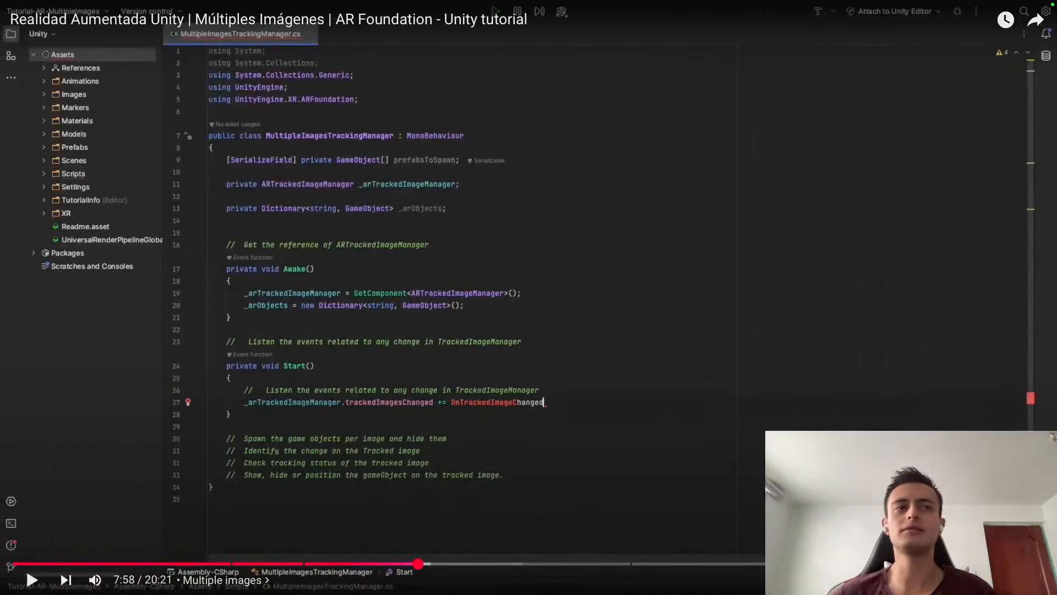
{"action": "left_click_drag", "start_coordinate": [706, 563], "coordinate": [1034, 563]}
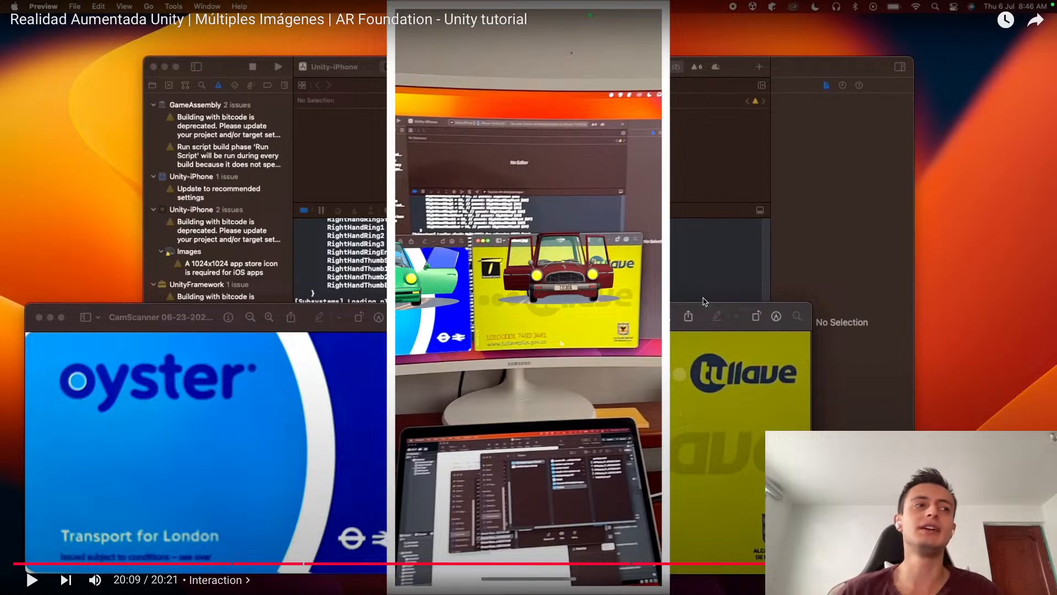
{"action": "key", "text": "ctrl+Right"}
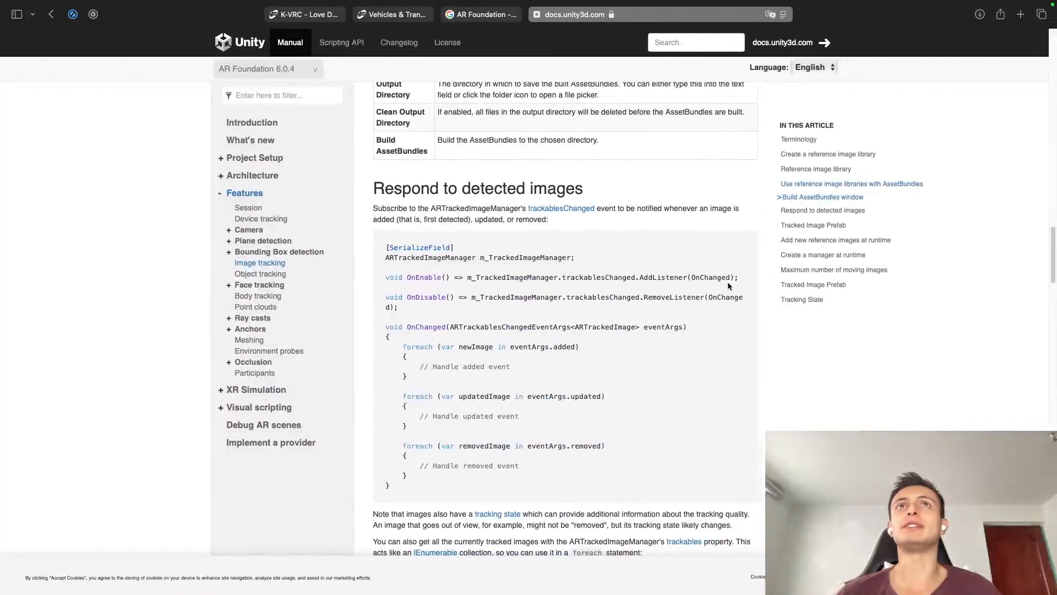
{"action": "left_click", "coordinate": [310, 15]}
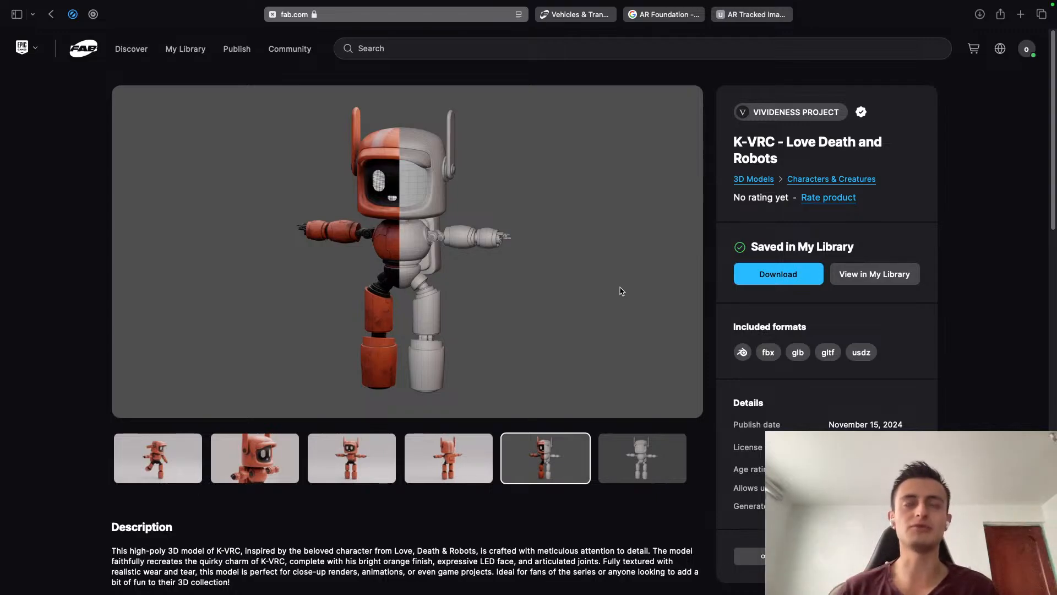
Step: Switch to Unity Hub, dismiss the notification and try to open the AR-MultipleImagesTracking-Tutorial project
{"action": "key", "text": "ctrl+Left"}
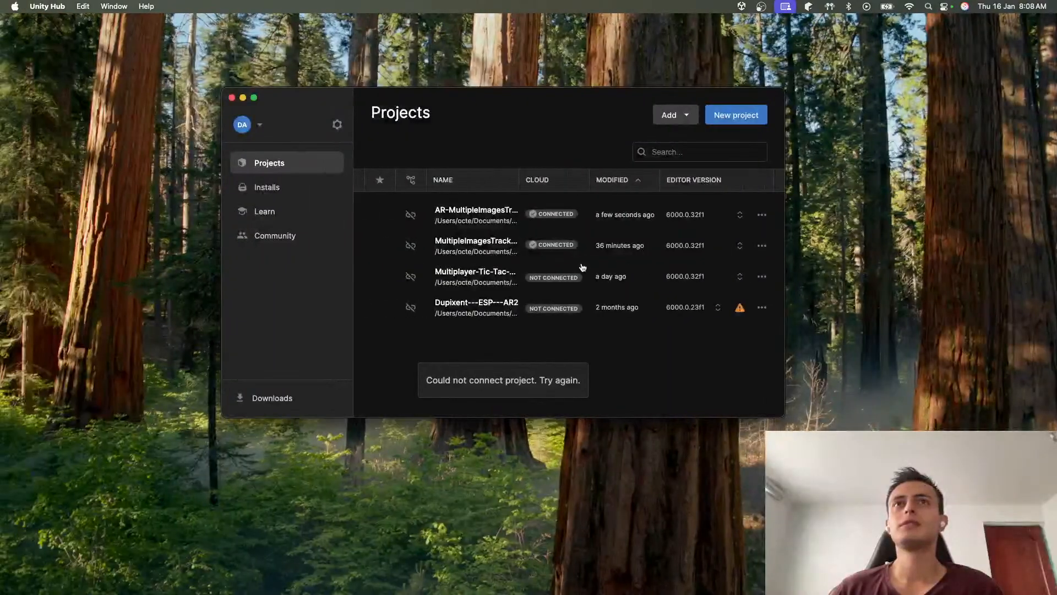
{"action": "left_click", "coordinate": [564, 388]}
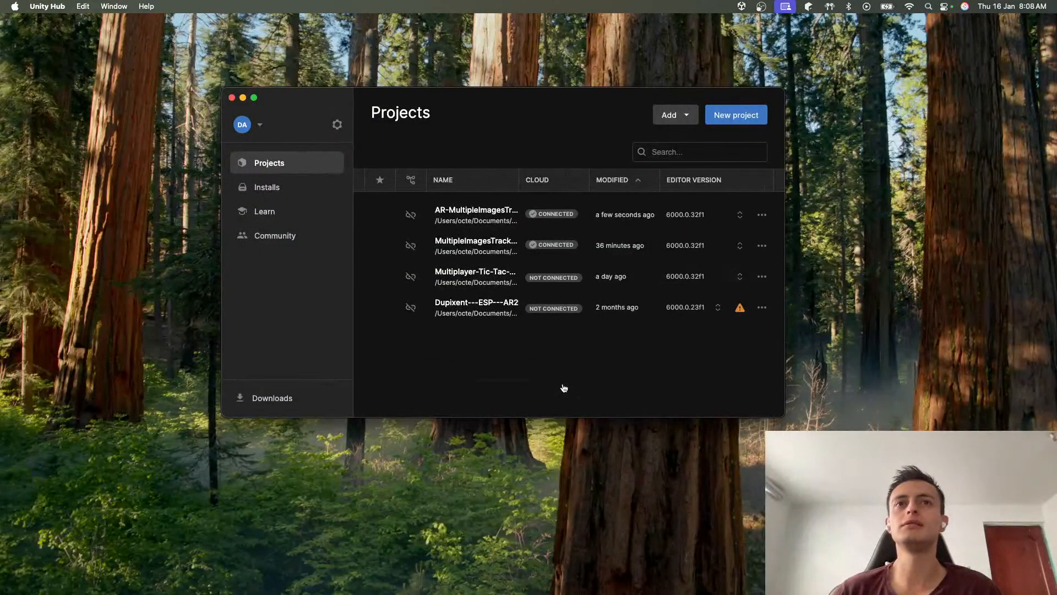
{"action": "left_click", "coordinate": [476, 215]}
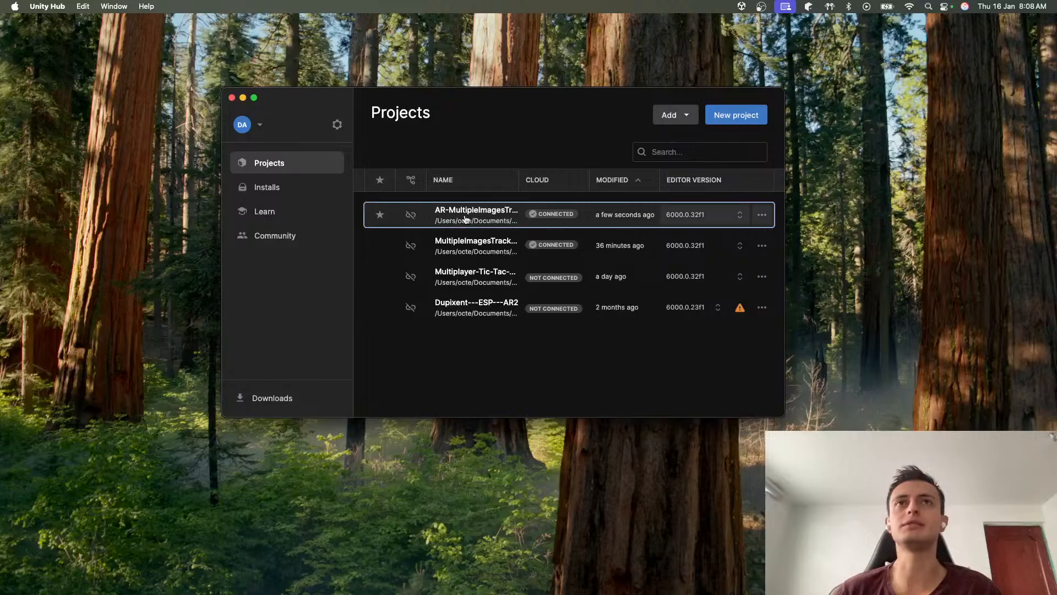
{"action": "left_click", "coordinate": [589, 285]}
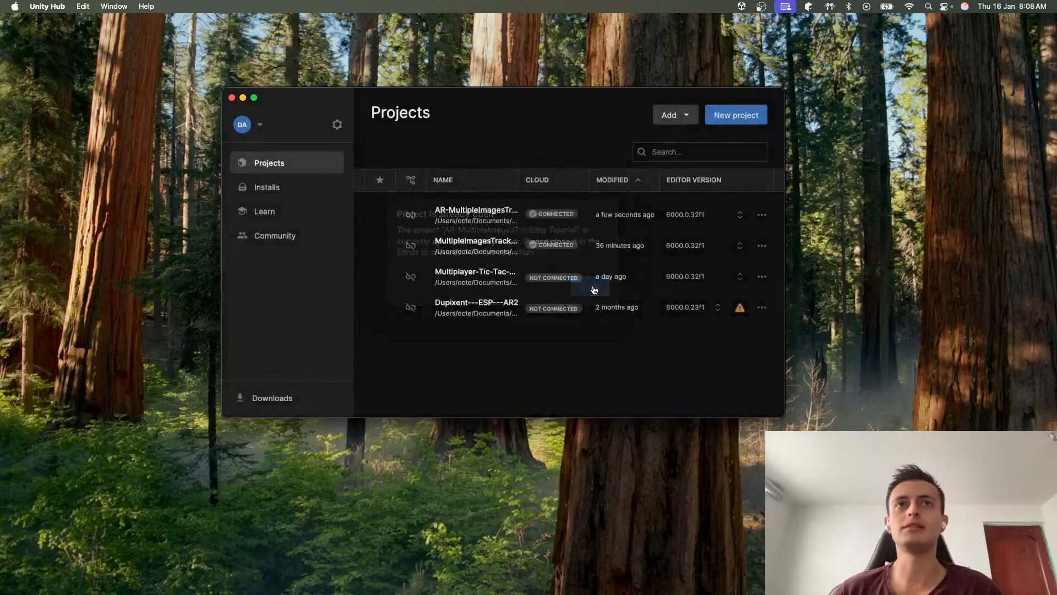
Step: Switch to the Unity editor and rename SampleScene in the Scenes folder as ARMainScene
{"action": "key", "text": "ctrl+Up"}
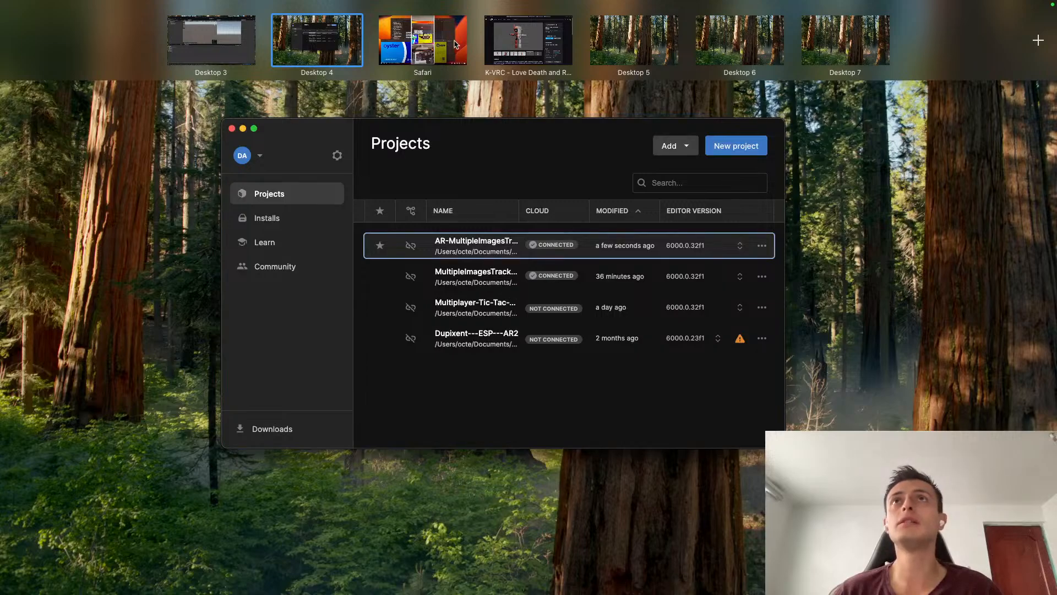
{"action": "left_click", "coordinate": [307, 50]}
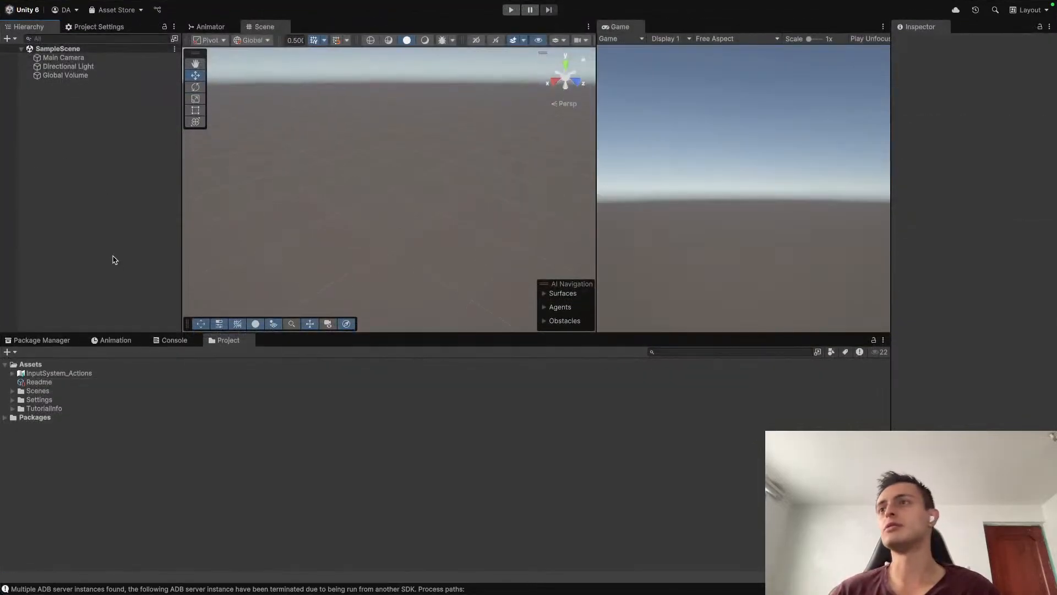
{"action": "right_click", "coordinate": [72, 49]}
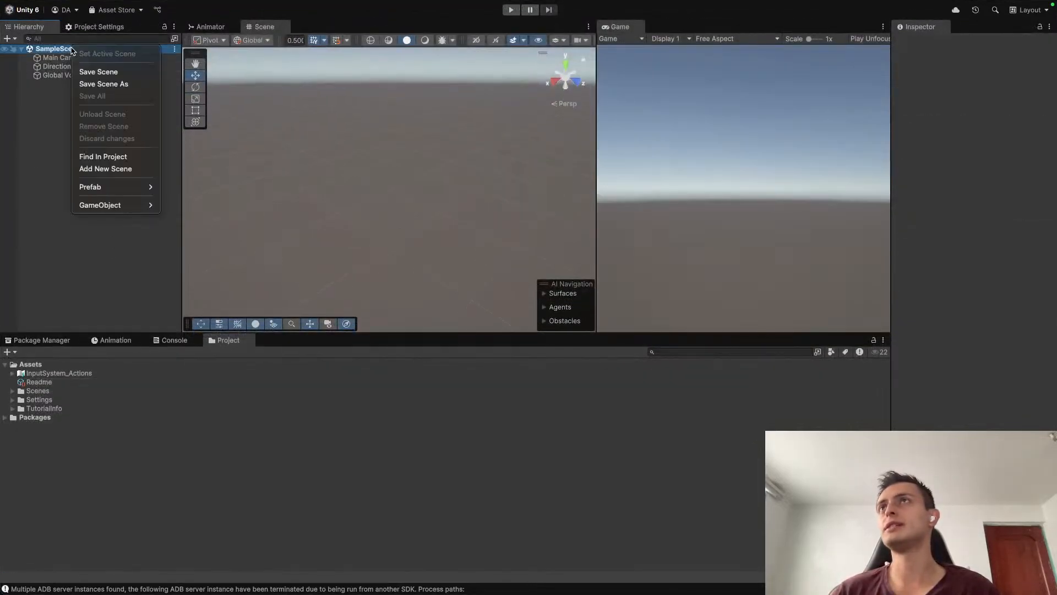
{"action": "left_click", "coordinate": [103, 158]}
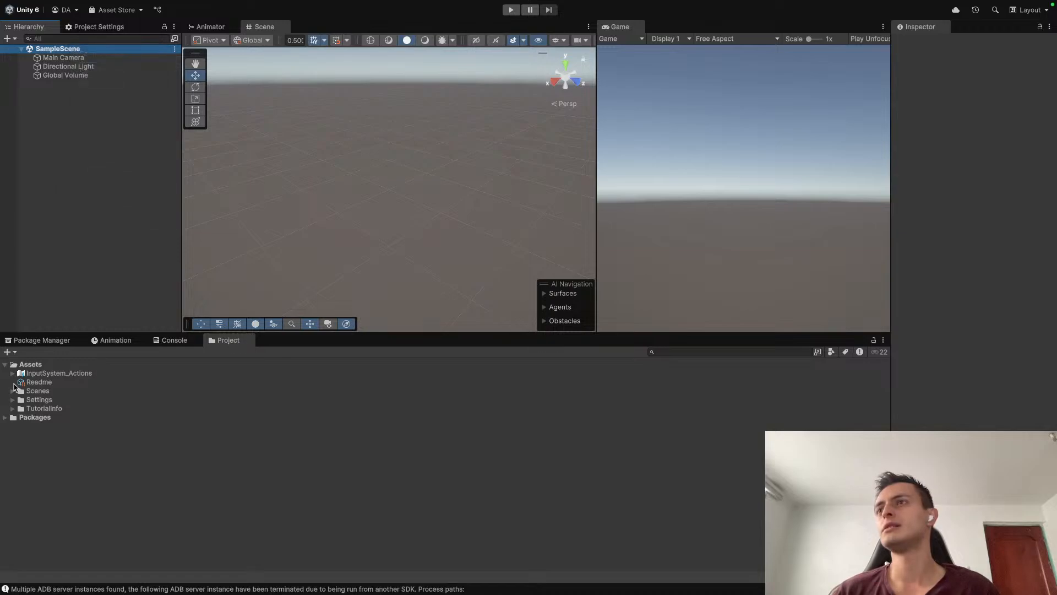
{"action": "left_click", "coordinate": [37, 400]}
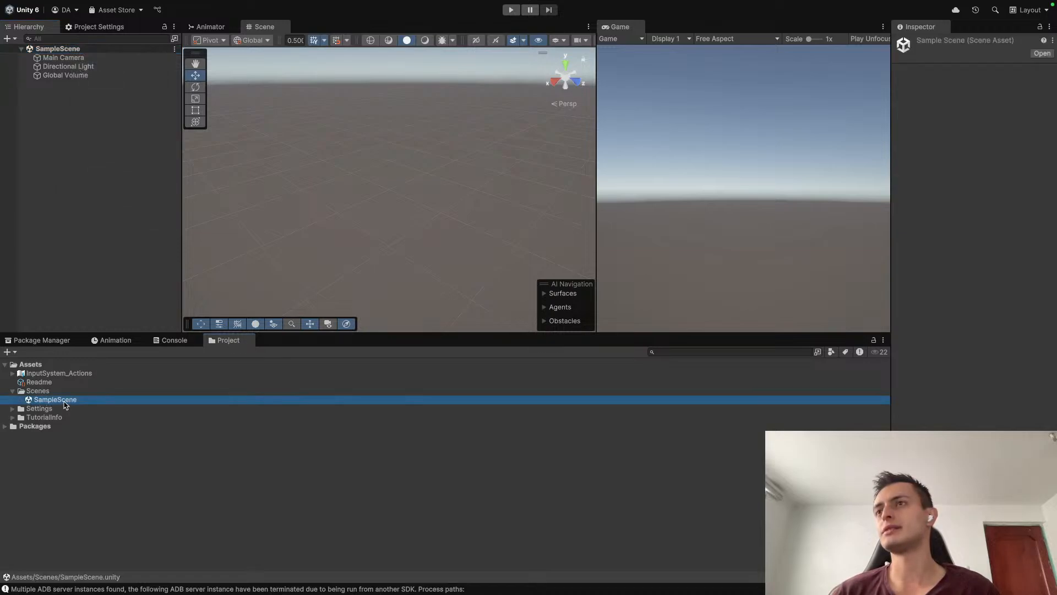
{"action": "left_click", "coordinate": [63, 400]}
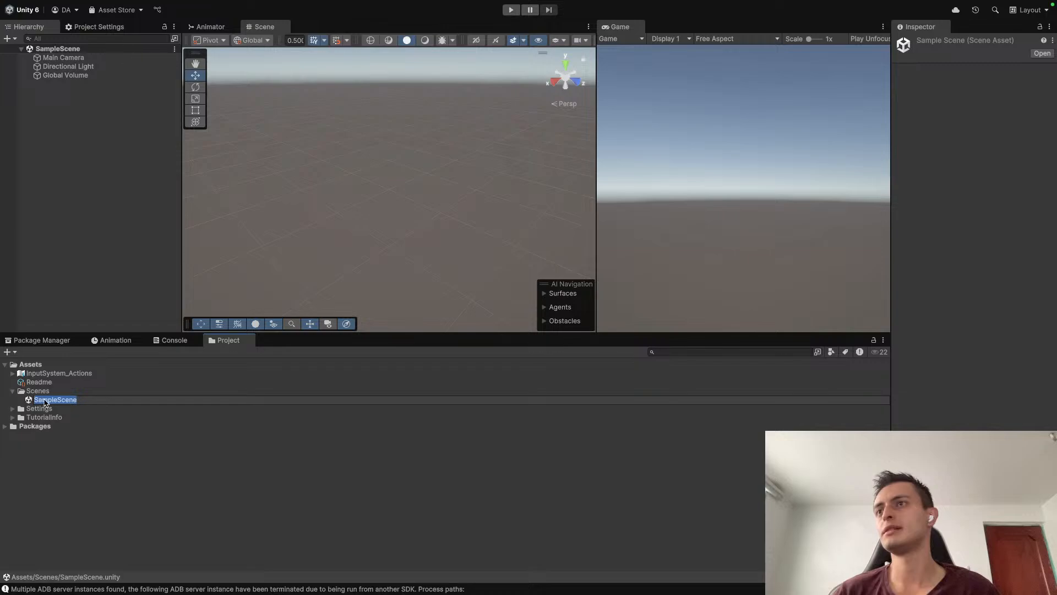
{"action": "left_click", "coordinate": [54, 399]}
{"action": "left_click_drag", "start_coordinate": [58, 399], "coordinate": [26, 396]}
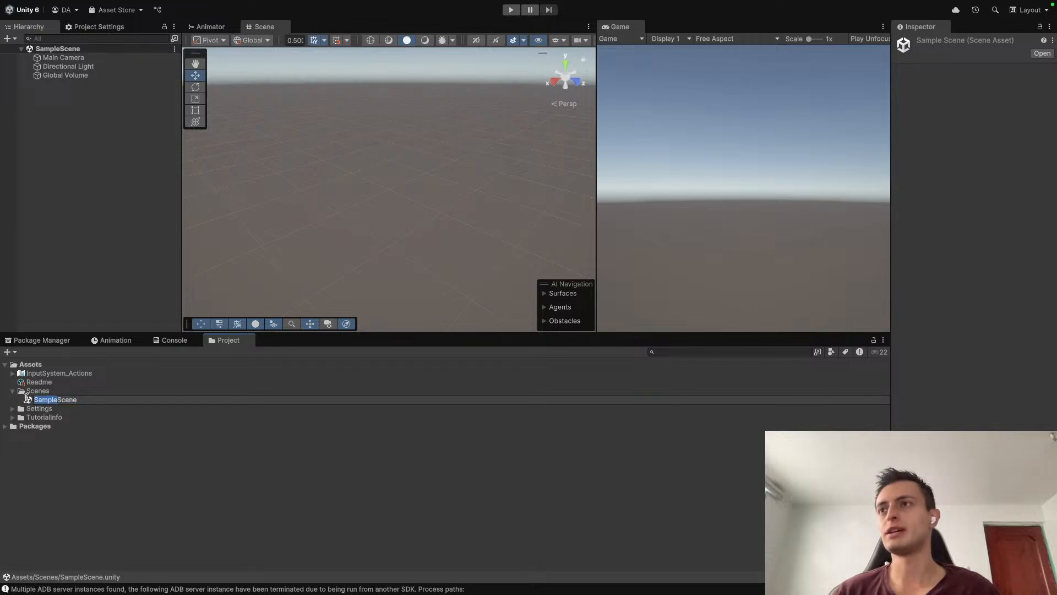
{"action": "type", "text": "AR"}
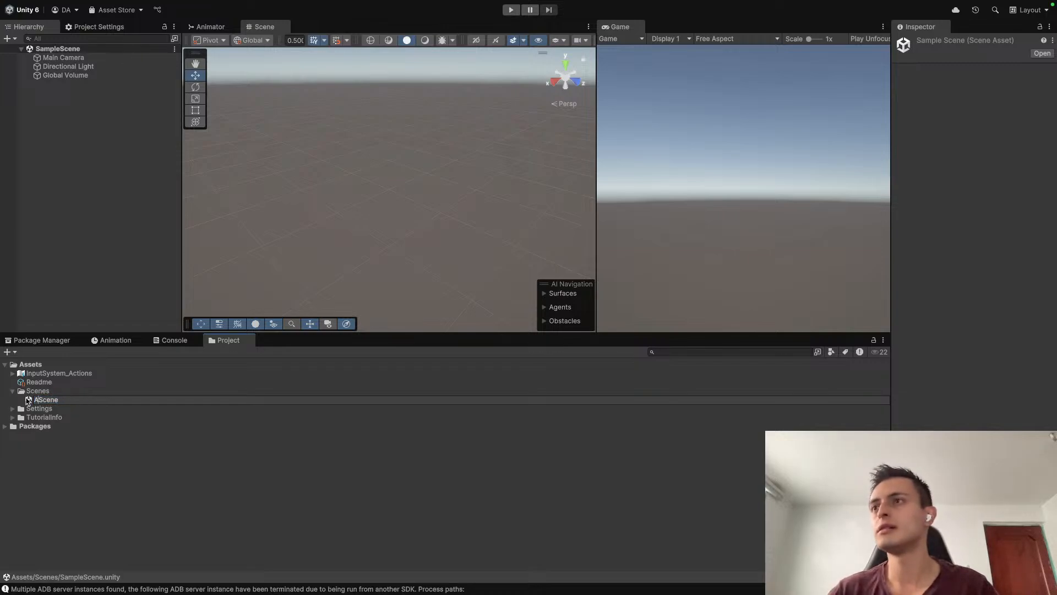
{"action": "type", "text": "Main"}
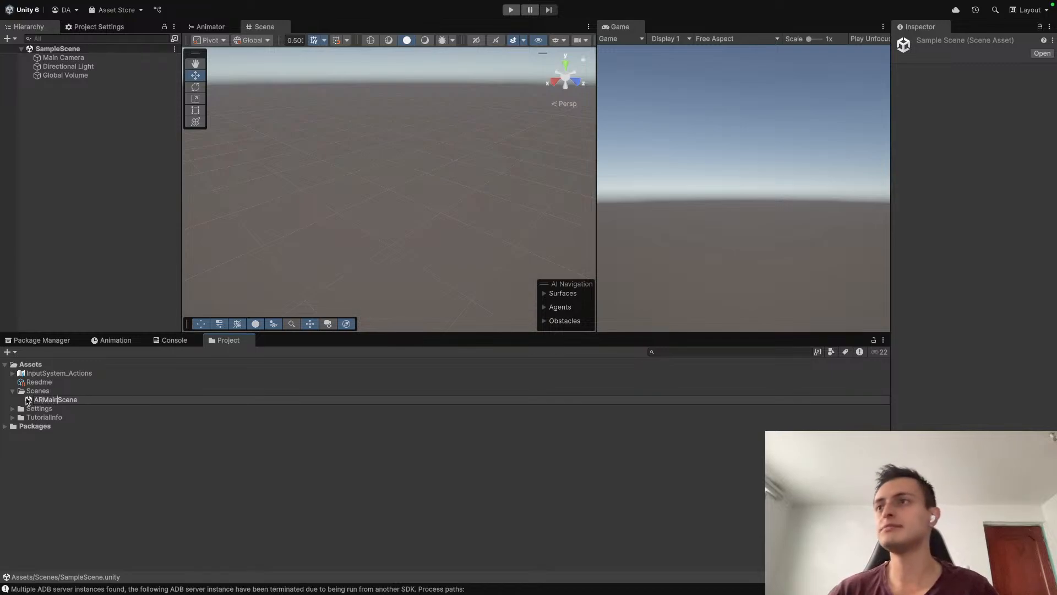
{"action": "key", "text": "Return"}
{"action": "left_click", "coordinate": [92, 214]}
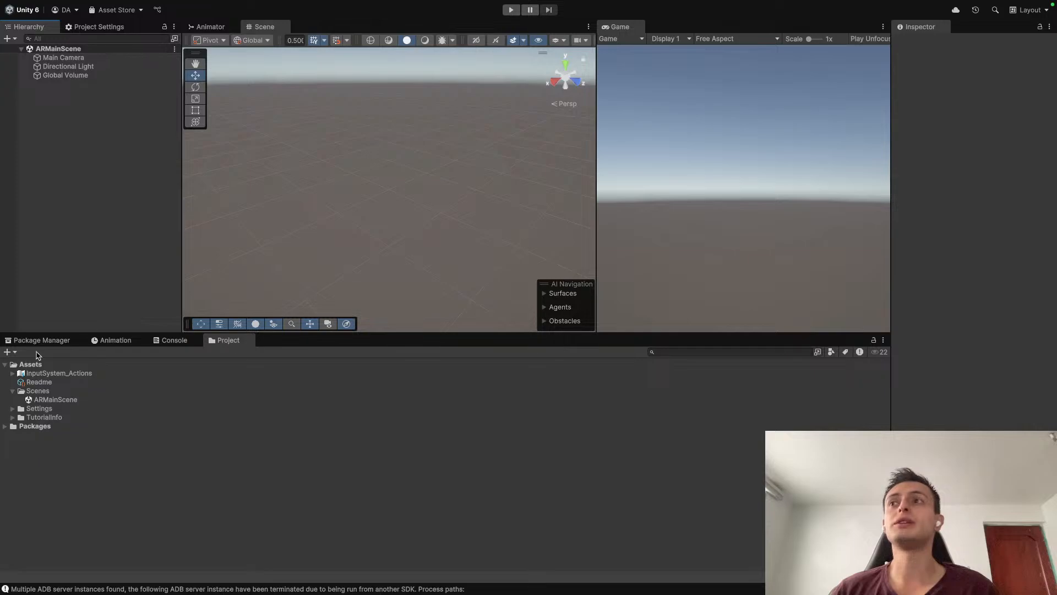
Step: Open the Package Manager and briefly view the Graphics page of the Project Settings before returning to the Hierarchy
{"action": "left_click", "coordinate": [52, 340]}
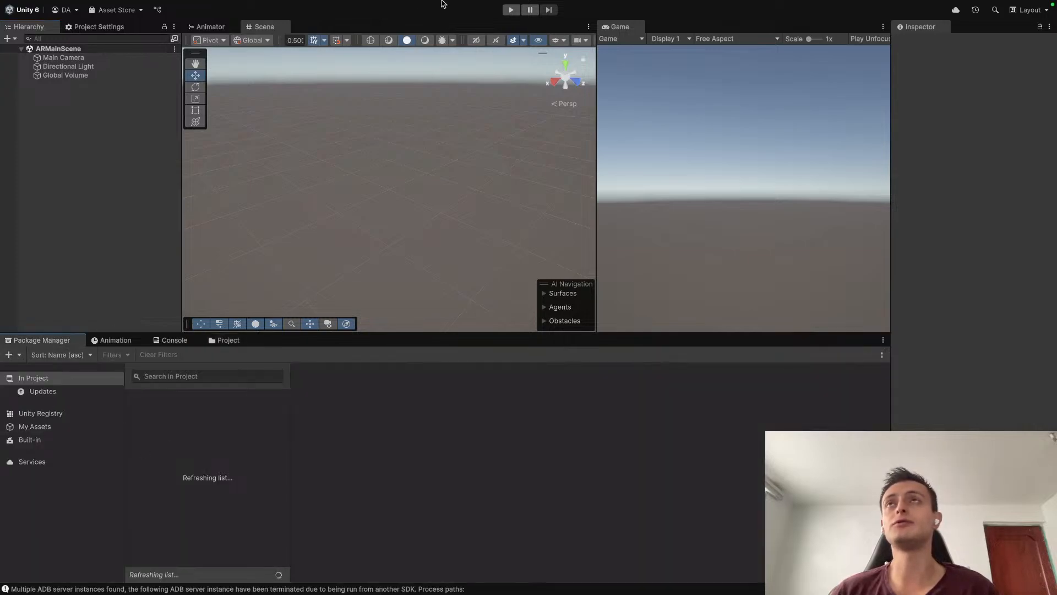
{"action": "mouse_move", "coordinate": [358, 8]}
{"action": "left_click", "coordinate": [316, 7]}
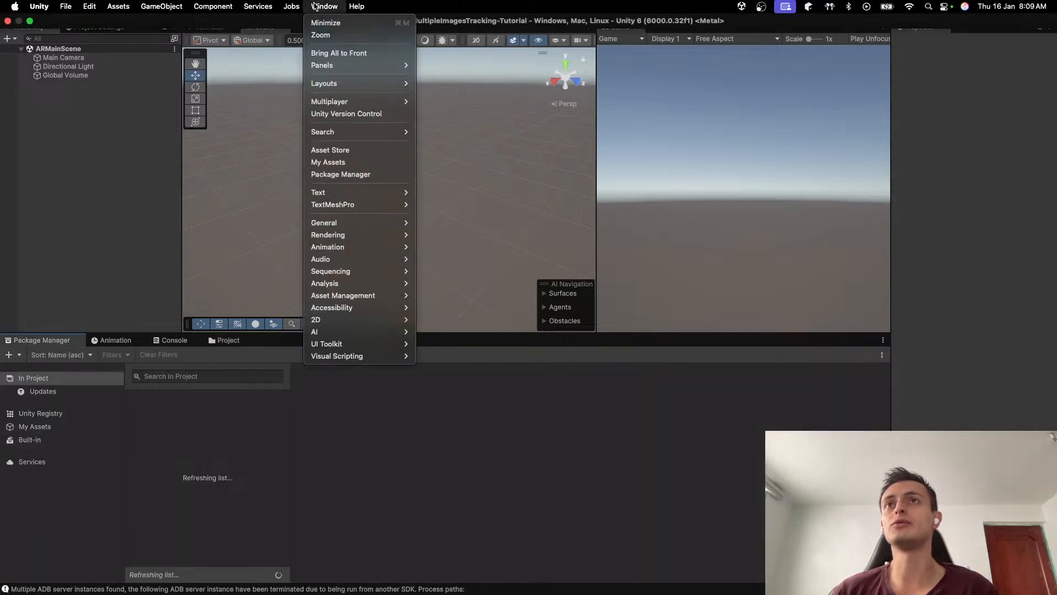
{"action": "left_click", "coordinate": [368, 175]}
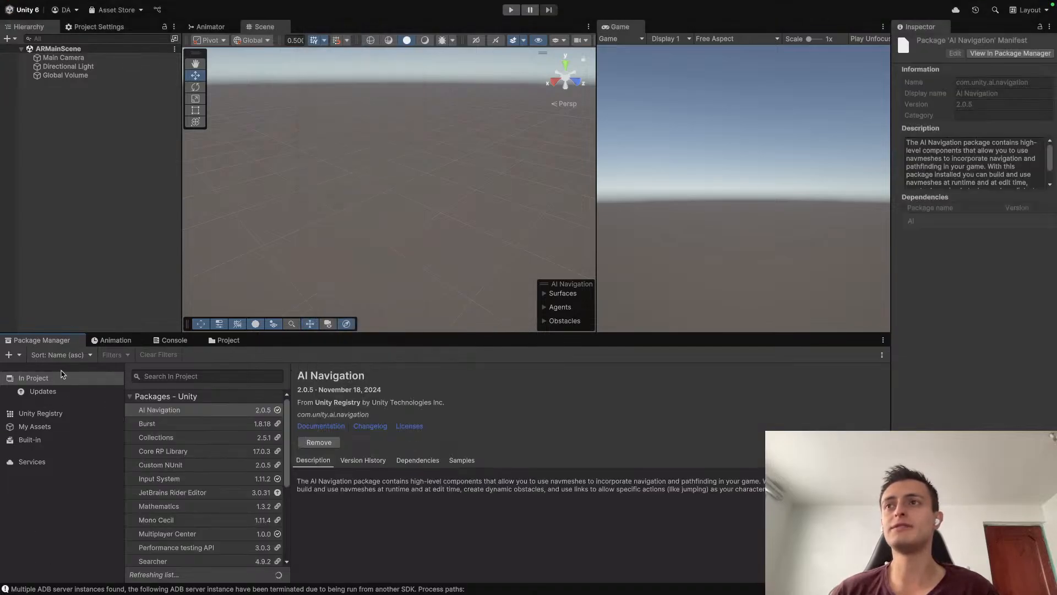
{"action": "left_click", "coordinate": [95, 27]}
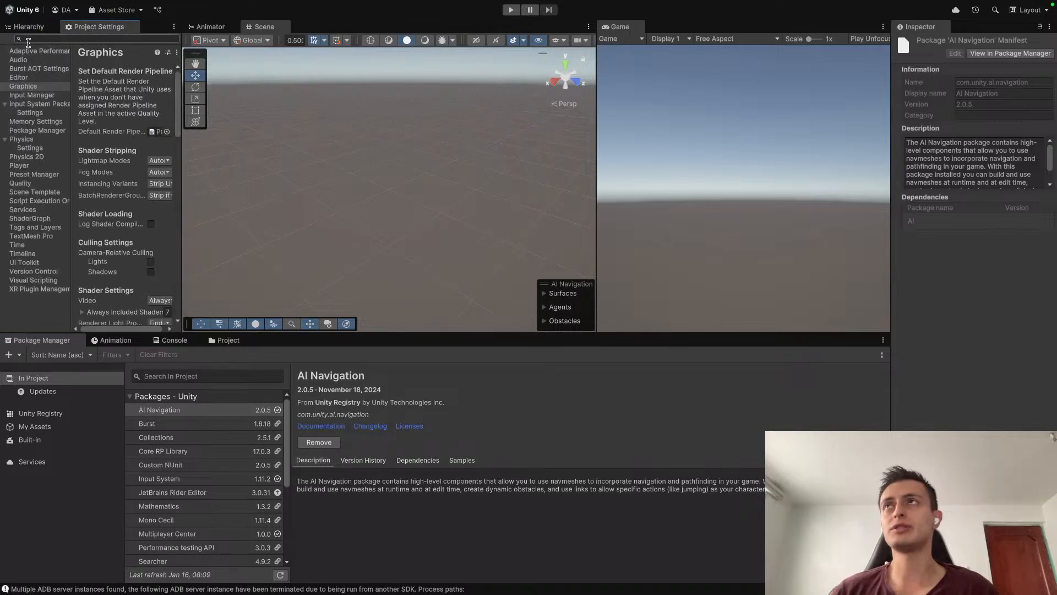
{"action": "left_click", "coordinate": [17, 28]}
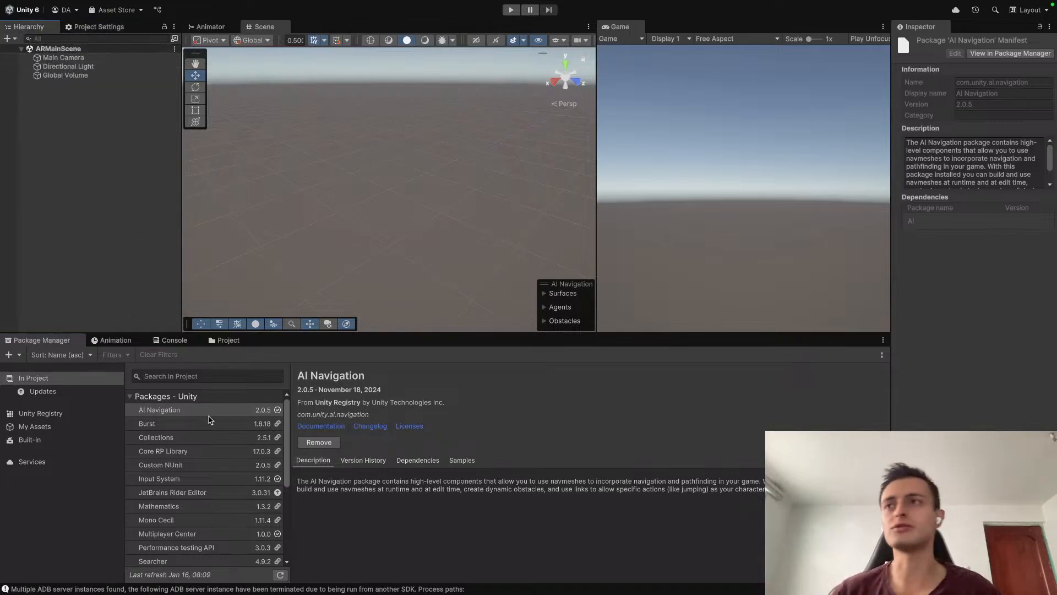
Step: Search the Unity Registry packages for AR Foundation and install version 6.0.4
{"action": "left_click", "coordinate": [64, 417]}
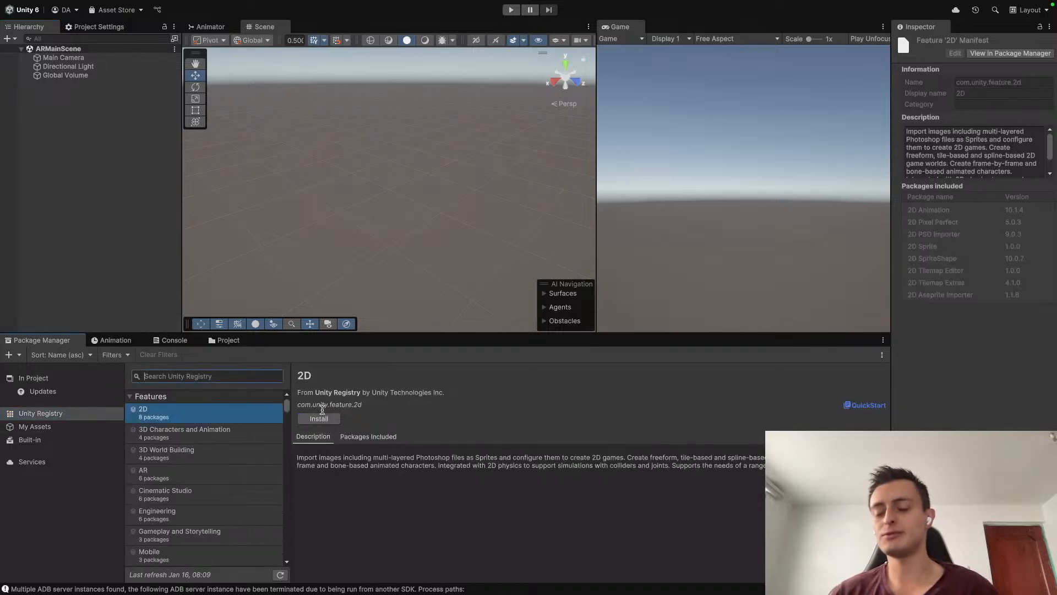
{"action": "type", "text": "AR Foundati"}
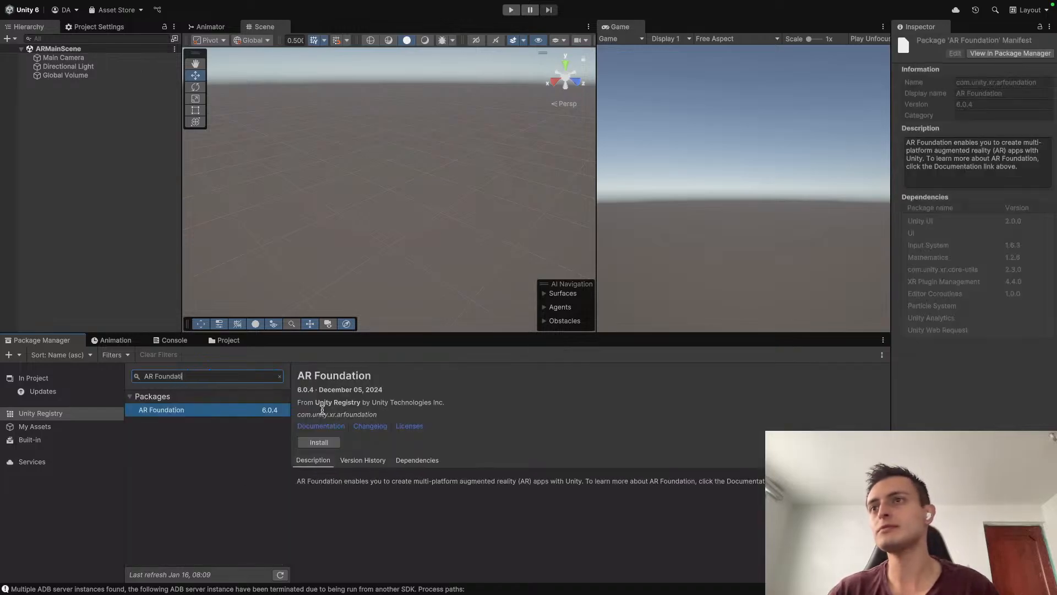
{"action": "left_click", "coordinate": [265, 414]}
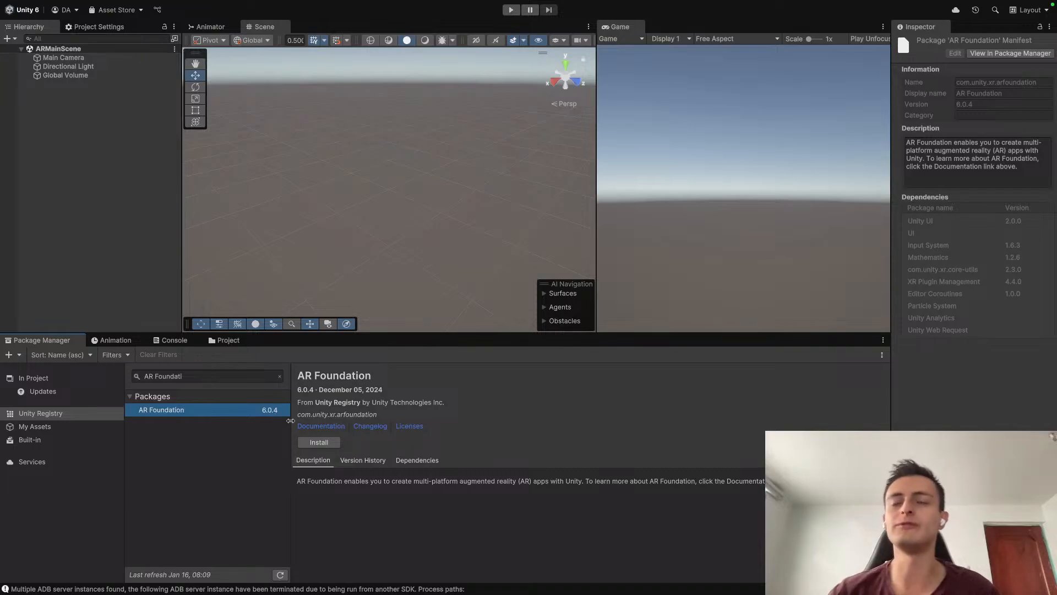
{"action": "left_click", "coordinate": [318, 442]}
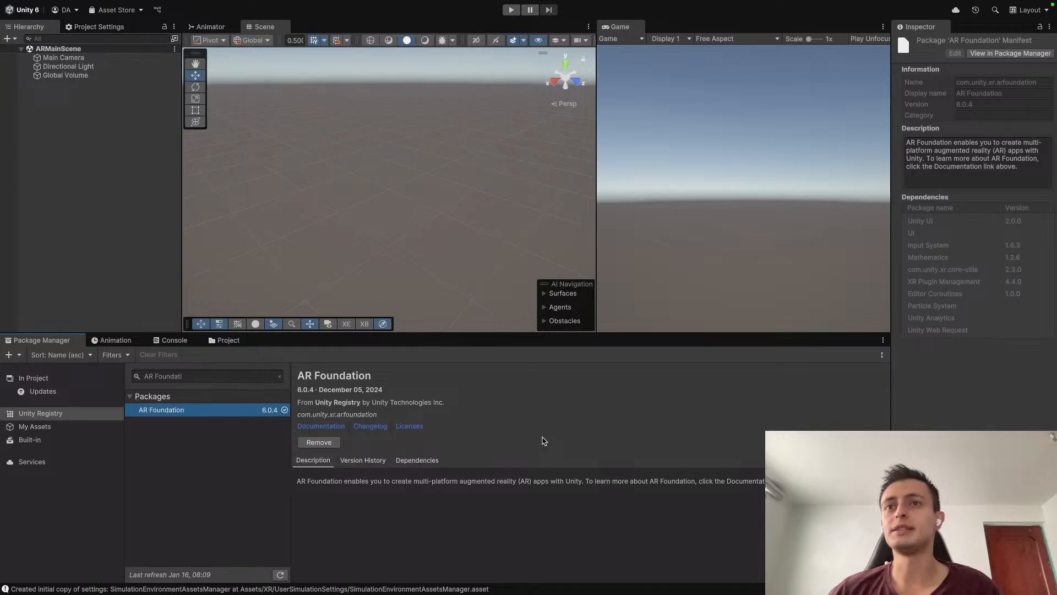
Step: Find the Google ARCore XR Plugin in the Unity Registry by searching for Google AR and install version 6.0.4
{"action": "double_click", "coordinate": [198, 376]}
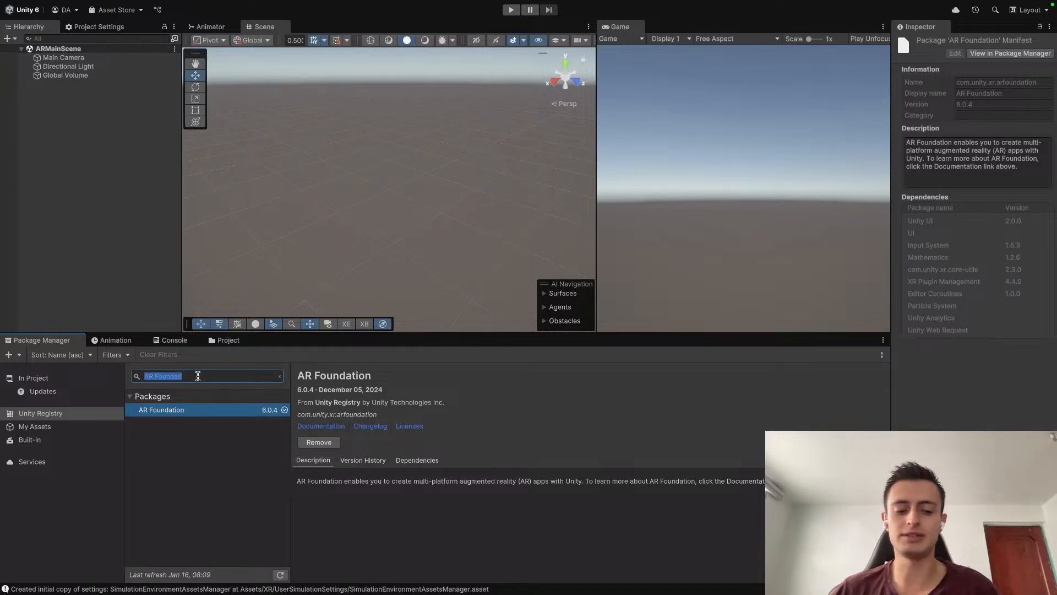
{"action": "type", "text": "AR Core"}
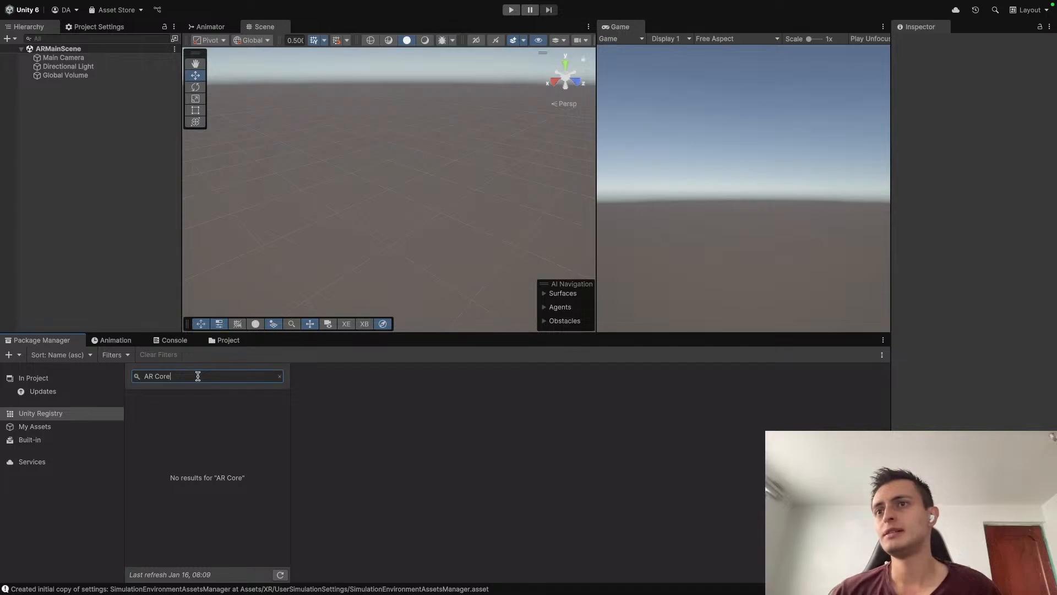
{"action": "left_click_drag", "start_coordinate": [198, 376], "coordinate": [83, 362]}
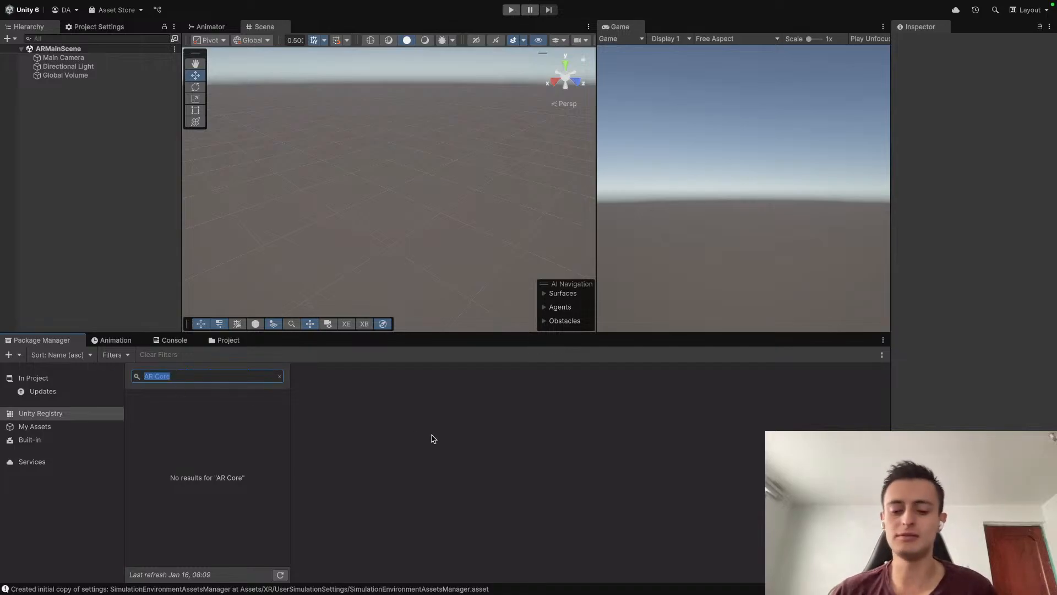
{"action": "type", "text": "Google AR"}
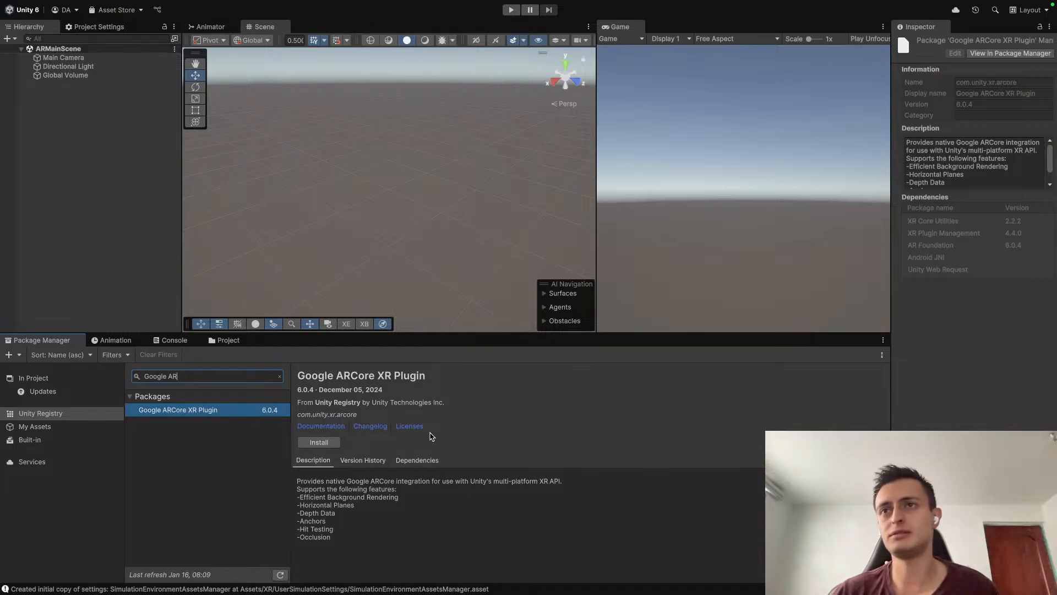
{"action": "left_click", "coordinate": [236, 414]}
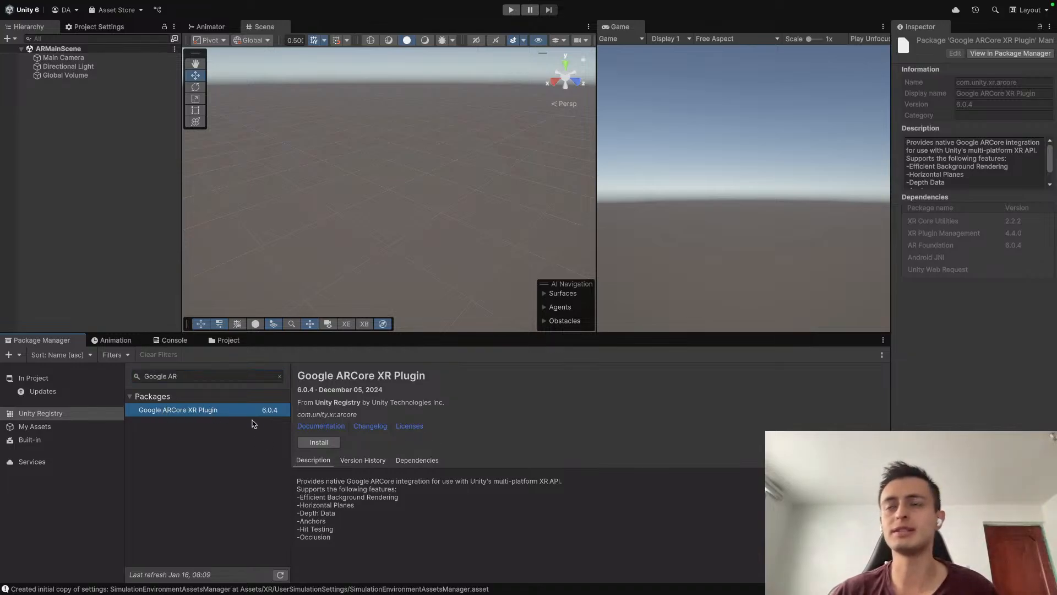
{"action": "left_click", "coordinate": [307, 446]}
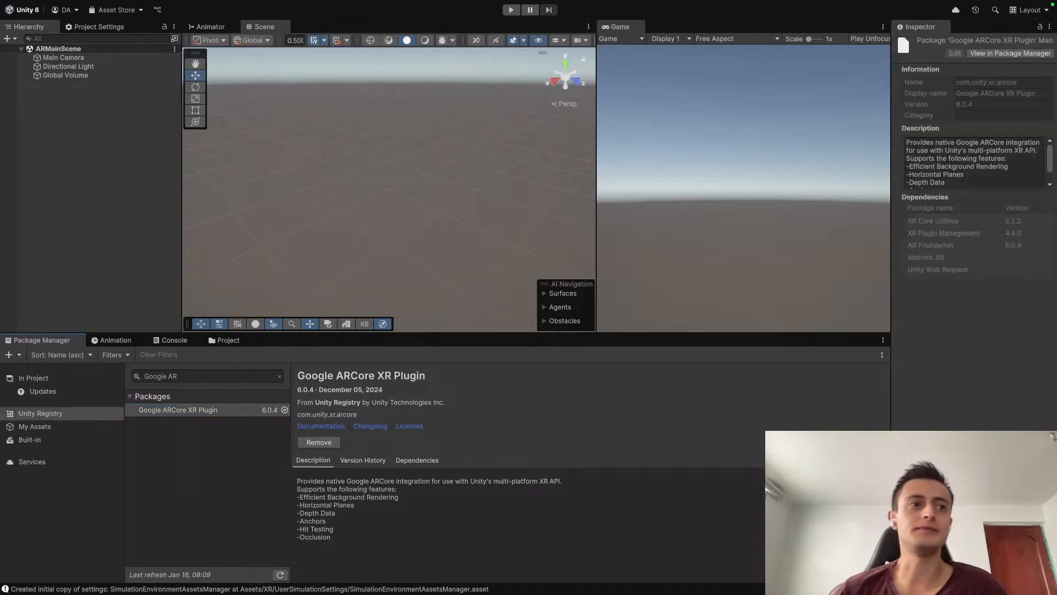
Step: Find the Apple ARKit XR Plugin in the Unity Registry by searching for ARK and install version 6.0.4
{"action": "triple_click", "coordinate": [175, 375]}
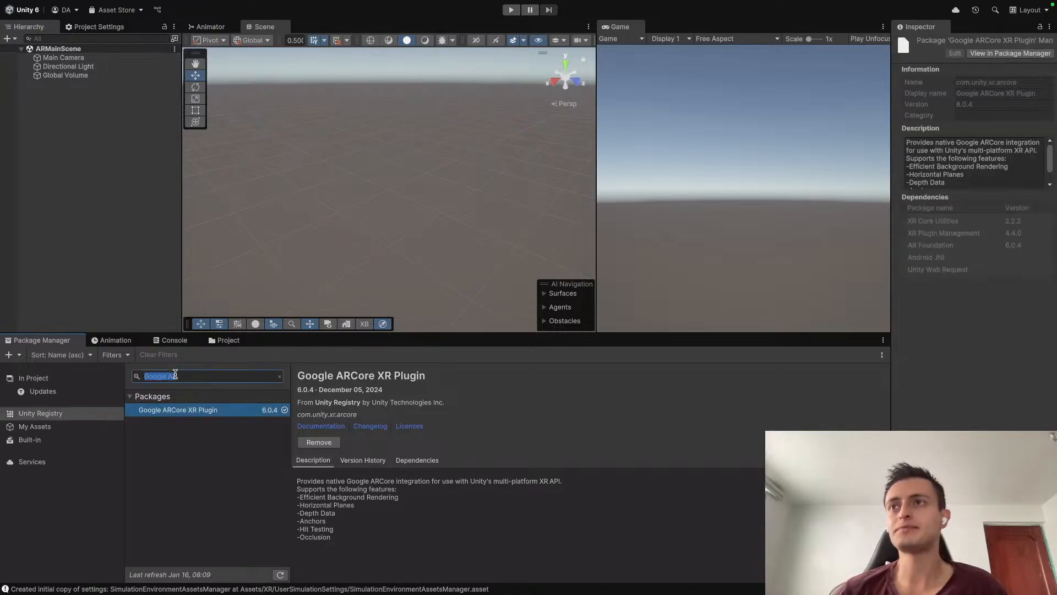
{"action": "type", "text": "Ar Kit"}
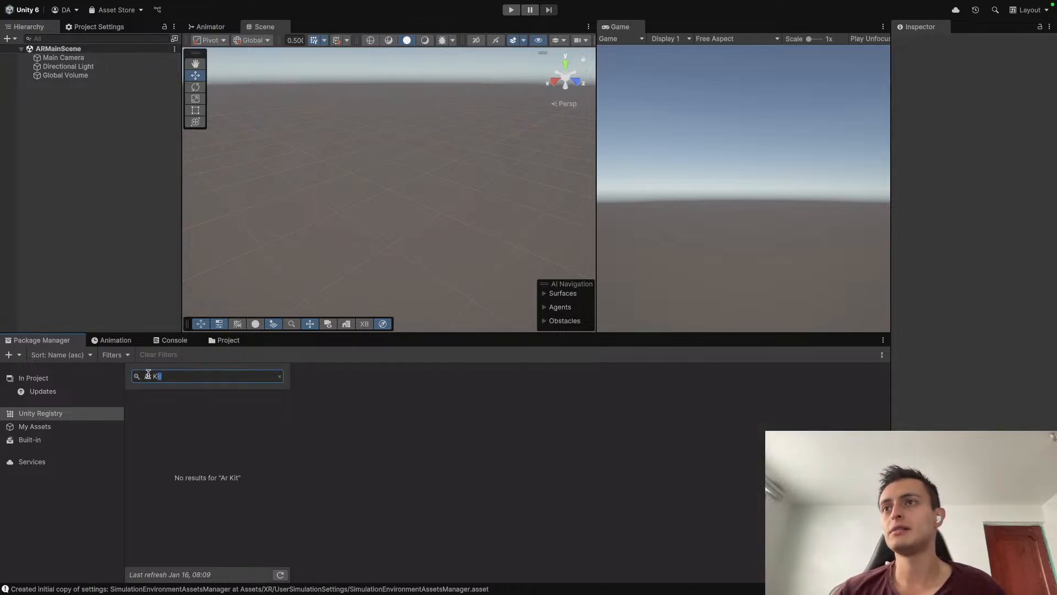
{"action": "triple_click", "coordinate": [148, 375]}
{"action": "type", "text": "ARK"}
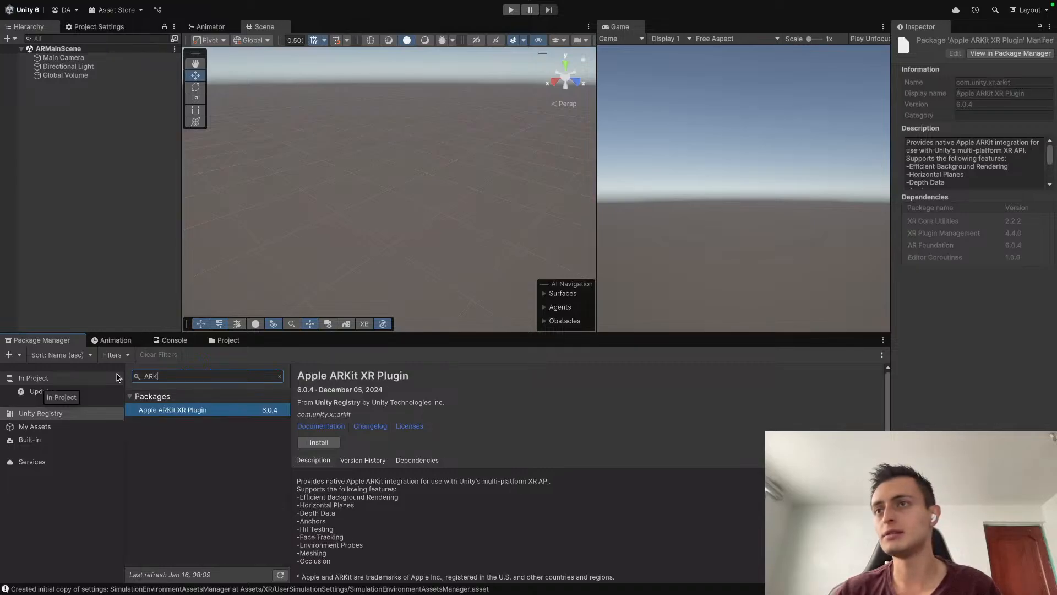
{"action": "left_click", "coordinate": [181, 411]}
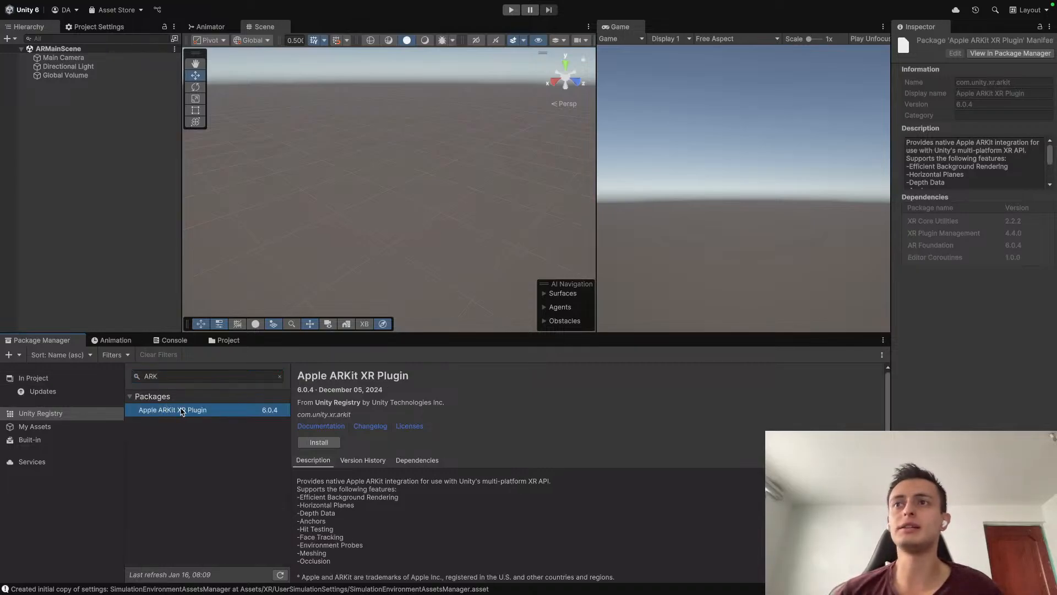
{"action": "left_click", "coordinate": [319, 443]}
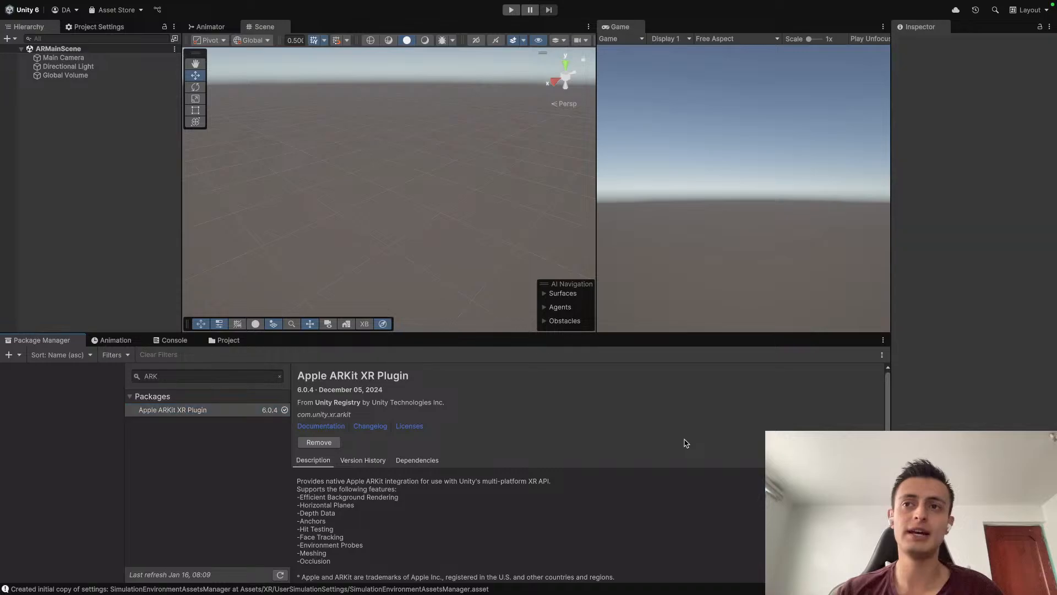
{"action": "left_click", "coordinate": [686, 443]}
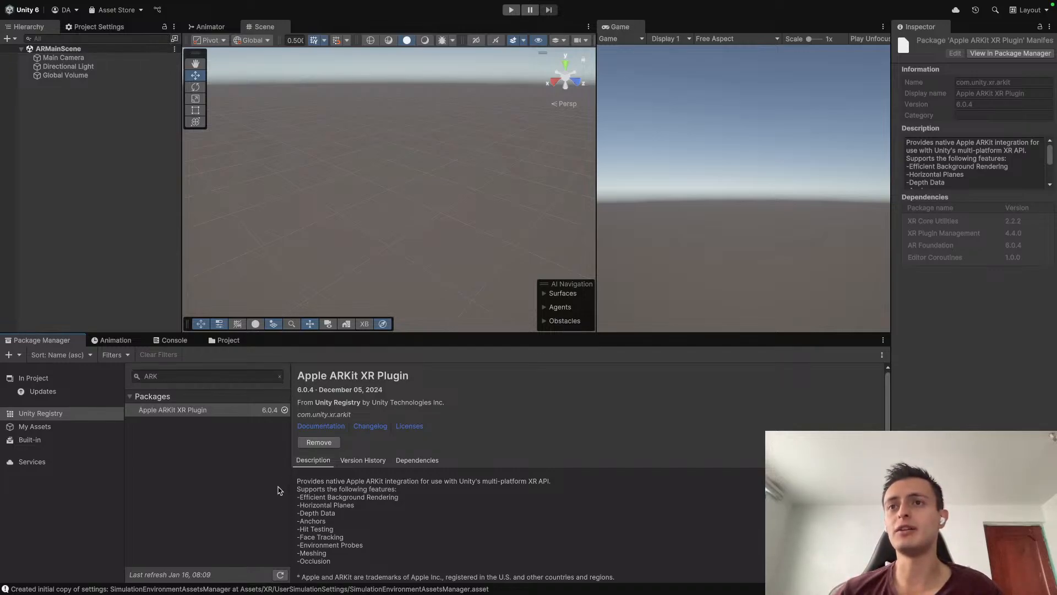
Step: Review the Apple ARKit XR Plugin, AR Foundation and Google ARCore XR Plugin among the packages installed in the project
{"action": "left_click", "coordinate": [52, 379]}
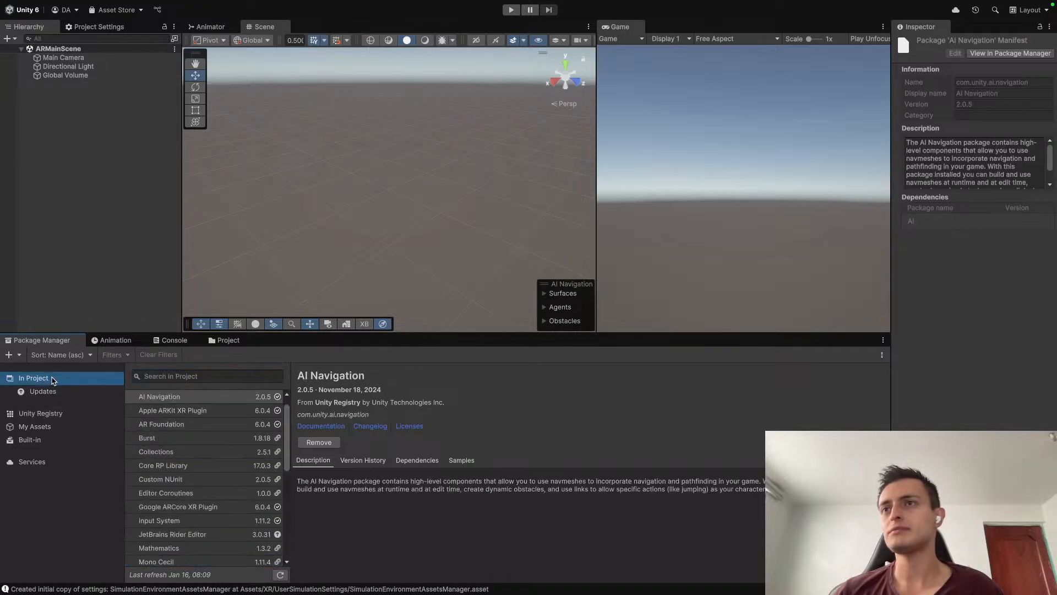
{"action": "left_click", "coordinate": [208, 412]}
{"action": "left_click", "coordinate": [206, 425]}
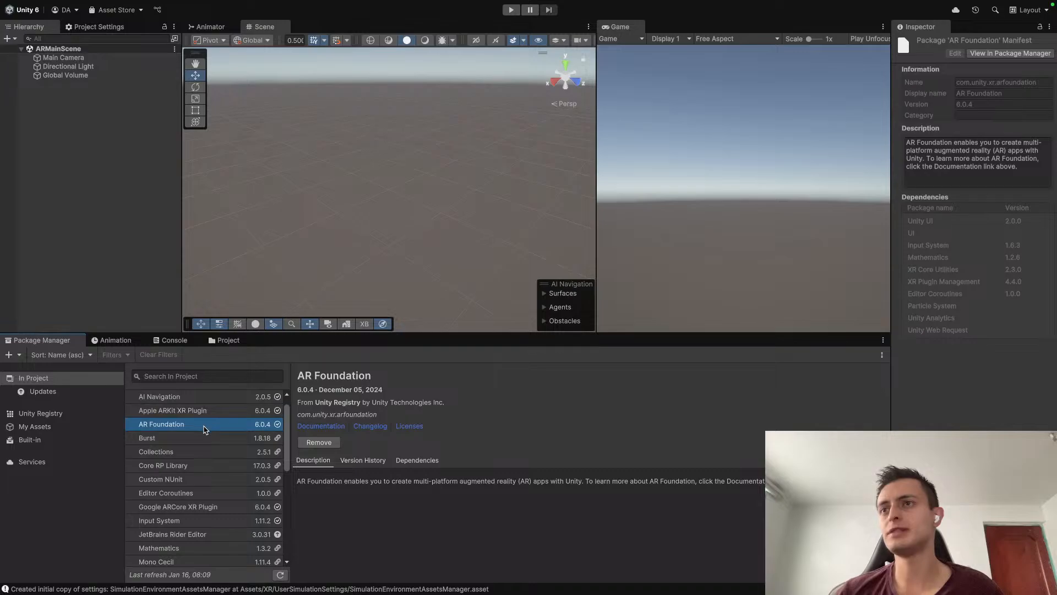
{"action": "left_click", "coordinate": [195, 508]}
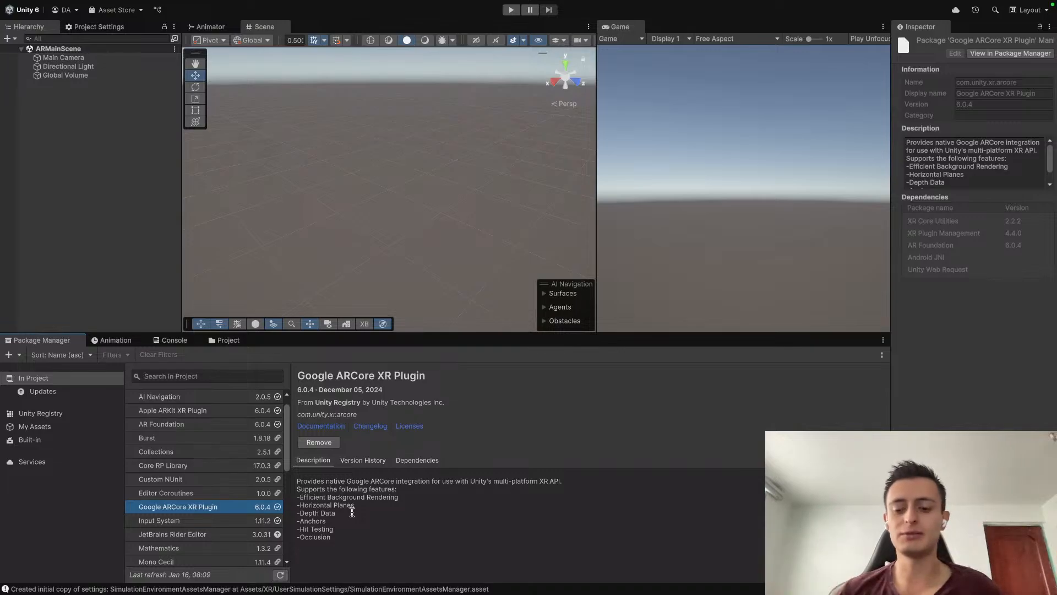
{"action": "left_click", "coordinate": [90, 188]}
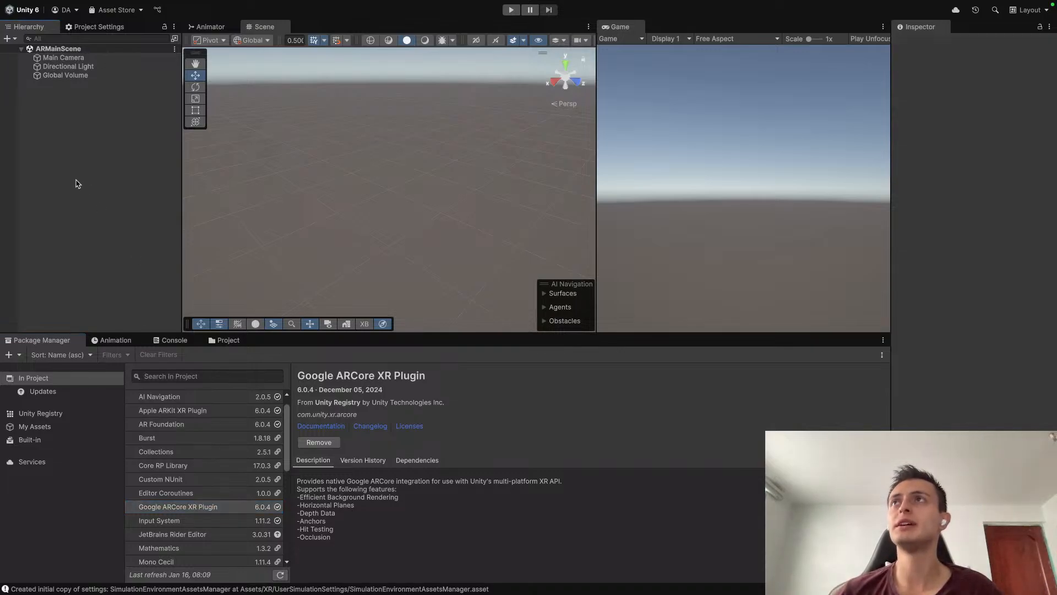
Step: Delete the default Main Camera from ARMainScene
{"action": "left_click", "coordinate": [88, 59]}
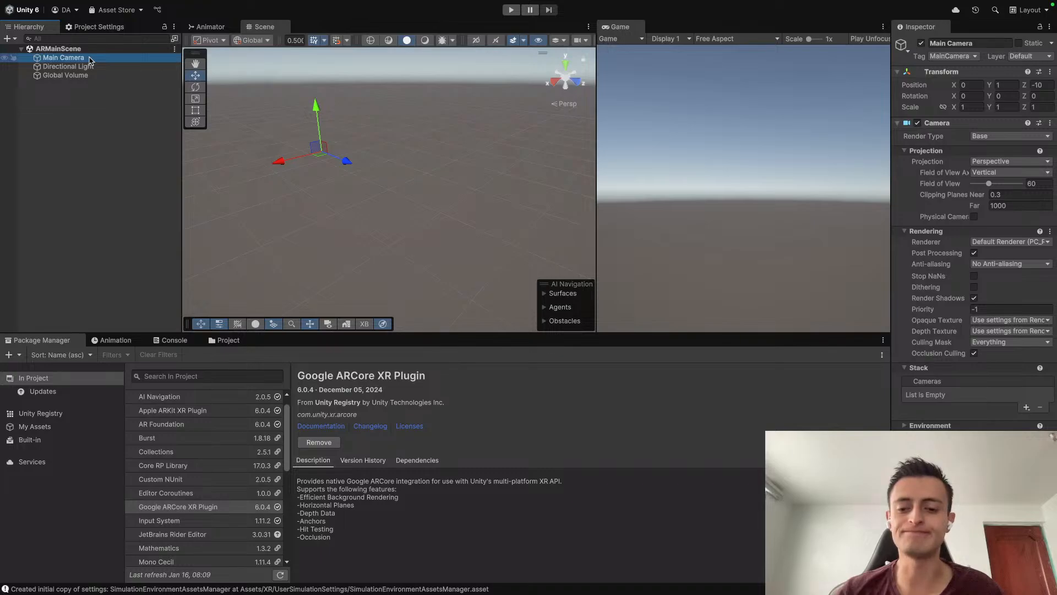
{"action": "right_click", "coordinate": [90, 60]}
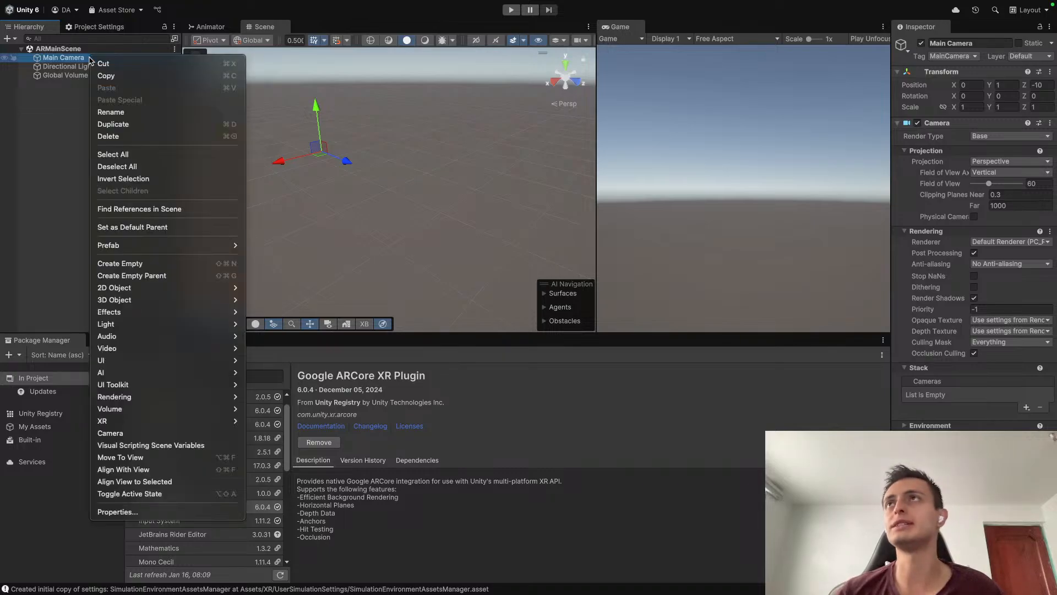
{"action": "left_click", "coordinate": [108, 135]}
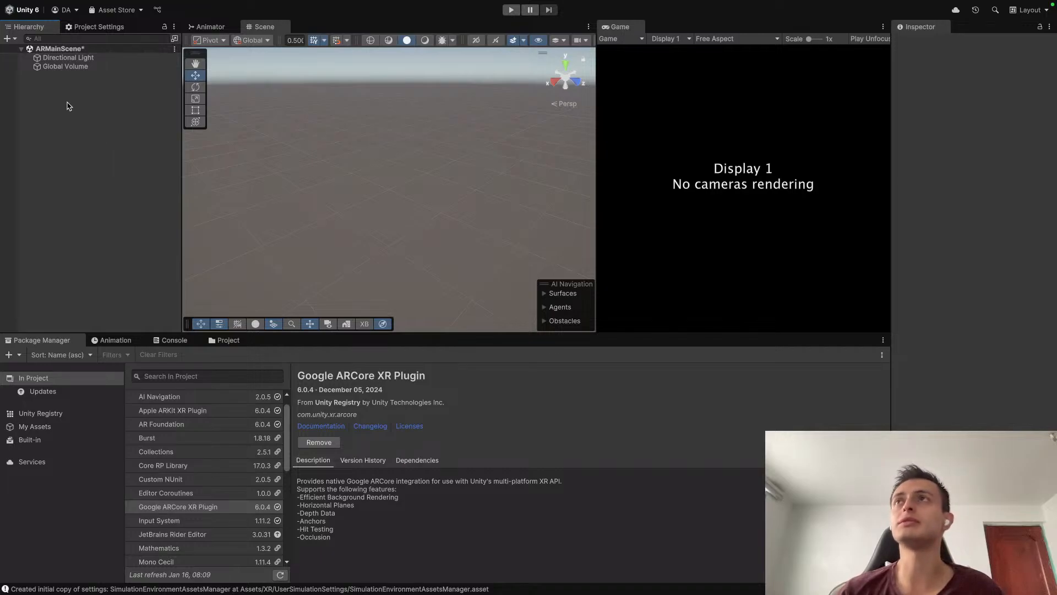
Step: Add an XR Origin (Mobile AR) object to the root of ARMainScene, keeping its default name
{"action": "right_click", "coordinate": [61, 133]}
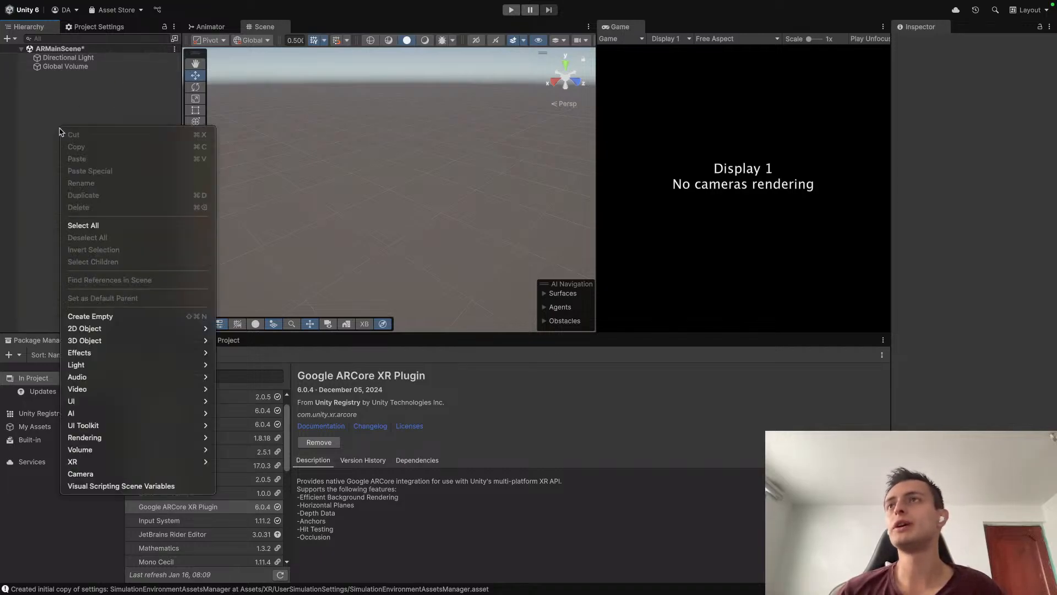
{"action": "mouse_move", "coordinate": [66, 462]}
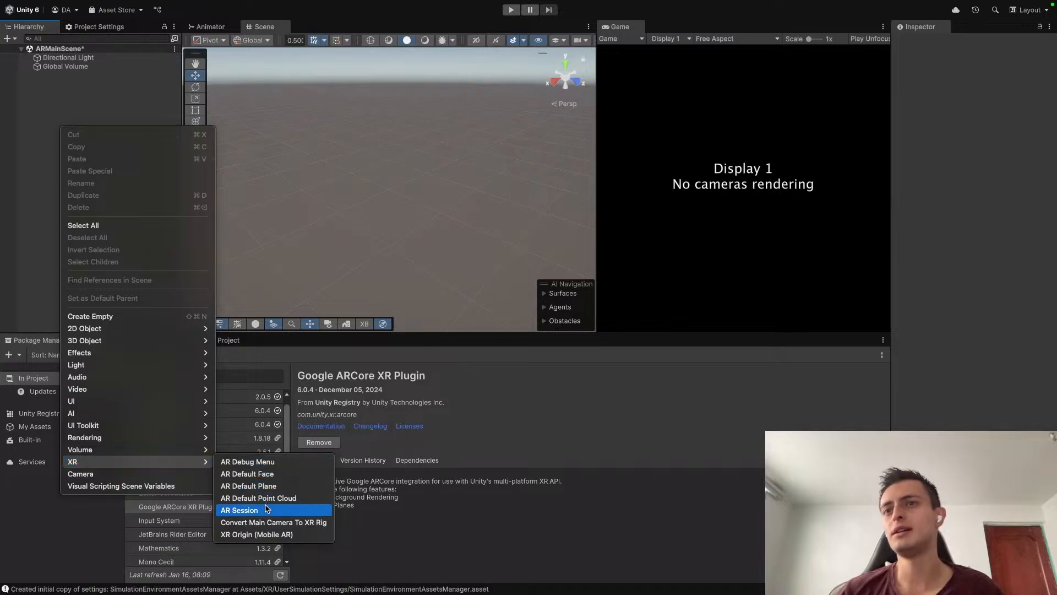
{"action": "left_click", "coordinate": [266, 534]}
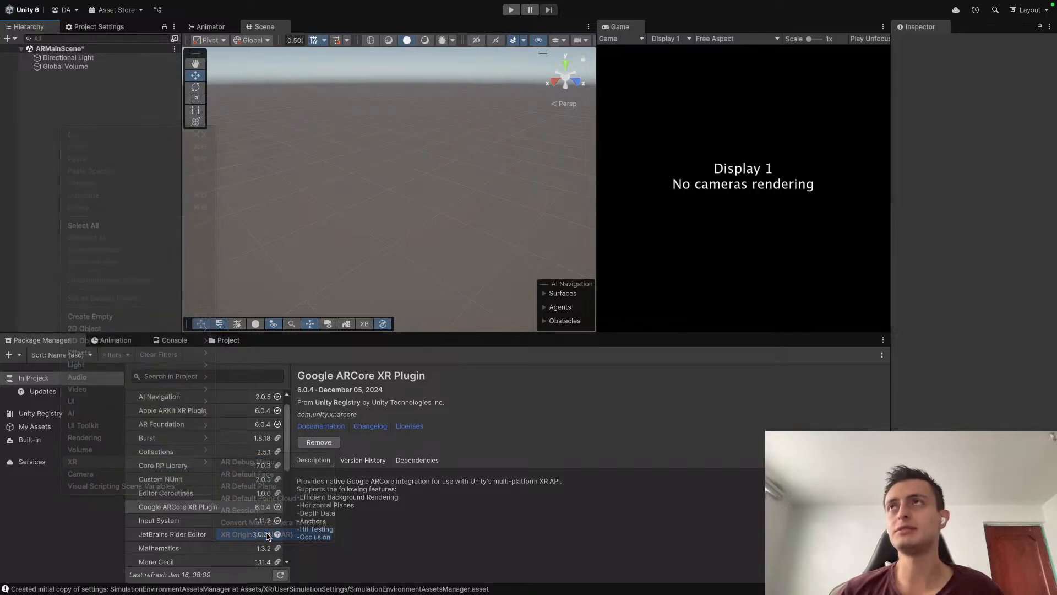
{"action": "key", "text": "Return"}
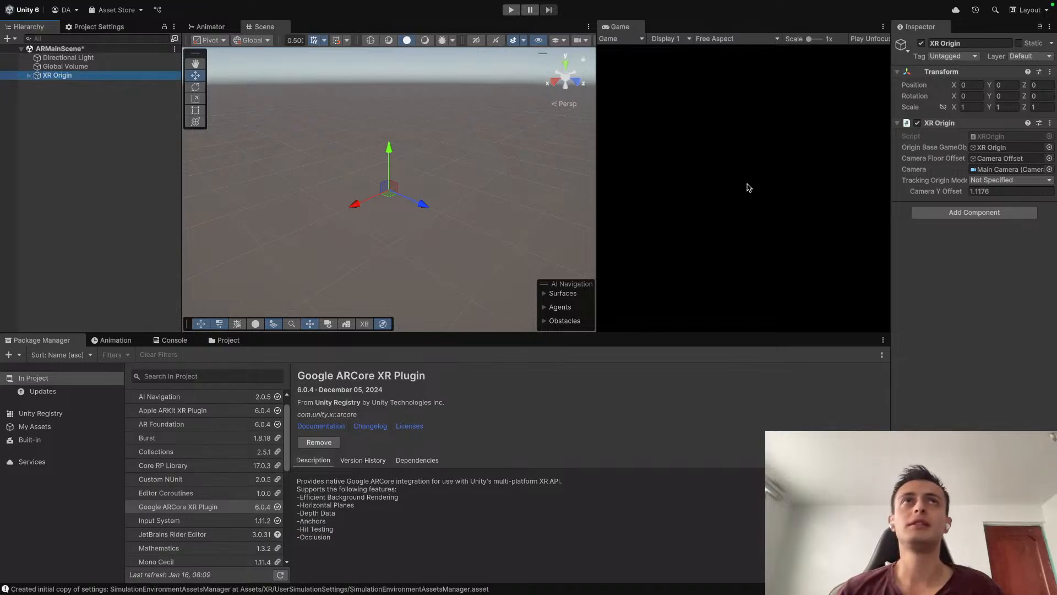
Step: Expand XR Origin and its Camera Offset child and inspect the properties of the nested objects
{"action": "left_click", "coordinate": [28, 75]}
{"action": "left_click", "coordinate": [43, 84]}
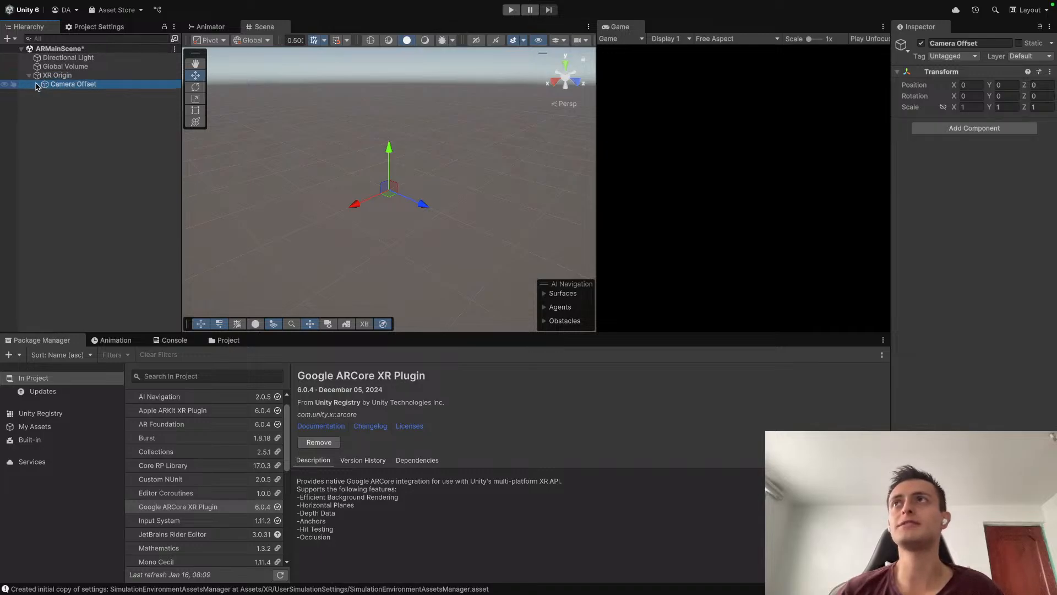
{"action": "left_click", "coordinate": [37, 84]}
{"action": "left_click", "coordinate": [93, 93]}
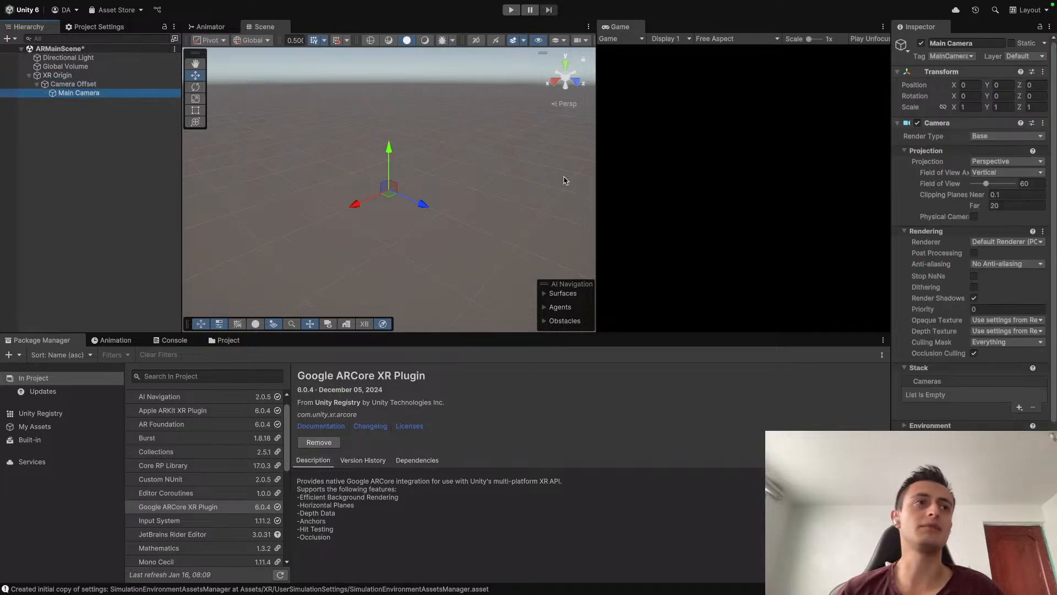
{"action": "left_click", "coordinate": [81, 84]}
{"action": "left_click", "coordinate": [60, 76]}
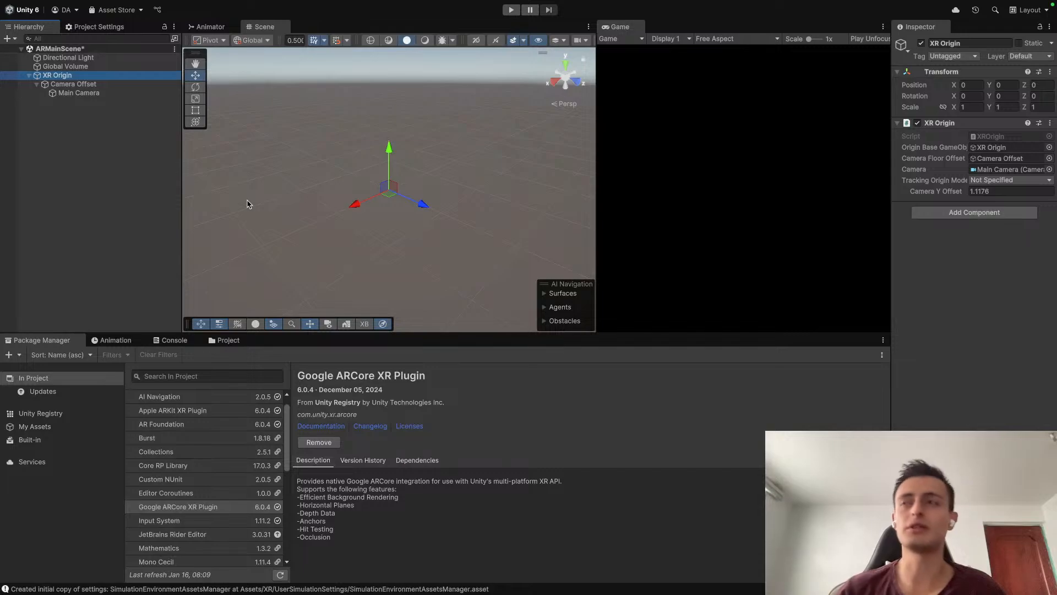
{"action": "left_click", "coordinate": [77, 135]}
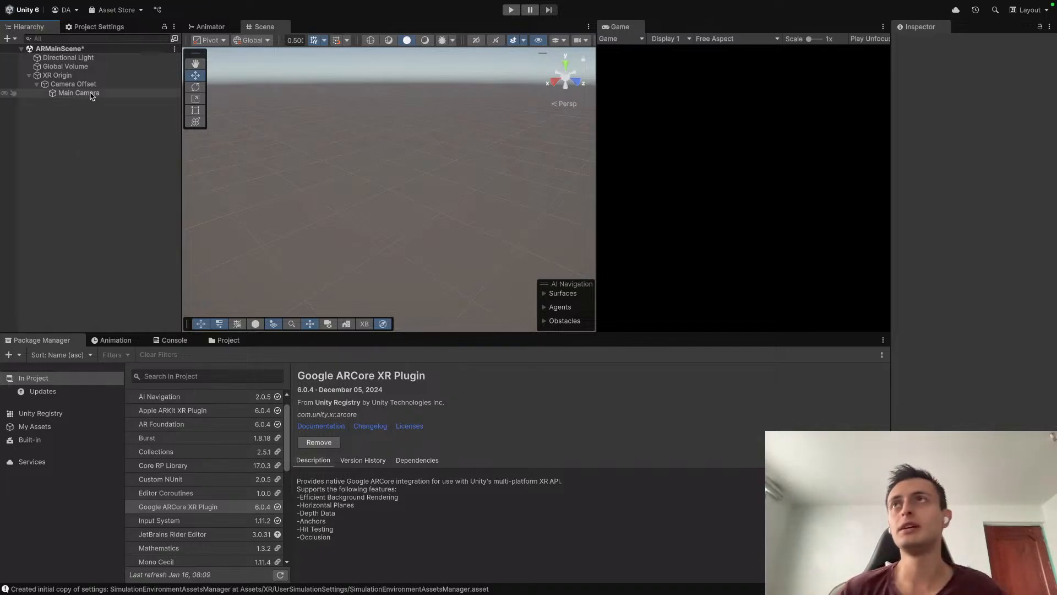
Step: Review the Global Volume and XR Origin objects, including the camera and AR components on the nested Main Camera
{"action": "left_click", "coordinate": [65, 66]}
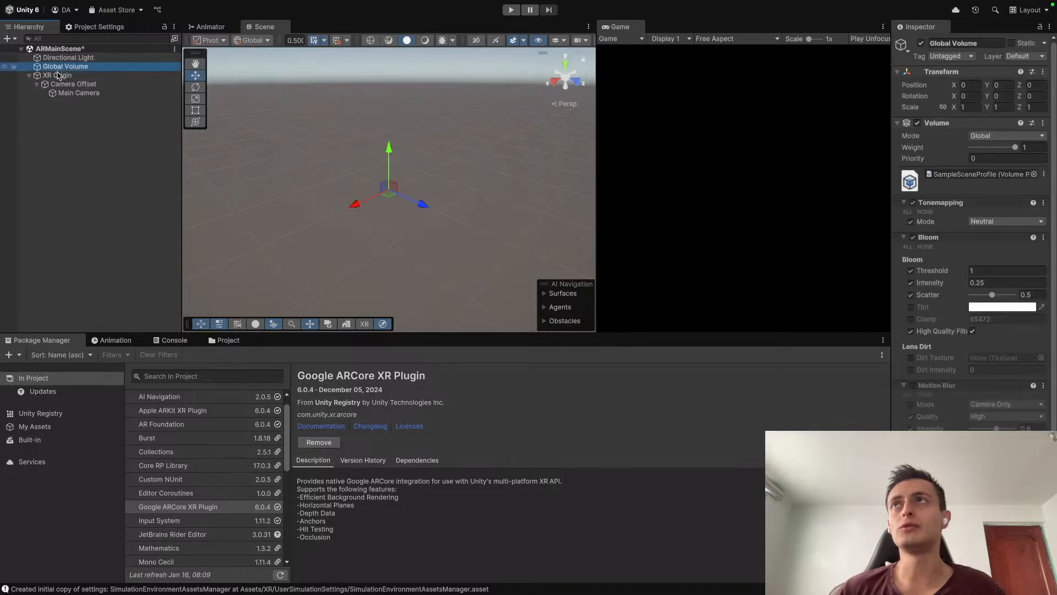
{"action": "left_click", "coordinate": [57, 75]}
{"action": "key", "text": "Down"}
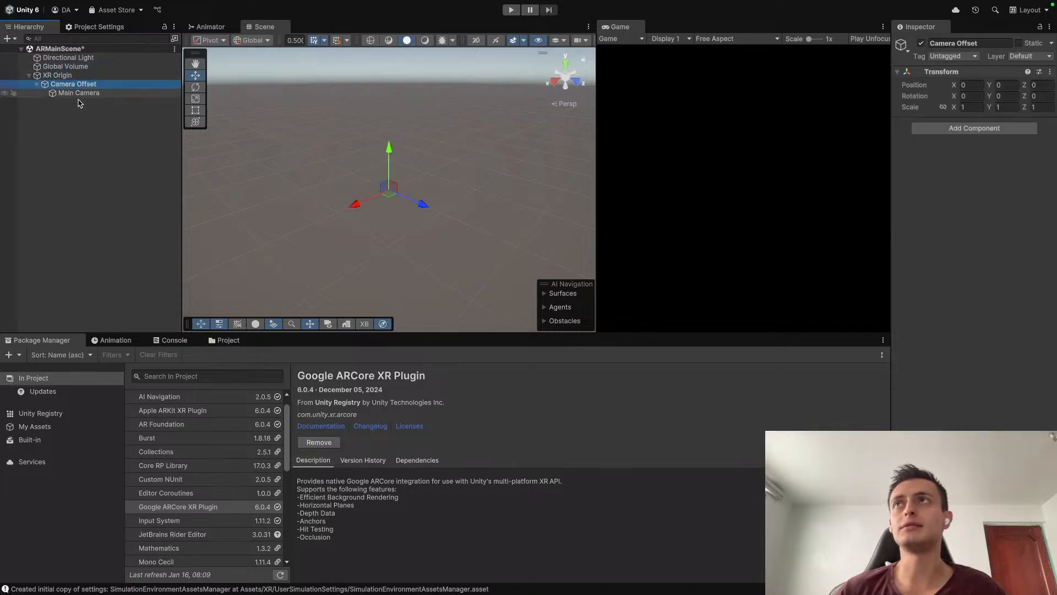
{"action": "left_click", "coordinate": [101, 94]}
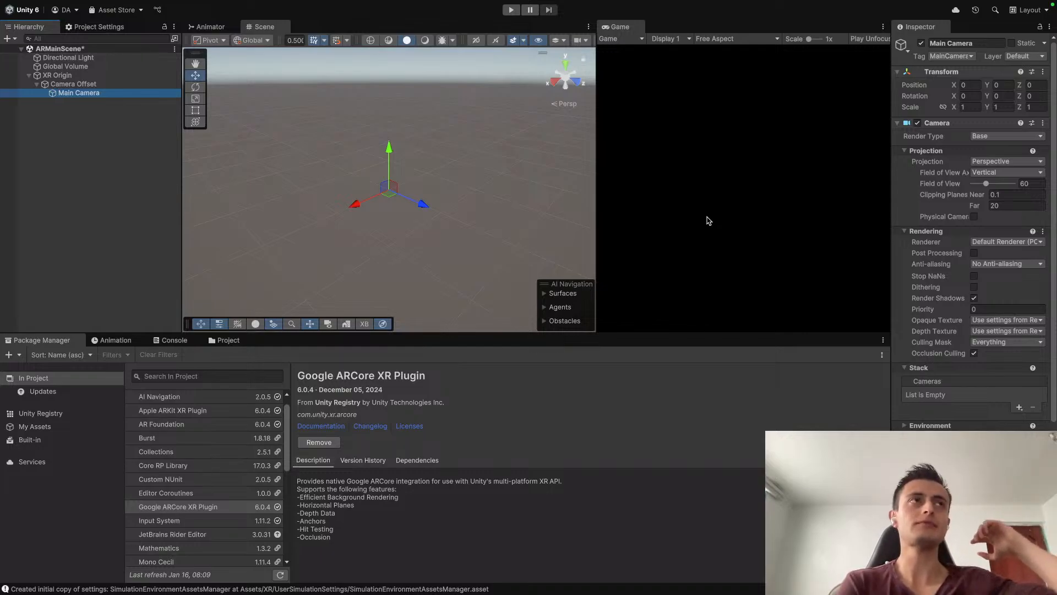
{"action": "scroll", "coordinate": [984, 318], "scroll_direction": "down", "scroll_amount": 5}
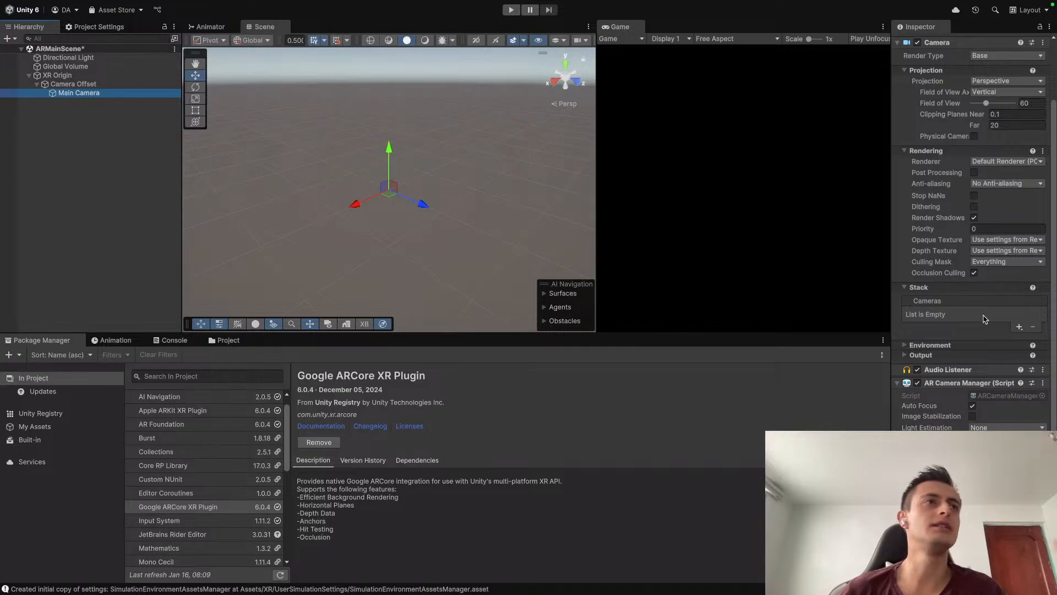
{"action": "scroll", "coordinate": [985, 318], "scroll_direction": "down", "scroll_amount": 6}
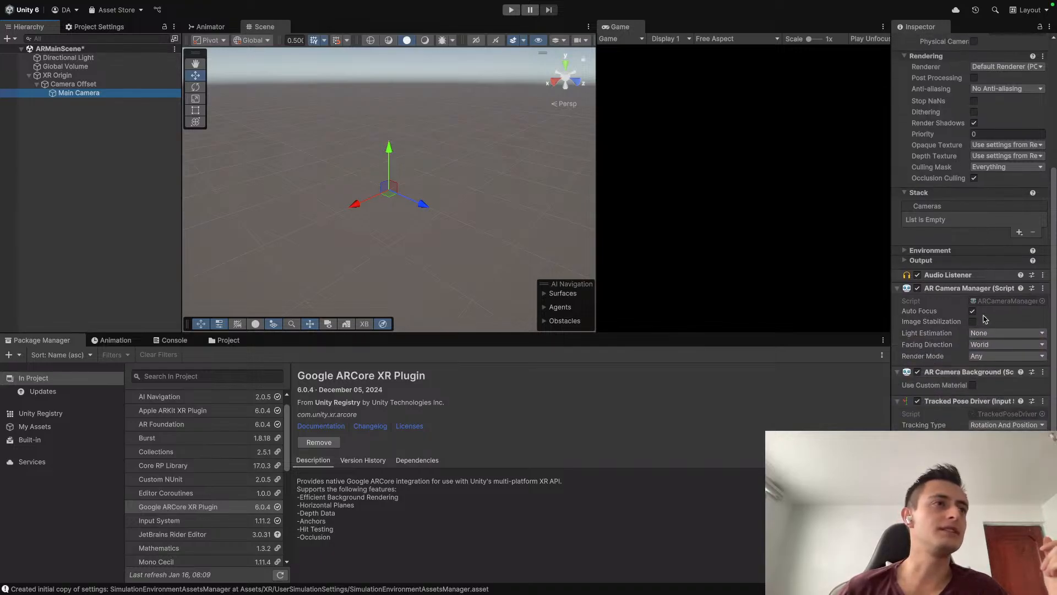
{"action": "scroll", "coordinate": [984, 318], "scroll_direction": "up", "scroll_amount": 11}
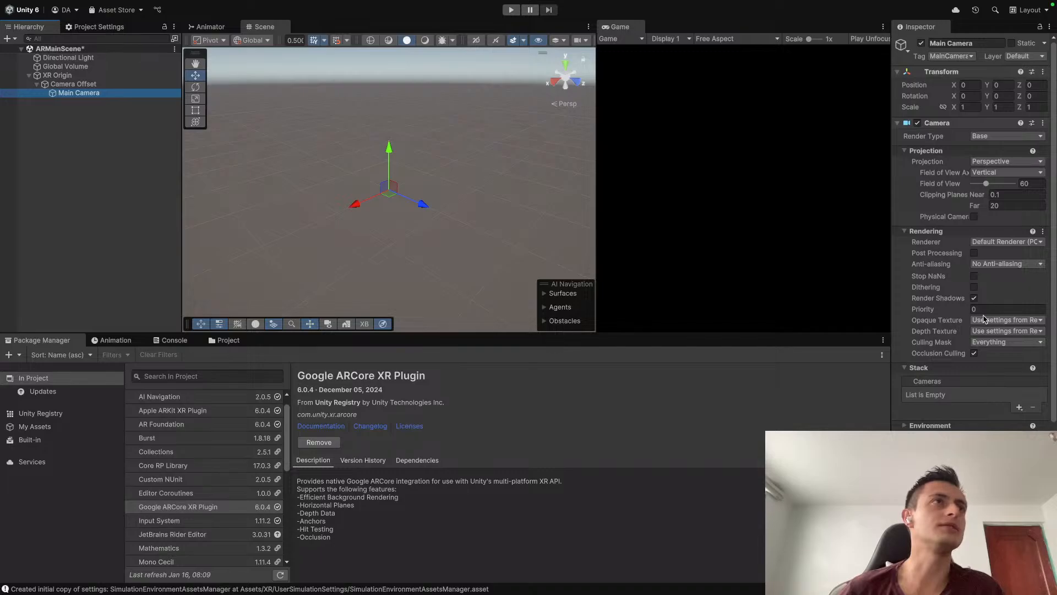
Step: Set the renderer of XR Origin's Main Camera to 0: PC_Renderer and save the scene
{"action": "left_click", "coordinate": [995, 243]}
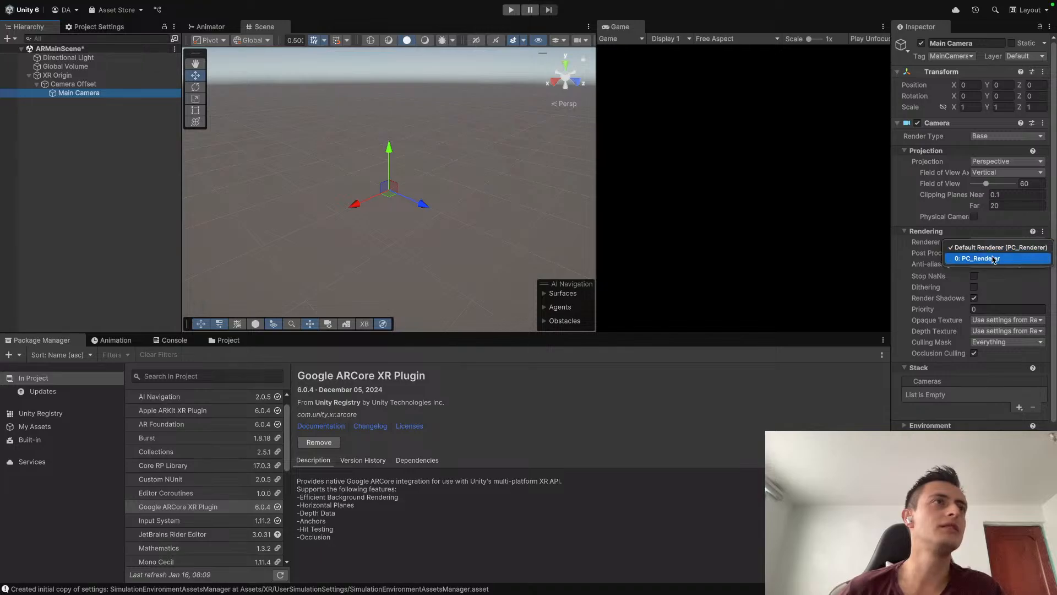
{"action": "left_click", "coordinate": [993, 259]}
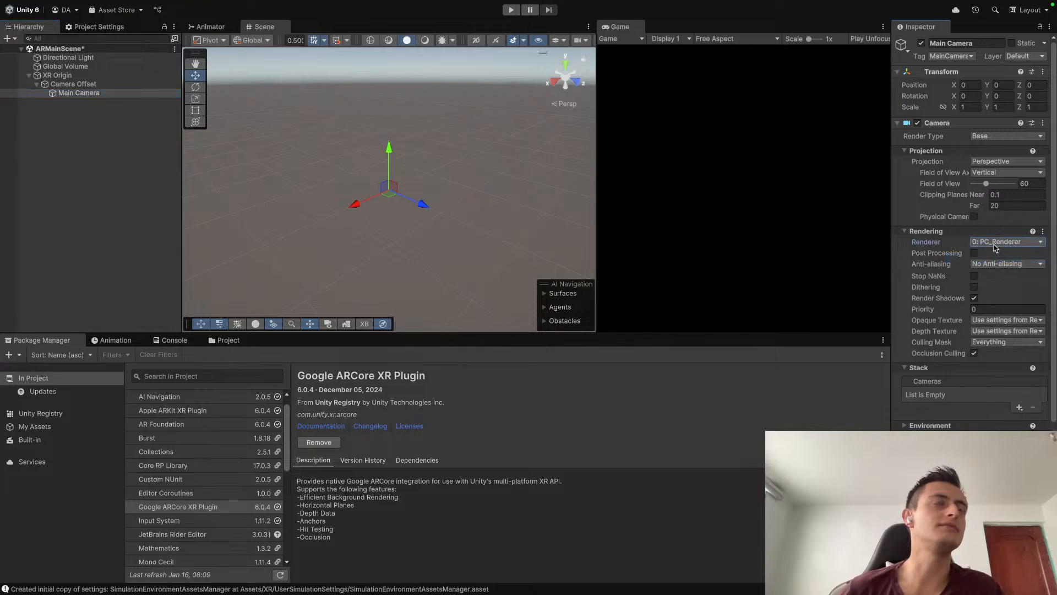
{"action": "left_click", "coordinate": [994, 244]}
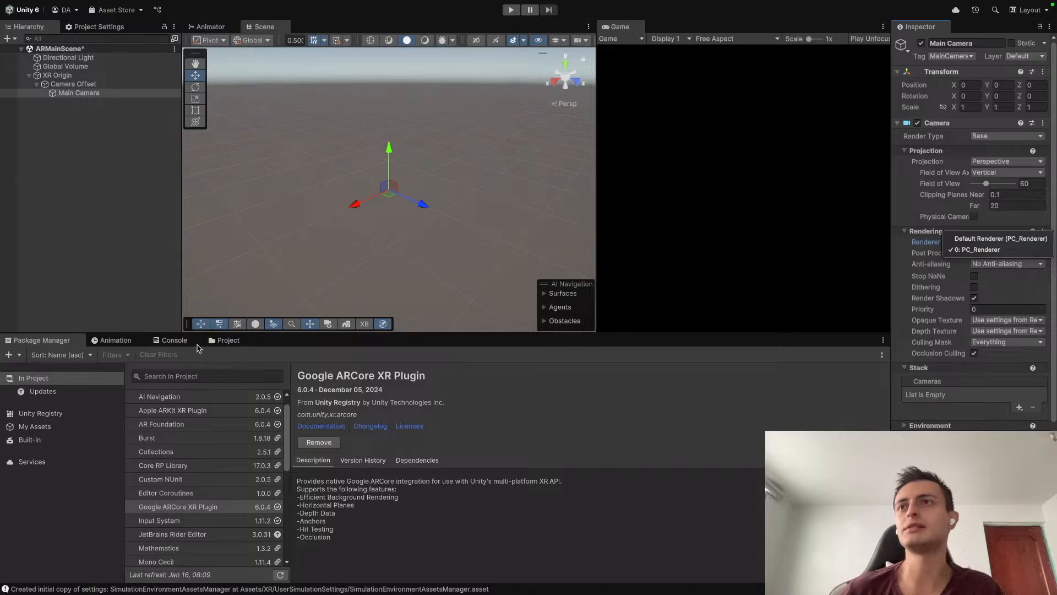
{"action": "left_click", "coordinate": [228, 341]}
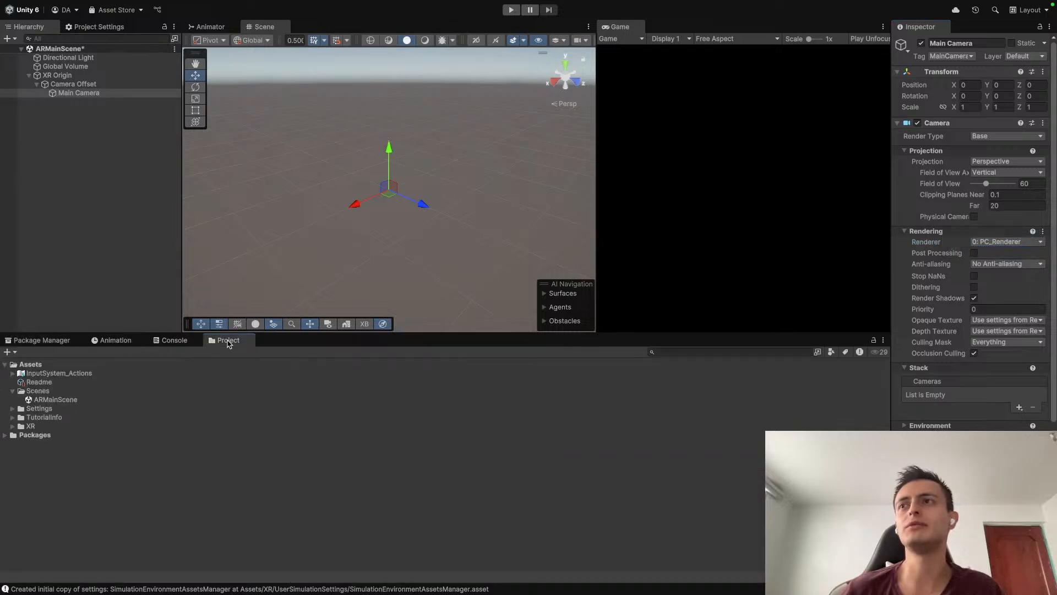
{"action": "left_click", "coordinate": [992, 245]}
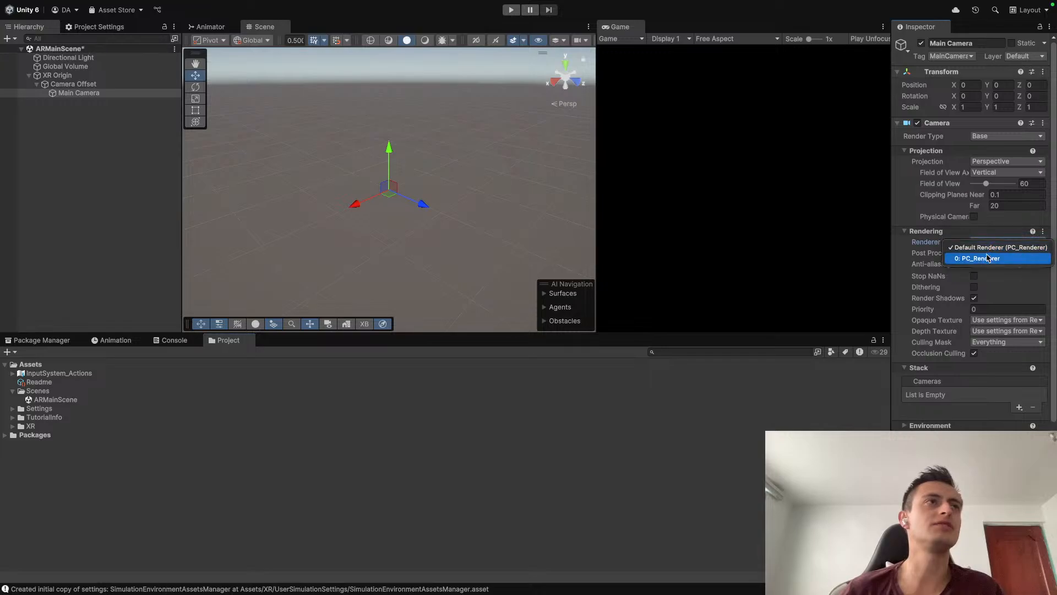
{"action": "left_click", "coordinate": [988, 258]}
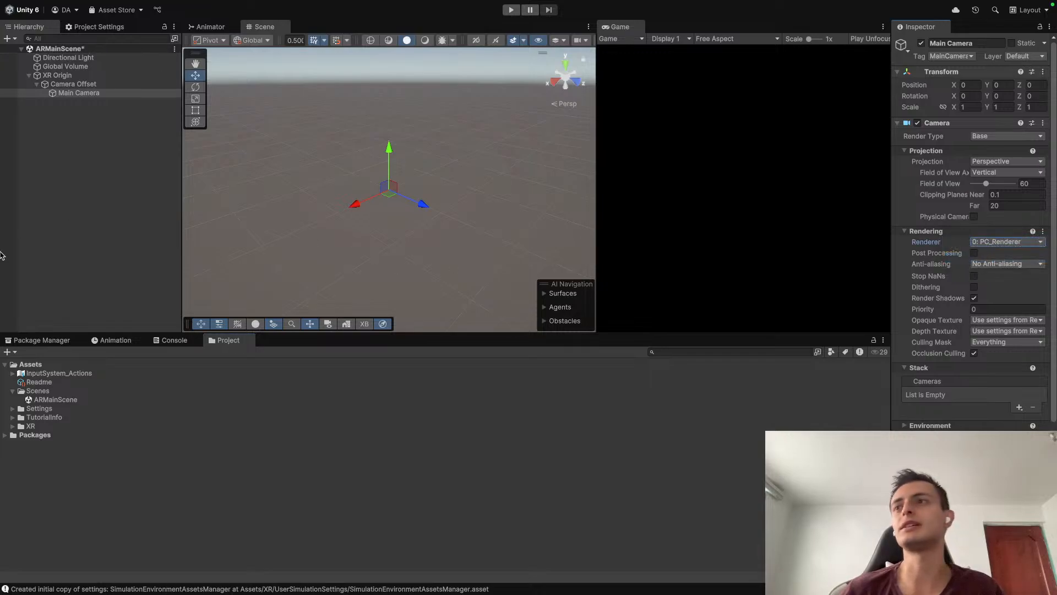
{"action": "left_click", "coordinate": [92, 237]}
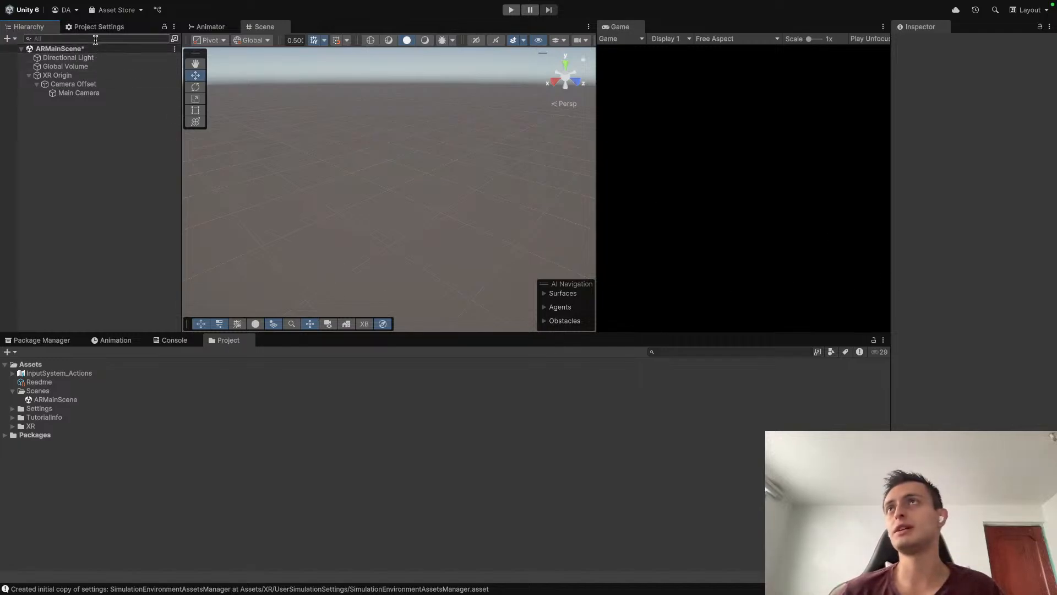
{"action": "key", "text": "ctrl+s"}
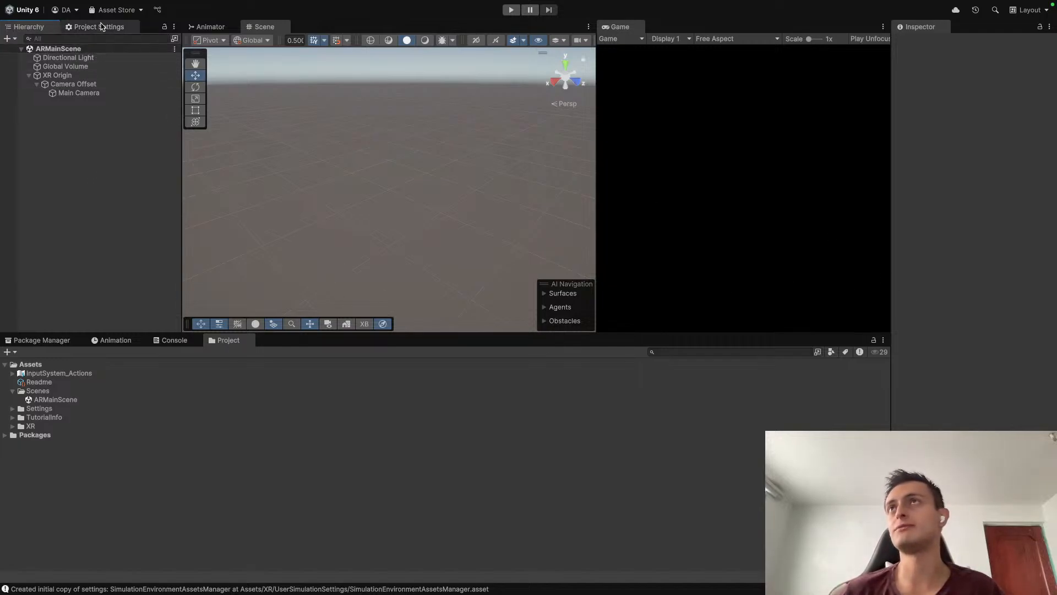
Step: Locate the default render pipeline asset from the Graphics project settings and inspect PC_Renderer in the Settings folder
{"action": "left_click", "coordinate": [102, 27]}
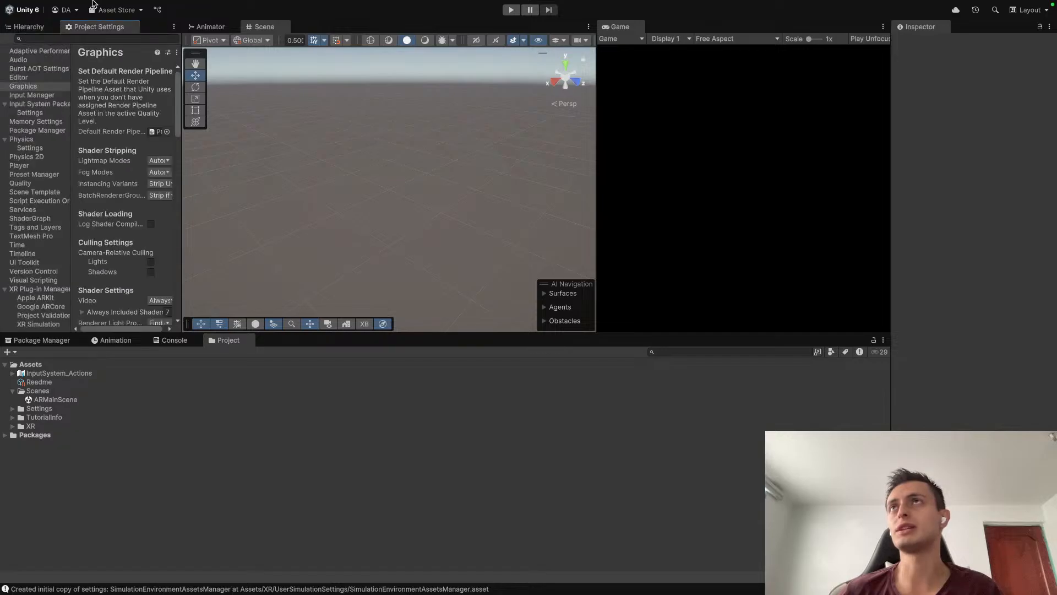
{"action": "left_click", "coordinate": [89, 6]}
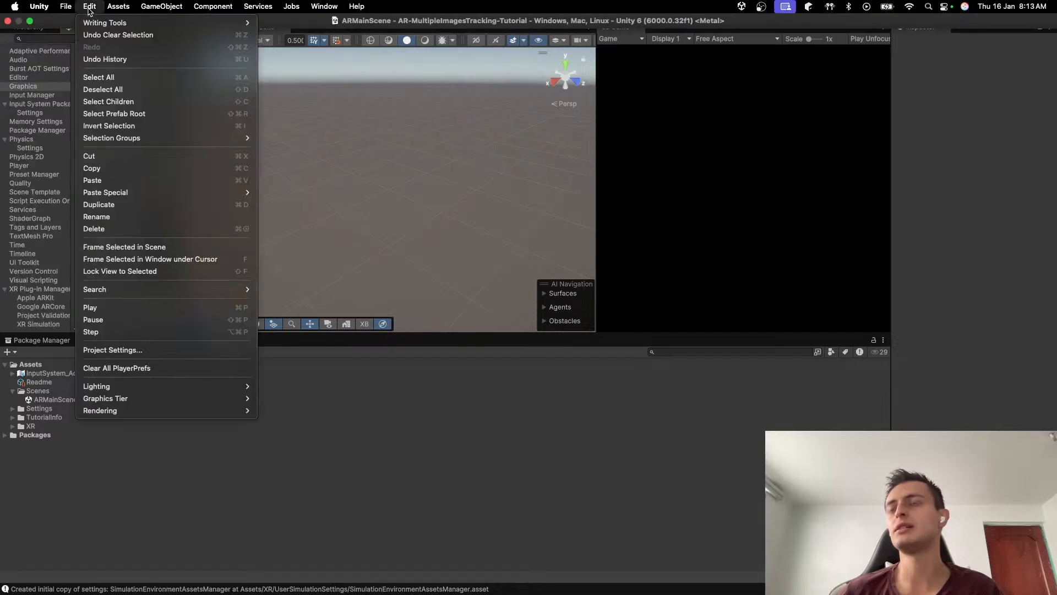
{"action": "left_click", "coordinate": [122, 351]}
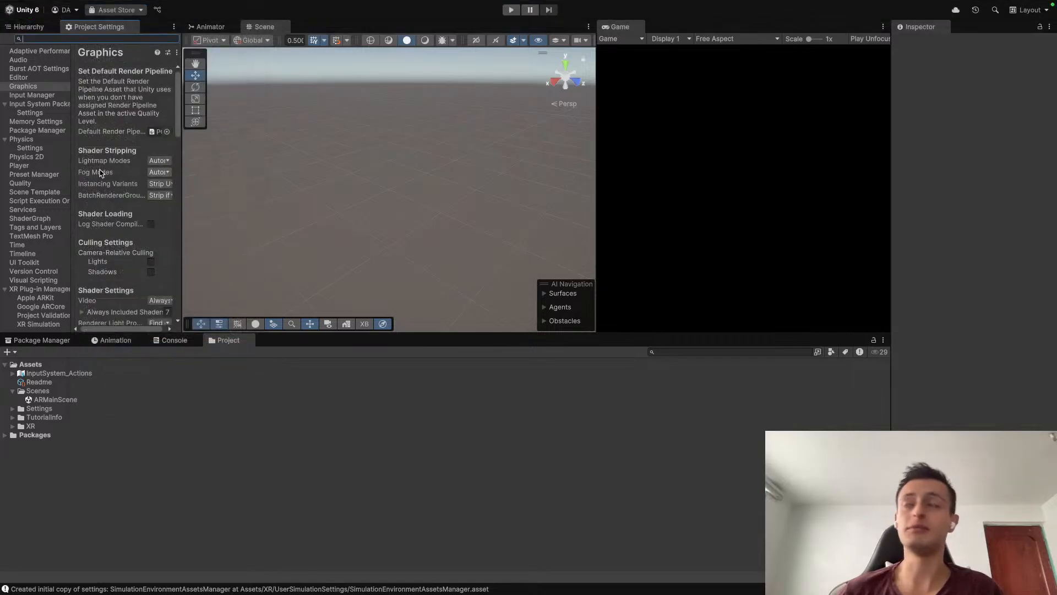
{"action": "left_click_drag", "start_coordinate": [183, 212], "coordinate": [466, 236]}
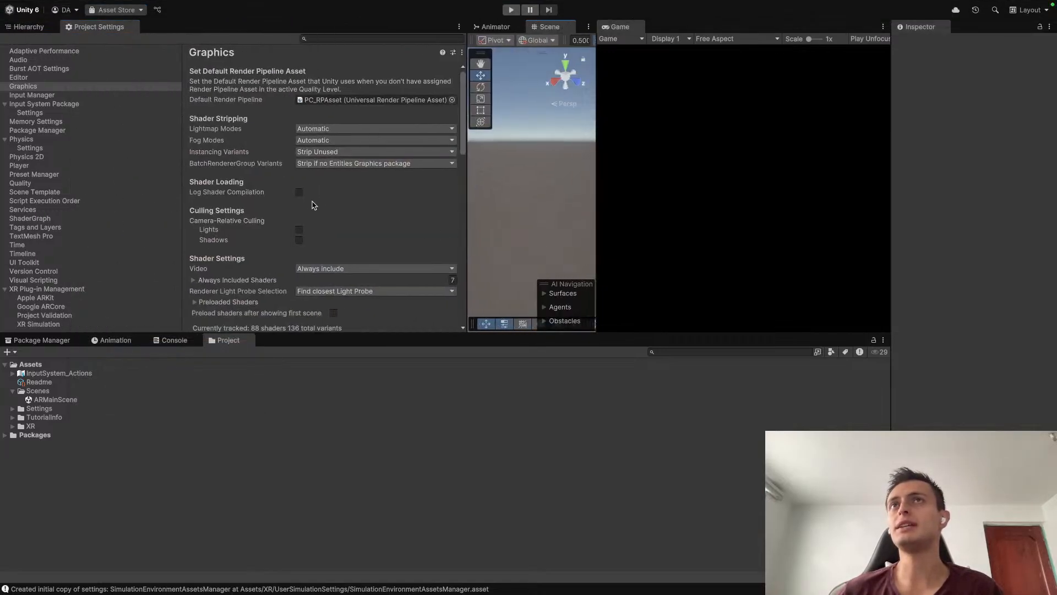
{"action": "left_click", "coordinate": [324, 100]}
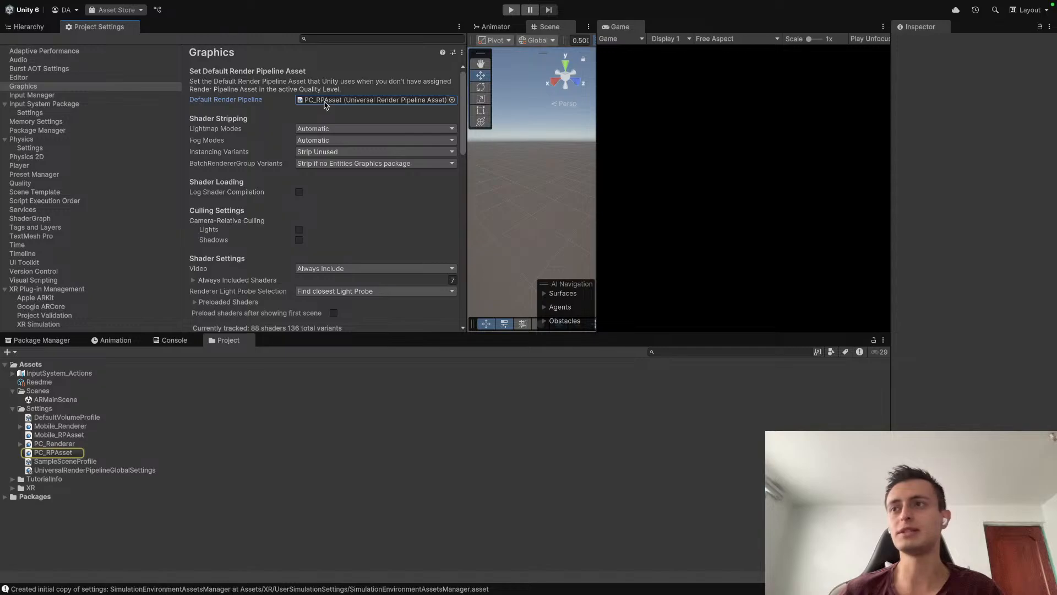
{"action": "left_click", "coordinate": [55, 443]}
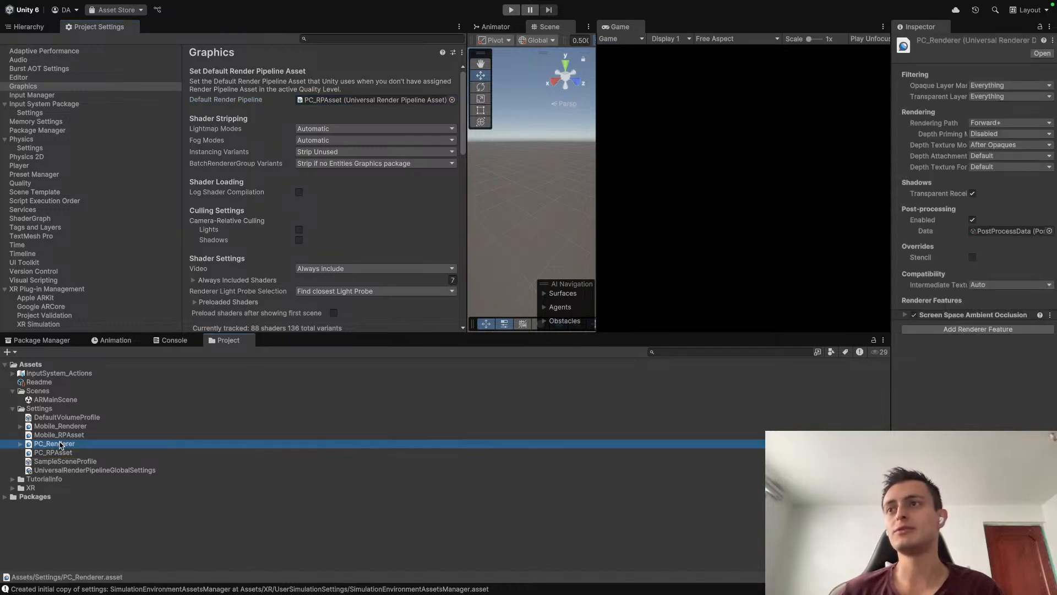
Step: Check which renderer the Main Camera uses and compare the settings and renderer features of PC_Renderer and Mobile_Renderer
{"action": "left_click", "coordinate": [25, 27]}
{"action": "left_click", "coordinate": [65, 92]}
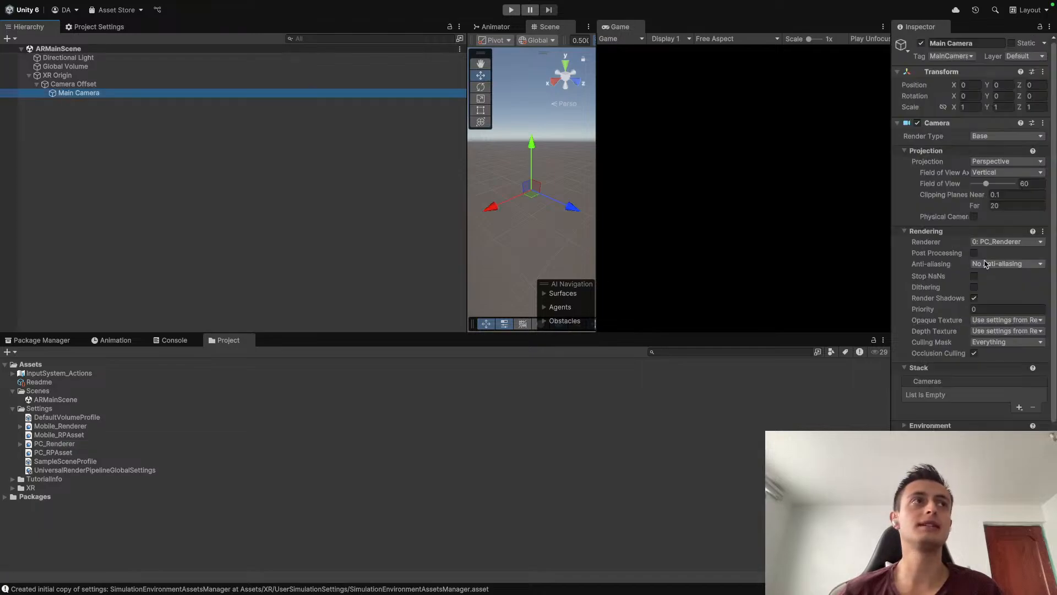
{"action": "left_click", "coordinate": [66, 443]}
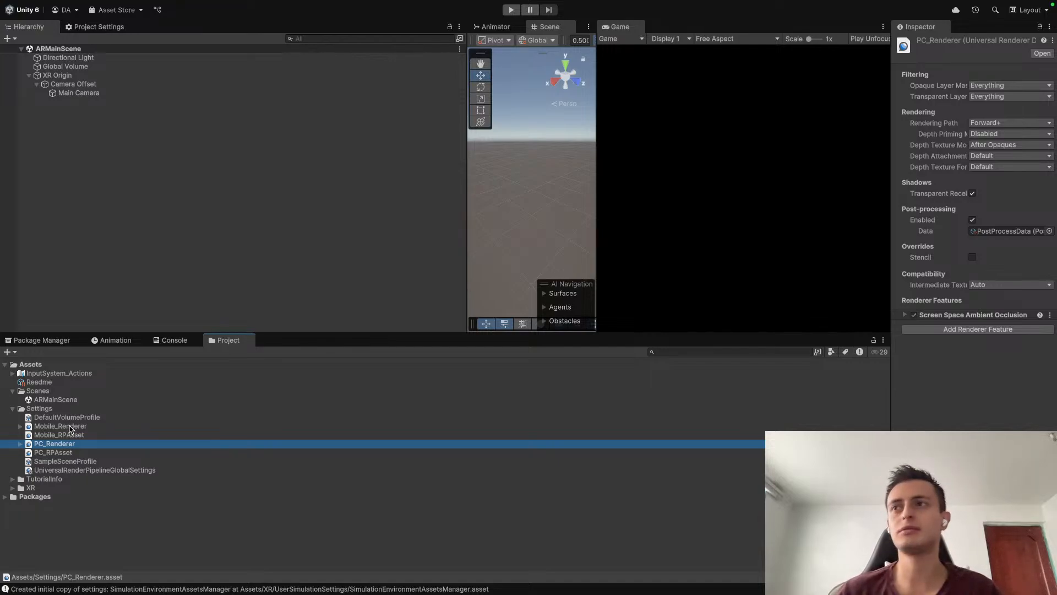
{"action": "left_click", "coordinate": [70, 427]}
{"action": "left_click", "coordinate": [65, 445]}
{"action": "left_click", "coordinate": [71, 426]}
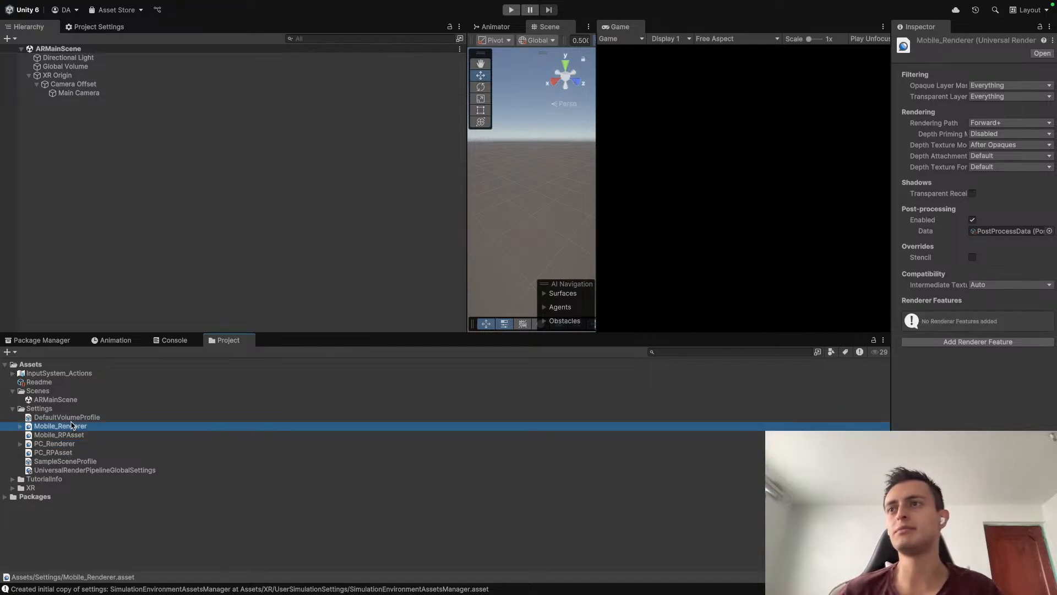
{"action": "left_click", "coordinate": [62, 446]}
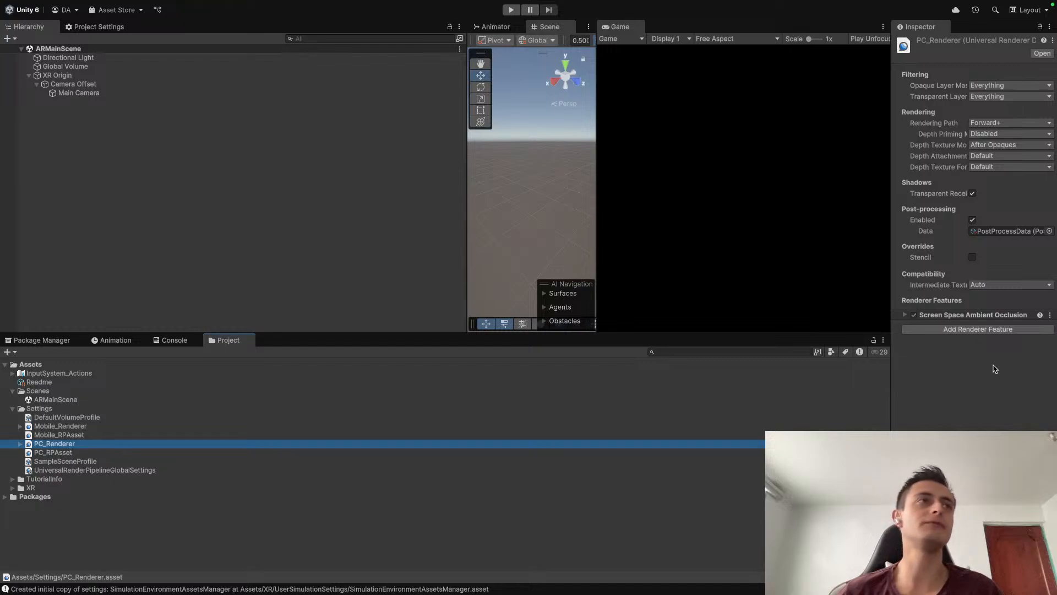
Step: Add the AR Background Renderer Feature to both PC_Renderer and Mobile_Renderer, and check the renderer features of each asset
{"action": "left_click", "coordinate": [994, 330]}
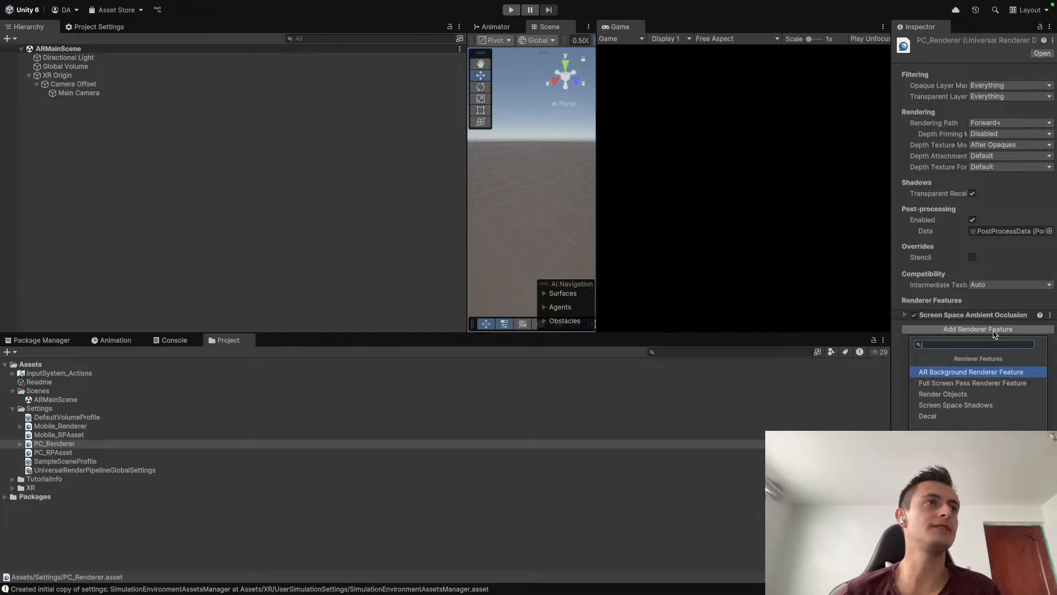
{"action": "left_click", "coordinate": [967, 373]}
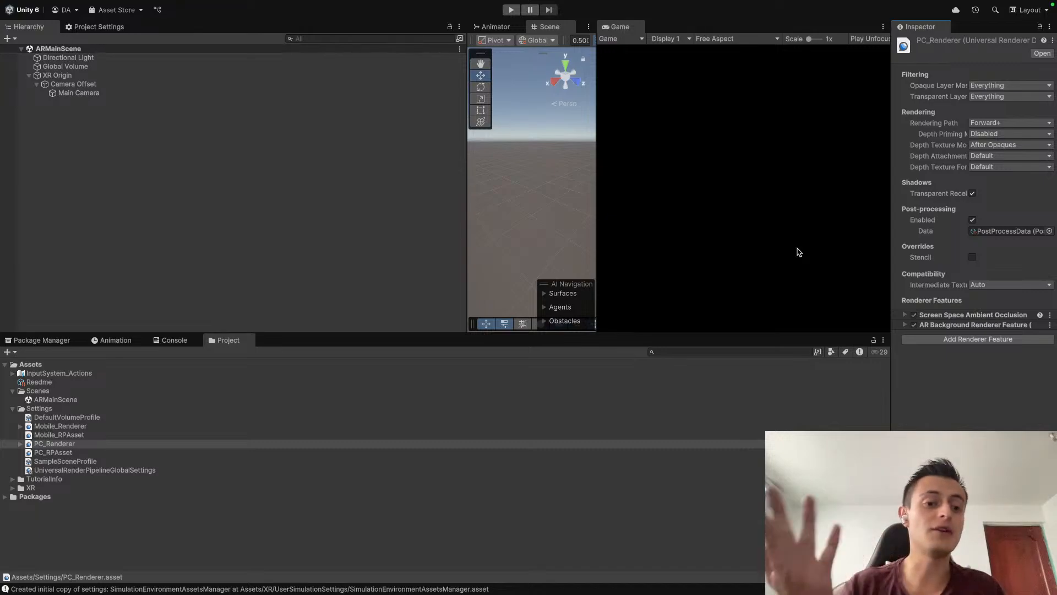
{"action": "left_click", "coordinate": [71, 427]}
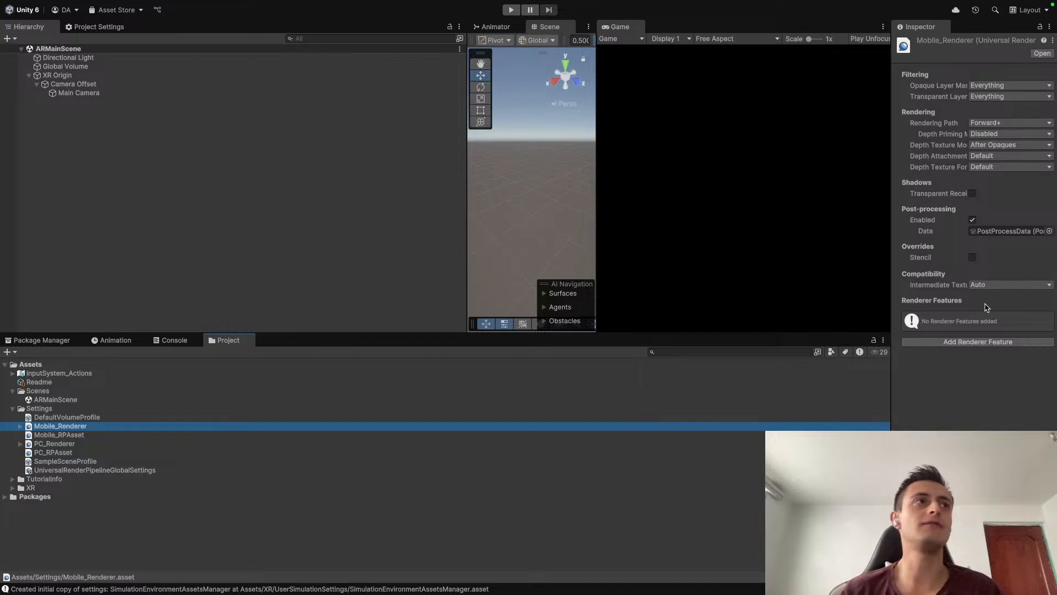
{"action": "left_click", "coordinate": [980, 343]}
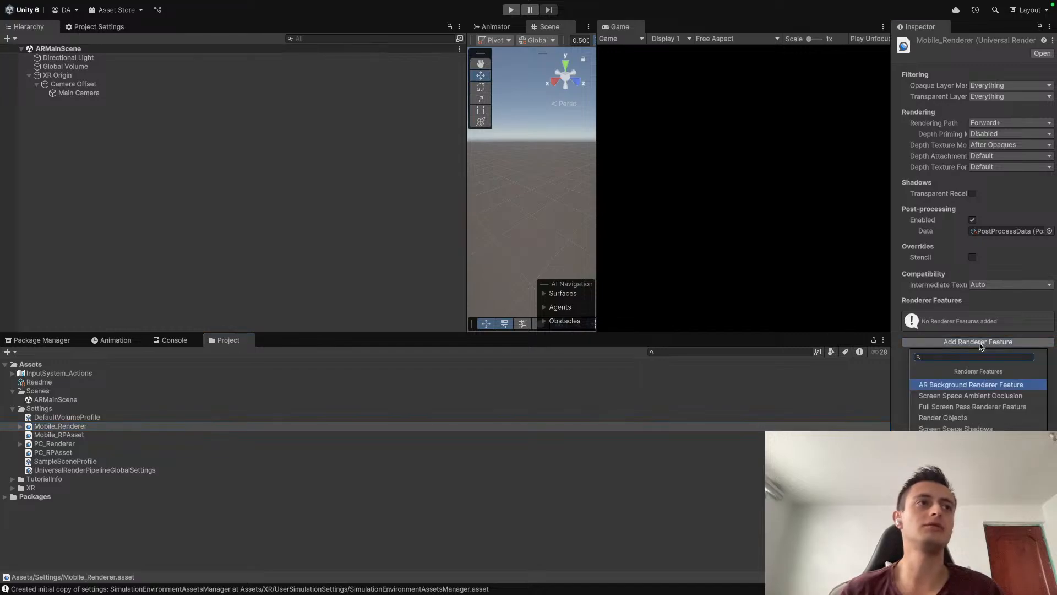
{"action": "left_click", "coordinate": [970, 387]}
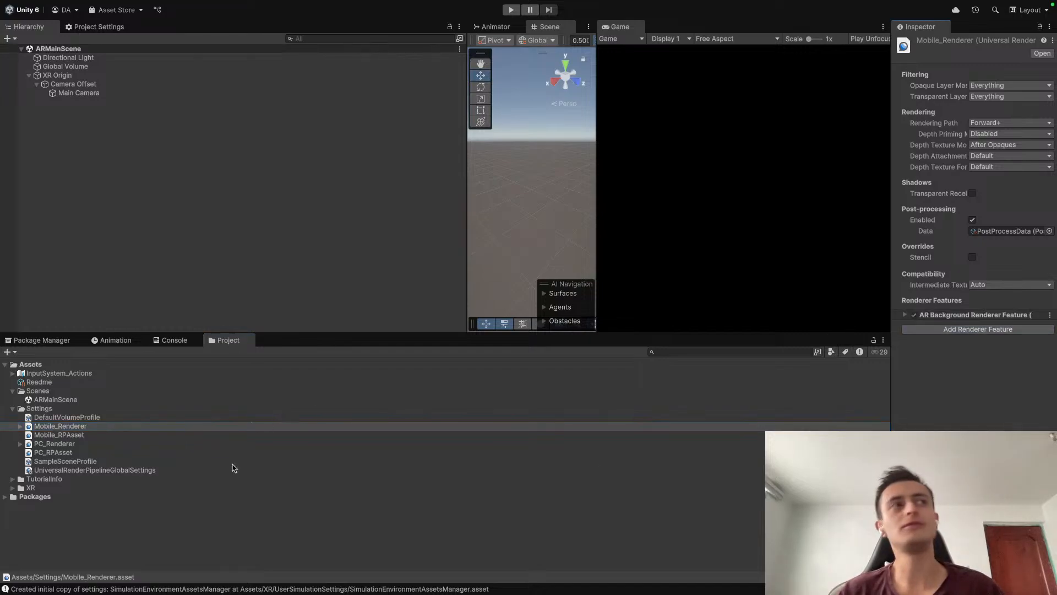
{"action": "left_click", "coordinate": [76, 443]}
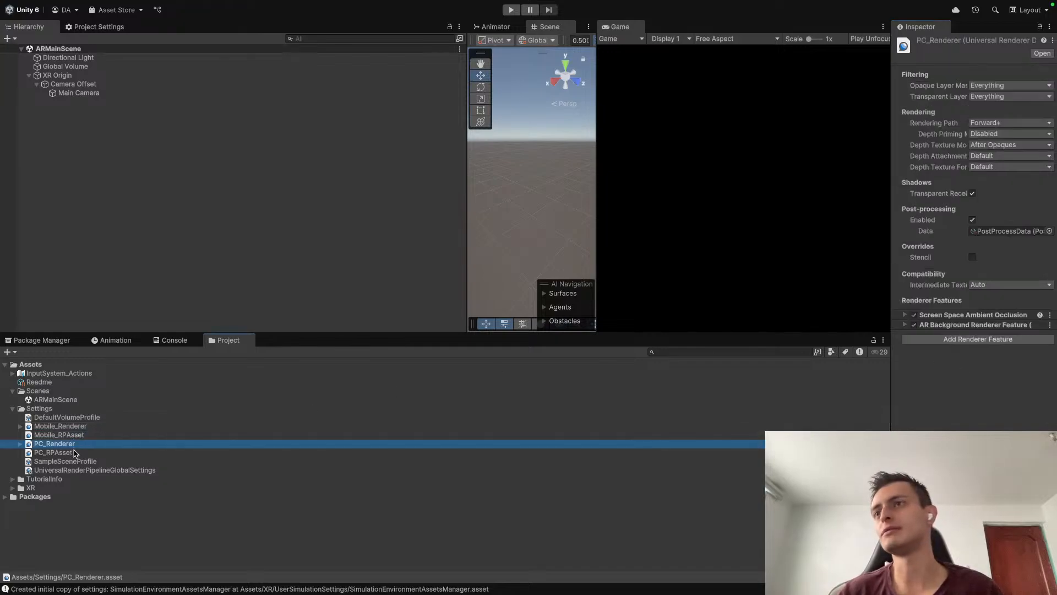
{"action": "left_click", "coordinate": [85, 428]}
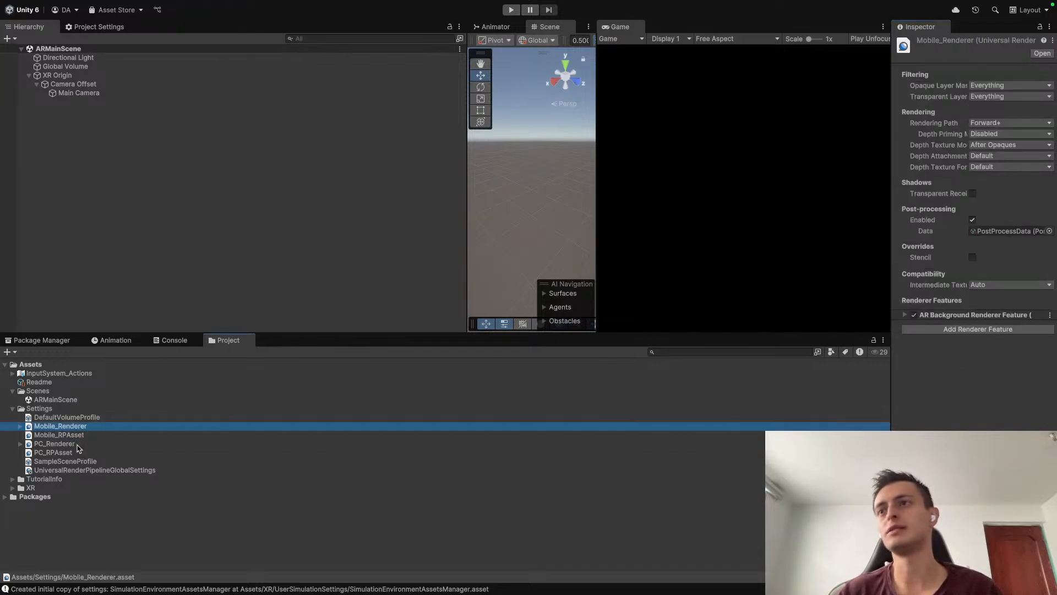
{"action": "left_click", "coordinate": [77, 445]}
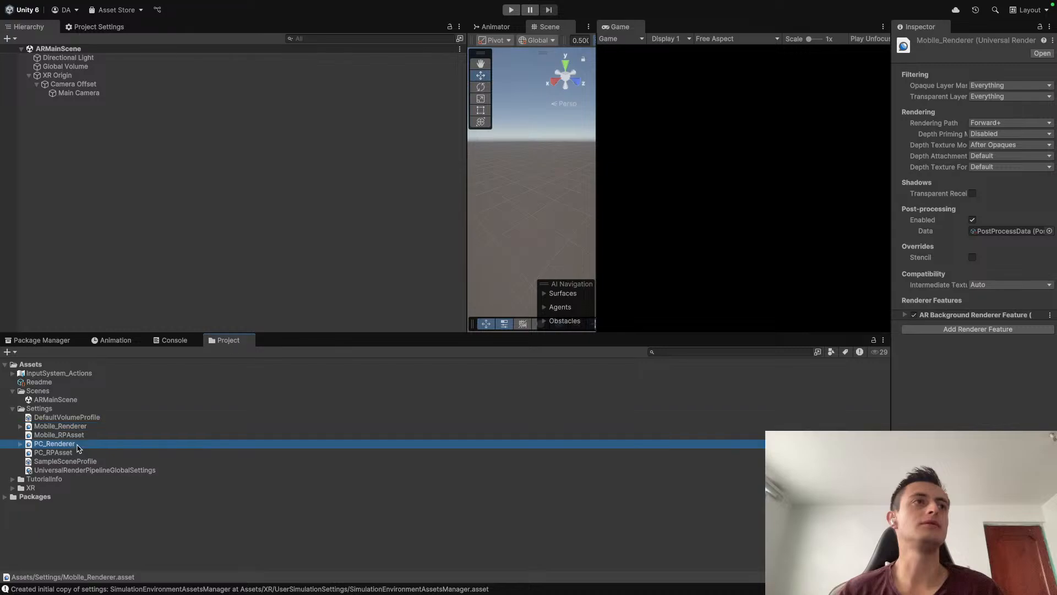
{"action": "left_click", "coordinate": [139, 236]}
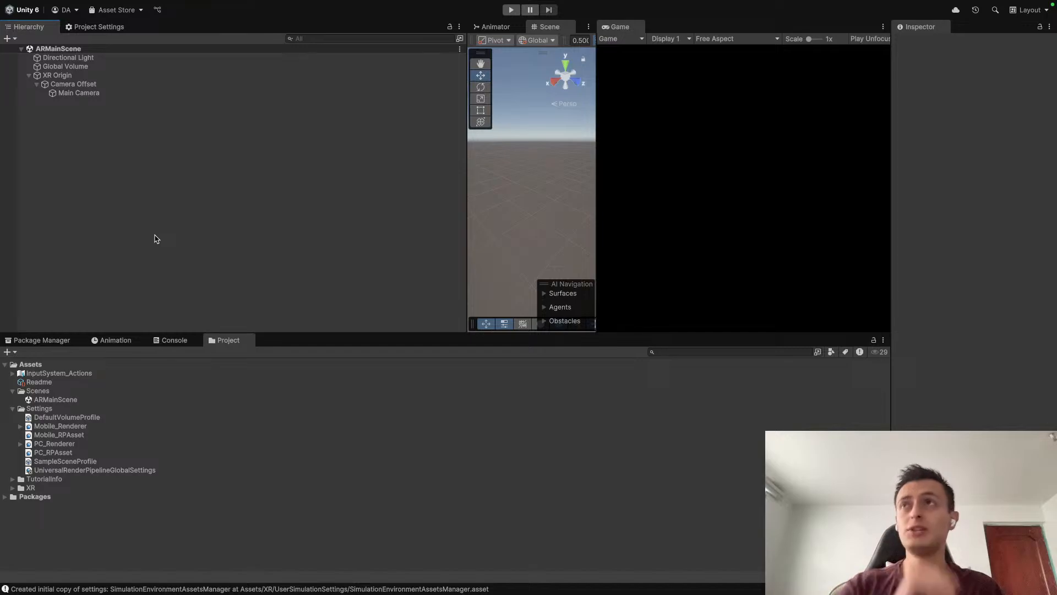
Step: Set the company name to Octe in the Player project settings, with the Android platform settings shown
{"action": "left_click", "coordinate": [108, 29]}
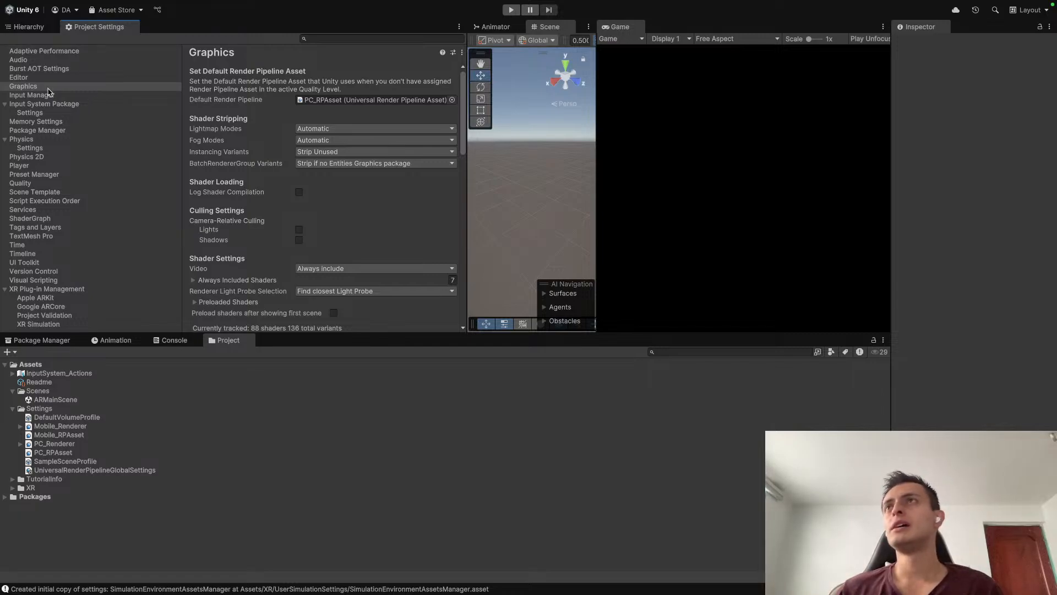
{"action": "left_click", "coordinate": [48, 167]}
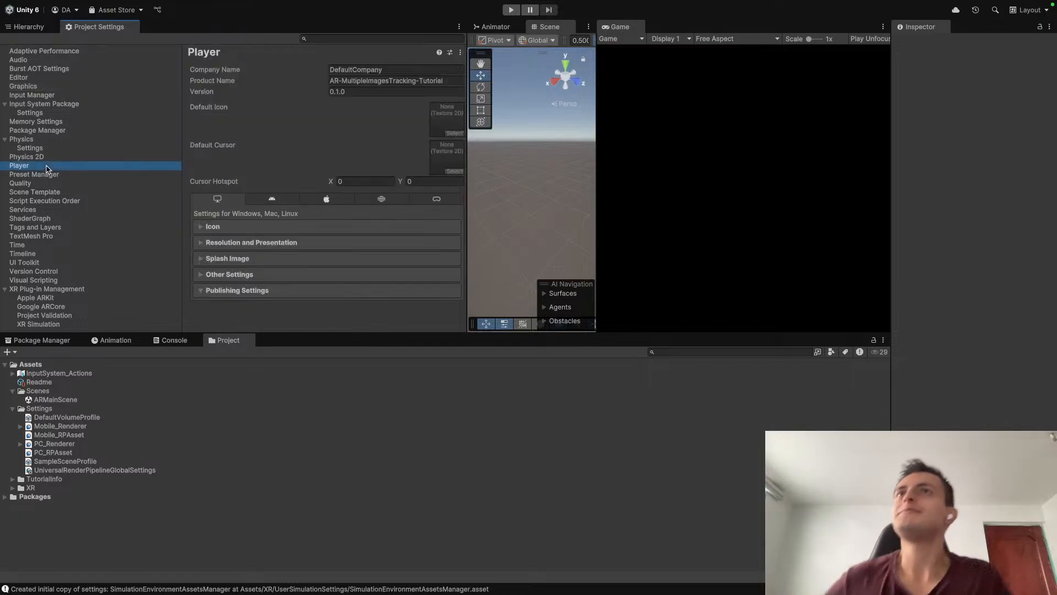
{"action": "left_click", "coordinate": [262, 202]}
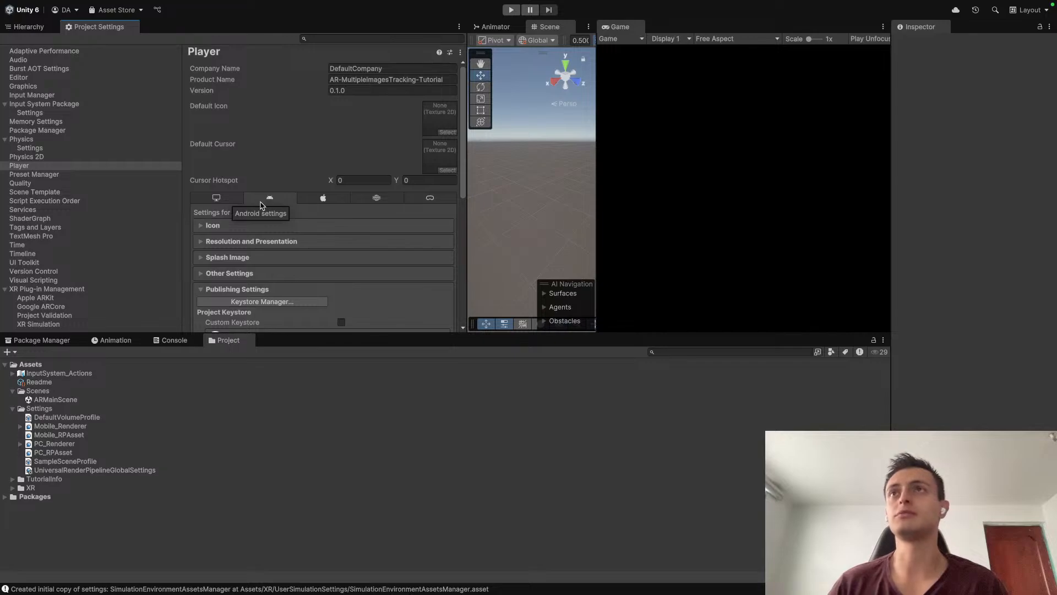
{"action": "scroll", "coordinate": [307, 229], "scroll_direction": "down", "scroll_amount": 3}
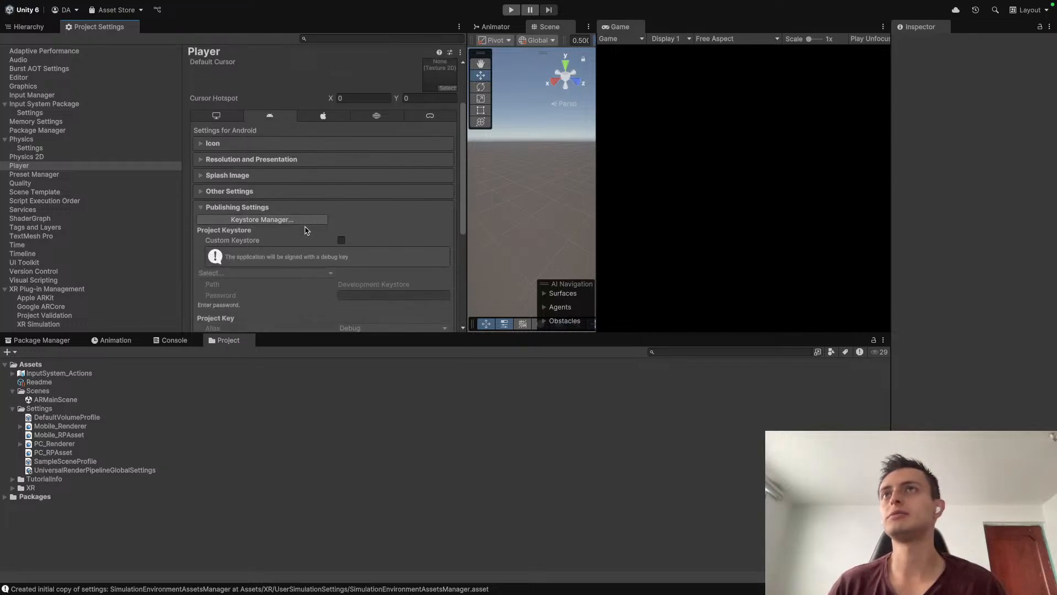
{"action": "scroll", "coordinate": [307, 230], "scroll_direction": "down", "scroll_amount": 1}
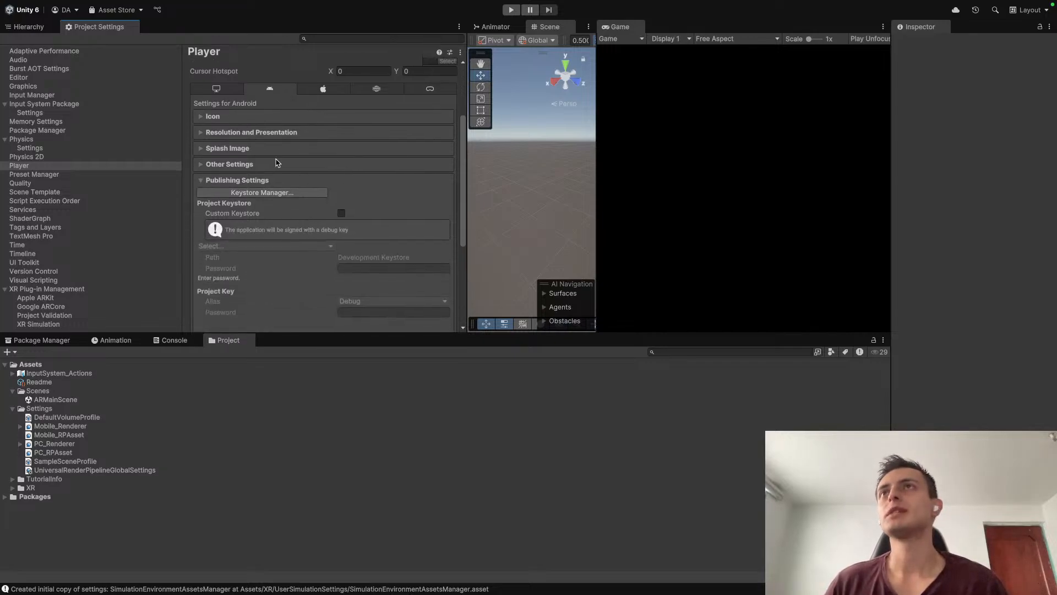
{"action": "scroll", "coordinate": [349, 158], "scroll_direction": "up", "scroll_amount": 4}
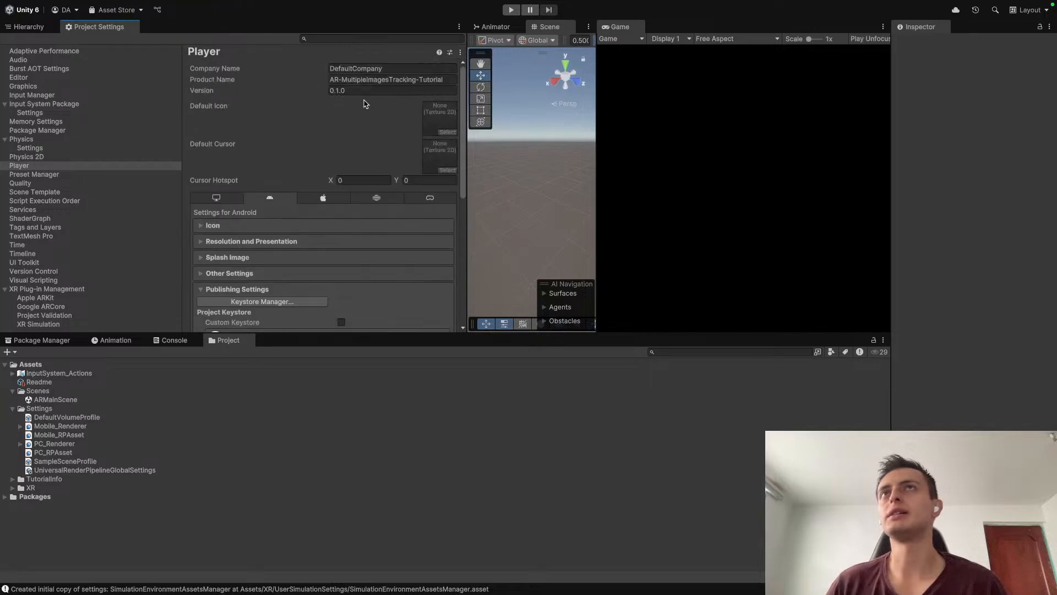
{"action": "double_click", "coordinate": [382, 69]}
{"action": "type", "text": "O"}
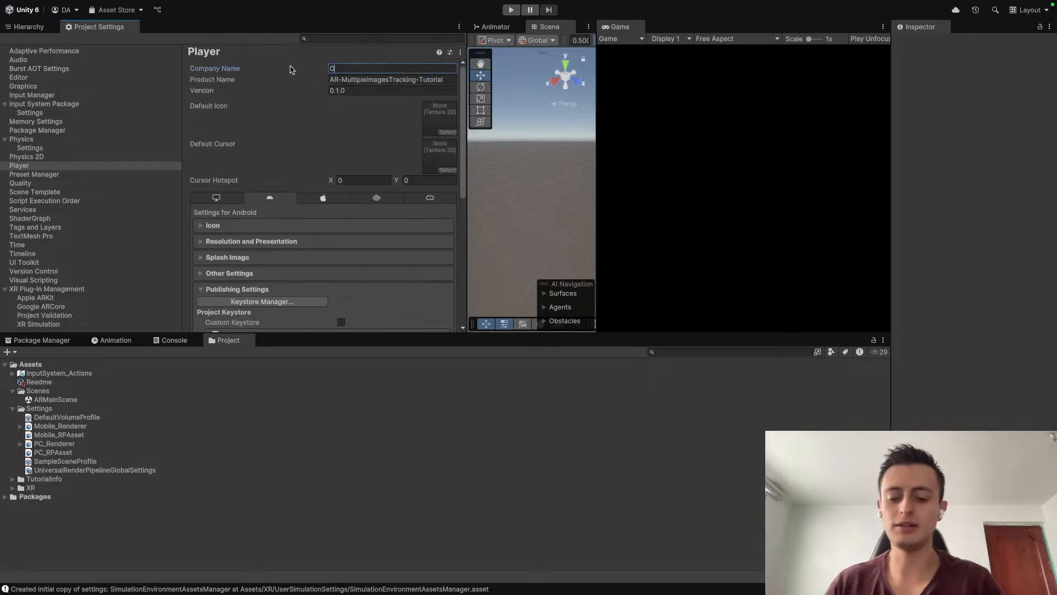
{"action": "type", "text": "cte"}
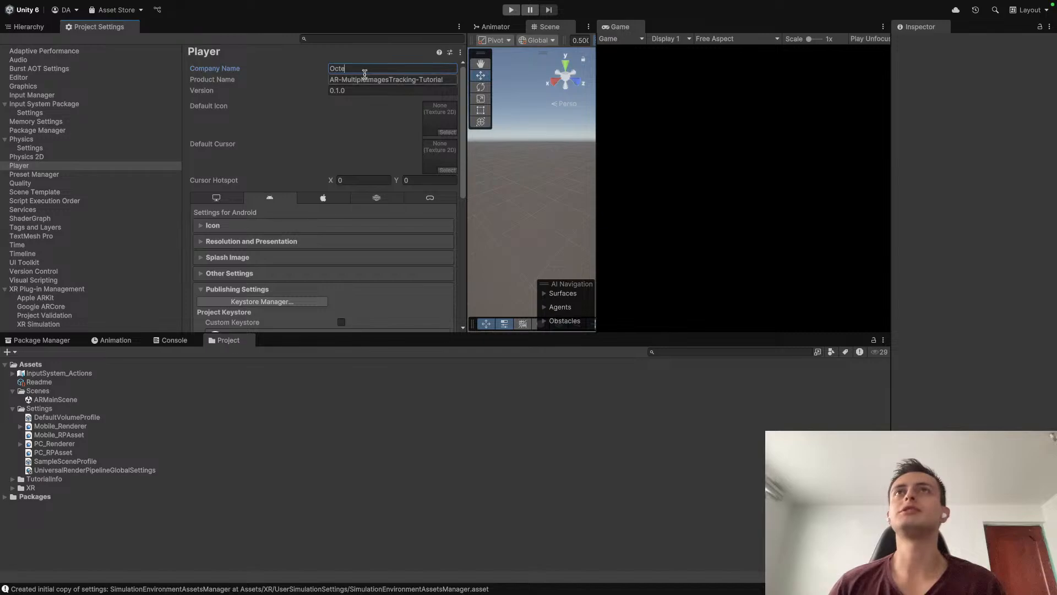
{"action": "double_click", "coordinate": [355, 79]}
{"action": "left_click", "coordinate": [352, 88]}
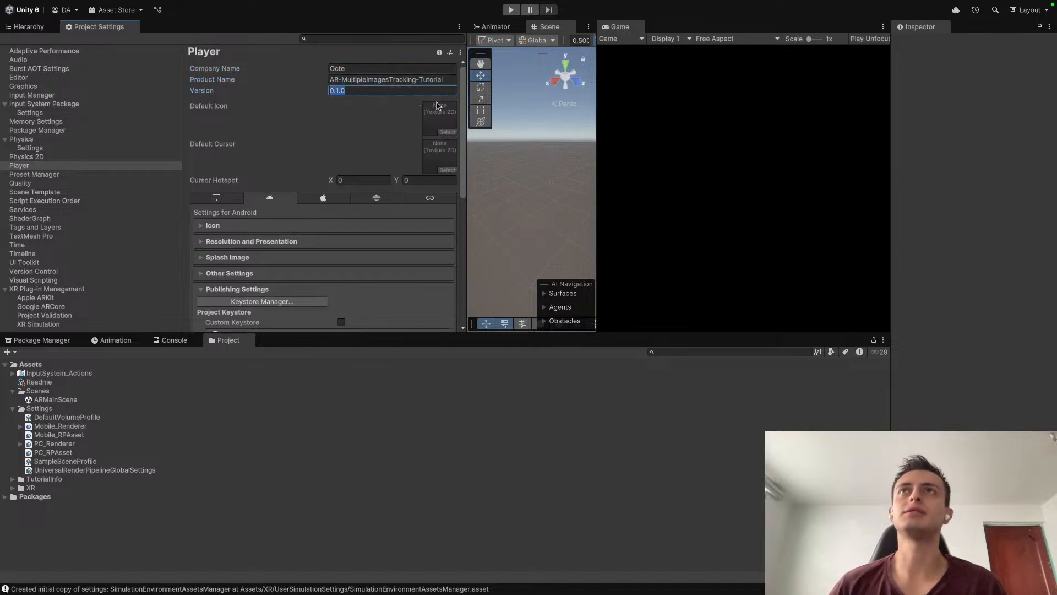
Step: Review the Android player settings, including Resolution and Presentation, and select the Vulkan entry in the Graphics API list under Other Settings
{"action": "scroll", "coordinate": [303, 153], "scroll_direction": "down", "scroll_amount": 3}
{"action": "scroll", "coordinate": [302, 153], "scroll_direction": "up", "scroll_amount": 3}
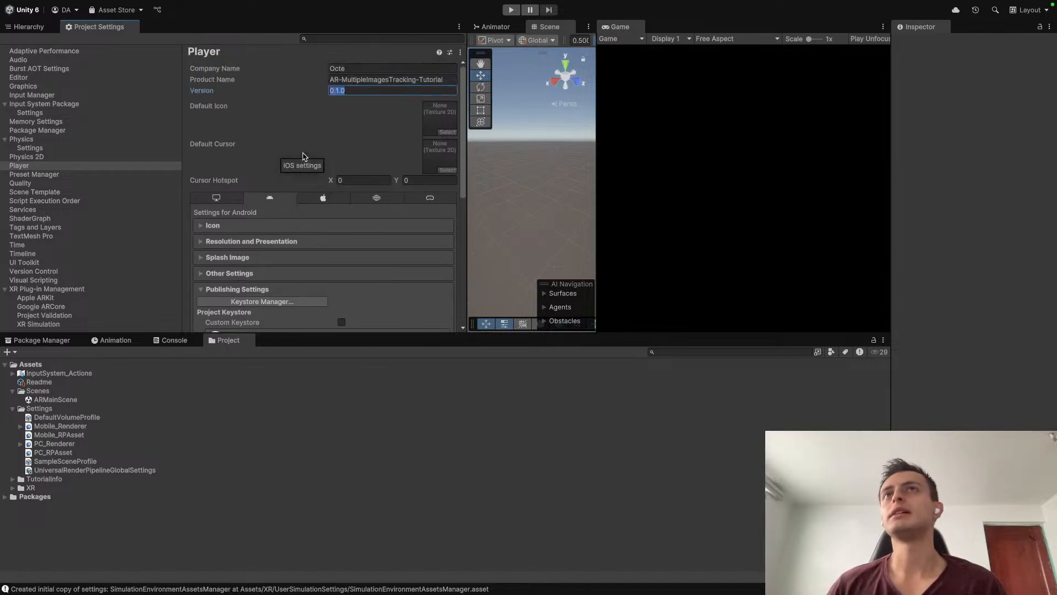
{"action": "scroll", "coordinate": [303, 160], "scroll_direction": "down", "scroll_amount": 4}
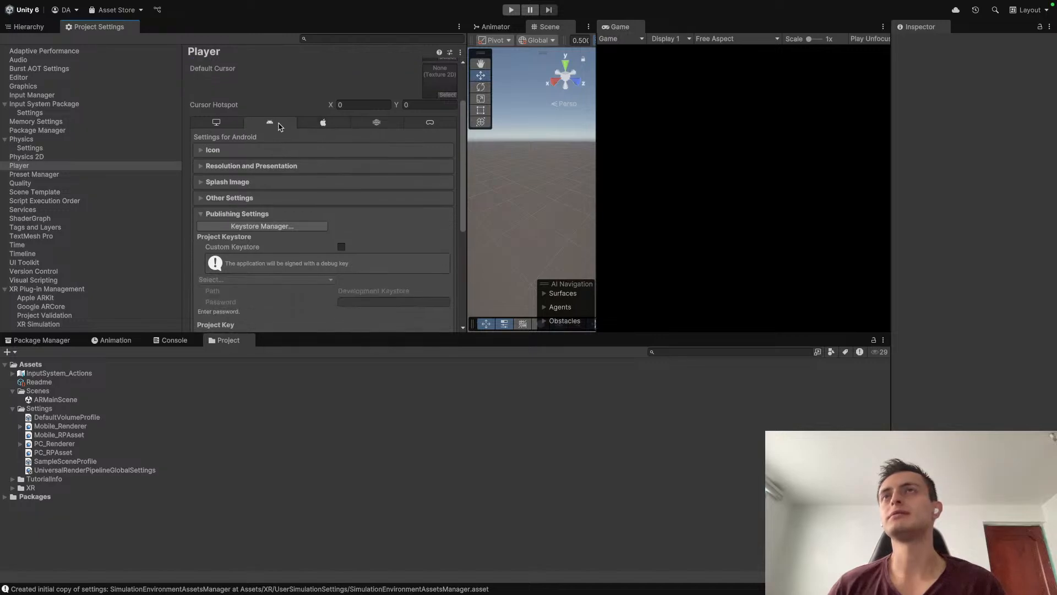
{"action": "scroll", "coordinate": [262, 195], "scroll_direction": "down", "scroll_amount": 2}
{"action": "scroll", "coordinate": [244, 176], "scroll_direction": "down", "scroll_amount": 3}
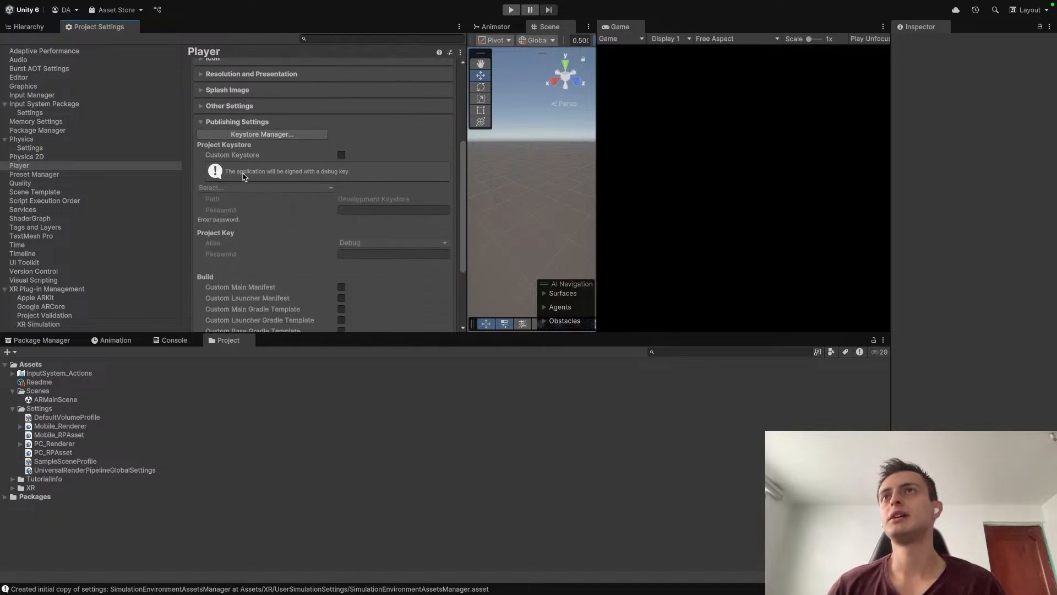
{"action": "scroll", "coordinate": [244, 177], "scroll_direction": "up", "scroll_amount": 1}
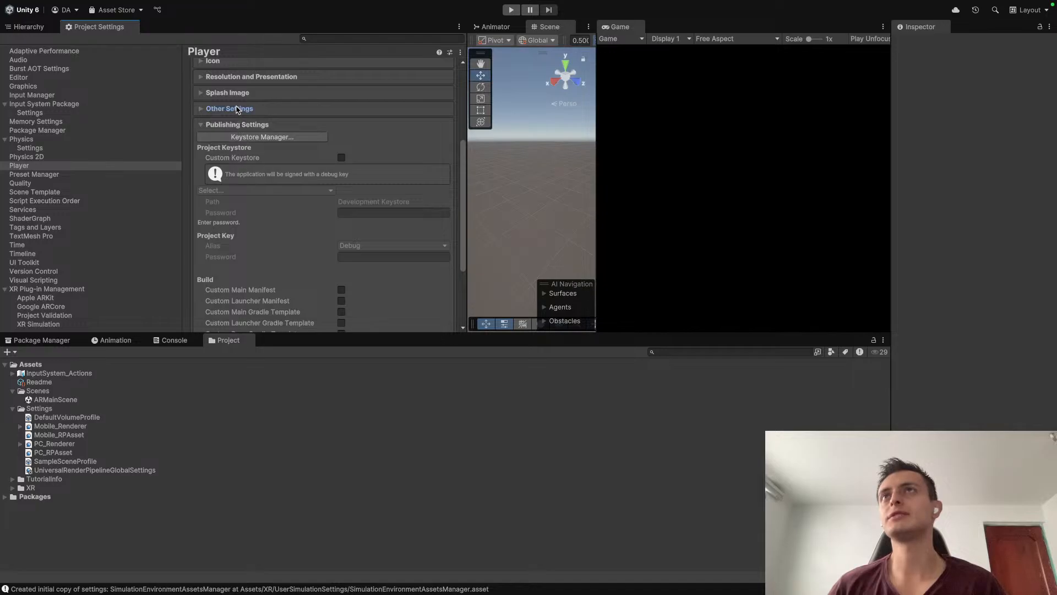
{"action": "left_click", "coordinate": [203, 77]}
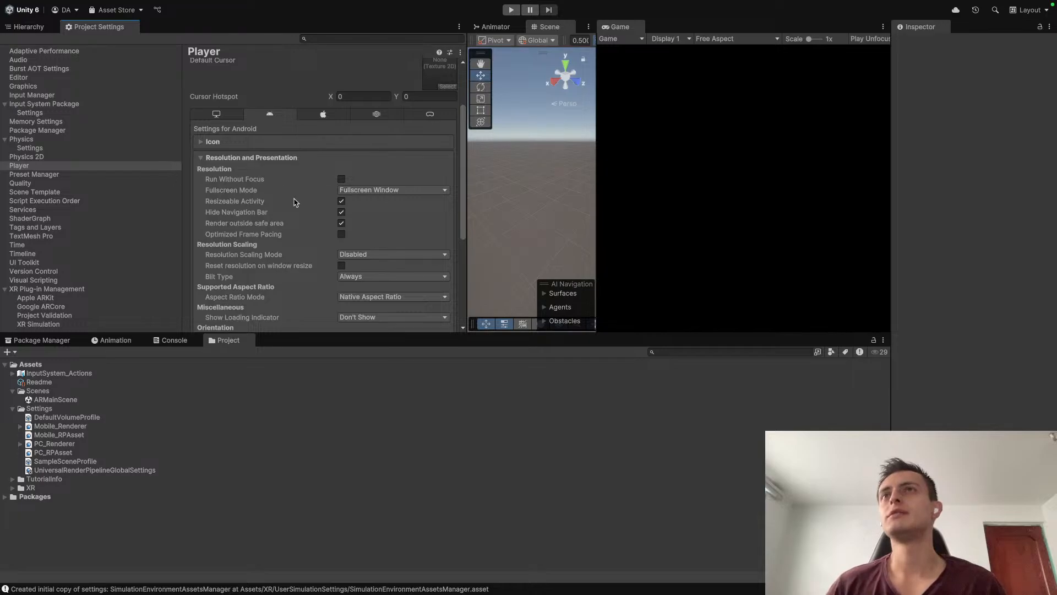
{"action": "scroll", "coordinate": [277, 245], "scroll_direction": "down", "scroll_amount": 5}
{"action": "scroll", "coordinate": [277, 245], "scroll_direction": "down", "scroll_amount": 3}
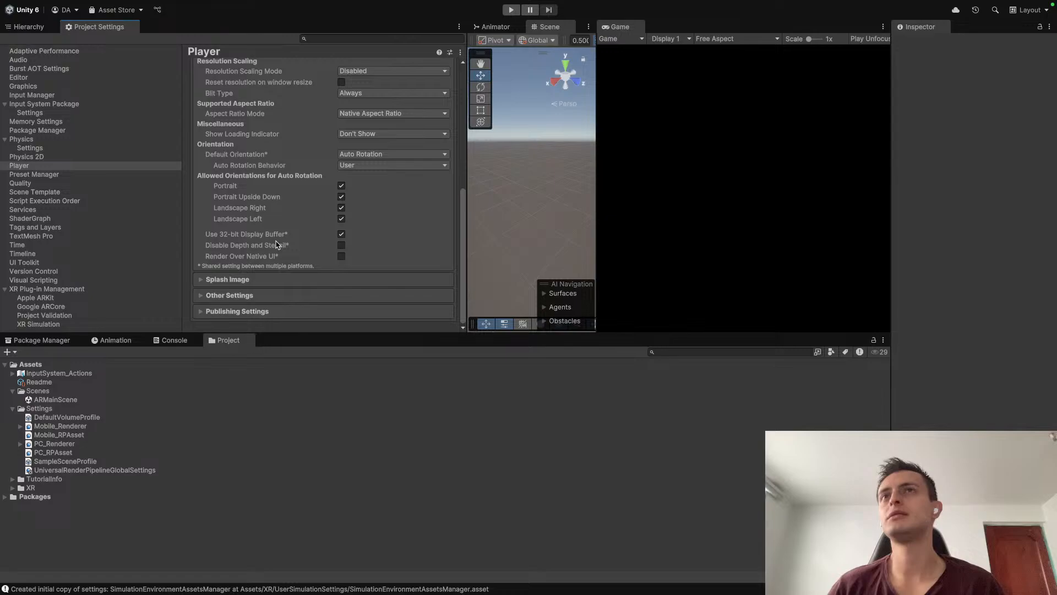
{"action": "left_click", "coordinate": [200, 295]}
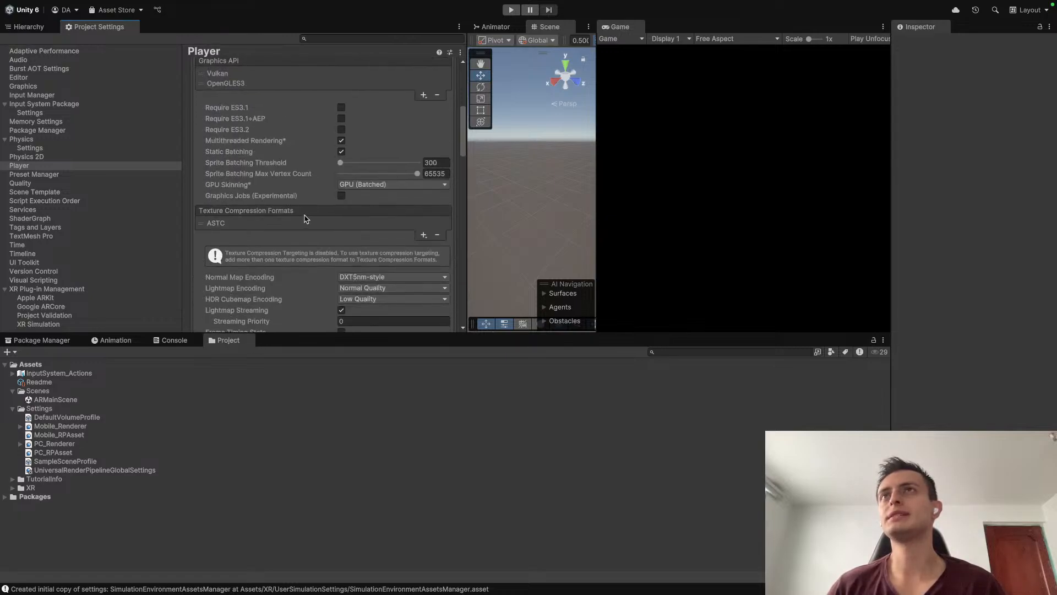
{"action": "scroll", "coordinate": [303, 137], "scroll_direction": "up", "scroll_amount": 1}
{"action": "left_click", "coordinate": [231, 91]}
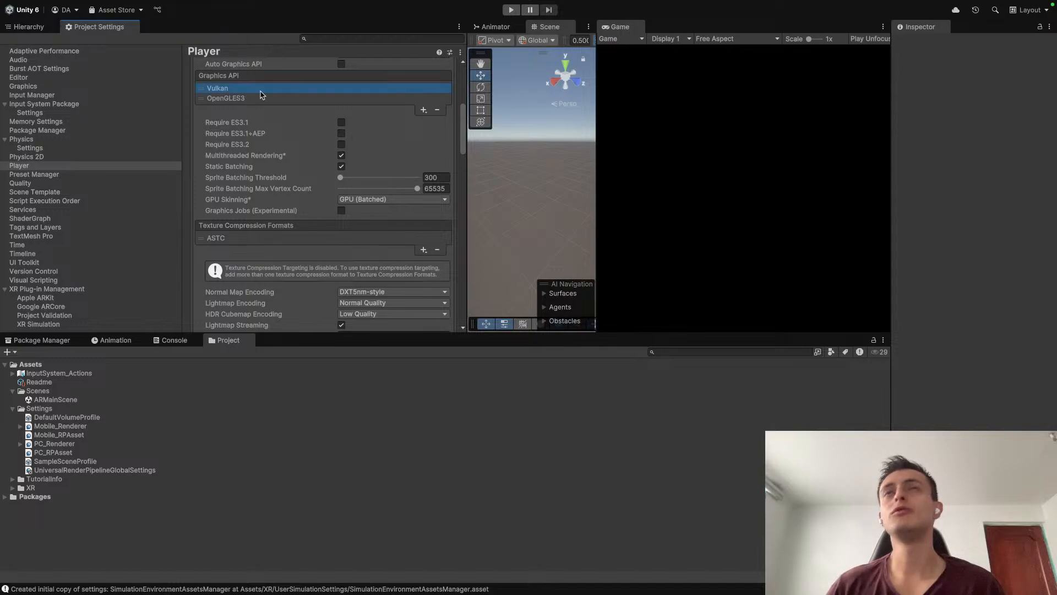
Step: Switch to Safari and go to the start of the AR Tracked Image Manager documentation page
{"action": "key", "text": "ctrl+Right"}
{"action": "key", "text": "ctrl+Left"}
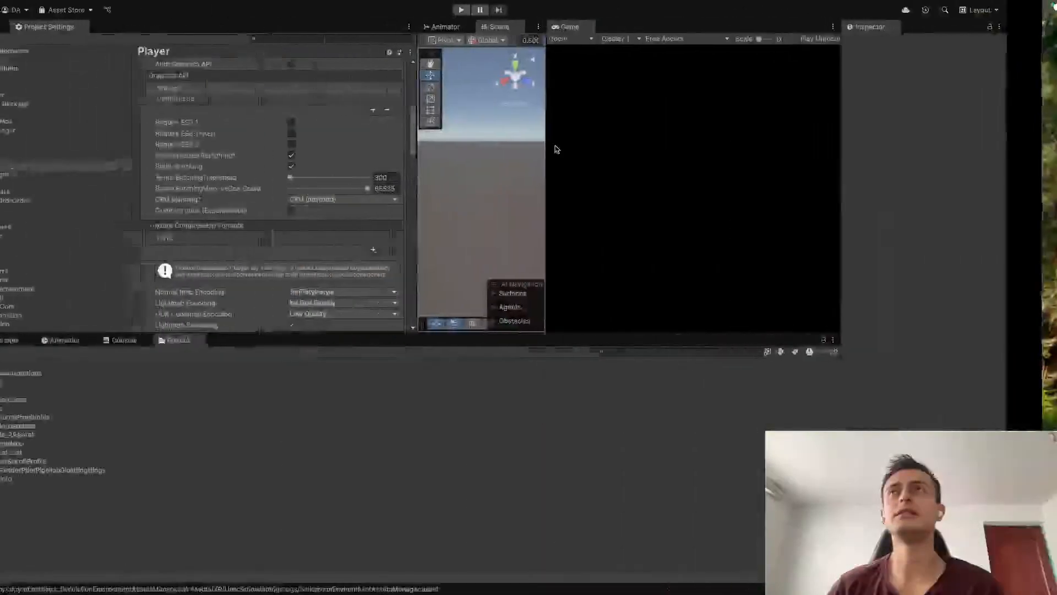
{"action": "key", "text": "ctrl+Left"}
{"action": "key", "text": "ctrl+Right"}
{"action": "key", "text": "ctrl+Right"}
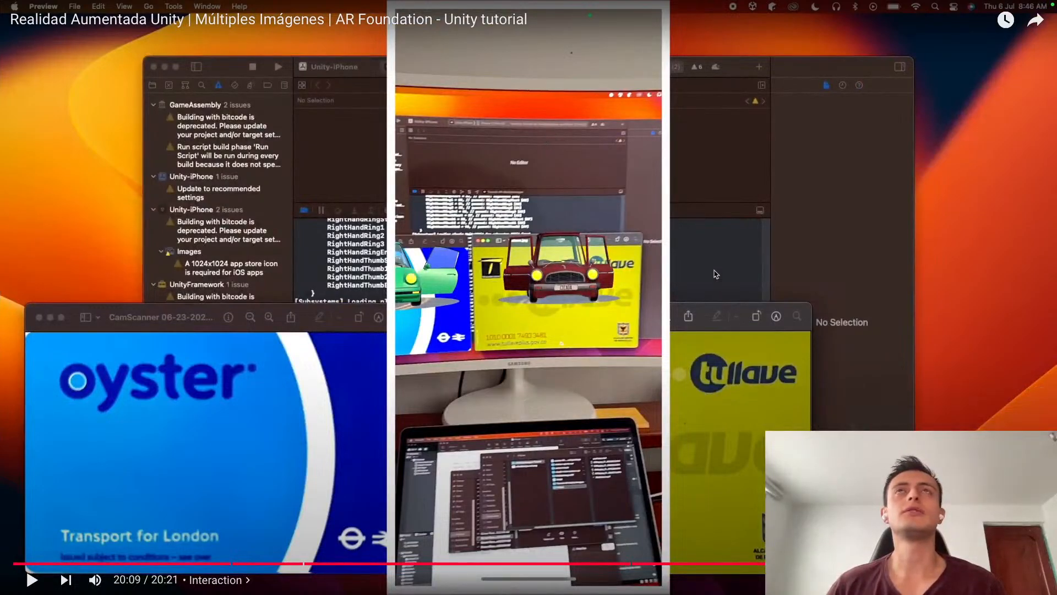
{"action": "key", "text": "ctrl+Up"}
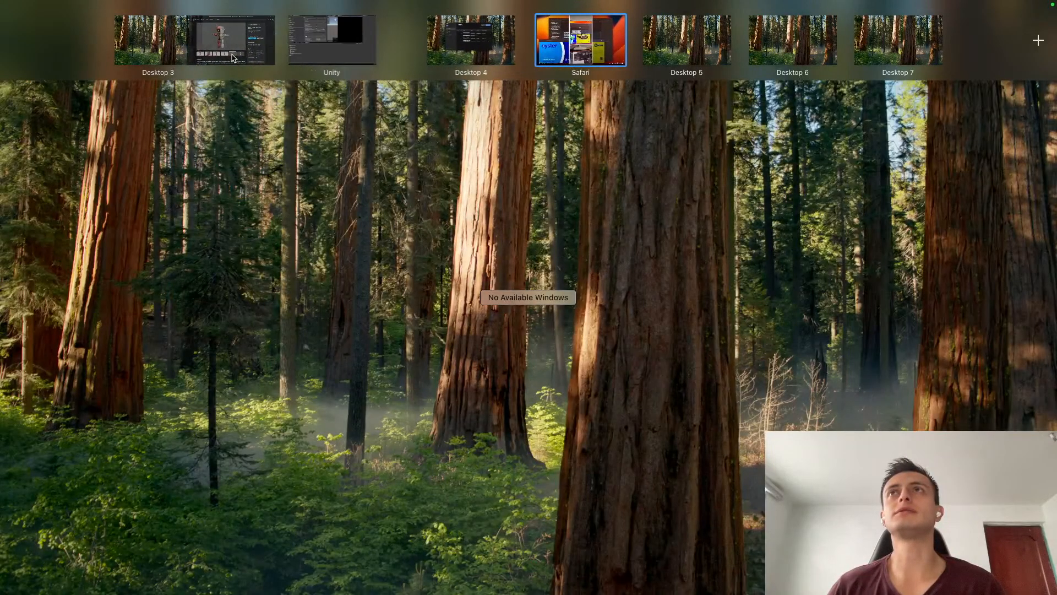
{"action": "left_click", "coordinate": [588, 60]}
{"action": "left_click", "coordinate": [743, 10]}
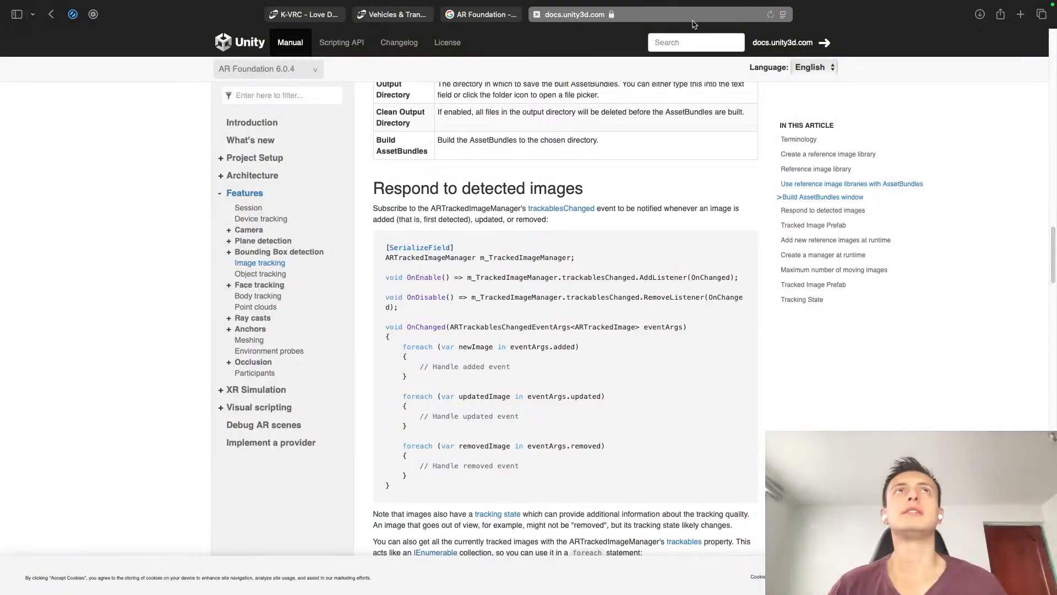
{"action": "scroll", "coordinate": [521, 123], "scroll_direction": "up", "scroll_amount": 10}
{"action": "scroll", "coordinate": [521, 122], "scroll_direction": "up", "scroll_amount": 10}
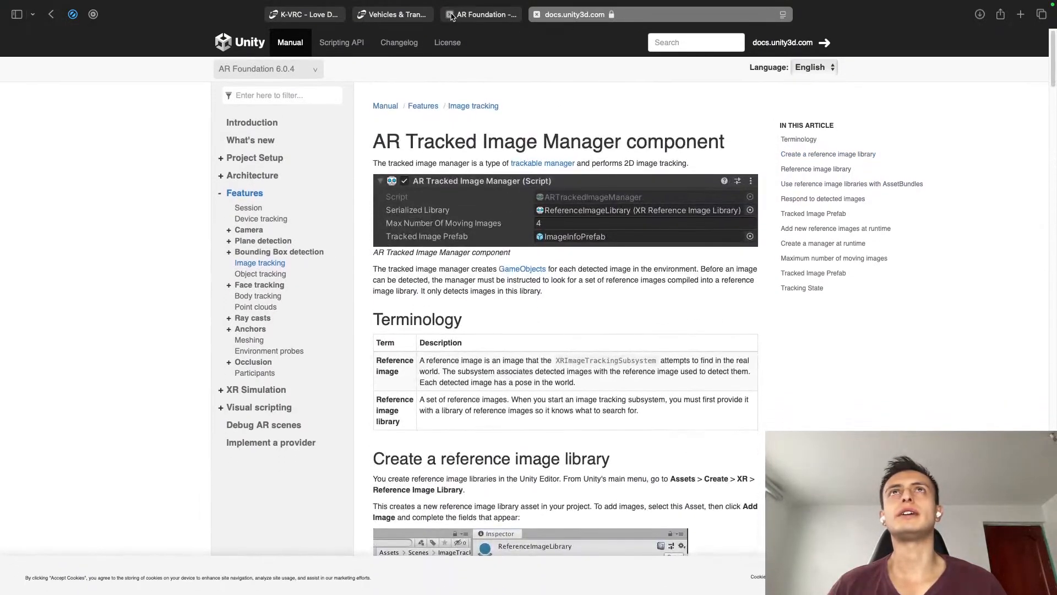
Step: Search Google for "AR Foundation vulkan" and look through the results on Vulkan support
{"action": "left_click", "coordinate": [452, 16]}
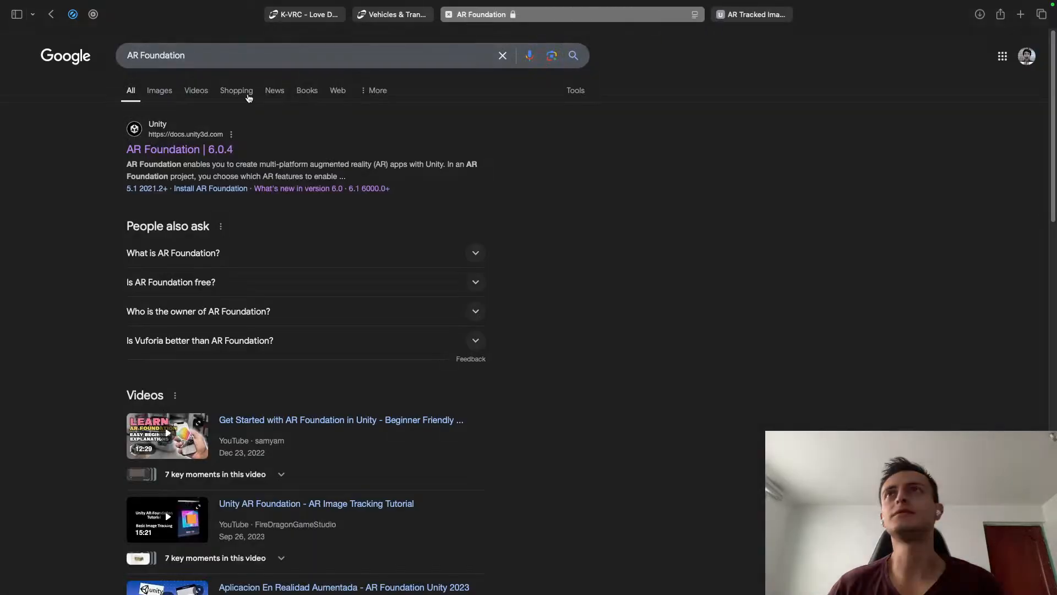
{"action": "left_click", "coordinate": [238, 57]}
{"action": "type", "text": "vulkan"}
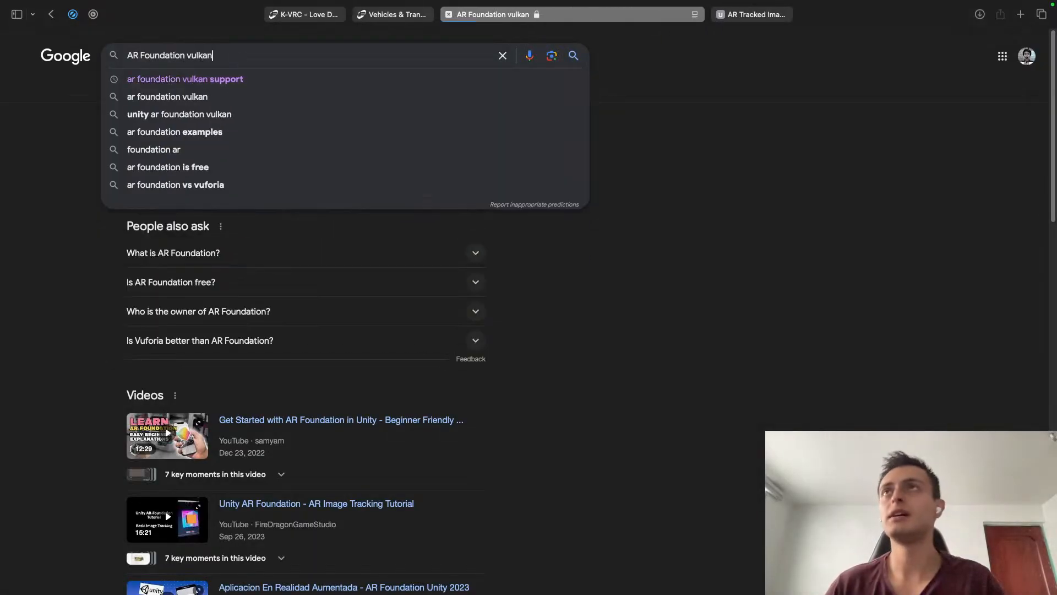
{"action": "key", "text": "Return"}
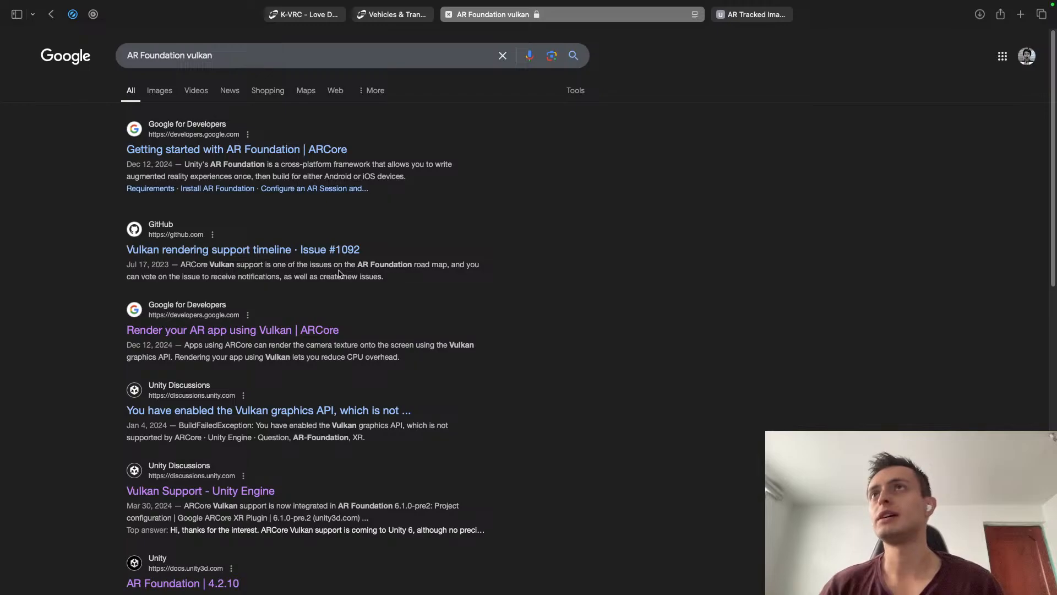
{"action": "scroll", "coordinate": [324, 253], "scroll_direction": "down", "scroll_amount": 1}
{"action": "scroll", "coordinate": [309, 236], "scroll_direction": "down", "scroll_amount": 3}
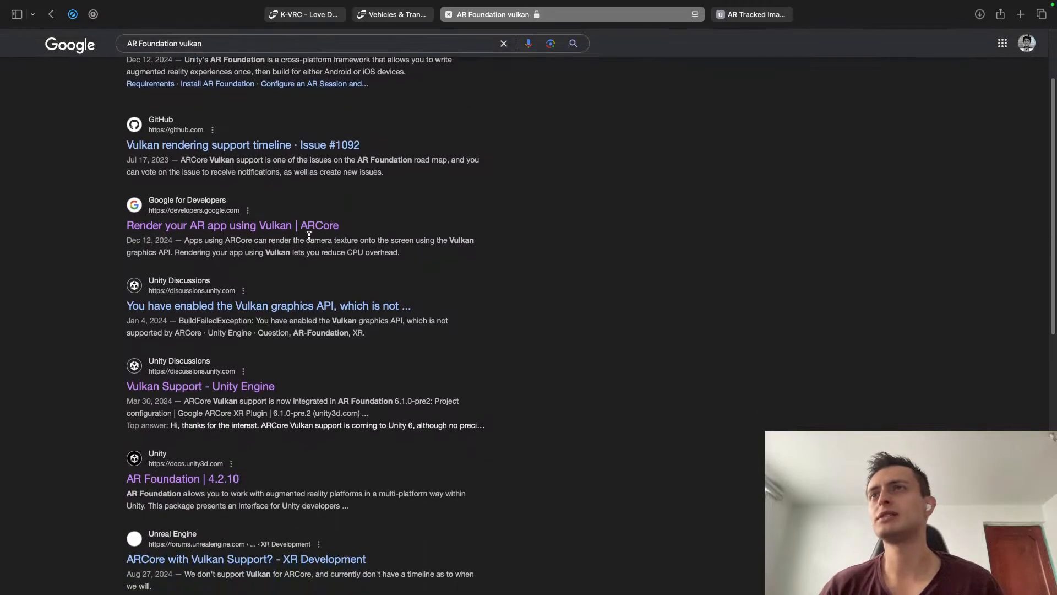
Step: Switch back to the Unity editor and remove Vulkan from the Android Graphics API list in the Player settings
{"action": "scroll", "coordinate": [309, 236], "scroll_direction": "down", "scroll_amount": 10}
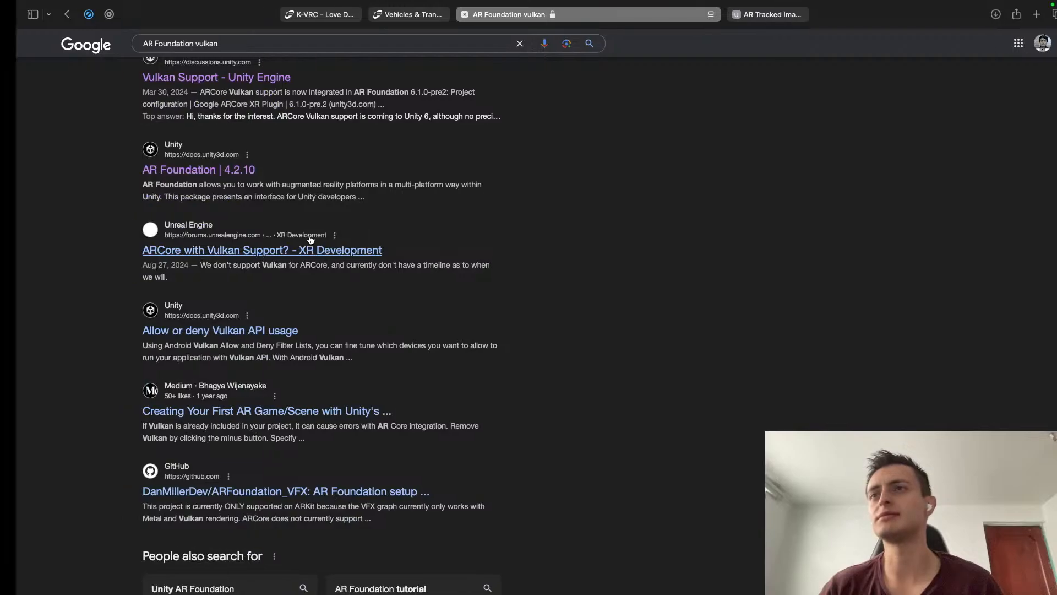
{"action": "key", "text": "ctrl+Left"}
{"action": "key", "text": "ctrl+Up"}
{"action": "left_click", "coordinate": [357, 37]}
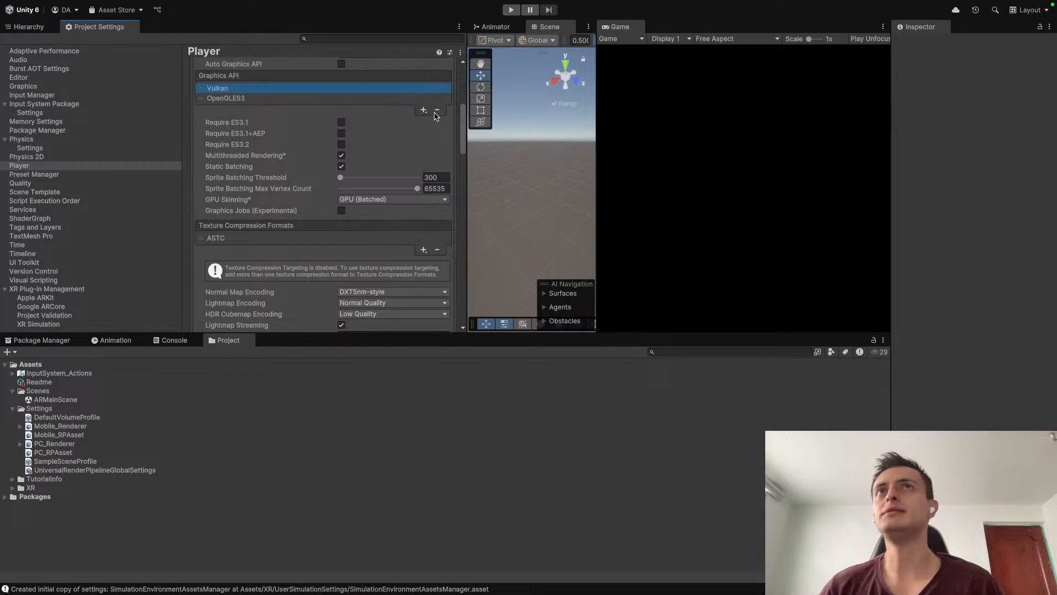
{"action": "left_click", "coordinate": [438, 111]}
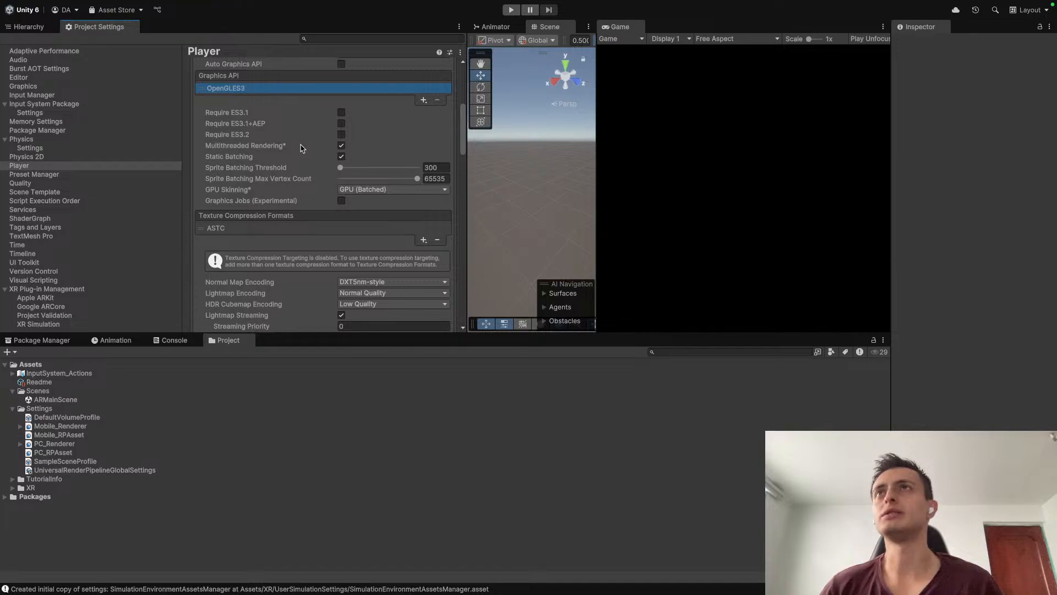
Step: Turn off Override Default Package Name in the Android Identification settings and check the company and product names it derives from
{"action": "scroll", "coordinate": [302, 148], "scroll_direction": "down", "scroll_amount": 2}
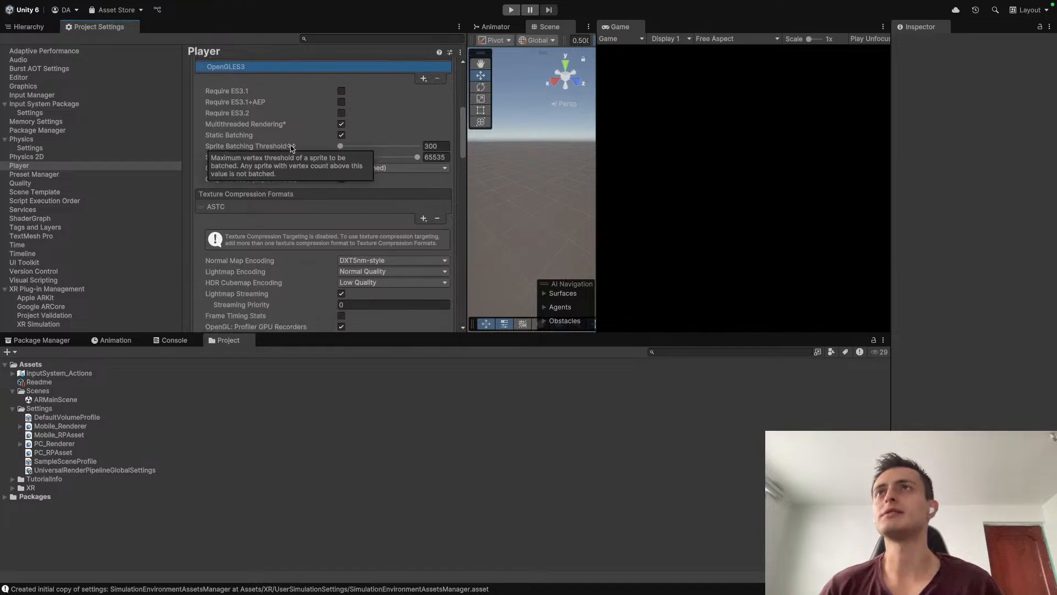
{"action": "scroll", "coordinate": [292, 148], "scroll_direction": "down", "scroll_amount": 3}
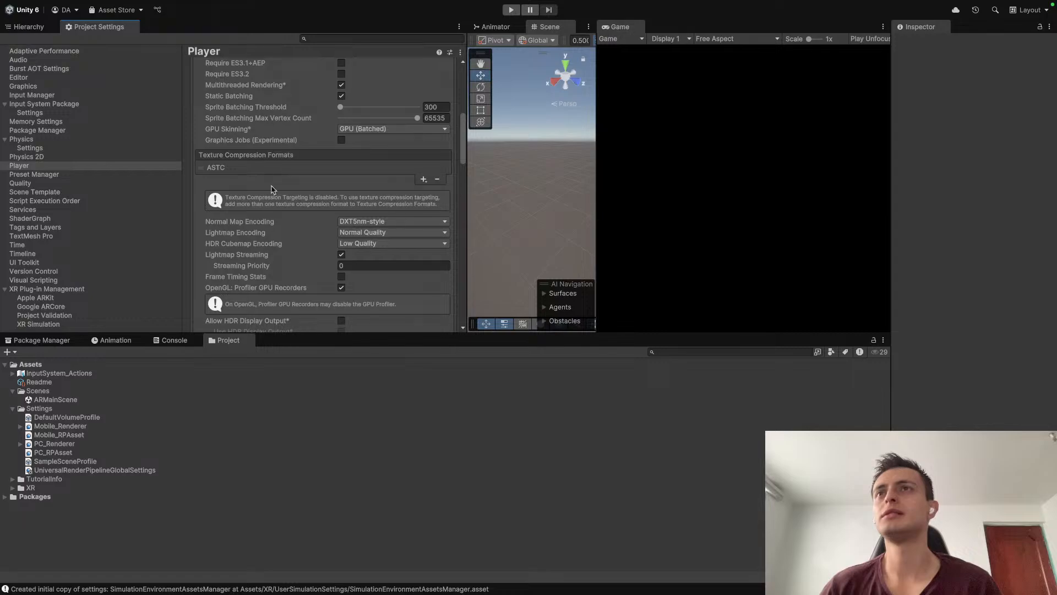
{"action": "scroll", "coordinate": [280, 182], "scroll_direction": "down", "scroll_amount": 4}
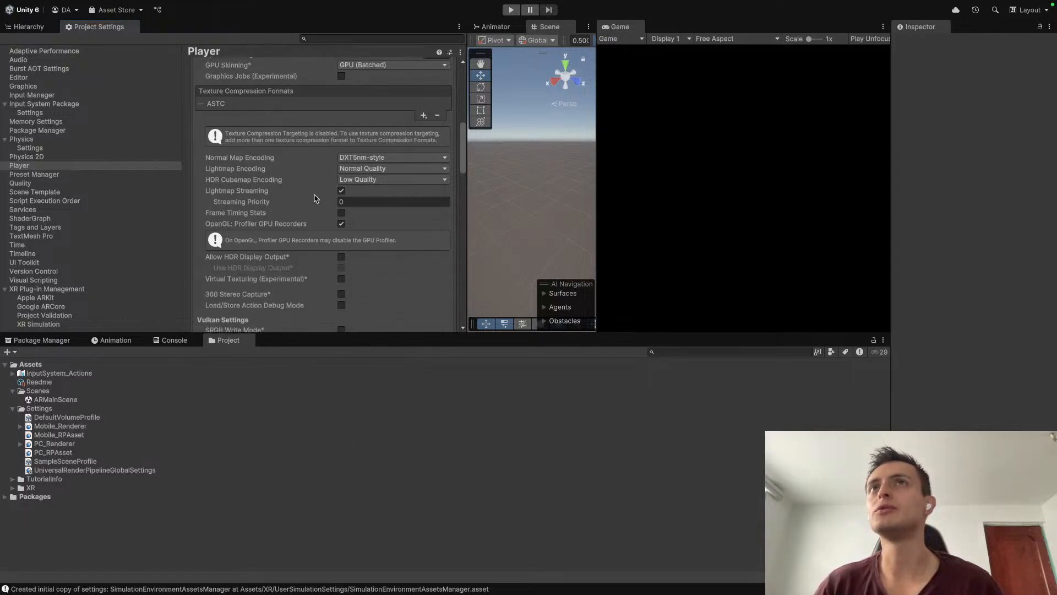
{"action": "scroll", "coordinate": [308, 207], "scroll_direction": "down", "scroll_amount": 2}
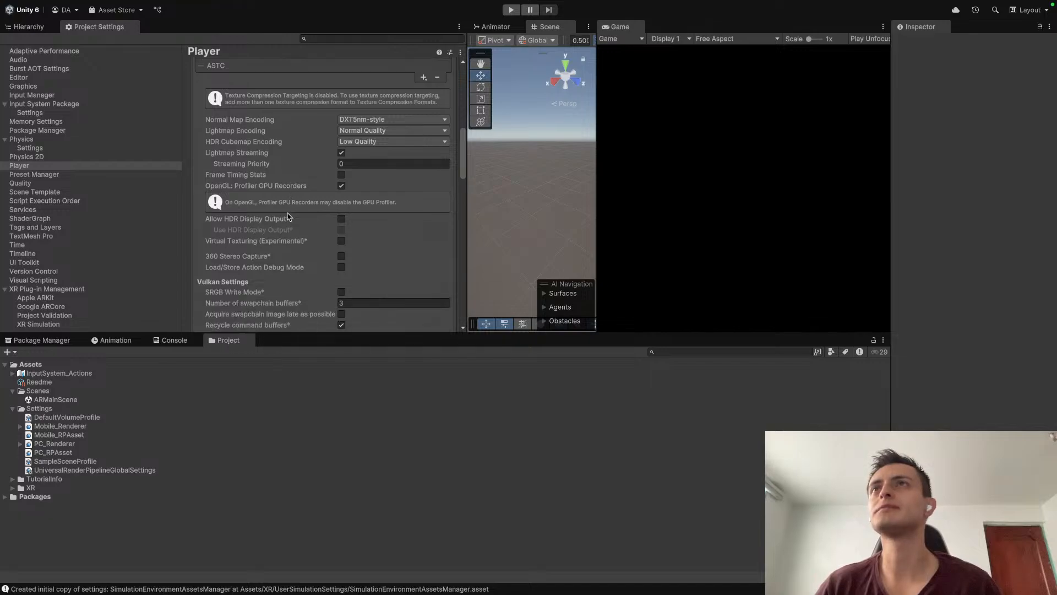
{"action": "scroll", "coordinate": [287, 216], "scroll_direction": "down", "scroll_amount": 9}
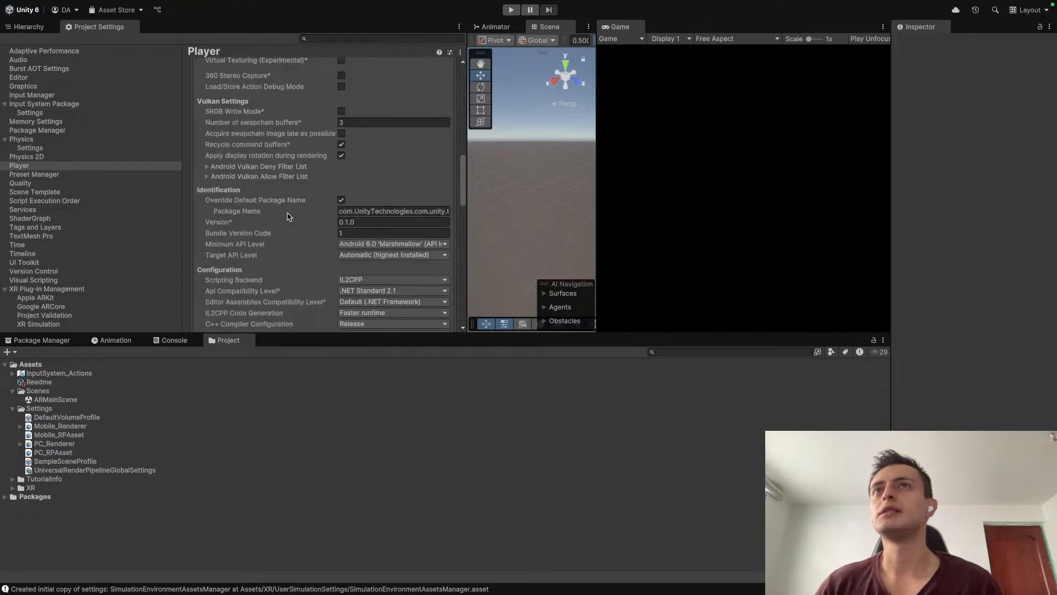
{"action": "left_click", "coordinate": [341, 201]}
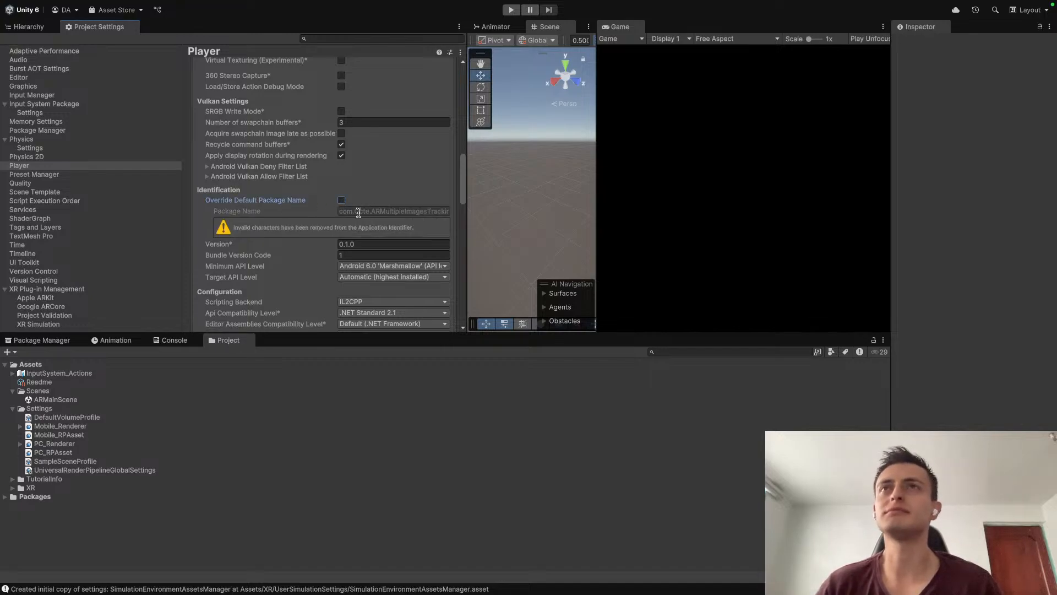
{"action": "scroll", "coordinate": [359, 164], "scroll_direction": "up", "scroll_amount": 15}
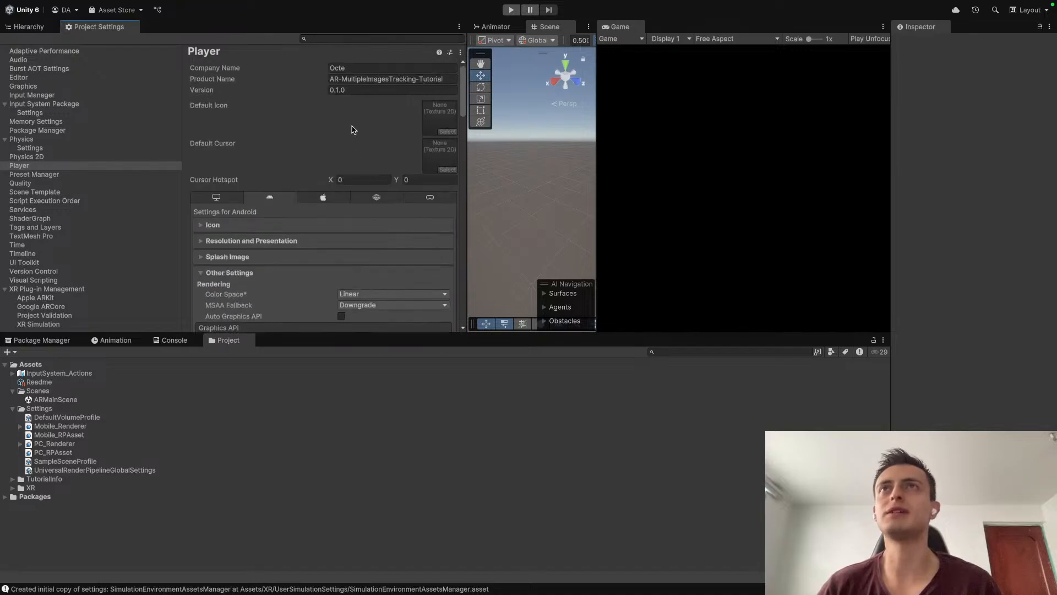
Step: Set the Minimum API Level to Android 7.0 'Nougat' (API level 24) in the Android Identification settings
{"action": "scroll", "coordinate": [361, 113], "scroll_direction": "down", "scroll_amount": 8}
{"action": "scroll", "coordinate": [361, 114], "scroll_direction": "down", "scroll_amount": 10}
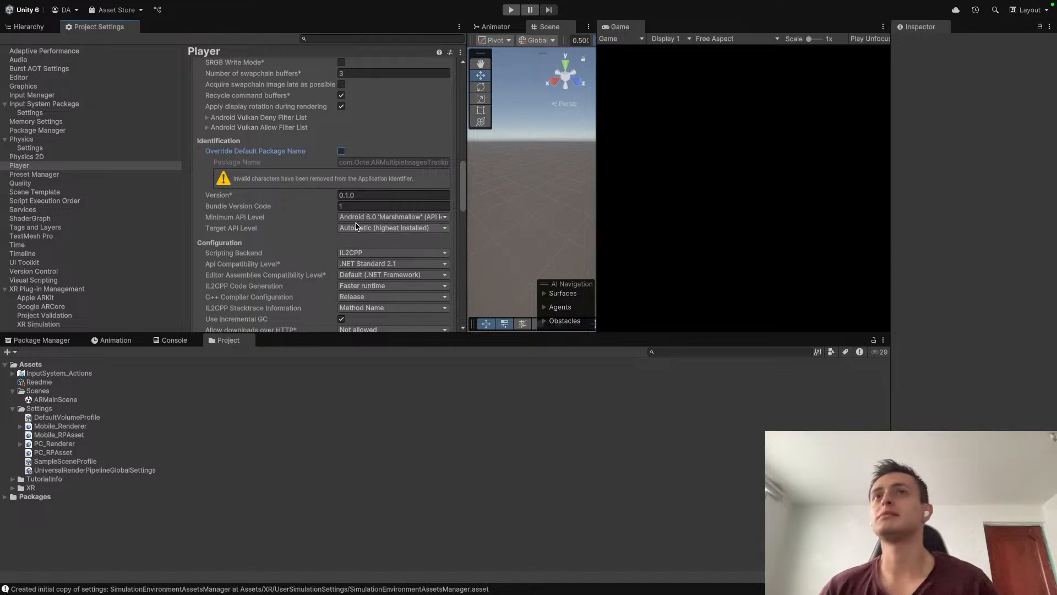
{"action": "left_click", "coordinate": [386, 218]}
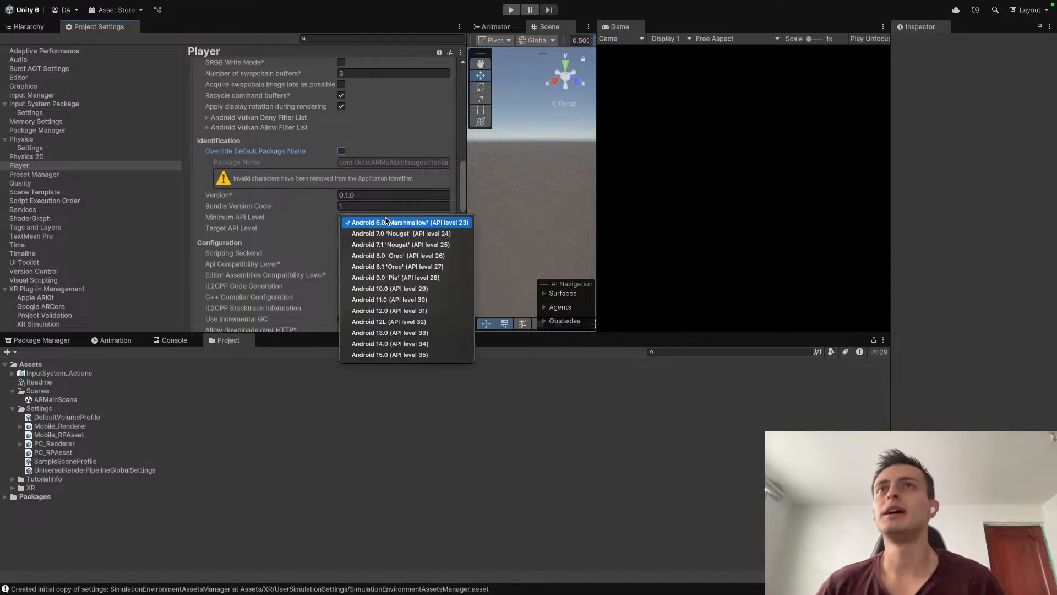
{"action": "left_click", "coordinate": [383, 235]}
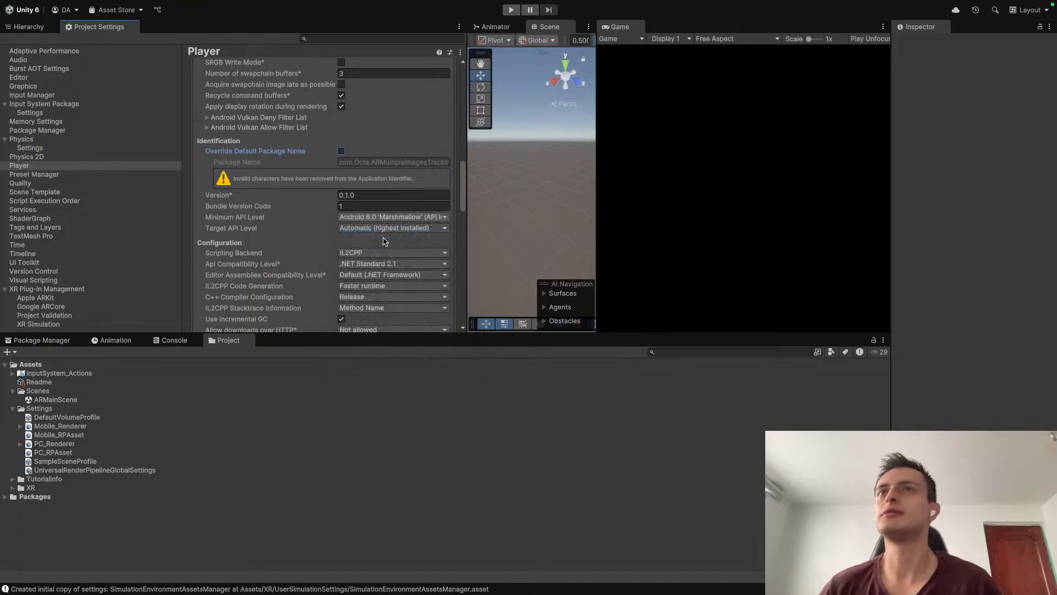
Step: Enable ARMv7 together with ARM64 under Target Architectures in the Android Configuration settings
{"action": "scroll", "coordinate": [384, 241], "scroll_direction": "down", "scroll_amount": 2}
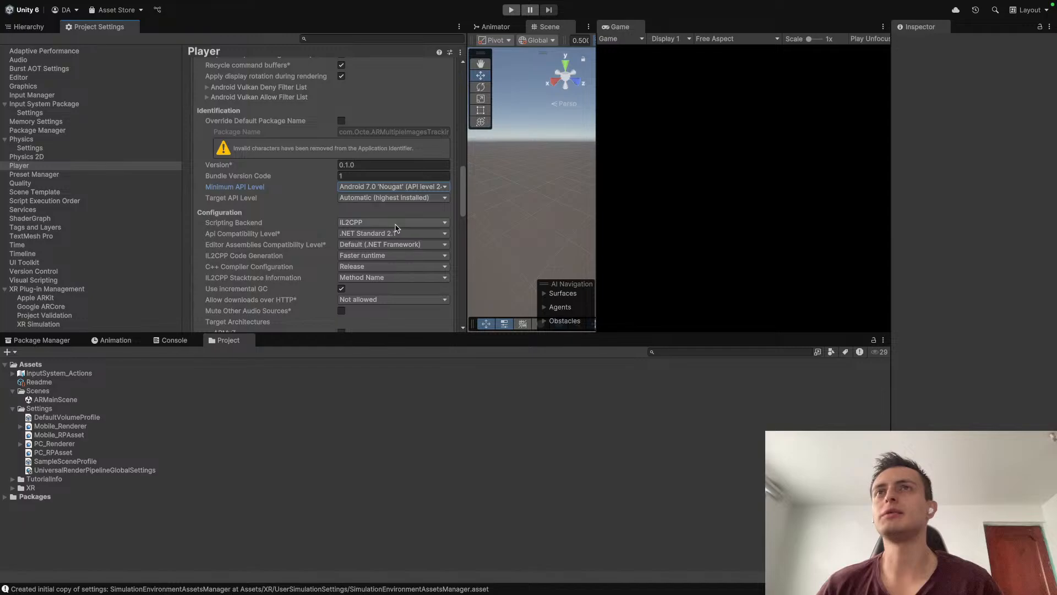
{"action": "scroll", "coordinate": [347, 247], "scroll_direction": "down", "scroll_amount": 1}
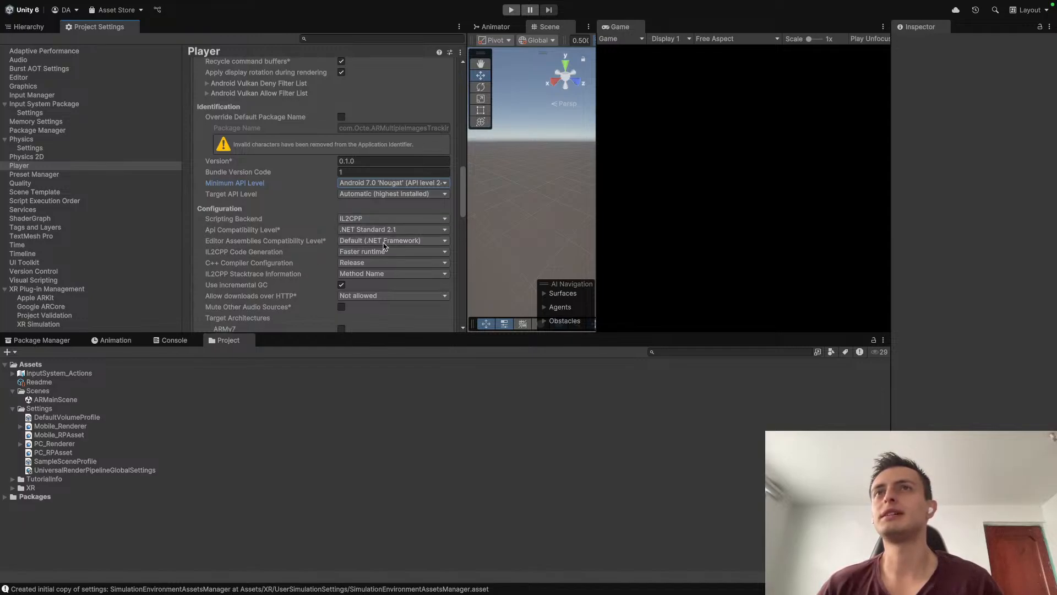
{"action": "scroll", "coordinate": [383, 248], "scroll_direction": "down", "scroll_amount": 5}
{"action": "scroll", "coordinate": [383, 248], "scroll_direction": "down", "scroll_amount": 1}
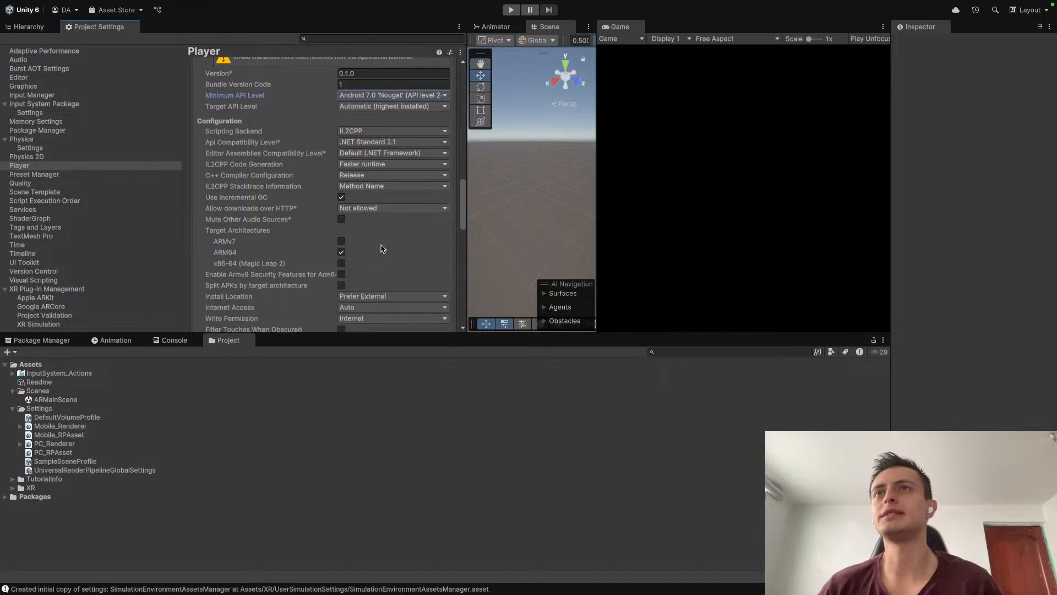
{"action": "left_click", "coordinate": [342, 249]}
{"action": "left_click", "coordinate": [341, 248]}
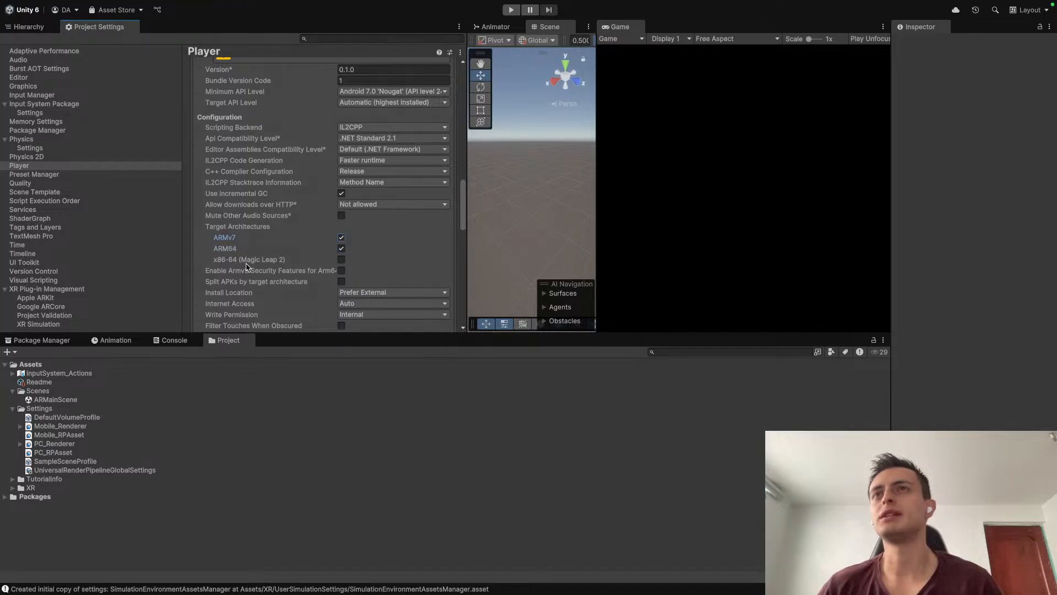
Step: Set Active Input Handling to Input System Package (New) and apply the change with an editor restart
{"action": "scroll", "coordinate": [247, 267], "scroll_direction": "down", "scroll_amount": 7}
{"action": "scroll", "coordinate": [247, 267], "scroll_direction": "down", "scroll_amount": 3}
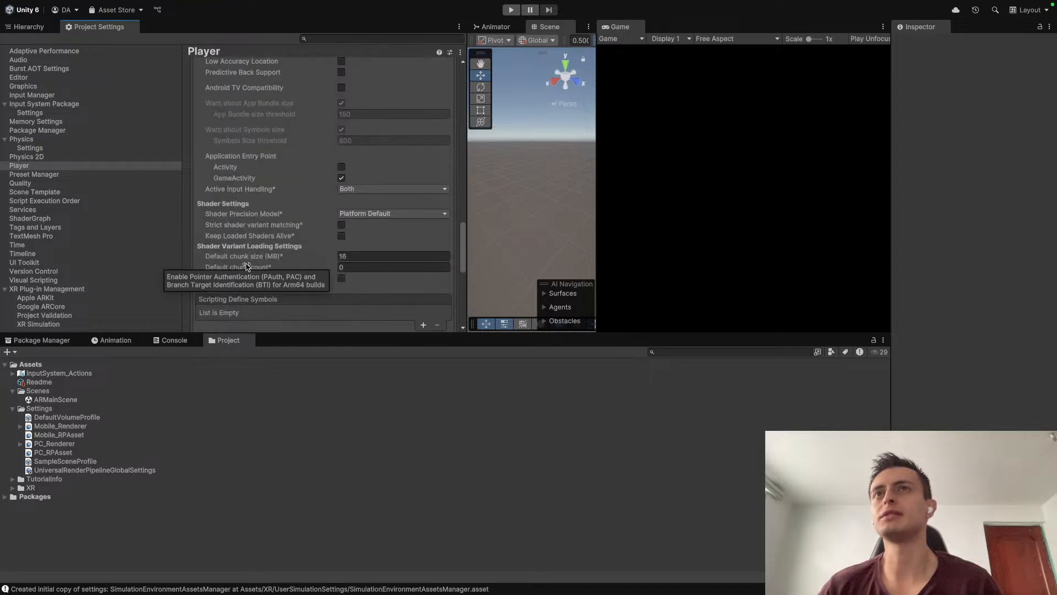
{"action": "left_click", "coordinate": [368, 185]}
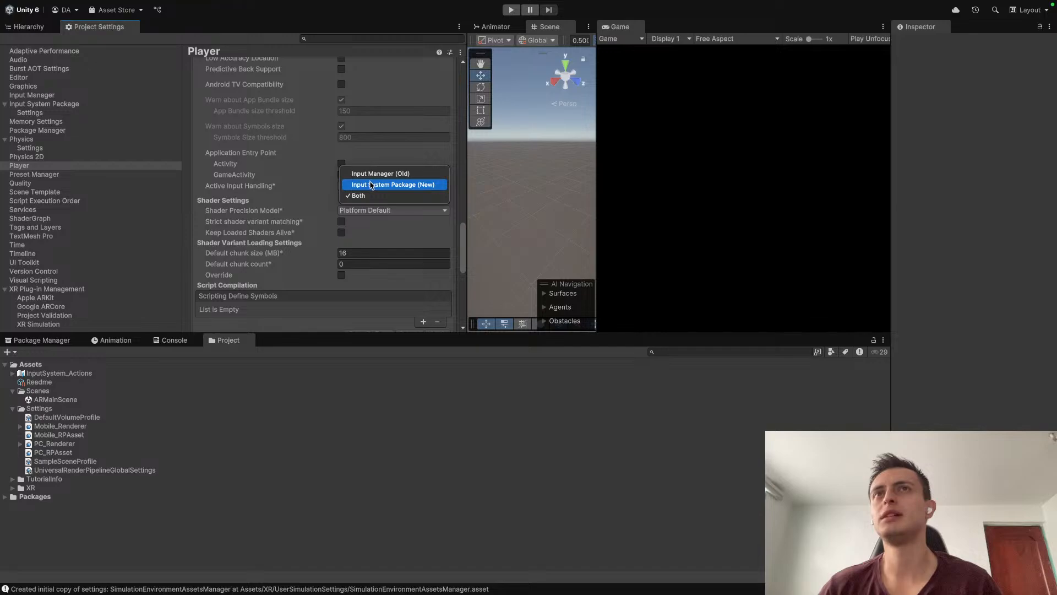
{"action": "left_click", "coordinate": [370, 185]}
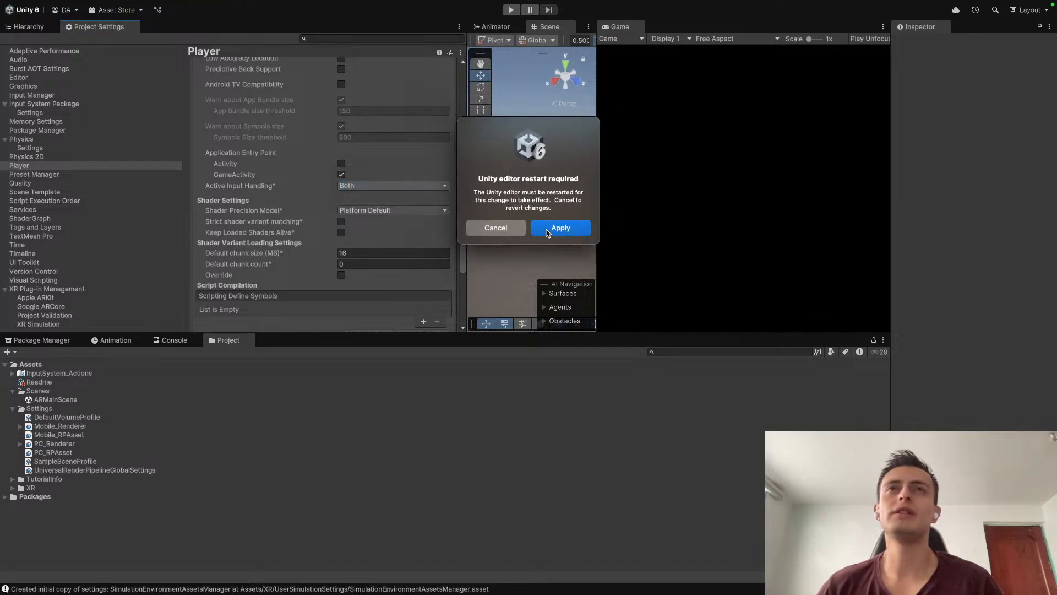
{"action": "left_click", "coordinate": [547, 231]}
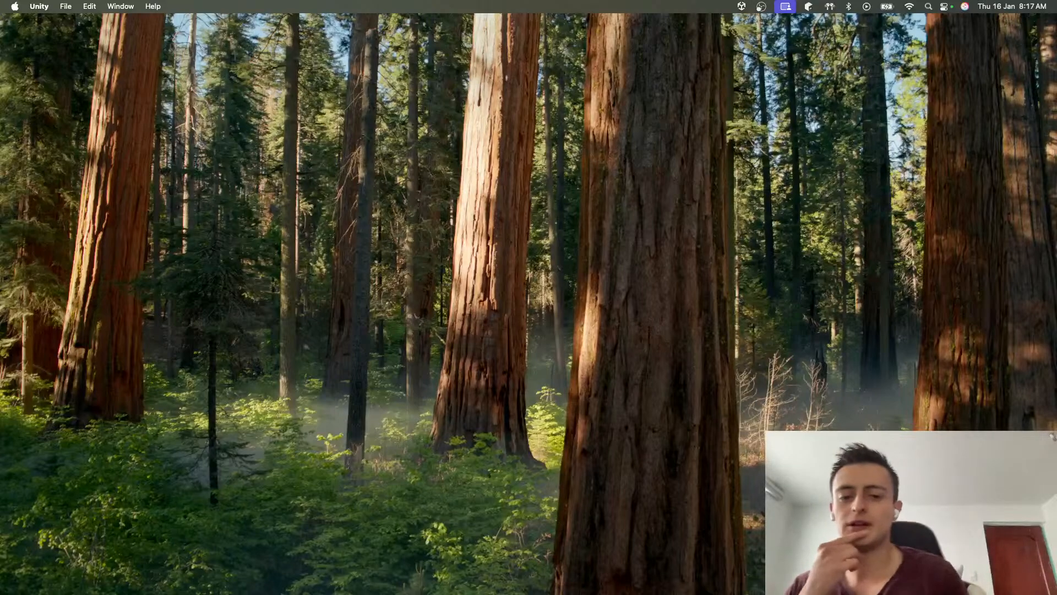
Step: Switch to Safari and look through the preview images of the K-VRC - Love Death and Robots model on Fab
{"action": "key", "text": "ctrl+Right"}
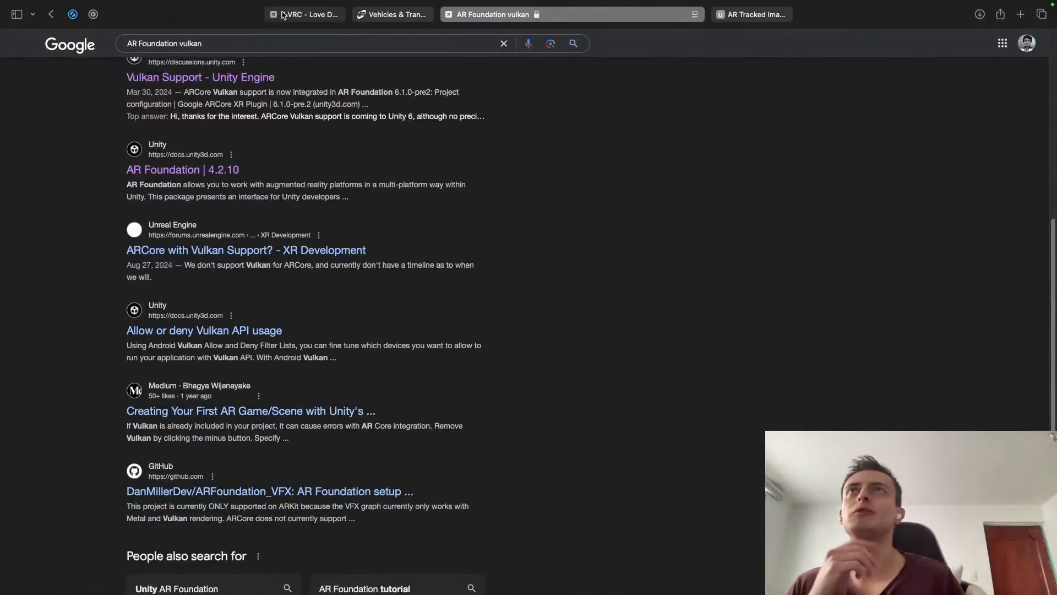
{"action": "left_click", "coordinate": [283, 15]}
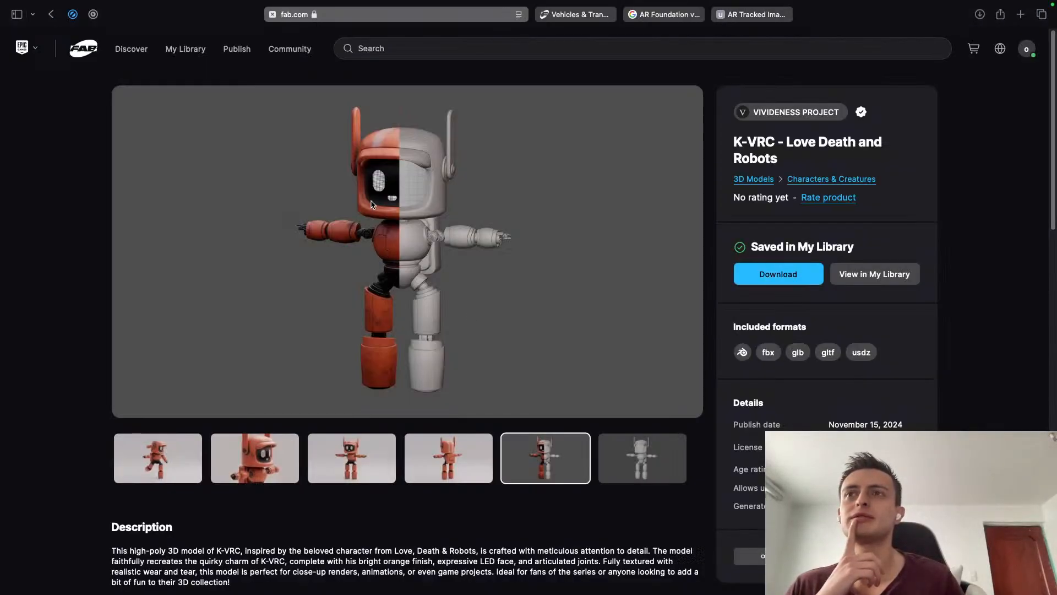
{"action": "left_click", "coordinate": [350, 460]}
{"action": "left_click", "coordinate": [442, 463]}
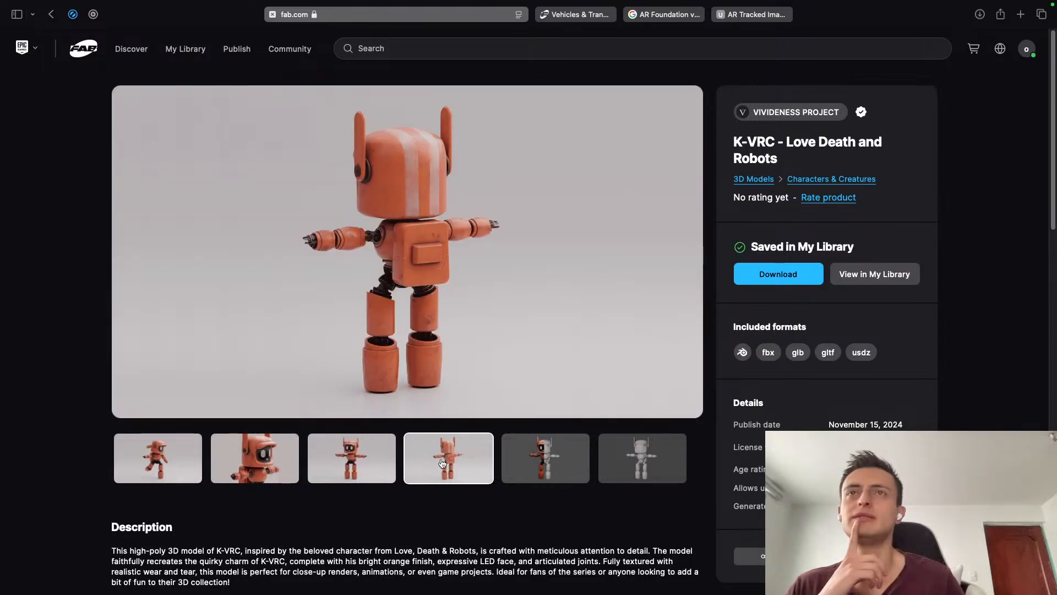
{"action": "left_click", "coordinate": [348, 470]}
{"action": "left_click", "coordinate": [155, 460]}
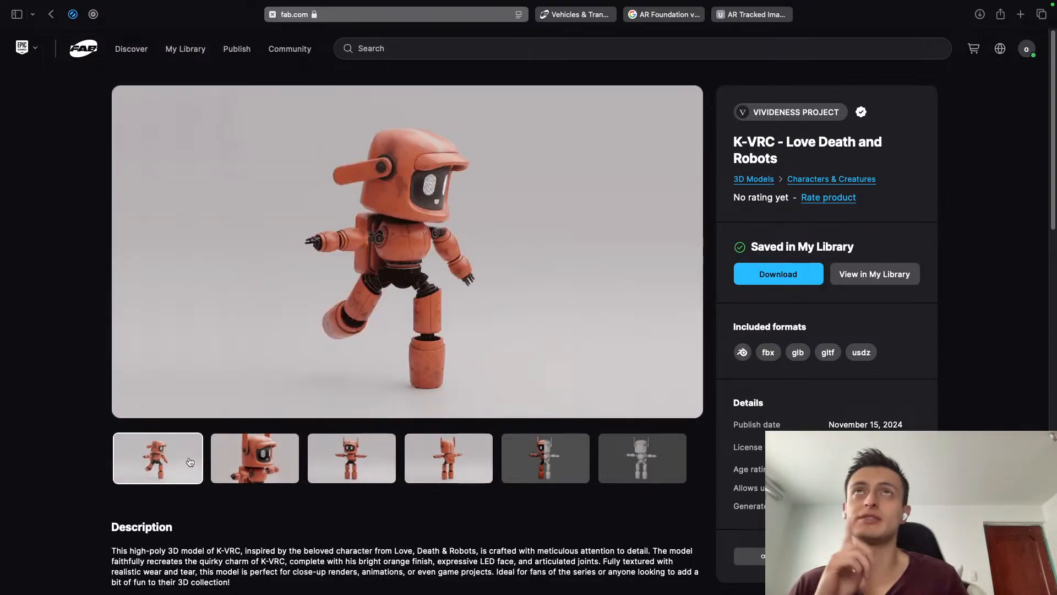
Step: Browse the free Vehicles & Transportation 3D models on Fab for a suitable vehicle
{"action": "left_click", "coordinate": [575, 14]}
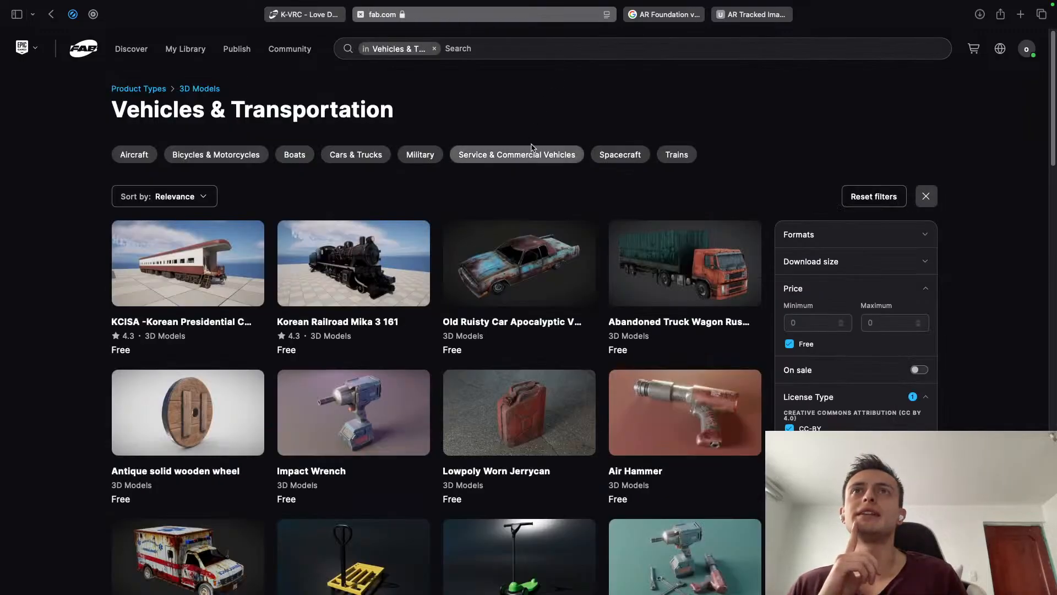
{"action": "key", "text": "ctrl+Up"}
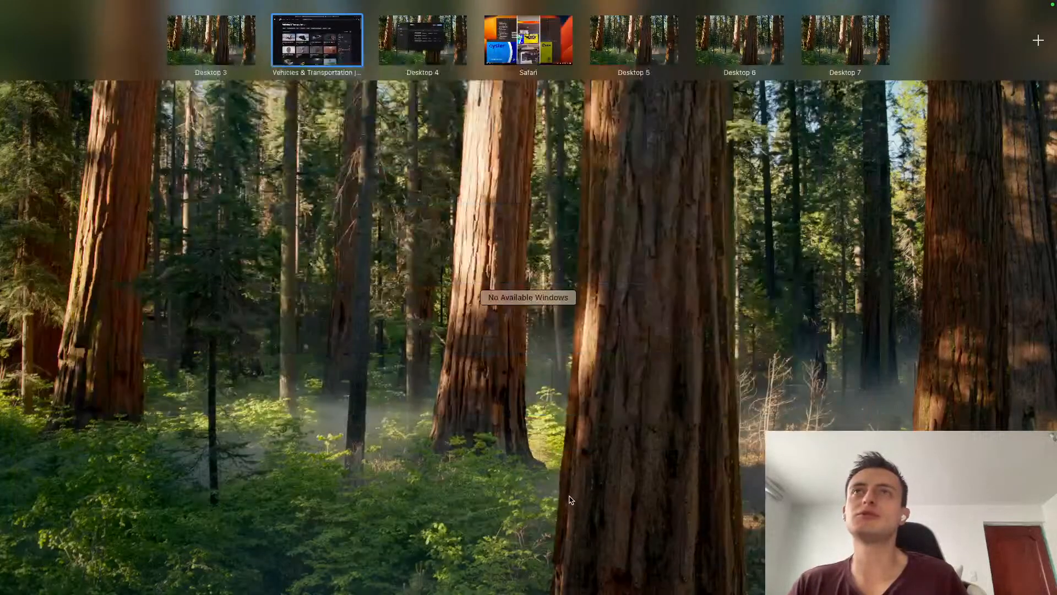
{"action": "left_click", "coordinate": [320, 18]}
{"action": "scroll", "coordinate": [242, 439], "scroll_direction": "down", "scroll_amount": 8}
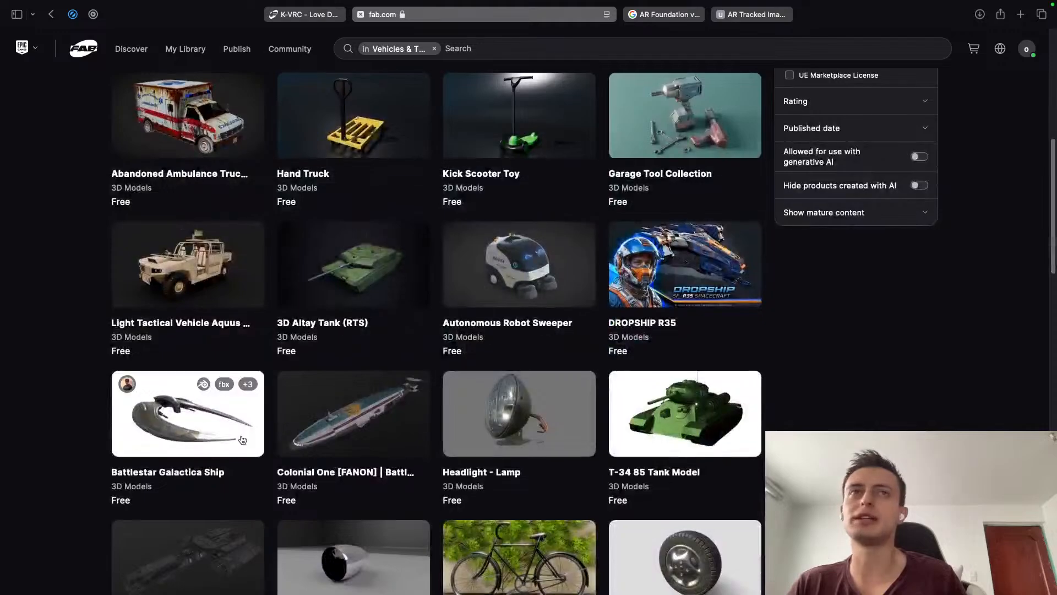
{"action": "scroll", "coordinate": [271, 429], "scroll_direction": "down", "scroll_amount": 1}
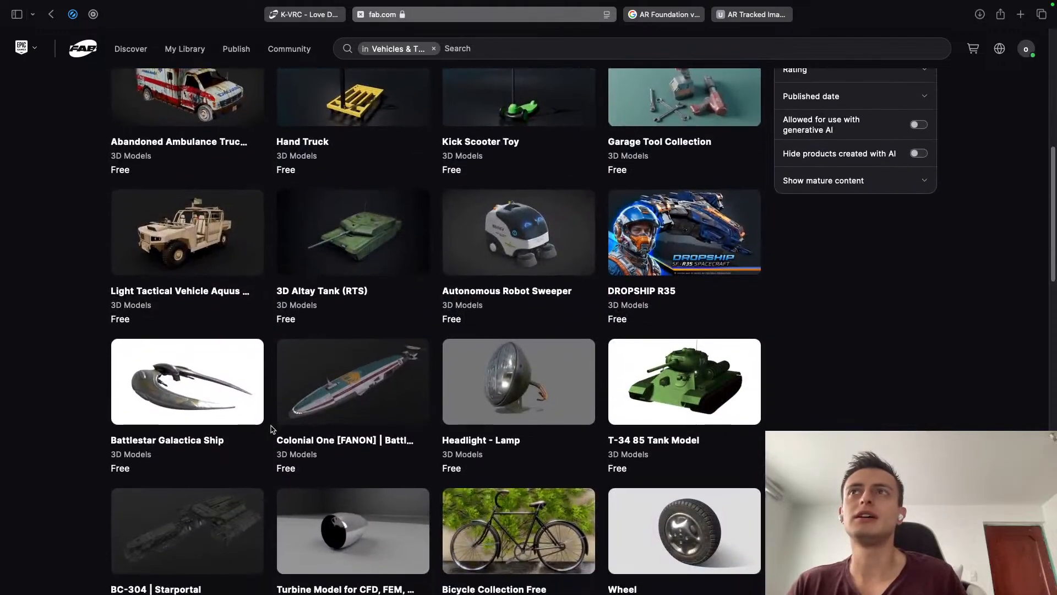
{"action": "scroll", "coordinate": [271, 428], "scroll_direction": "down", "scroll_amount": 10}
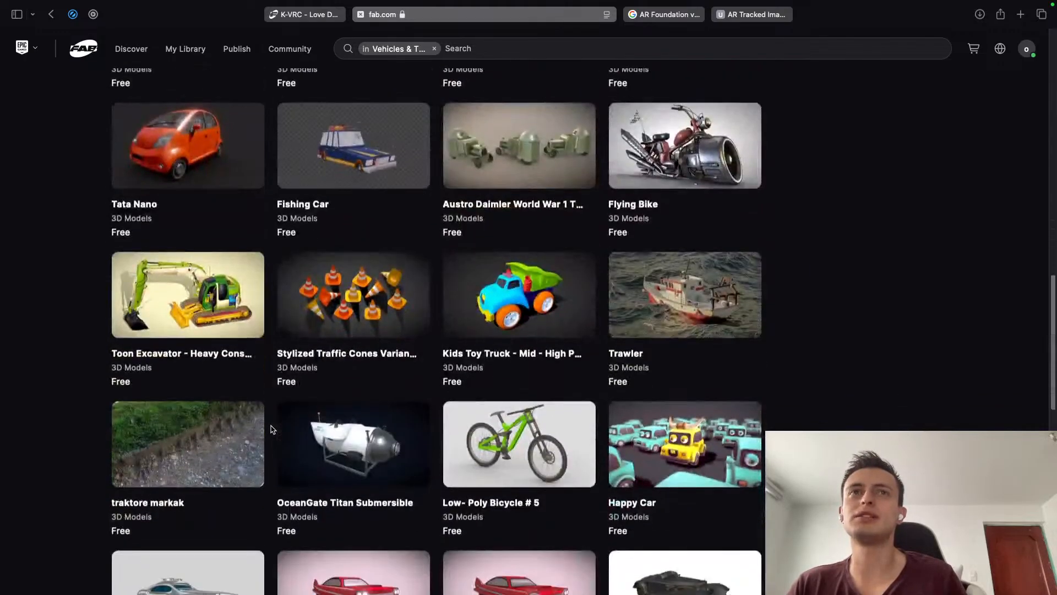
{"action": "scroll", "coordinate": [271, 429], "scroll_direction": "down", "scroll_amount": 7}
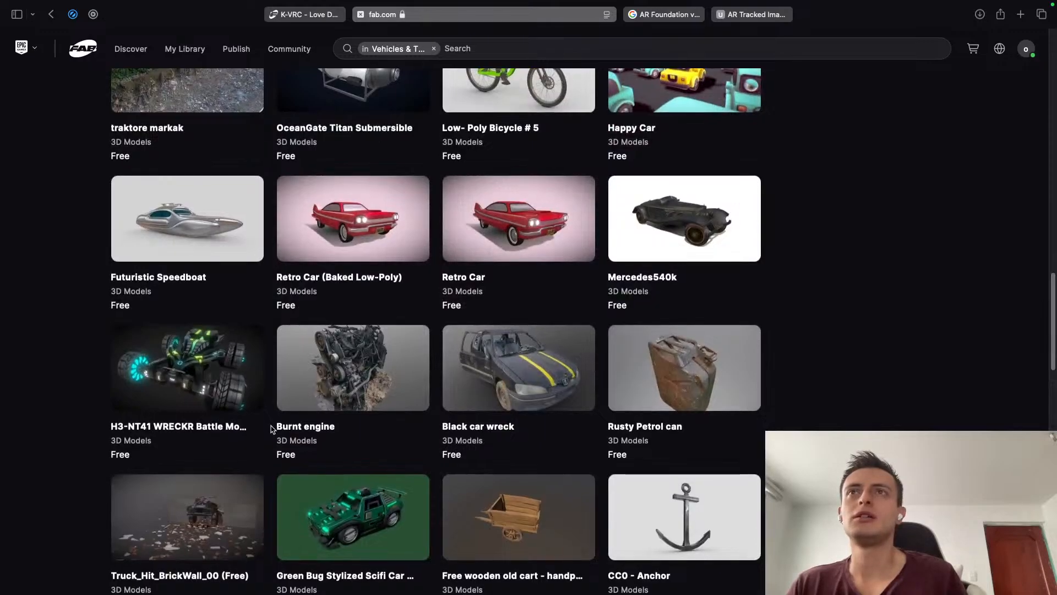
{"action": "scroll", "coordinate": [271, 429], "scroll_direction": "up", "scroll_amount": 9}
{"action": "scroll", "coordinate": [271, 429], "scroll_direction": "down", "scroll_amount": 6}
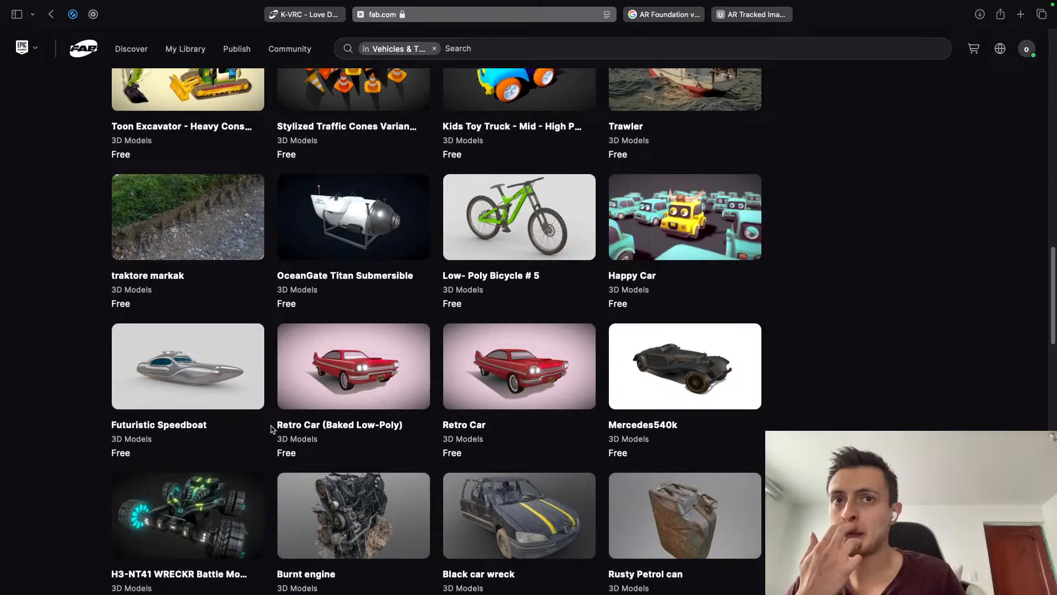
Step: Open the Retro Car (Baked Low-Poly) product page in a new tab and review its description, included formats and license terms
{"action": "right_click", "coordinate": [389, 397]}
{"action": "left_click", "coordinate": [402, 401]}
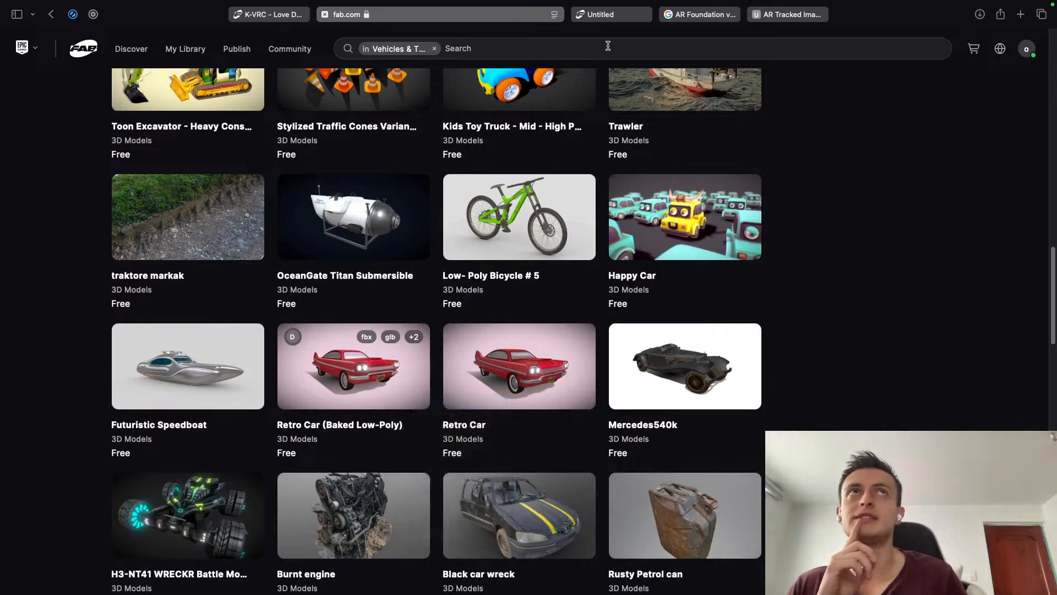
{"action": "left_click", "coordinate": [609, 16]}
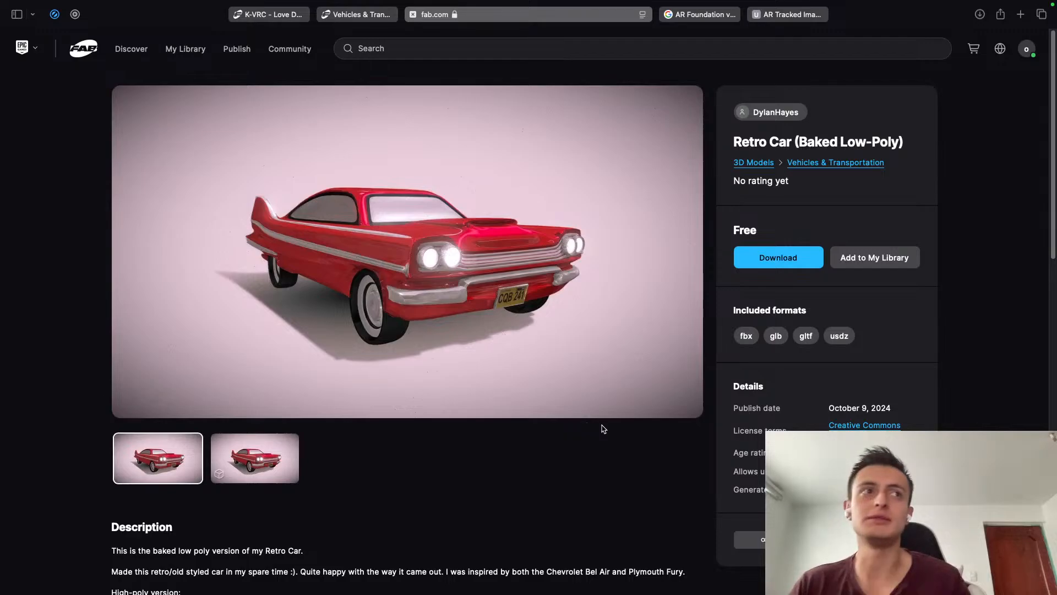
{"action": "scroll", "coordinate": [594, 512], "scroll_direction": "down", "scroll_amount": 6}
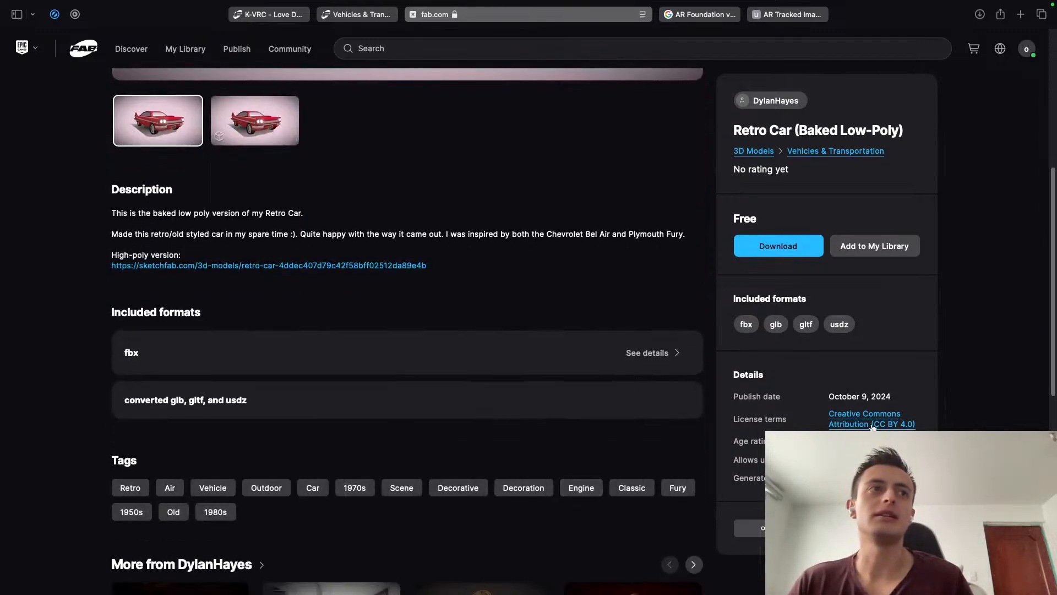
Step: Inspect the Retro Car (Baked Low-Poly) model in the 3D viewer, checking its scene information and wireframe from different angles
{"action": "scroll", "coordinate": [433, 295], "scroll_direction": "up", "scroll_amount": 5}
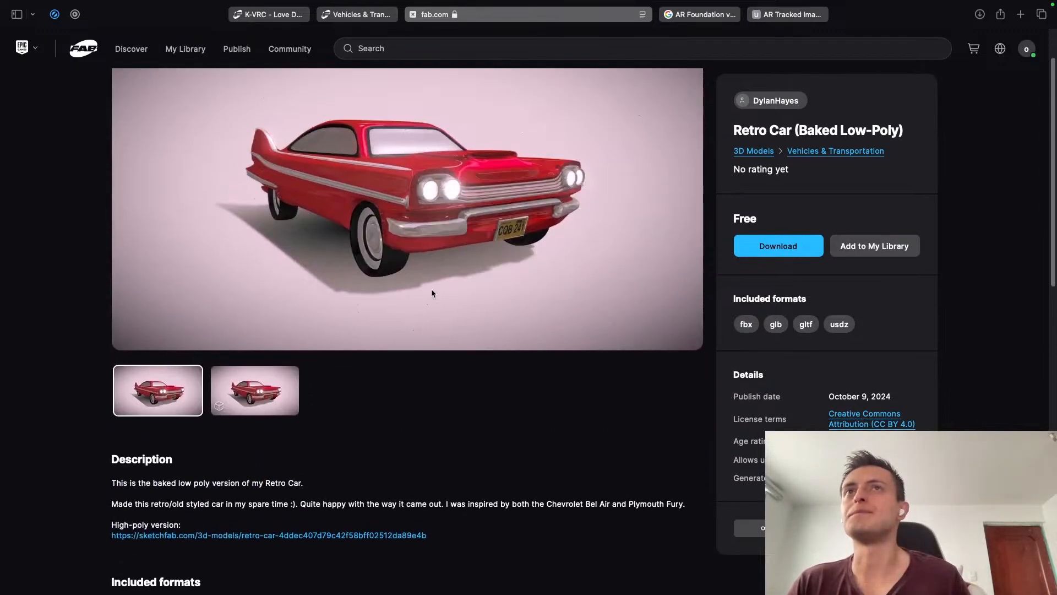
{"action": "left_click", "coordinate": [255, 390]}
{"action": "scroll", "coordinate": [599, 308], "scroll_direction": "up", "scroll_amount": 1}
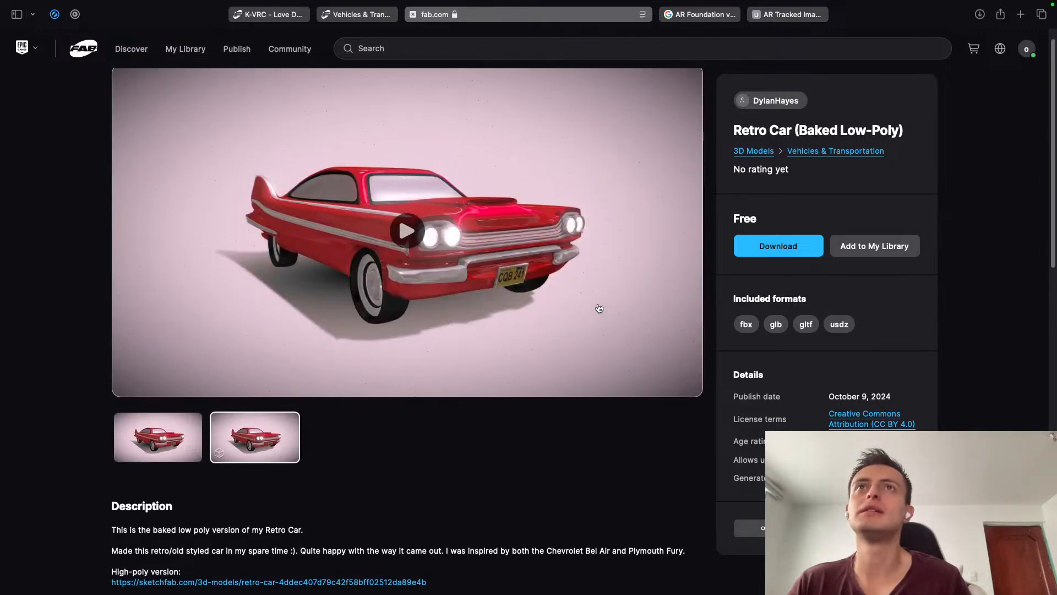
{"action": "left_click", "coordinate": [407, 234]}
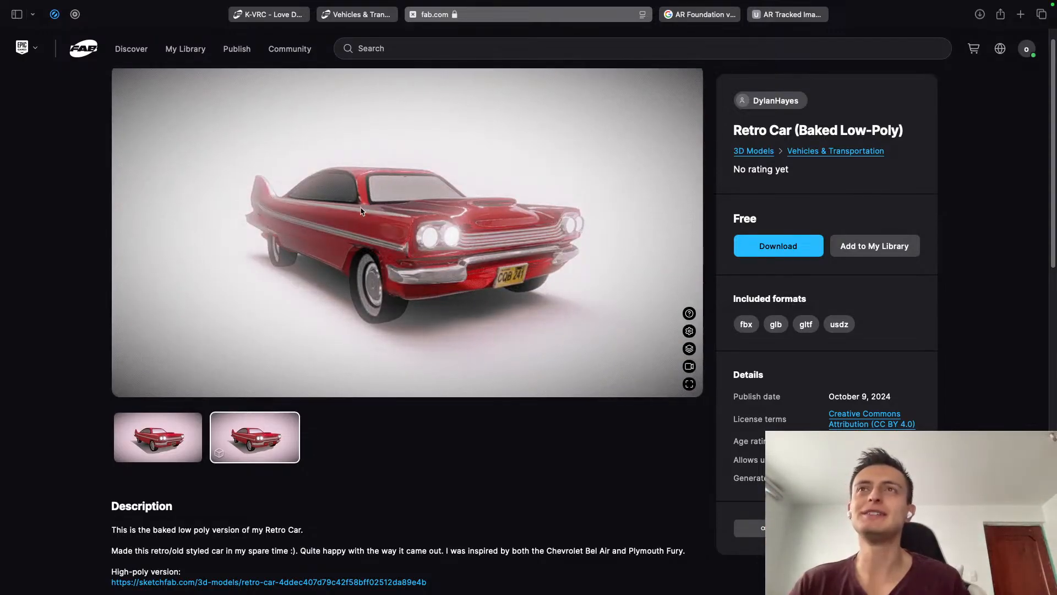
{"action": "mouse_move", "coordinate": [360, 211]}
{"action": "left_mouse_down"}
{"action": "mouse_move", "coordinate": [353, 188]}
{"action": "mouse_move", "coordinate": [380, 217]}
{"action": "left_mouse_up"}
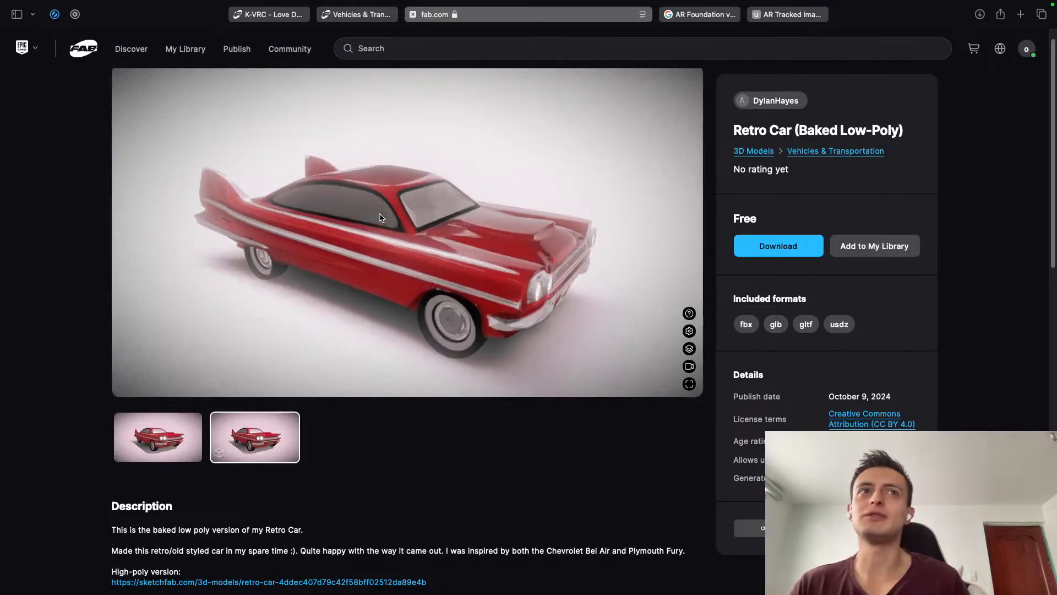
{"action": "left_click", "coordinate": [689, 348]}
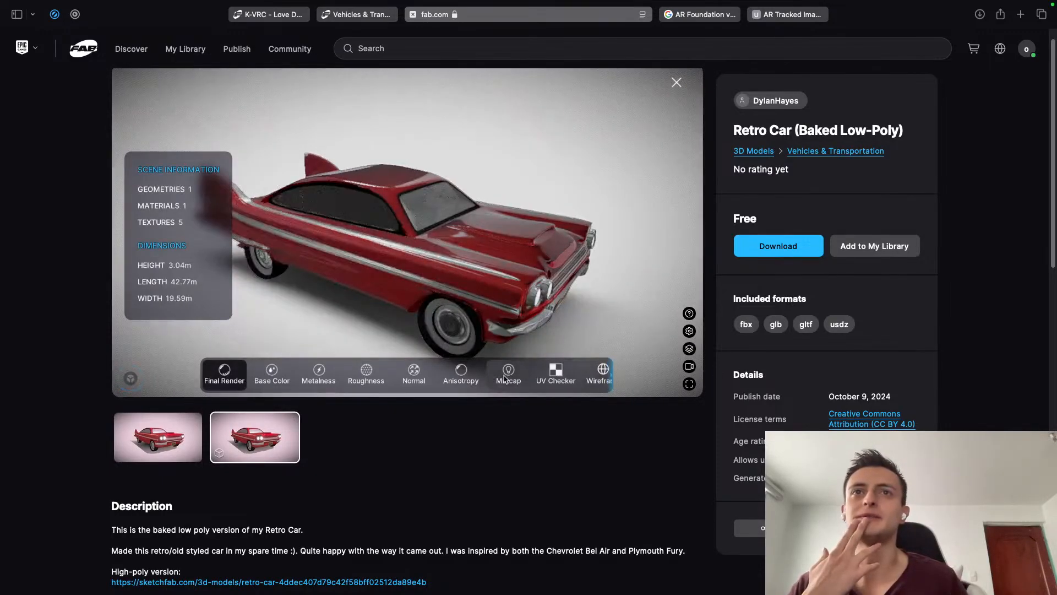
{"action": "left_click", "coordinate": [604, 372]}
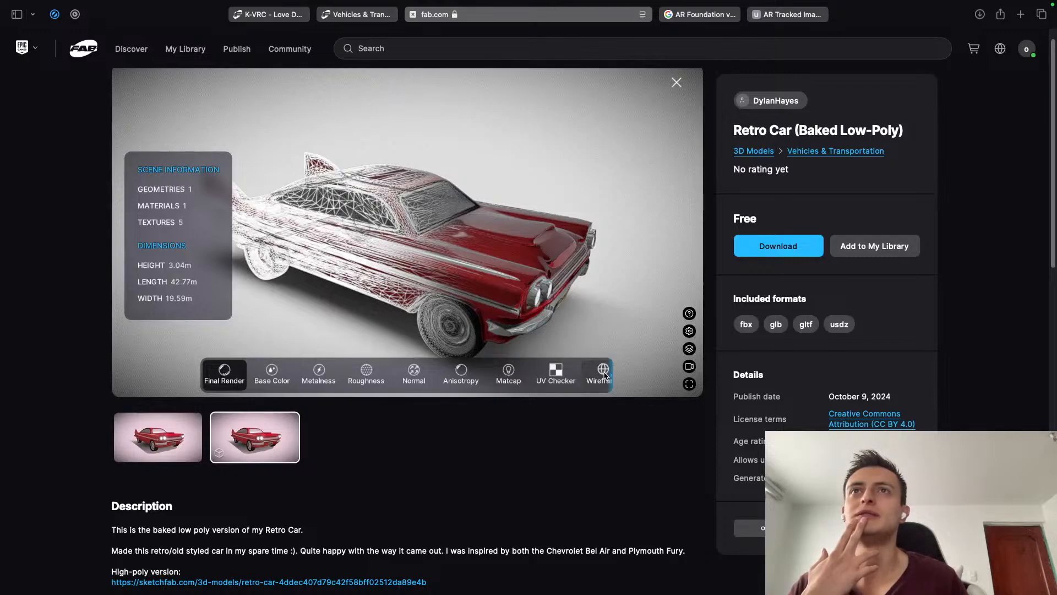
{"action": "left_click_drag", "start_coordinate": [397, 309], "coordinate": [333, 289]}
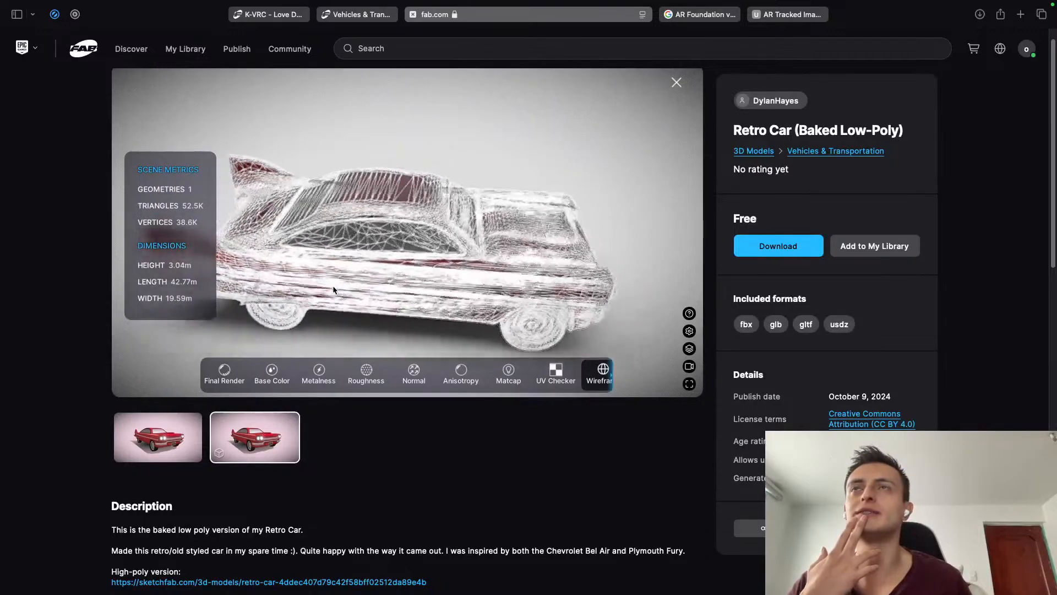
Step: Return to the Vehicles & Transportation listing and open the non-baked Retro Car product page in a new tab
{"action": "left_click", "coordinate": [366, 17]}
{"action": "right_click", "coordinate": [522, 374]}
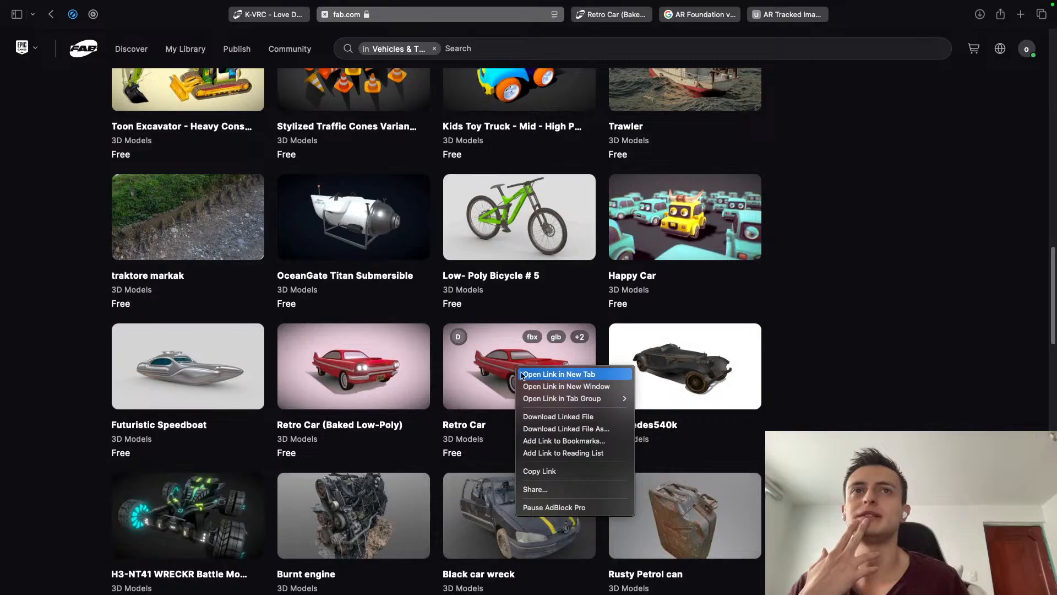
{"action": "left_click", "coordinate": [559, 374]}
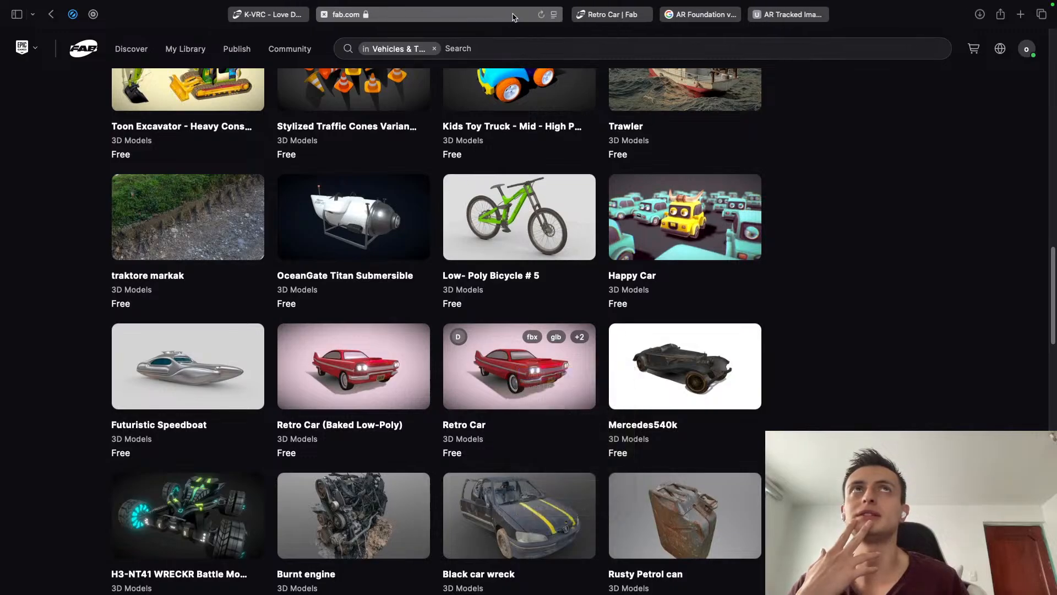
{"action": "left_click", "coordinate": [611, 15]}
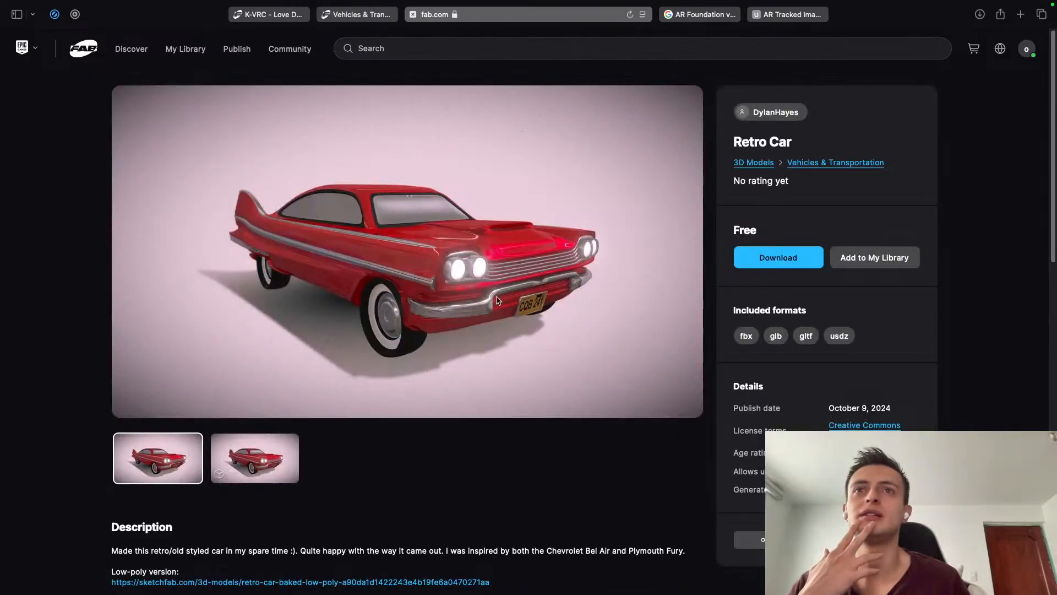
Step: Examine the Retro Car's wireframe and scene metrics in the 3D scene inspector, and close its product page
{"action": "left_click", "coordinate": [254, 458]}
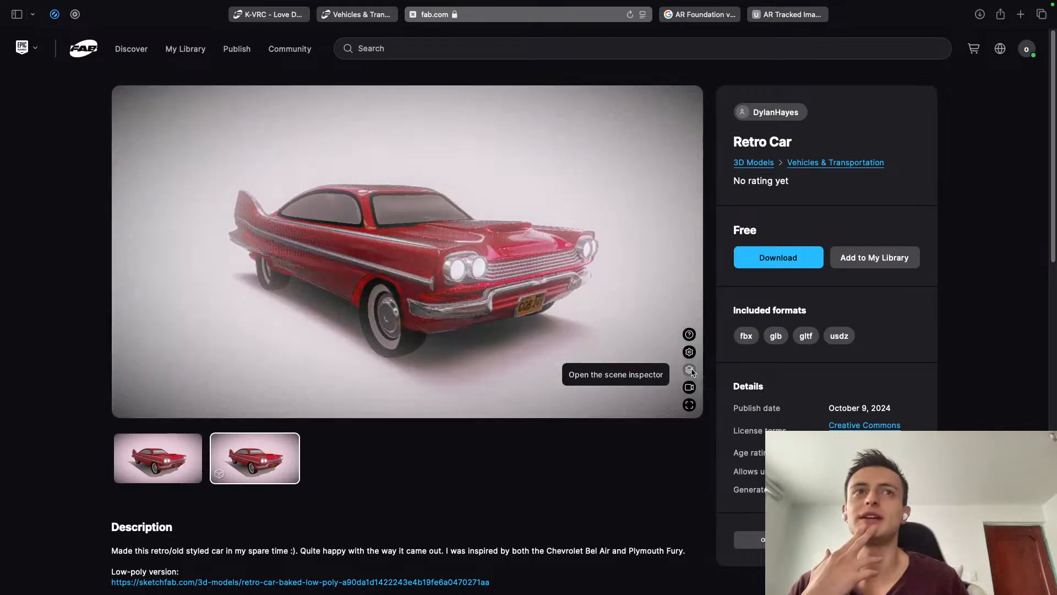
{"action": "left_click", "coordinate": [692, 373]}
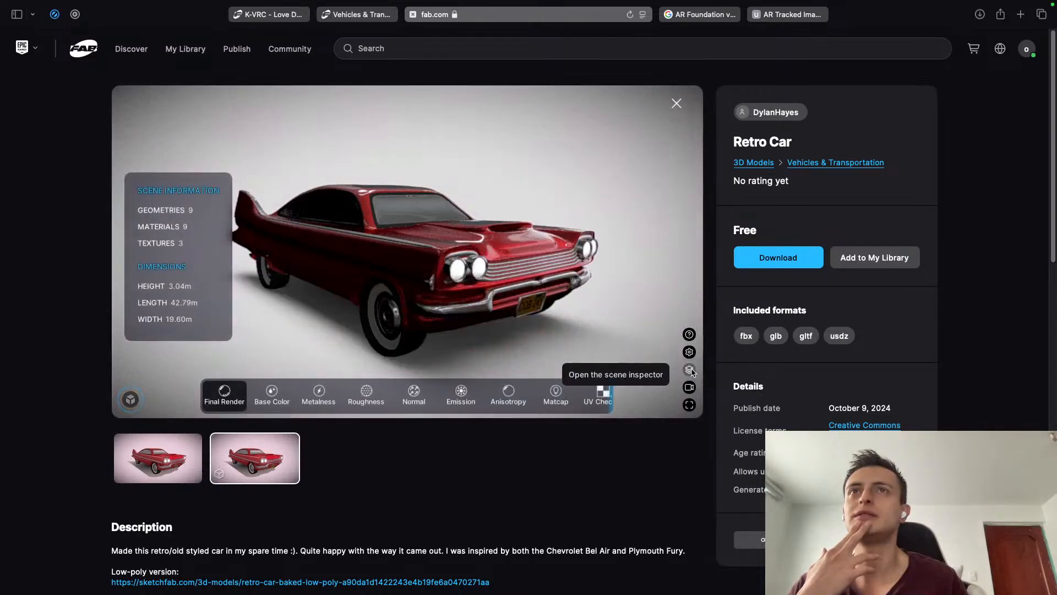
{"action": "scroll", "coordinate": [595, 399], "scroll_direction": "right", "scroll_amount": 2}
{"action": "left_click", "coordinate": [589, 393]}
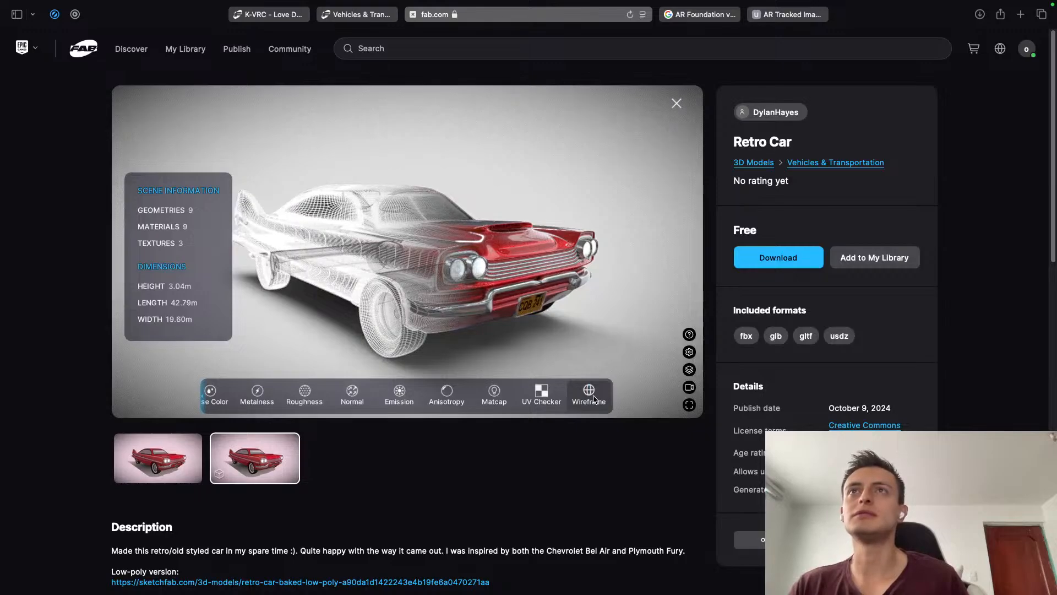
{"action": "left_click_drag", "start_coordinate": [355, 266], "coordinate": [389, 59]}
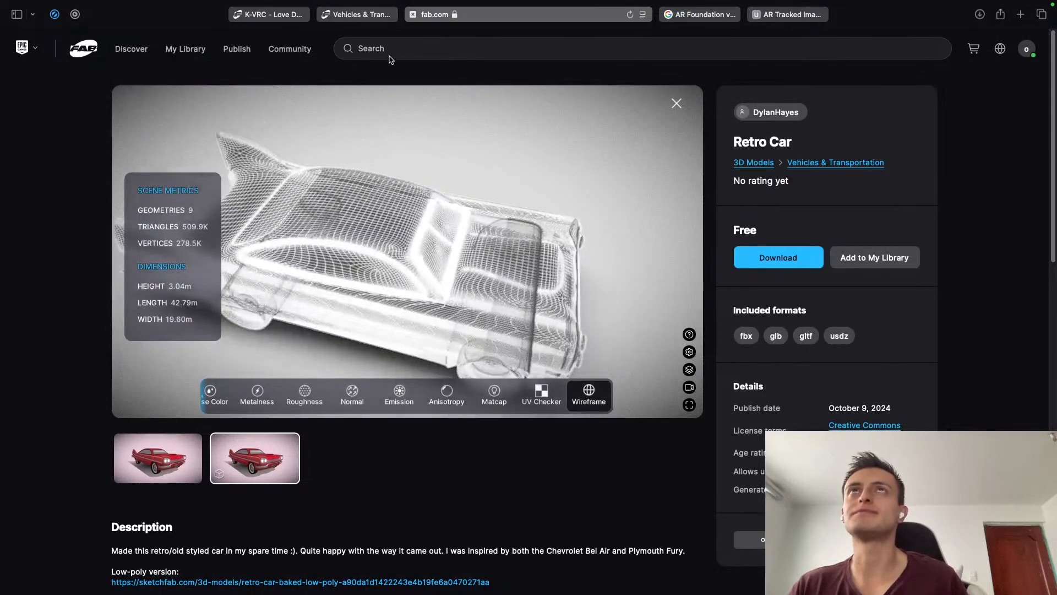
{"action": "left_click", "coordinate": [412, 14]}
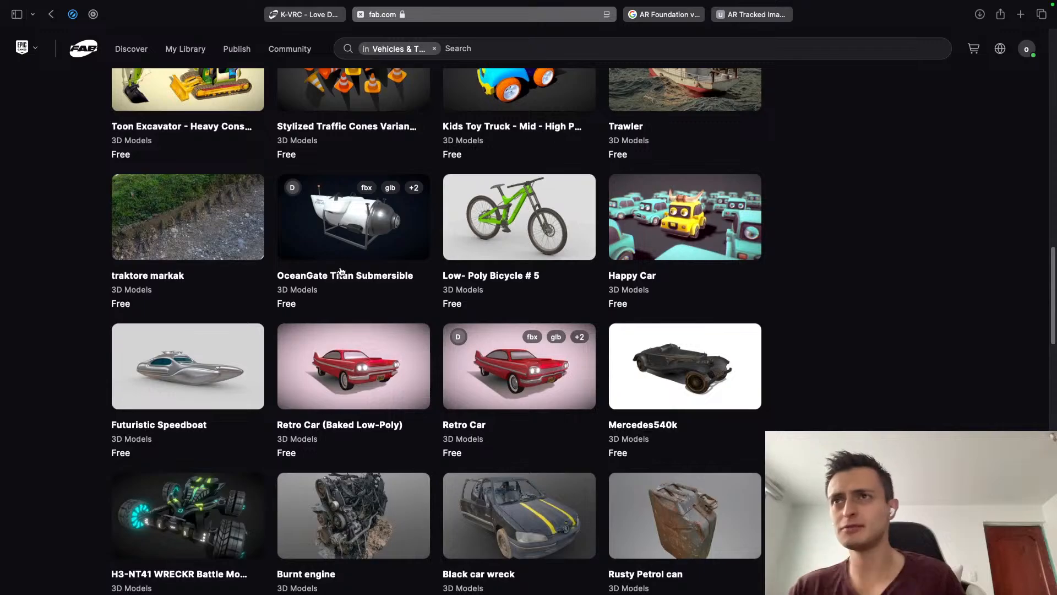
Step: Browse further through the free vehicle models and open the Mercedes-Benz G-Class product page in a new tab
{"action": "scroll", "coordinate": [340, 271], "scroll_direction": "down", "scroll_amount": 5}
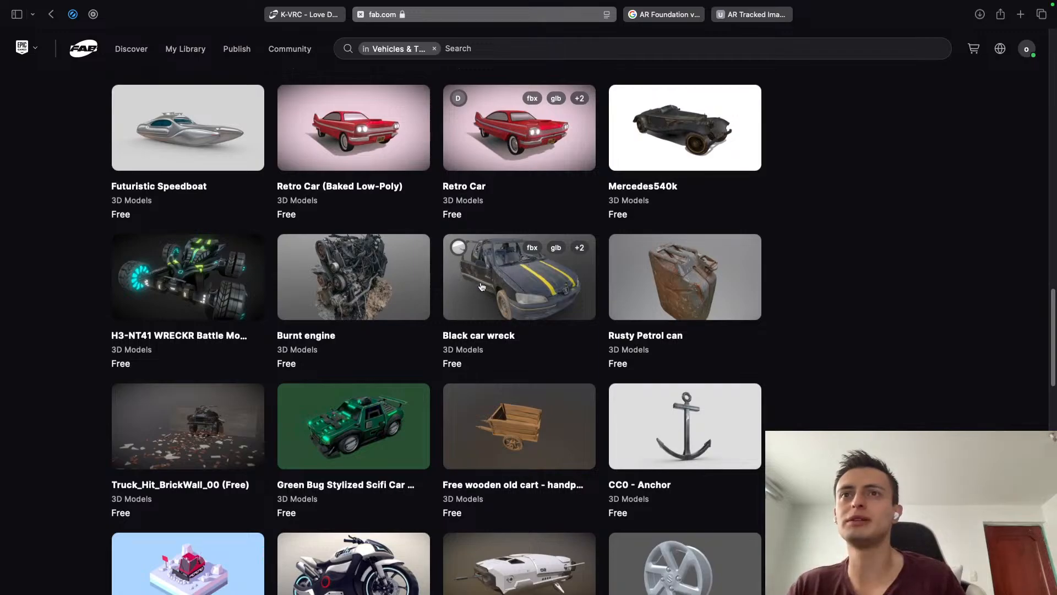
{"action": "scroll", "coordinate": [481, 286], "scroll_direction": "down", "scroll_amount": 10}
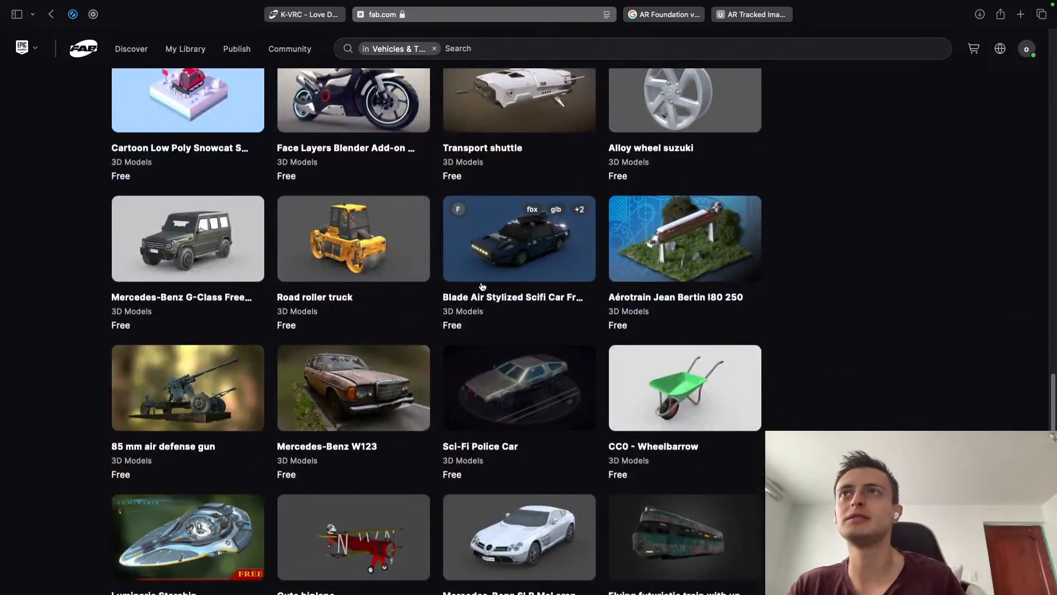
{"action": "scroll", "coordinate": [330, 289], "scroll_direction": "up", "scroll_amount": 1}
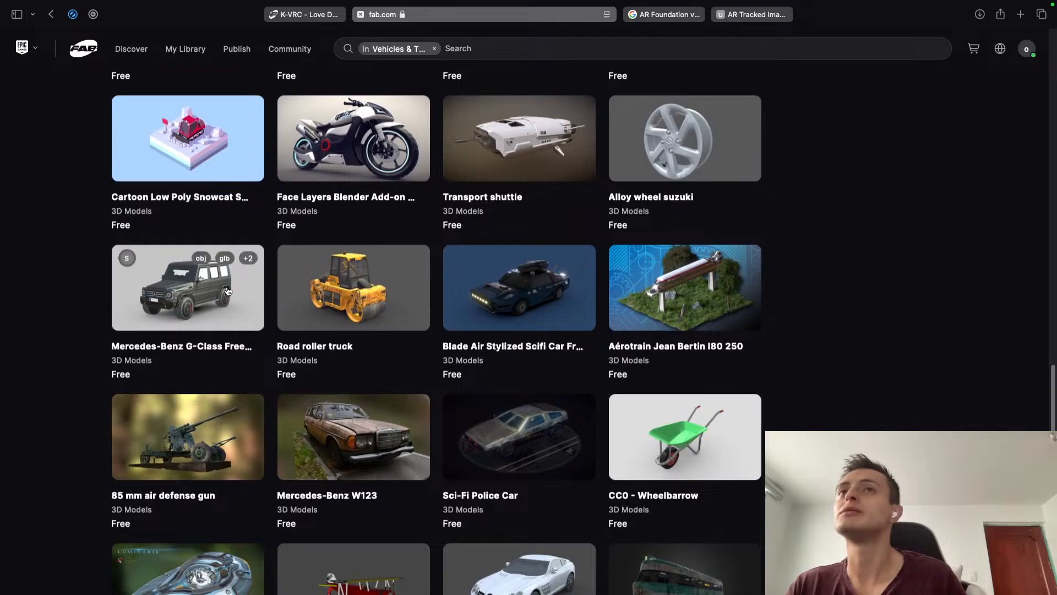
{"action": "scroll", "coordinate": [198, 315], "scroll_direction": "up", "scroll_amount": 1}
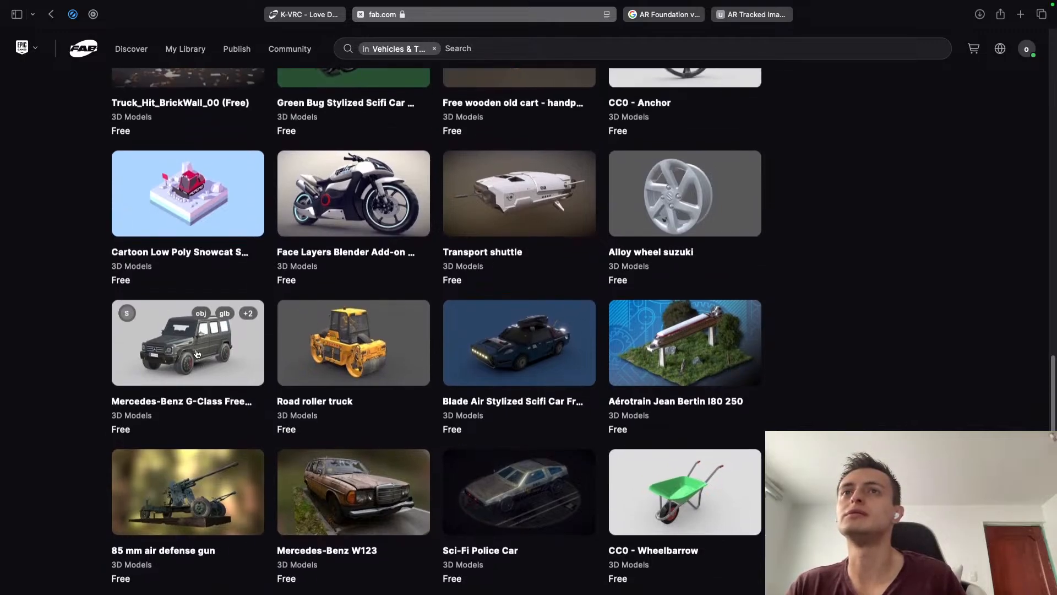
{"action": "right_click", "coordinate": [197, 353]}
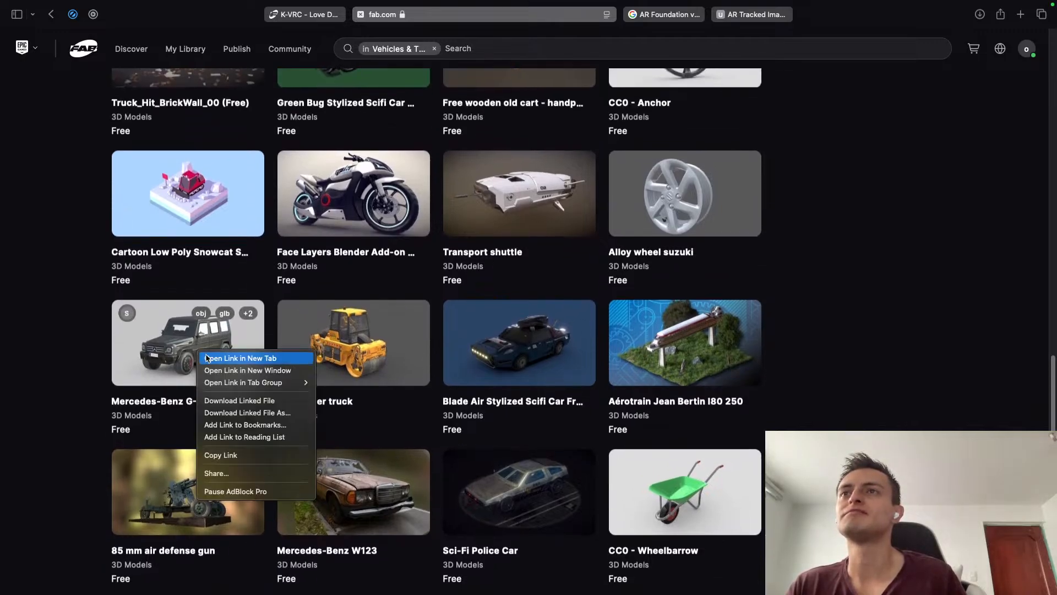
{"action": "left_click", "coordinate": [225, 355]}
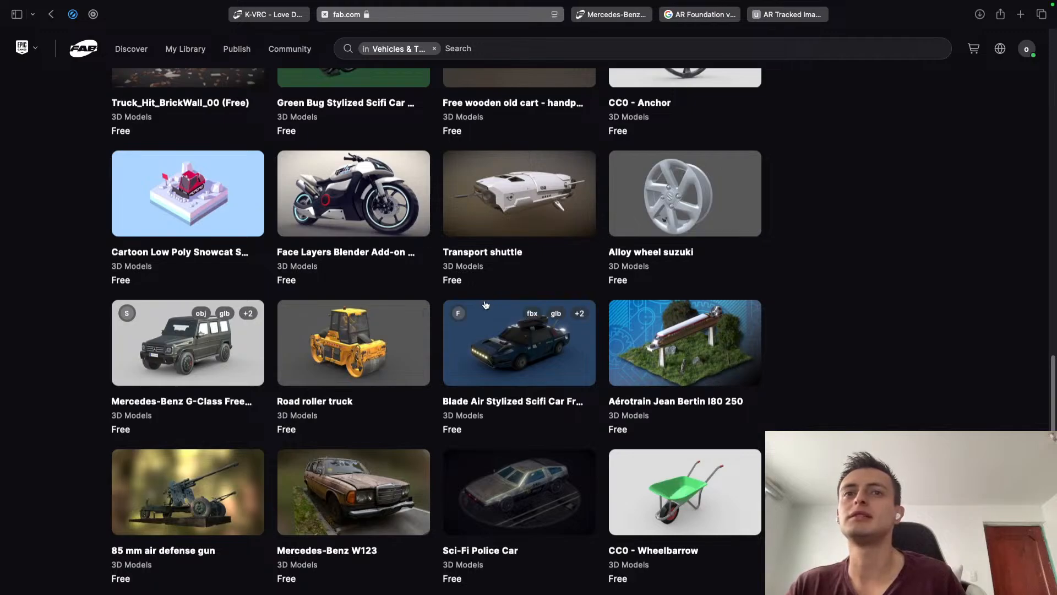
Step: Switch to Unity and review the Other Settings and Resolution and Presentation options in the Windows, Mac, Linux player settings
{"action": "key", "text": "ctrl+Left"}
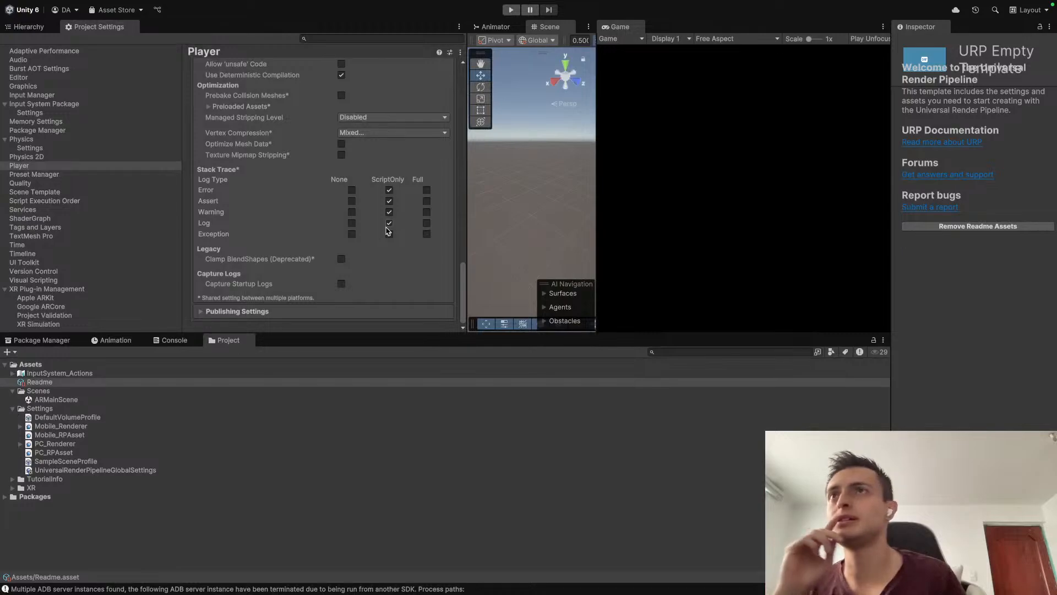
{"action": "left_click", "coordinate": [265, 312]}
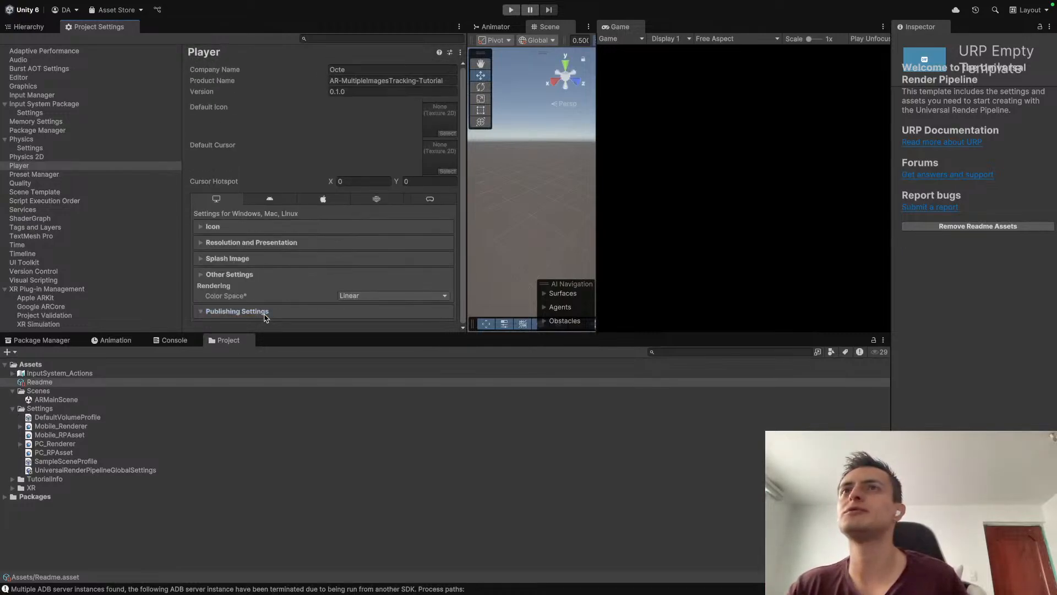
{"action": "left_click", "coordinate": [244, 295]}
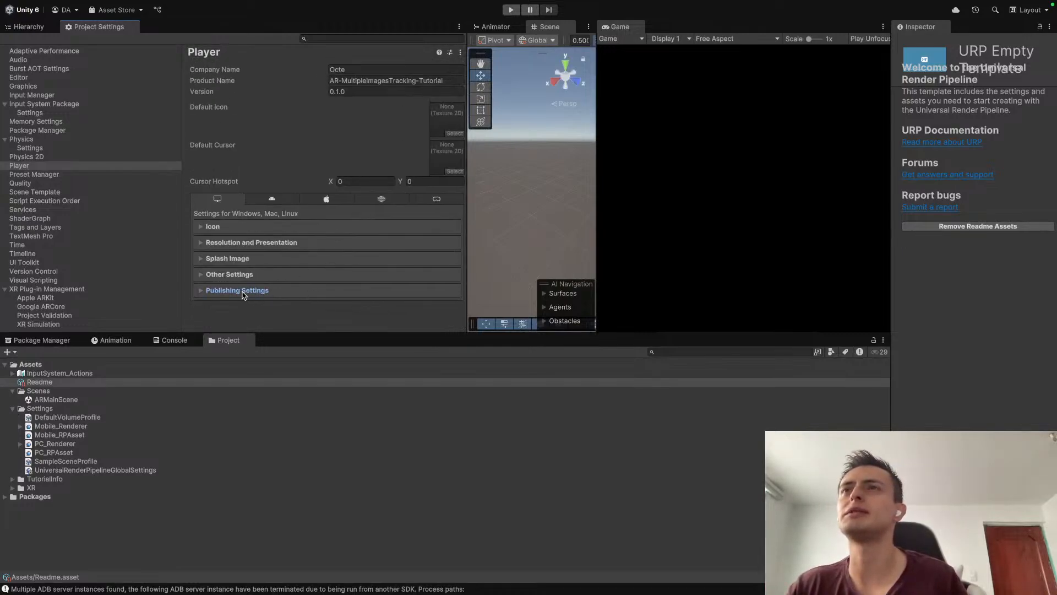
{"action": "left_click", "coordinate": [229, 274]}
{"action": "scroll", "coordinate": [296, 286], "scroll_direction": "down", "scroll_amount": 10}
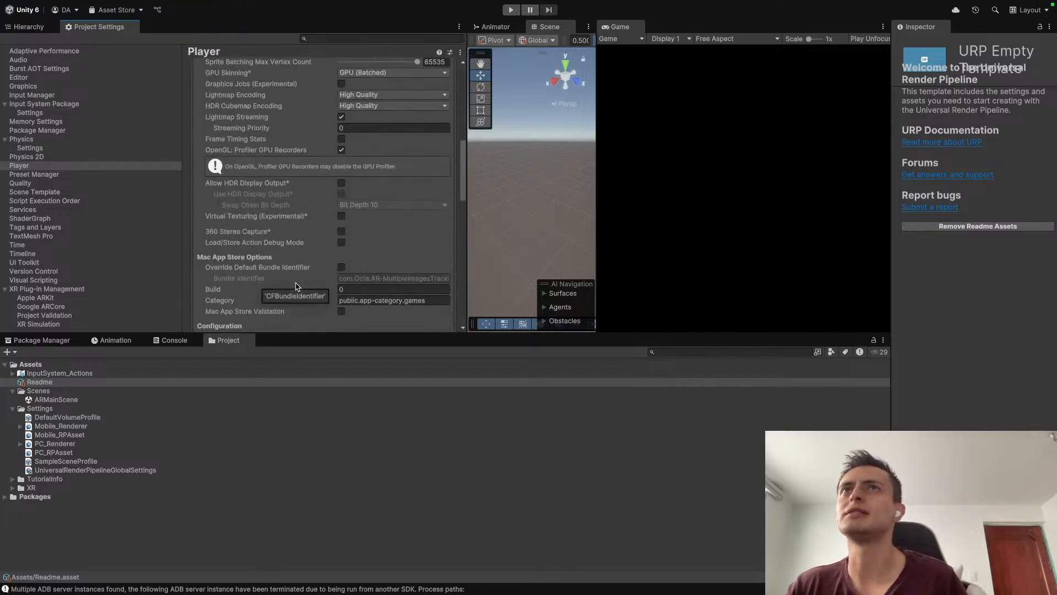
{"action": "scroll", "coordinate": [296, 285], "scroll_direction": "down", "scroll_amount": 10}
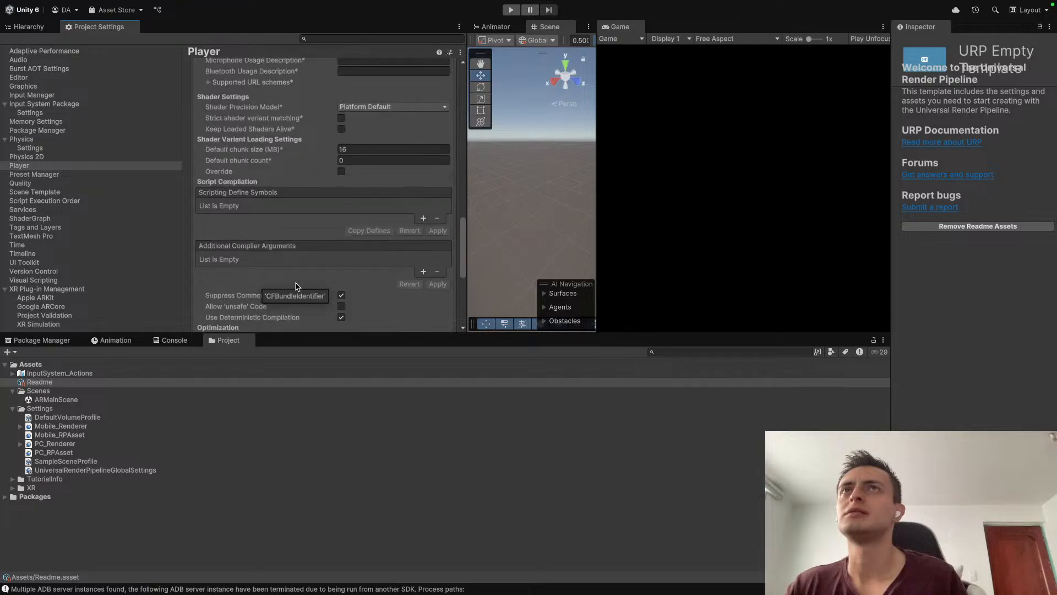
{"action": "scroll", "coordinate": [295, 285], "scroll_direction": "up", "scroll_amount": 20}
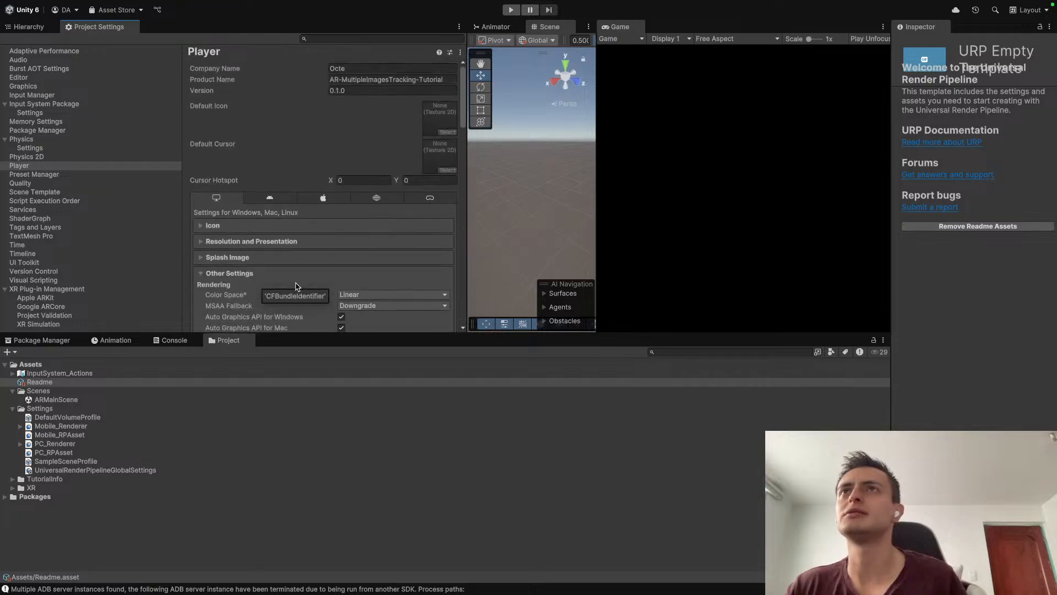
{"action": "left_click", "coordinate": [276, 241]}
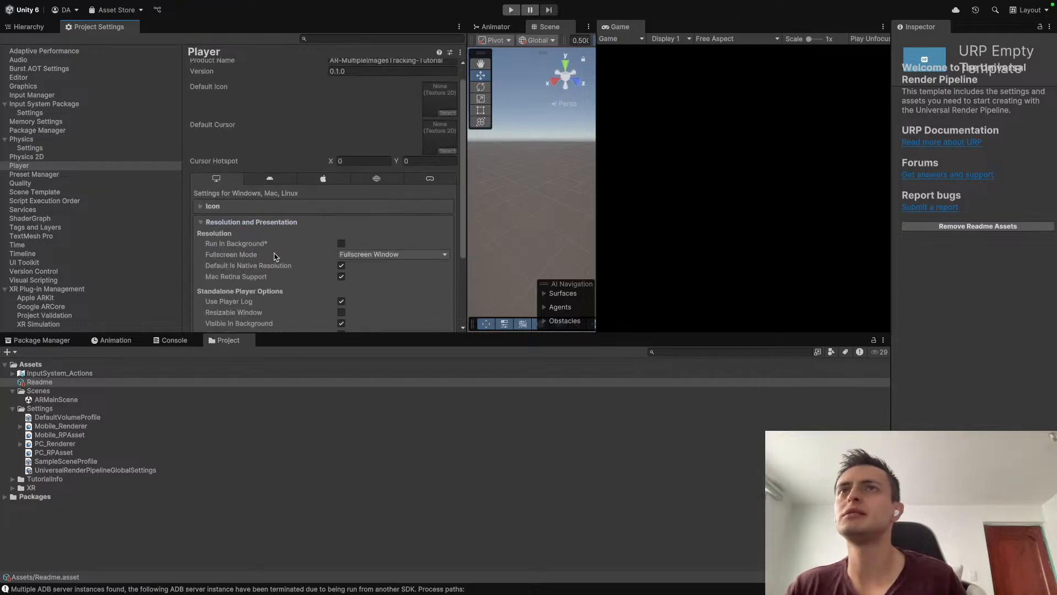
{"action": "scroll", "coordinate": [275, 254], "scroll_direction": "down", "scroll_amount": 5}
{"action": "scroll", "coordinate": [276, 256], "scroll_direction": "up", "scroll_amount": 1}
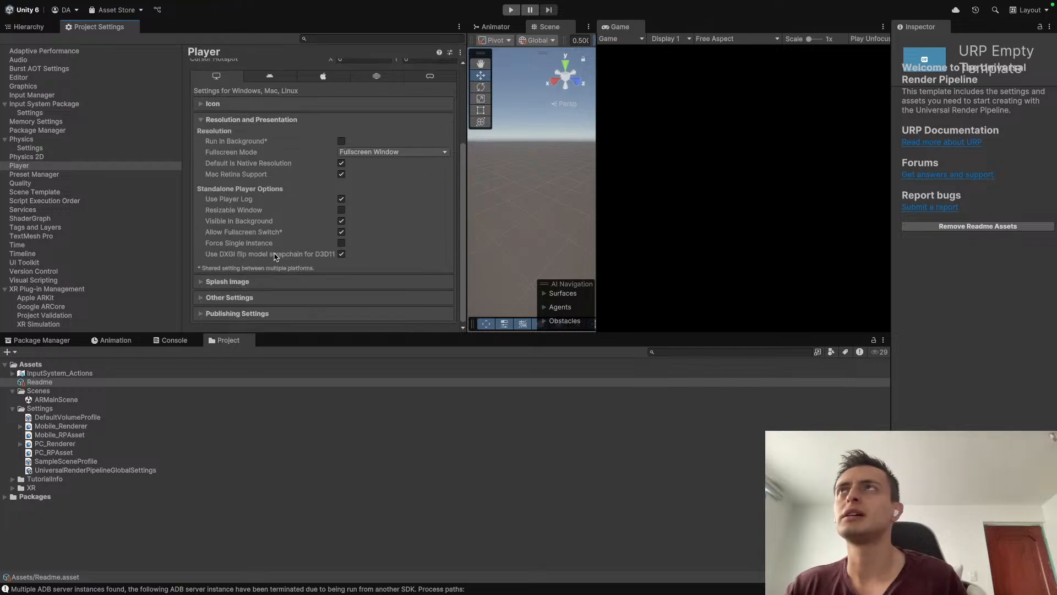
{"action": "scroll", "coordinate": [325, 192], "scroll_direction": "up", "scroll_amount": 5}
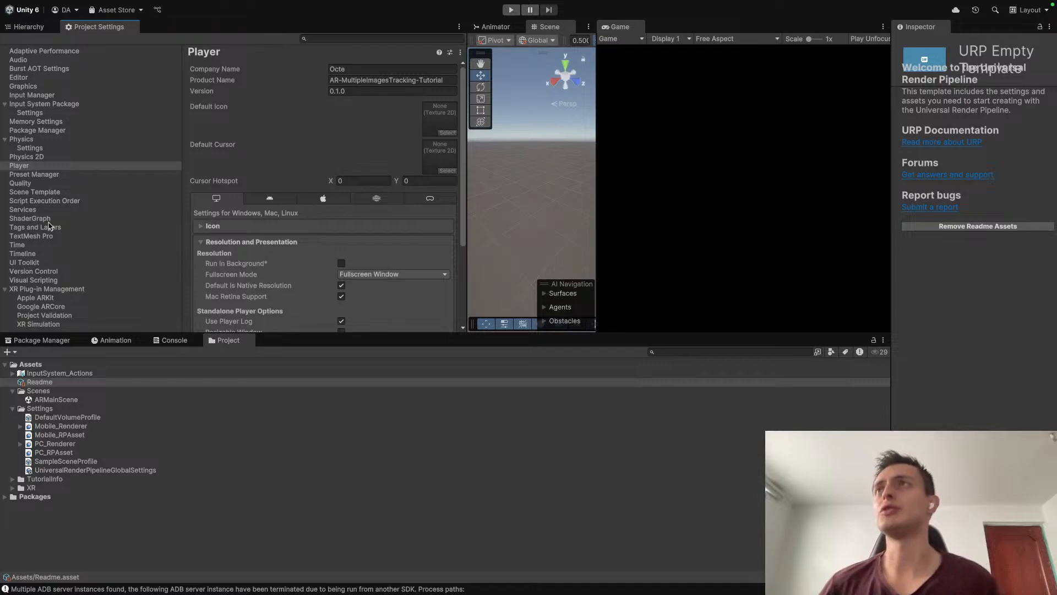
Step: Review the Android player settings, including orientation, identification, target architectures and Active Input Handling under Other Settings
{"action": "left_click", "coordinate": [269, 199]}
{"action": "scroll", "coordinate": [278, 208], "scroll_direction": "down", "scroll_amount": 10}
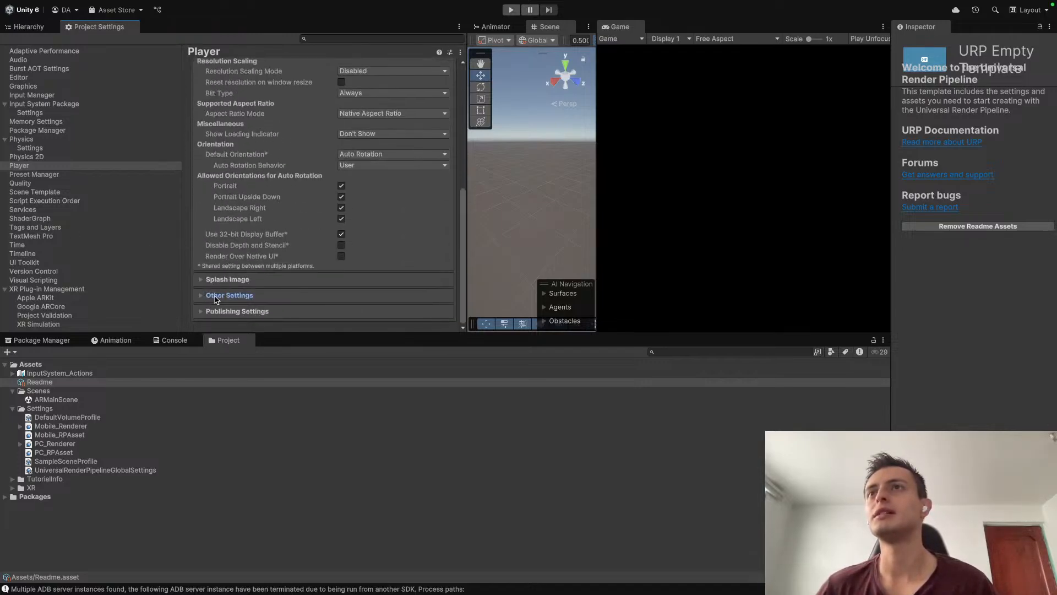
{"action": "left_click", "coordinate": [300, 295]}
{"action": "scroll", "coordinate": [307, 298], "scroll_direction": "down", "scroll_amount": 10}
{"action": "scroll", "coordinate": [306, 297], "scroll_direction": "down", "scroll_amount": 10}
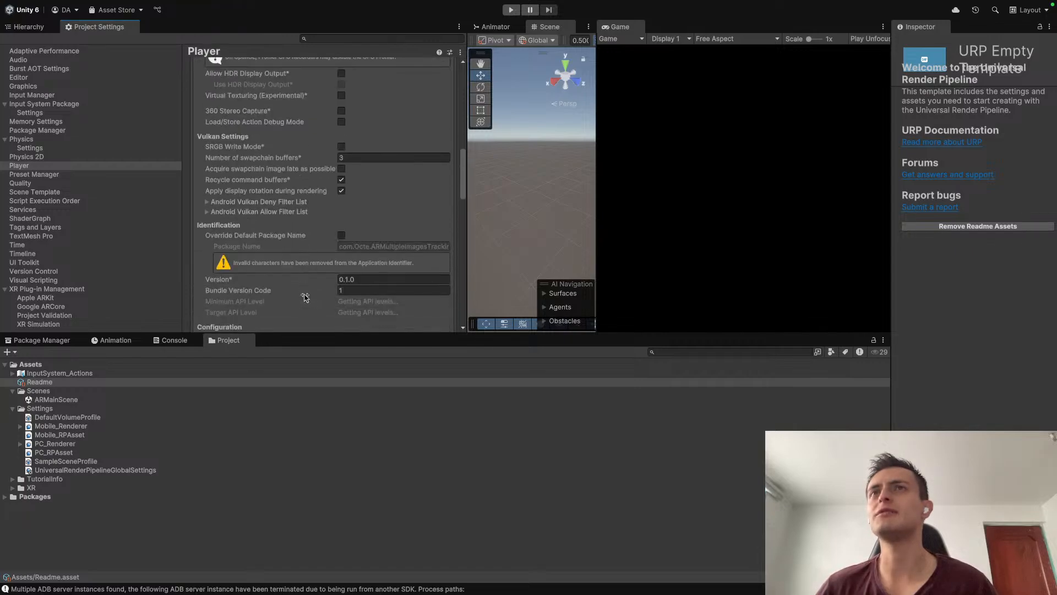
{"action": "scroll", "coordinate": [306, 297], "scroll_direction": "down", "scroll_amount": 15}
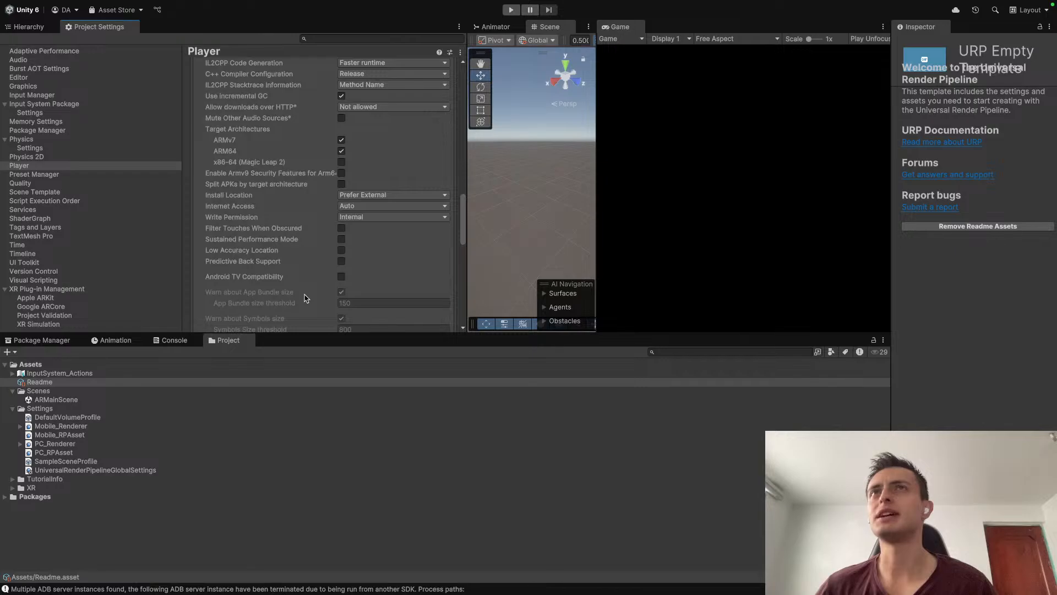
{"action": "scroll", "coordinate": [305, 298], "scroll_direction": "down", "scroll_amount": 5}
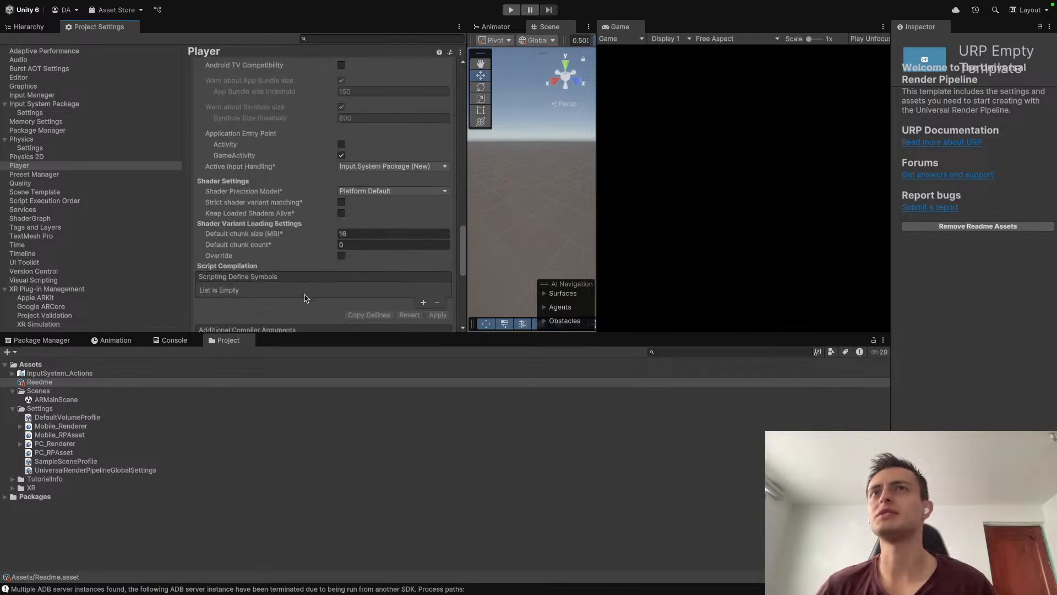
{"action": "scroll", "coordinate": [307, 298], "scroll_direction": "up", "scroll_amount": 20}
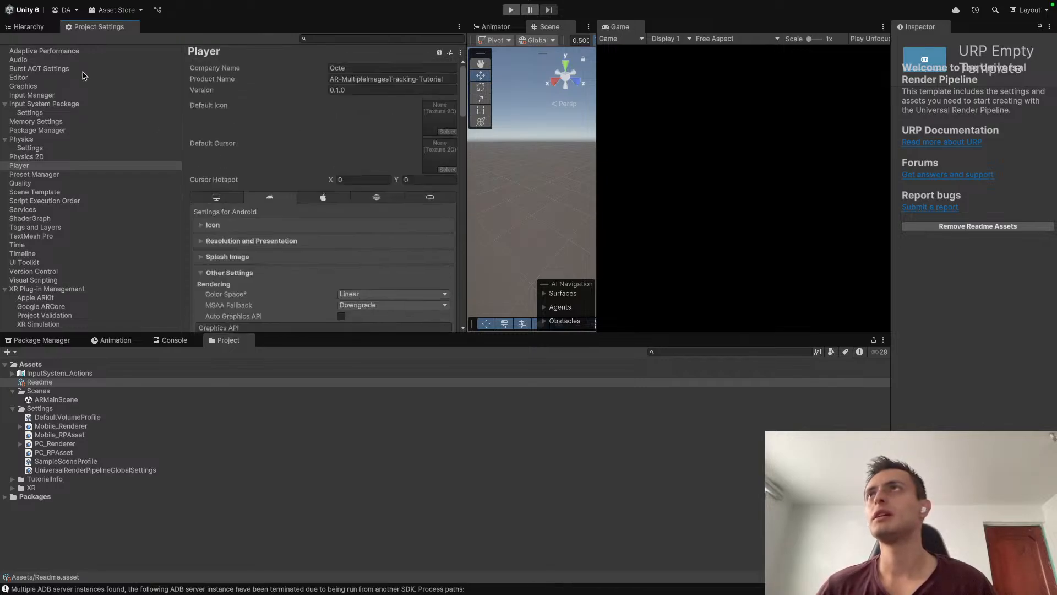
Step: Open the build profiles and switch the active platform from macOS to Android
{"action": "left_click", "coordinate": [66, 6]}
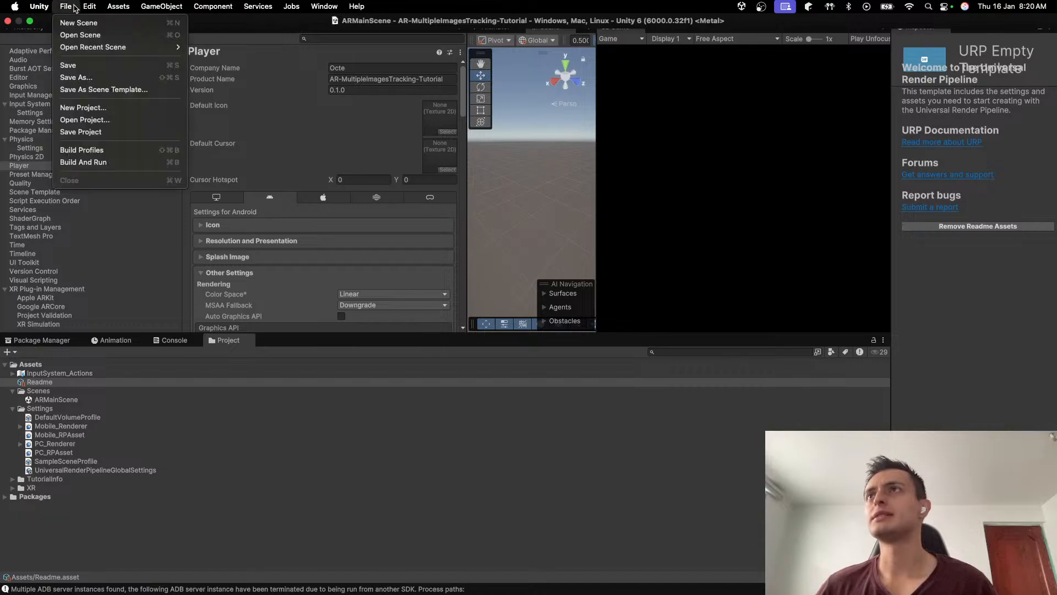
{"action": "left_click", "coordinate": [83, 153]}
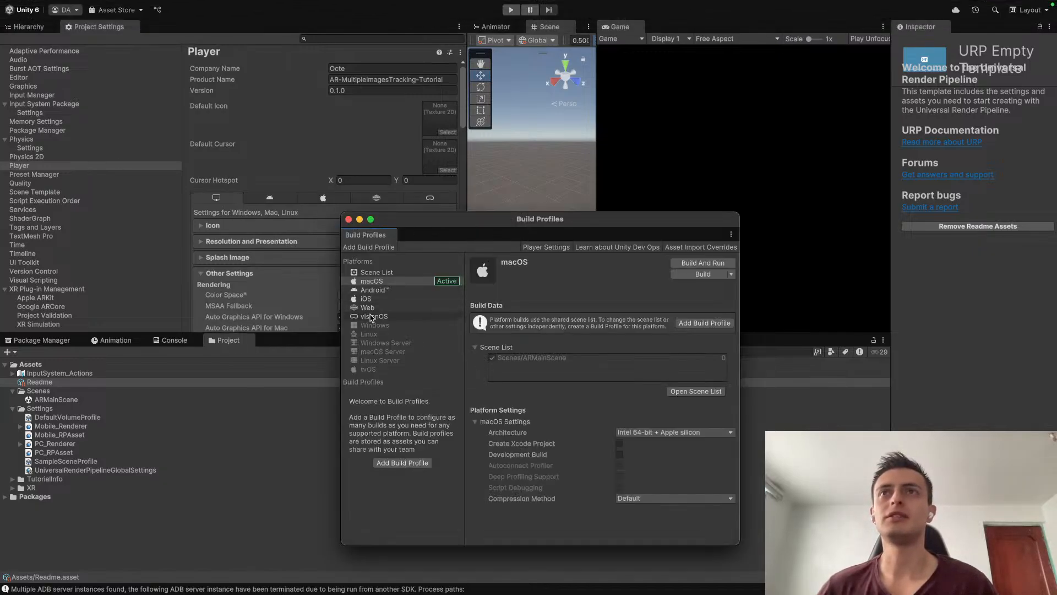
{"action": "left_click", "coordinate": [395, 282]}
{"action": "left_click", "coordinate": [396, 291]}
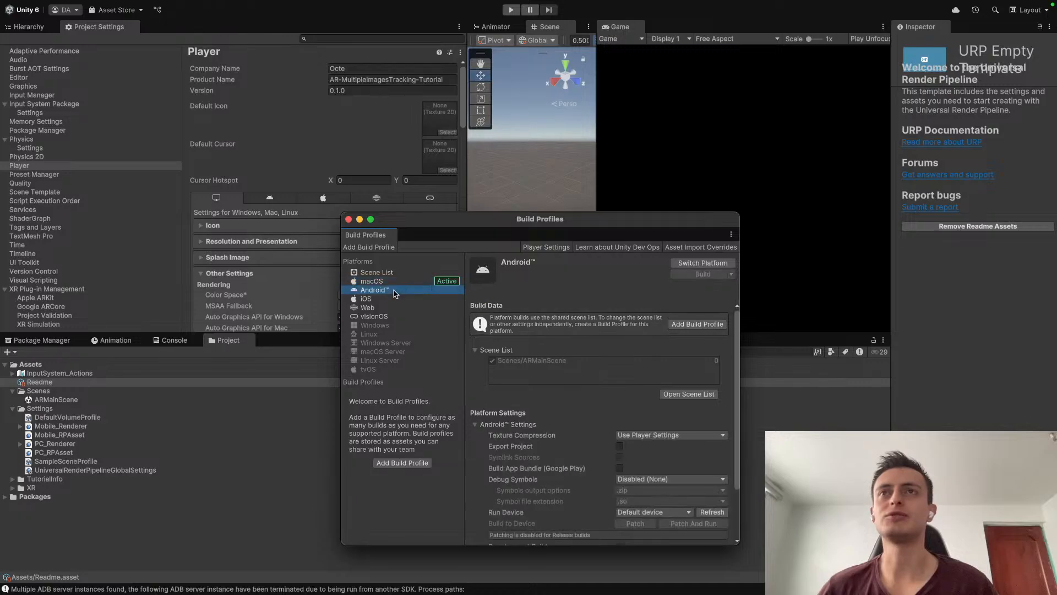
{"action": "left_click", "coordinate": [703, 263]}
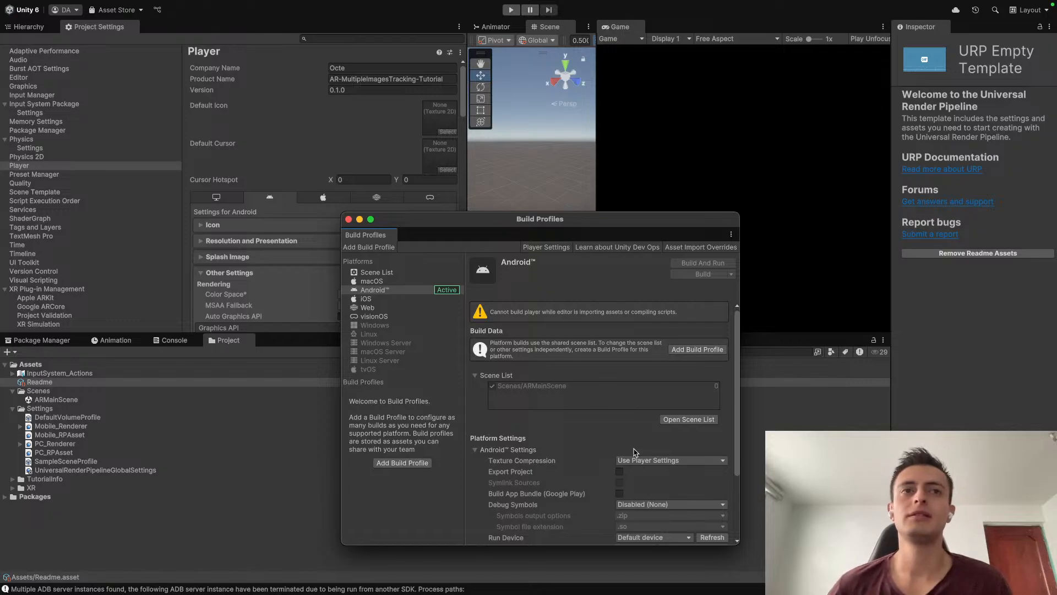
Step: Set the Run Device in the Android platform settings to the connected Motorola moto g84 5G
{"action": "scroll", "coordinate": [636, 450], "scroll_direction": "down", "scroll_amount": 3}
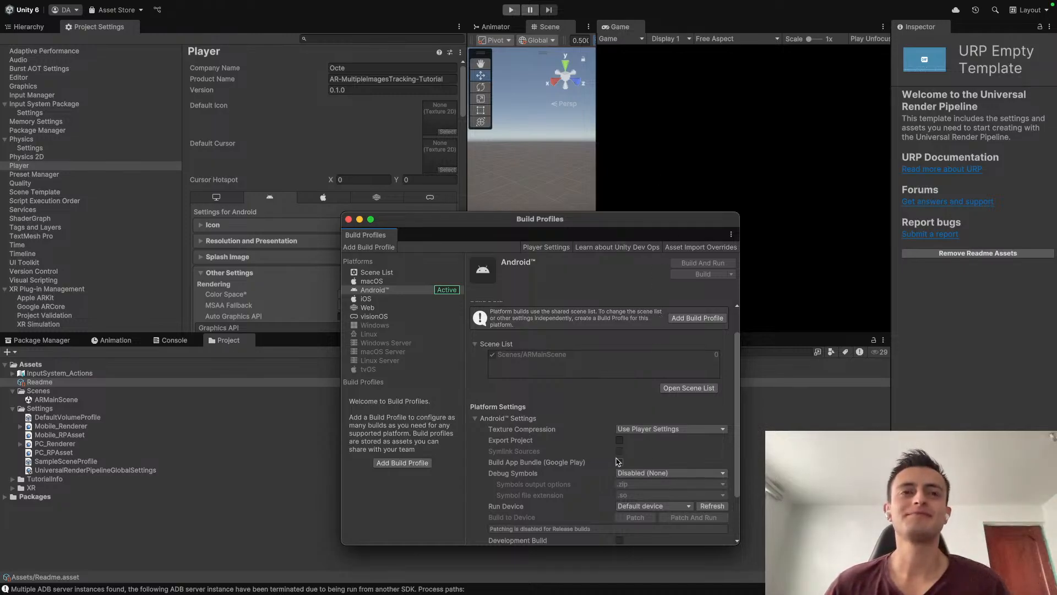
{"action": "scroll", "coordinate": [618, 462], "scroll_direction": "down", "scroll_amount": 1}
{"action": "left_click", "coordinate": [654, 484]}
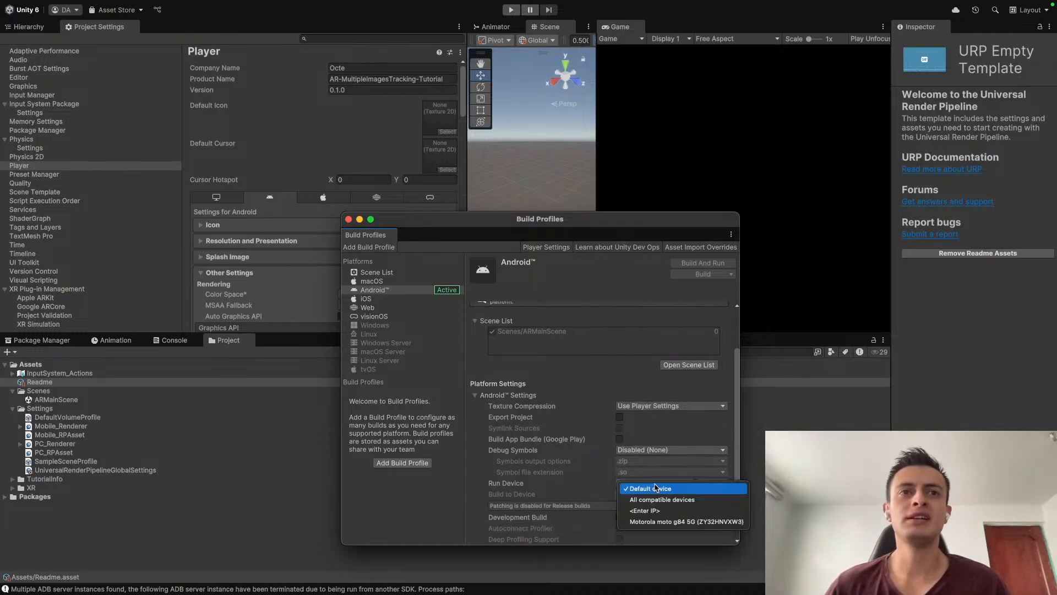
{"action": "left_click", "coordinate": [651, 521]}
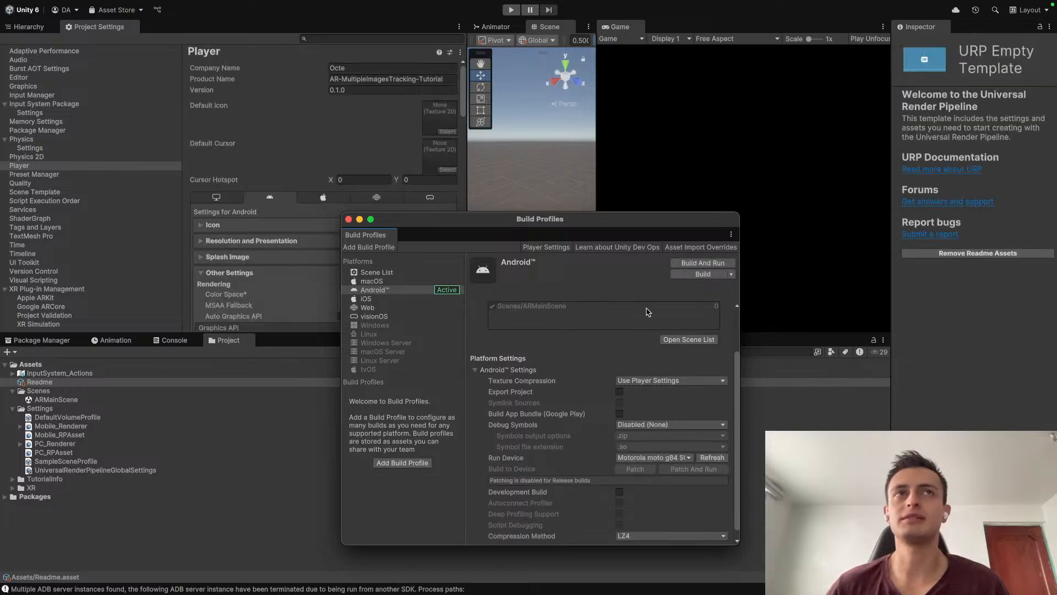
Step: Start Build And Run for Android and create a folder named Buils inside the AR-MultipleImagesTracking-Tutorial project folder
{"action": "left_click", "coordinate": [693, 264]}
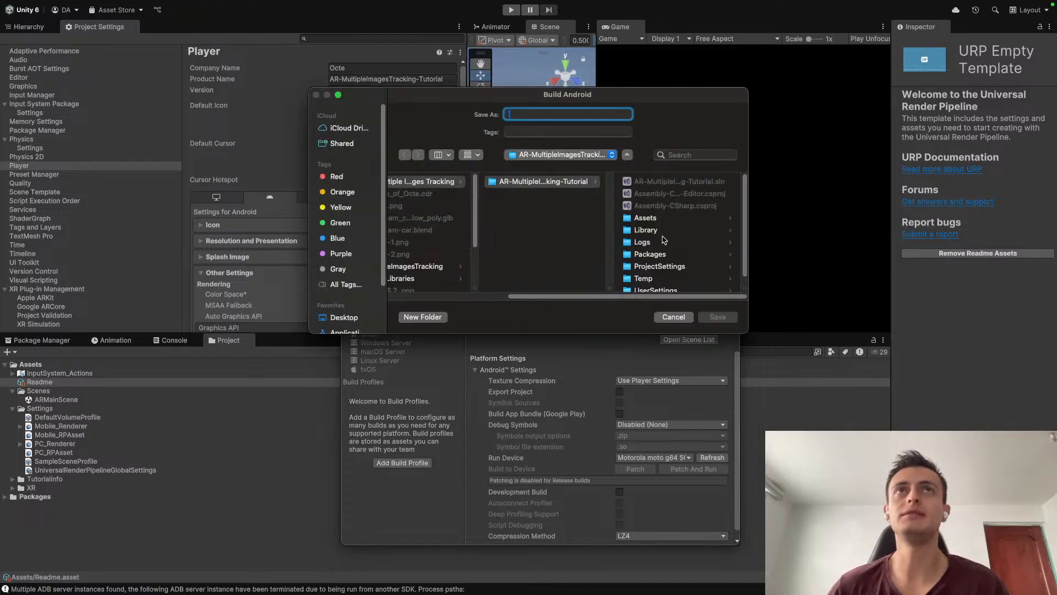
{"action": "left_click", "coordinate": [420, 318]}
{"action": "type", "text": "B"}
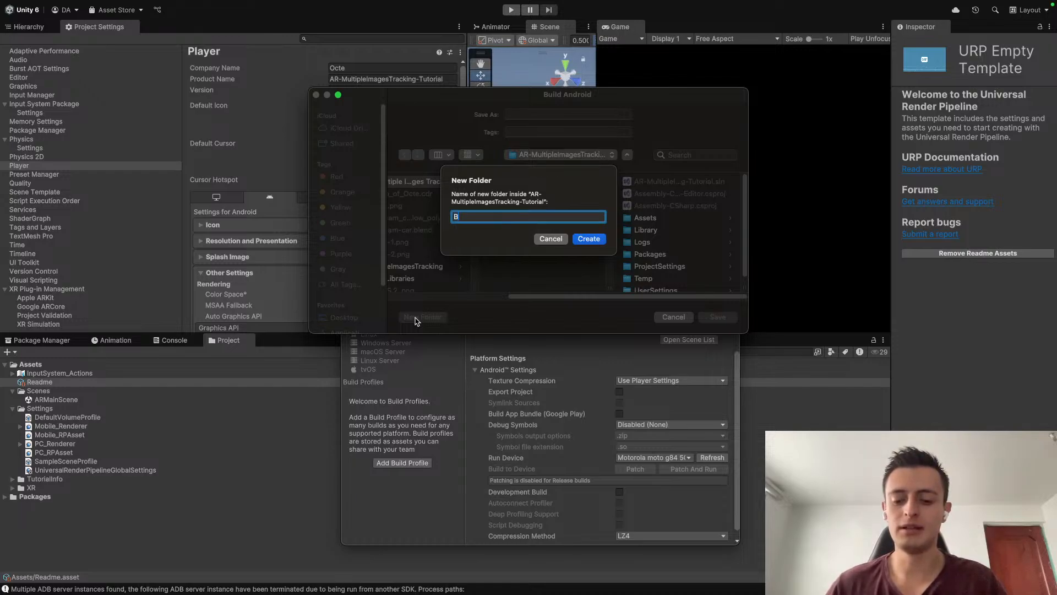
{"action": "type", "text": "uils"}
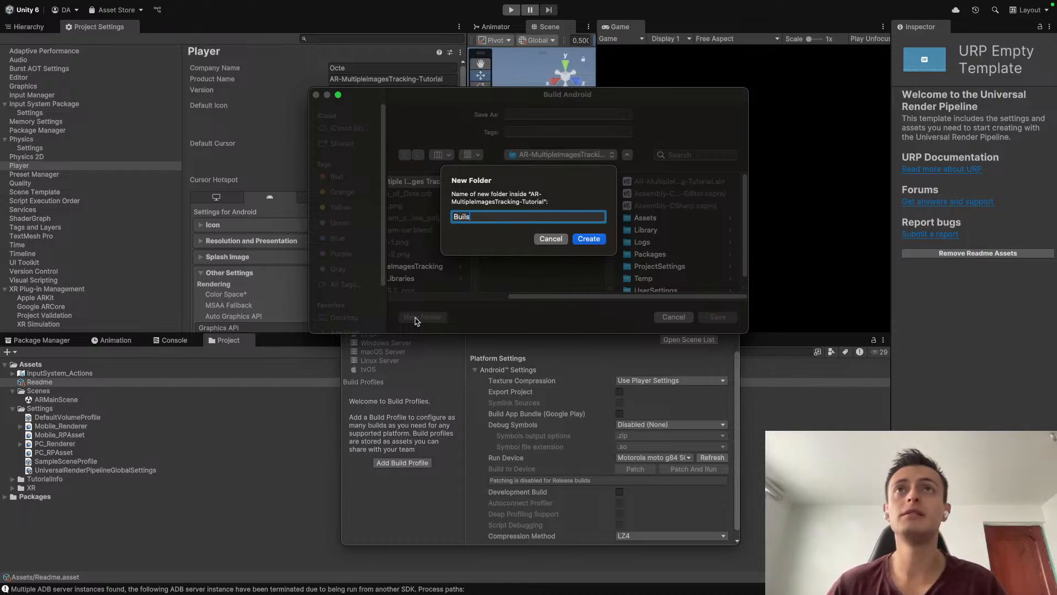
{"action": "key", "text": "Return"}
Step: Rename the new Buils folder to Build
{"action": "left_click", "coordinate": [525, 234]}
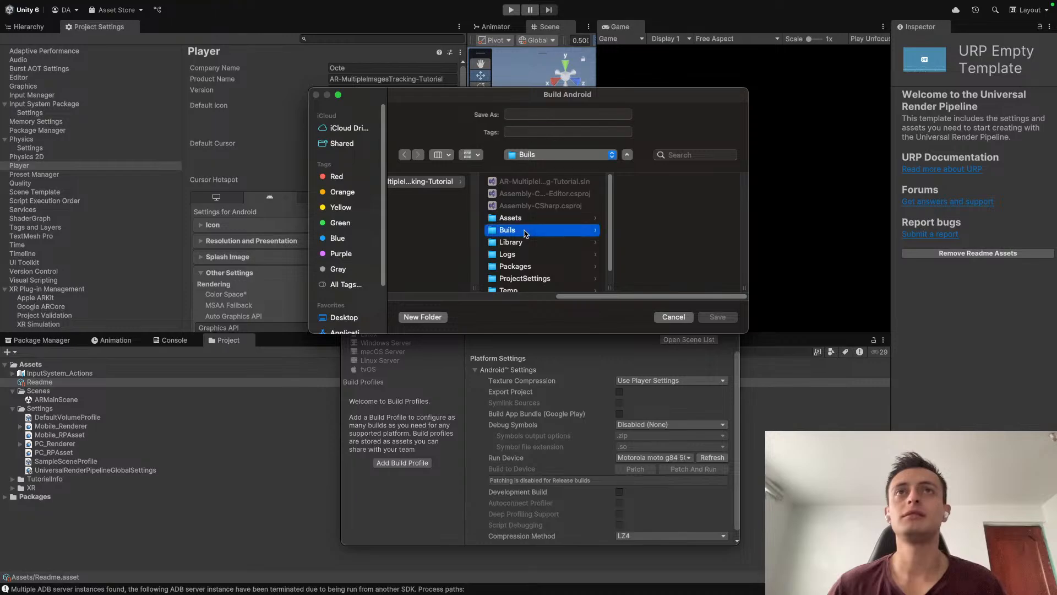
{"action": "right_click", "coordinate": [525, 234]}
{"action": "key", "text": "Down"}
{"action": "key", "text": "Return"}
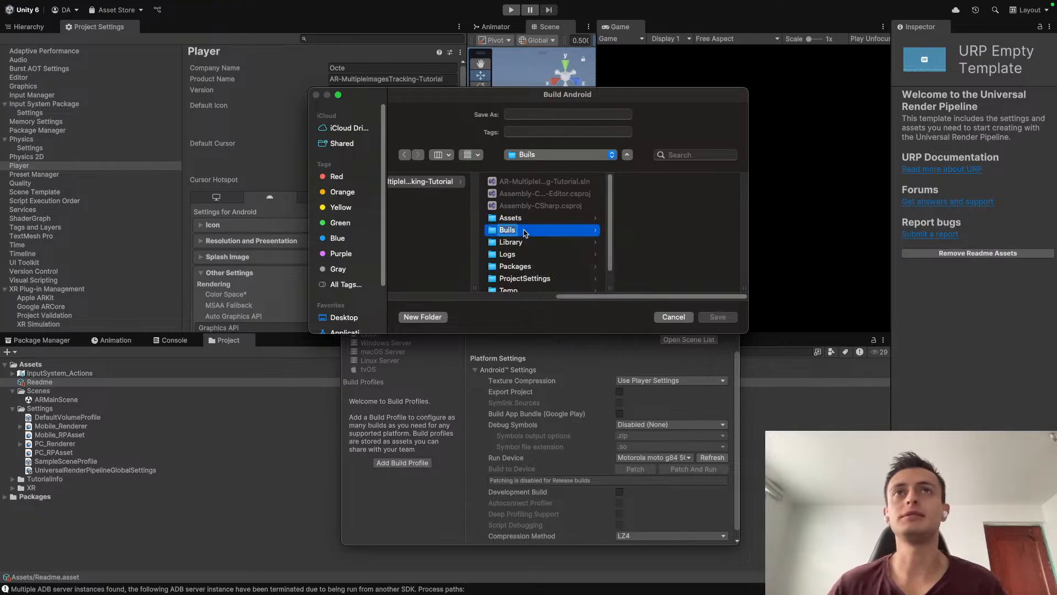
{"action": "key", "text": "BackSpace"}
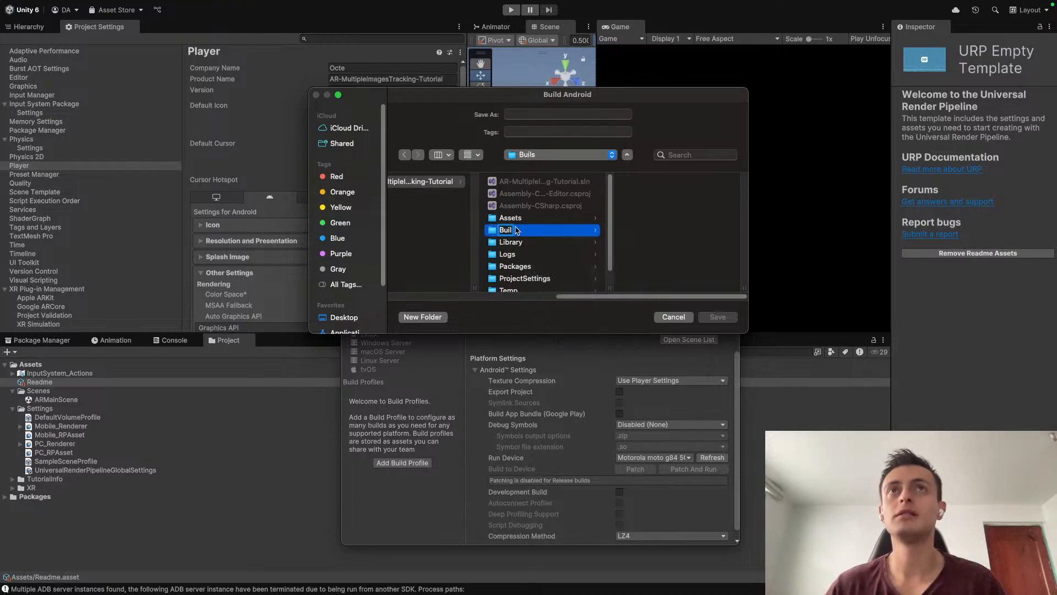
{"action": "type", "text": "d"}
{"action": "key", "text": "Return"}
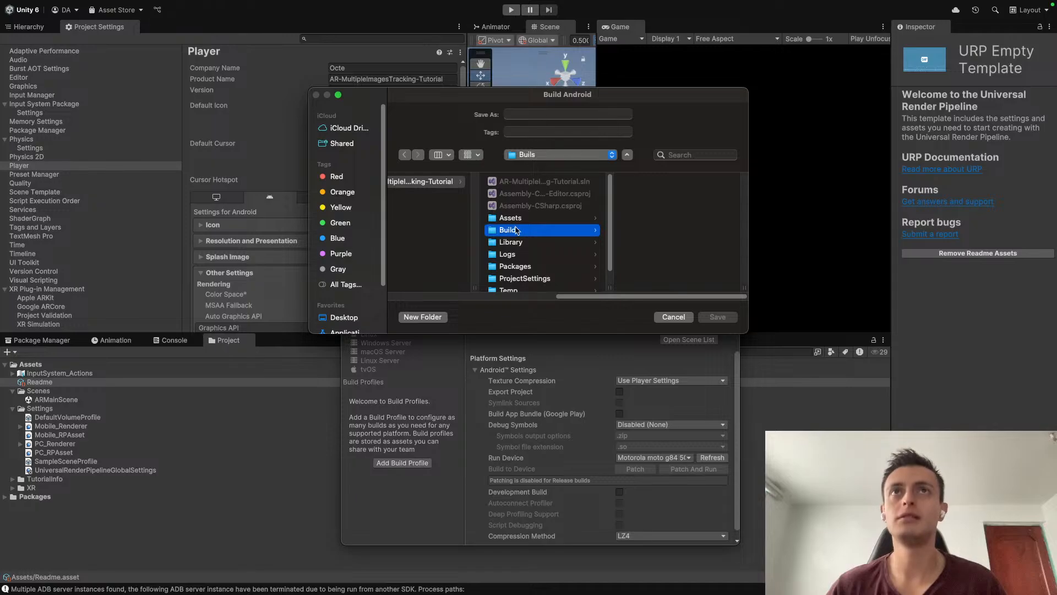
Step: Create a subfolder named AndroidBuildApp inside the Build folder
{"action": "right_click", "coordinate": [552, 234]}
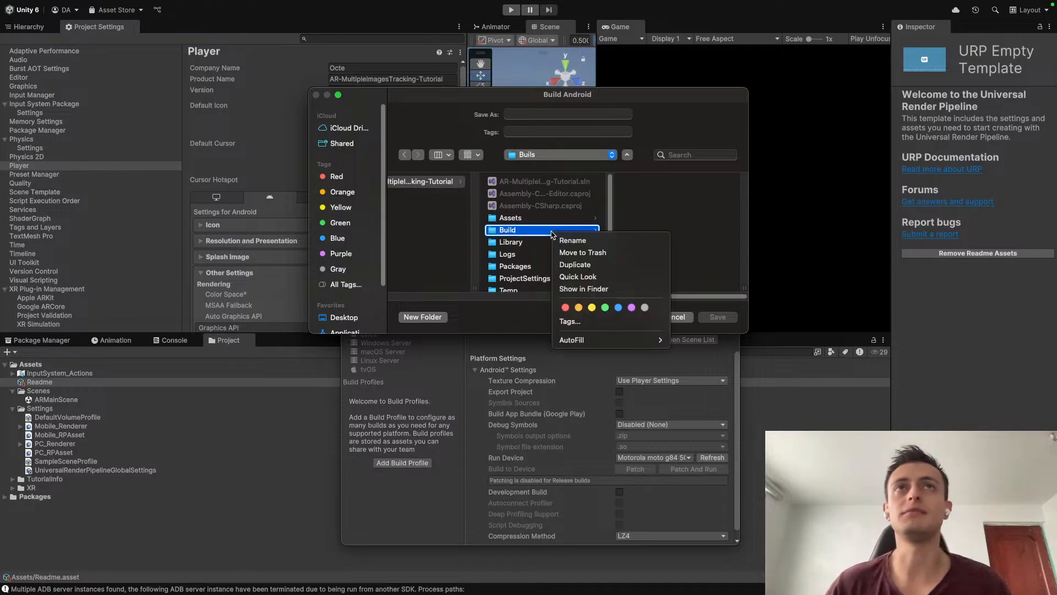
{"action": "left_click", "coordinate": [430, 314]}
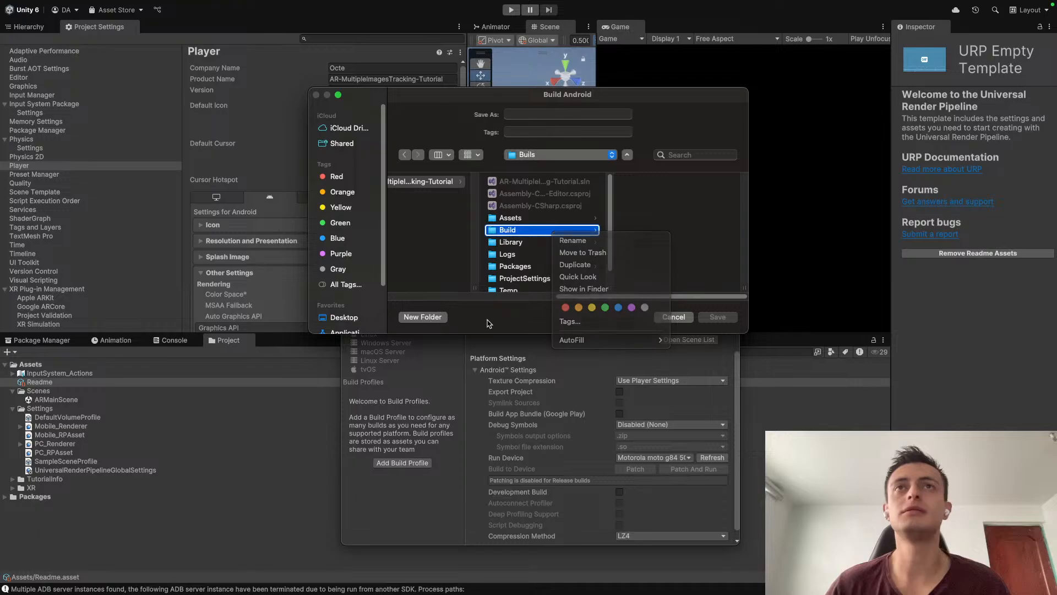
{"action": "left_click", "coordinate": [429, 317]}
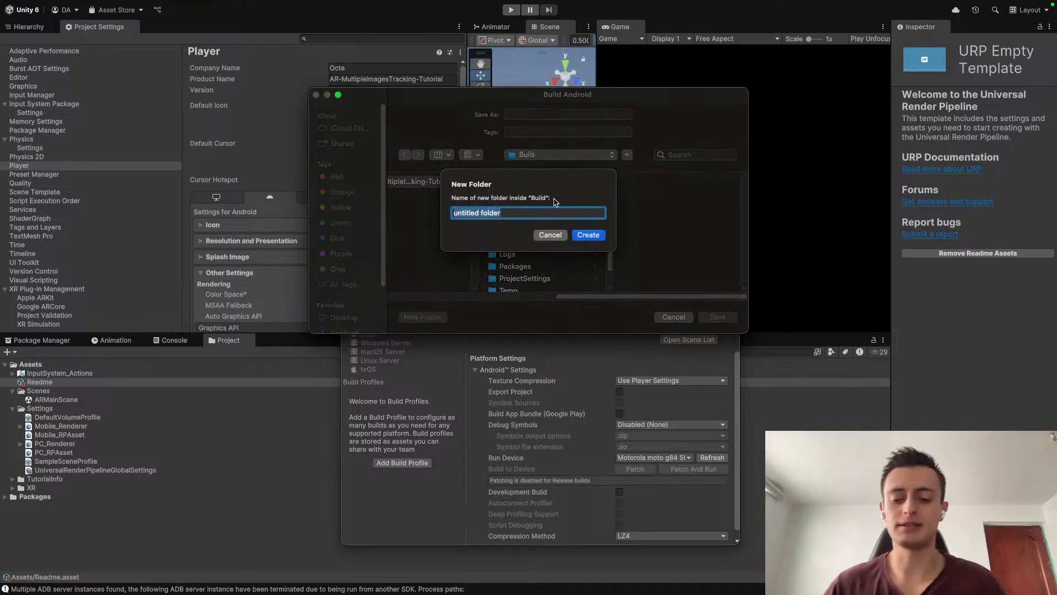
{"action": "type", "text": "A"}
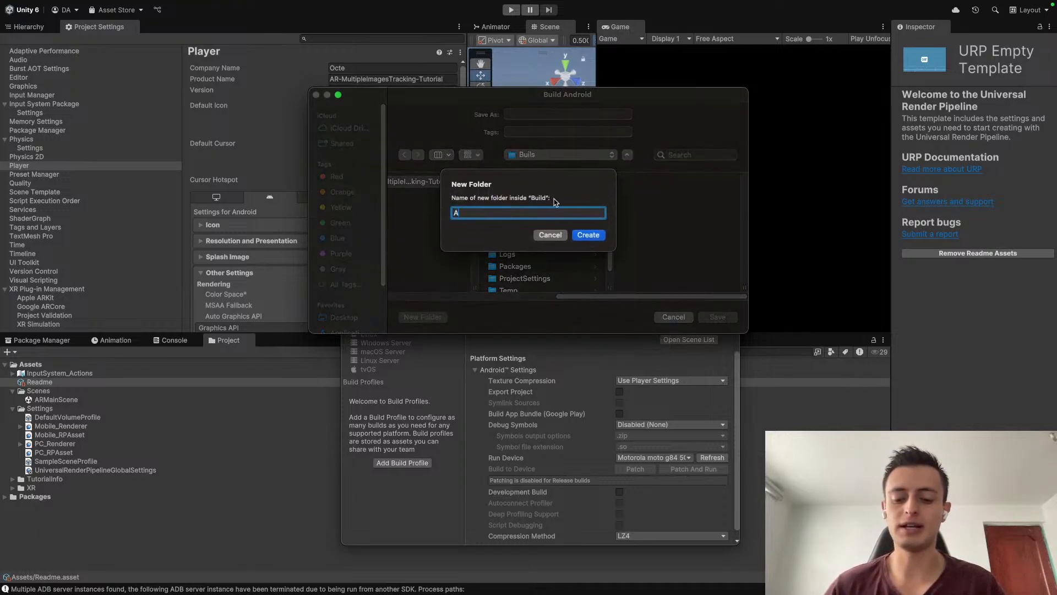
{"action": "type", "text": "ndroidBuildApp"}
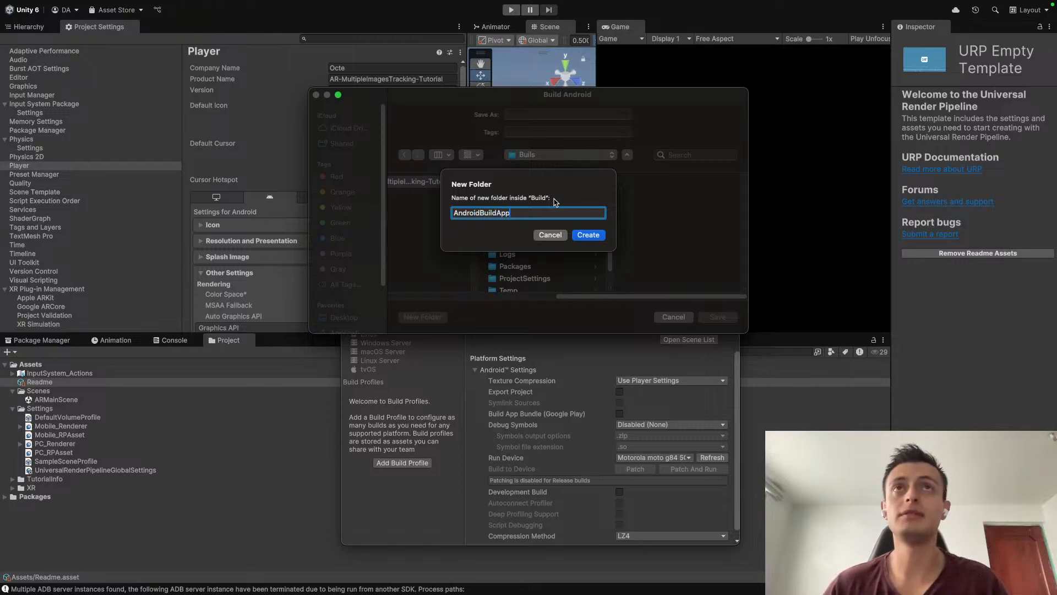
{"action": "key", "text": "Return"}
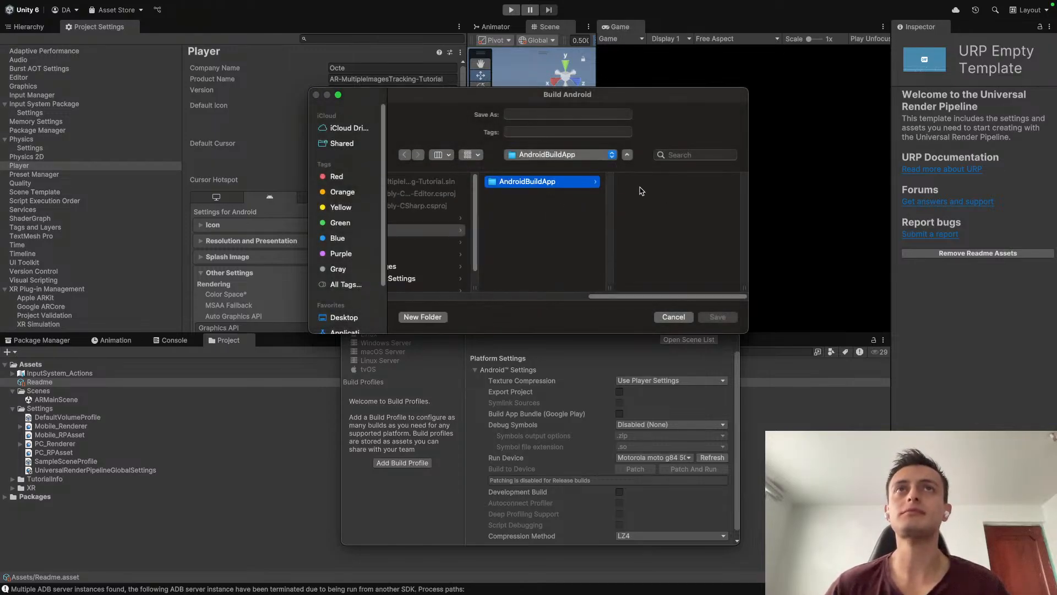
Step: Name the Android build AndroidApp and save it in the AndroidBuildApp folder to start building
{"action": "left_click", "coordinate": [577, 114]}
{"action": "type", "text": "A"}
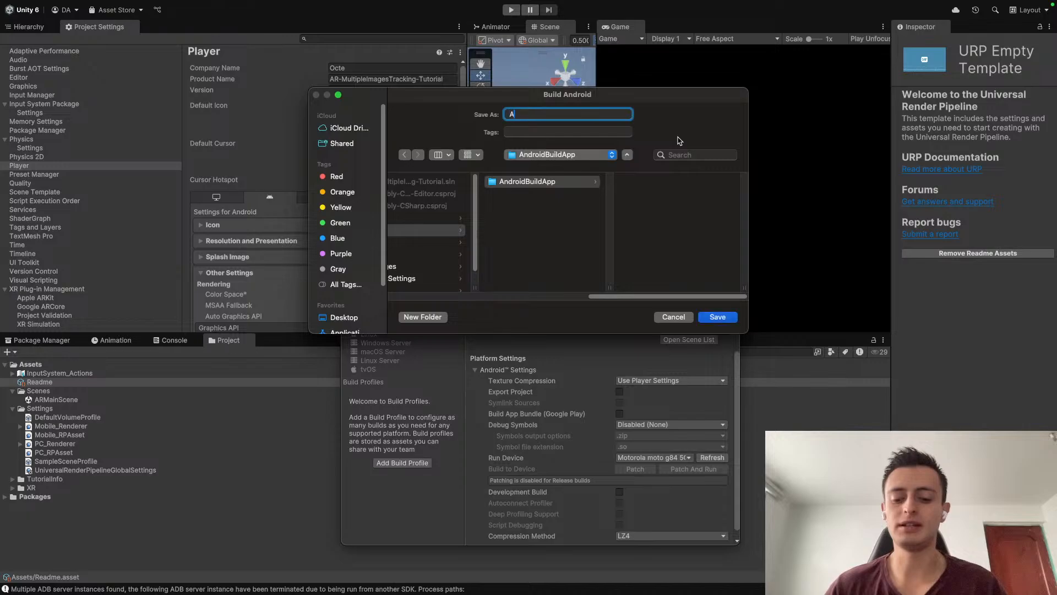
{"action": "type", "text": "ndroidApp"}
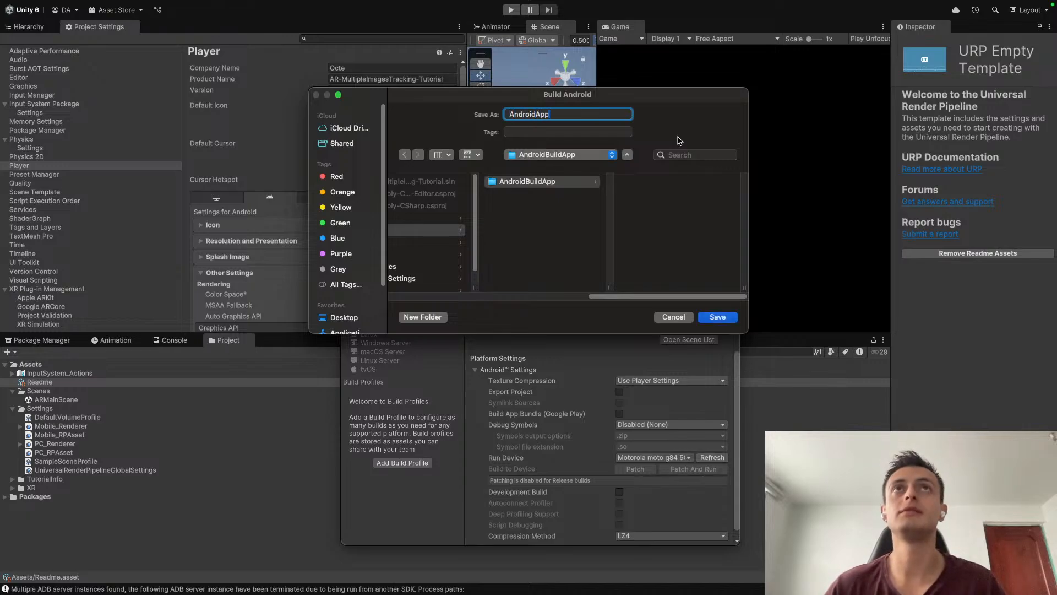
{"action": "left_click", "coordinate": [666, 217]}
{"action": "left_click", "coordinate": [718, 316]}
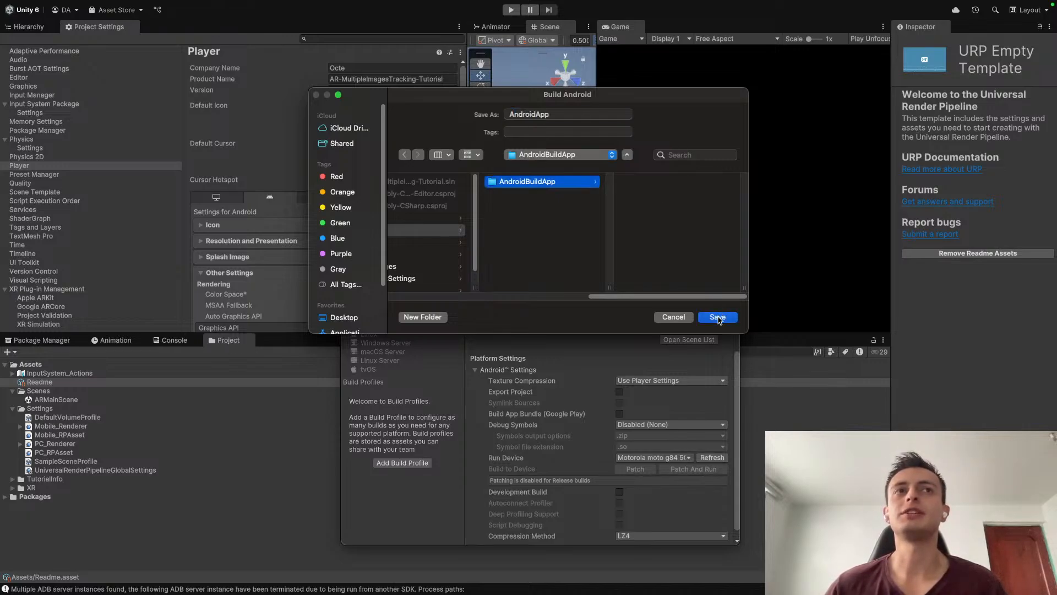
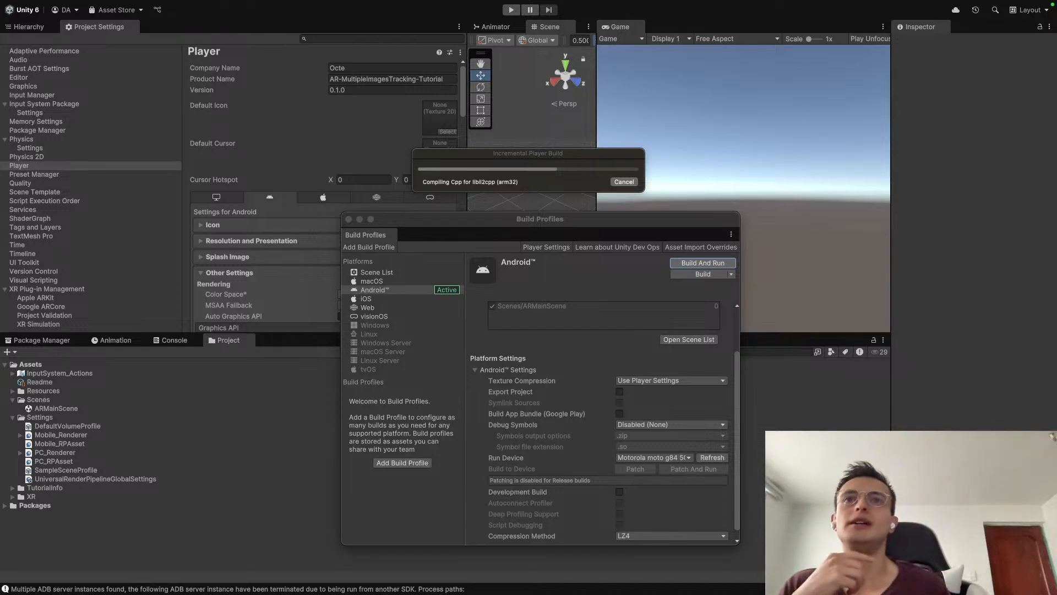
Step: Switch to the Fab page in the browser and examine the Mercedes-Benz G-Class model's wireframe and scene metrics in the 3D scene inspector
{"action": "key", "text": "ctrl+Right"}
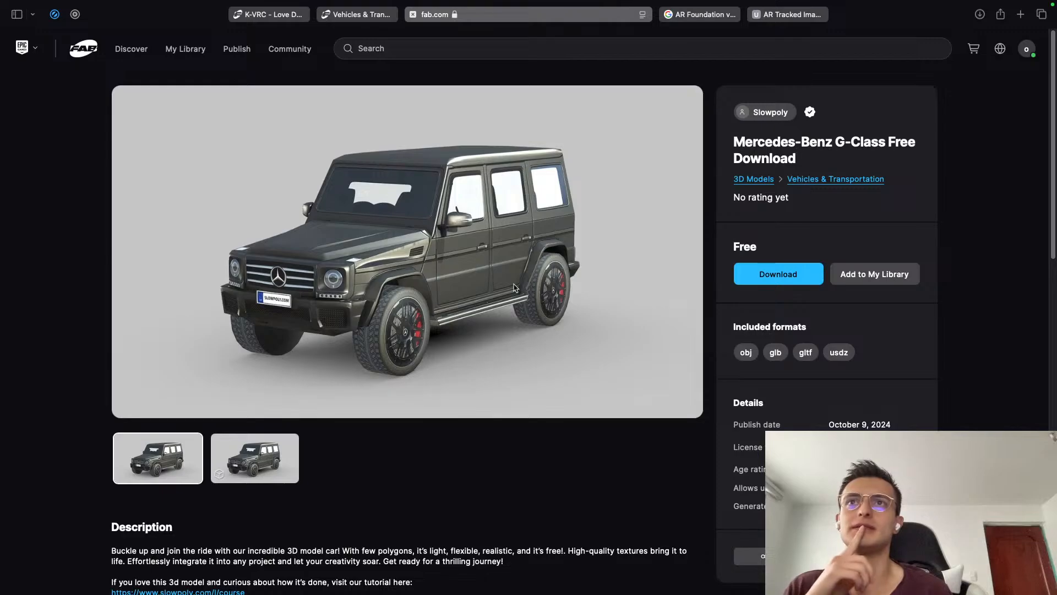
{"action": "left_click", "coordinate": [254, 457]}
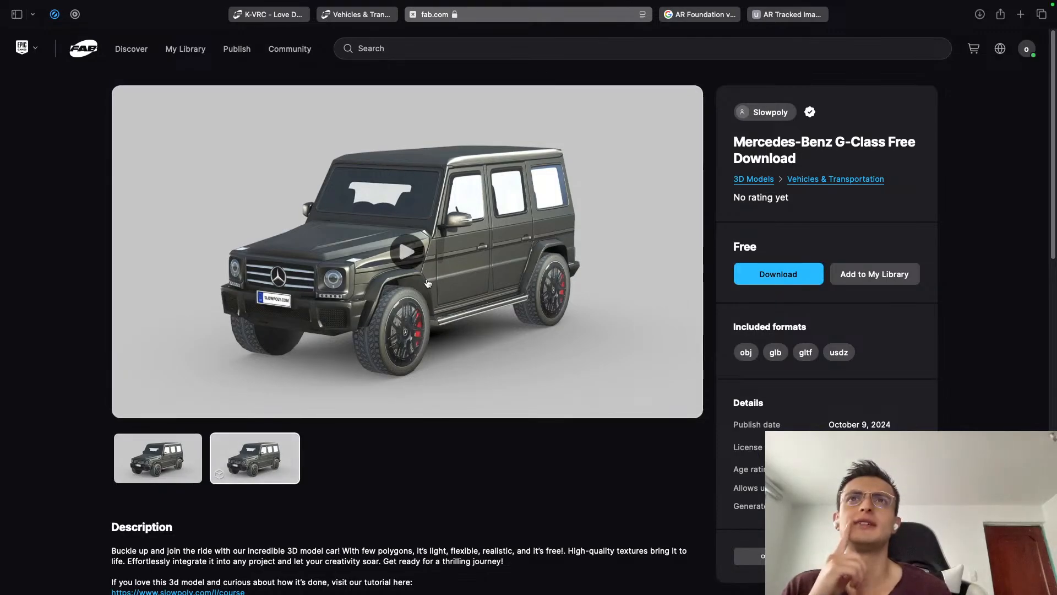
{"action": "left_click", "coordinate": [407, 252]}
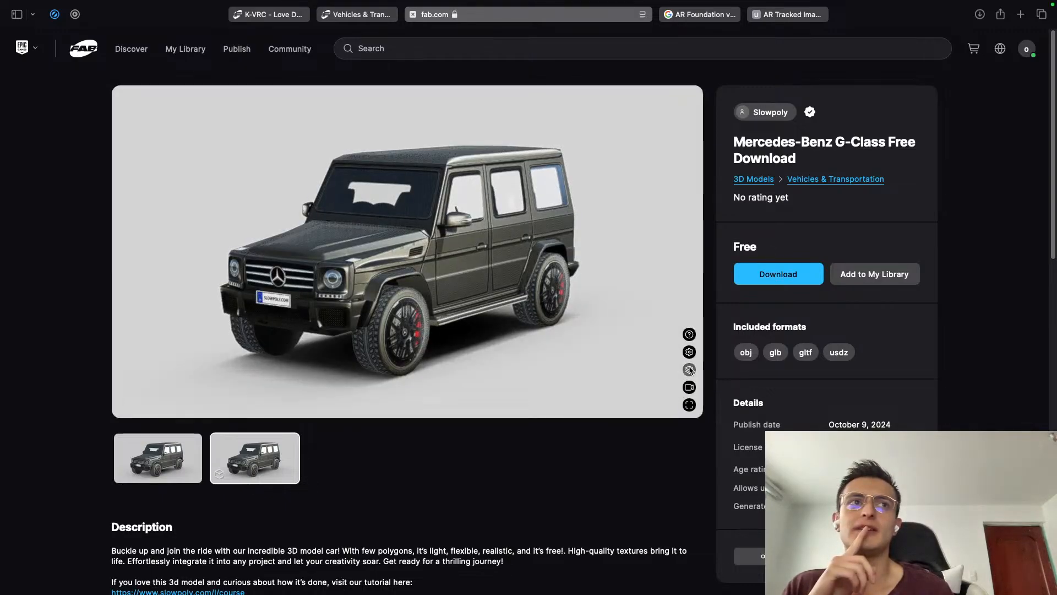
{"action": "left_click", "coordinate": [689, 370]}
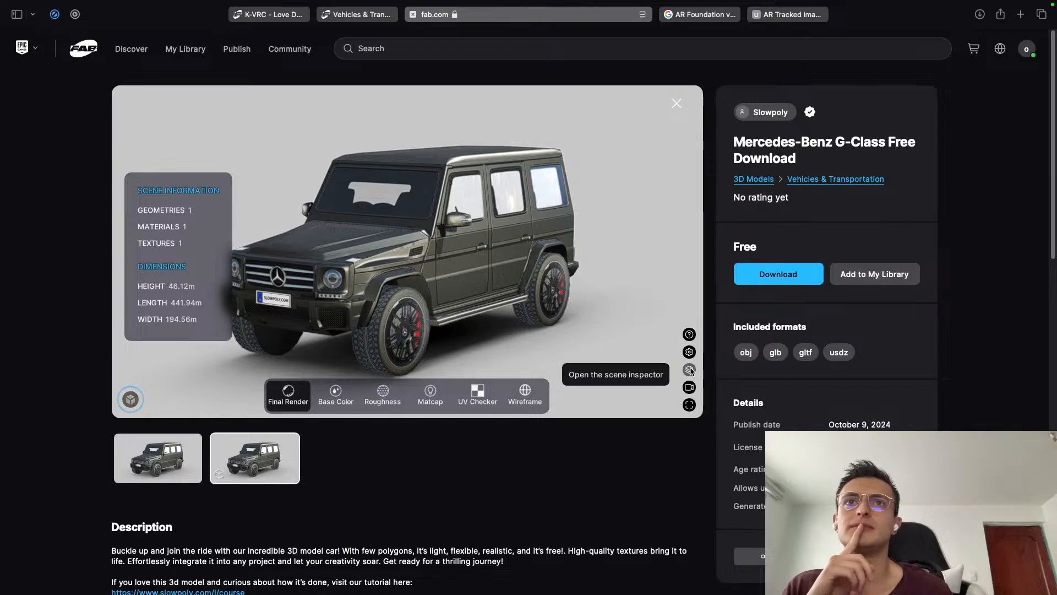
{"action": "left_click", "coordinate": [525, 393]}
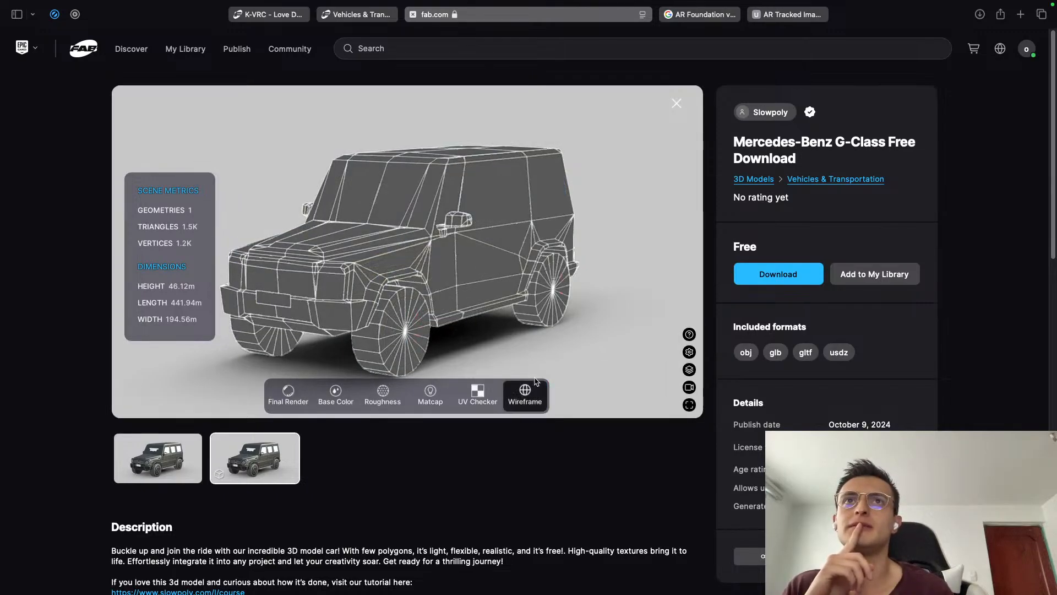
{"action": "left_click_drag", "start_coordinate": [320, 278], "coordinate": [389, 260]}
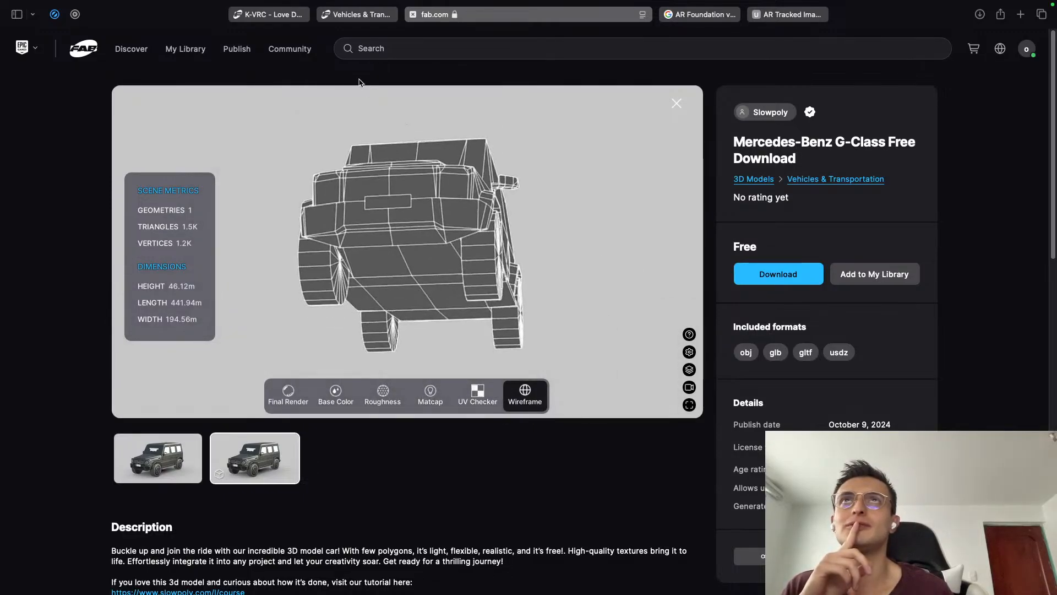
Step: Return to the free vehicle listing and open the Black car wreck product page in a new tab
{"action": "left_click", "coordinate": [356, 15]}
{"action": "scroll", "coordinate": [611, 308], "scroll_direction": "up", "scroll_amount": 6}
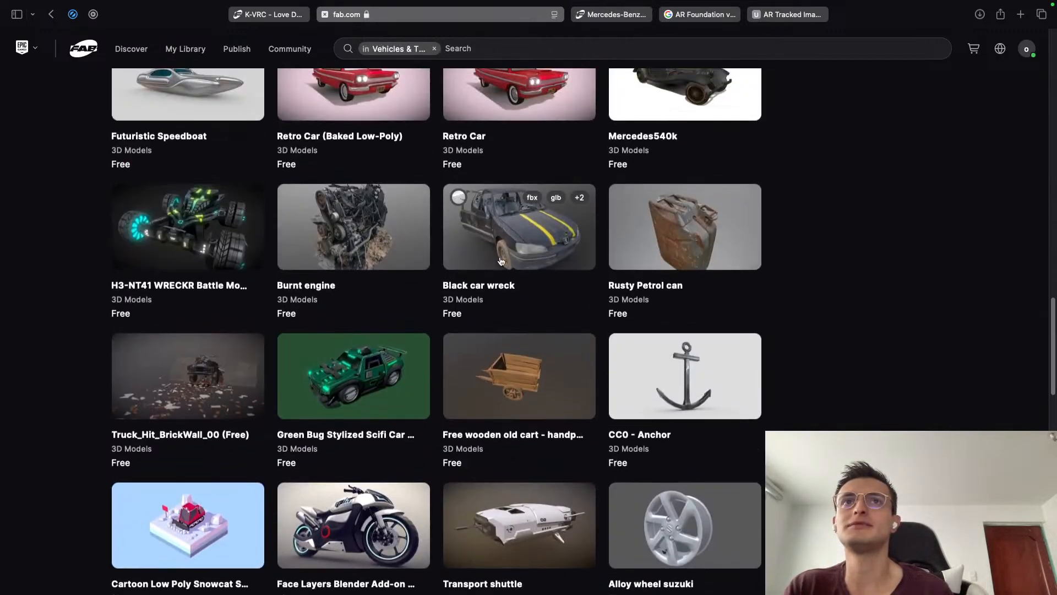
{"action": "right_click", "coordinate": [501, 261]}
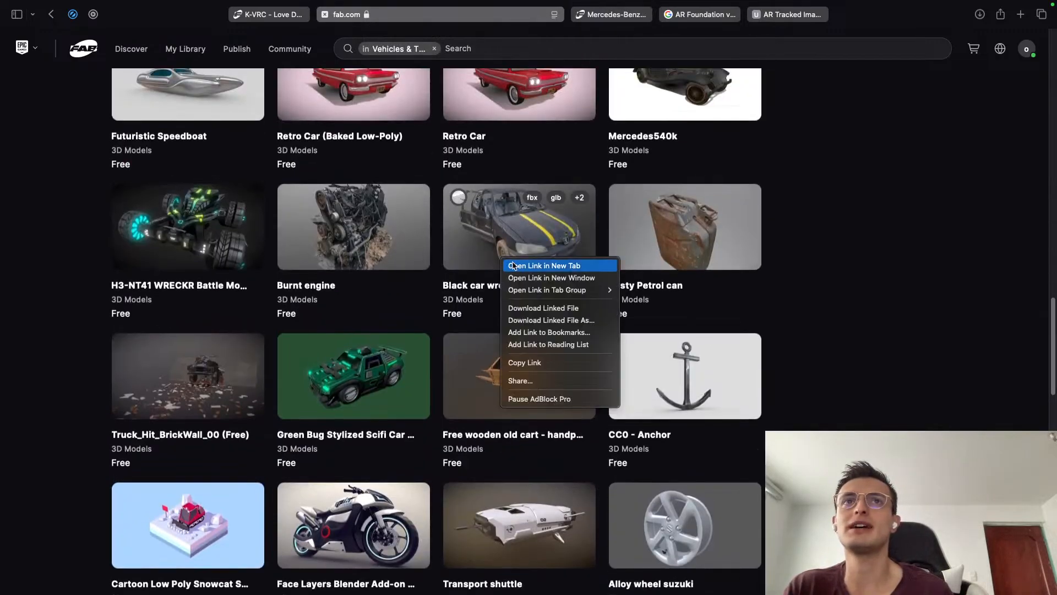
{"action": "left_click", "coordinate": [523, 267]}
Step: Browse the free Vehicles & Transportation listing for further candidate 3D models
{"action": "scroll", "coordinate": [485, 382], "scroll_direction": "up", "scroll_amount": 5}
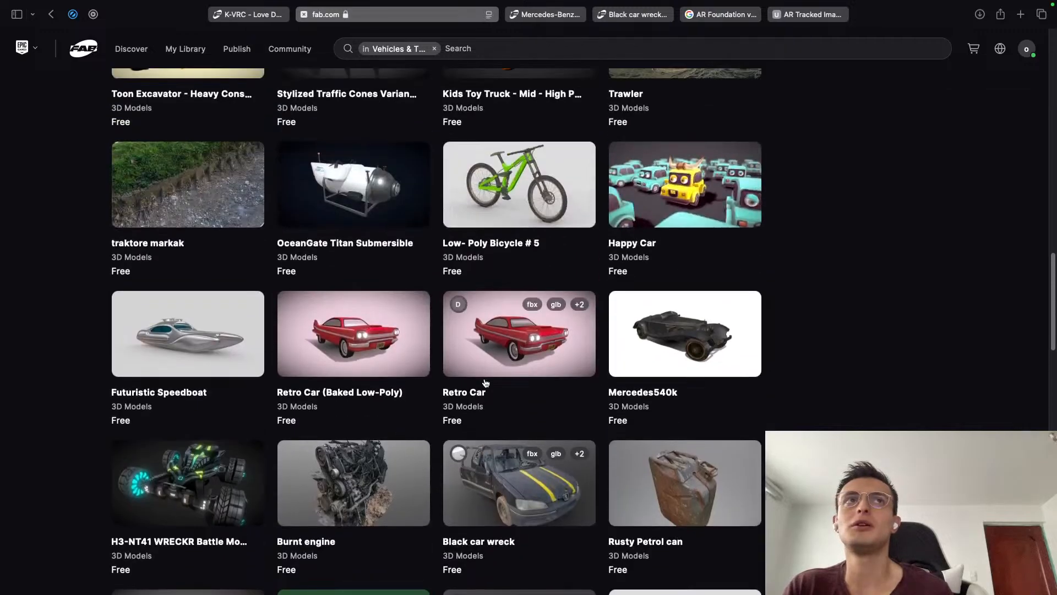
{"action": "scroll", "coordinate": [485, 383], "scroll_direction": "down", "scroll_amount": 12}
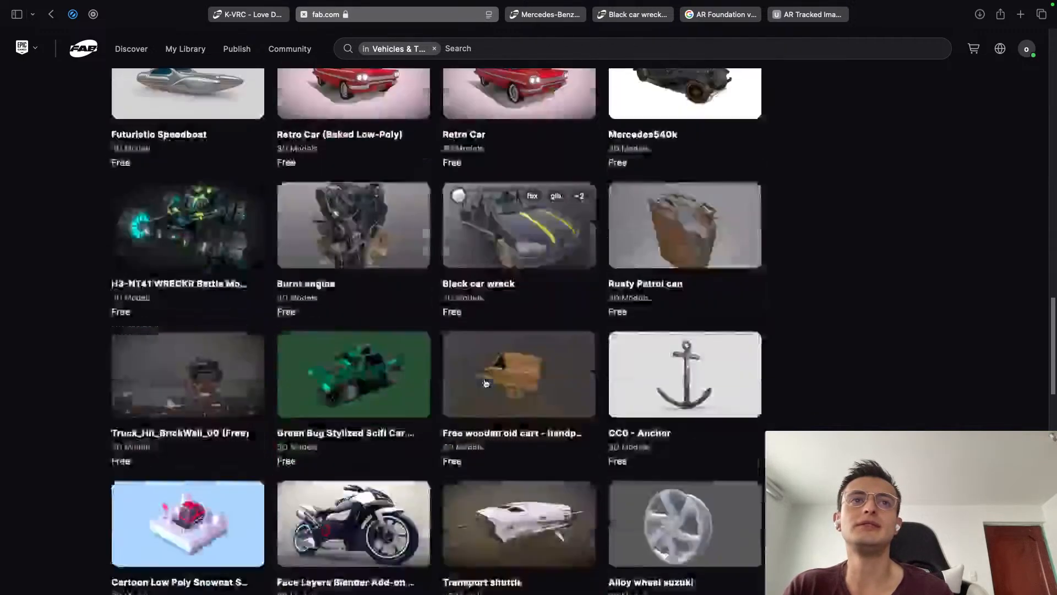
{"action": "scroll", "coordinate": [485, 382], "scroll_direction": "down", "scroll_amount": 3}
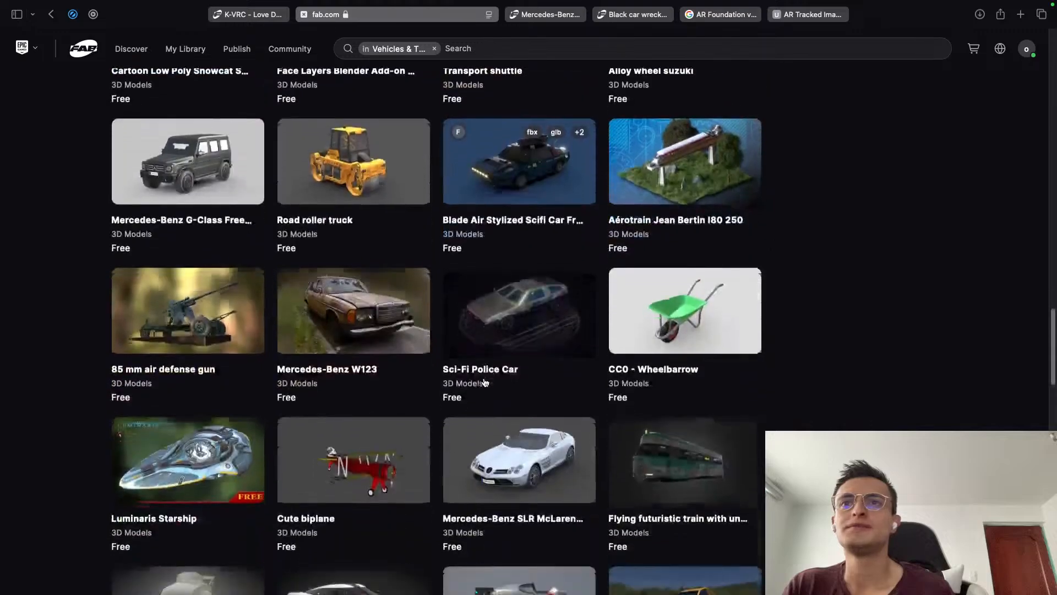
{"action": "scroll", "coordinate": [485, 383], "scroll_direction": "down", "scroll_amount": 5}
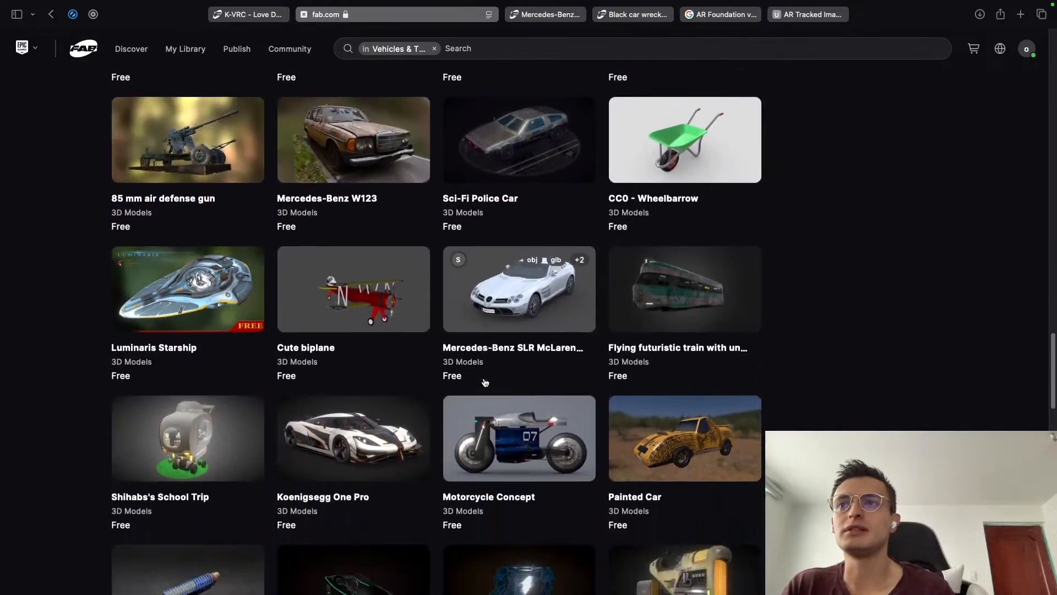
{"action": "scroll", "coordinate": [485, 383], "scroll_direction": "down", "scroll_amount": 4}
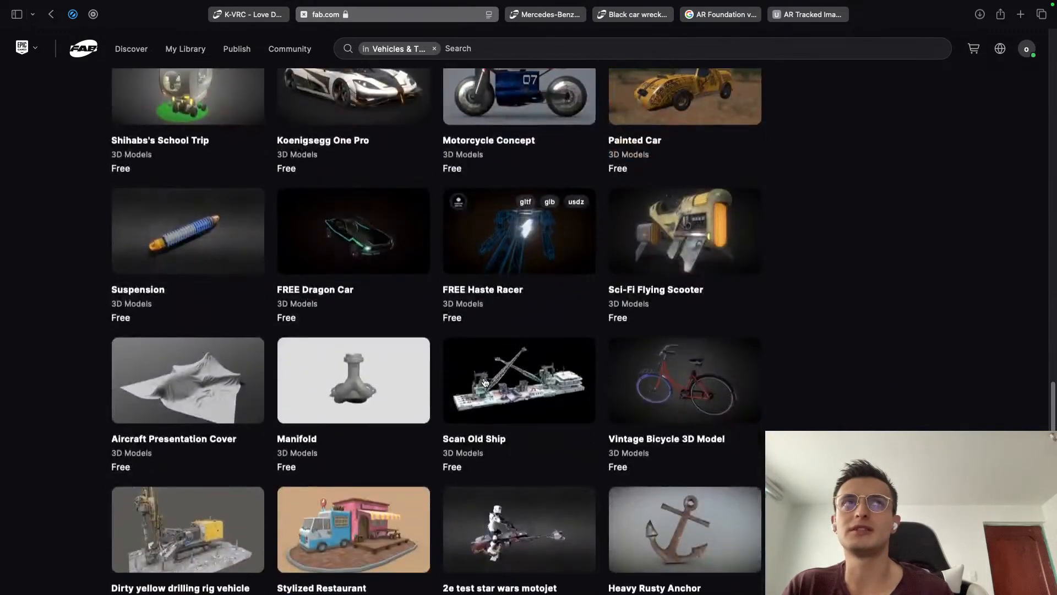
{"action": "scroll", "coordinate": [322, 157], "scroll_direction": "up", "scroll_amount": 2}
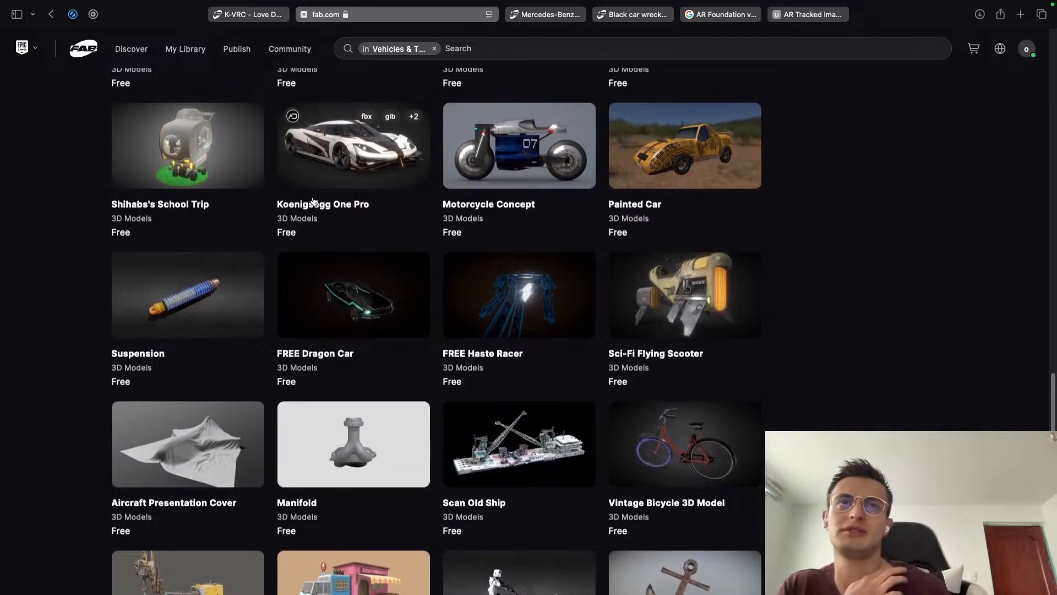
{"action": "scroll", "coordinate": [517, 368], "scroll_direction": "down", "scroll_amount": 1}
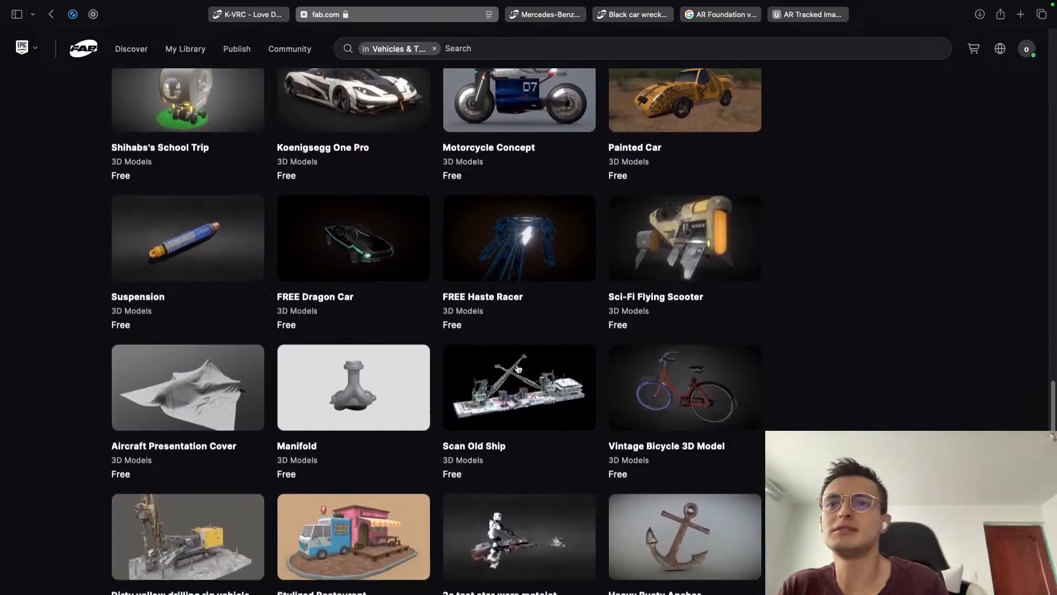
{"action": "scroll", "coordinate": [517, 368], "scroll_direction": "down", "scroll_amount": 1}
{"action": "scroll", "coordinate": [518, 368], "scroll_direction": "down", "scroll_amount": 4}
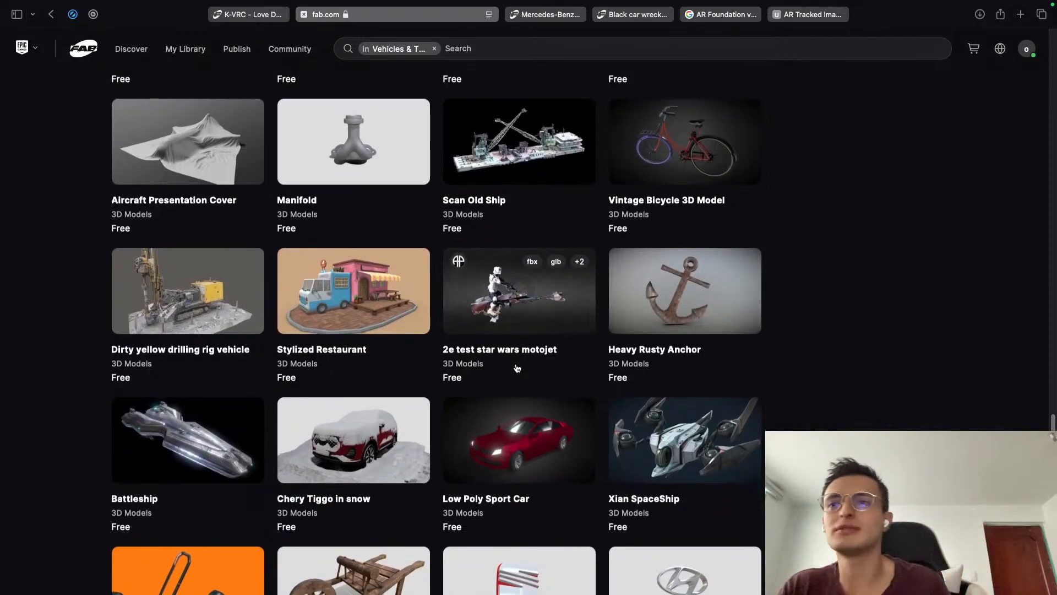
{"action": "scroll", "coordinate": [518, 368], "scroll_direction": "down", "scroll_amount": 1}
{"action": "scroll", "coordinate": [518, 368], "scroll_direction": "down", "scroll_amount": 7}
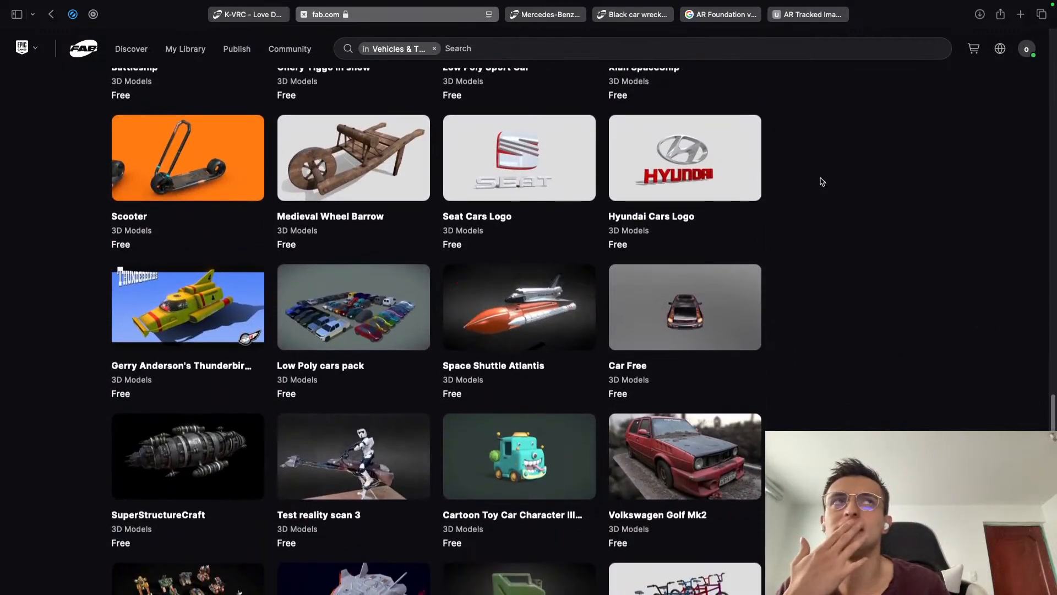
Step: Switch to the Black car wreck product page and examine the model's wireframe and scene metrics in the 3D inspector
{"action": "left_click", "coordinate": [813, 16]}
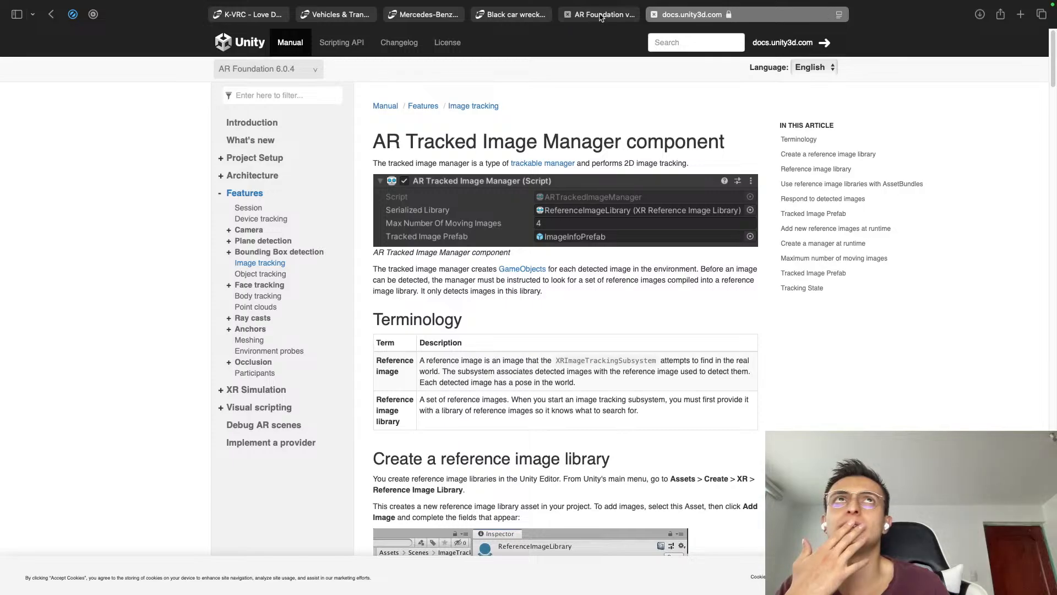
{"action": "left_click", "coordinate": [516, 14]}
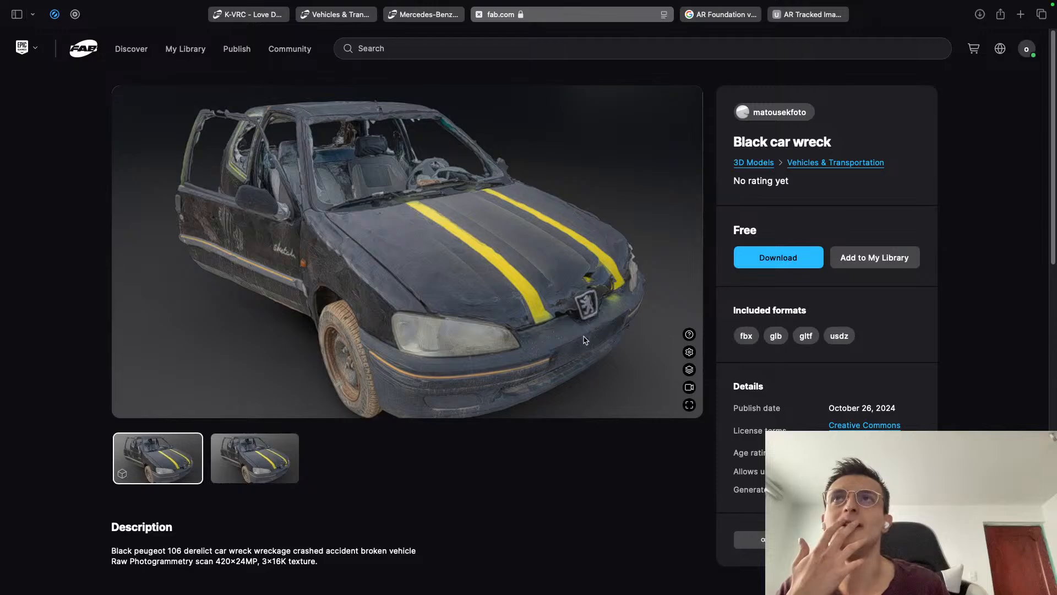
{"action": "left_click", "coordinate": [690, 369]}
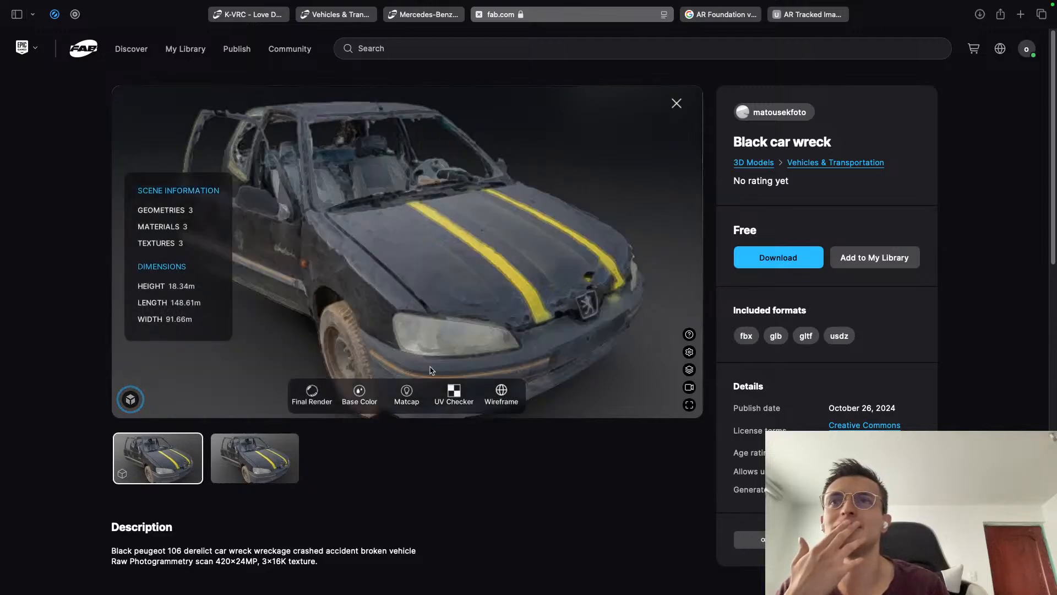
{"action": "left_click", "coordinate": [502, 395]}
{"action": "left_click_drag", "start_coordinate": [432, 355], "coordinate": [323, 324]}
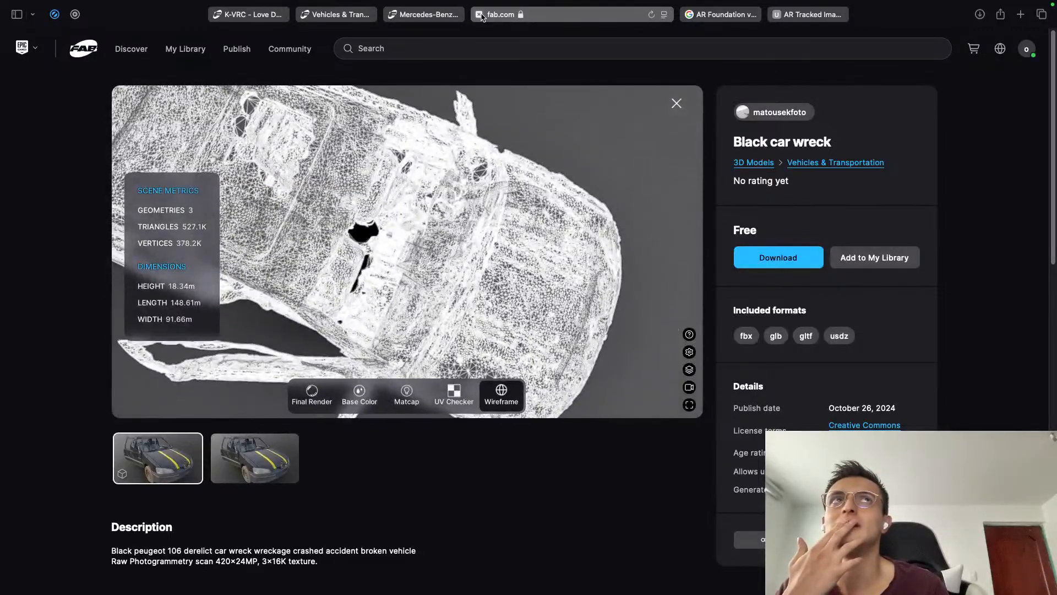
Step: Close the Black car wreck and Mercedes-Benz G-Class product pages and return to the free vehicle listing
{"action": "left_click", "coordinate": [479, 13]}
{"action": "left_click", "coordinate": [479, 15]}
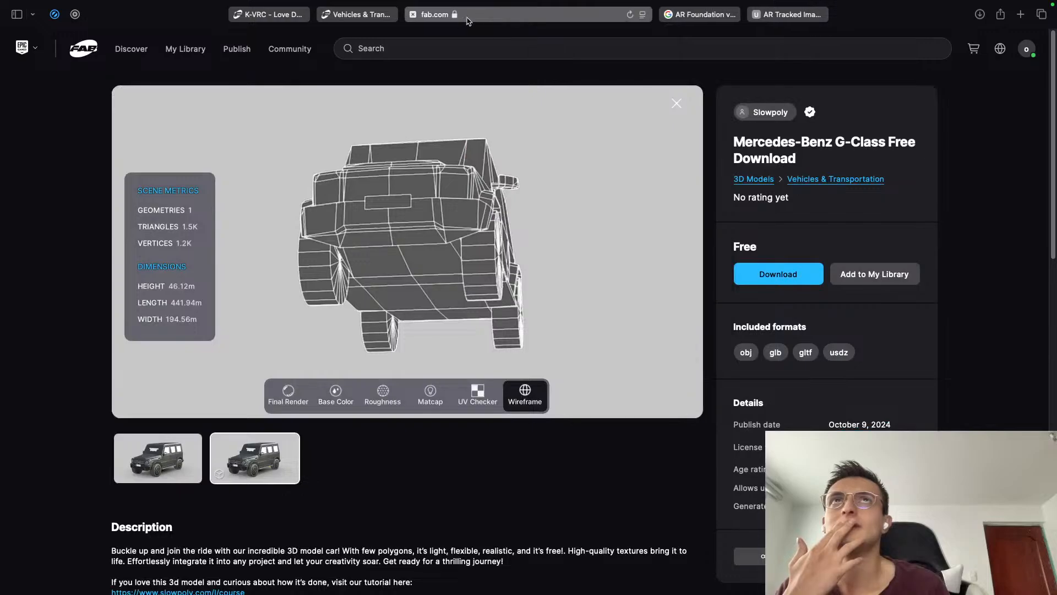
{"action": "left_click_drag", "start_coordinate": [471, 226], "coordinate": [475, 113]}
{"action": "left_click", "coordinate": [412, 15]}
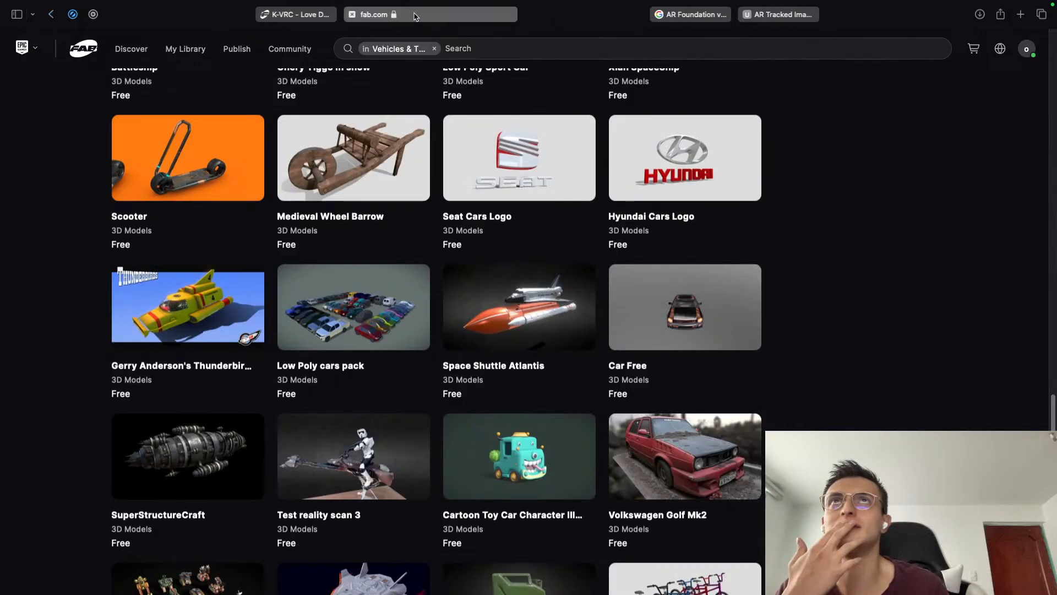
Step: Find the Camping in 2174 model further along the free vehicle listing and open its product page
{"action": "scroll", "coordinate": [514, 375], "scroll_direction": "down", "scroll_amount": 15}
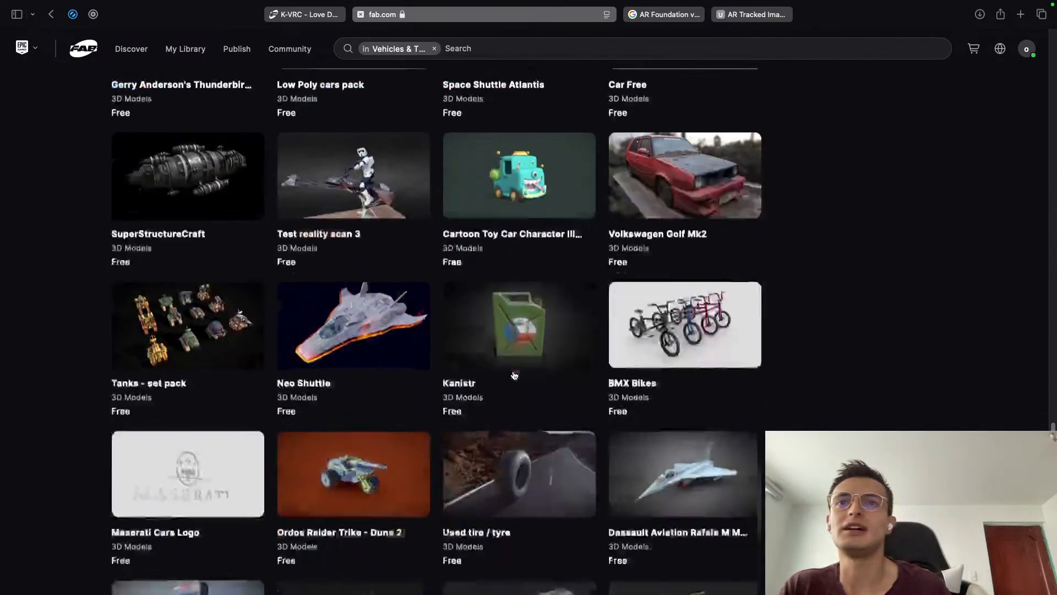
{"action": "scroll", "coordinate": [514, 375], "scroll_direction": "down", "scroll_amount": 1}
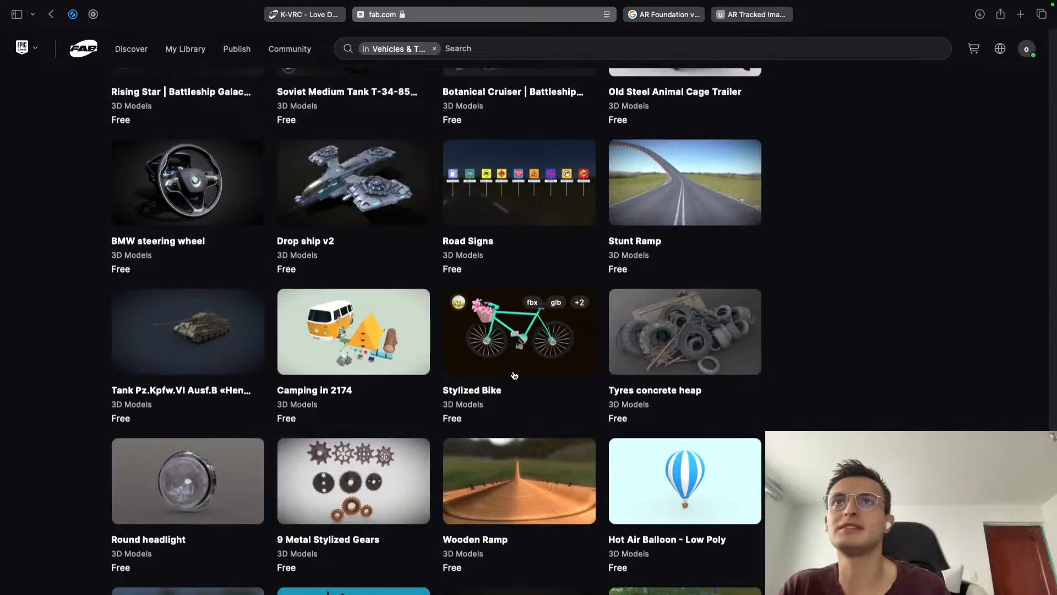
{"action": "left_click", "coordinate": [341, 345]}
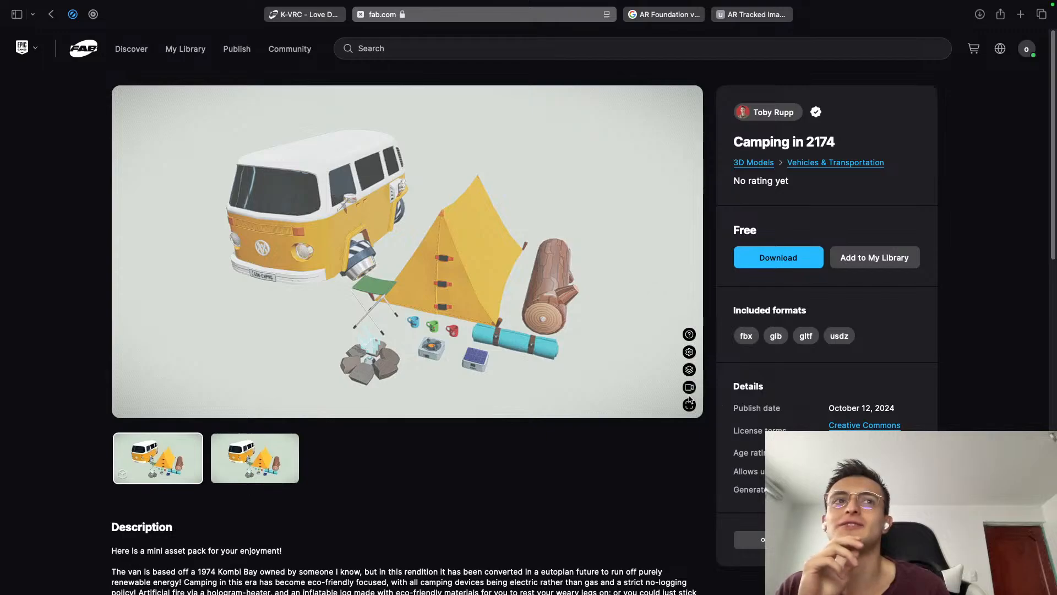
Step: Inspect the Camping in 2174 model's wireframe and scene metrics in the 3D viewer, and add the model to My Library
{"action": "left_click", "coordinate": [691, 371]}
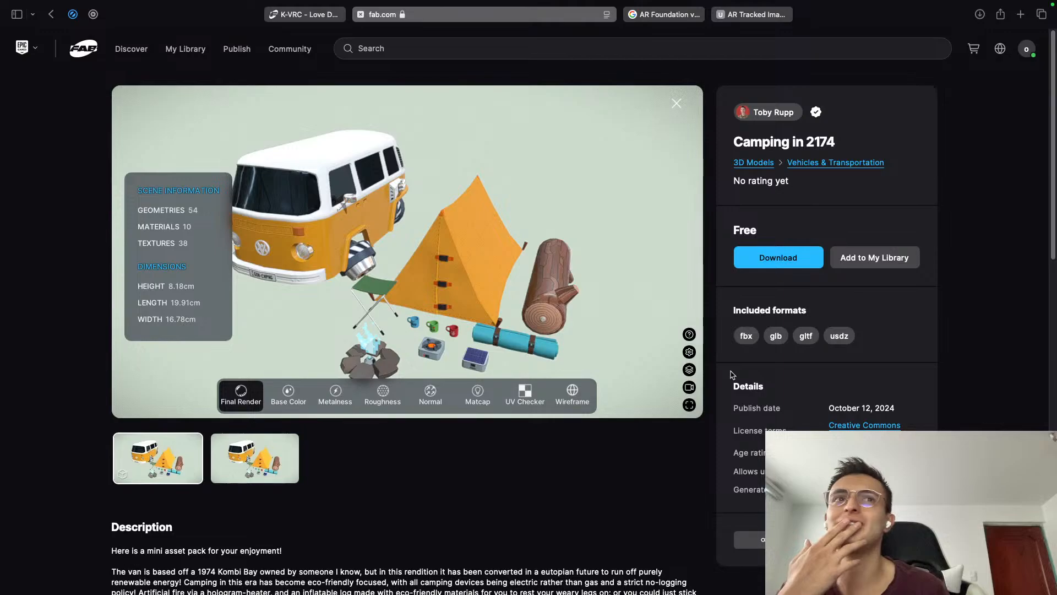
{"action": "left_click", "coordinate": [572, 394]}
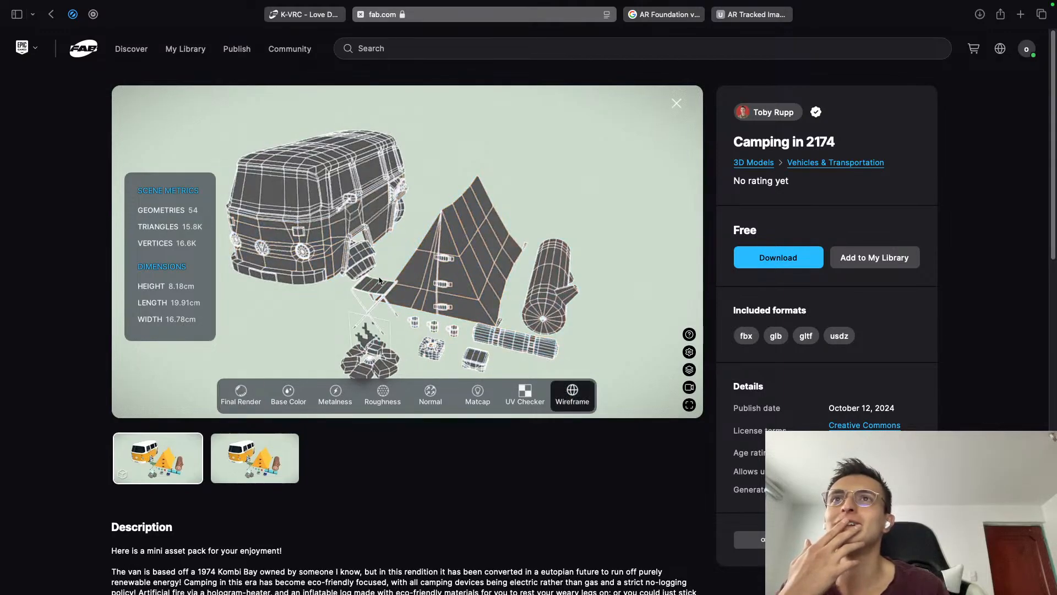
{"action": "left_click_drag", "start_coordinate": [380, 281], "coordinate": [342, 283]}
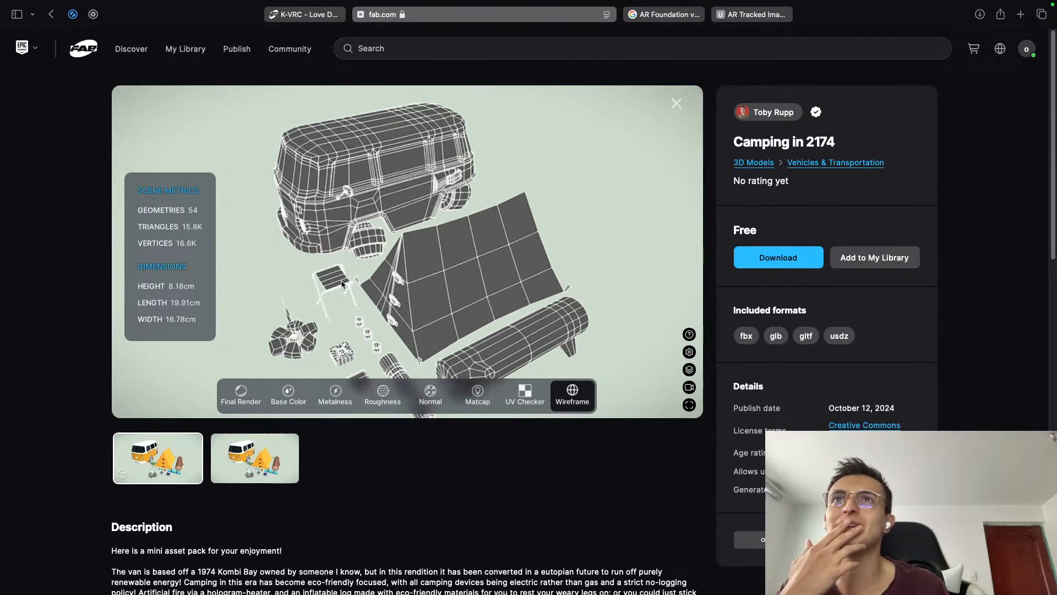
{"action": "left_click", "coordinate": [689, 370]}
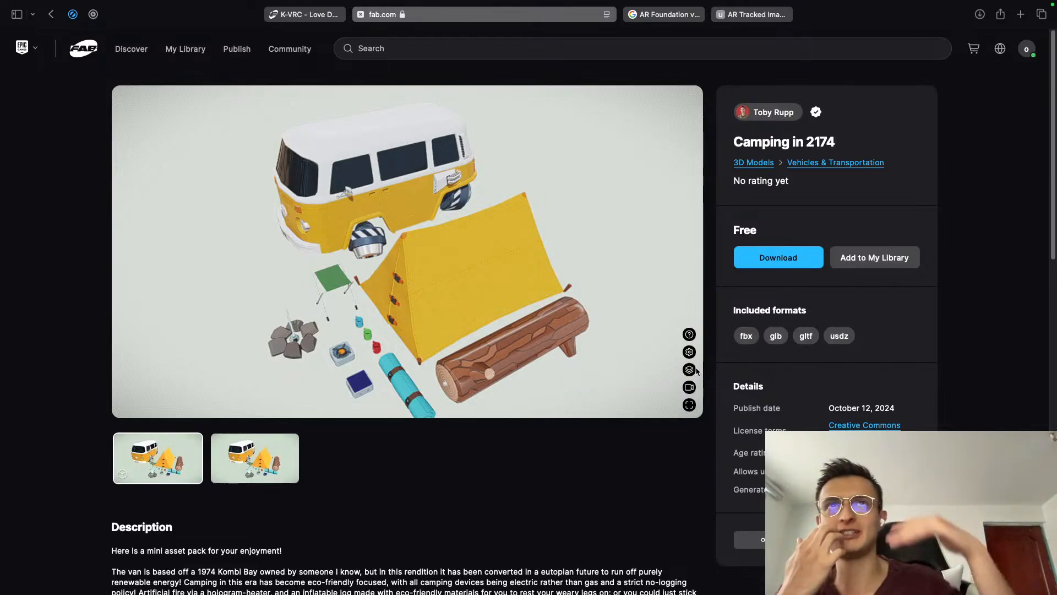
{"action": "left_click", "coordinate": [690, 369]}
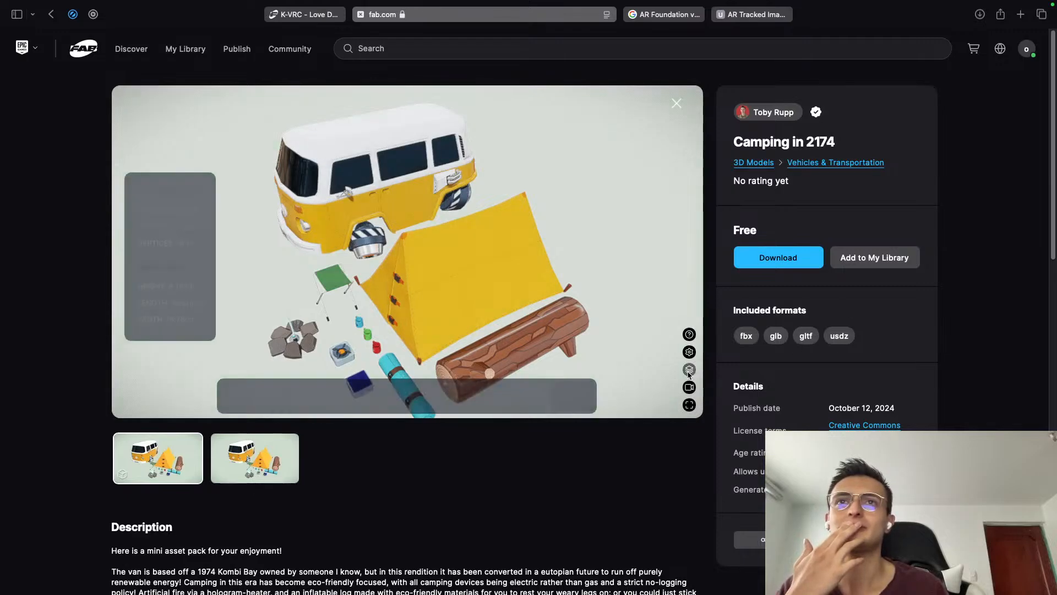
{"action": "left_click", "coordinate": [572, 393]}
{"action": "left_click_drag", "start_coordinate": [370, 292], "coordinate": [714, 284]}
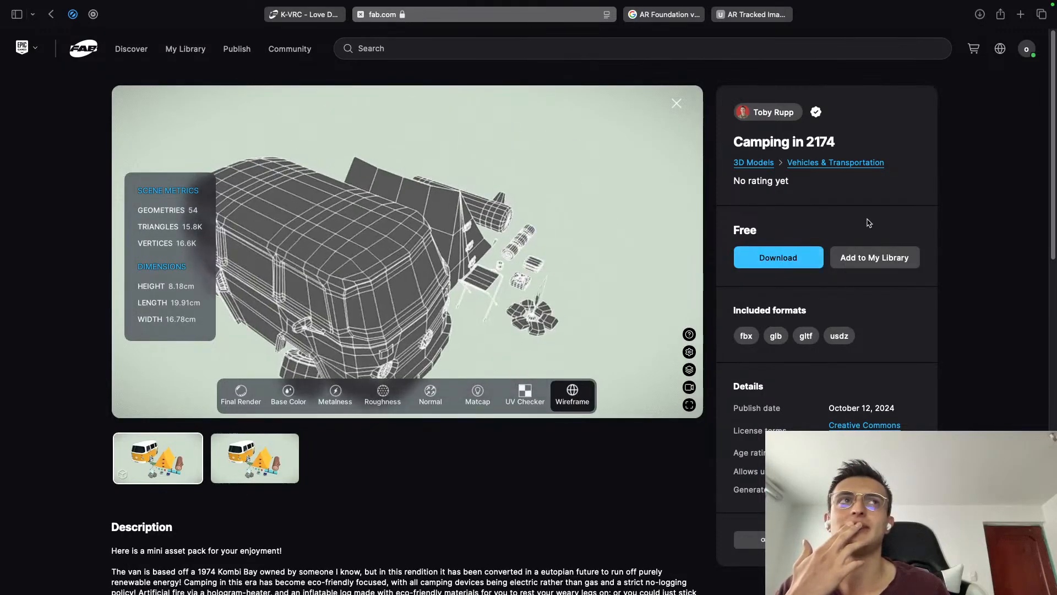
{"action": "left_click", "coordinate": [874, 257]}
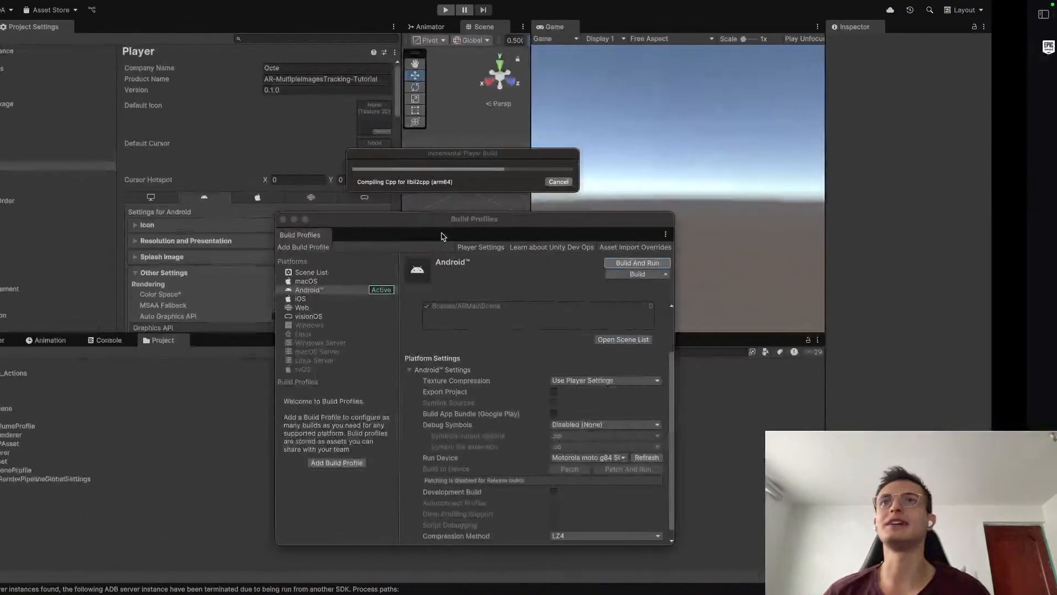
{"action": "left_click_drag", "start_coordinate": [551, 157], "coordinate": [577, 157]}
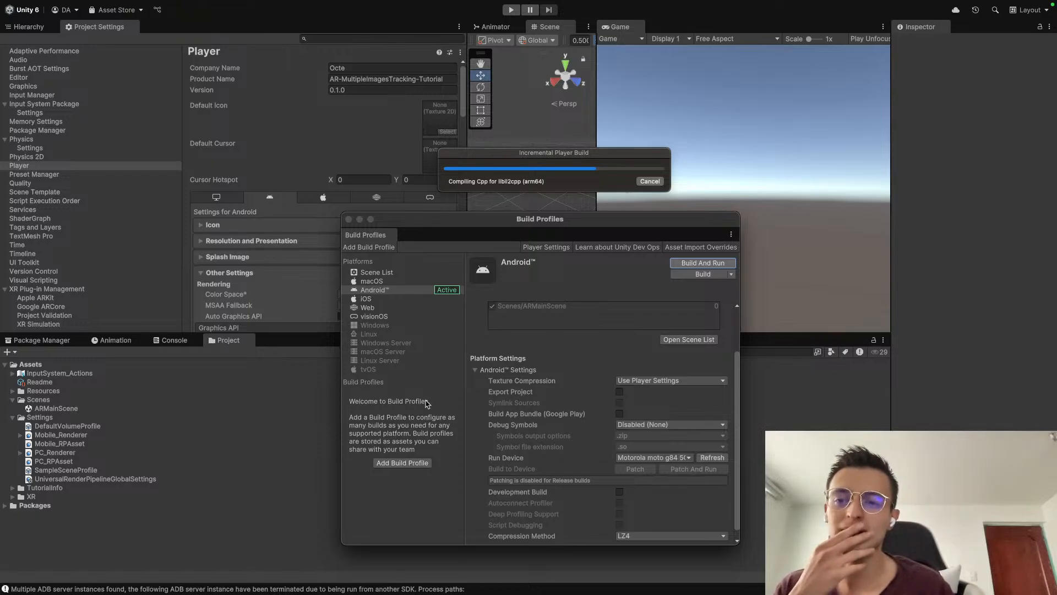
{"action": "mouse_move", "coordinate": [20, 593]}
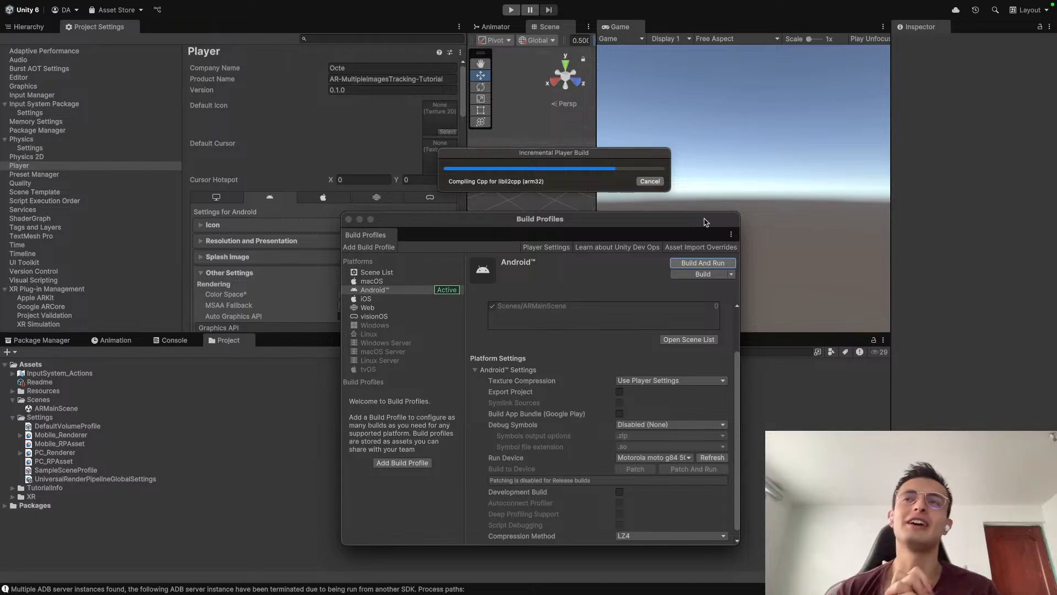
Step: Switch to the browser and search Google for "AR Foundation simulator" in a new tab
{"action": "key", "text": "ctrl+Right"}
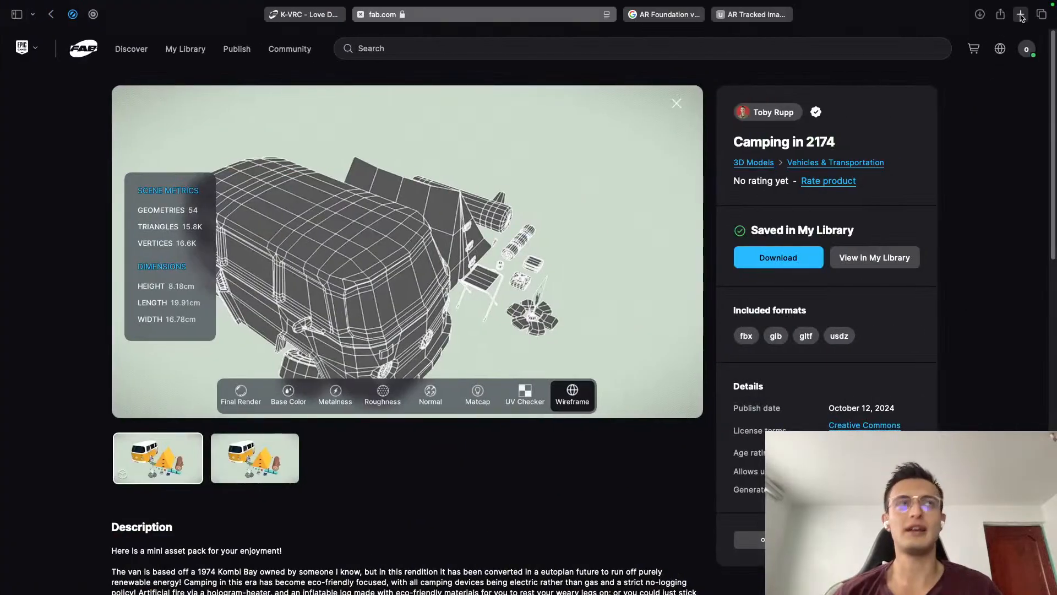
{"action": "left_click", "coordinate": [1021, 14]}
{"action": "type", "text": "AR Founda"}
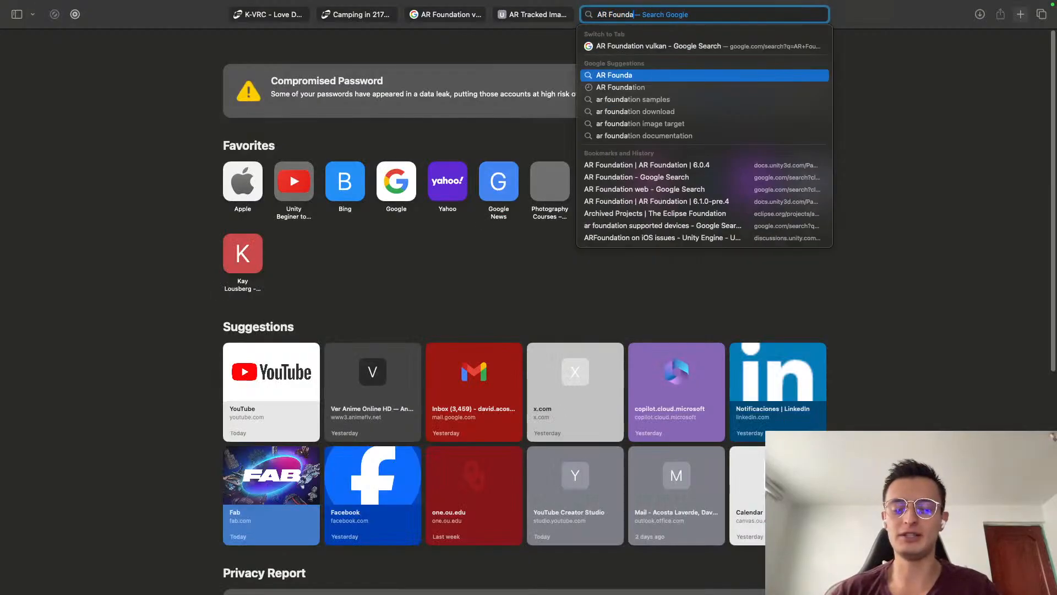
{"action": "type", "text": "tion simulator"}
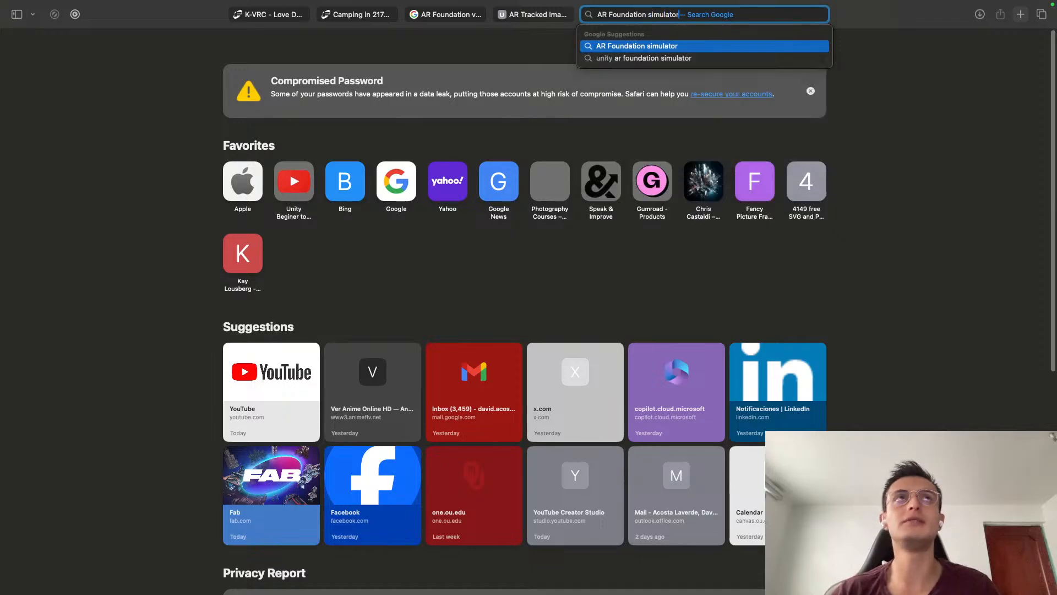
{"action": "key", "text": "Return"}
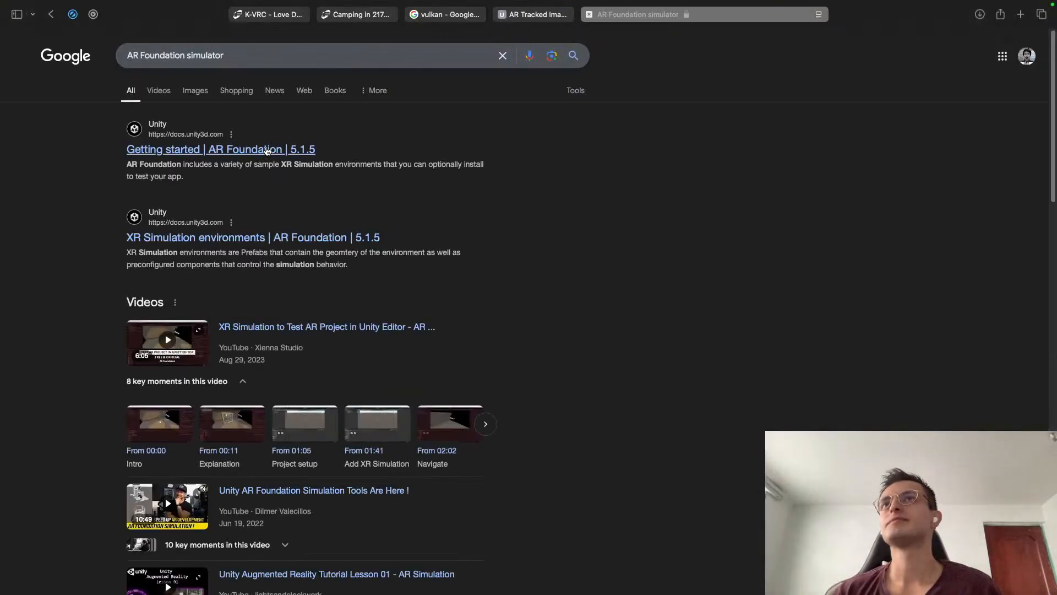
Step: Open the XR Simulation Getting started documentation, change its version to AR Foundation 6.1.0-pre.4, and skim the instructions for sample environments and navigation
{"action": "left_click", "coordinate": [269, 148], "text": "super"}
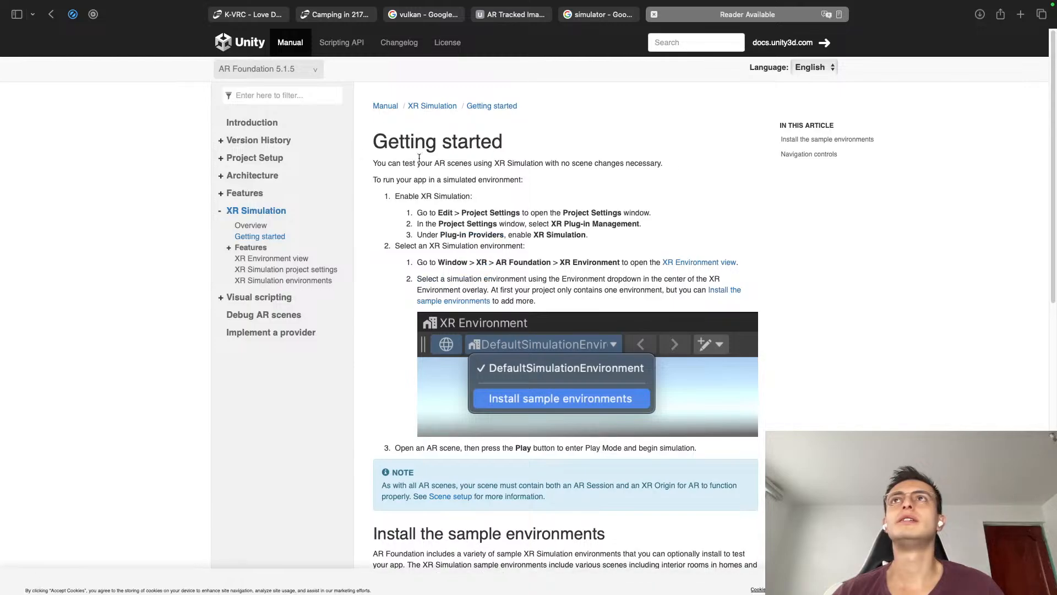
{"action": "left_click", "coordinate": [279, 76]}
{"action": "left_click", "coordinate": [276, 89]}
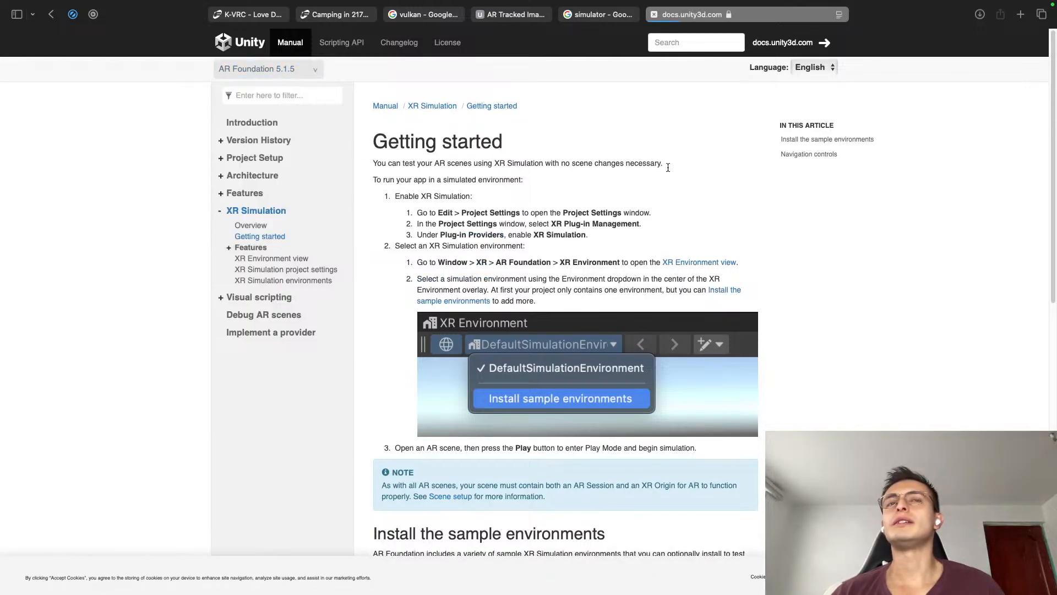
{"action": "scroll", "coordinate": [761, 244], "scroll_direction": "down", "scroll_amount": 8}
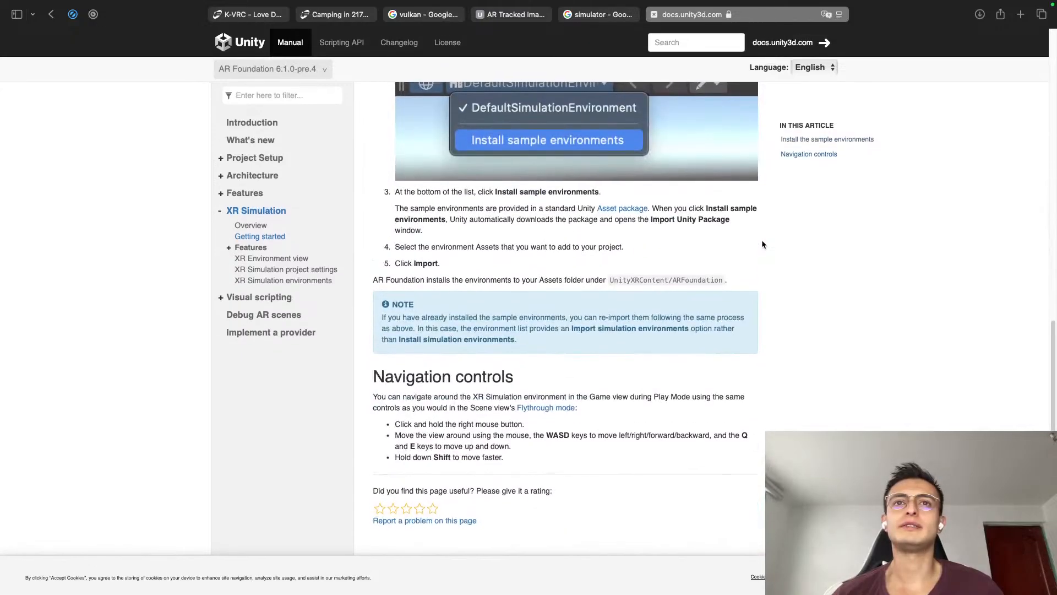
{"action": "scroll", "coordinate": [584, 260], "scroll_direction": "up", "scroll_amount": 6}
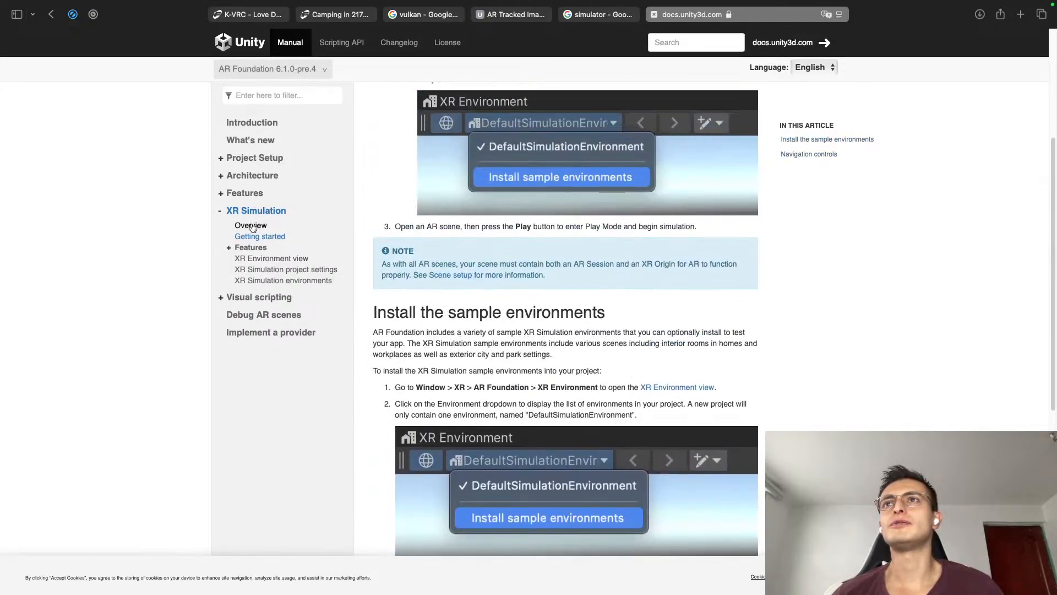
Step: Open the XR Environment view documentation and read its element table and the XR Environment overlay section
{"action": "left_click", "coordinate": [265, 259]}
{"action": "scroll", "coordinate": [376, 307], "scroll_direction": "down", "scroll_amount": 1}
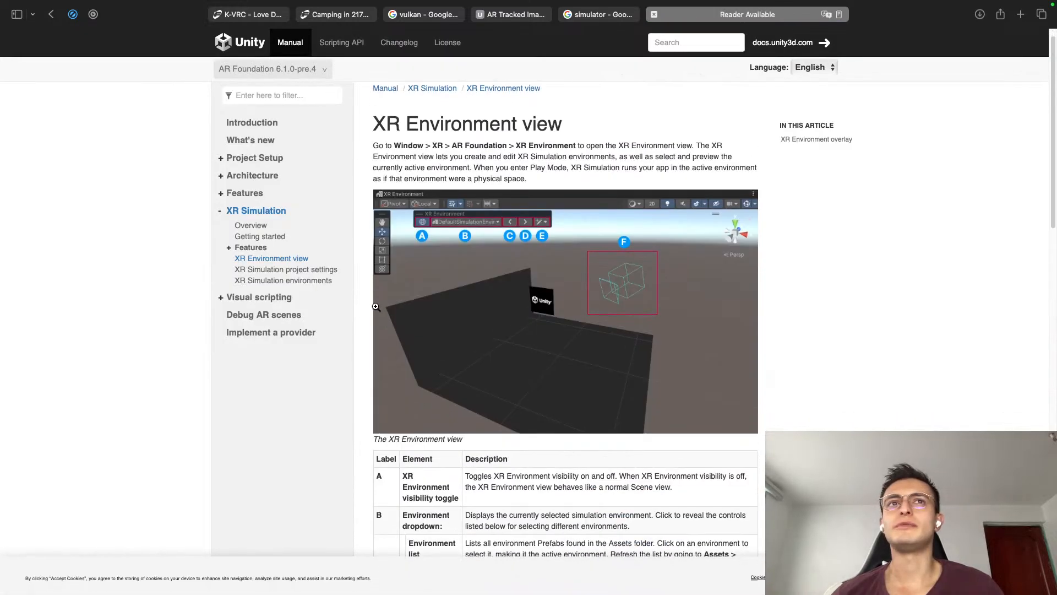
{"action": "scroll", "coordinate": [375, 307], "scroll_direction": "down", "scroll_amount": 5}
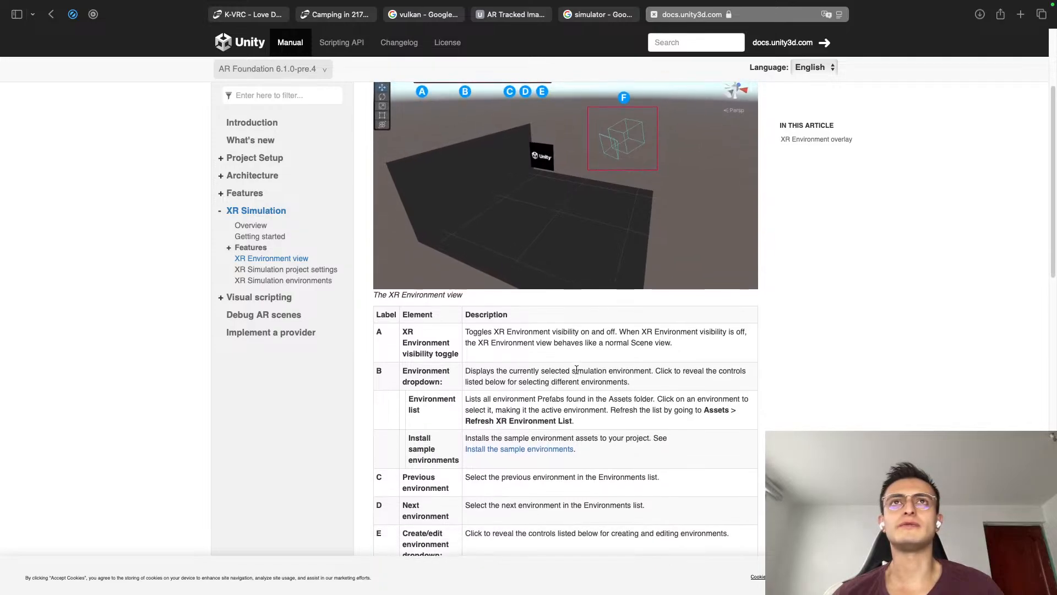
{"action": "scroll", "coordinate": [577, 374], "scroll_direction": "down", "scroll_amount": 1}
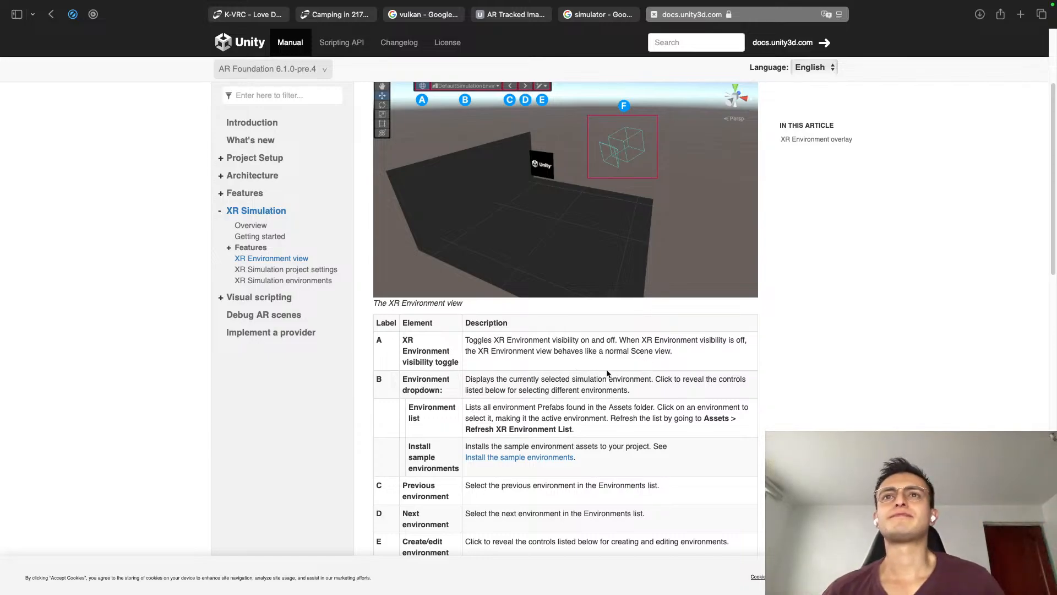
{"action": "scroll", "coordinate": [483, 424], "scroll_direction": "down", "scroll_amount": 5}
{"action": "scroll", "coordinate": [484, 424], "scroll_direction": "down", "scroll_amount": 12}
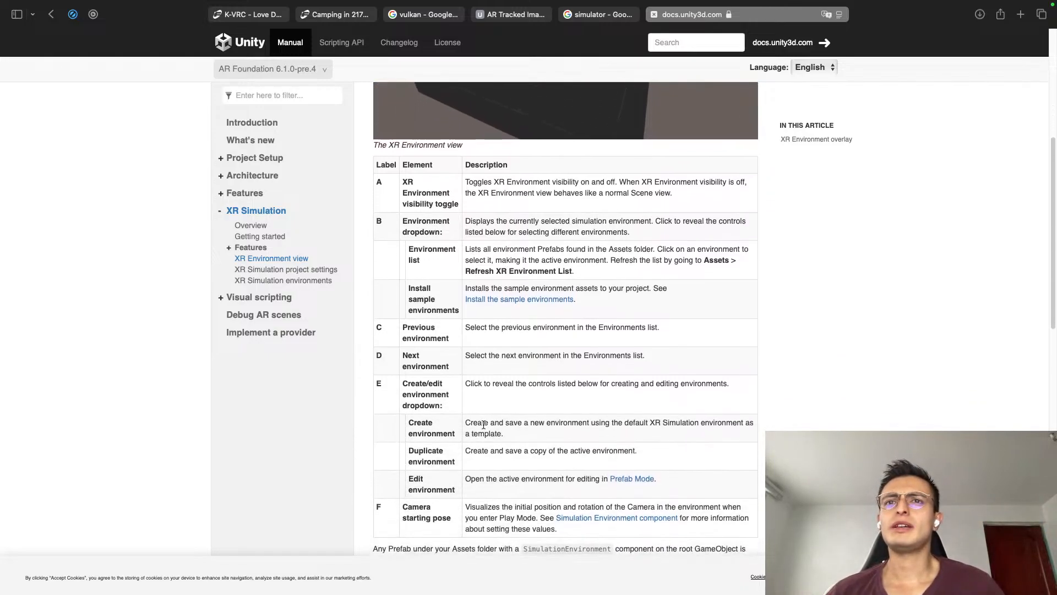
{"action": "scroll", "coordinate": [483, 424], "scroll_direction": "down", "scroll_amount": 12}
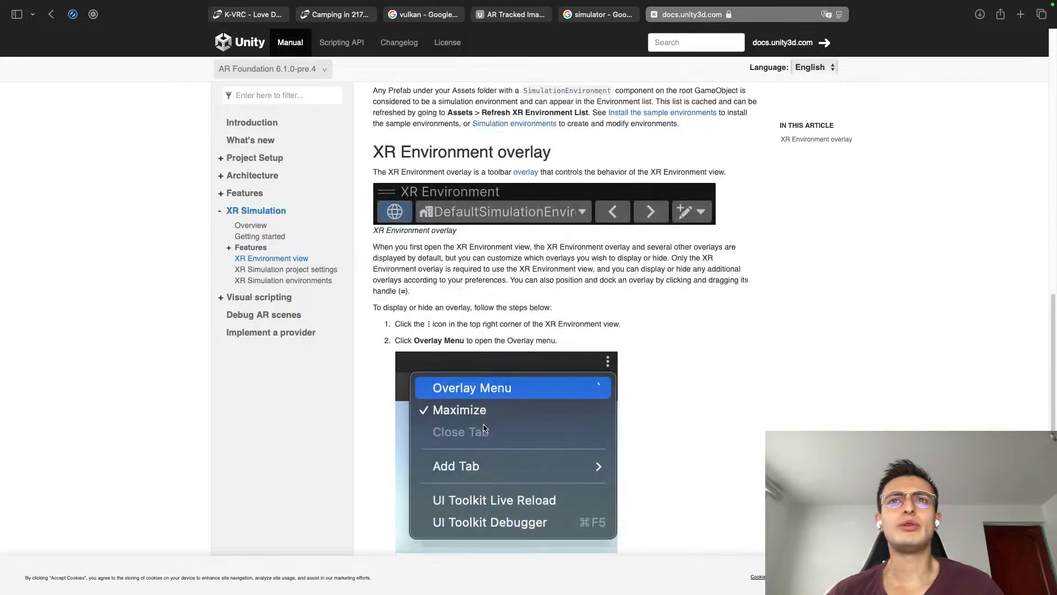
{"action": "scroll", "coordinate": [485, 428], "scroll_direction": "up", "scroll_amount": 20}
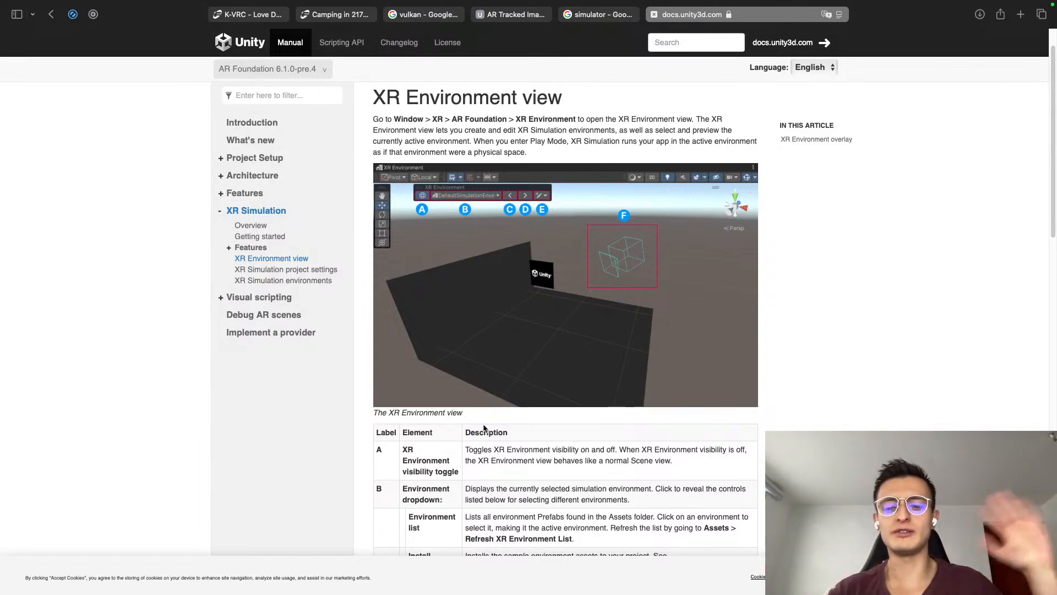
{"action": "scroll", "coordinate": [561, 384], "scroll_direction": "down", "scroll_amount": 1}
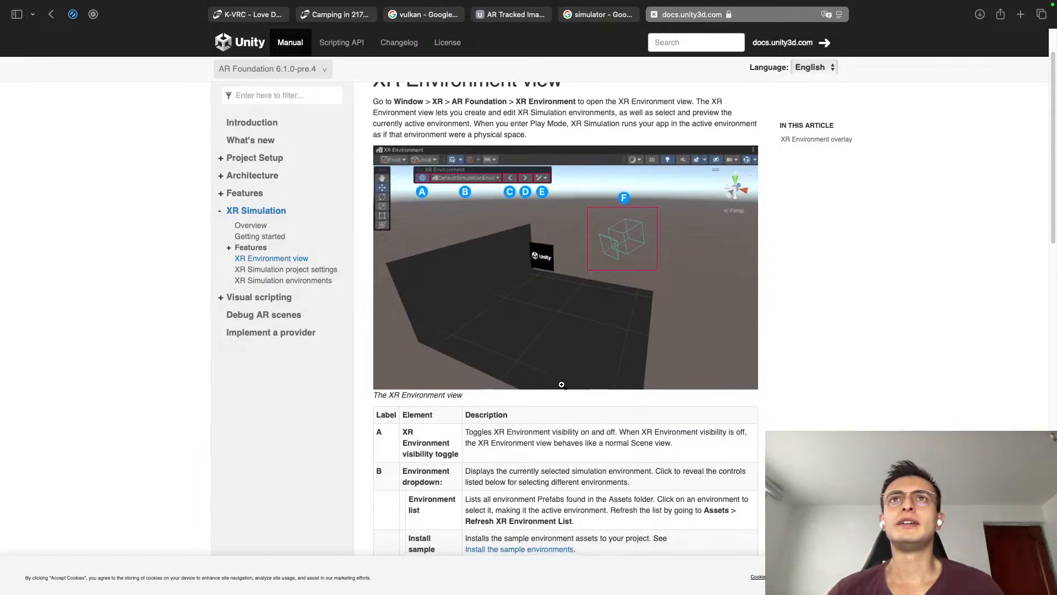
{"action": "scroll", "coordinate": [561, 385], "scroll_direction": "down", "scroll_amount": 8}
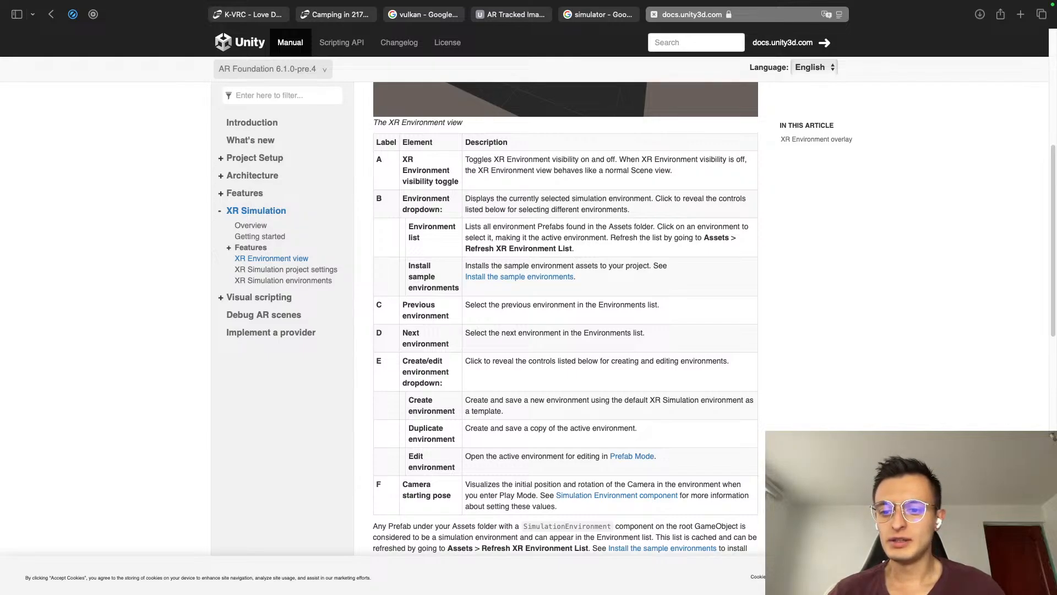
Step: Switch back to Unity and check the progress of the Android build
{"action": "key", "text": "super+Tab"}
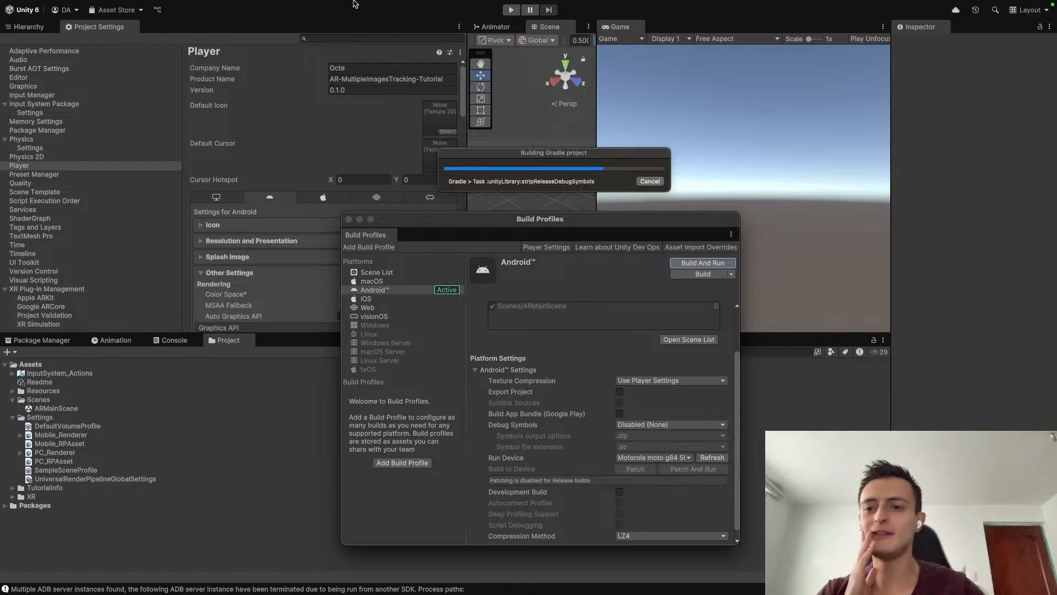
{"action": "mouse_move", "coordinate": [355, 3]}
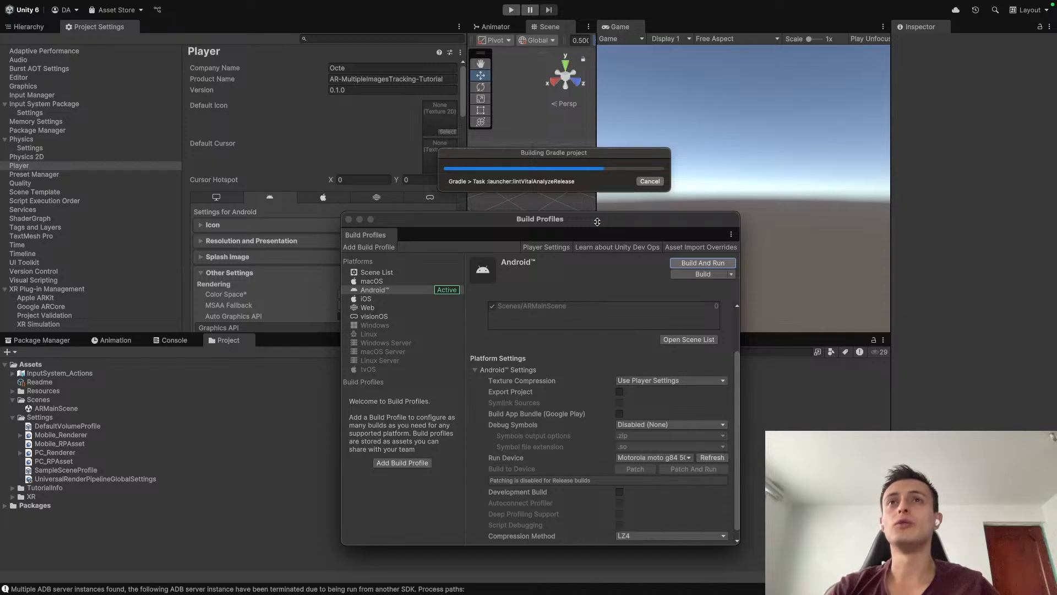
Step: Switch to the browser and try to look up Android and Android Studio in a new tab
{"action": "key", "text": "ctrl+Right"}
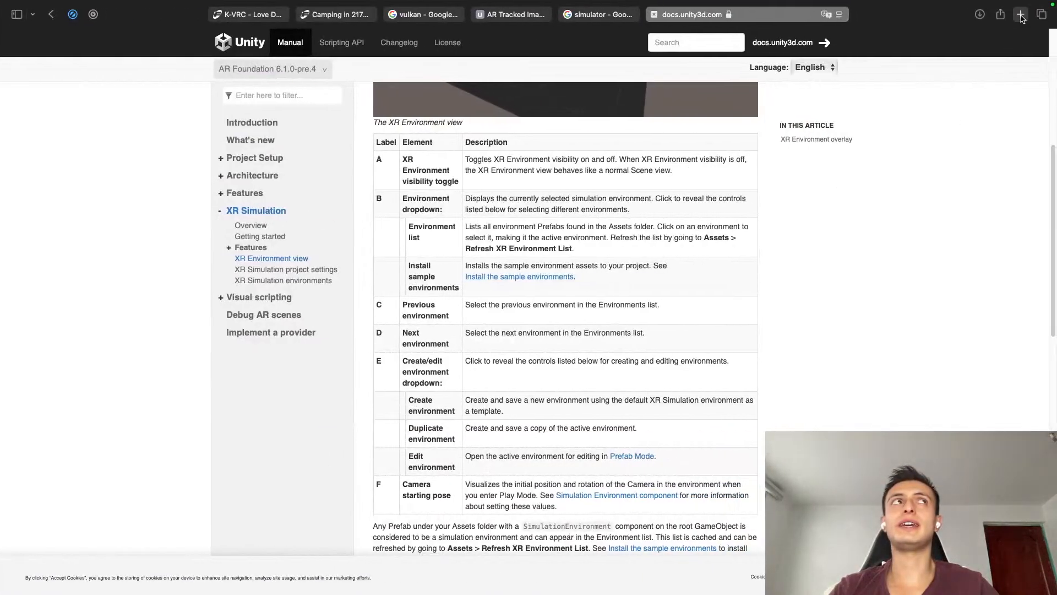
{"action": "left_click", "coordinate": [1021, 15]}
{"action": "type", "text": "Android"}
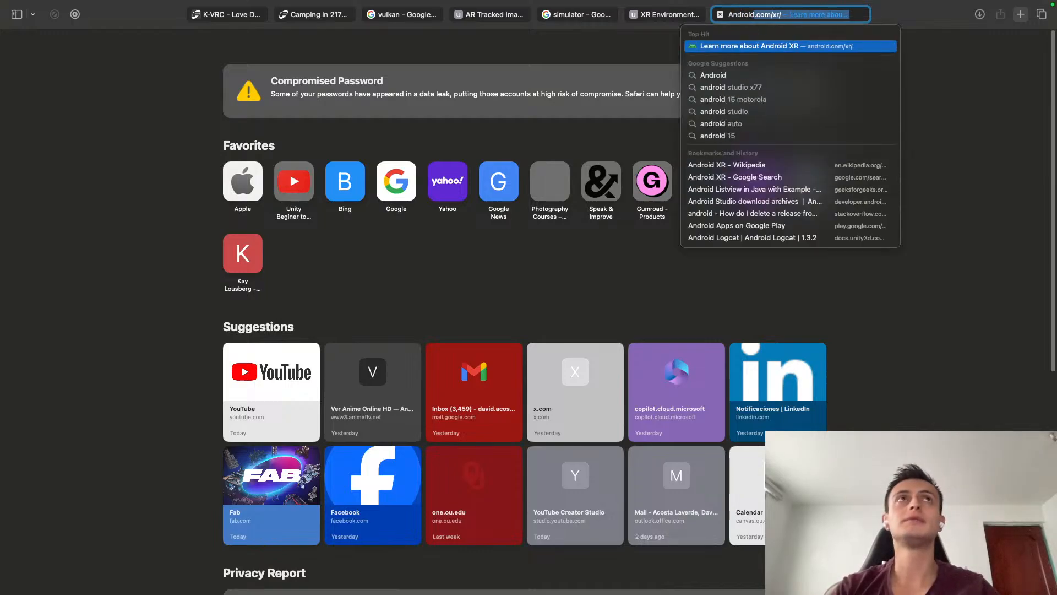
{"action": "key", "text": "Return"}
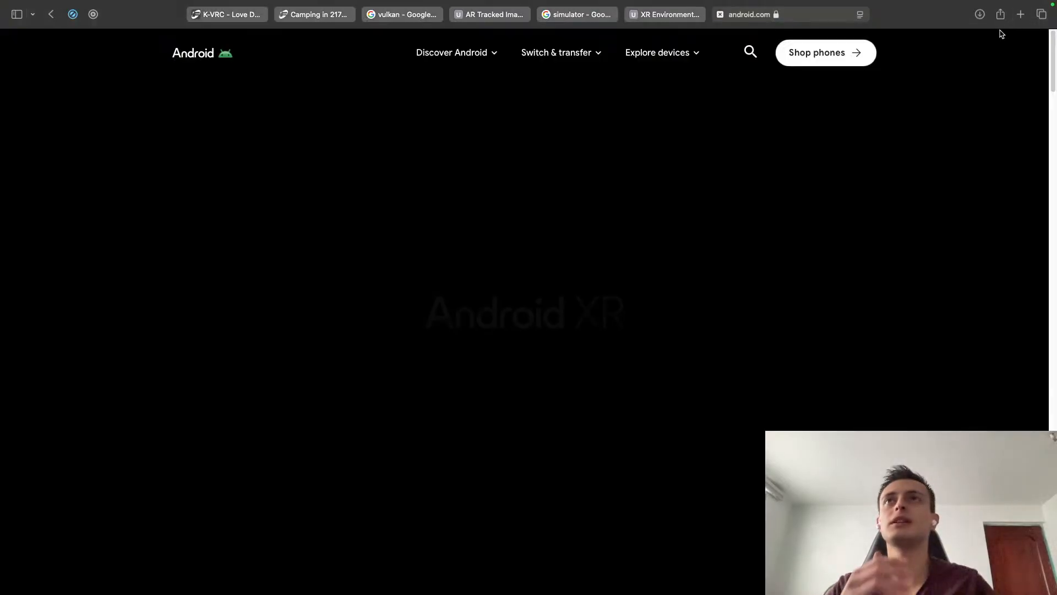
{"action": "left_click", "coordinate": [757, 15]}
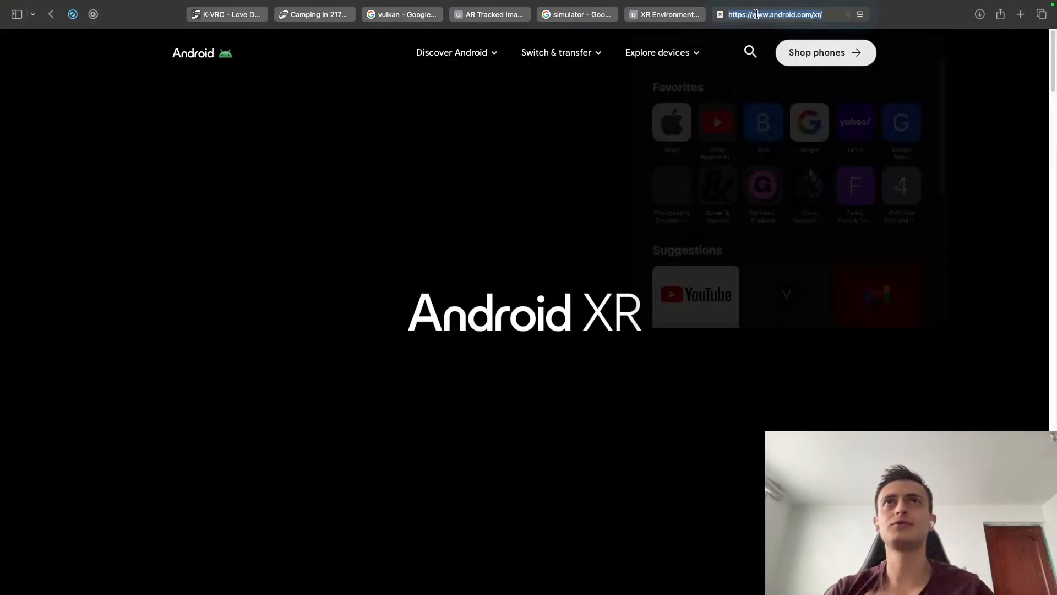
{"action": "type", "text": "Android studio"}
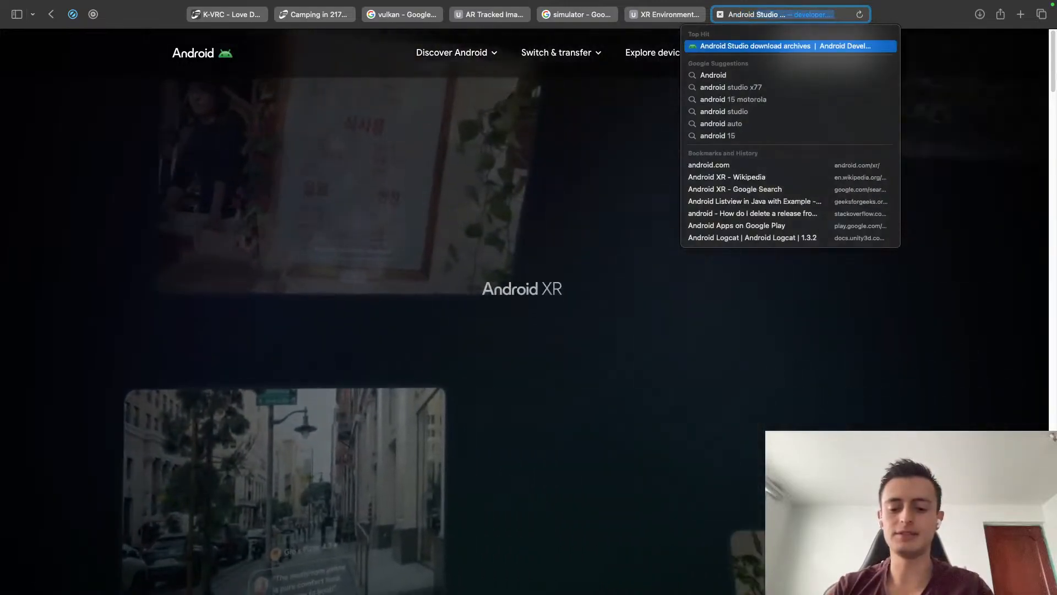
{"action": "key", "text": "Return"}
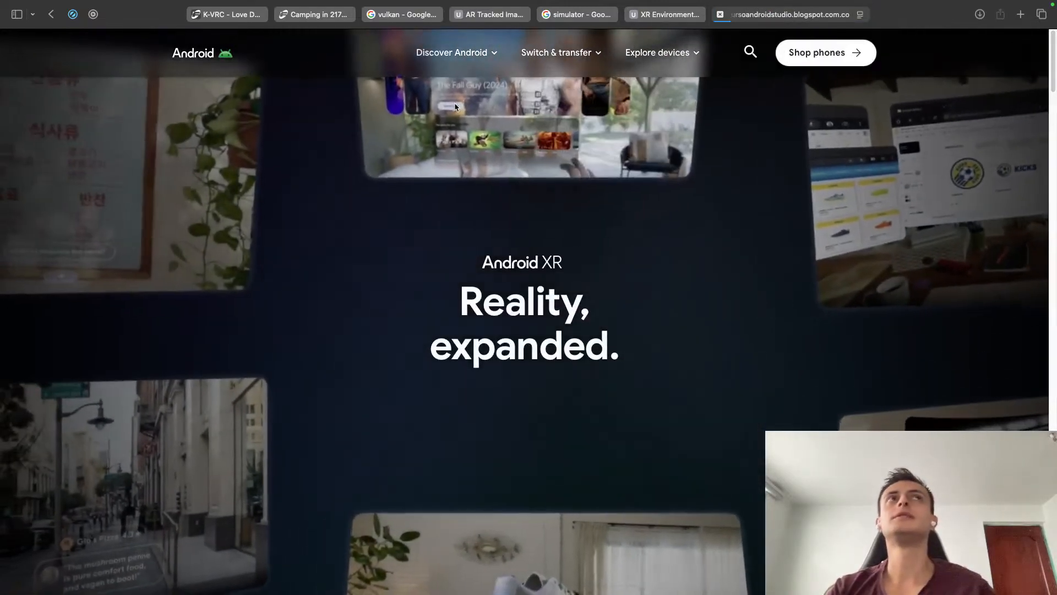
Step: Try again to search for "Android Studio" in place of the Spanish course blog
{"action": "left_click", "coordinate": [776, 16]}
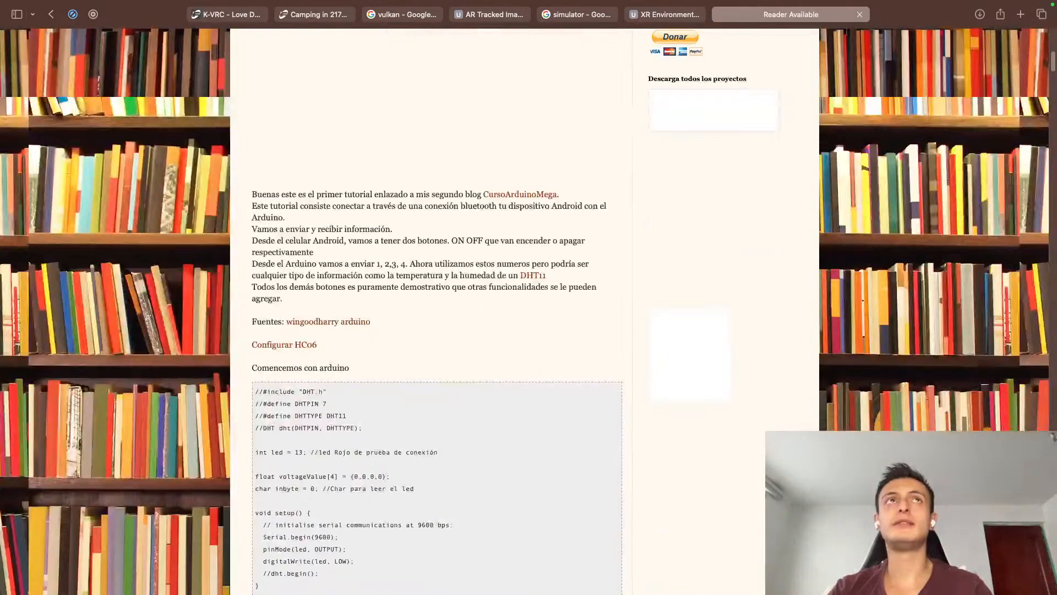
{"action": "left_click", "coordinate": [784, 17]}
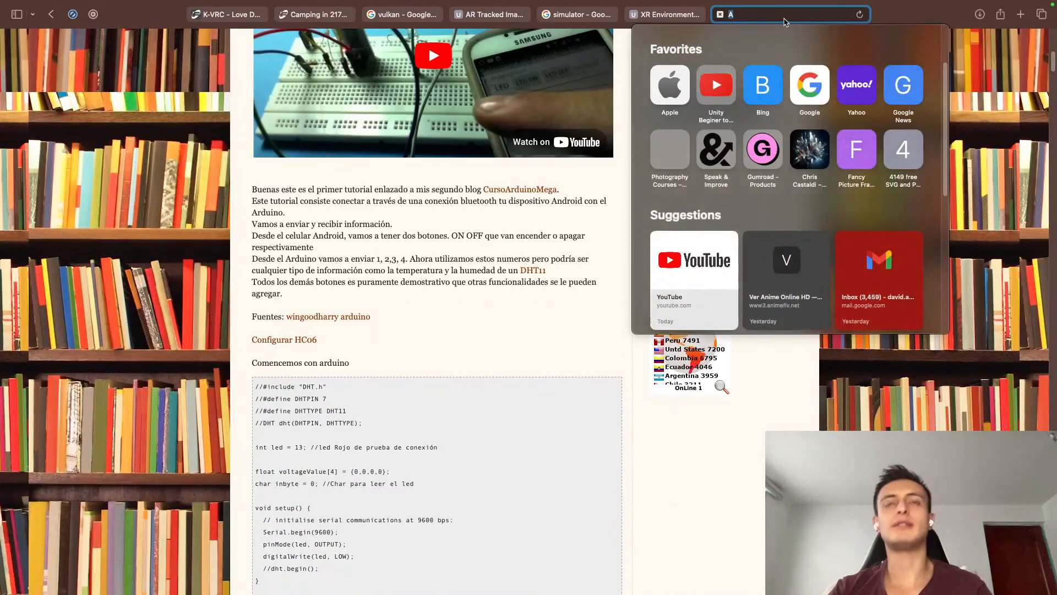
{"action": "type", "text": "Android Studio"}
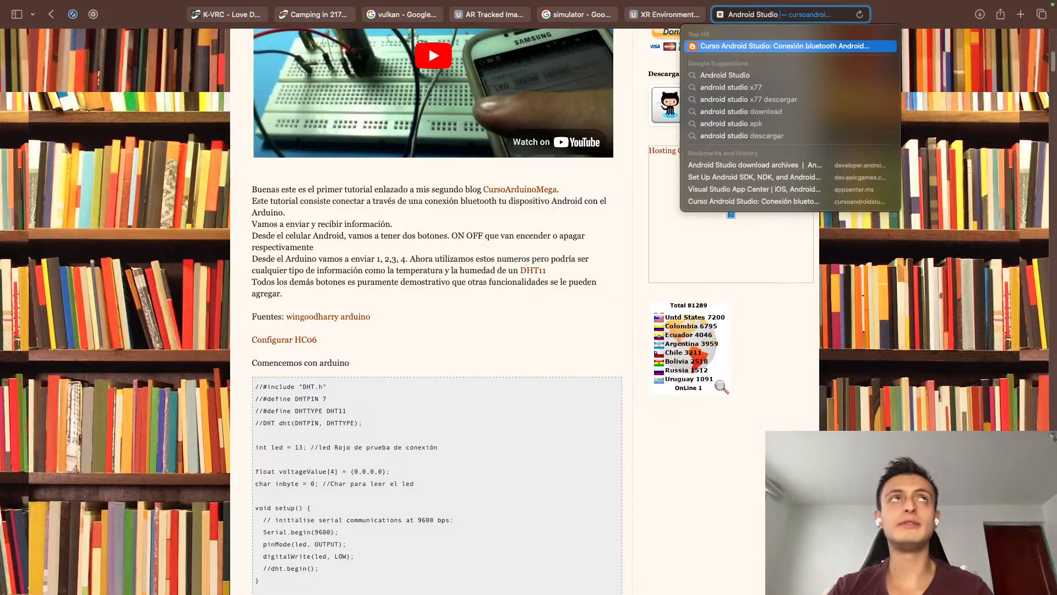
{"action": "key", "text": "Return"}
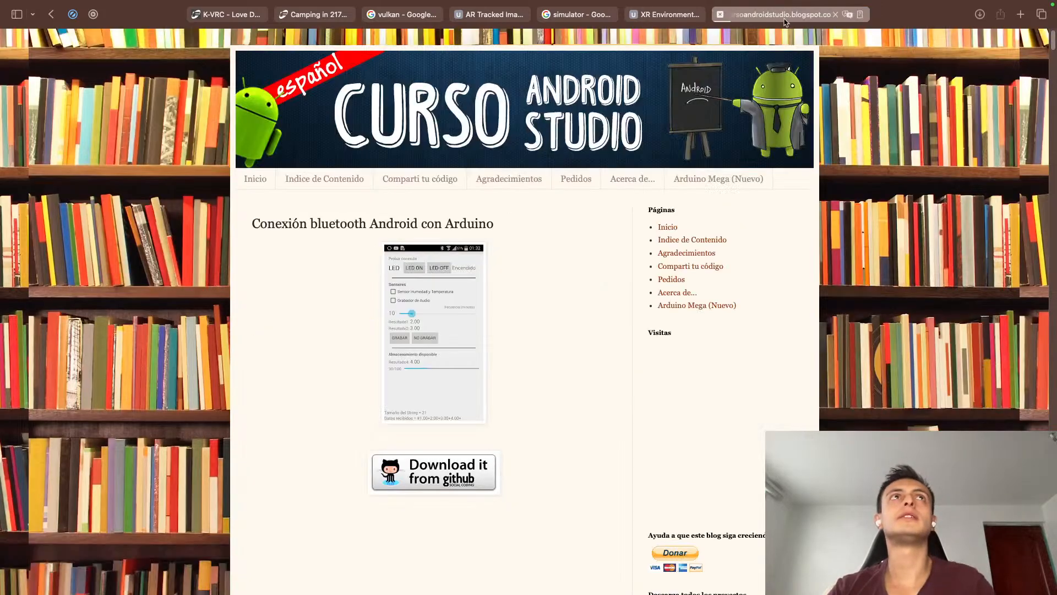
Step: Search the web for "Android Studio" and open the Android Developers download page for Android Studio
{"action": "left_click", "coordinate": [807, 14]}
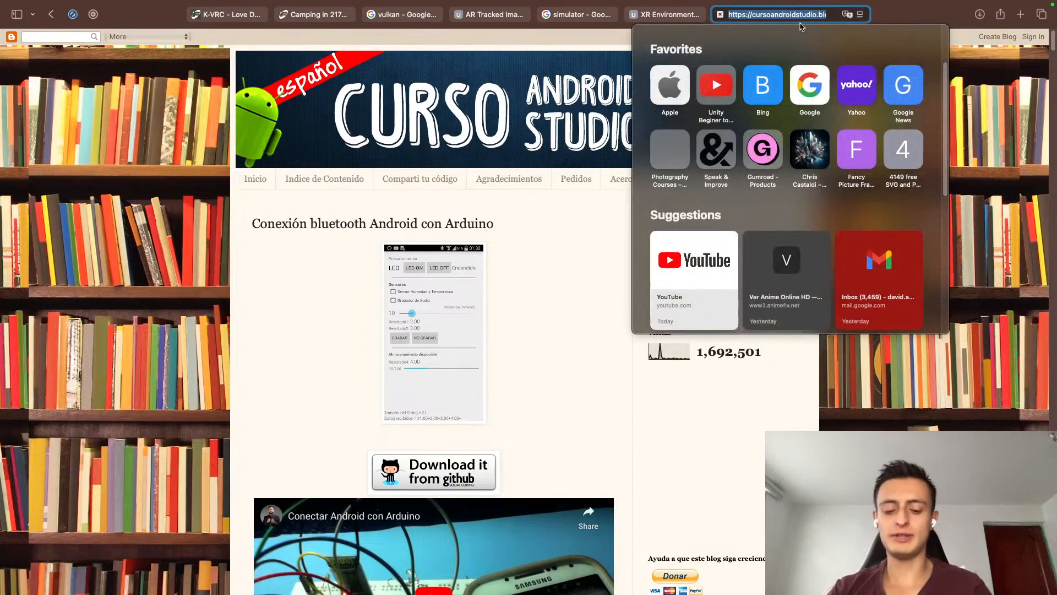
{"action": "type", "text": "Androie"}
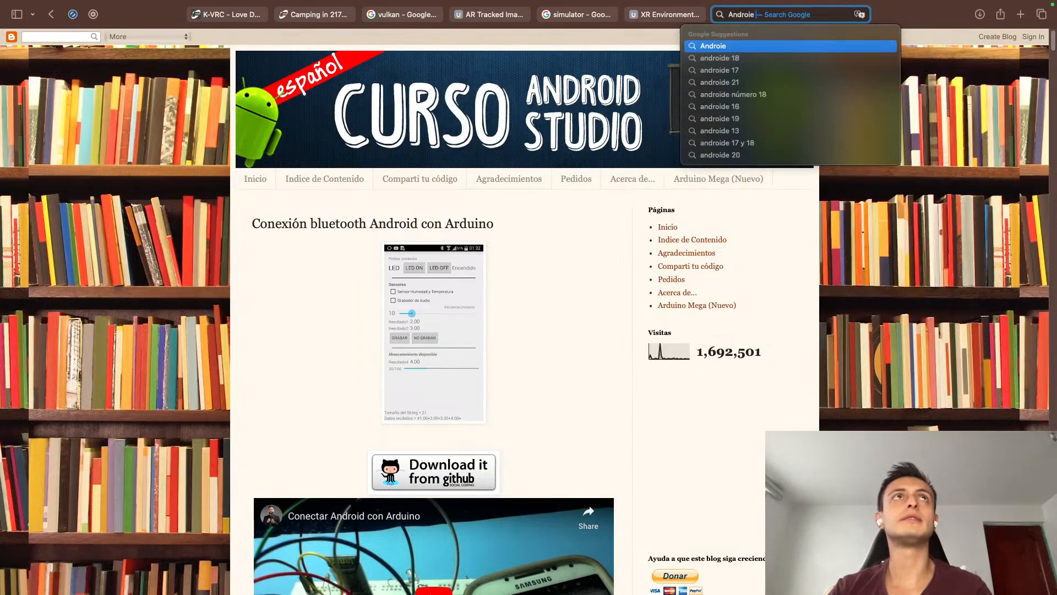
{"action": "key", "text": "BackSpace"}
{"action": "type", "text": "d Studio ..."}
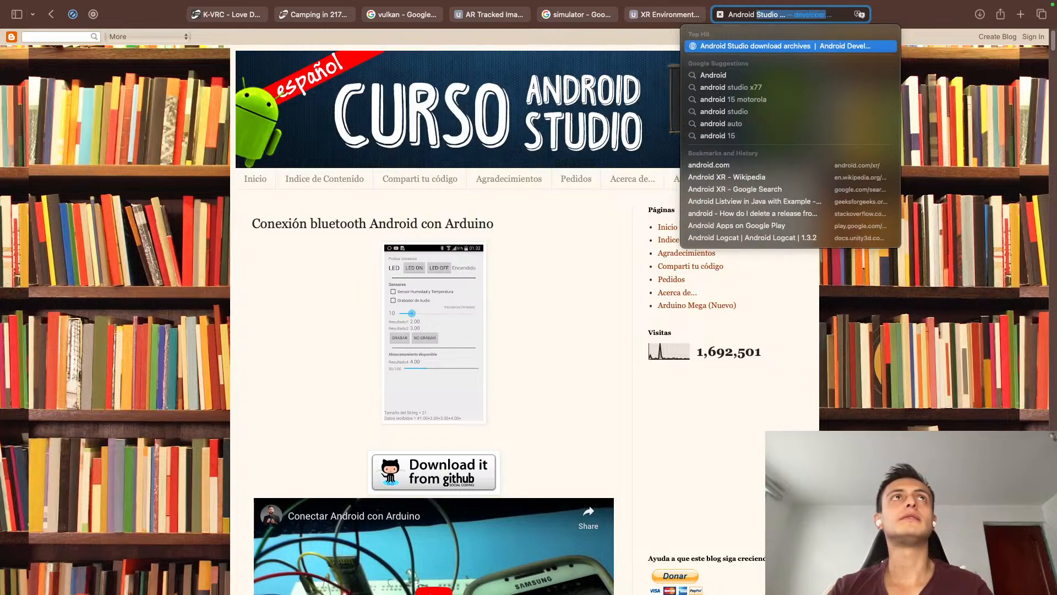
{"action": "key", "text": "Right"}
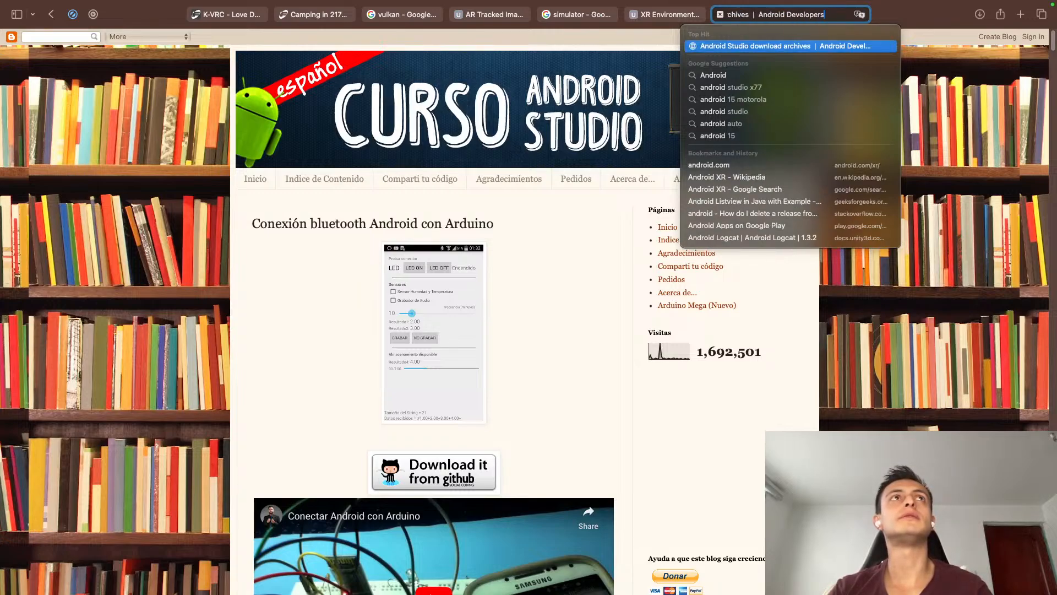
{"action": "key", "text": "BackSpace"}
{"action": "key", "text": "BackSpace"}
{"action": "key", "text": "BackSpace"}
{"action": "key", "text": "BackSpace"}
{"action": "key", "text": "BackSpace"}
{"action": "key", "text": "BackSpace"}
{"action": "key", "text": "BackSpace"}
{"action": "key", "text": "BackSpace"}
{"action": "key", "text": "BackSpace"}
{"action": "key", "text": "BackSpace"}
{"action": "key", "text": "BackSpace"}
{"action": "key", "text": "BackSpace"}
{"action": "key", "text": "BackSpace"}
{"action": "key", "text": "BackSpace"}
{"action": "key", "text": "BackSpace"}
{"action": "key", "text": "BackSpace"}
{"action": "key", "text": "BackSpace"}
{"action": "key", "text": "BackSpace"}
{"action": "key", "text": "BackSpace"}
{"action": "key", "text": "BackSpace"}
{"action": "key", "text": "BackSpace"}
{"action": "key", "text": "BackSpace"}
{"action": "key", "text": "BackSpace"}
{"action": "key", "text": "BackSpace"}
{"action": "key", "text": "BackSpace"}
{"action": "key", "text": "BackSpace"}
{"action": "key", "text": "BackSpace"}
{"action": "key", "text": "BackSpace"}
{"action": "key", "text": "BackSpace"}
{"action": "key", "text": "BackSpace"}
{"action": "key", "text": "BackSpace"}
{"action": "key", "text": "BackSpace"}
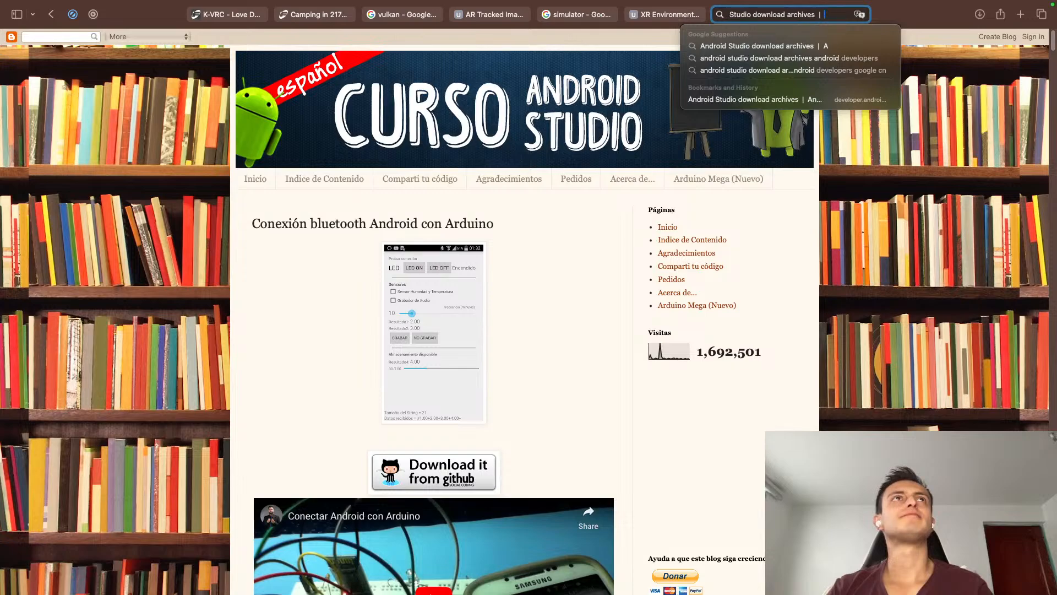
{"action": "key", "text": "BackSpace"}
{"action": "key", "text": "BackSpace"}
{"action": "key", "text": "BackSpace"}
{"action": "key", "text": "BackSpace"}
{"action": "key", "text": "BackSpace"}
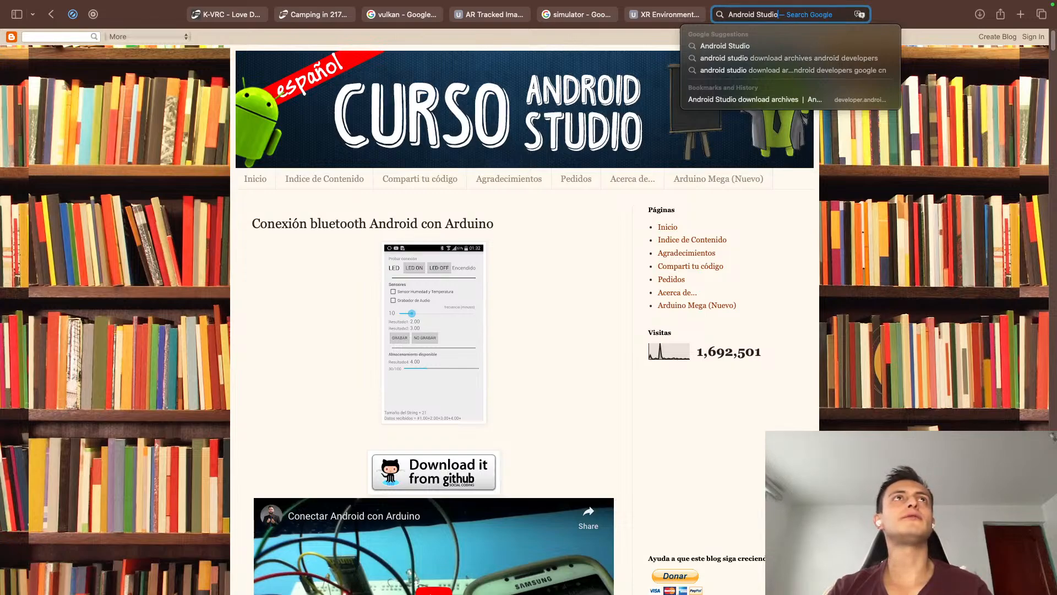
{"action": "key", "text": "Return"}
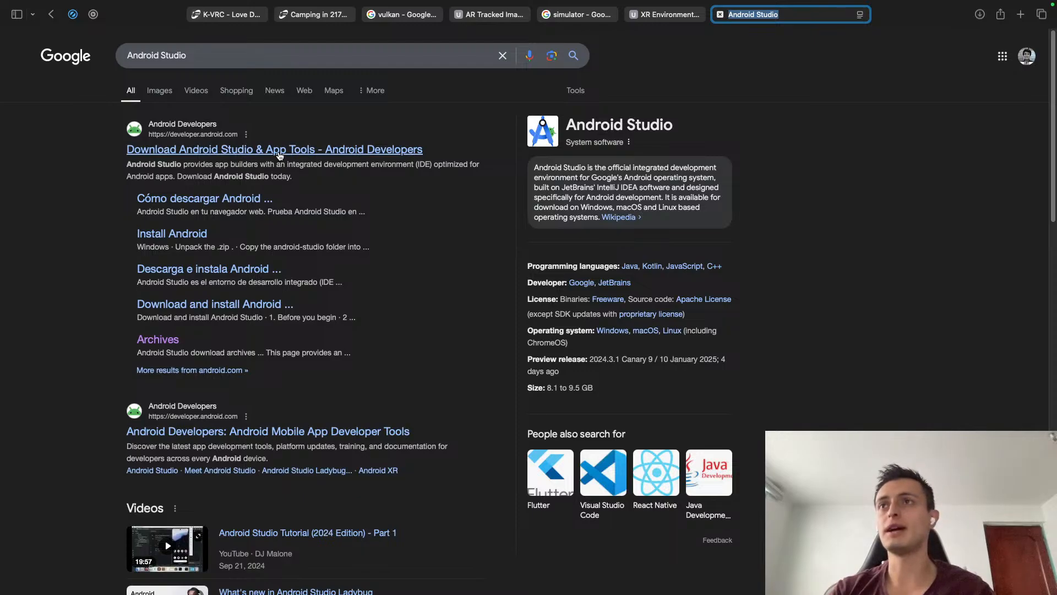
{"action": "left_click", "coordinate": [280, 155]}
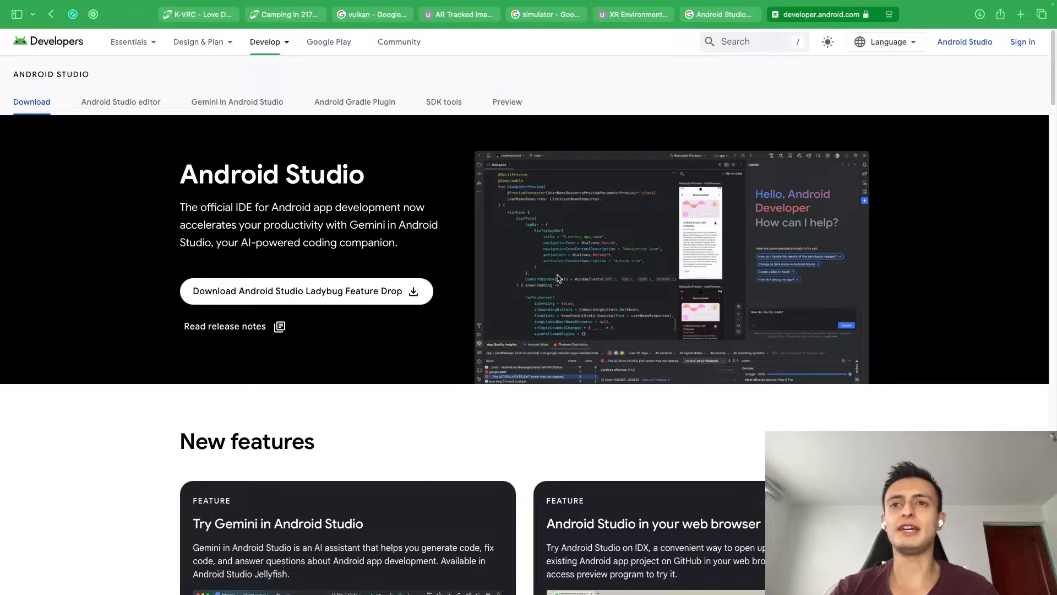
Step: Switch to Unity Hub and bring up the modules that can be added to the Unity 6 (6000.0.32f1) install
{"action": "key", "text": "super+space"}
{"action": "type", "text": "uni"}
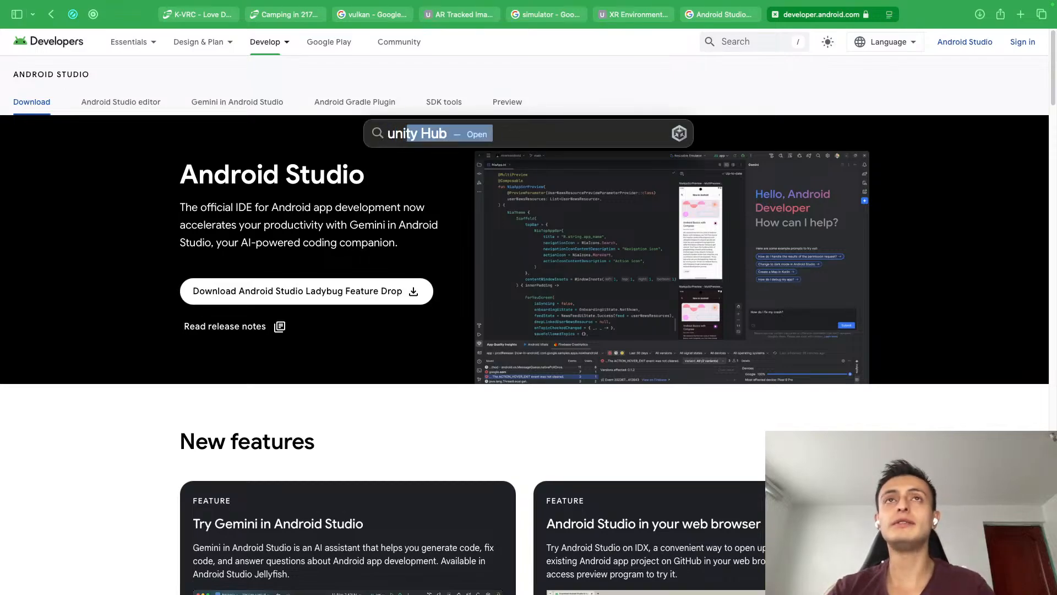
{"action": "key", "text": "Return"}
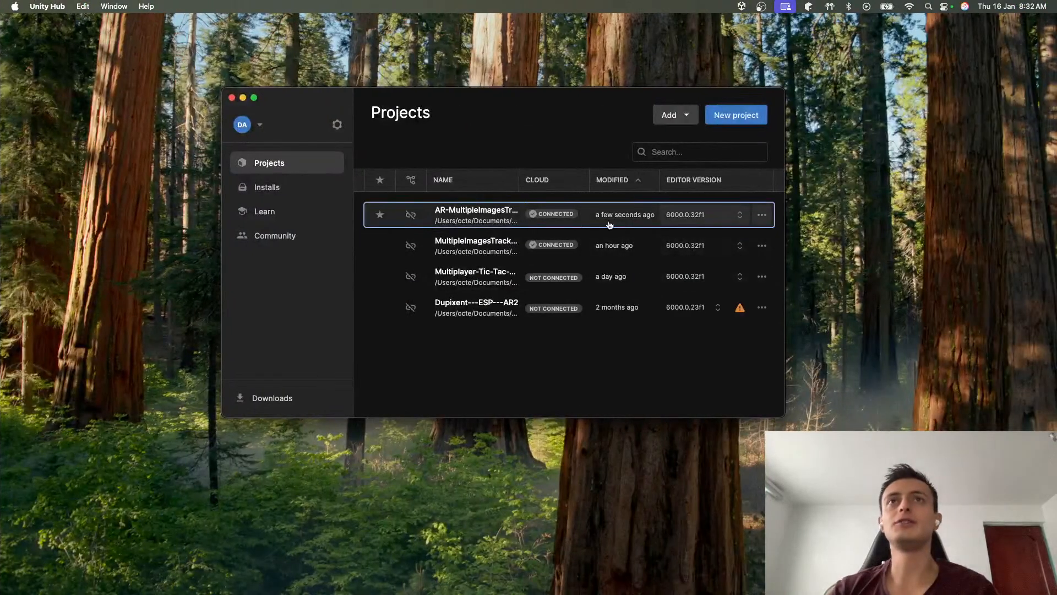
{"action": "left_click", "coordinate": [766, 215]}
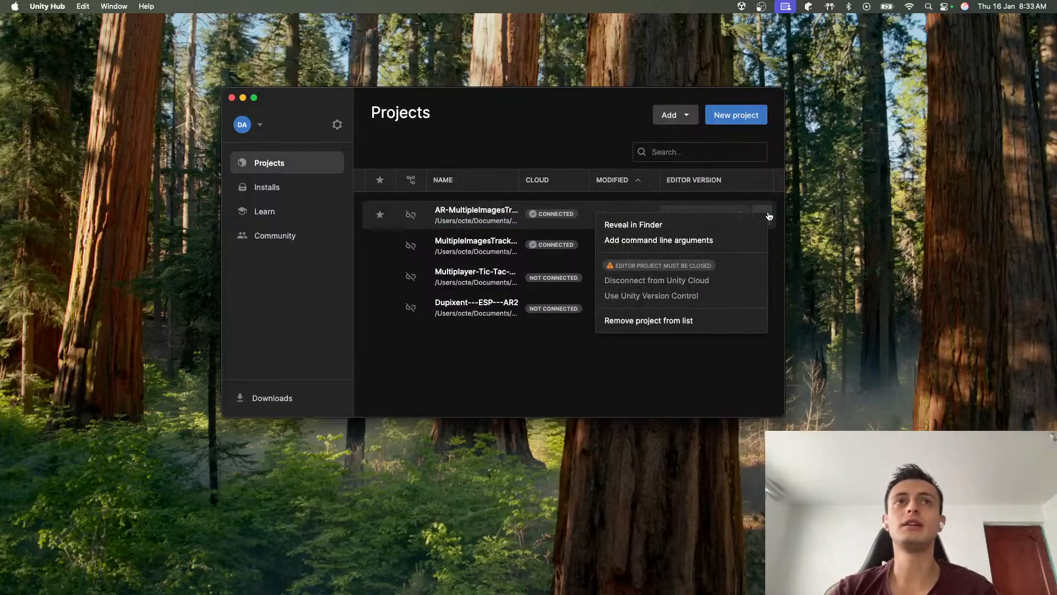
{"action": "left_click", "coordinate": [567, 362]}
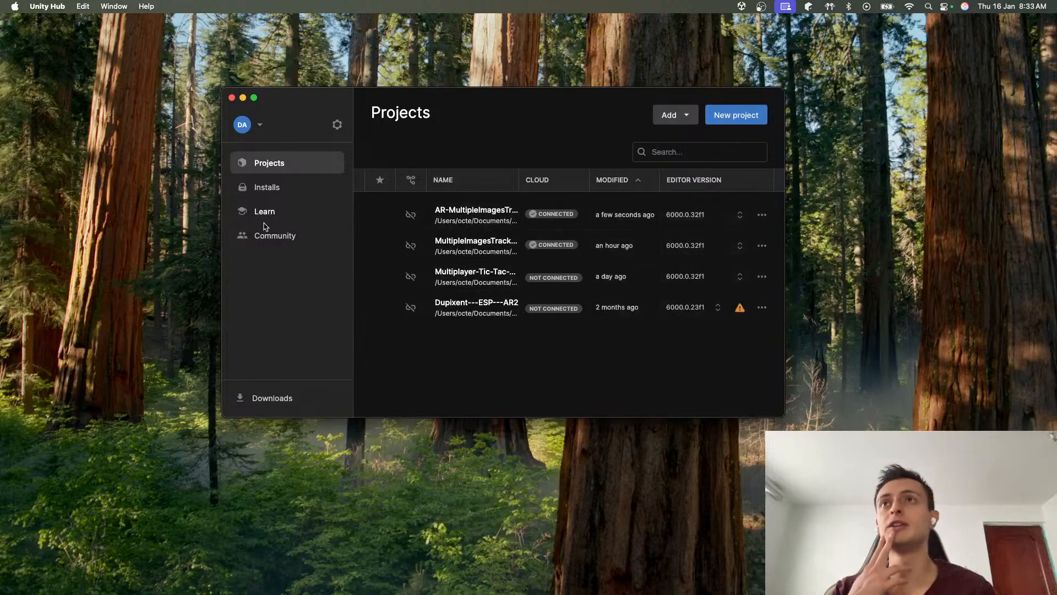
{"action": "left_click", "coordinate": [303, 186]}
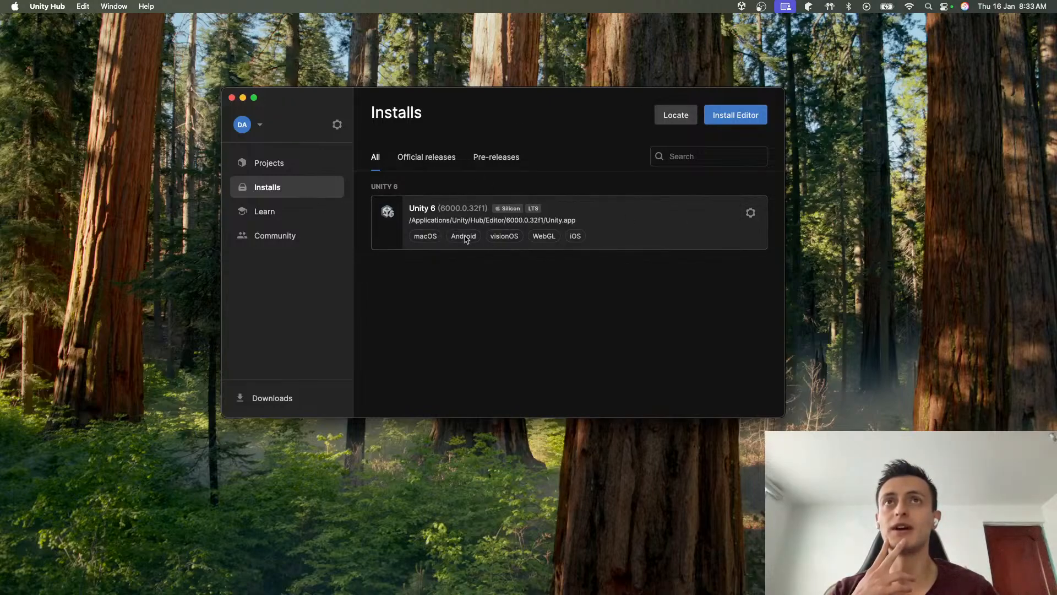
{"action": "left_click", "coordinate": [750, 213]}
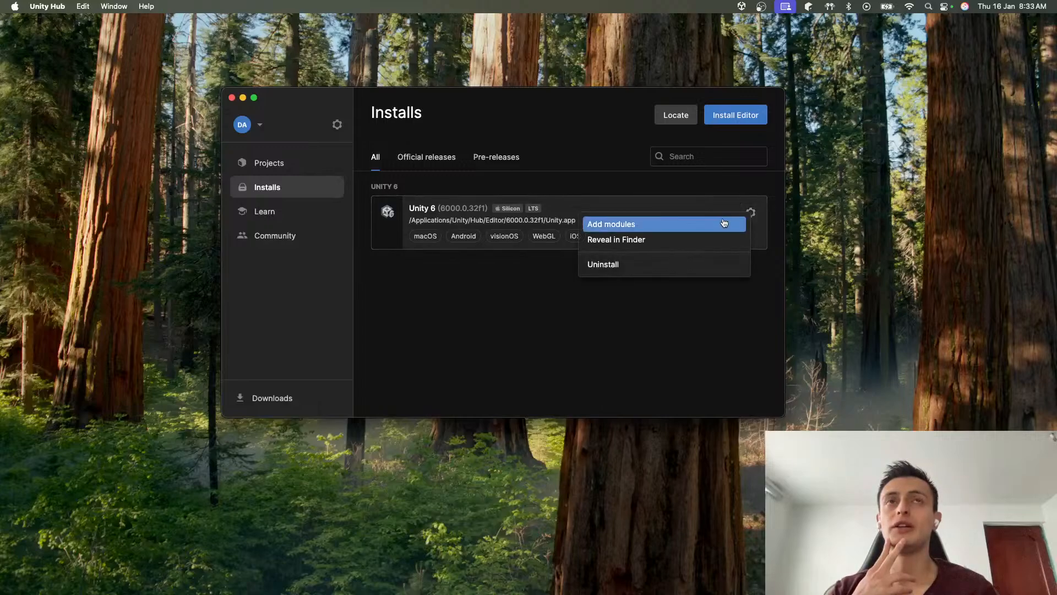
{"action": "left_click", "coordinate": [724, 223]}
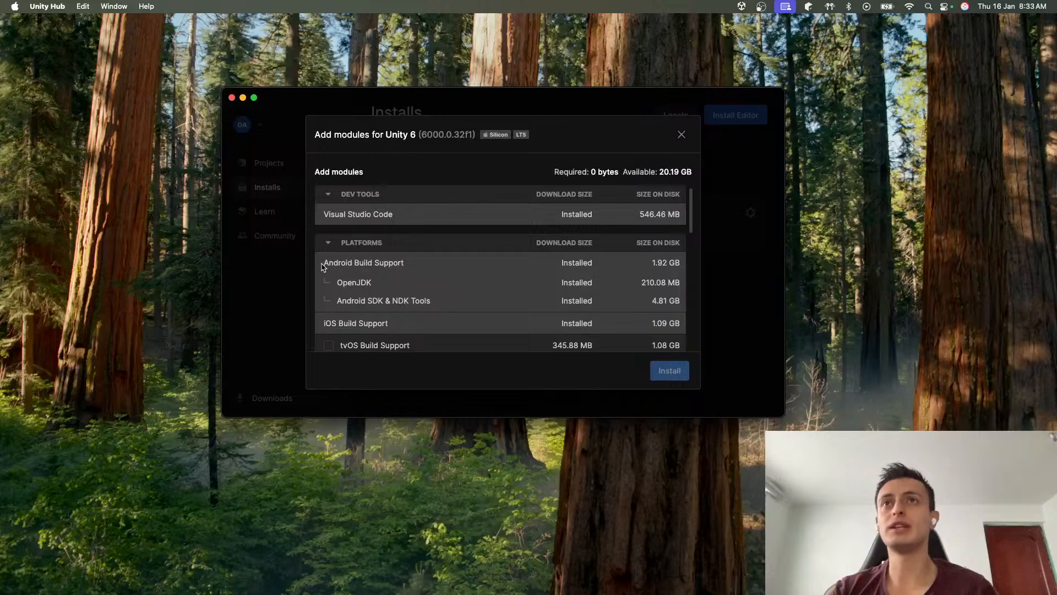
Step: Review the platform modules, including Android Build Support with OpenJDK and the SDK & NDK Tools, and close the list without installing any
{"action": "scroll", "coordinate": [429, 247], "scroll_direction": "down", "scroll_amount": 3}
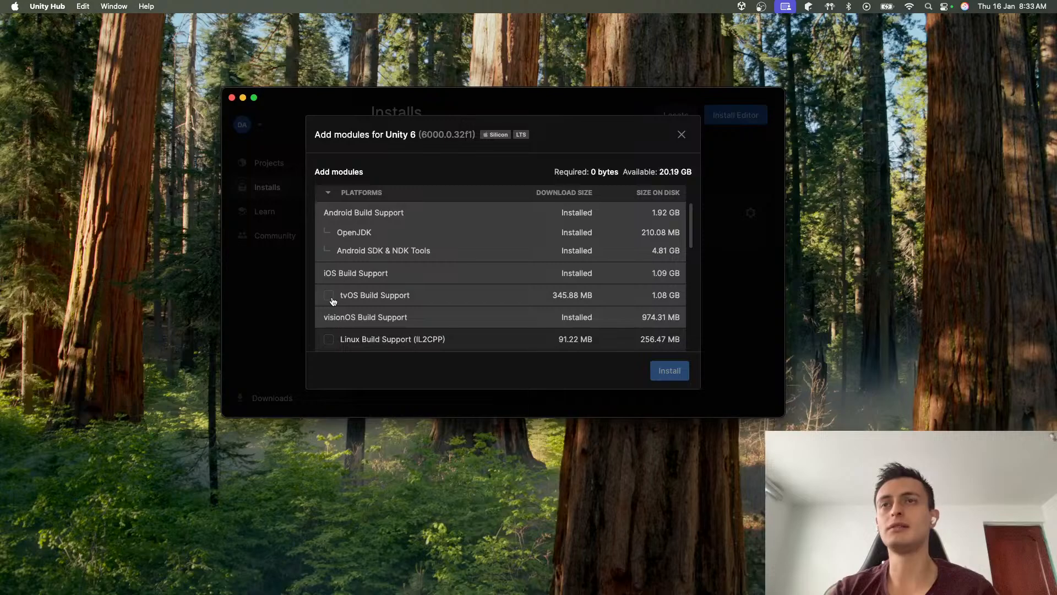
{"action": "left_click", "coordinate": [329, 295]}
{"action": "left_click", "coordinate": [329, 296]}
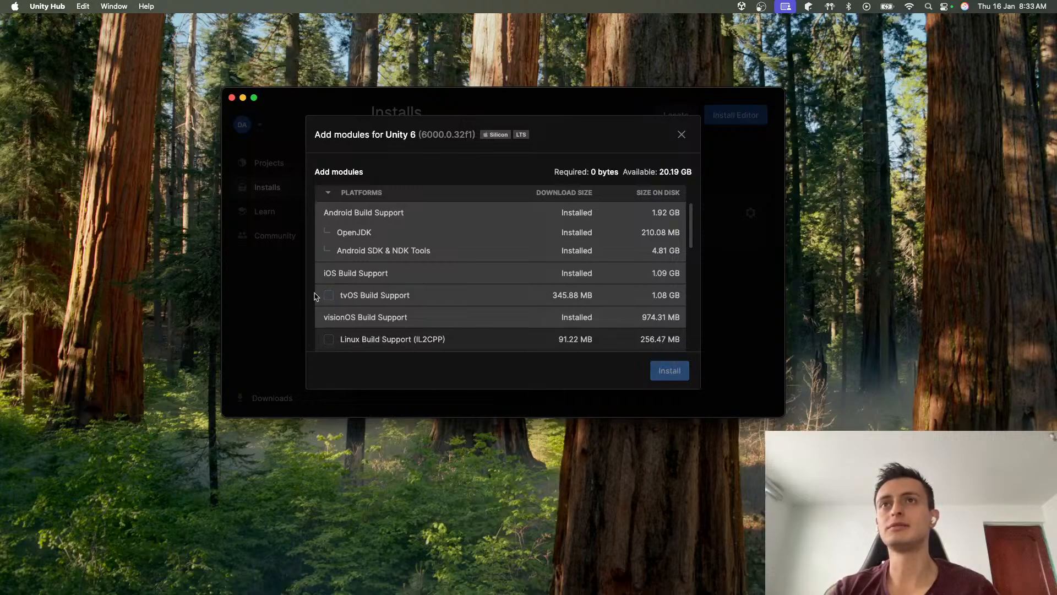
{"action": "scroll", "coordinate": [366, 242], "scroll_direction": "up", "scroll_amount": 2}
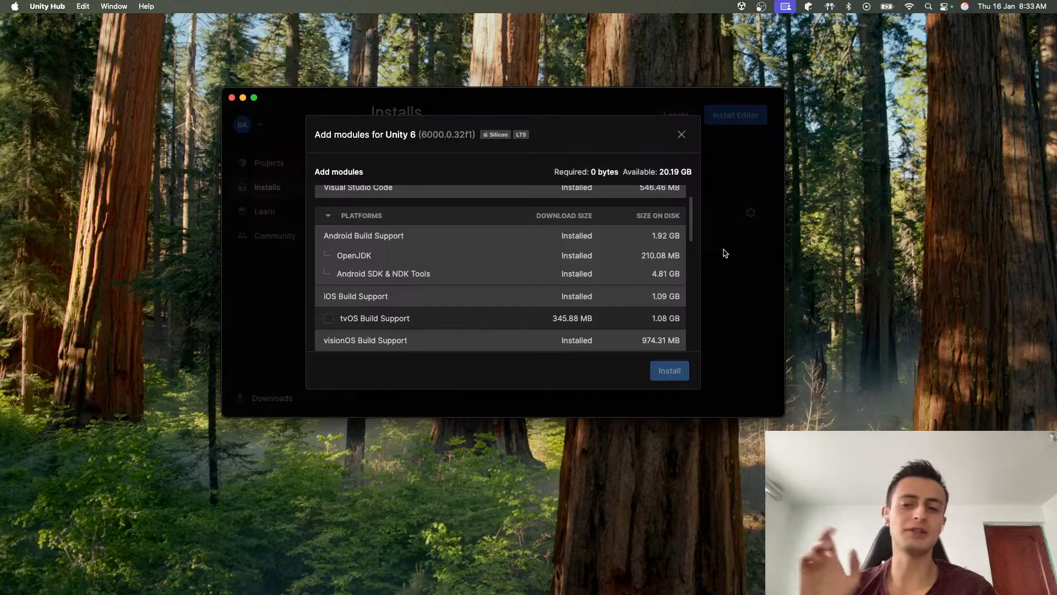
{"action": "left_click", "coordinate": [681, 135]}
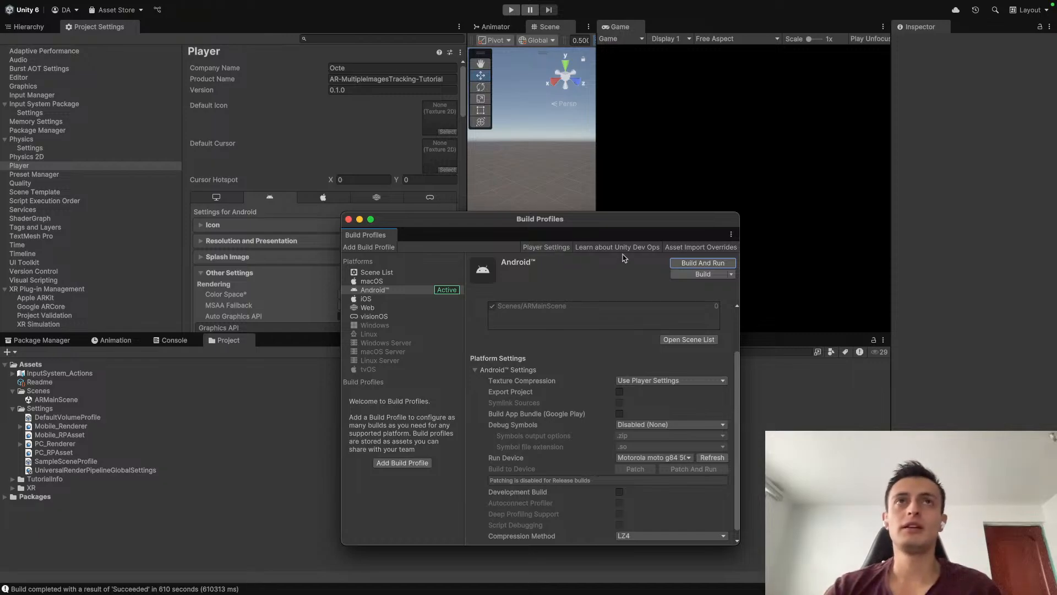
Step: Close the Build Profiles window in Unity and review the Android Player settings down to Target Architectures
{"action": "left_click_drag", "start_coordinate": [626, 225], "coordinate": [718, 159]}
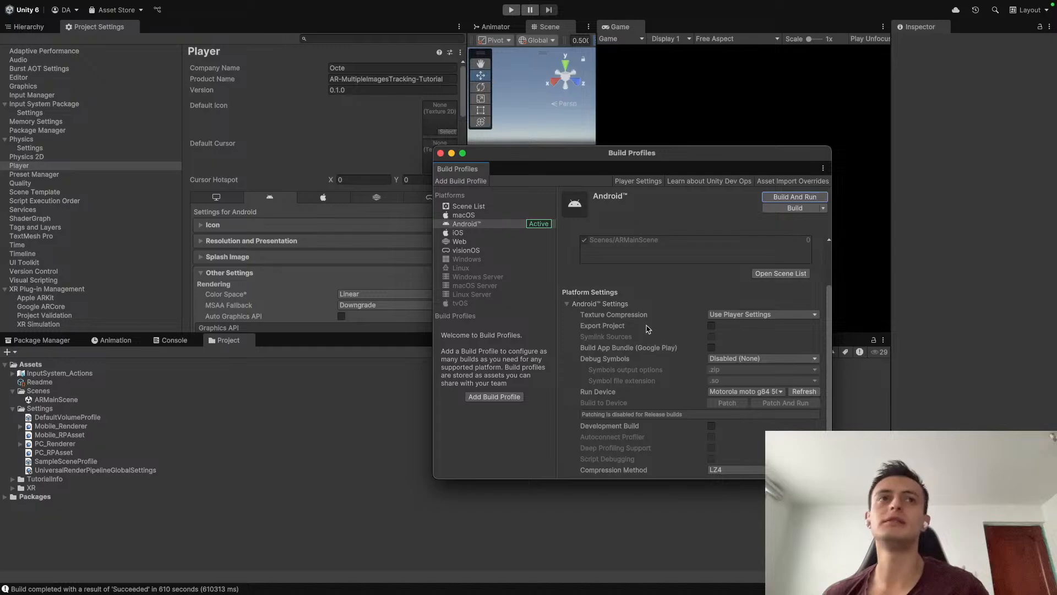
{"action": "scroll", "coordinate": [651, 326], "scroll_direction": "down", "scroll_amount": 1}
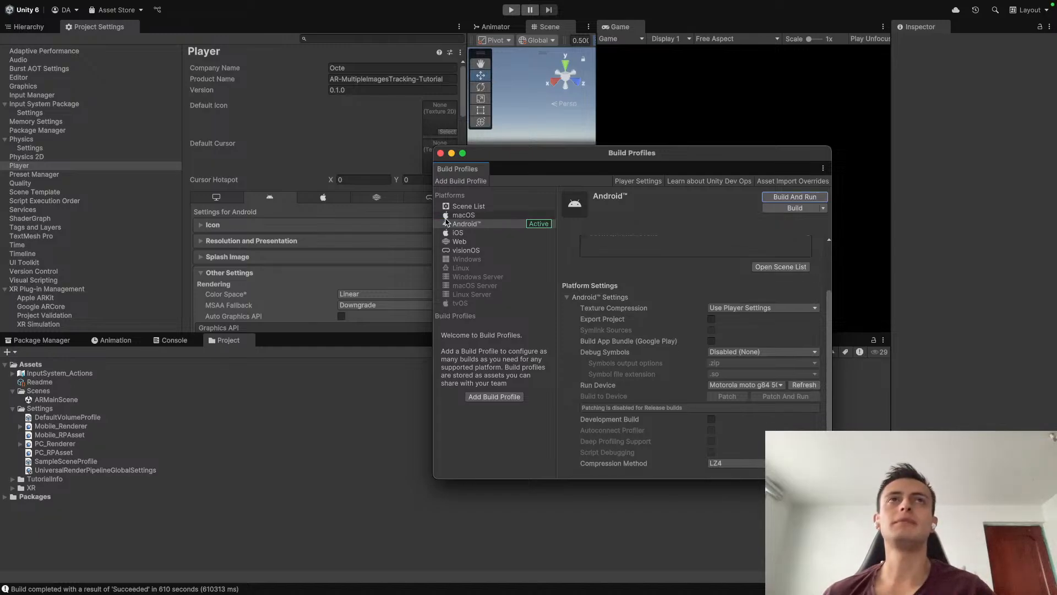
{"action": "left_click", "coordinate": [440, 154]}
{"action": "scroll", "coordinate": [349, 249], "scroll_direction": "down", "scroll_amount": 10}
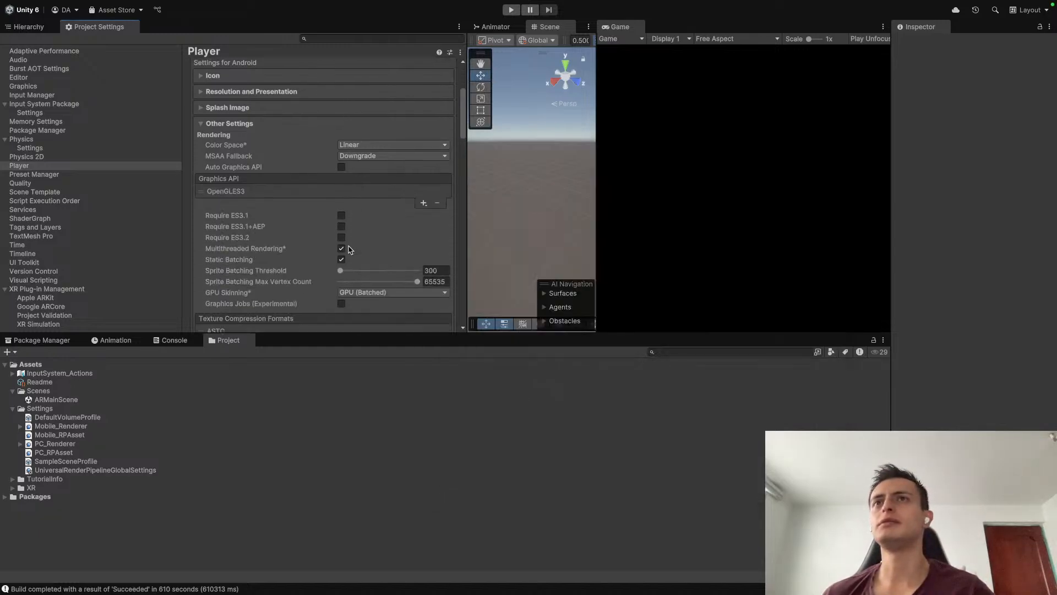
{"action": "scroll", "coordinate": [349, 249], "scroll_direction": "down", "scroll_amount": 10}
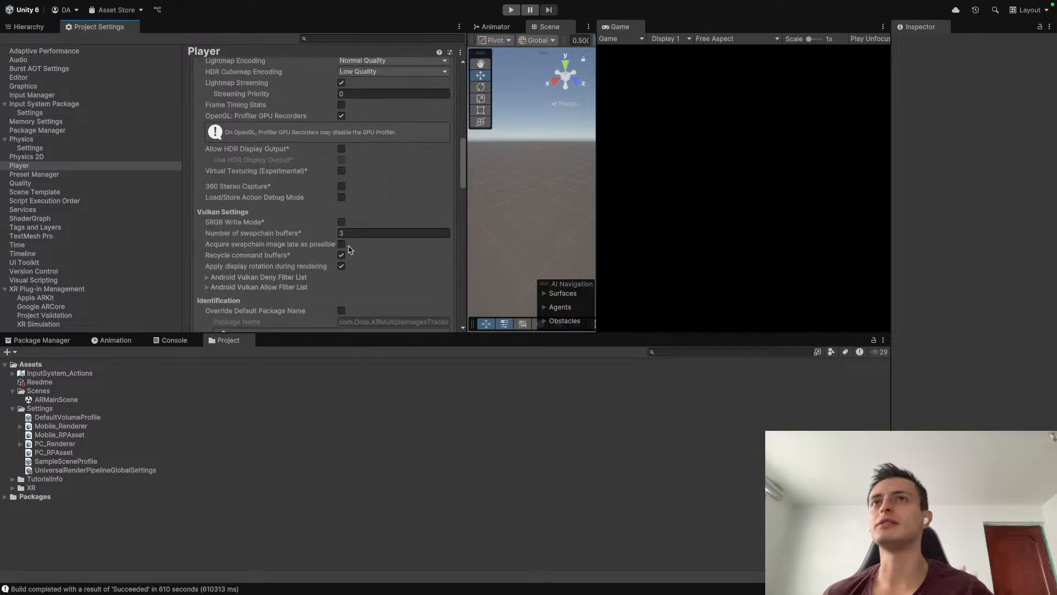
{"action": "scroll", "coordinate": [349, 249], "scroll_direction": "down", "scroll_amount": 5}
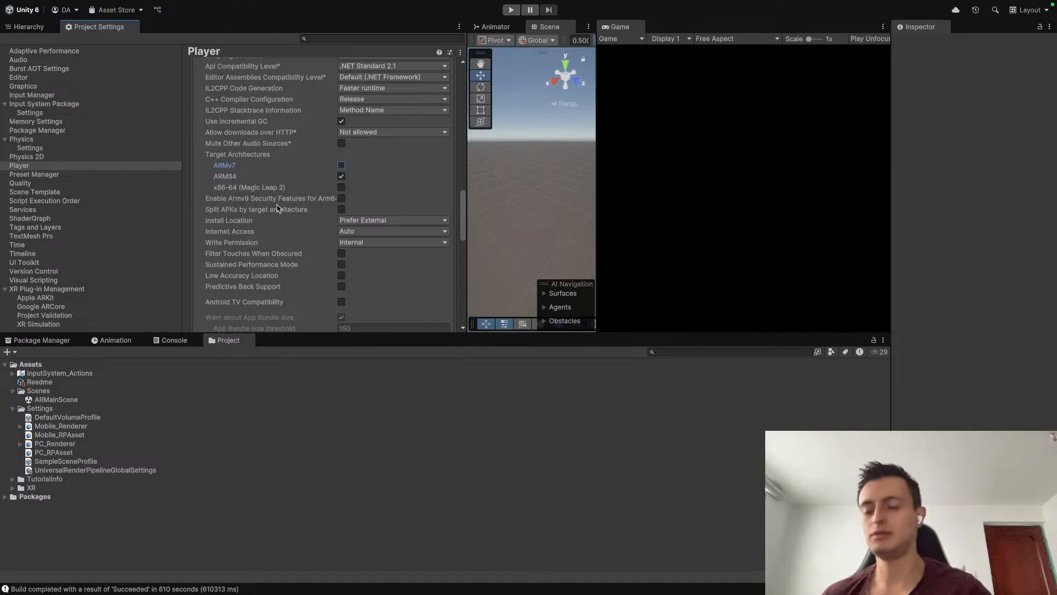
Step: Glance at the ARMainScene hierarchy, return to the Player settings, and build and run the project for Android again
{"action": "left_click", "coordinate": [38, 26]}
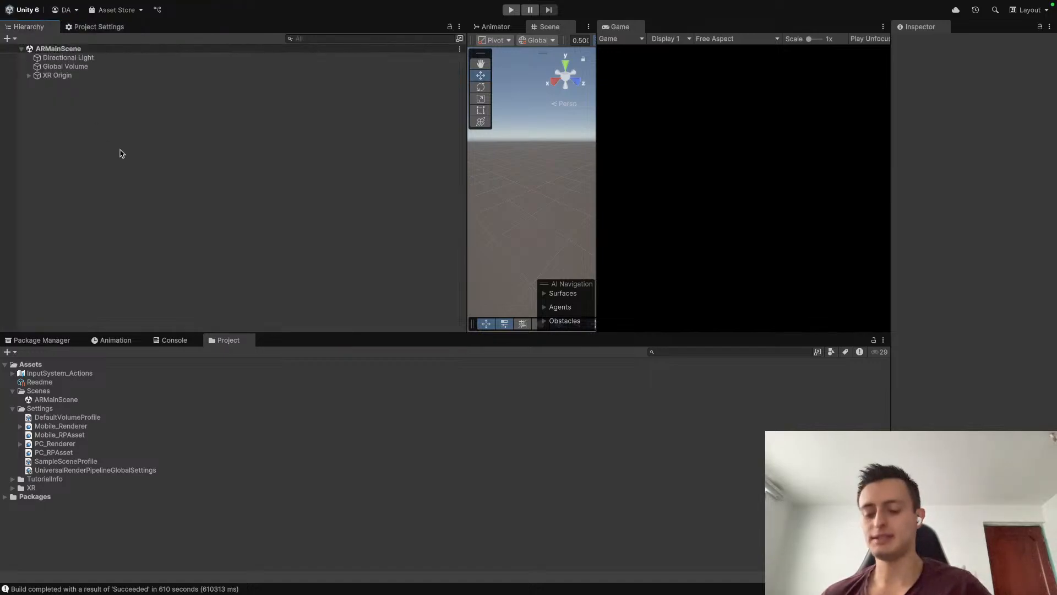
{"action": "left_click", "coordinate": [86, 27]}
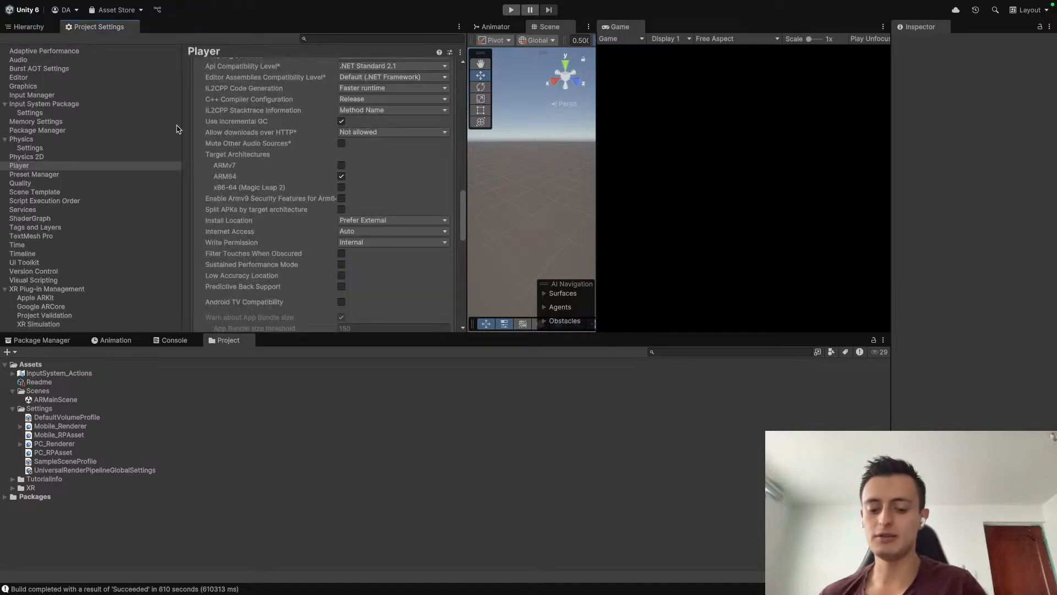
{"action": "key", "text": "ctrl+b"}
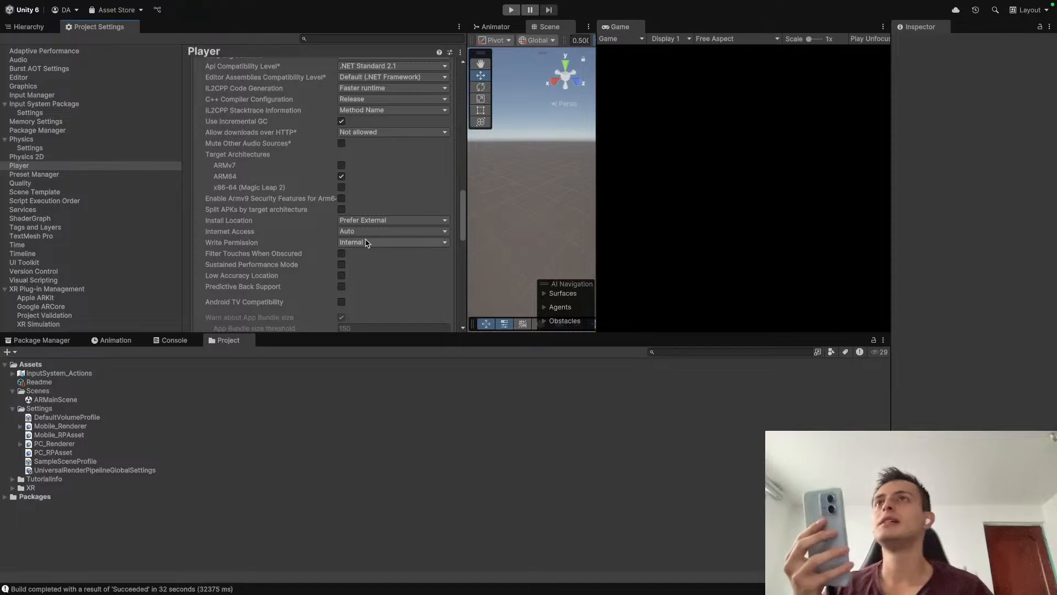
Step: Enable the Google ARCore plug-in provider for Android and the Apple ARKit provider for iOS in XR Plug-in Management
{"action": "scroll", "coordinate": [341, 192], "scroll_direction": "up", "scroll_amount": 1}
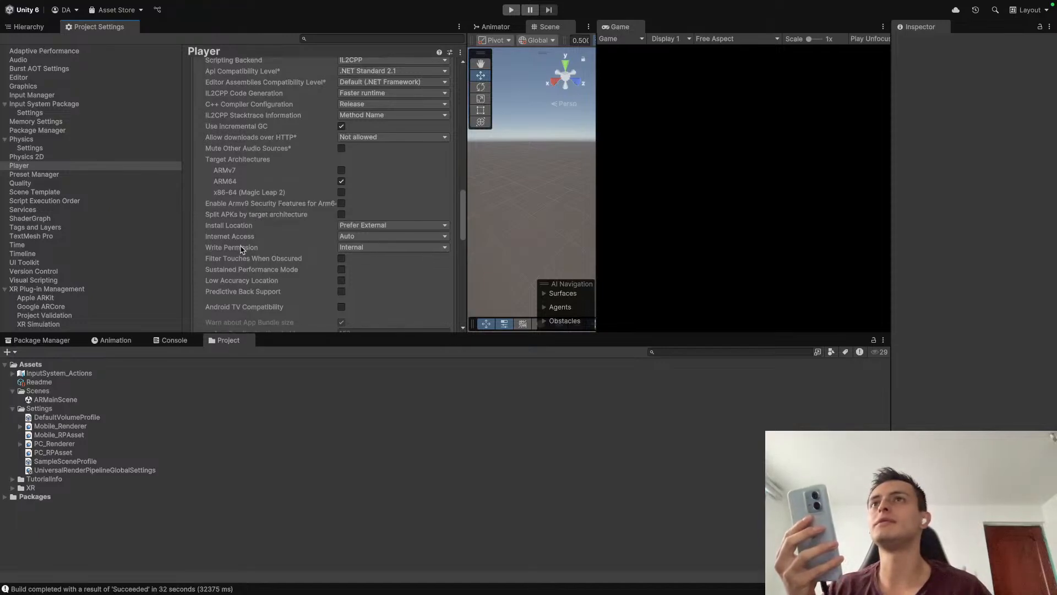
{"action": "scroll", "coordinate": [323, 276], "scroll_direction": "down", "scroll_amount": 3}
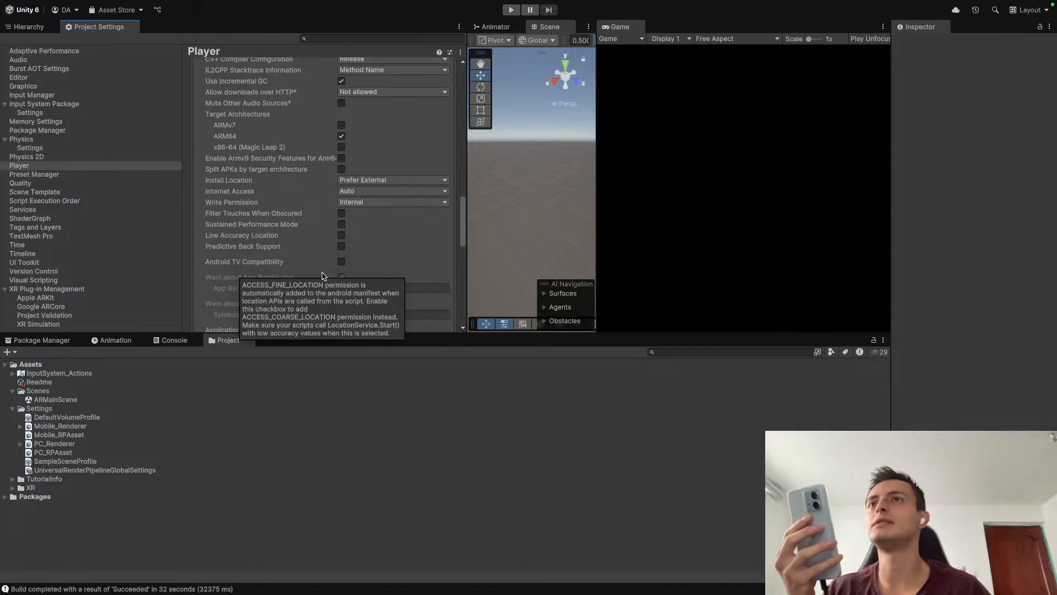
{"action": "scroll", "coordinate": [323, 275], "scroll_direction": "down", "scroll_amount": 9}
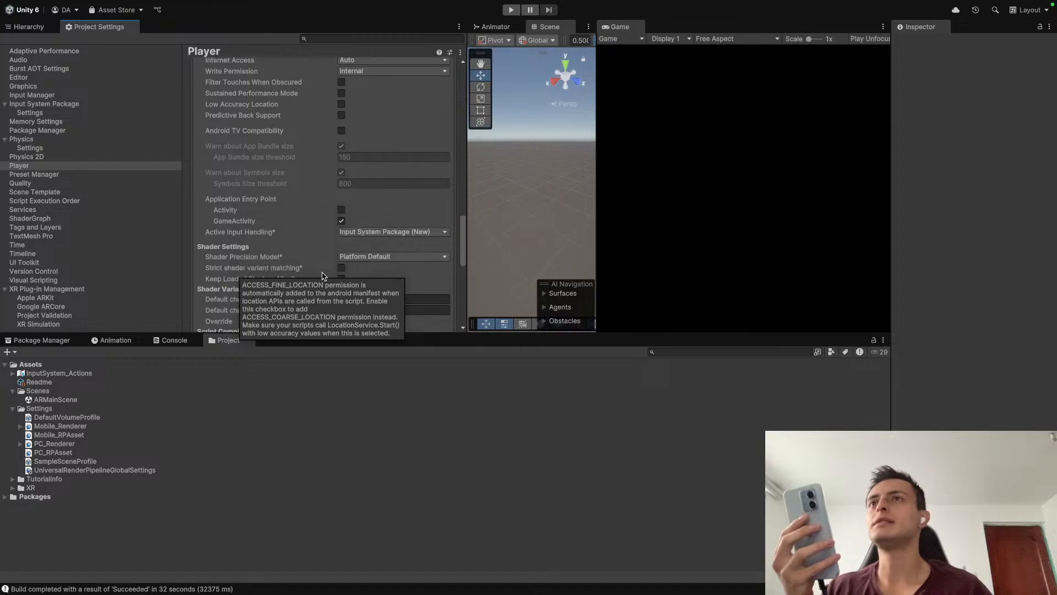
{"action": "scroll", "coordinate": [323, 276], "scroll_direction": "down", "scroll_amount": 5}
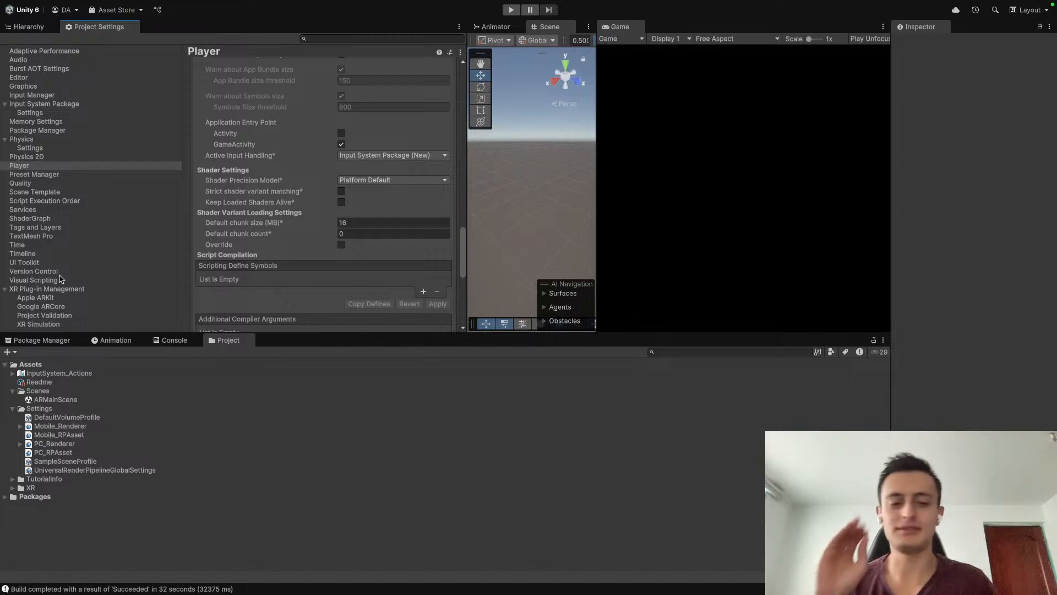
{"action": "left_click", "coordinate": [23, 289]}
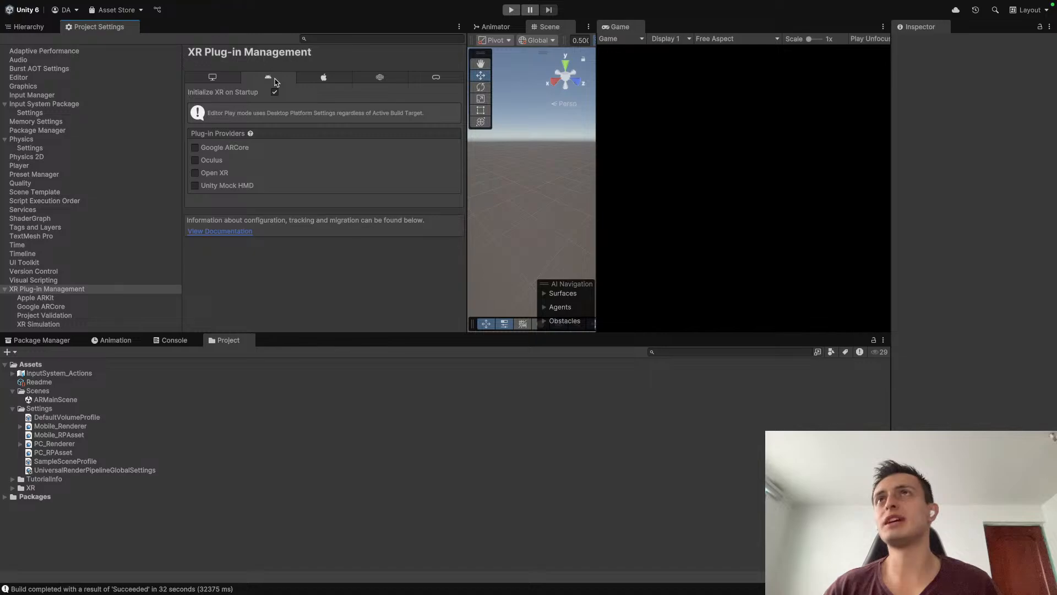
{"action": "left_click", "coordinate": [61, 291]}
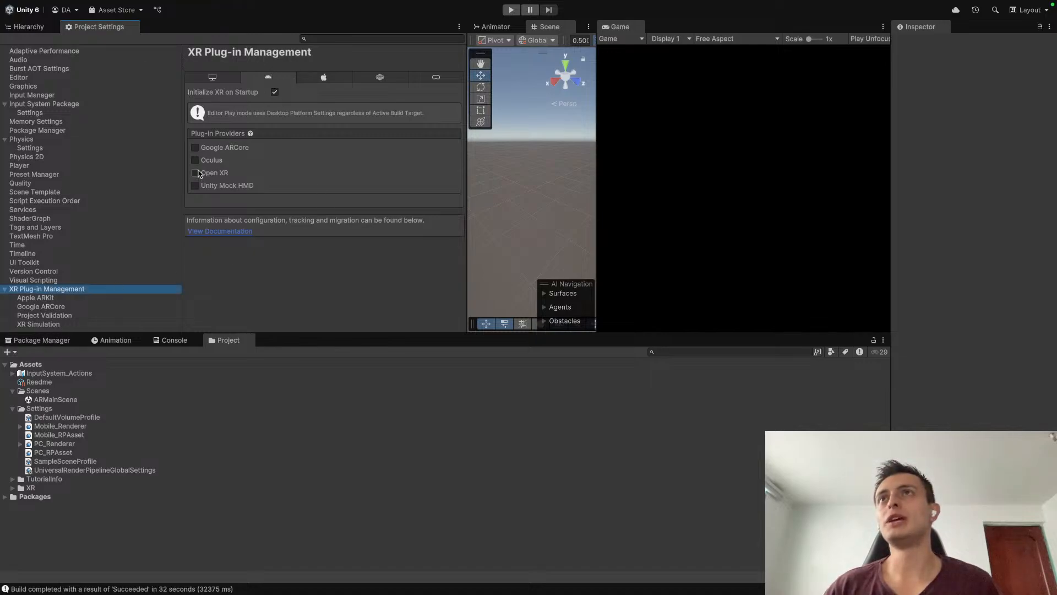
{"action": "left_click", "coordinate": [196, 149]}
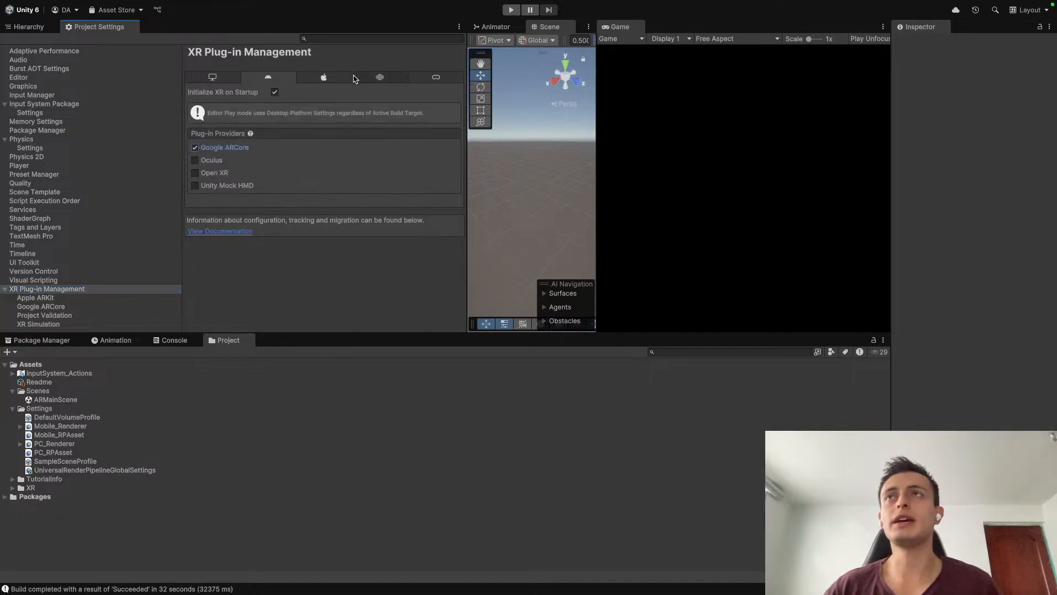
{"action": "left_click", "coordinate": [326, 78]}
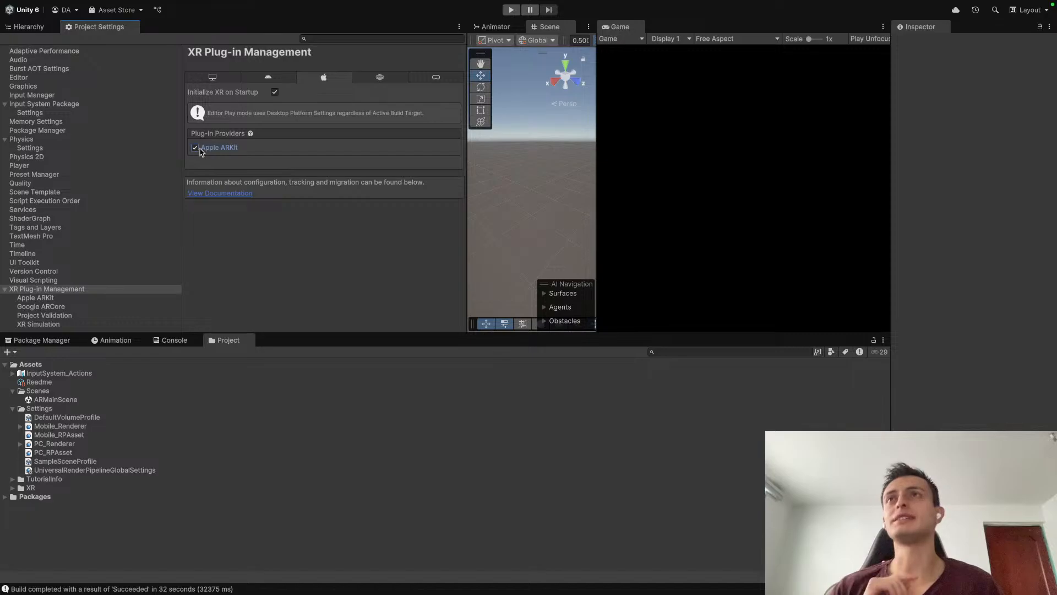
Step: Check the enabled plug-in providers for Android, iOS and visionOS in XR Plug-in Management
{"action": "left_click", "coordinate": [282, 76]}
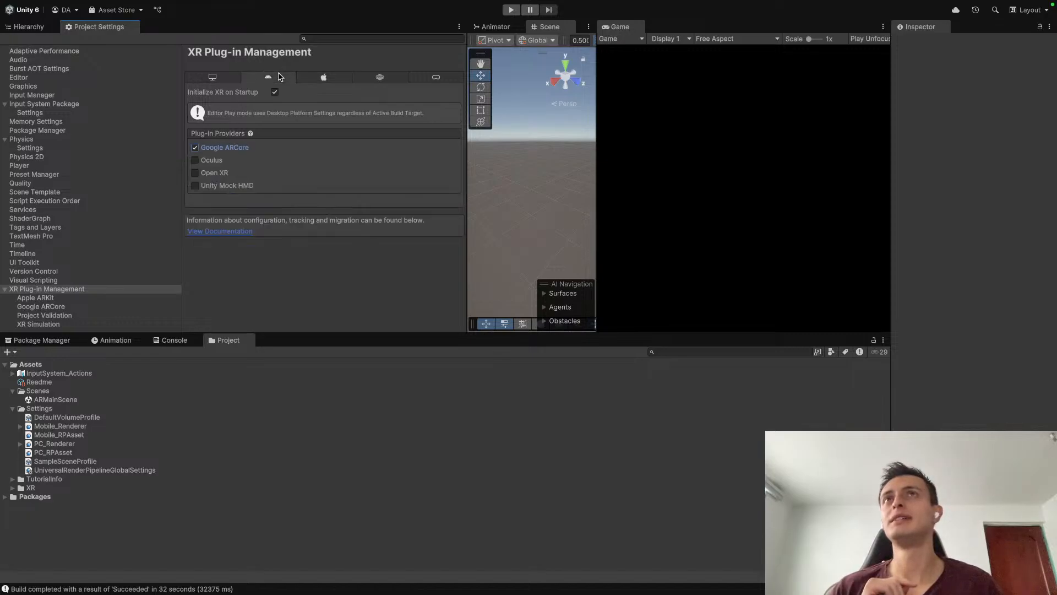
{"action": "left_click", "coordinate": [343, 80]}
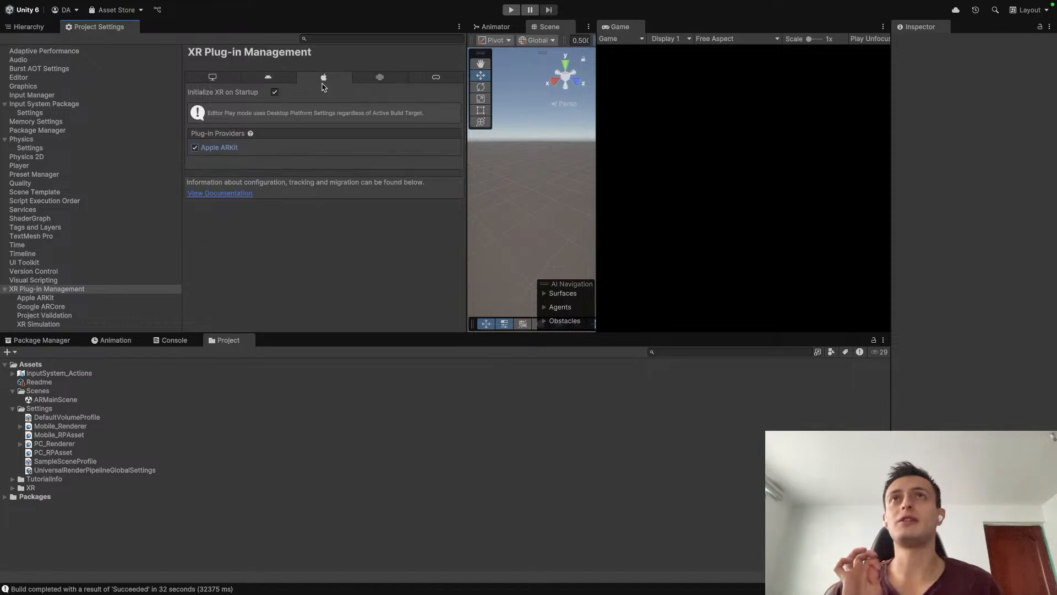
{"action": "left_click", "coordinate": [428, 80]}
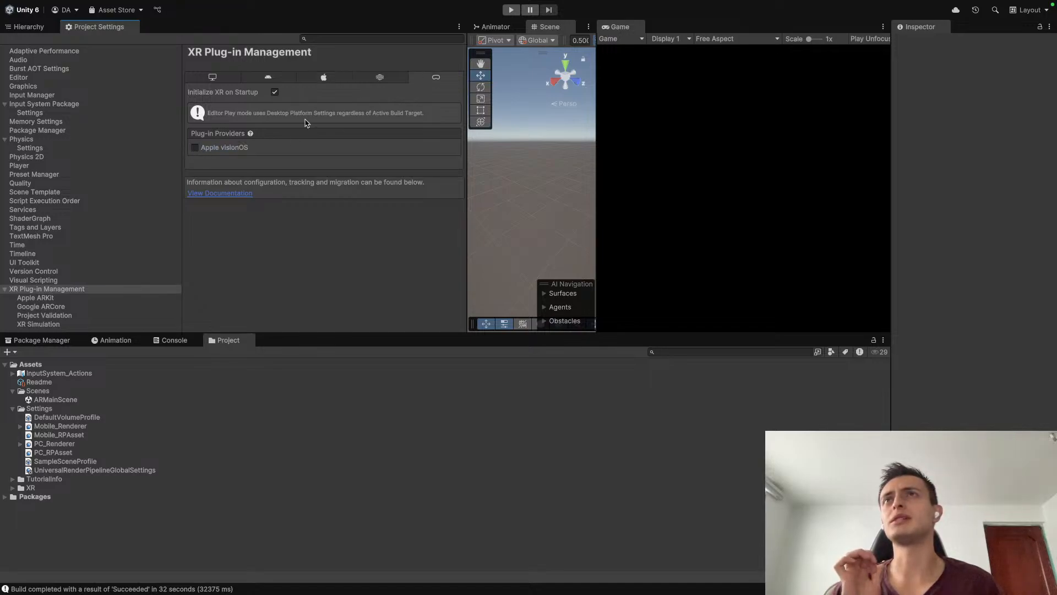
{"action": "left_click", "coordinate": [322, 77]}
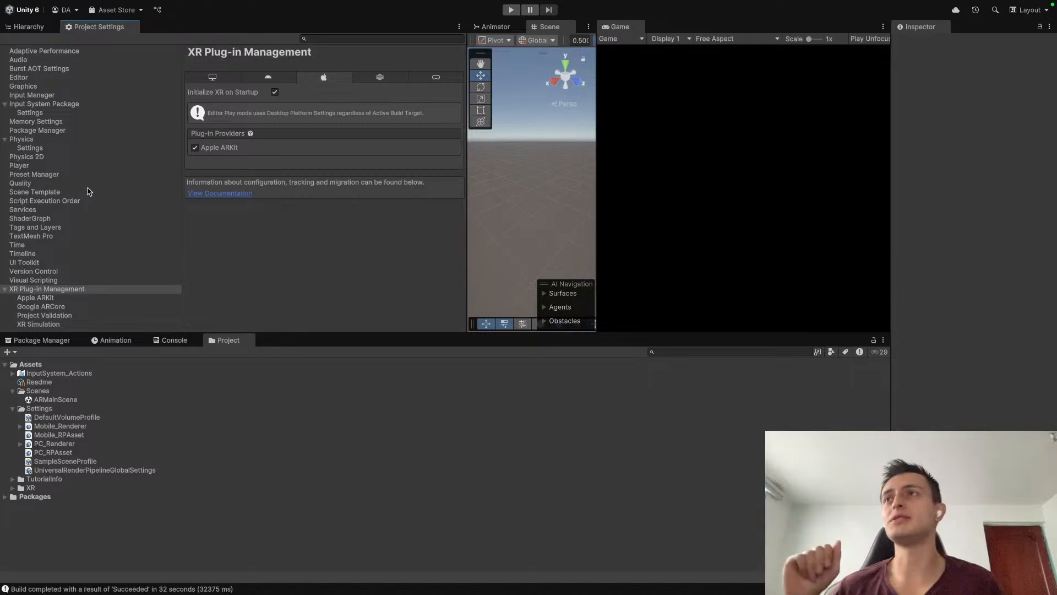
{"action": "left_click", "coordinate": [39, 30]}
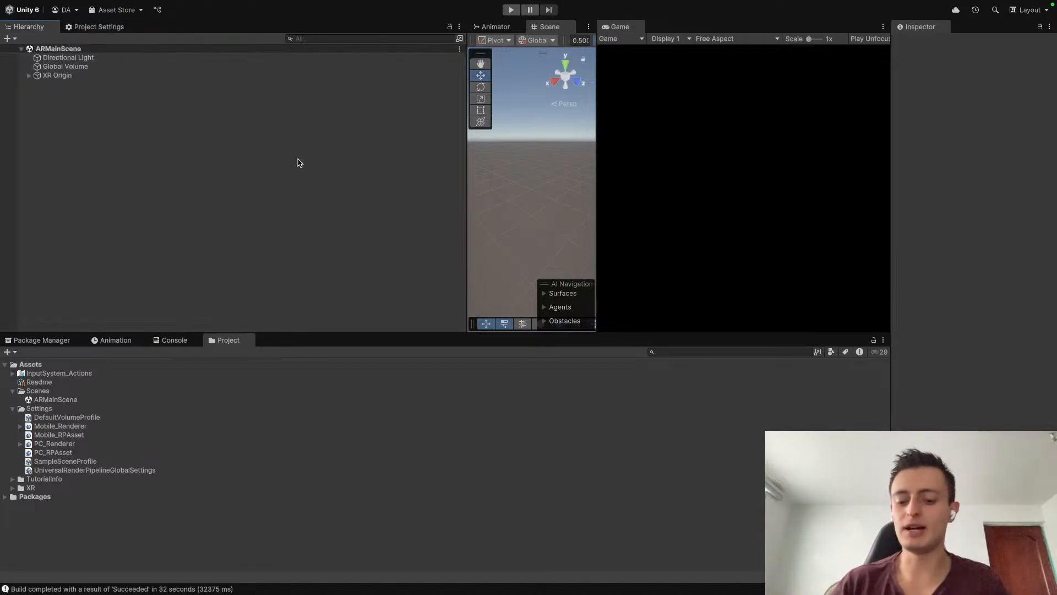
{"action": "key", "text": "super+b"}
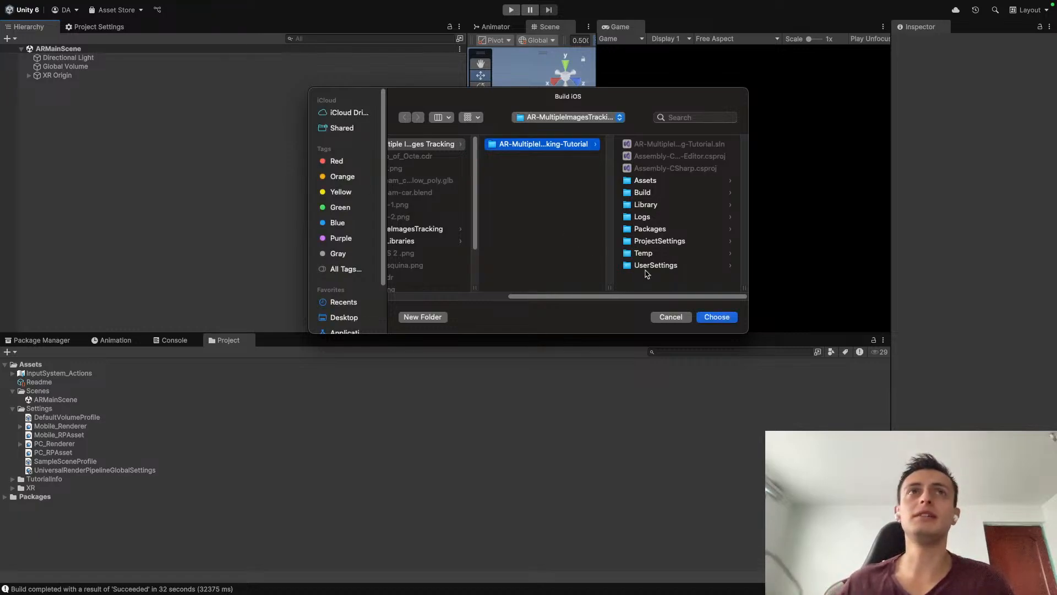
{"action": "left_click", "coordinate": [660, 194]}
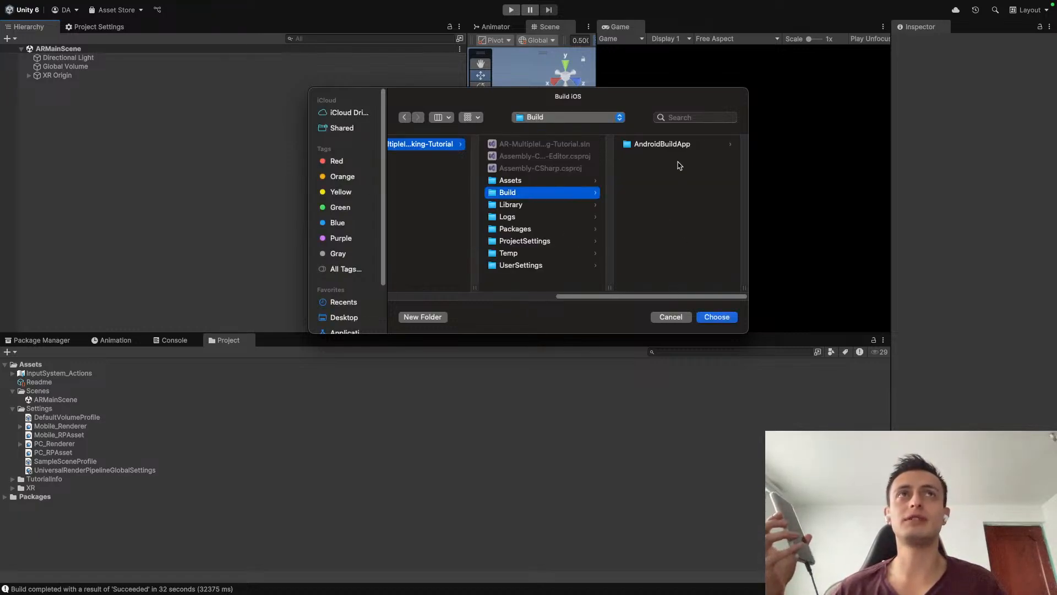
{"action": "left_click", "coordinate": [681, 144]}
{"action": "left_click", "coordinate": [681, 156]}
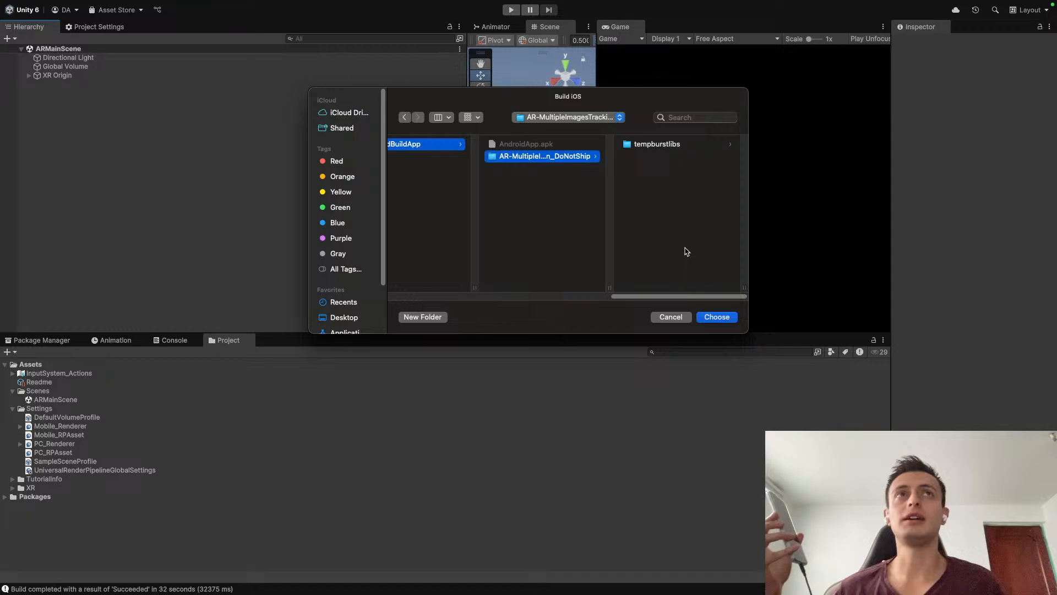
{"action": "left_click", "coordinate": [443, 146]}
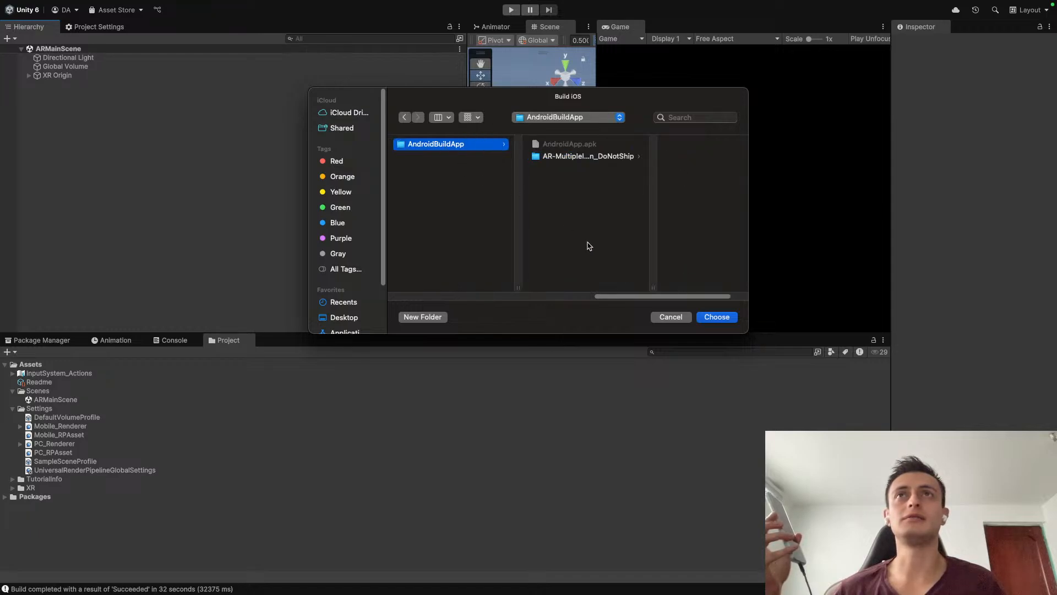
{"action": "left_click", "coordinate": [713, 317]}
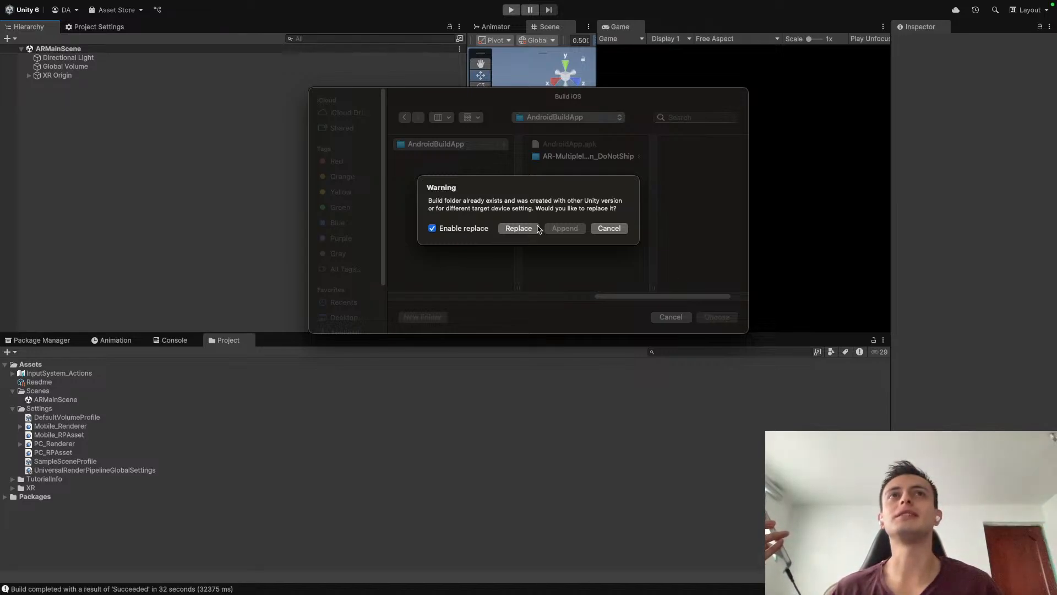
{"action": "left_click", "coordinate": [608, 228]}
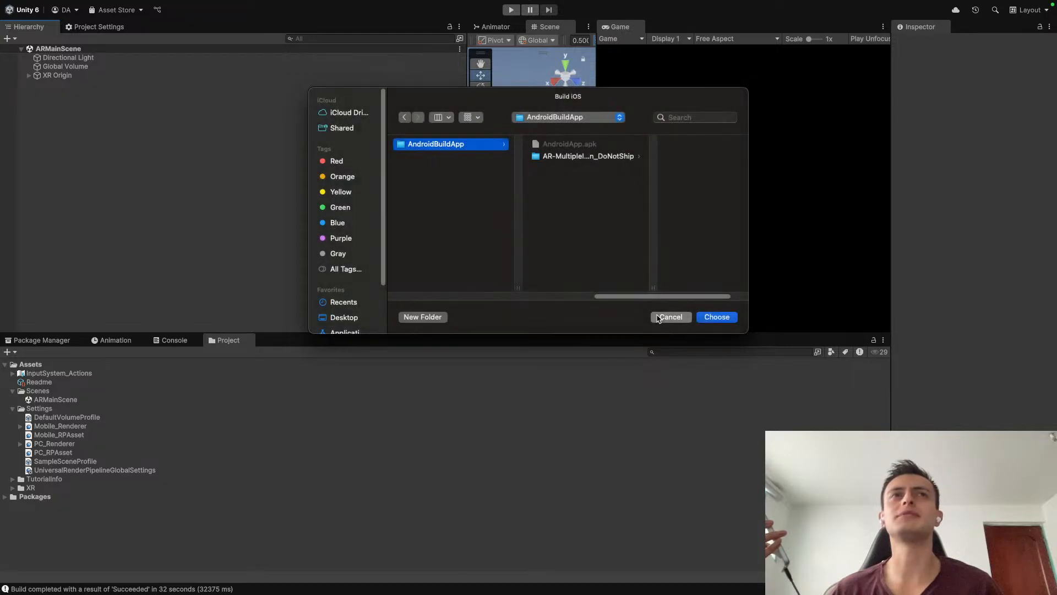
{"action": "left_click", "coordinate": [671, 317]}
{"action": "mouse_move", "coordinate": [2, 2]}
{"action": "left_click", "coordinate": [65, 6]}
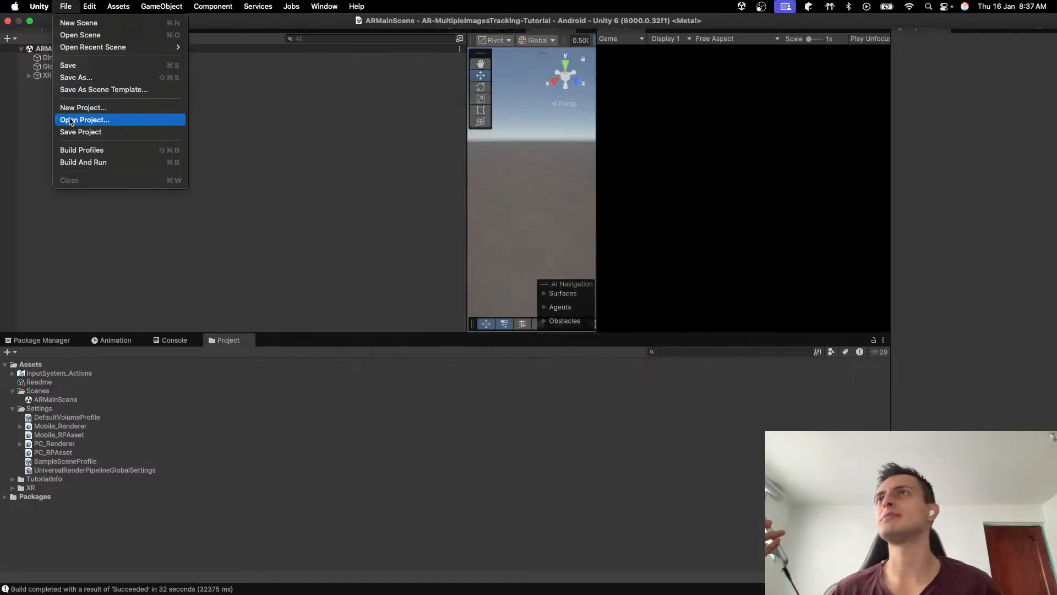
{"action": "left_click", "coordinate": [87, 164]}
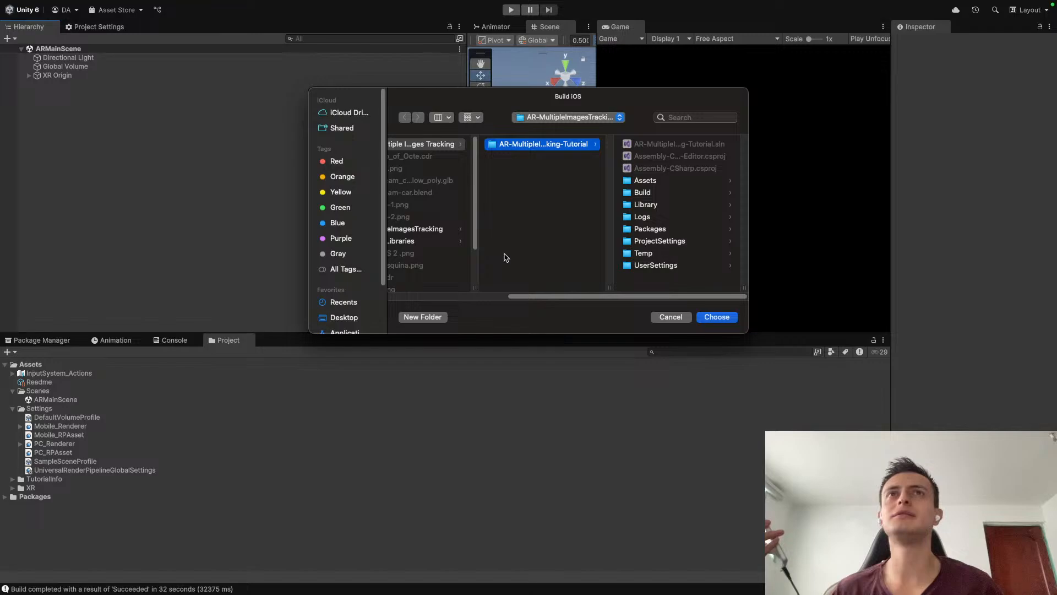
{"action": "left_click", "coordinate": [670, 316]}
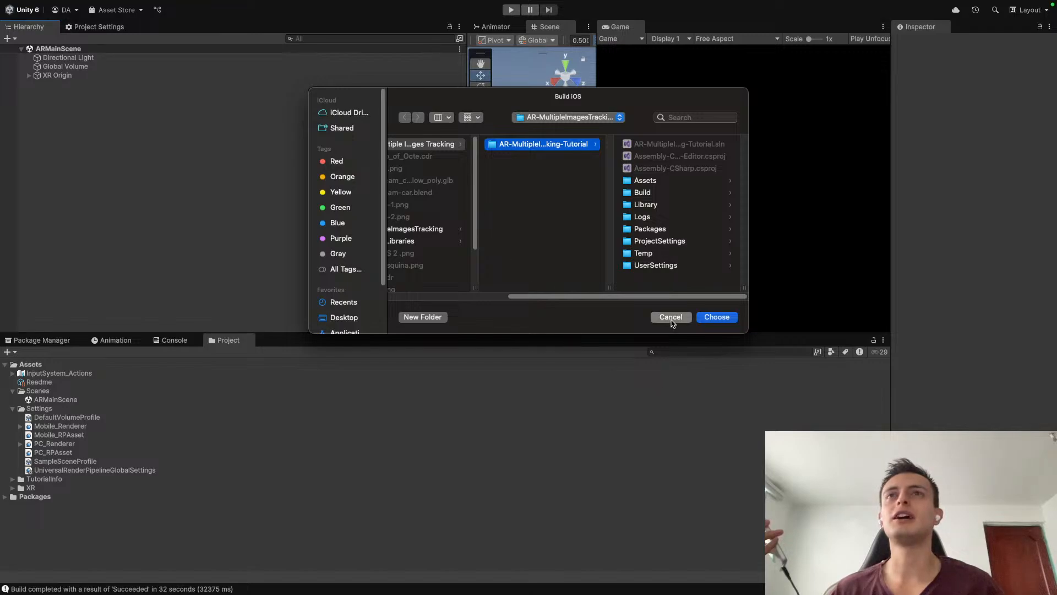
Step: Build and run the Android profile from Build Profiles, saving as AndroidApp.apk in AndroidBuildApp and replacing the existing file
{"action": "left_click", "coordinate": [66, 6]}
{"action": "left_click", "coordinate": [83, 152]}
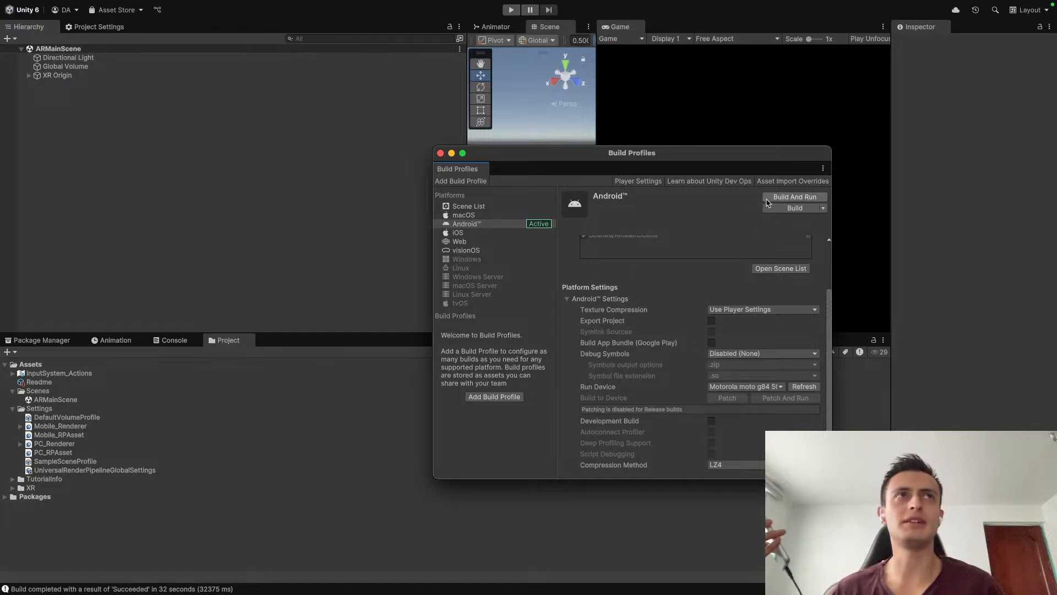
{"action": "left_click", "coordinate": [769, 201]}
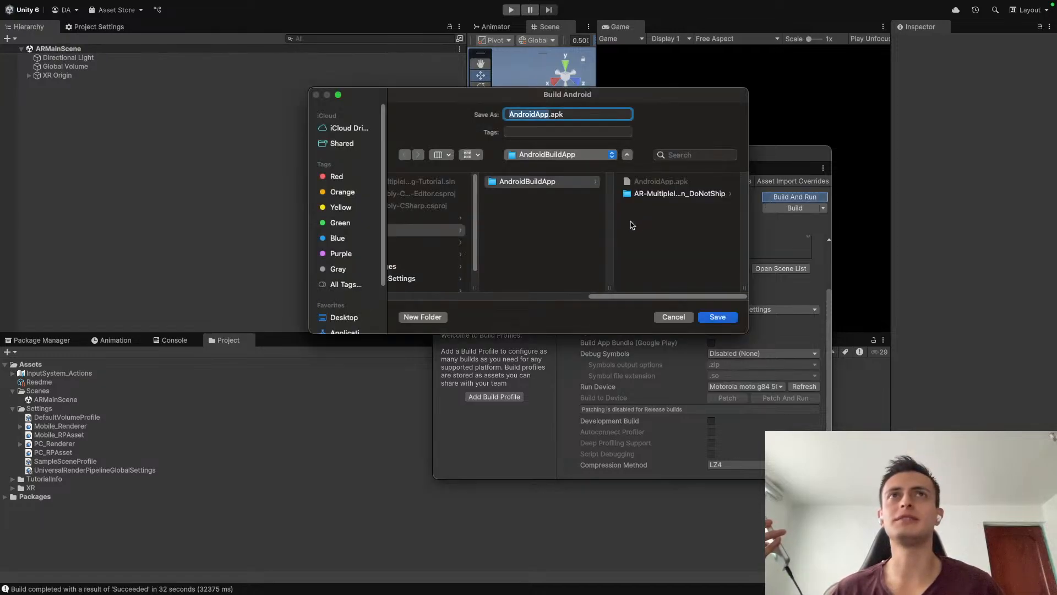
{"action": "left_click", "coordinate": [719, 317]}
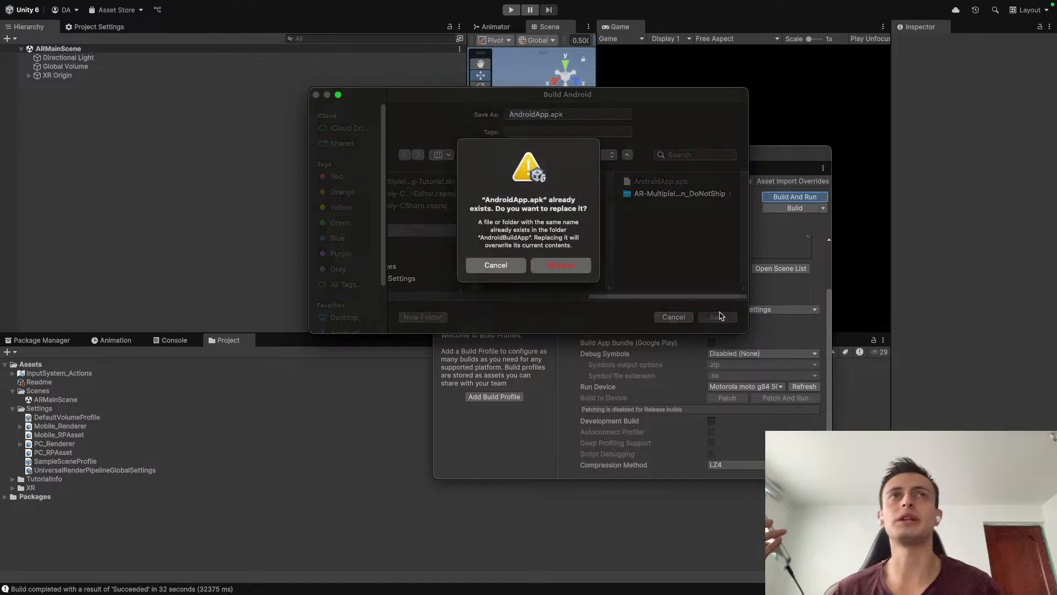
{"action": "left_click", "coordinate": [567, 267]}
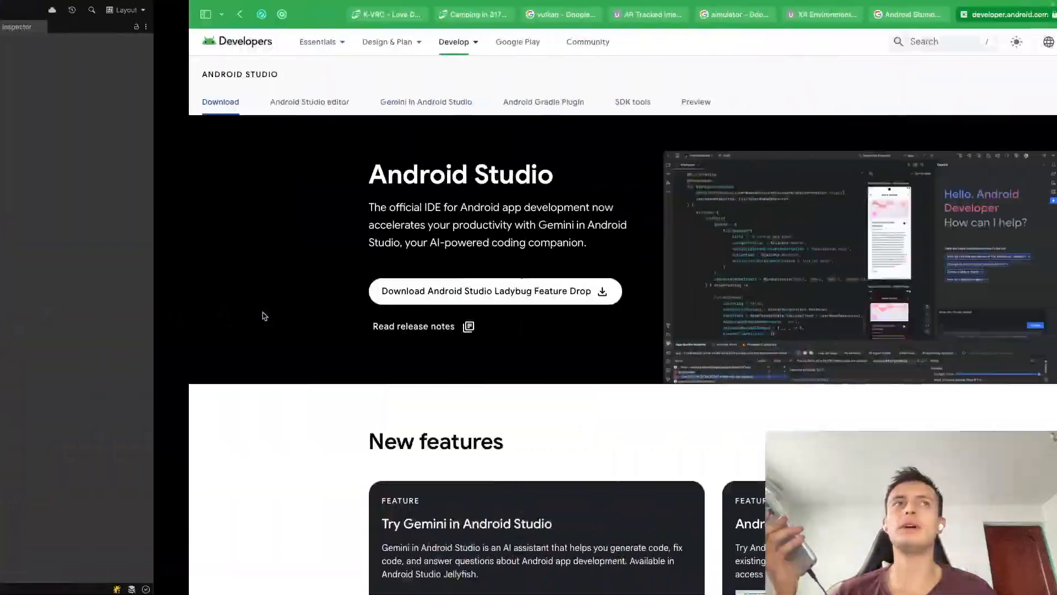
Step: Switch to the earlier AR Foundation tutorial video in Safari and review its Project Setup chapter's Player settings from about 1:25
{"action": "key", "text": "ctrl+Right"}
{"action": "key", "text": "ctrl+Left"}
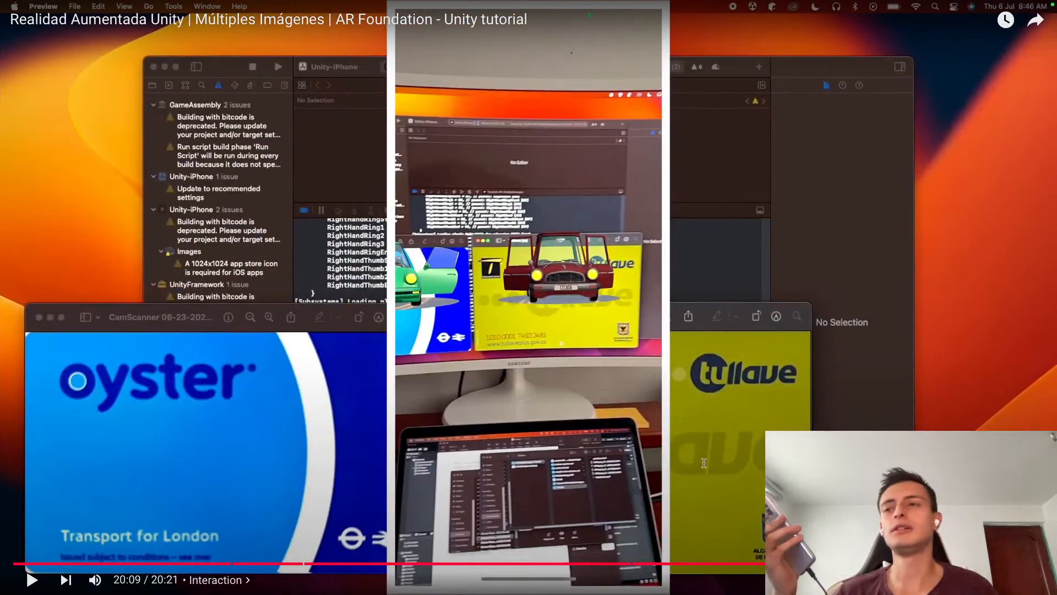
{"action": "left_click", "coordinate": [95, 563]}
{"action": "left_click", "coordinate": [190, 511]}
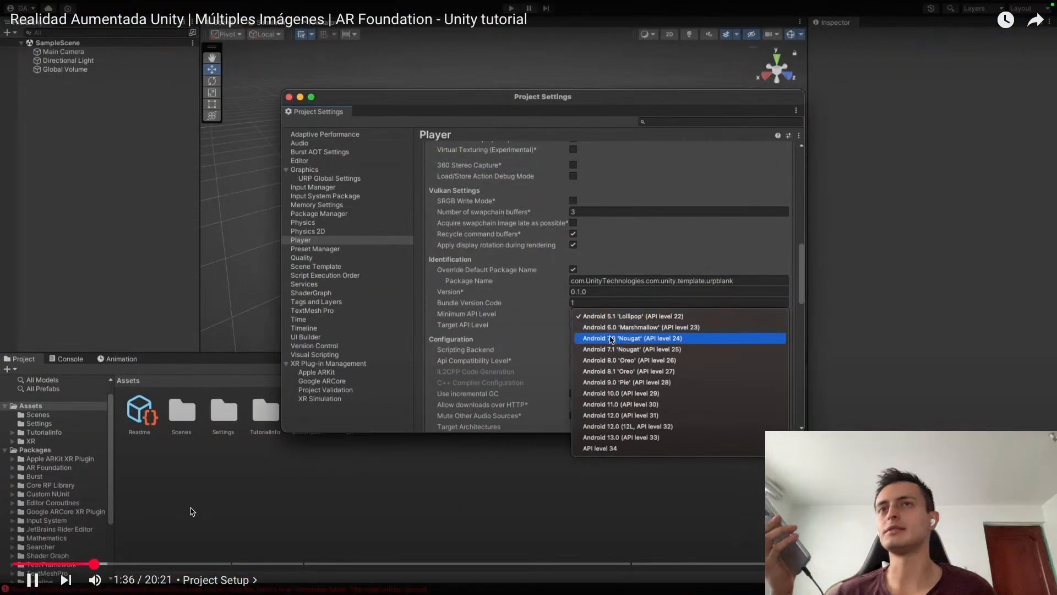
{"action": "left_click", "coordinate": [189, 511]}
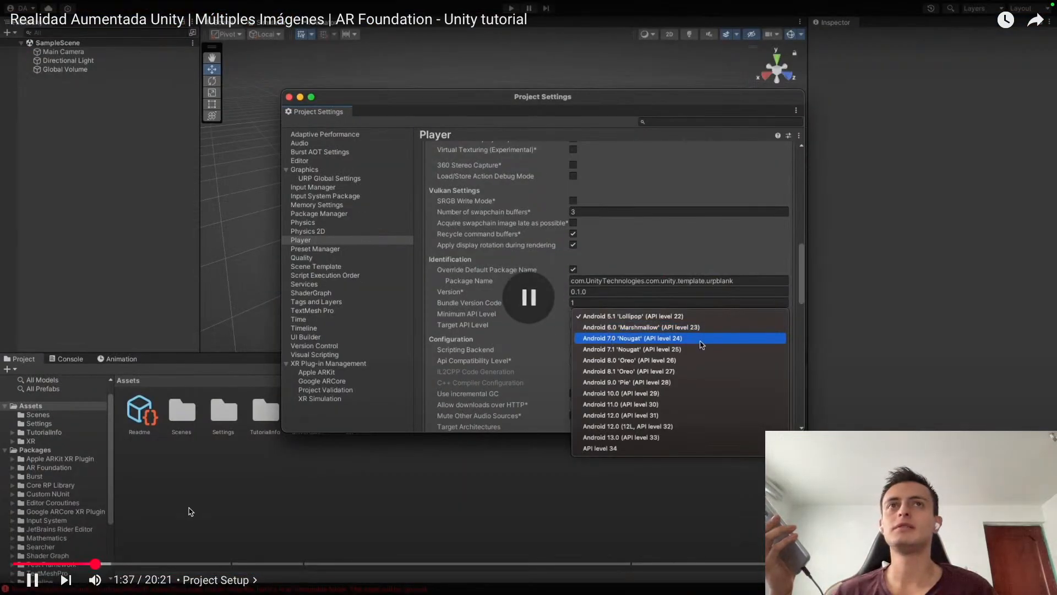
{"action": "left_click", "coordinate": [86, 563]}
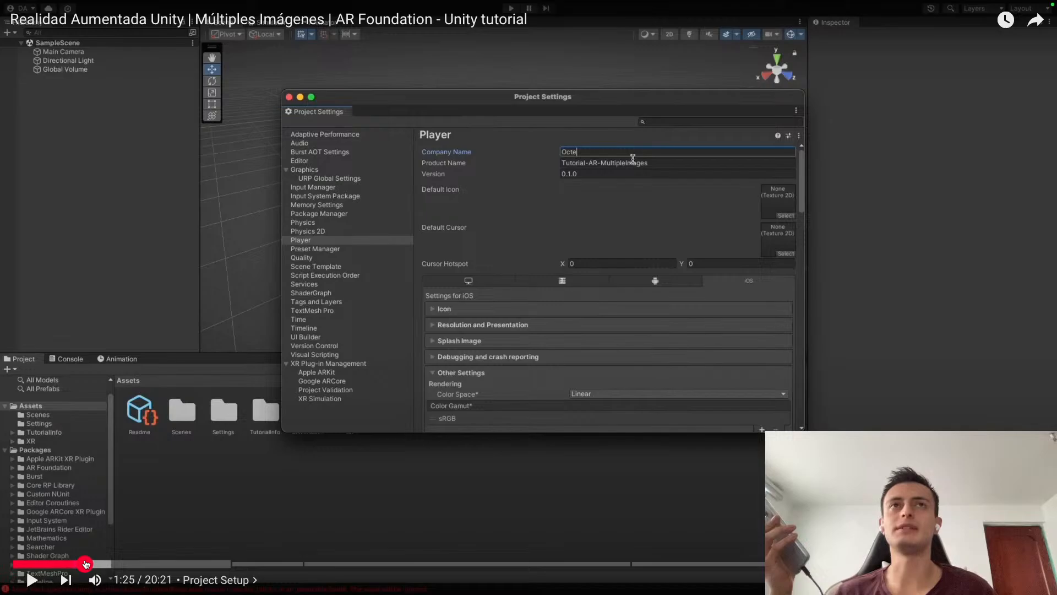
{"action": "left_click", "coordinate": [262, 499]}
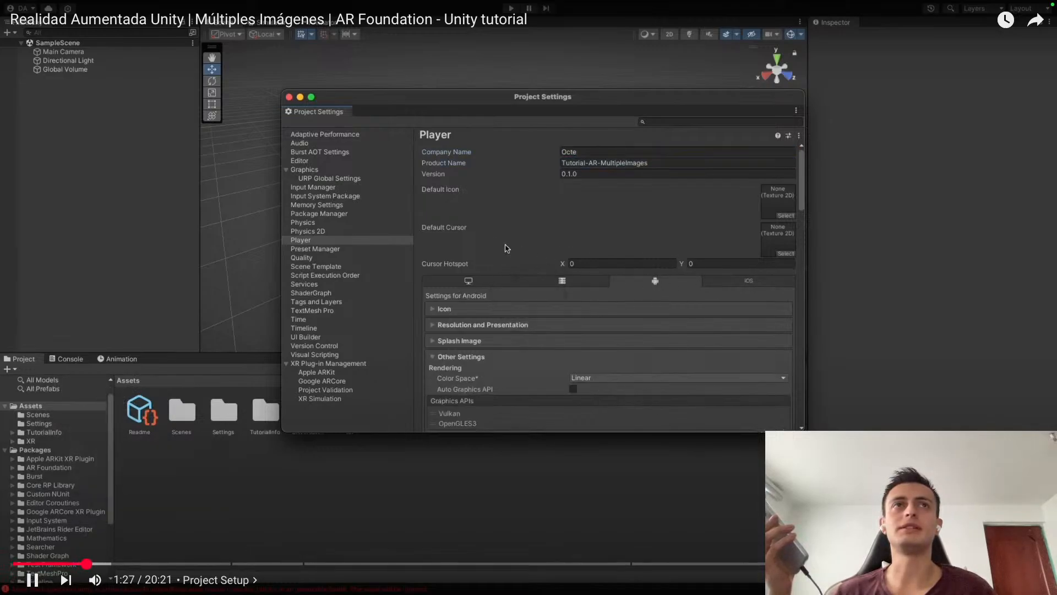
{"action": "left_click", "coordinate": [268, 479]}
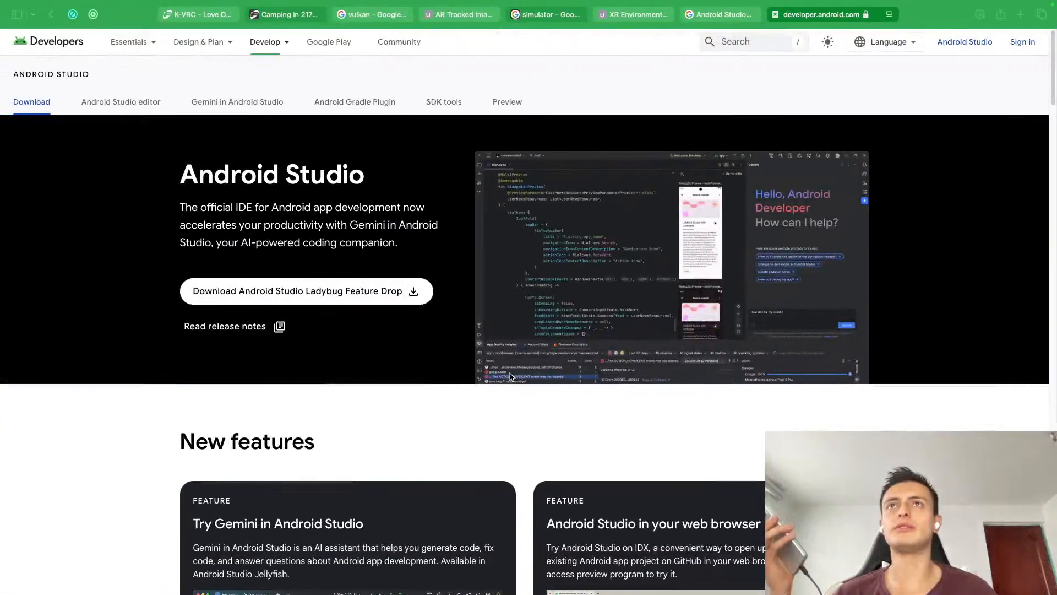
Step: Move the full-screen Safari video space directly before the Unity space and switch to Unity
{"action": "key", "text": "ctrl+Right"}
{"action": "key", "text": "ctrl+Up"}
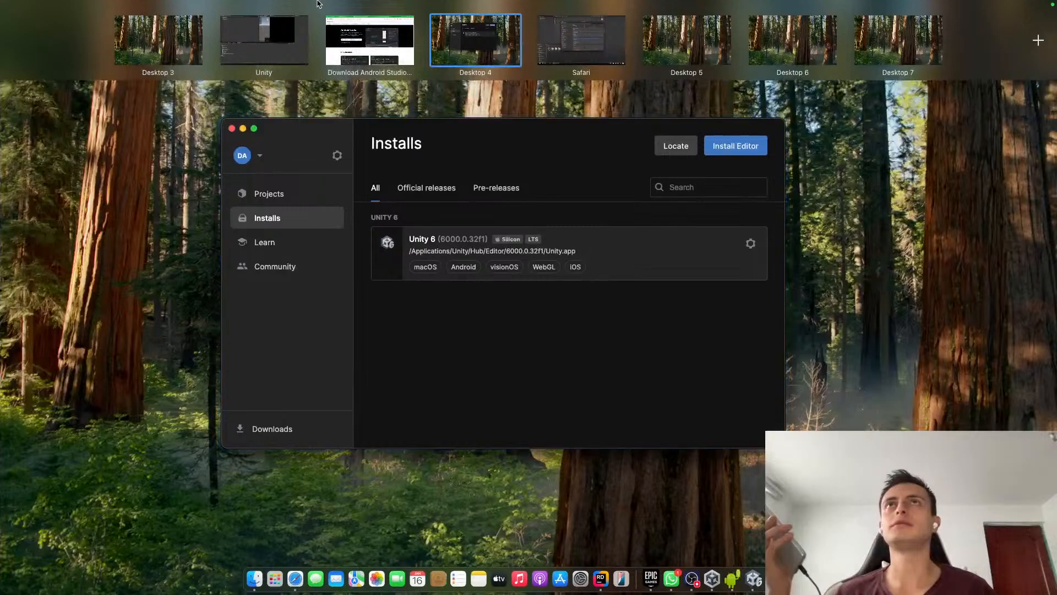
{"action": "left_click_drag", "start_coordinate": [611, 34], "coordinate": [270, 19]}
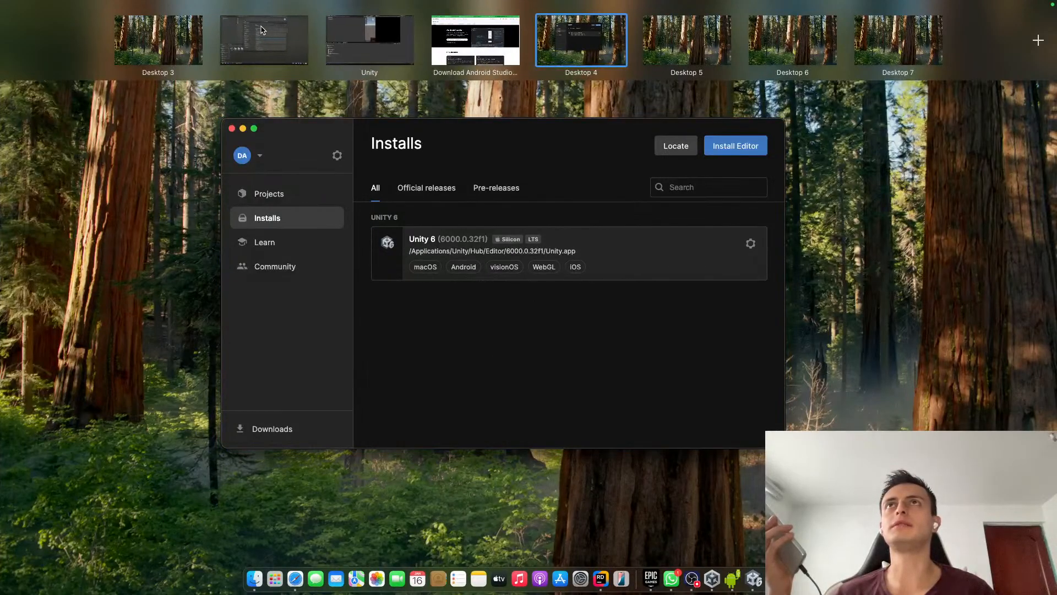
{"action": "left_click", "coordinate": [341, 38]}
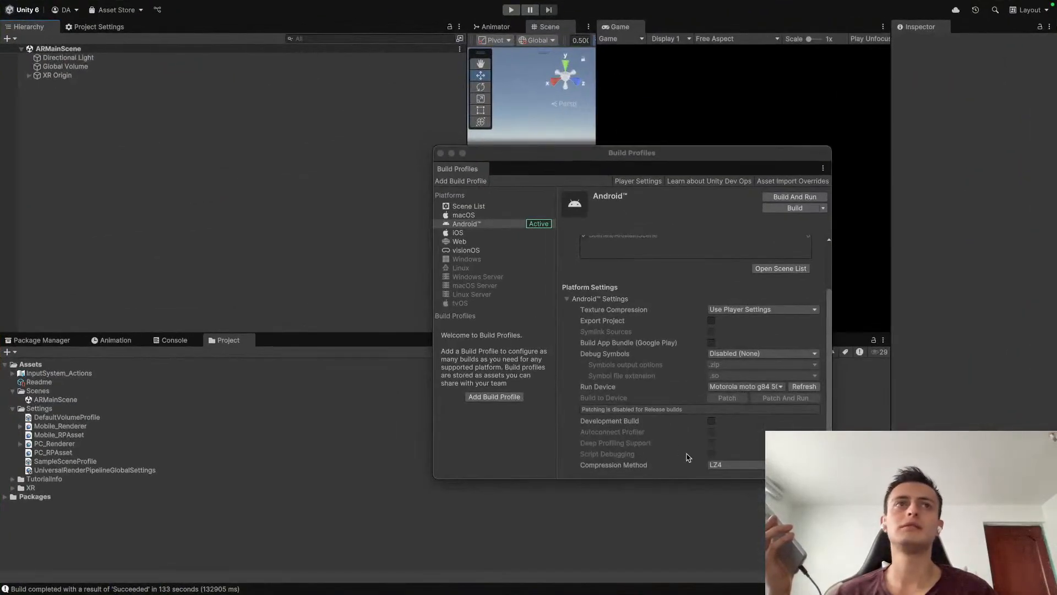
Step: Close the Build Profiles window and review the Apple ARKit, Google ARCore, Project Validation and XR Simulation settings under XR Plug-in Management
{"action": "left_click", "coordinate": [459, 225]}
{"action": "left_click", "coordinate": [440, 153]}
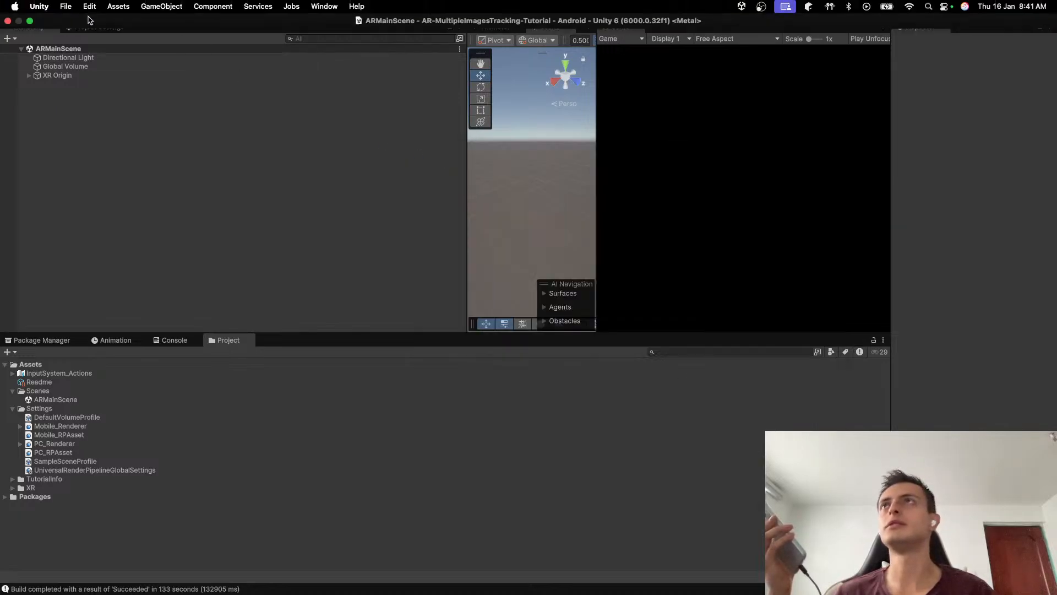
{"action": "left_click", "coordinate": [105, 28]}
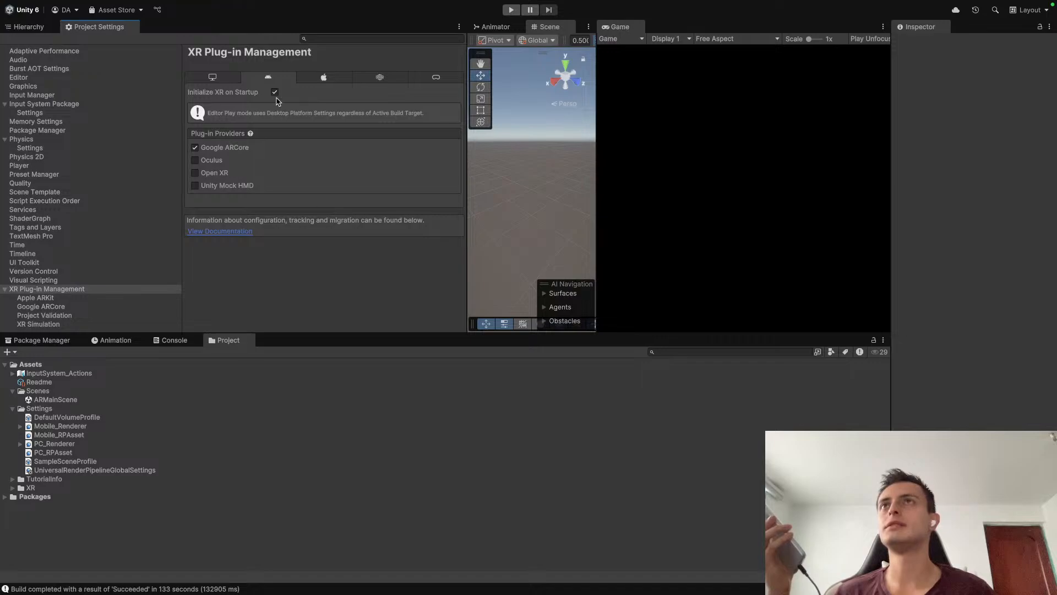
{"action": "left_click", "coordinate": [44, 299]}
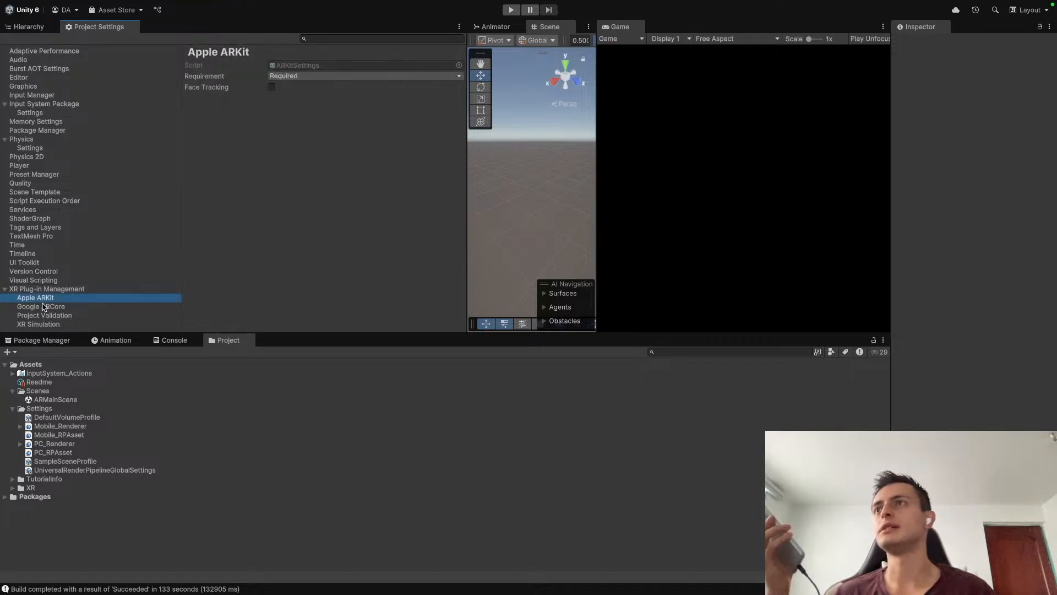
{"action": "left_click", "coordinate": [44, 307]}
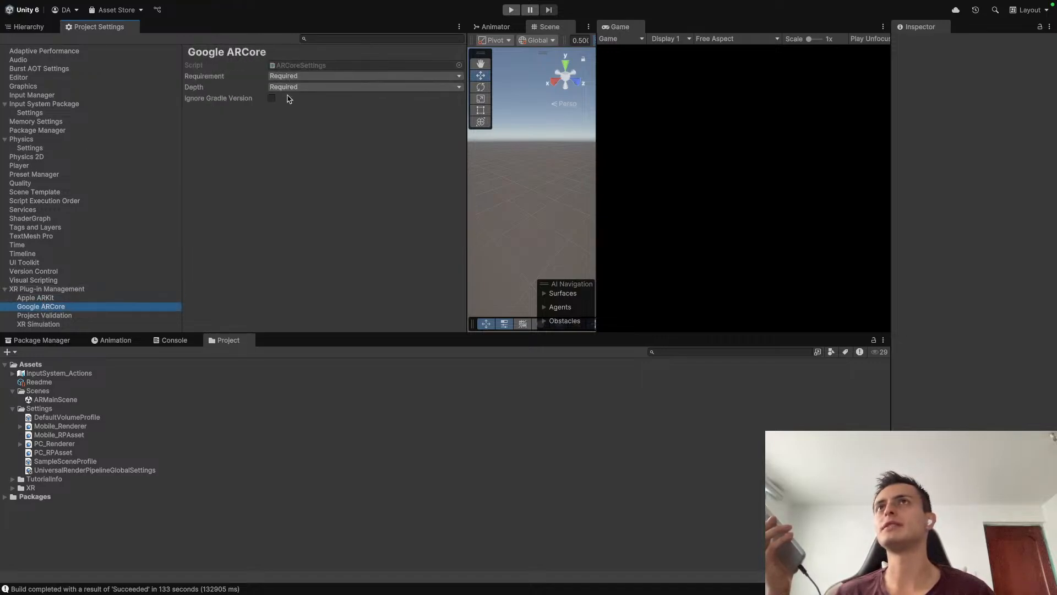
{"action": "left_click", "coordinate": [41, 315]}
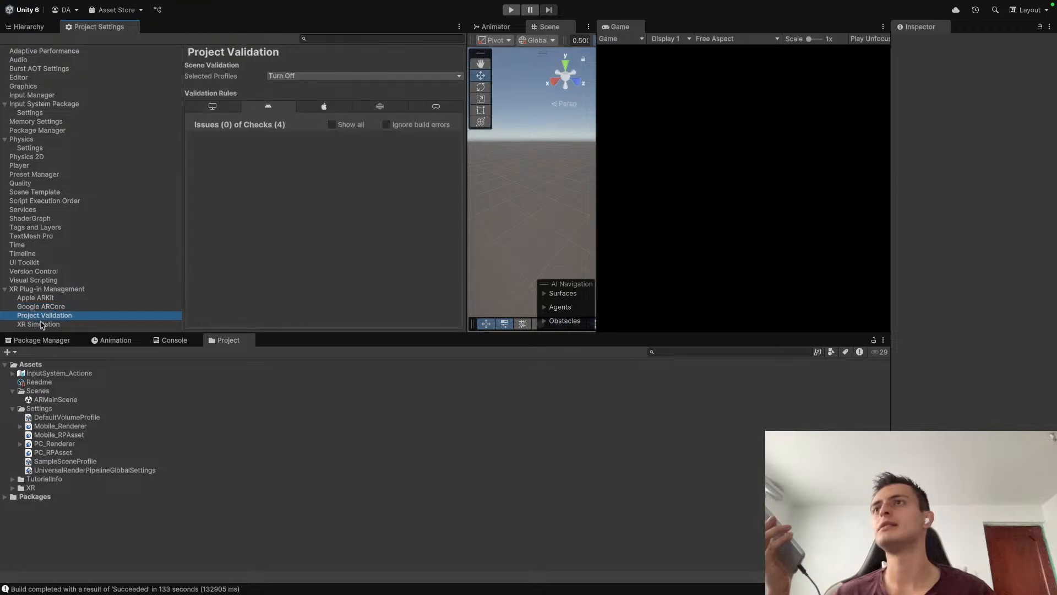
{"action": "left_click", "coordinate": [42, 324]}
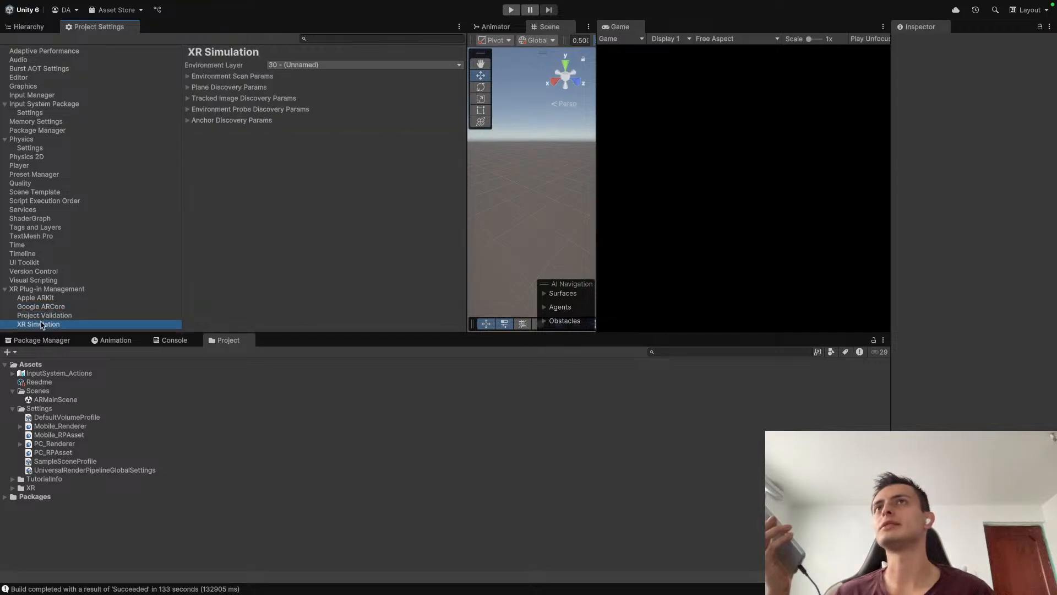
{"action": "left_click", "coordinate": [31, 289]}
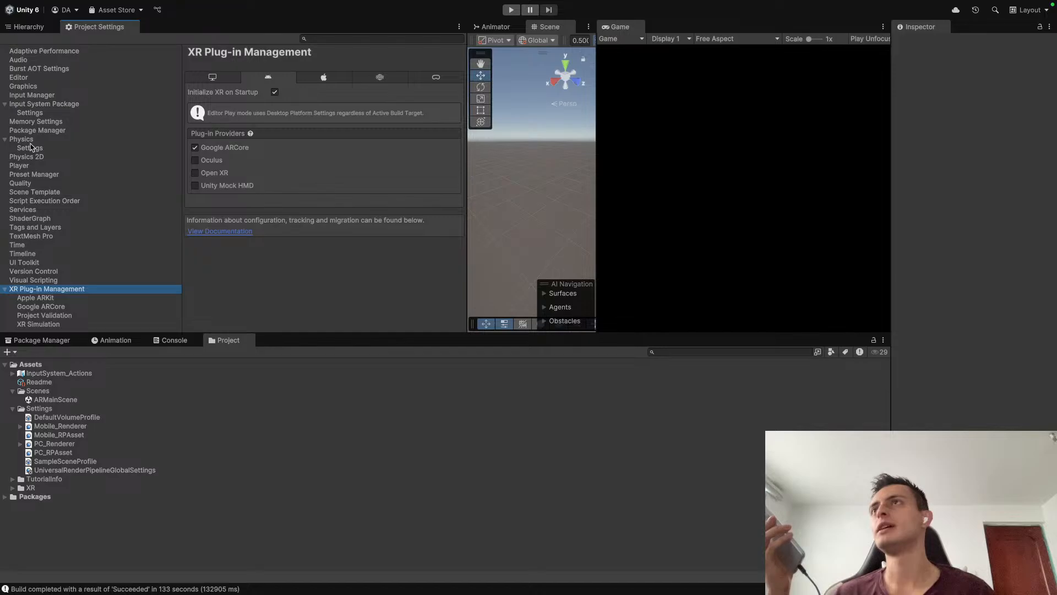
Step: Review the Android Player settings, including the Resolution and Presentation section and the start of Other Settings
{"action": "left_click", "coordinate": [25, 166]}
{"action": "scroll", "coordinate": [350, 245], "scroll_direction": "down", "scroll_amount": 3}
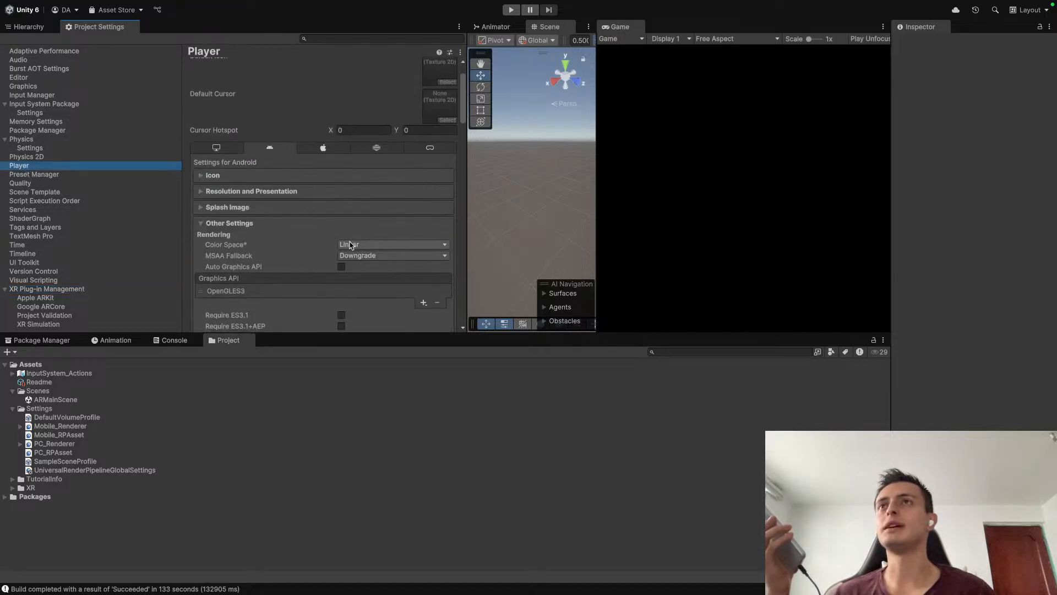
{"action": "scroll", "coordinate": [378, 70], "scroll_direction": "up", "scroll_amount": 3}
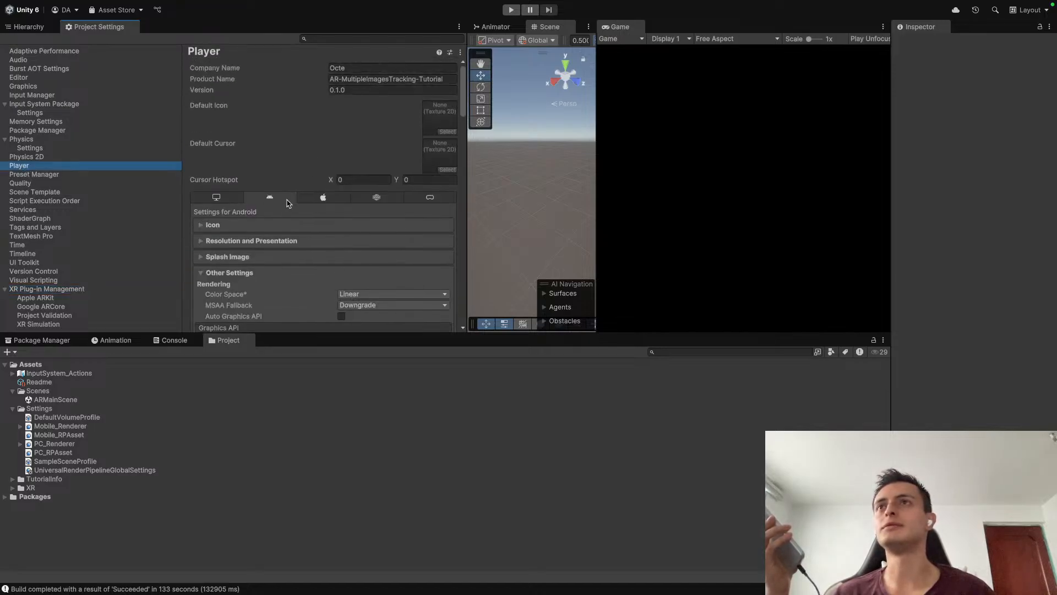
{"action": "left_click", "coordinate": [269, 240]}
{"action": "scroll", "coordinate": [293, 326], "scroll_direction": "down", "scroll_amount": 2}
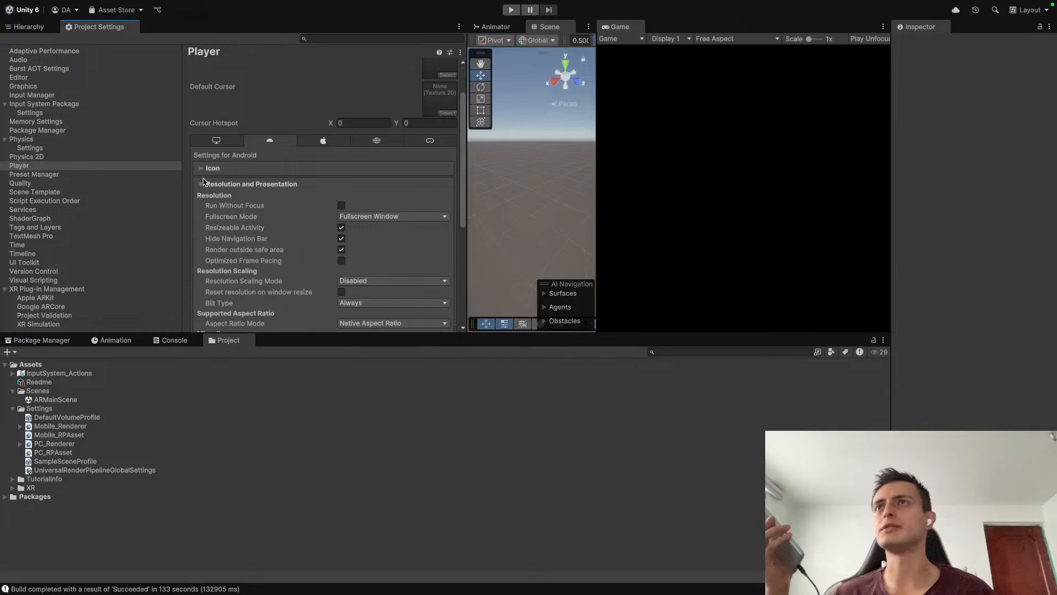
{"action": "left_click", "coordinate": [202, 183]}
{"action": "left_click", "coordinate": [200, 273]}
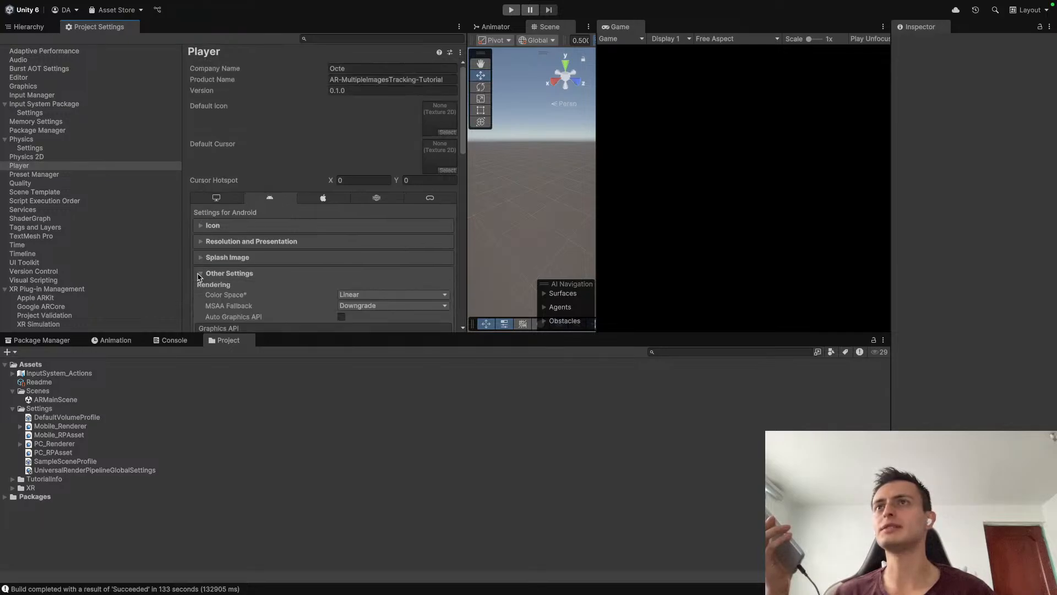
Step: Check the tutorial video's Player settings and set the project's Minimum API Level to Android 7.1 'Nougat'
{"action": "scroll", "coordinate": [278, 284], "scroll_direction": "down", "scroll_amount": 4}
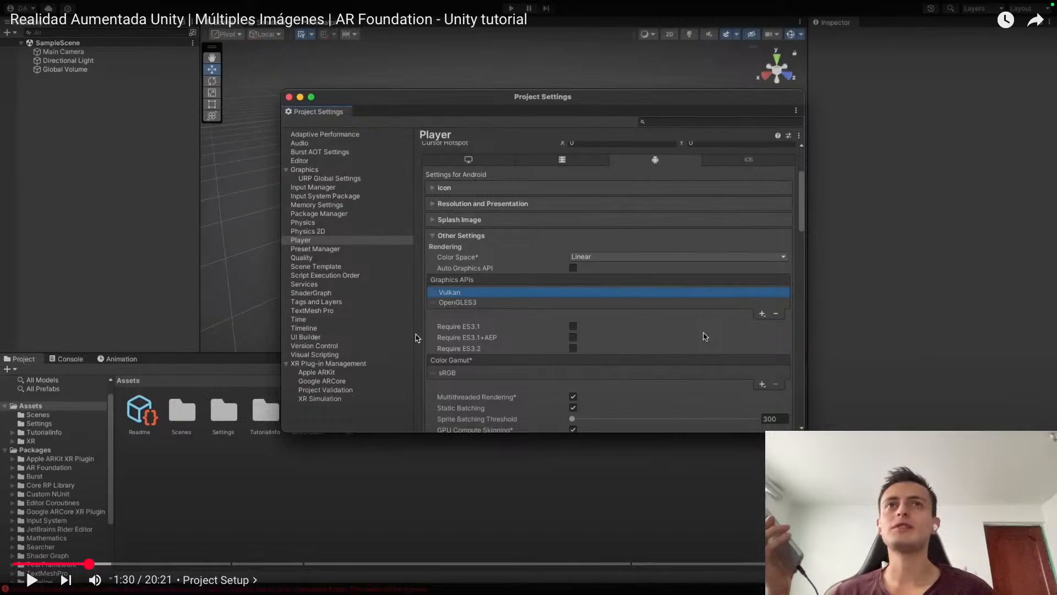
{"action": "left_click", "coordinate": [416, 338]}
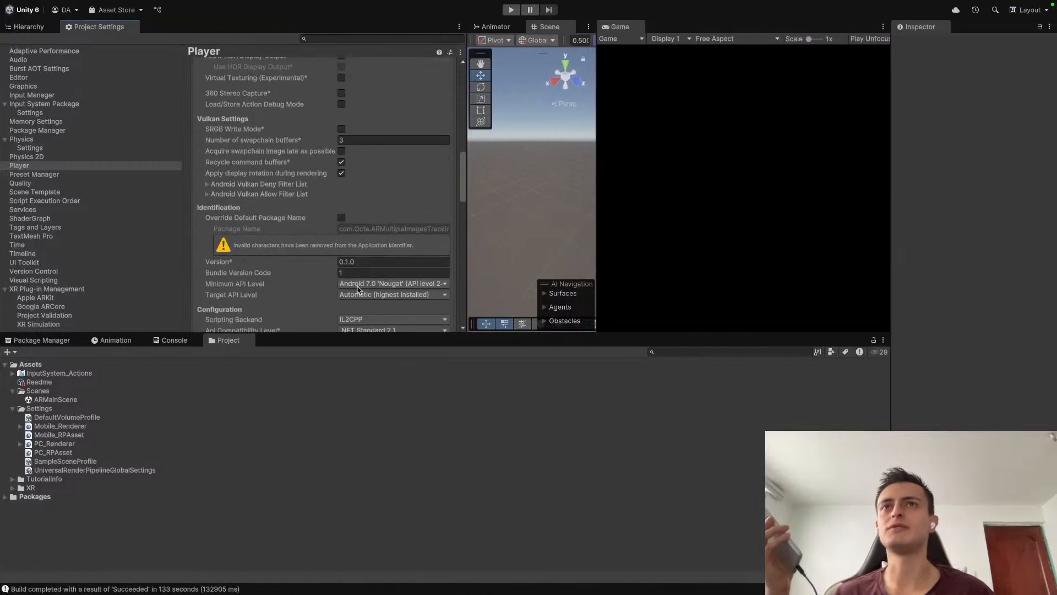
{"action": "left_click", "coordinate": [357, 288]}
{"action": "left_click", "coordinate": [365, 302]}
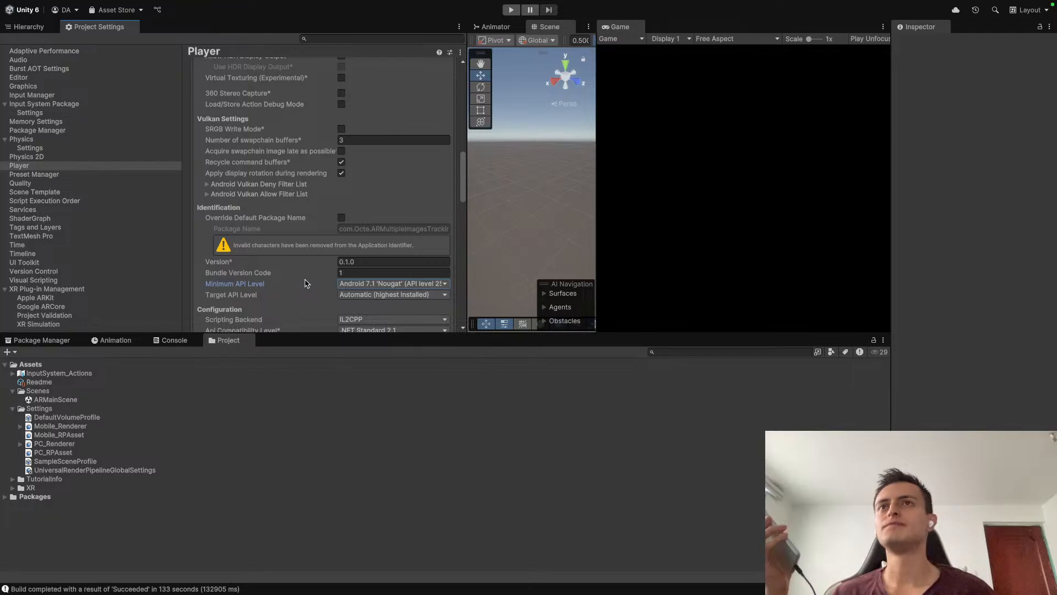
Step: Check the Configuration settings in the tutorial video and select IL2CPP as the project's Scripting Backend
{"action": "scroll", "coordinate": [307, 283], "scroll_direction": "down", "scroll_amount": 4}
{"action": "key", "text": "alt+Tab"}
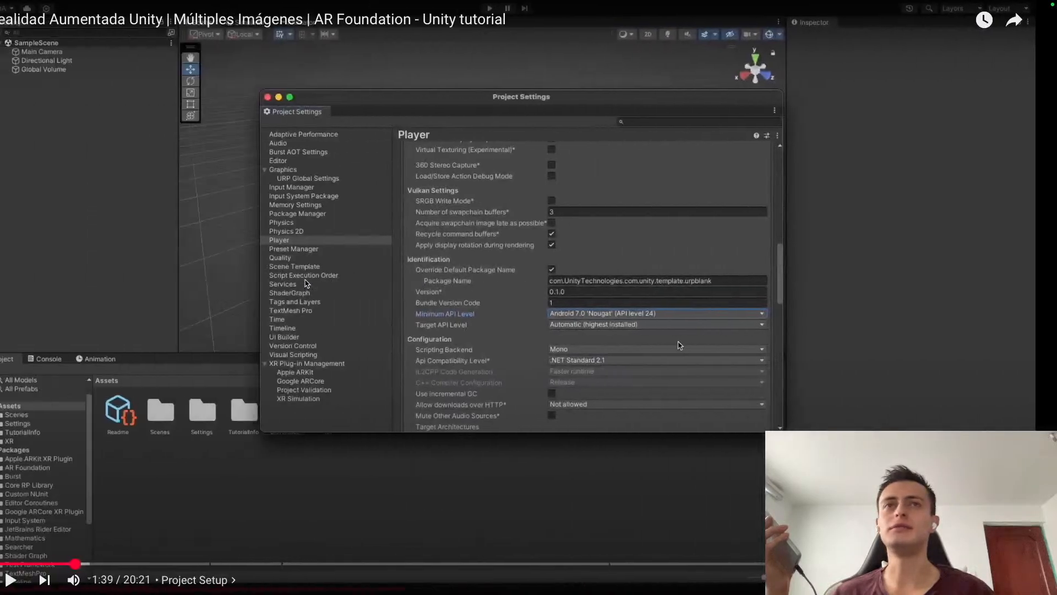
{"action": "left_click", "coordinate": [462, 391]}
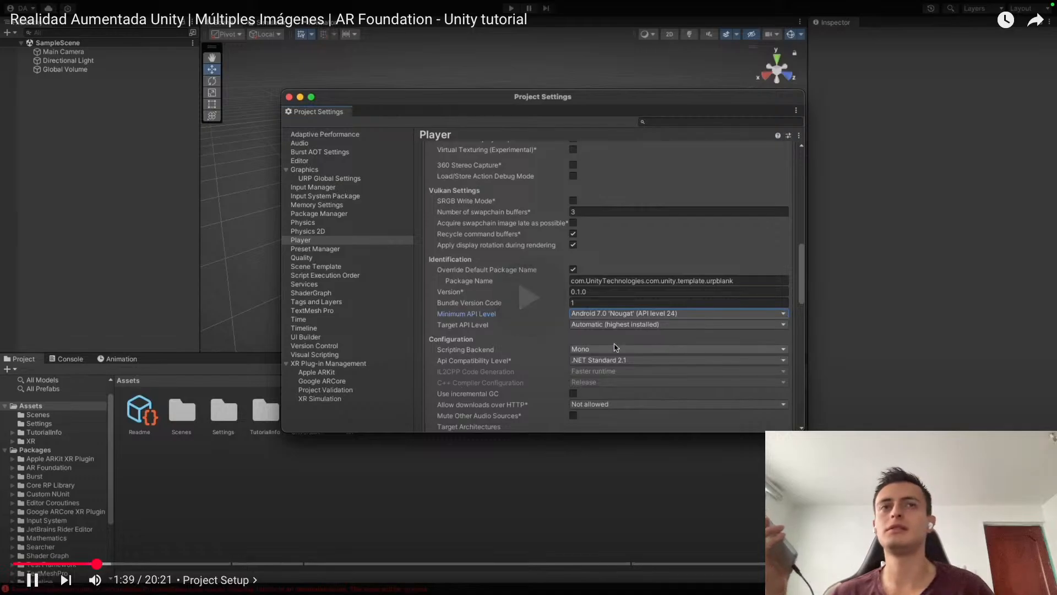
{"action": "left_click", "coordinate": [843, 357]}
{"action": "key", "text": "ctrl+Right"}
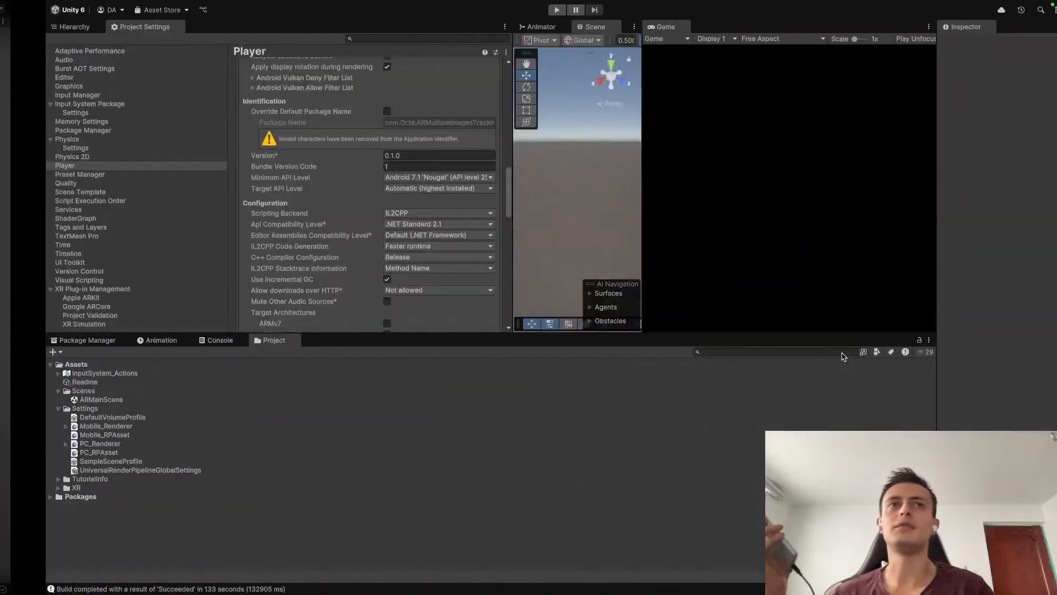
{"action": "left_click", "coordinate": [392, 213]}
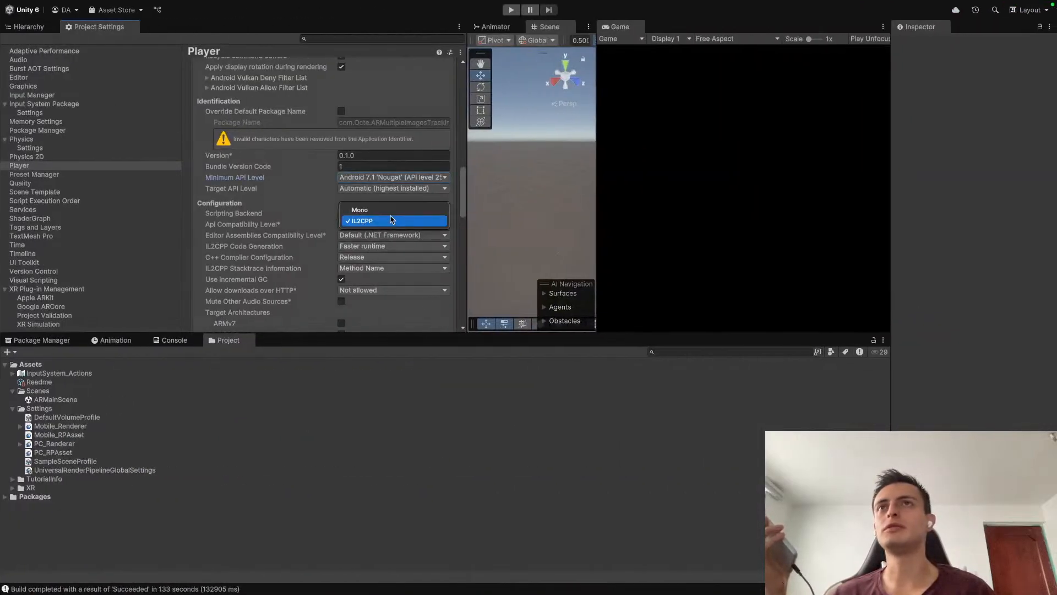
{"action": "left_click", "coordinate": [388, 223]}
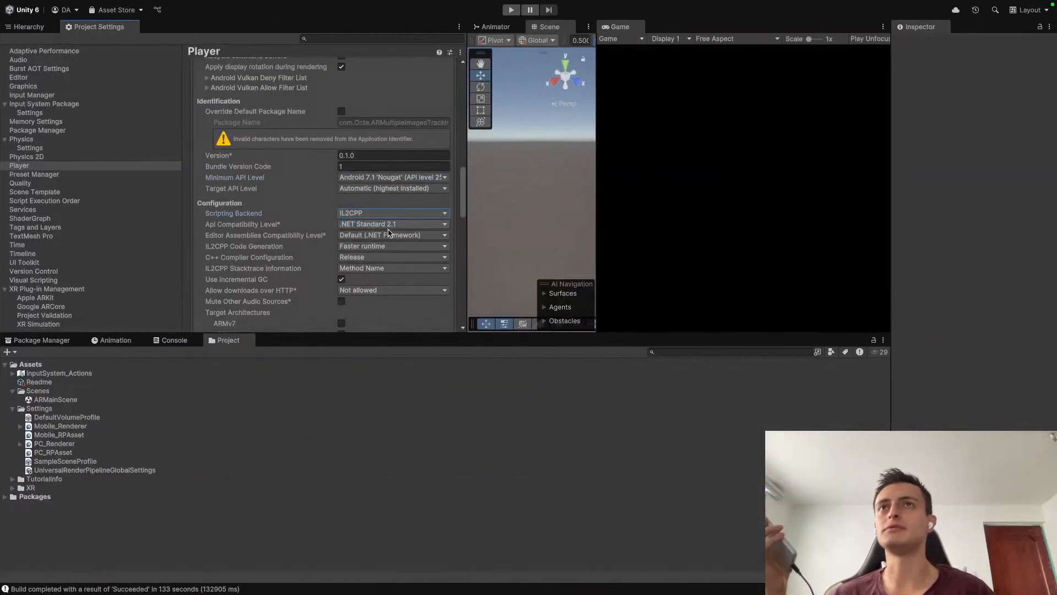
Step: Check the Target Architectures in the tutorial video and enable ARMv7 alongside ARM64 in the Unity project
{"action": "key", "text": "ctrl+Left"}
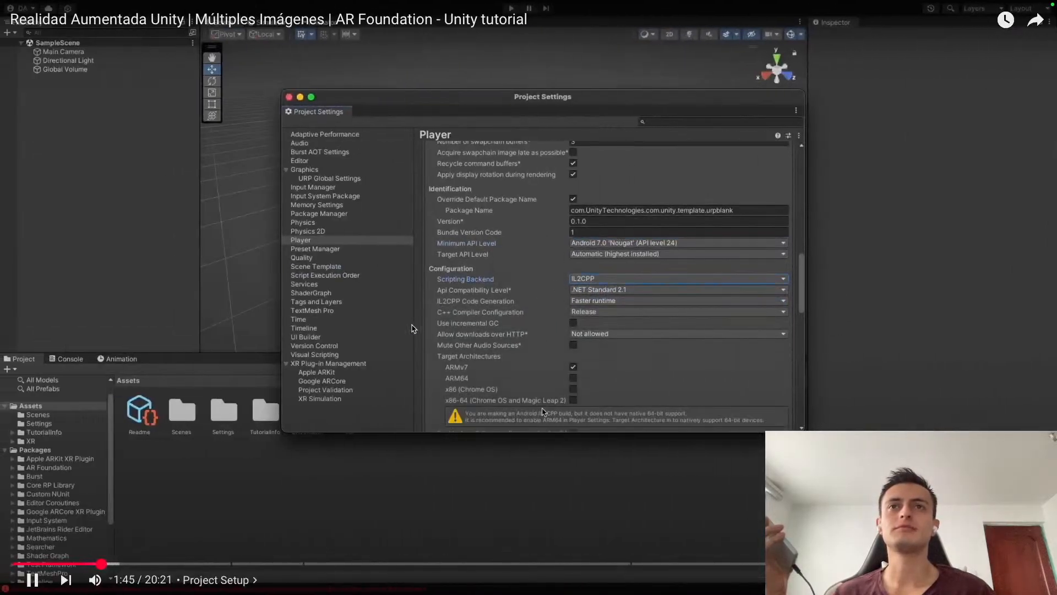
{"action": "left_click", "coordinate": [421, 292]}
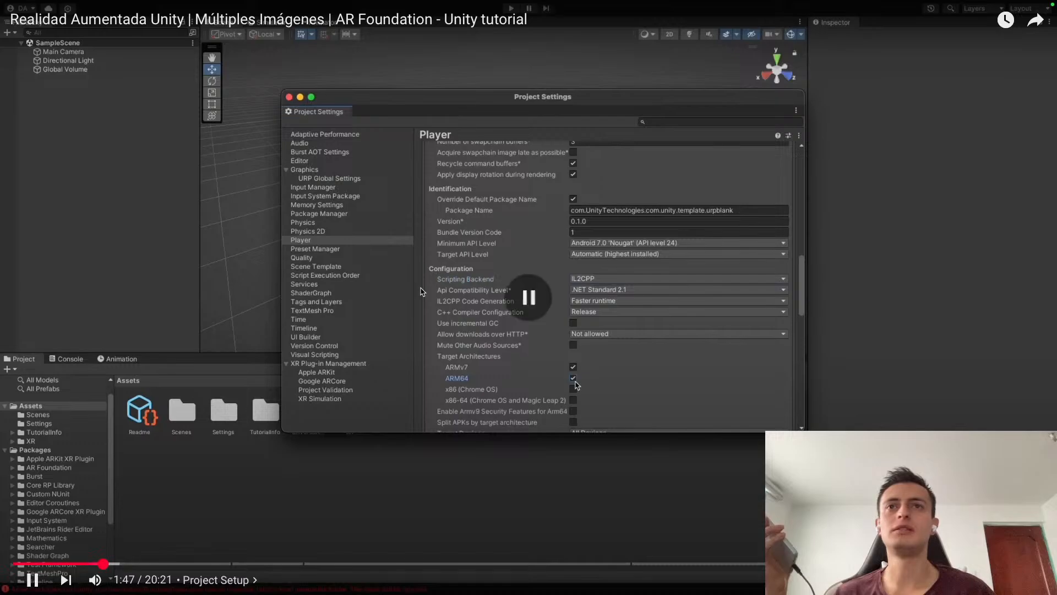
{"action": "key", "text": "ctrl+Right"}
{"action": "scroll", "coordinate": [385, 259], "scroll_direction": "down", "scroll_amount": 4}
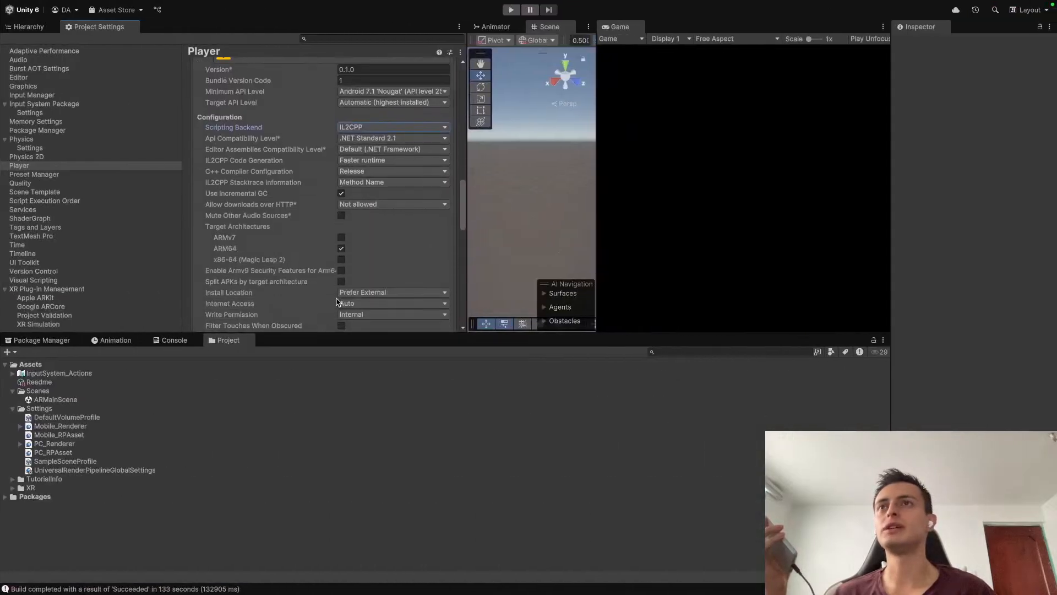
{"action": "left_click", "coordinate": [342, 238]}
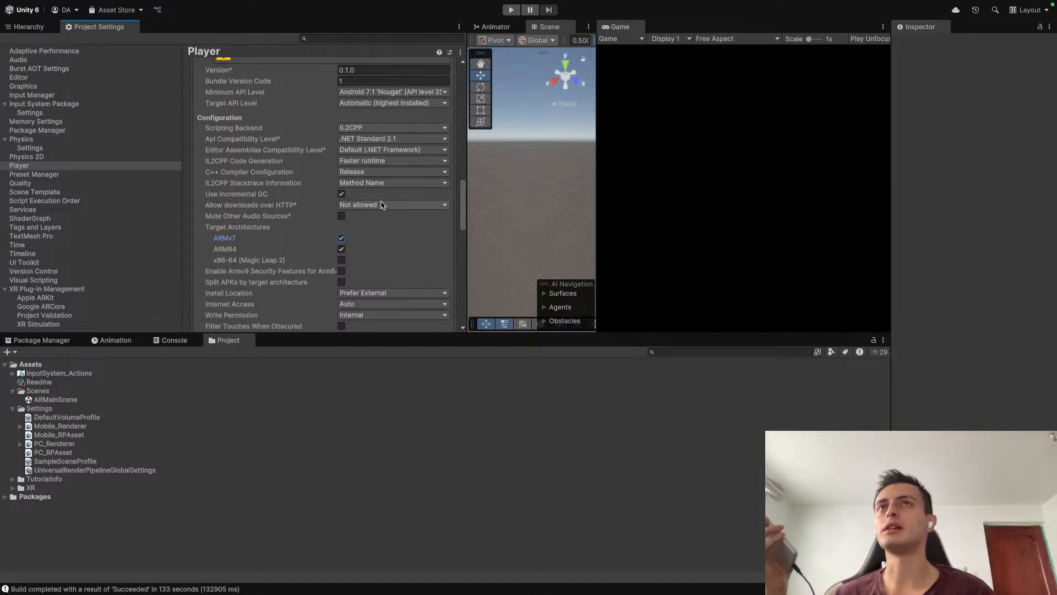
Step: Compare the project's Configuration settings with the tutorial video from 1:47 to 1:49 and return to Unity
{"action": "key", "text": "alt+Tab"}
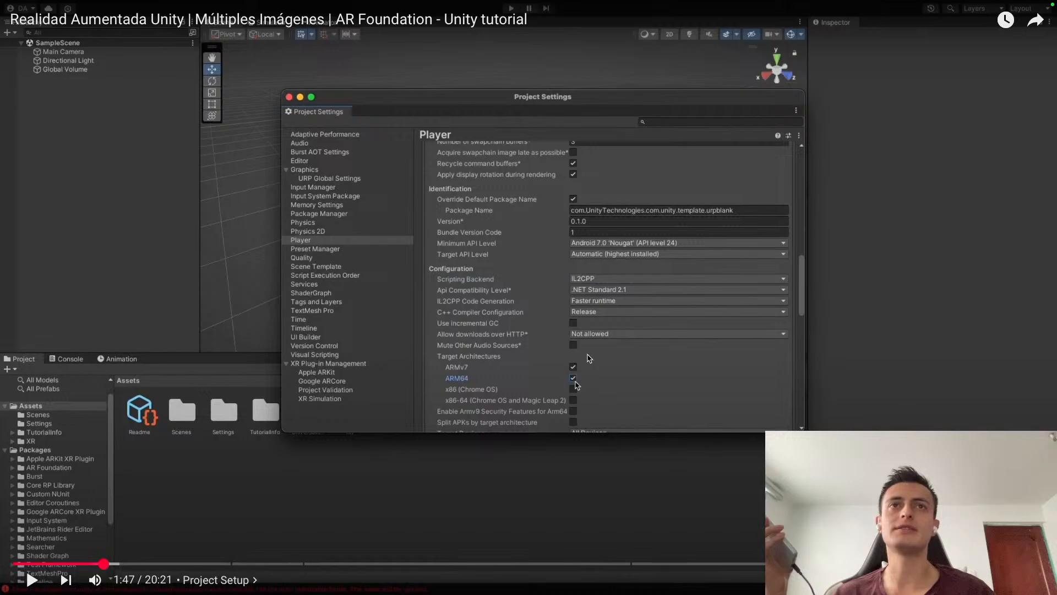
{"action": "key", "text": "alt+Tab"}
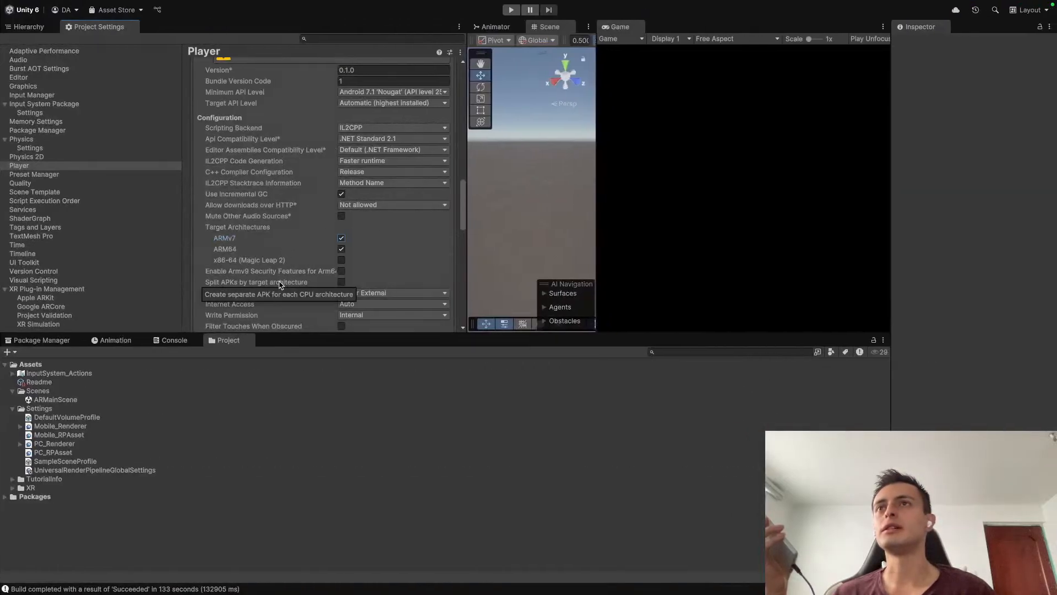
{"action": "scroll", "coordinate": [281, 284], "scroll_direction": "up", "scroll_amount": 3}
{"action": "key", "text": "alt+Tab"}
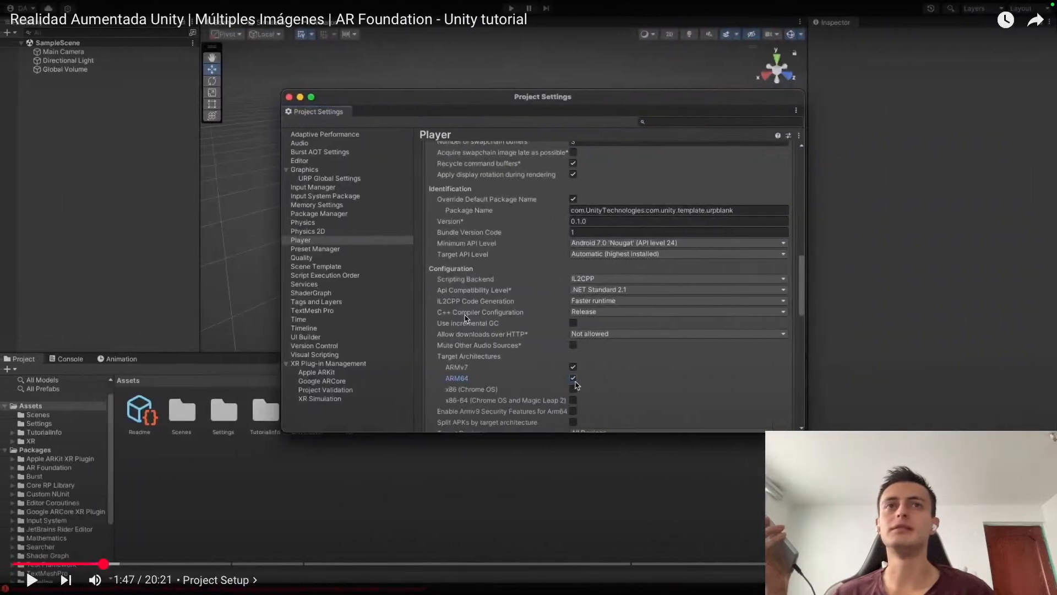
{"action": "key", "text": "space"}
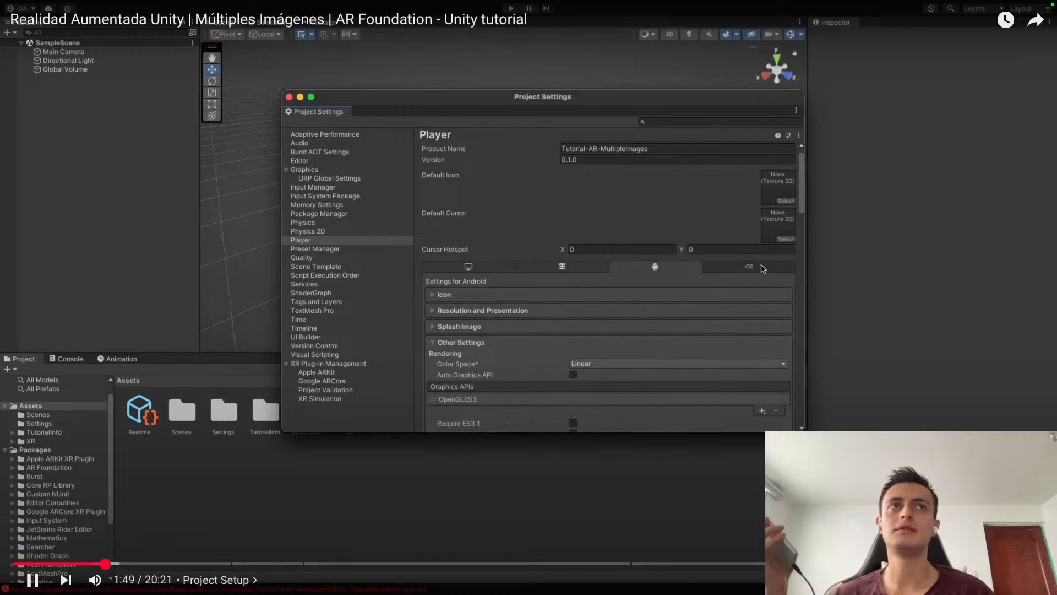
{"action": "key", "text": "space"}
{"action": "key", "text": "alt+Tab"}
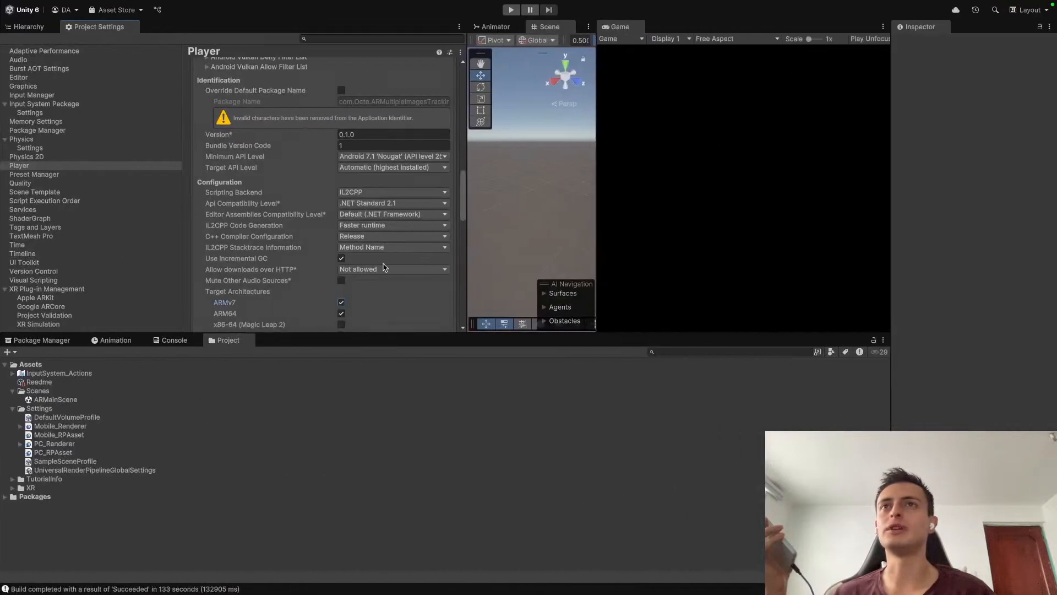
Step: Review the remaining Android Player settings, from Shader Settings and Optimization to the expanded Publishing Settings
{"action": "scroll", "coordinate": [383, 267], "scroll_direction": "down", "scroll_amount": 15}
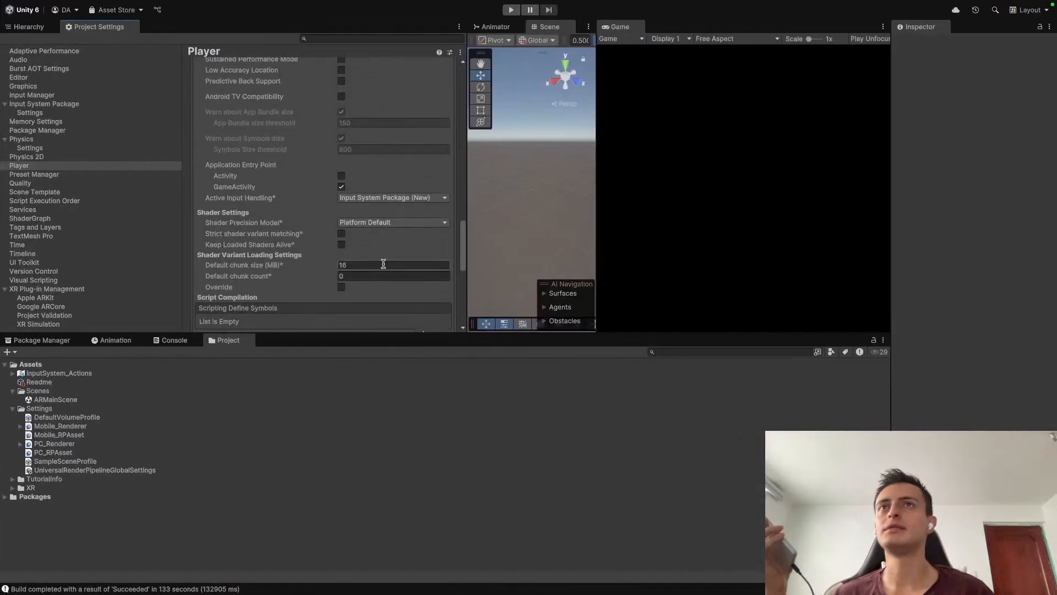
{"action": "scroll", "coordinate": [384, 265], "scroll_direction": "down", "scroll_amount": 2}
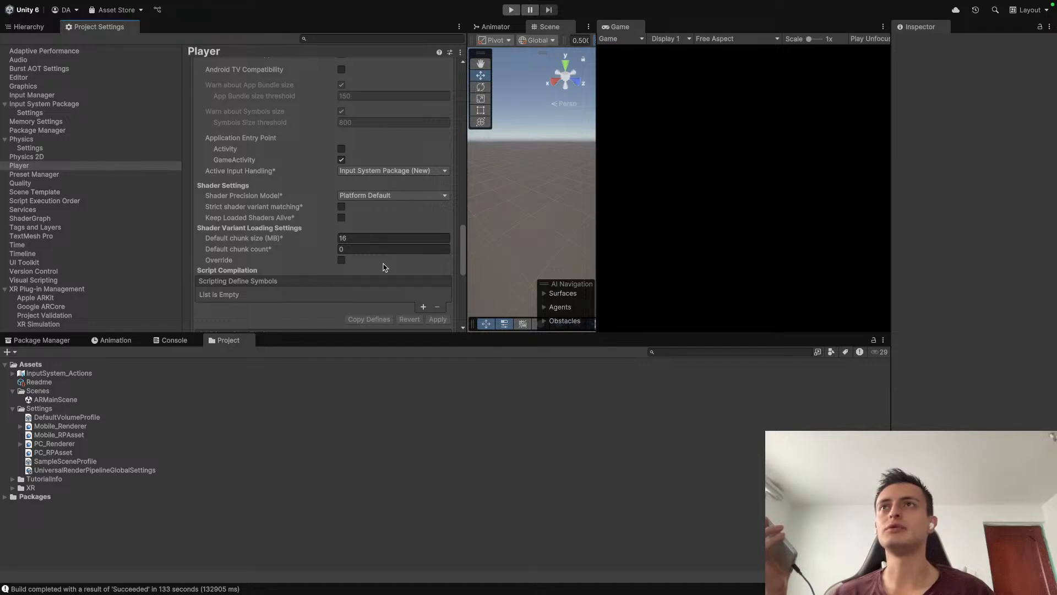
{"action": "scroll", "coordinate": [383, 267], "scroll_direction": "up", "scroll_amount": 1}
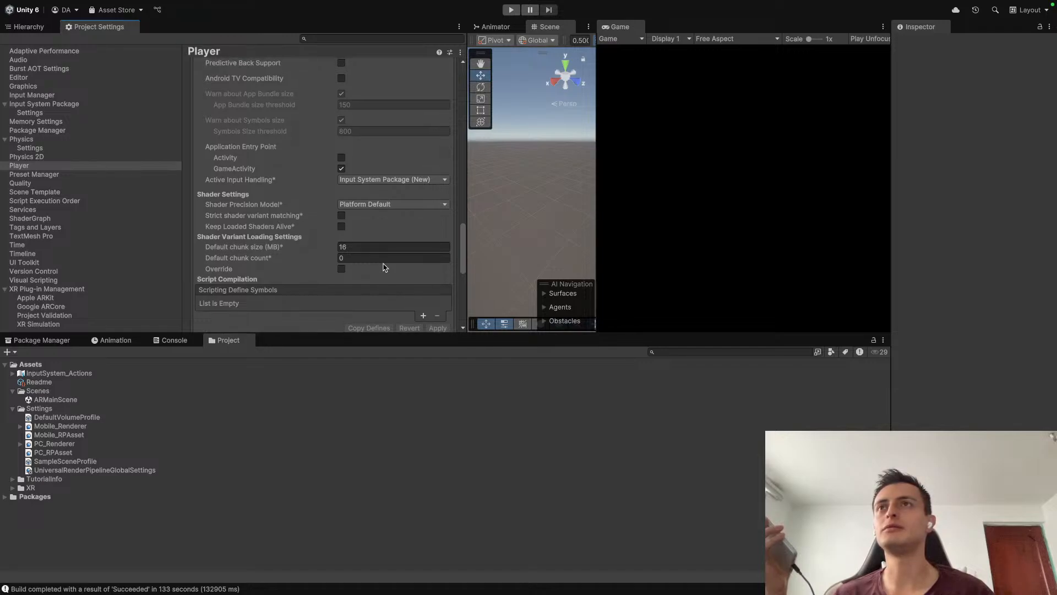
{"action": "scroll", "coordinate": [383, 267], "scroll_direction": "down", "scroll_amount": 12}
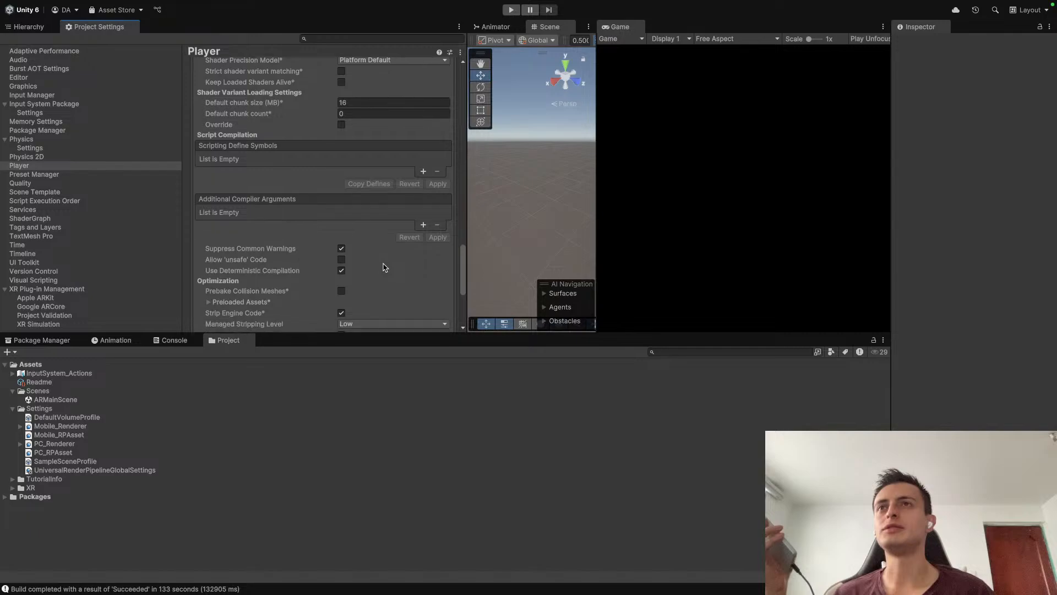
{"action": "scroll", "coordinate": [383, 267], "scroll_direction": "down", "scroll_amount": 6}
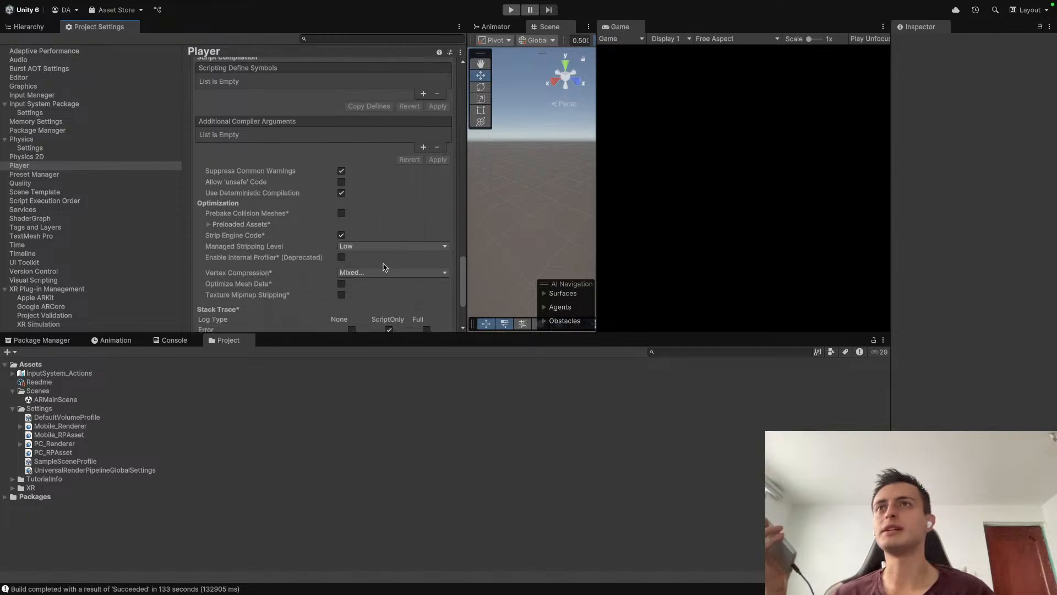
{"action": "scroll", "coordinate": [383, 267], "scroll_direction": "down", "scroll_amount": 9}
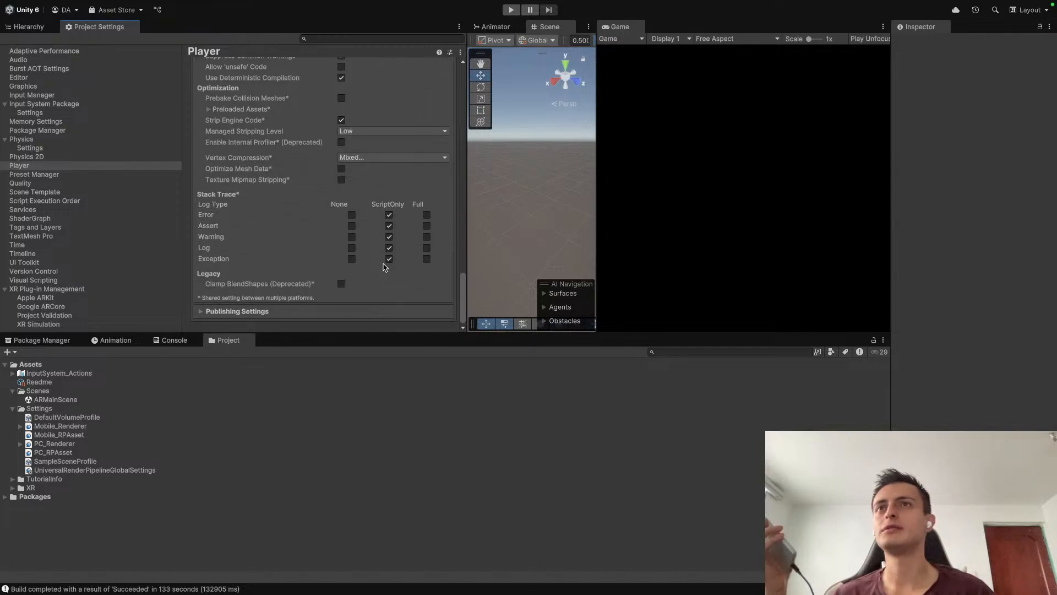
{"action": "left_click", "coordinate": [237, 311]}
{"action": "scroll", "coordinate": [259, 316], "scroll_direction": "down", "scroll_amount": 10}
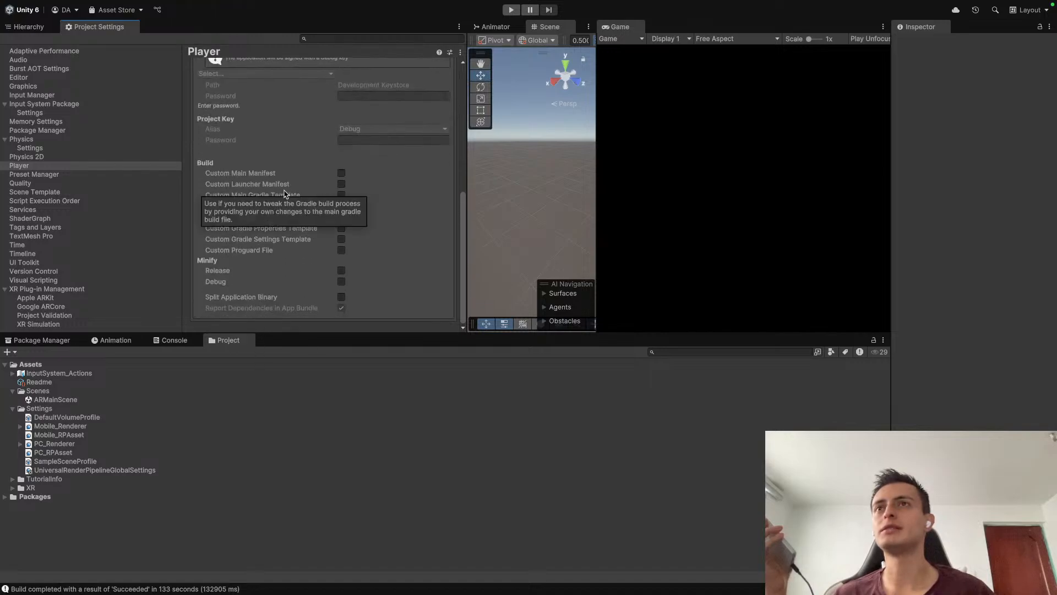
{"action": "scroll", "coordinate": [285, 194], "scroll_direction": "up", "scroll_amount": 20}
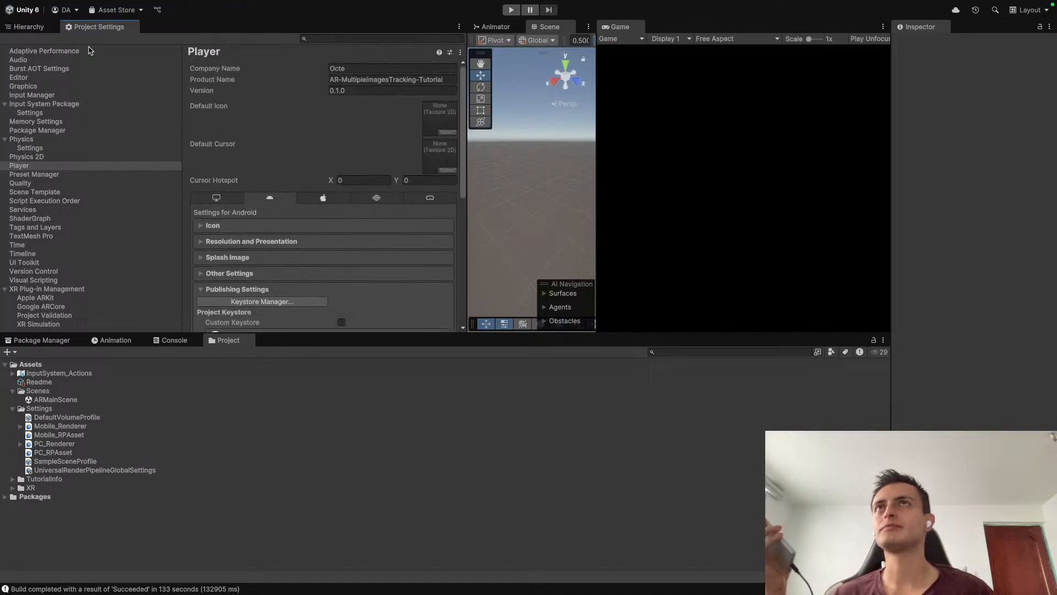
Step: Return to the ARMainScene hierarchy and build and run the project with the updated Player settings
{"action": "left_click", "coordinate": [28, 26]}
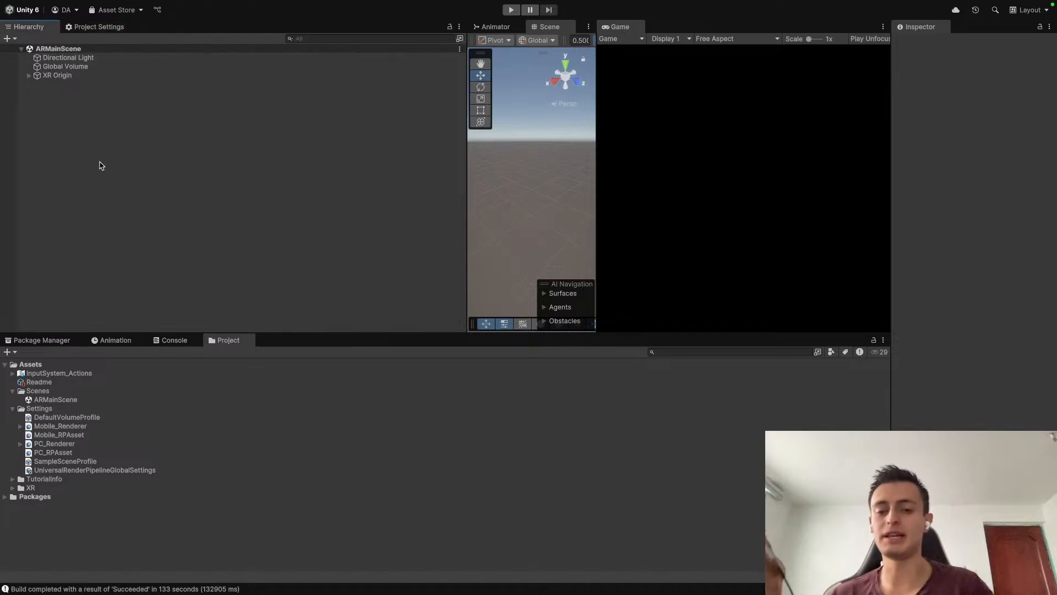
{"action": "key", "text": "super+b"}
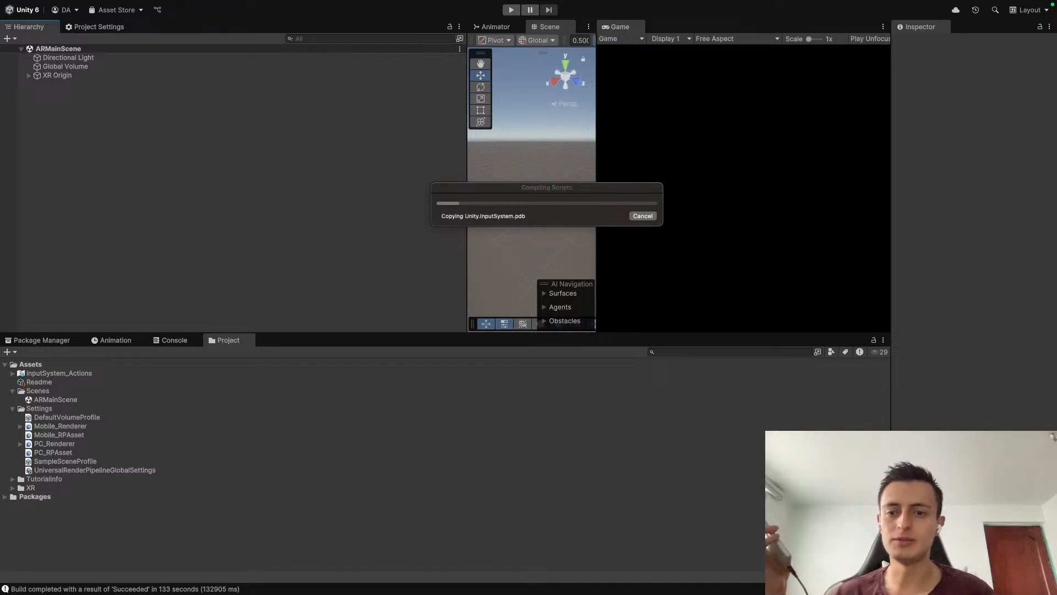
Step: Switch to Unity Hub and open the MultipleImagesTrack… project from the Projects list
{"action": "key", "text": "ctrl+Up"}
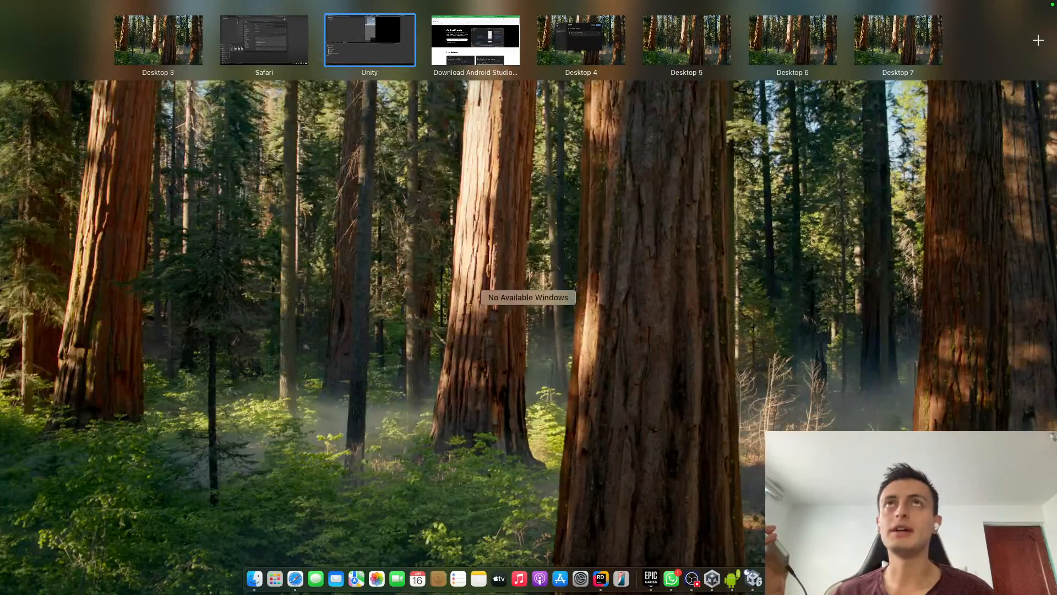
{"action": "left_click", "coordinate": [594, 30]}
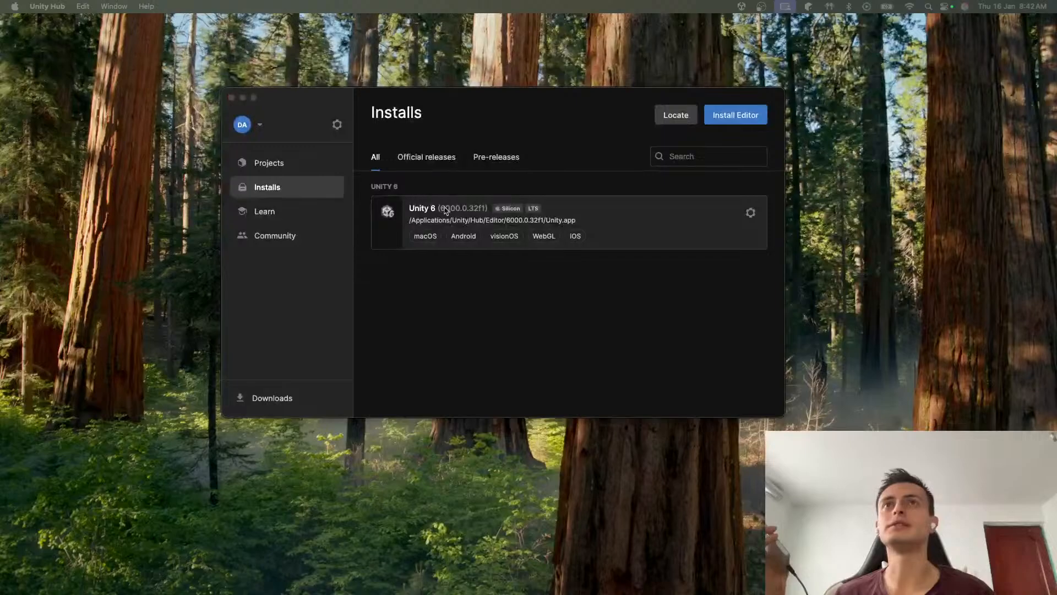
{"action": "left_click", "coordinate": [295, 171]}
{"action": "left_click", "coordinate": [296, 170]}
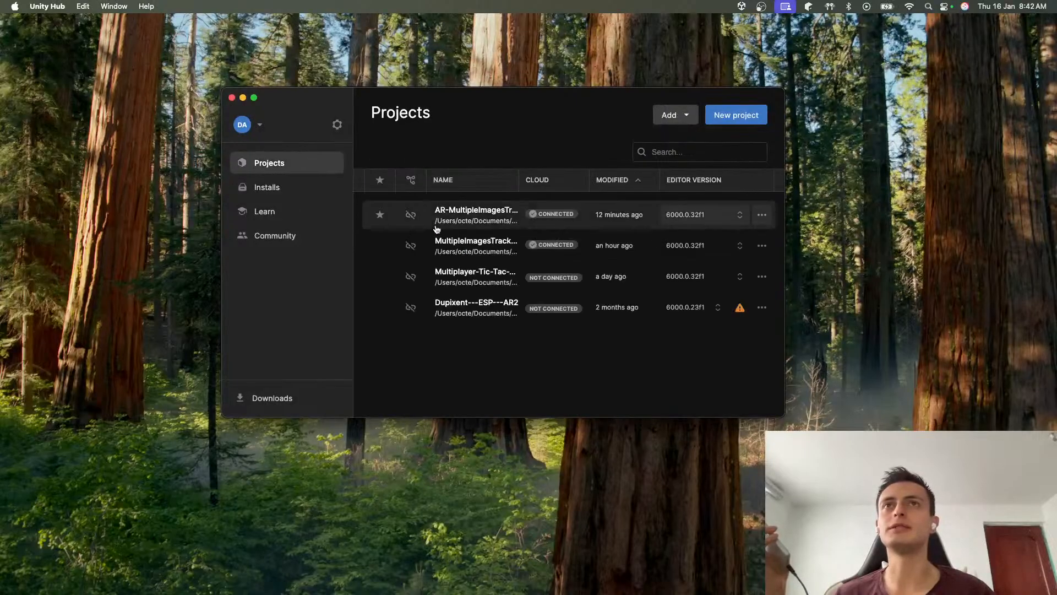
{"action": "left_click", "coordinate": [480, 246]}
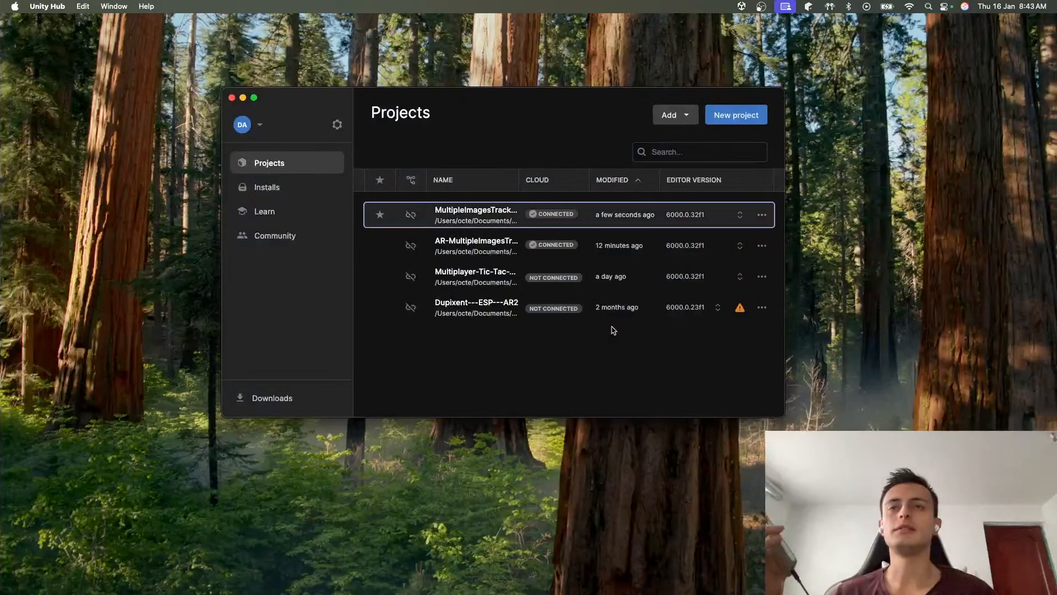
Step: Close the Unity Hub window and bring the MultipleImagesTracking project's SampleScene editor to the front
{"action": "key", "text": "ctrl+Up"}
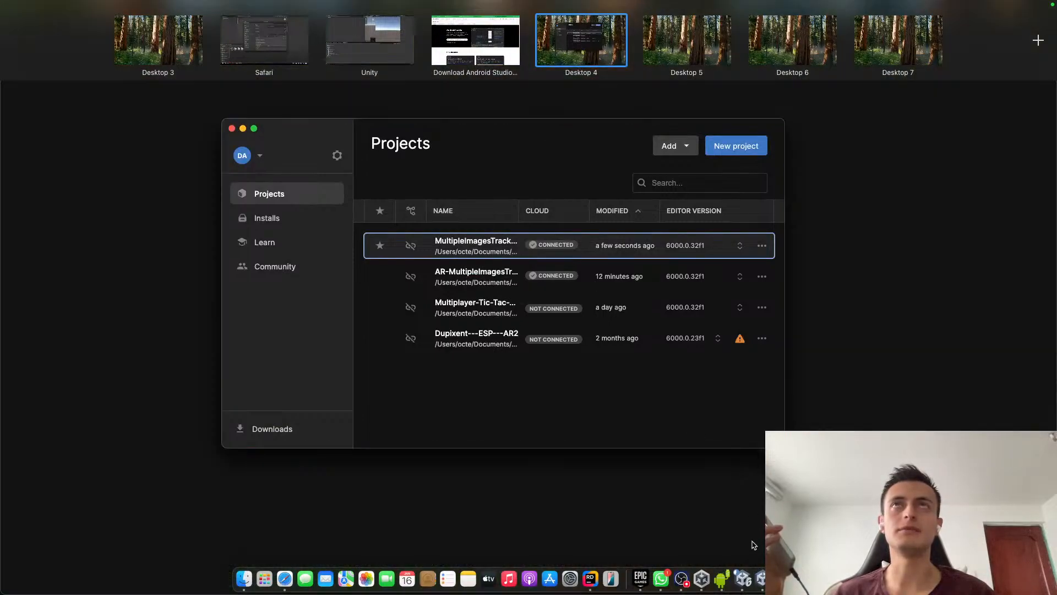
{"action": "left_click", "coordinate": [754, 545]}
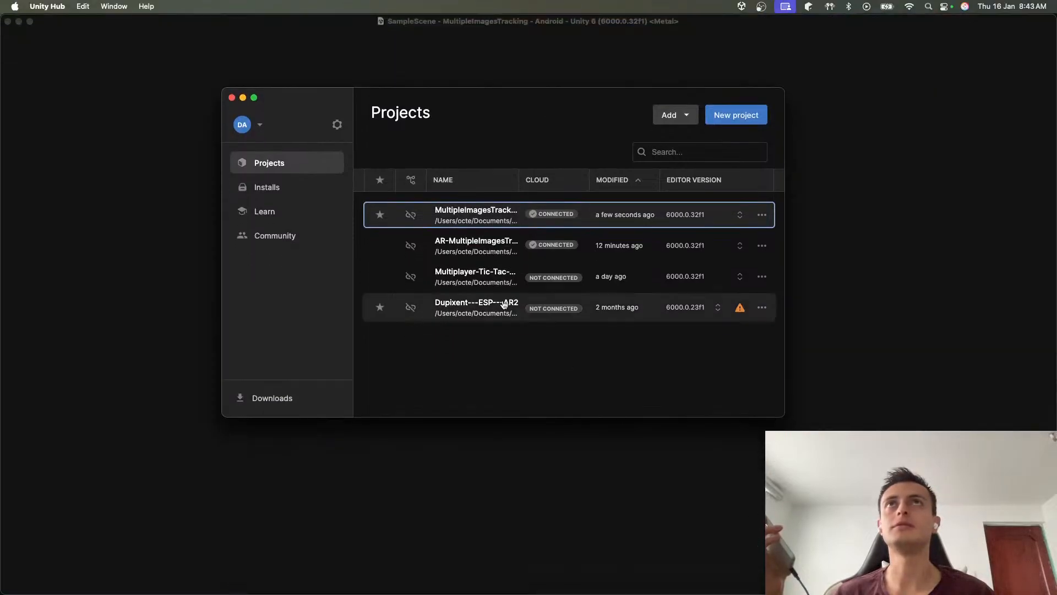
{"action": "left_click", "coordinate": [232, 98]}
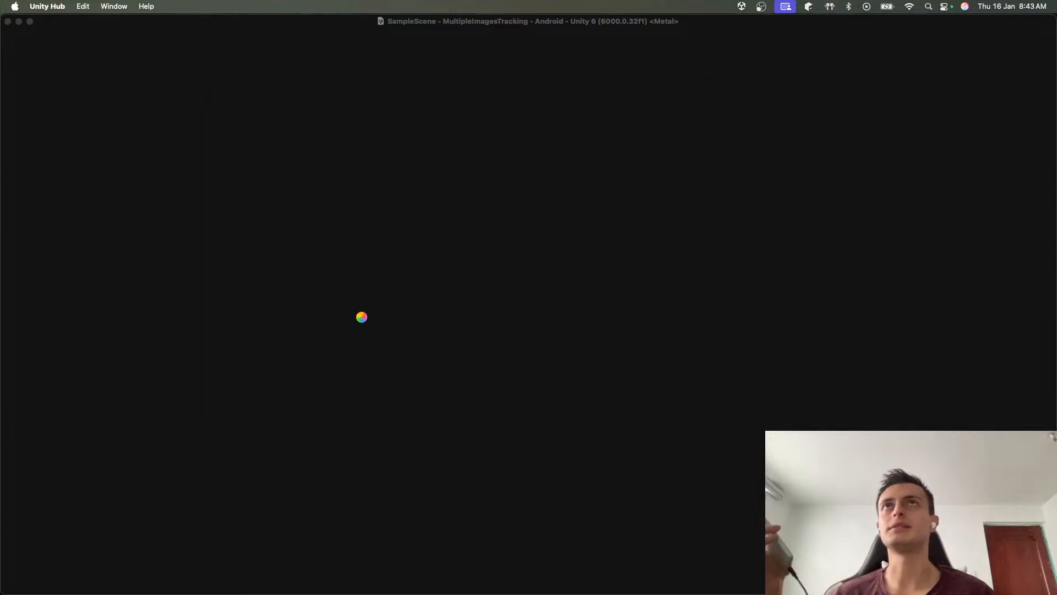
{"action": "key", "text": "ctrl+Up"}
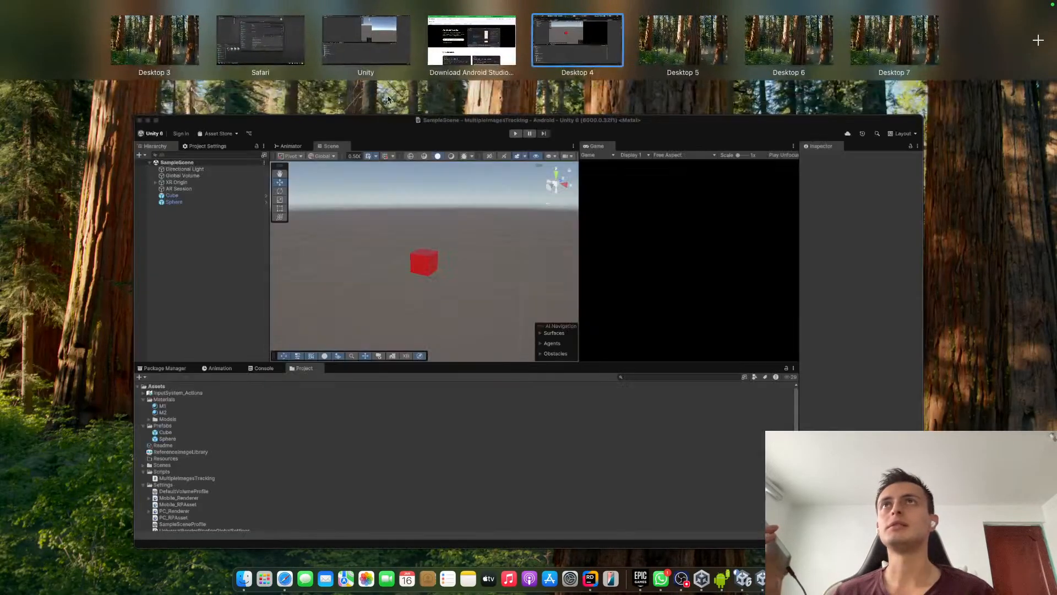
{"action": "left_click", "coordinate": [385, 137]}
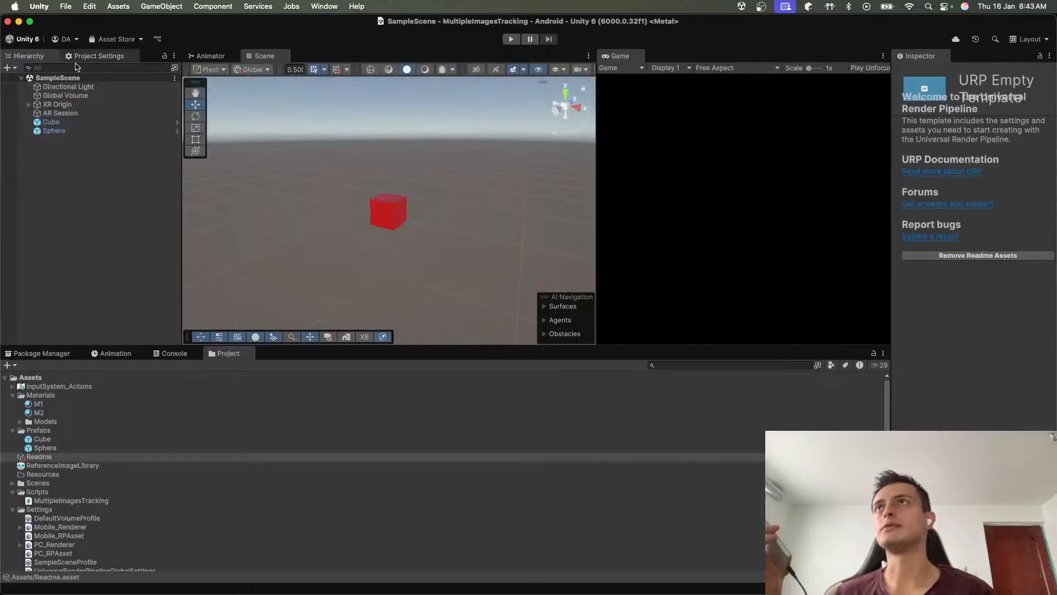
Step: Open the Player category in the MultipleImagesTracking project's settings and widen the settings area
{"action": "left_click", "coordinate": [96, 57]}
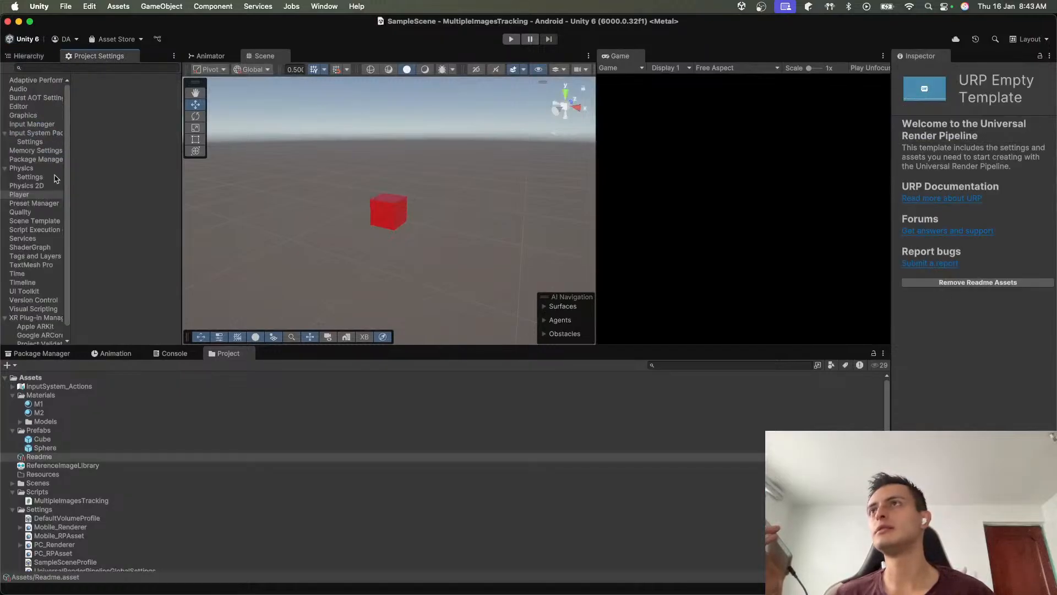
{"action": "left_click", "coordinate": [22, 194]}
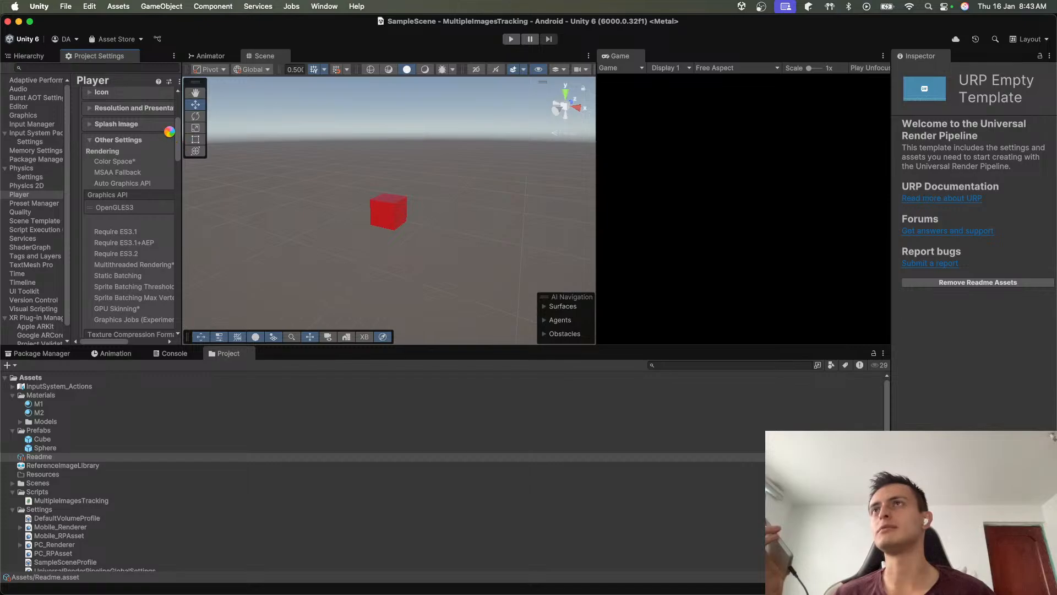
{"action": "left_click_drag", "start_coordinate": [183, 231], "coordinate": [220, 227]}
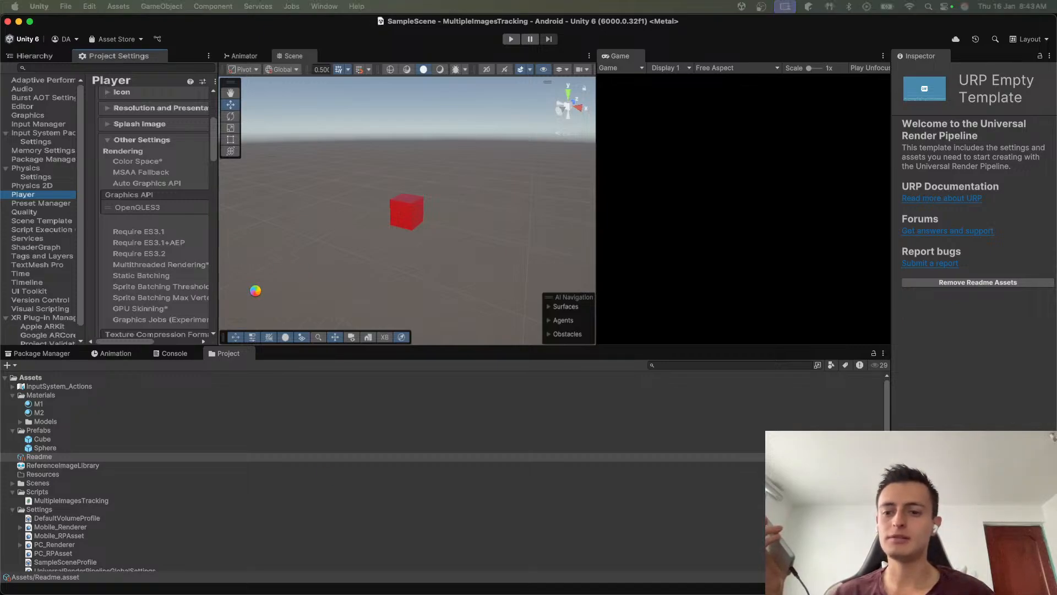
Step: Move the MultipleImagesTracking desktop directly beside the full-screen Unity project's space, ahead of the Android Studio page, and check on the running build
{"action": "key", "text": "ctrl+Left"}
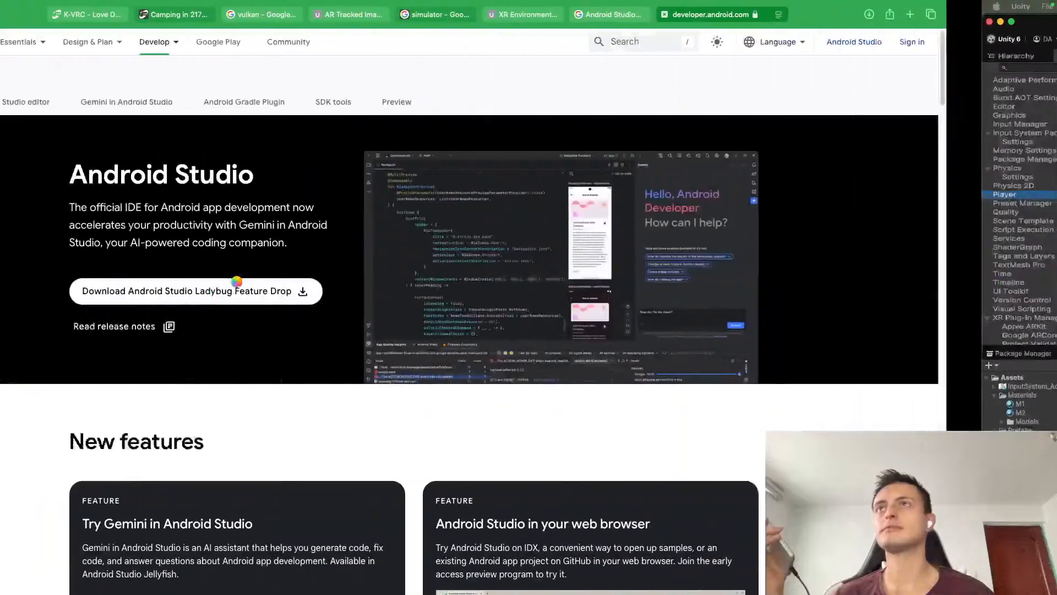
{"action": "key", "text": "ctrl+Right"}
{"action": "key", "text": "ctrl+Up"}
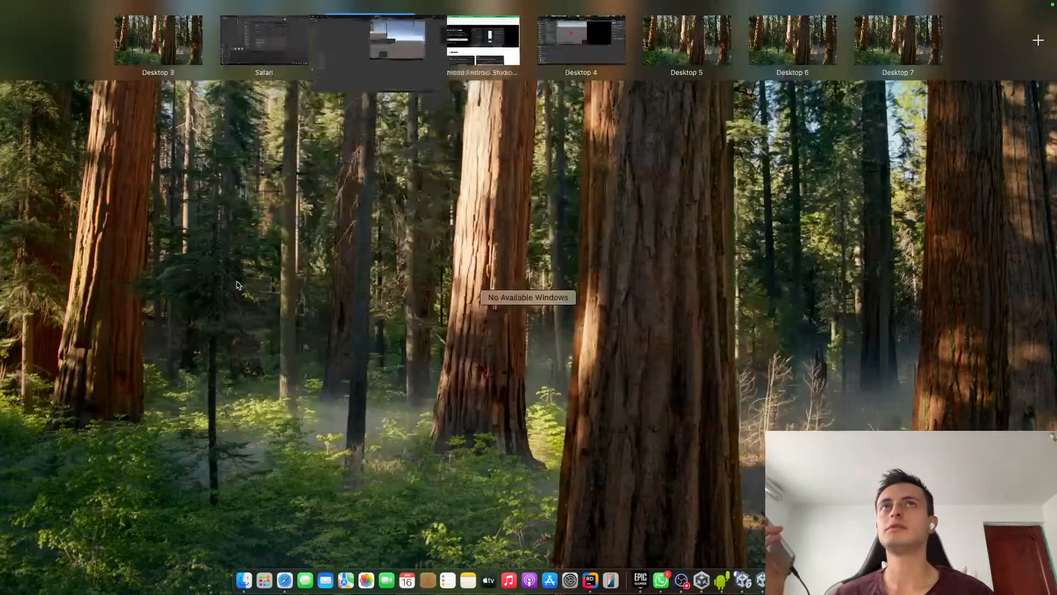
{"action": "left_click", "coordinate": [472, 57]}
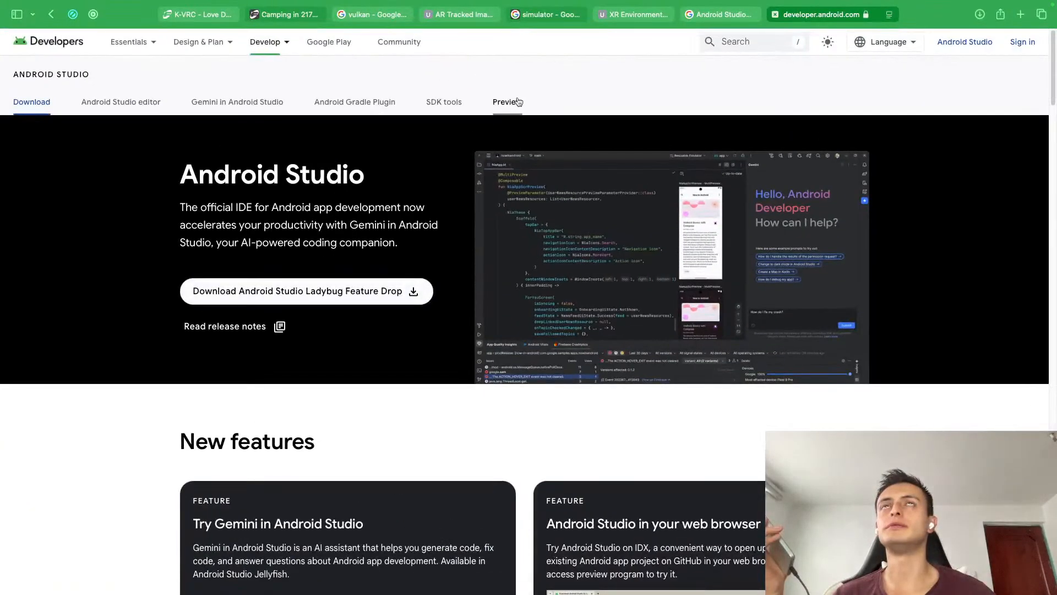
{"action": "key", "text": "ctrl+Up"}
{"action": "left_click_drag", "start_coordinate": [556, 52], "coordinate": [480, 50]}
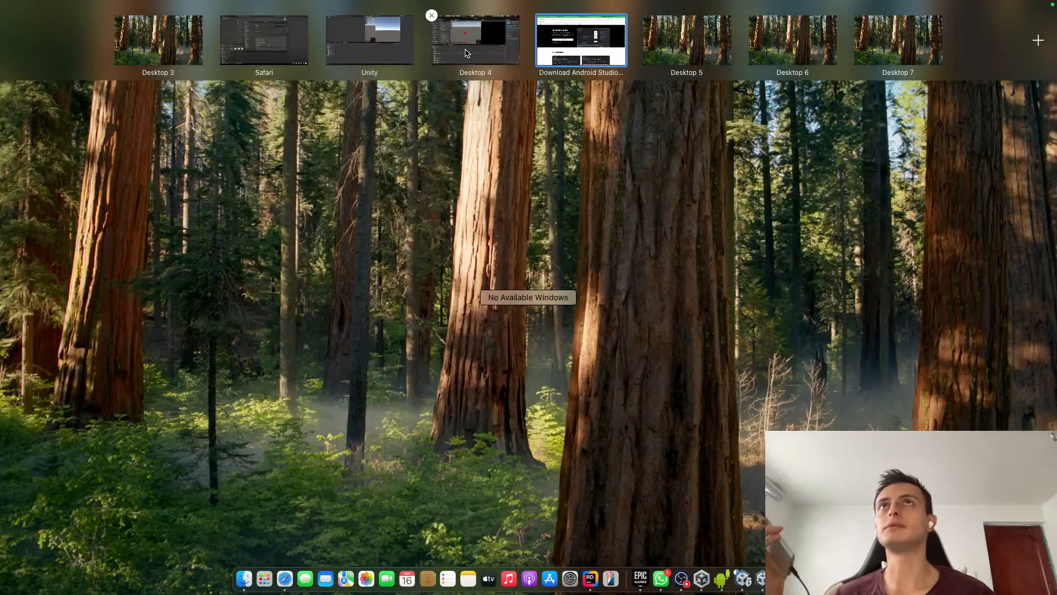
{"action": "left_click", "coordinate": [477, 51]}
{"action": "key", "text": "ctrl+Left"}
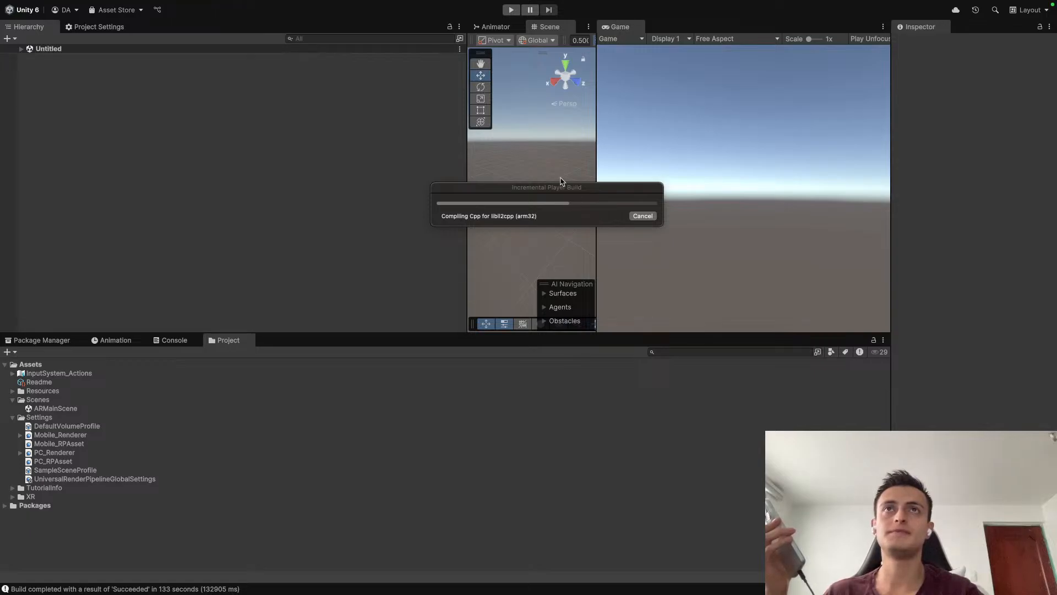
Step: Return to MultipleImagesTracking, enlarge its Player settings, and examine the Rendering, Graphics API, texture compression and Vulkan options
{"action": "left_click", "coordinate": [563, 197]}
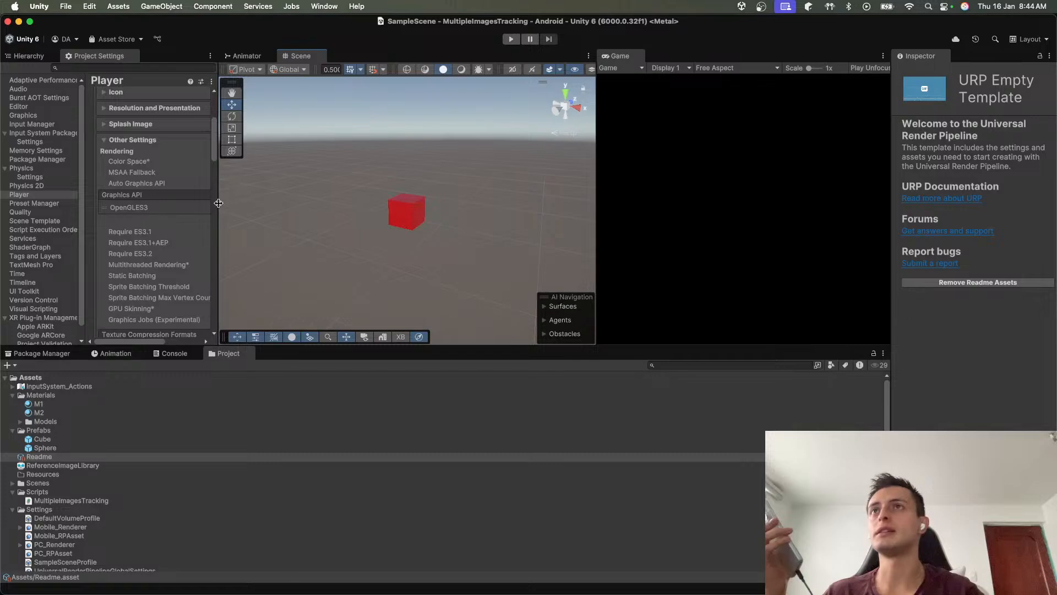
{"action": "left_click_drag", "start_coordinate": [219, 203], "coordinate": [403, 254]}
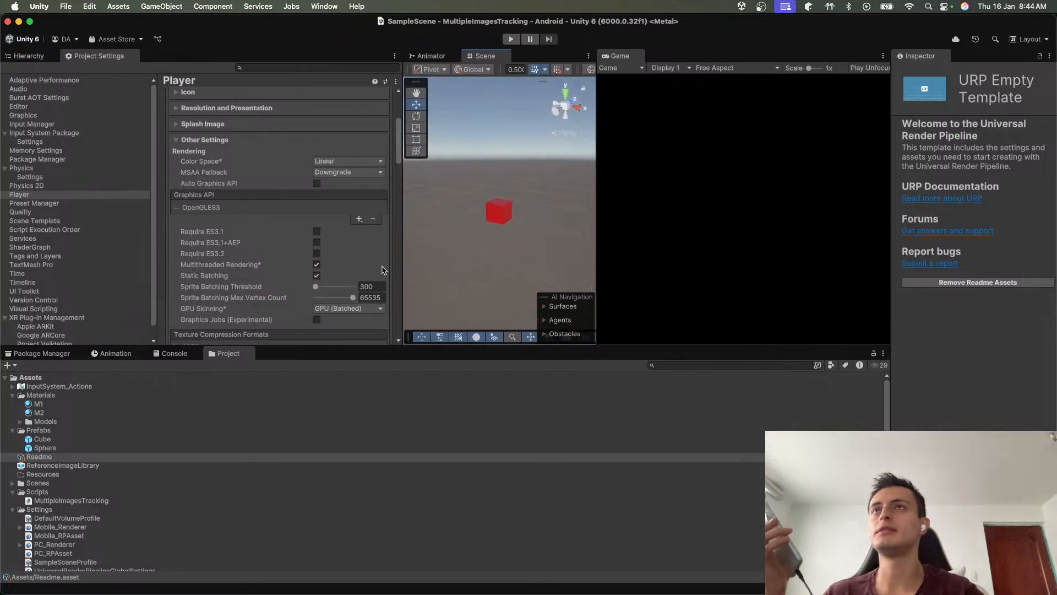
{"action": "scroll", "coordinate": [261, 234], "scroll_direction": "down", "scroll_amount": 3}
{"action": "scroll", "coordinate": [261, 234], "scroll_direction": "down", "scroll_amount": 2}
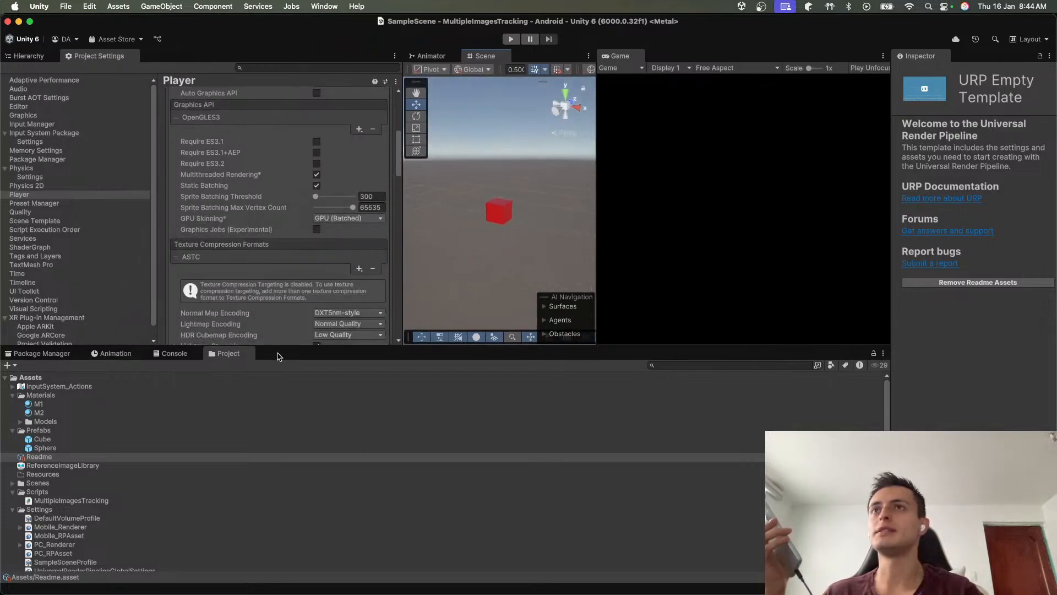
{"action": "scroll", "coordinate": [279, 301], "scroll_direction": "down", "scroll_amount": 3}
{"action": "scroll", "coordinate": [279, 301], "scroll_direction": "up", "scroll_amount": 4}
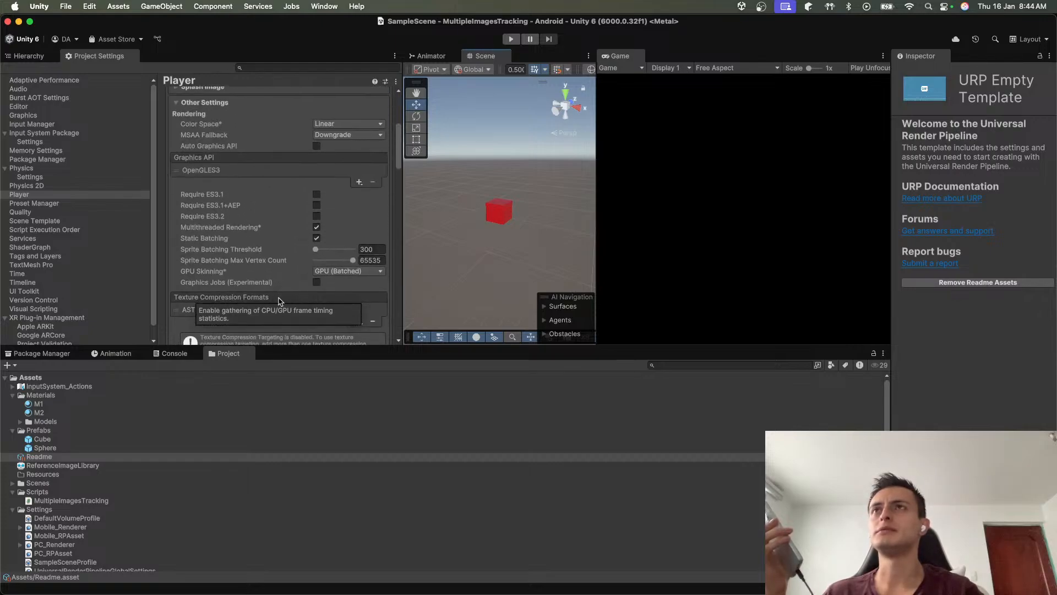
{"action": "scroll", "coordinate": [279, 300], "scroll_direction": "down", "scroll_amount": 3}
{"action": "scroll", "coordinate": [279, 301], "scroll_direction": "up", "scroll_amount": 3}
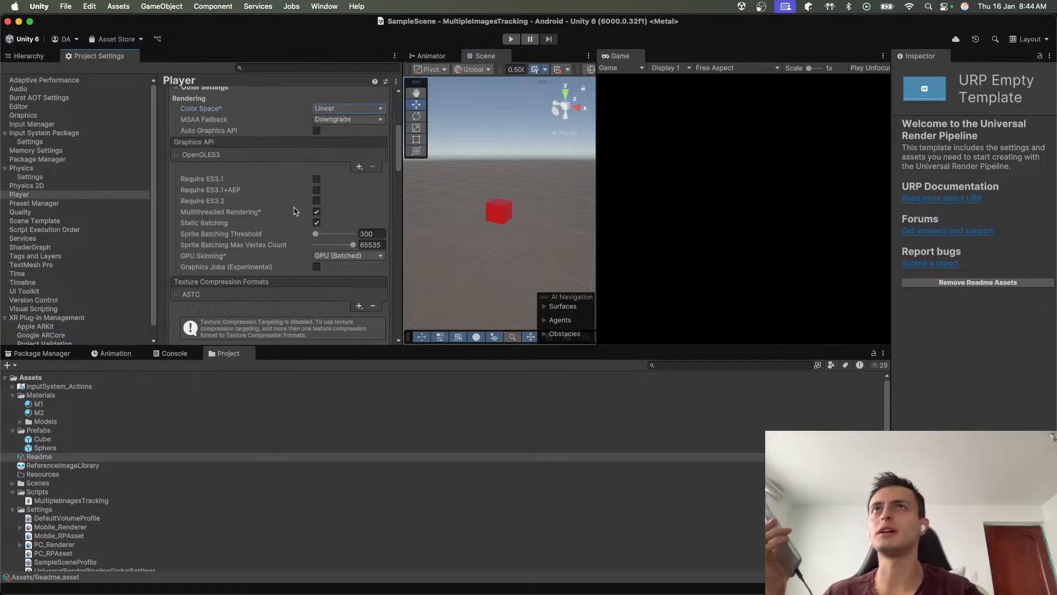
{"action": "scroll", "coordinate": [295, 215], "scroll_direction": "down", "scroll_amount": 3}
{"action": "scroll", "coordinate": [296, 222], "scroll_direction": "down", "scroll_amount": 1}
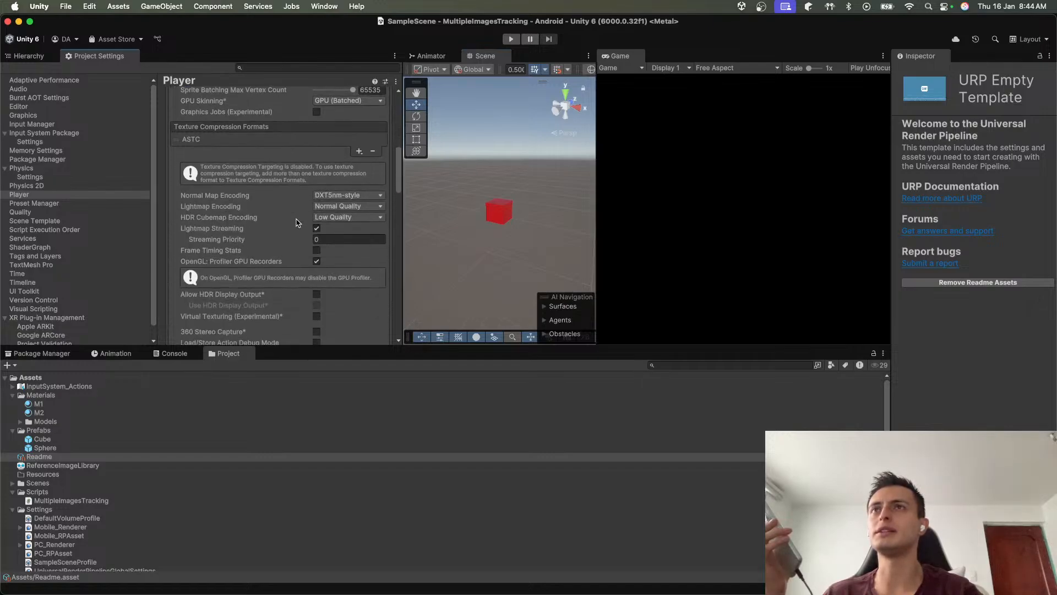
{"action": "scroll", "coordinate": [296, 223], "scroll_direction": "down", "scroll_amount": 3}
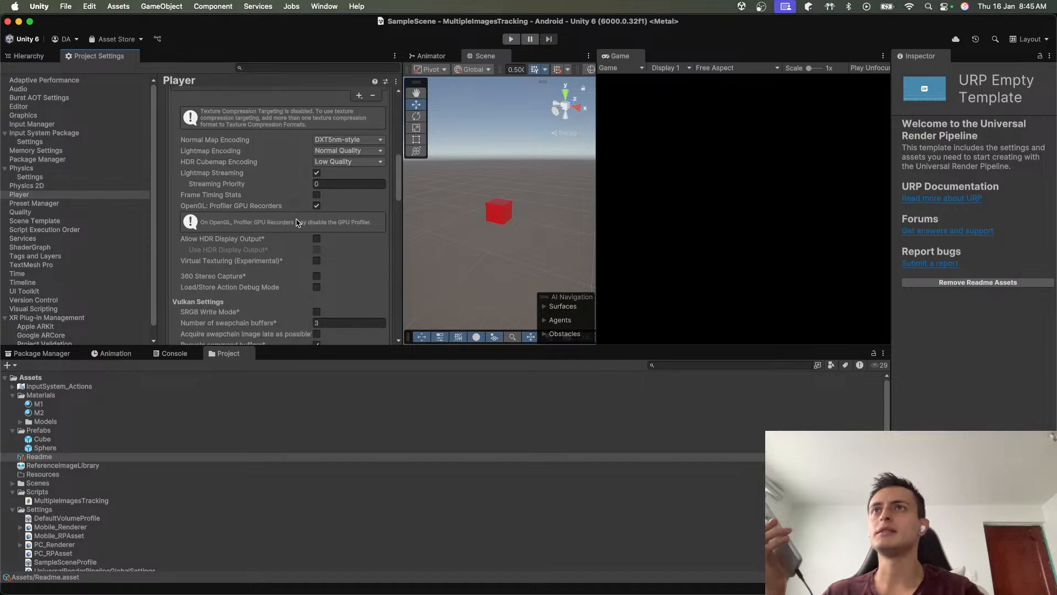
{"action": "scroll", "coordinate": [296, 223], "scroll_direction": "down", "scroll_amount": 3}
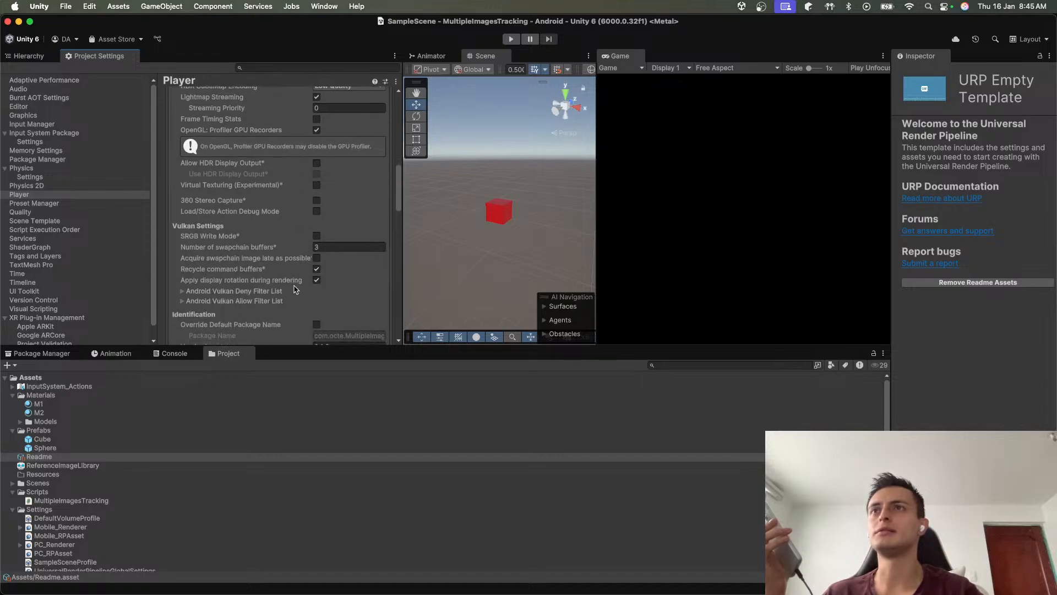
Step: Examine the remaining Android Player settings of MultipleImagesTracking, from Identification and Configuration through Optimization and Stack Trace
{"action": "scroll", "coordinate": [295, 287], "scroll_direction": "down", "scroll_amount": 2}
{"action": "scroll", "coordinate": [295, 288], "scroll_direction": "down", "scroll_amount": 3}
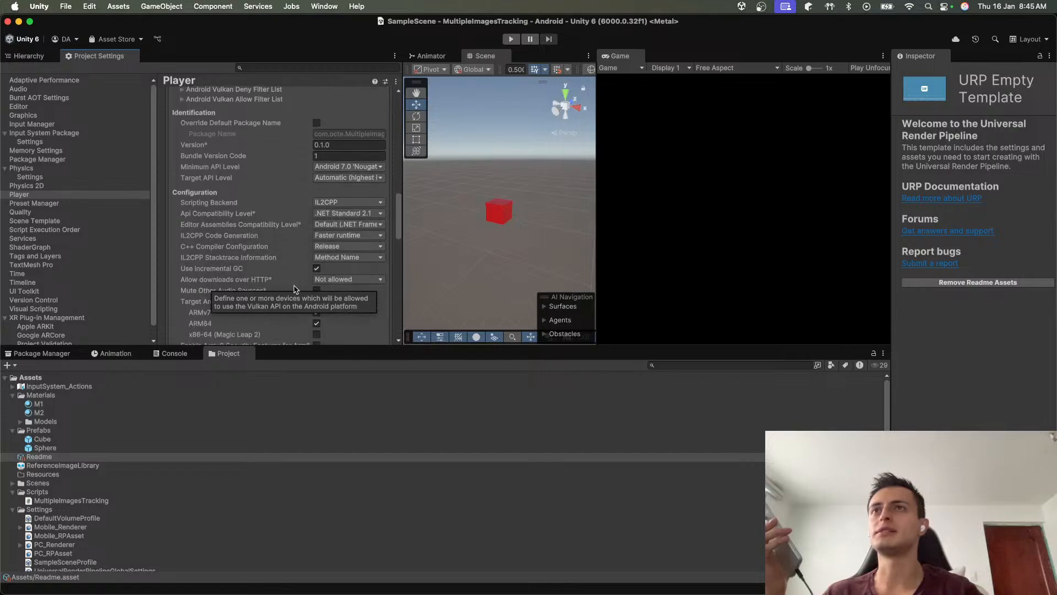
{"action": "scroll", "coordinate": [296, 287], "scroll_direction": "down", "scroll_amount": 5}
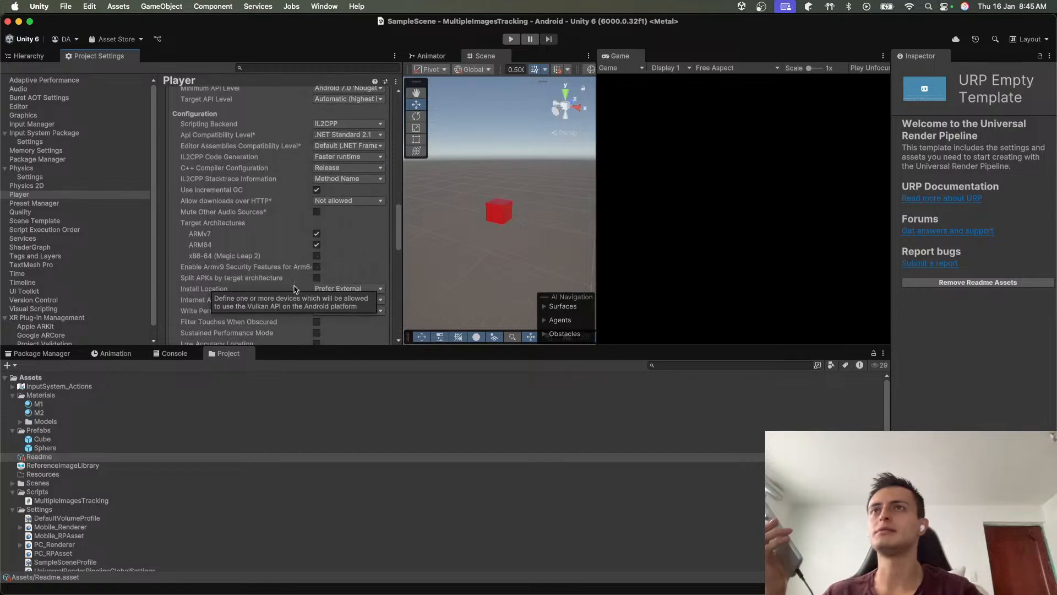
{"action": "scroll", "coordinate": [296, 288], "scroll_direction": "down", "scroll_amount": 2}
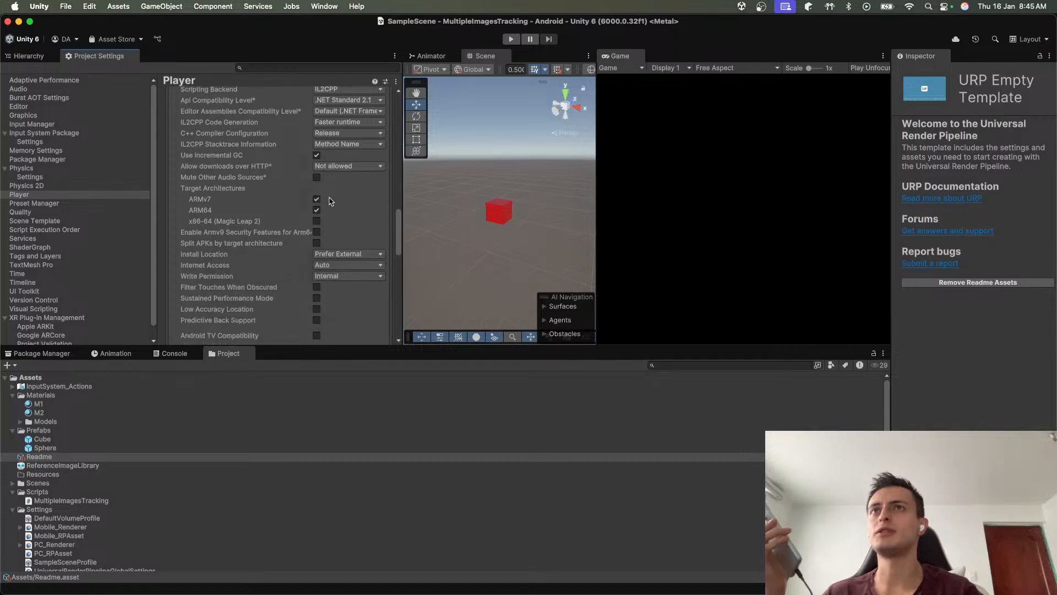
{"action": "scroll", "coordinate": [292, 312], "scroll_direction": "down", "scroll_amount": 1}
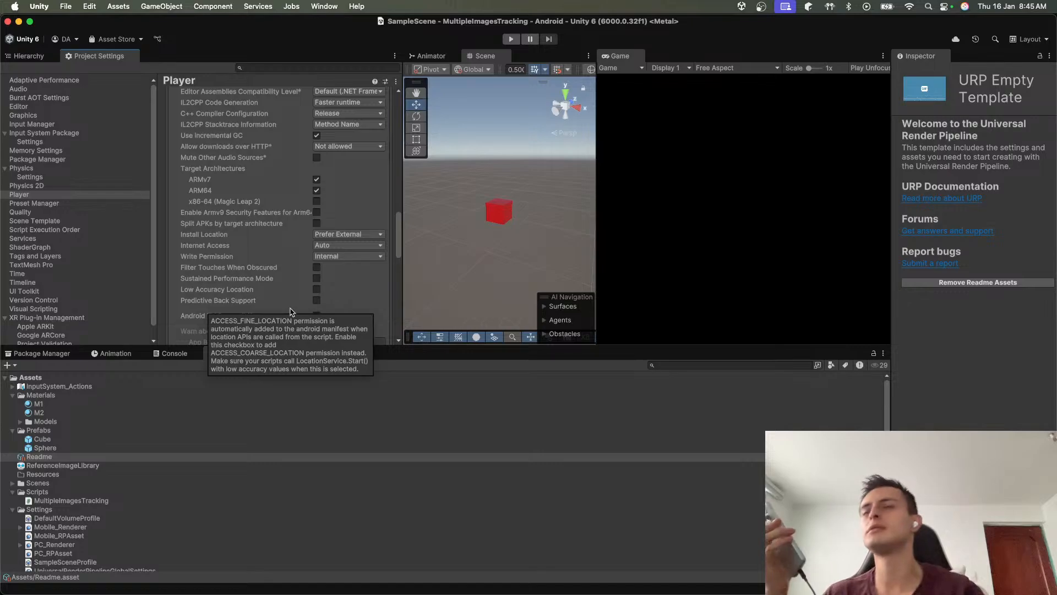
{"action": "scroll", "coordinate": [292, 312], "scroll_direction": "down", "scroll_amount": 5}
{"action": "scroll", "coordinate": [292, 312], "scroll_direction": "down", "scroll_amount": 8}
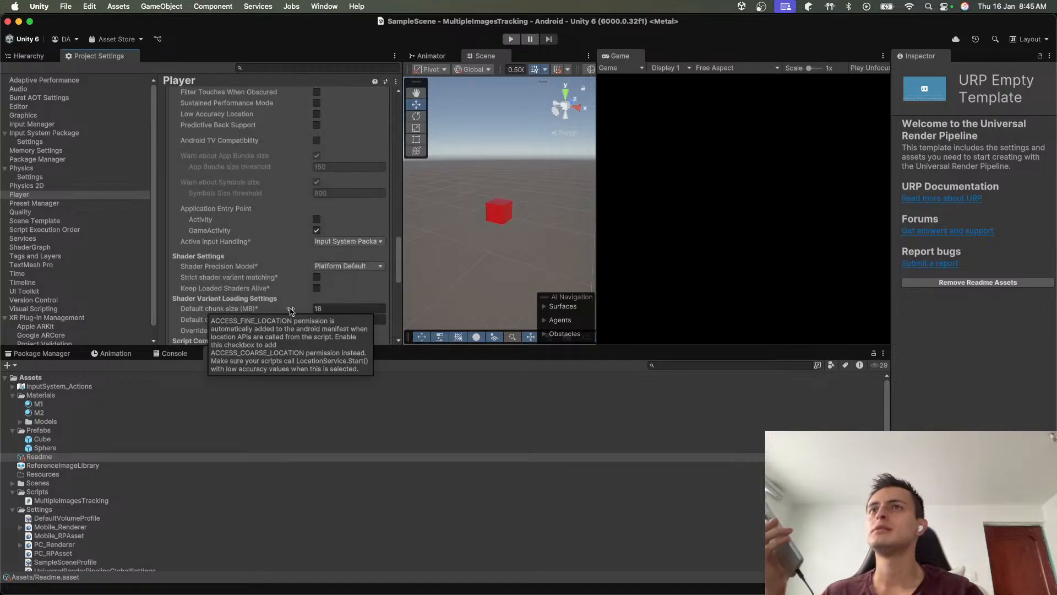
{"action": "scroll", "coordinate": [292, 311], "scroll_direction": "down", "scroll_amount": 9}
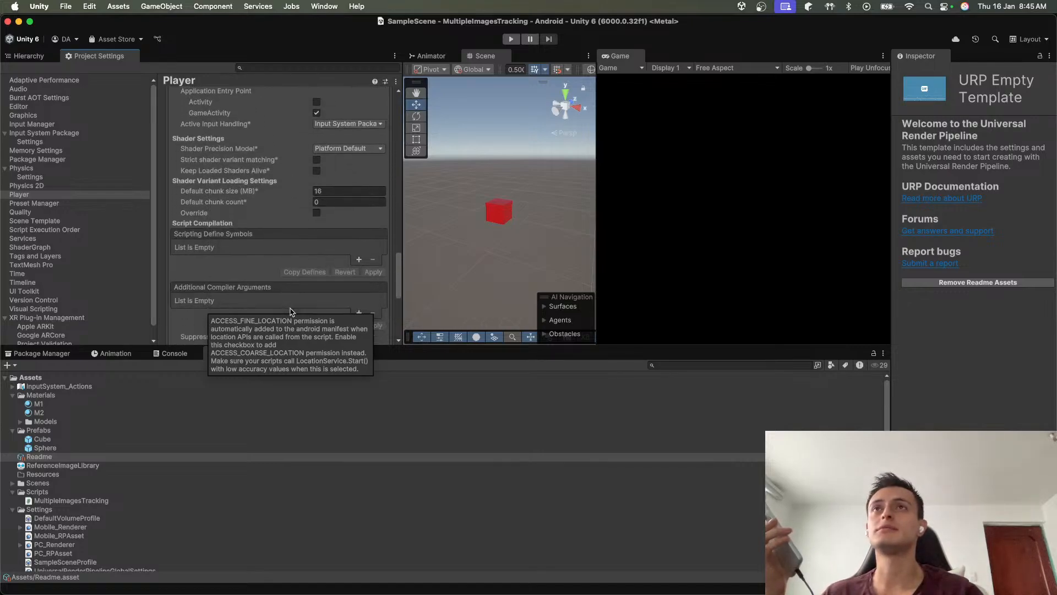
{"action": "scroll", "coordinate": [291, 311], "scroll_direction": "down", "scroll_amount": 10}
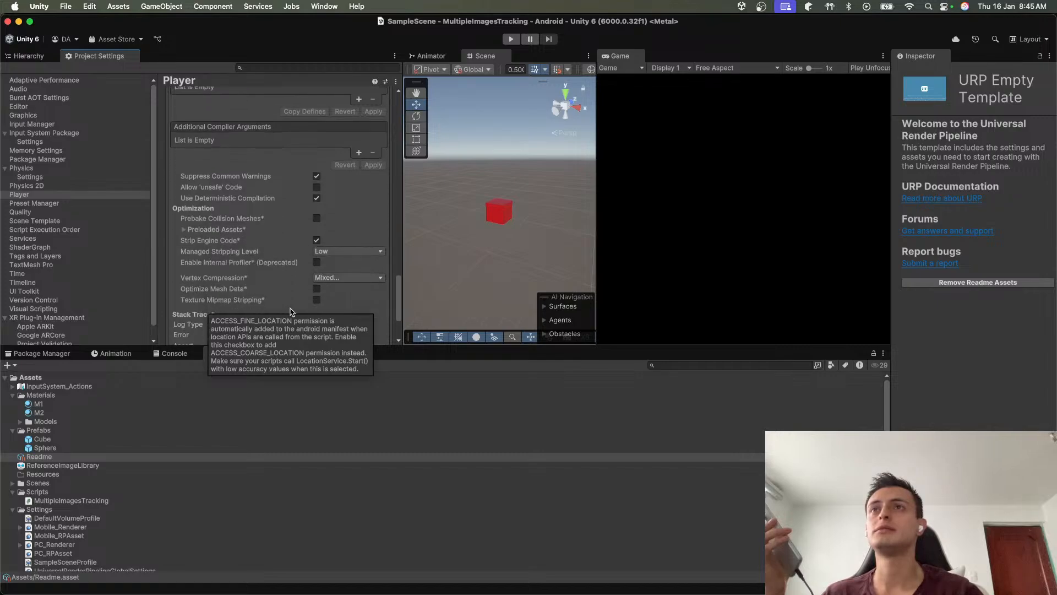
{"action": "scroll", "coordinate": [291, 311], "scroll_direction": "down", "scroll_amount": 1}
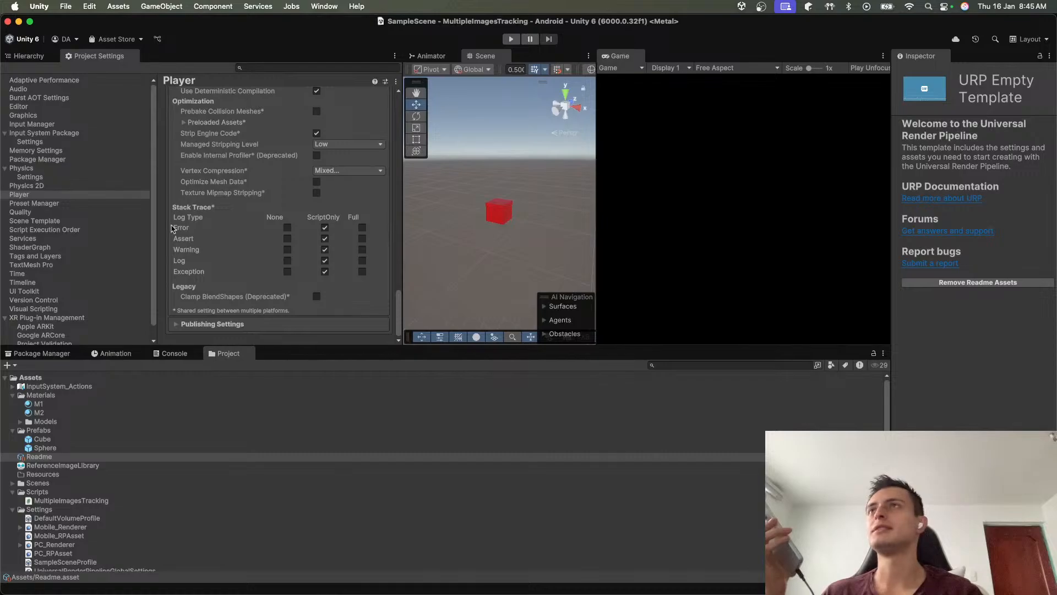
Step: Inspect the components of the XR Origin and its Main Camera in the SampleScene hierarchy
{"action": "left_click", "coordinate": [29, 56]}
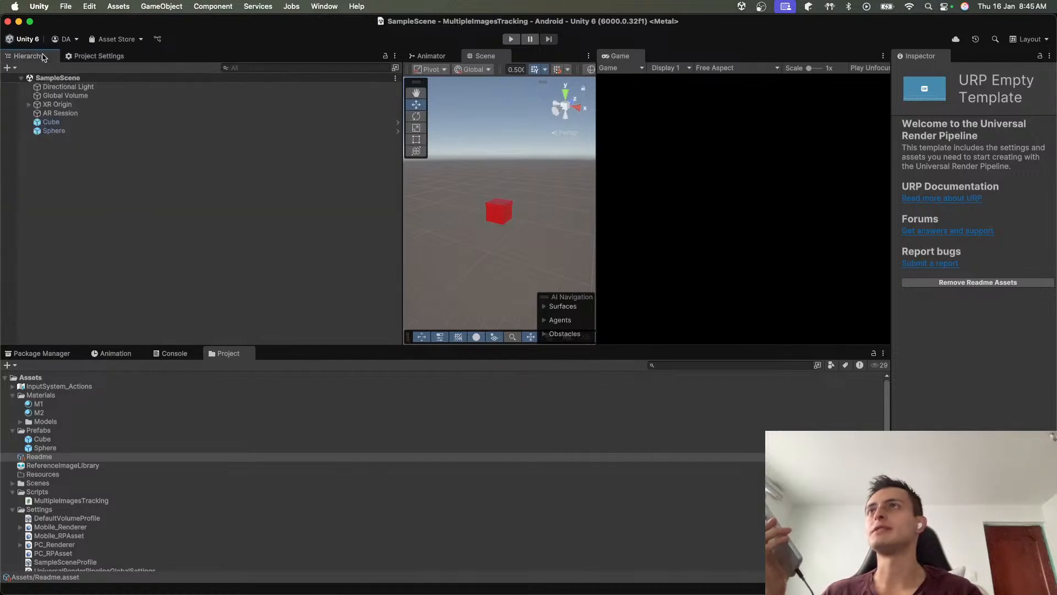
{"action": "left_click", "coordinate": [62, 104]}
{"action": "left_click", "coordinate": [29, 105]}
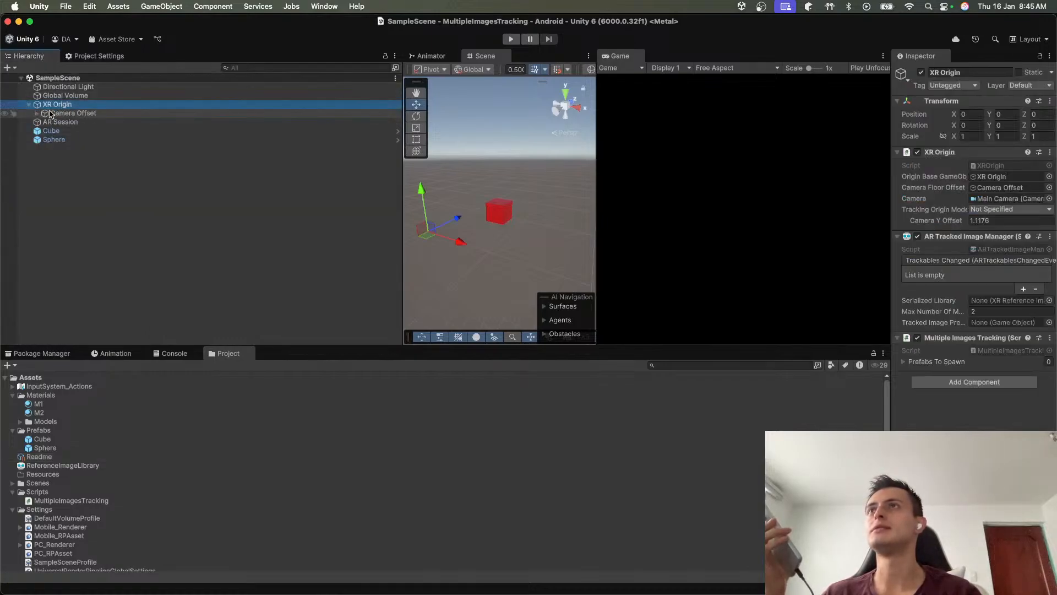
{"action": "left_click", "coordinate": [52, 113]}
{"action": "left_click", "coordinate": [35, 113]}
{"action": "left_click", "coordinate": [60, 122]}
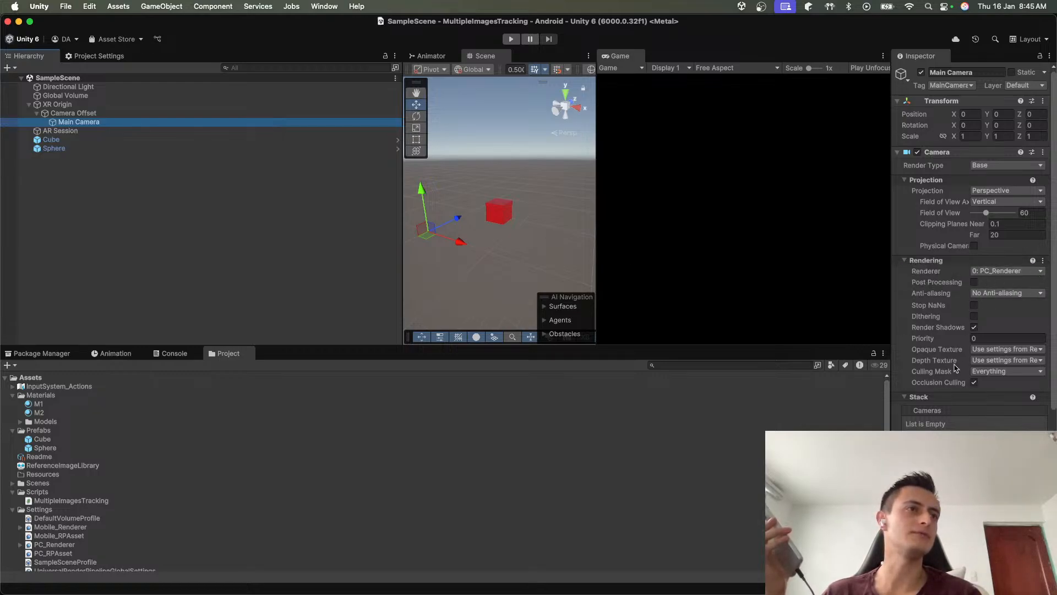
{"action": "scroll", "coordinate": [953, 419], "scroll_direction": "down", "scroll_amount": 6}
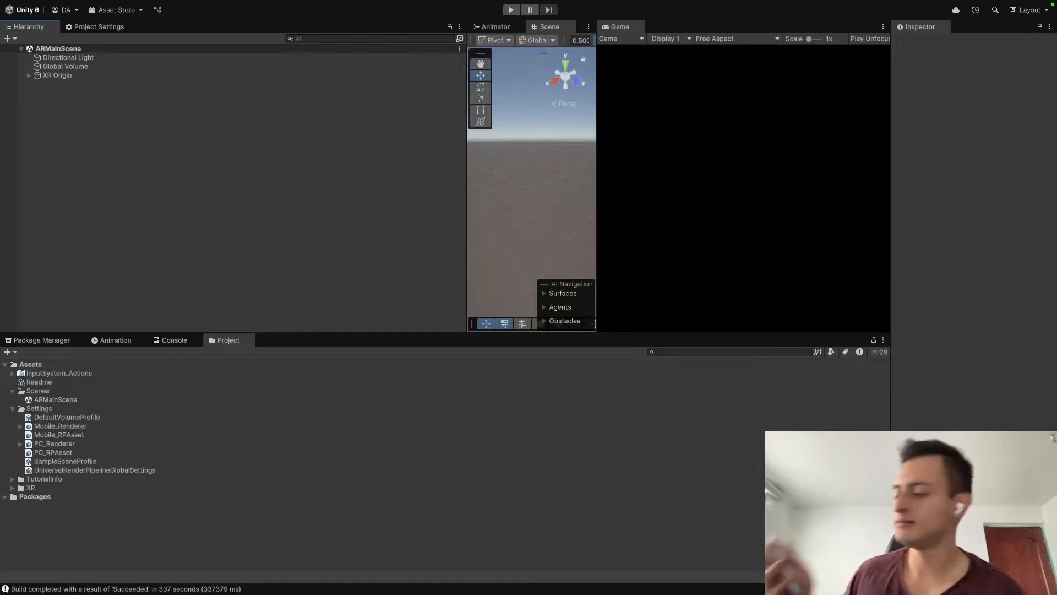
Step: Inspect the Main Camera under XR Origin in ARMainScene, down to its AR camera and Tracked Pose Driver components
{"action": "left_click", "coordinate": [29, 76]}
{"action": "left_click", "coordinate": [44, 85]}
{"action": "left_click", "coordinate": [37, 84]}
{"action": "left_click", "coordinate": [79, 93]}
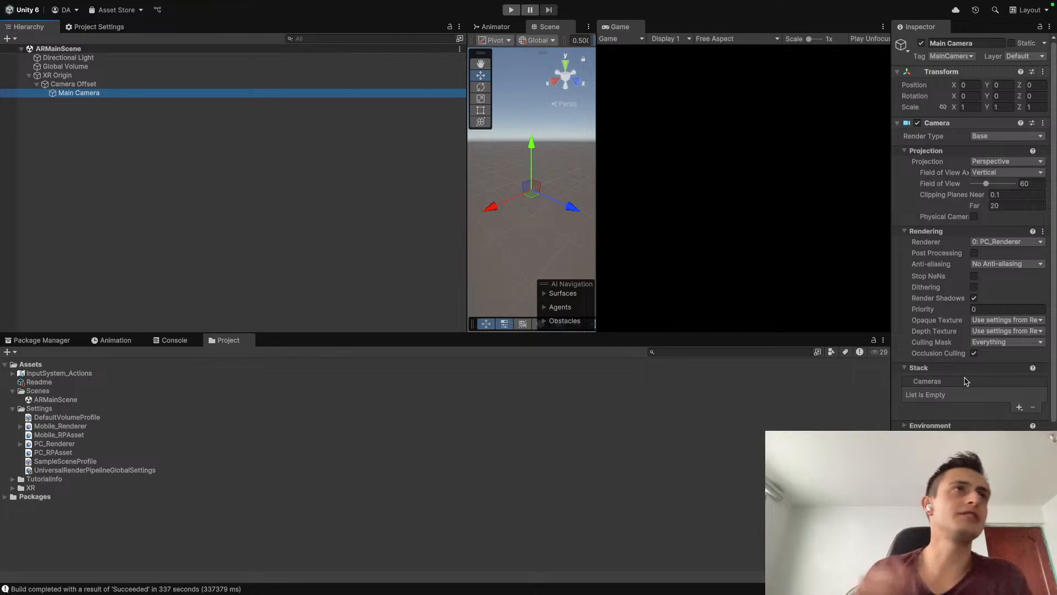
{"action": "scroll", "coordinate": [964, 379], "scroll_direction": "down", "scroll_amount": 6}
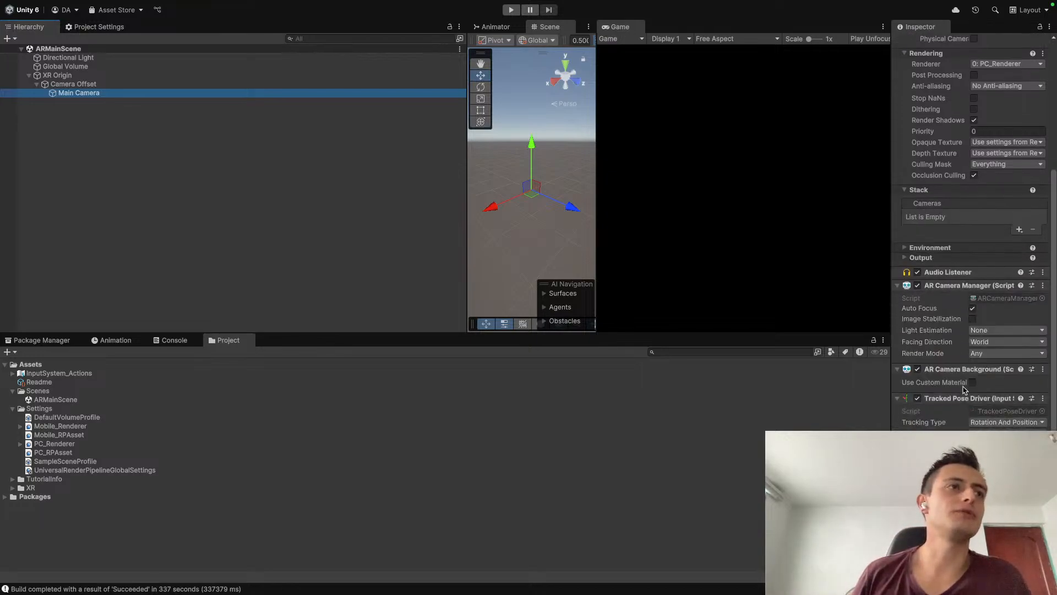
Step: Set the Main Camera's Renderer to Default Renderer (PC_Renderer) in ARMainScene
{"action": "scroll", "coordinate": [963, 384], "scroll_direction": "up", "scroll_amount": 6}
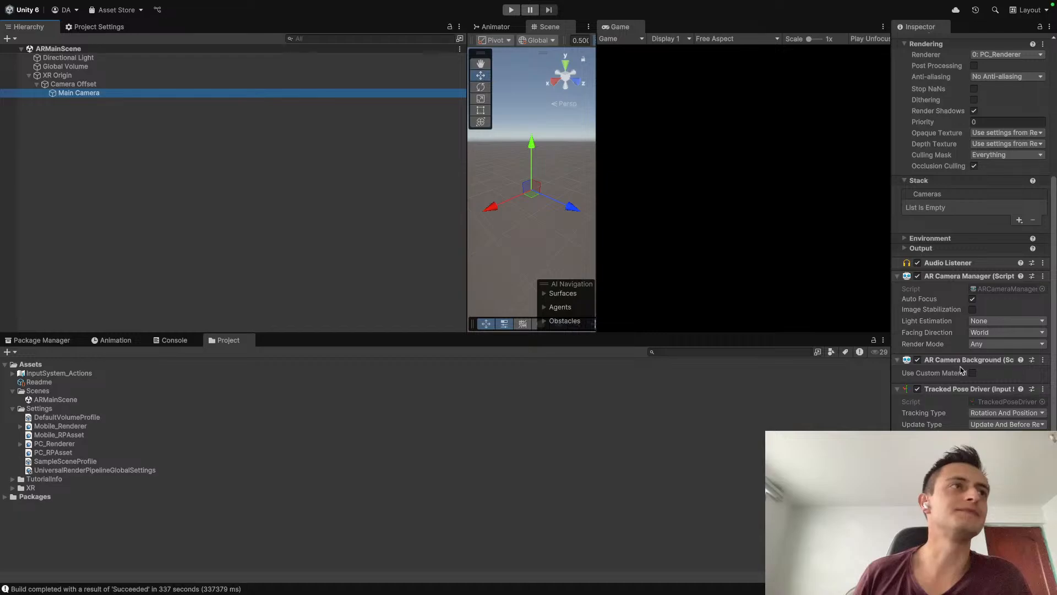
{"action": "left_click", "coordinate": [1007, 242]}
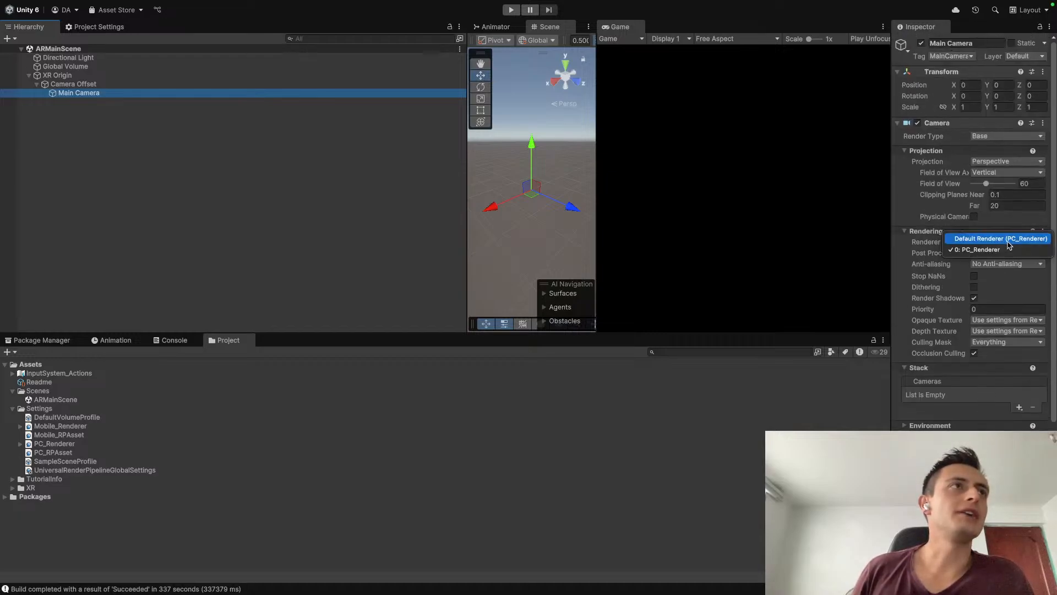
{"action": "left_click", "coordinate": [1008, 232]}
{"action": "left_click", "coordinate": [248, 253]}
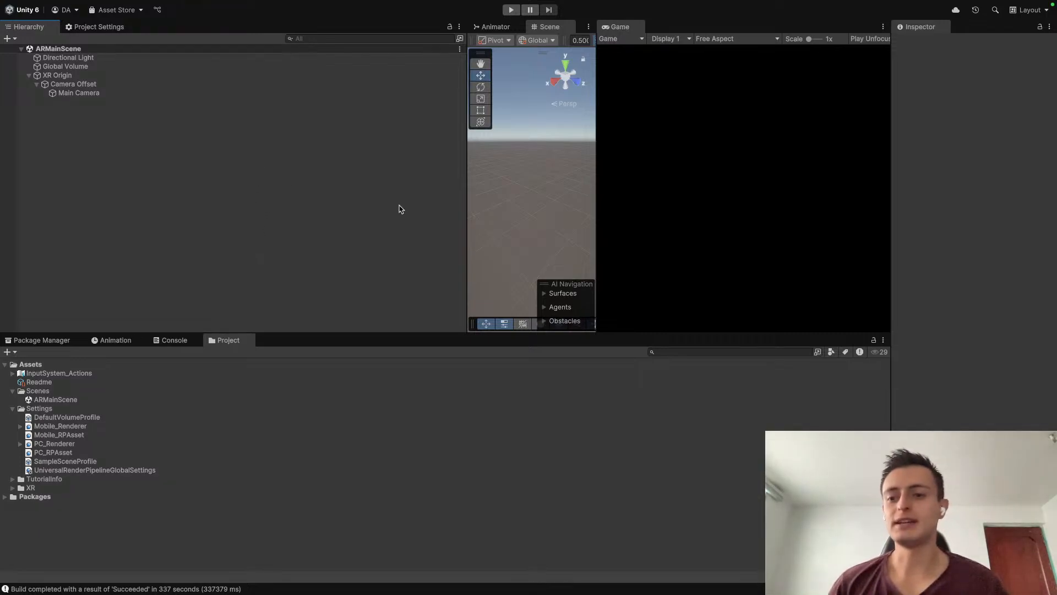
Step: Switch to the full-screen Unity tutorial video in the browser and close it
{"action": "key", "text": "ctrl+Left"}
{"action": "key", "text": "ctrl+Left"}
{"action": "key", "text": "ctrl+Right"}
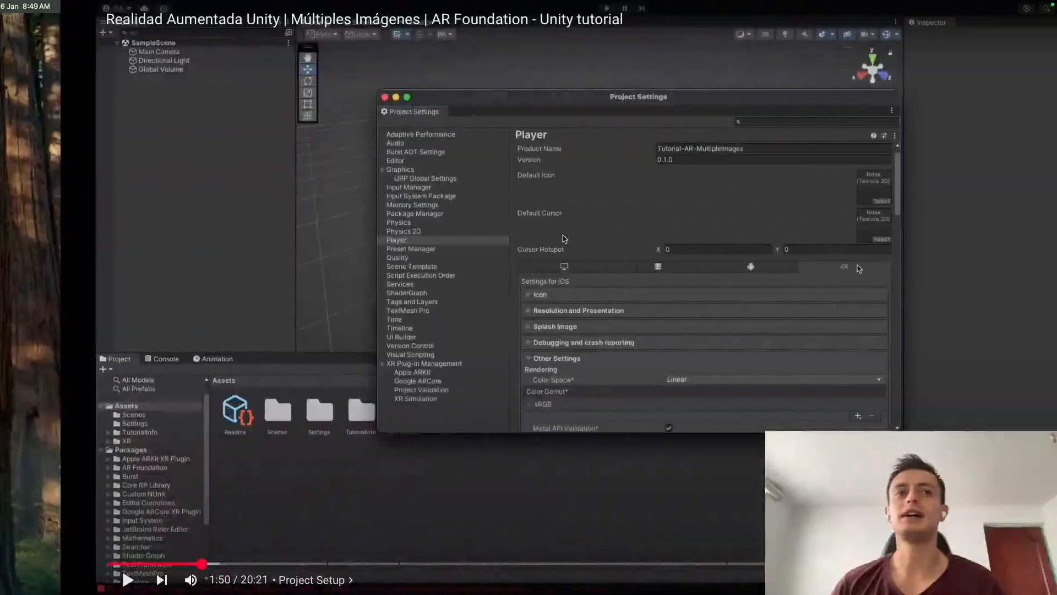
{"action": "key", "text": "super+w"}
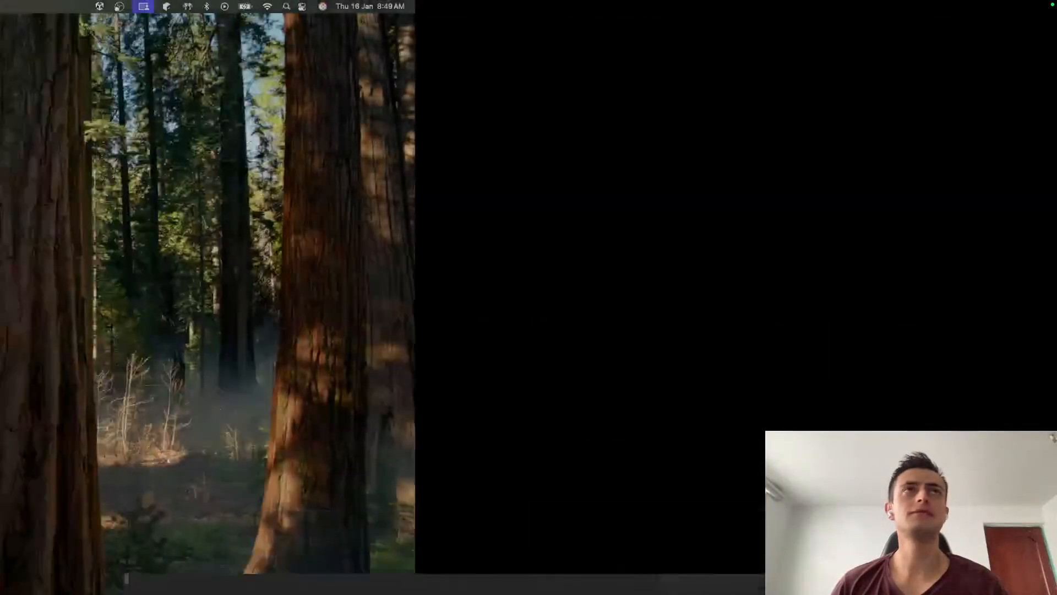
Step: Switch to the browser and view the Camping in 2174 and K-VRC - Love Death and Robots model pages on Fab
{"action": "key", "text": "ctrl+Right"}
{"action": "key", "text": "ctrl+Right"}
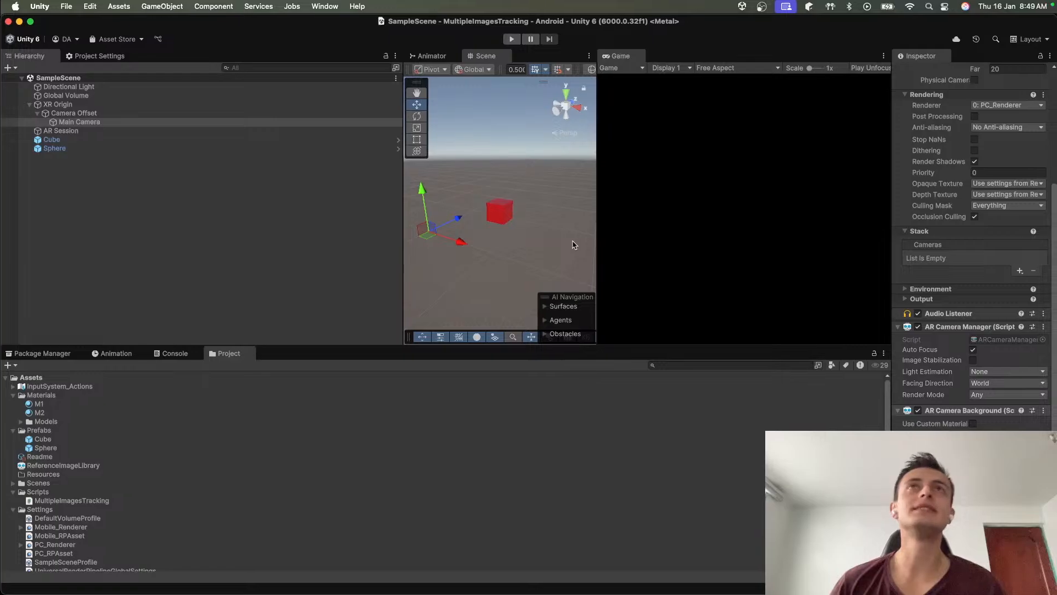
{"action": "key", "text": "ctrl+Right"}
{"action": "key", "text": "ctrl+Right"}
{"action": "key", "text": "ctrl+Right"}
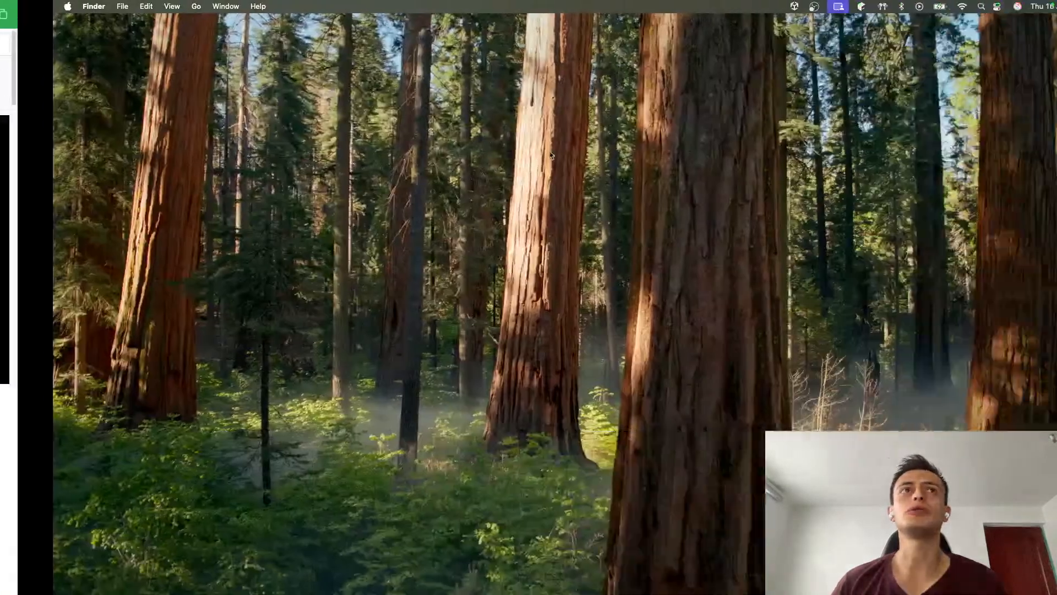
{"action": "key", "text": "ctrl+Left"}
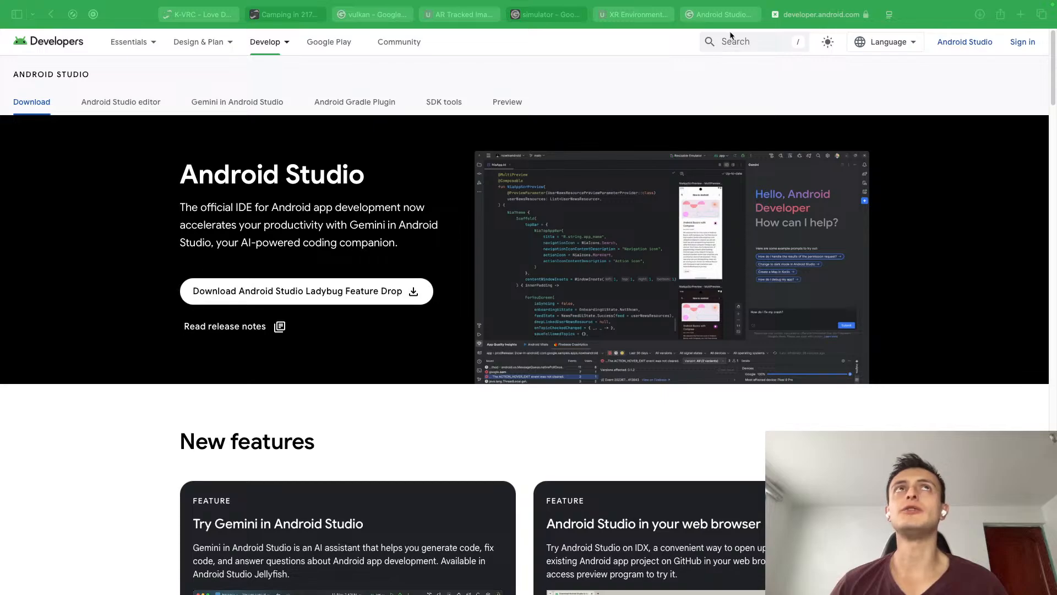
{"action": "left_click", "coordinate": [307, 15]}
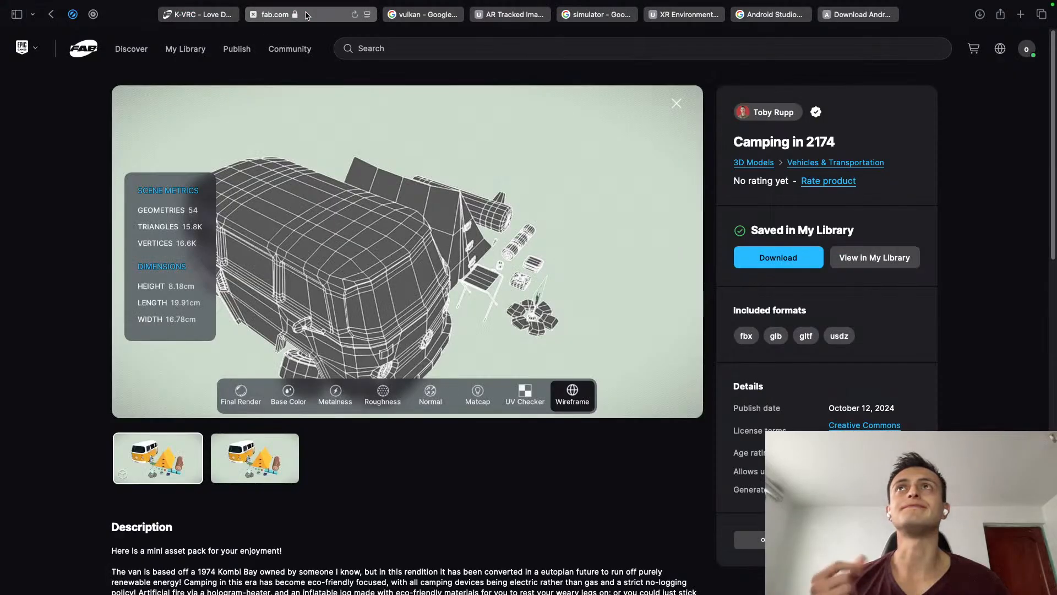
{"action": "left_click", "coordinate": [208, 15]}
{"action": "key", "text": "ctrl+Left"}
{"action": "key", "text": "ctrl+Right"}
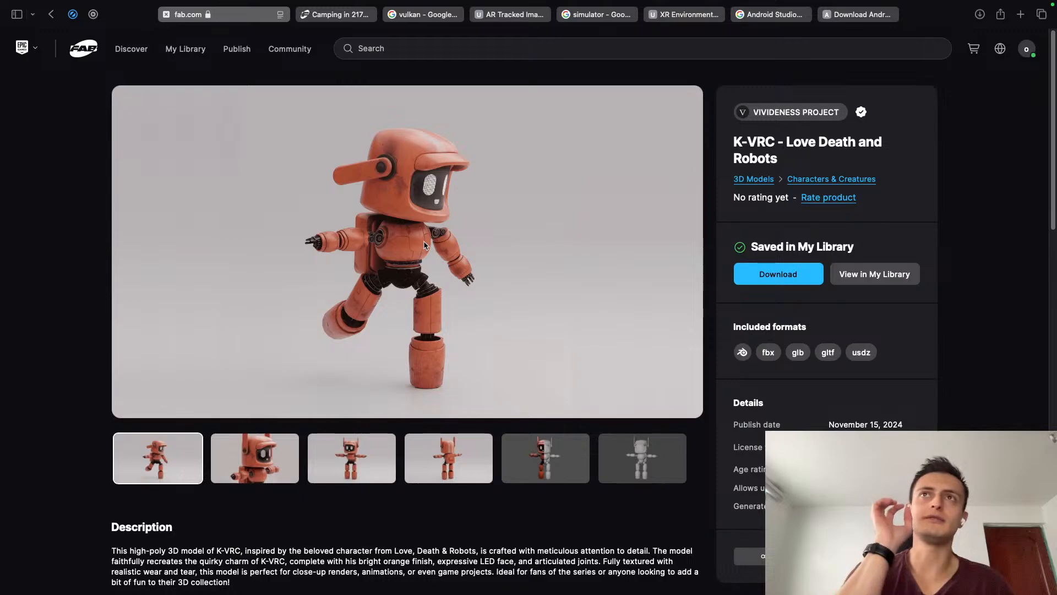
Step: Turn off the wireframe inspection of the Camping in 2174 model on Fab, and return to ARMainScene in Unity
{"action": "left_click", "coordinate": [337, 14]}
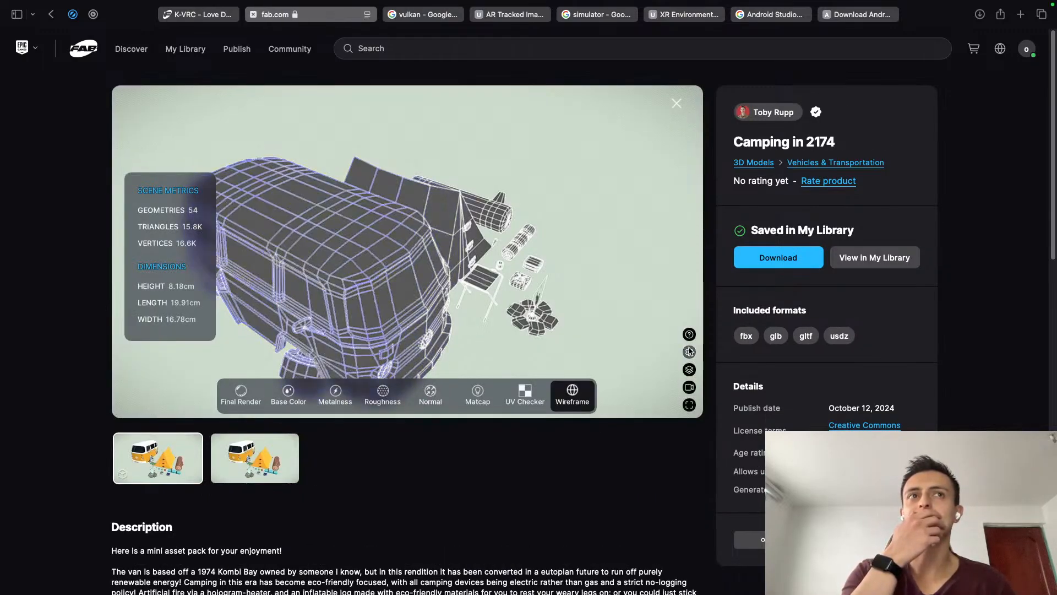
{"action": "left_click", "coordinate": [689, 371]}
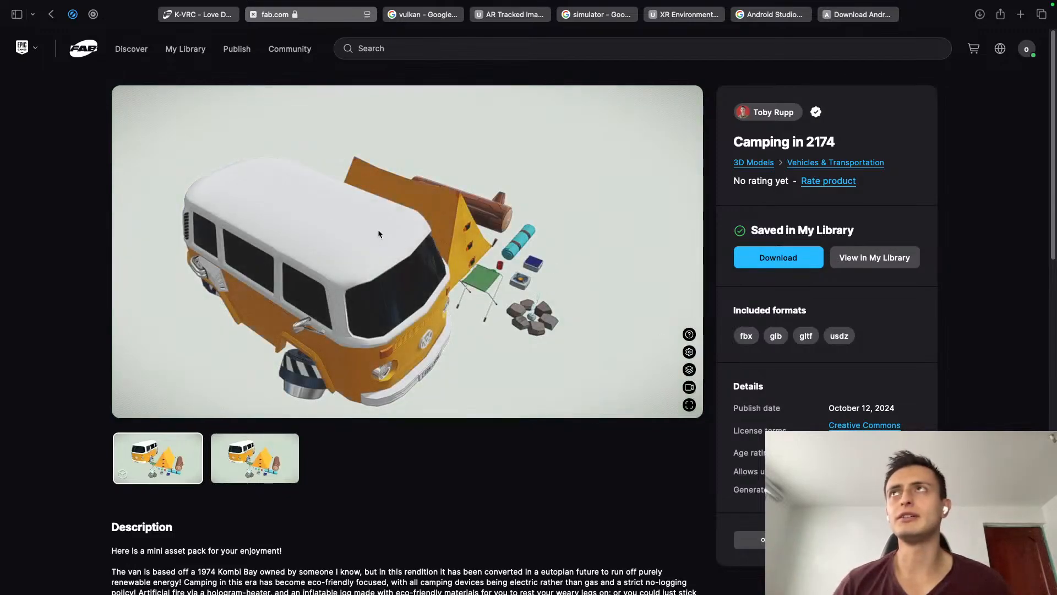
{"action": "key", "text": "ctrl+Left"}
{"action": "key", "text": "ctrl+Left"}
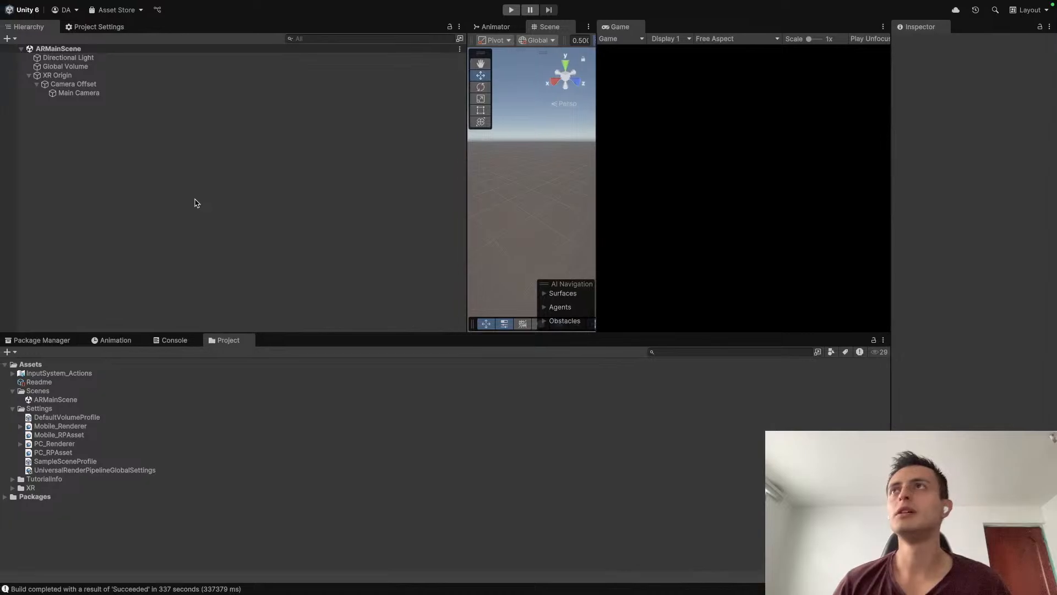
{"action": "left_click", "coordinate": [104, 93]}
{"action": "left_click", "coordinate": [342, 183]}
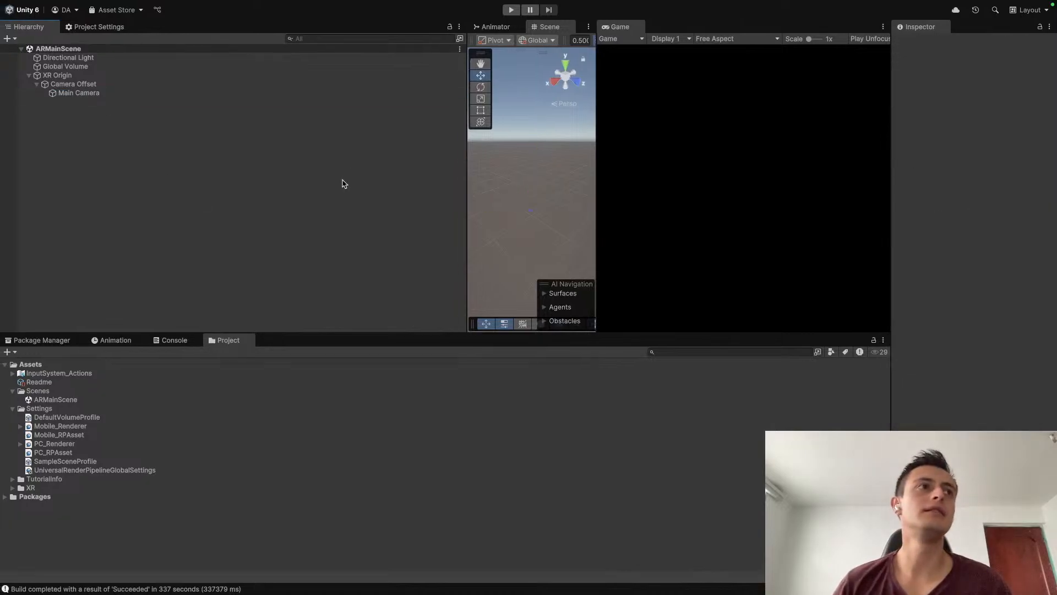
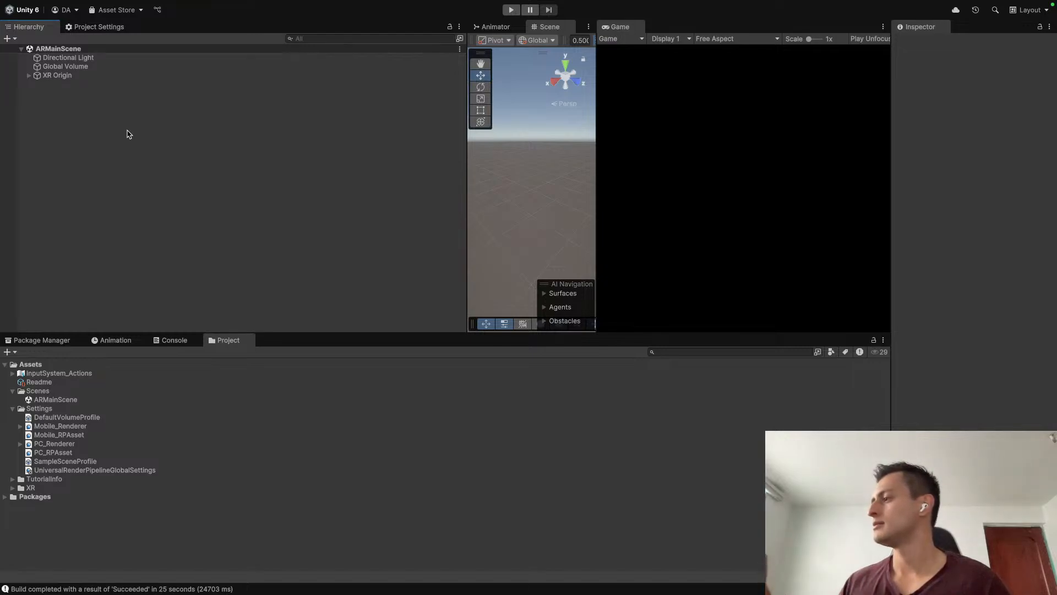
Step: Find Android Logcat 1.4.4 by searching the Unity Registry for "Log" and install the package
{"action": "left_click", "coordinate": [113, 340]}
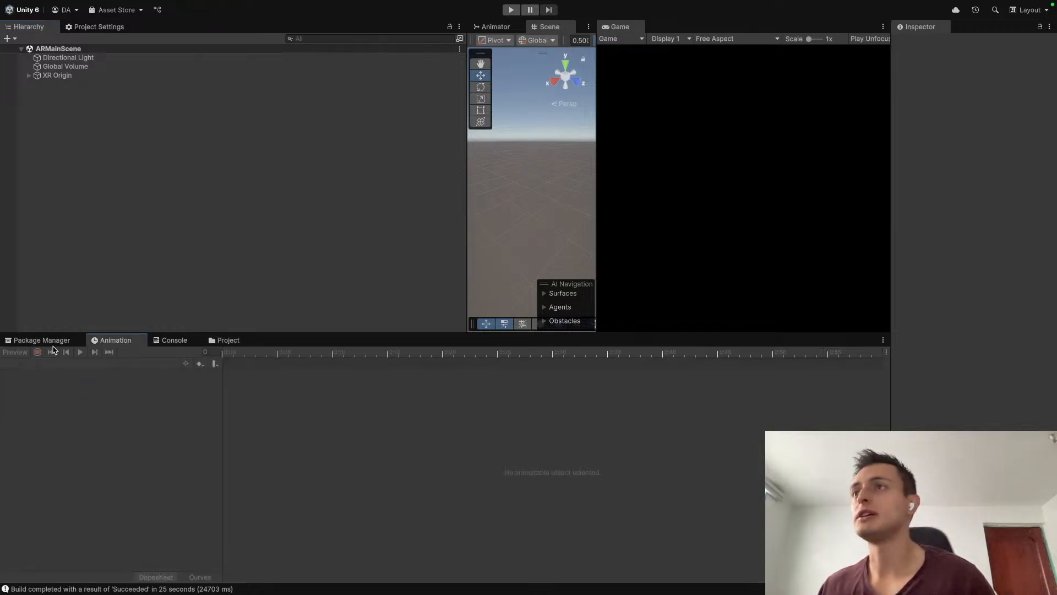
{"action": "left_click", "coordinate": [54, 343]}
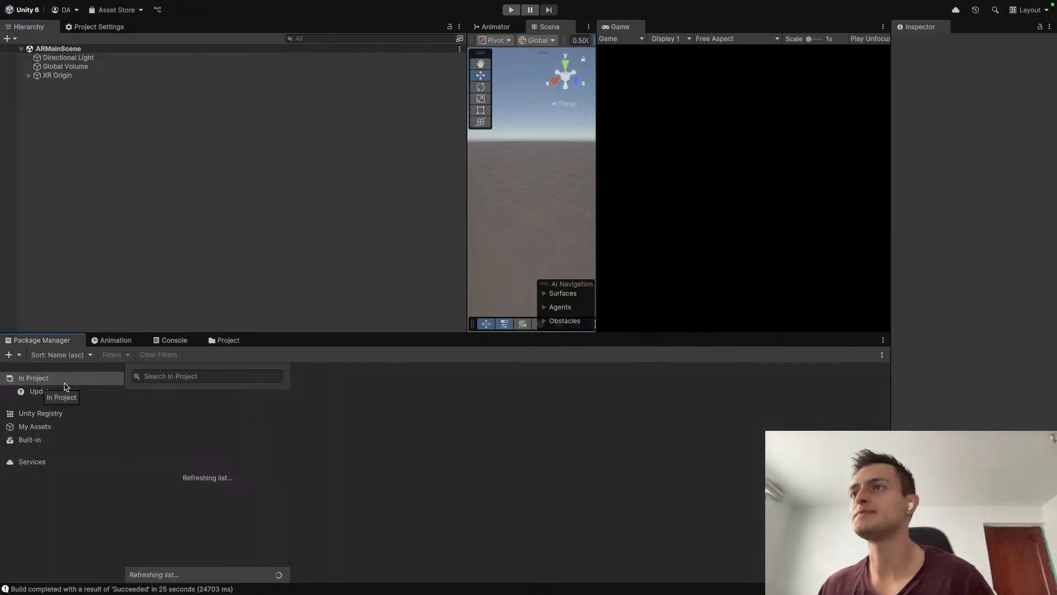
{"action": "left_click", "coordinate": [41, 413]}
{"action": "left_click", "coordinate": [178, 379]}
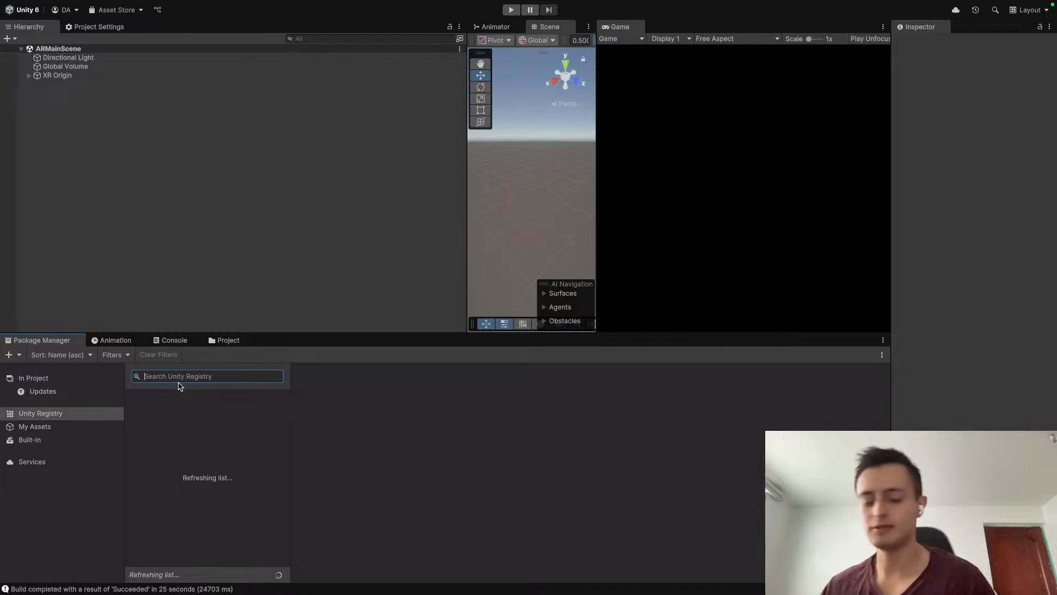
{"action": "type", "text": "Log cat"}
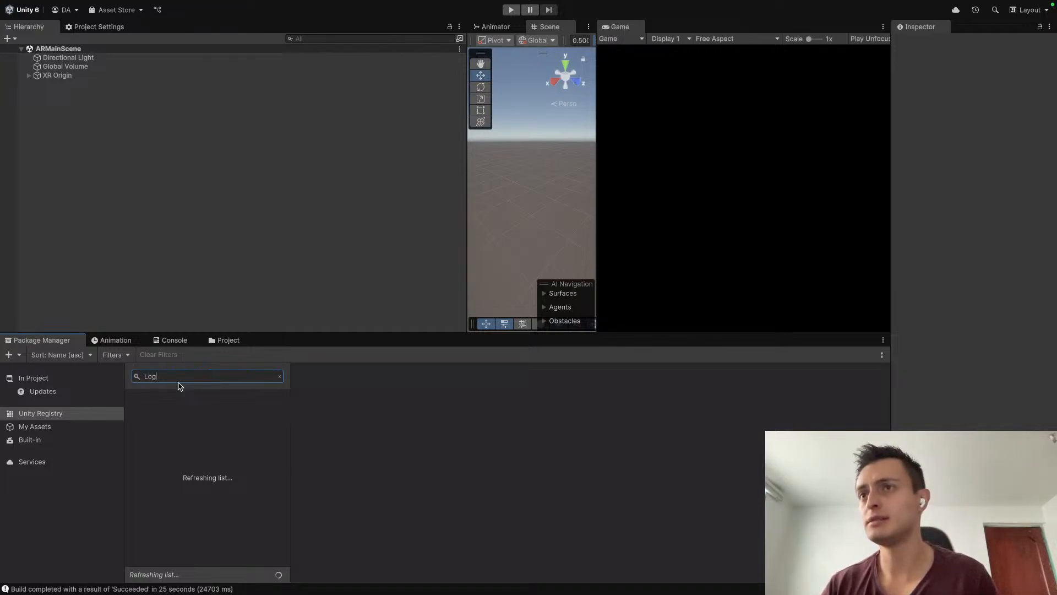
{"action": "left_click", "coordinate": [59, 414]}
{"action": "left_click", "coordinate": [149, 378]}
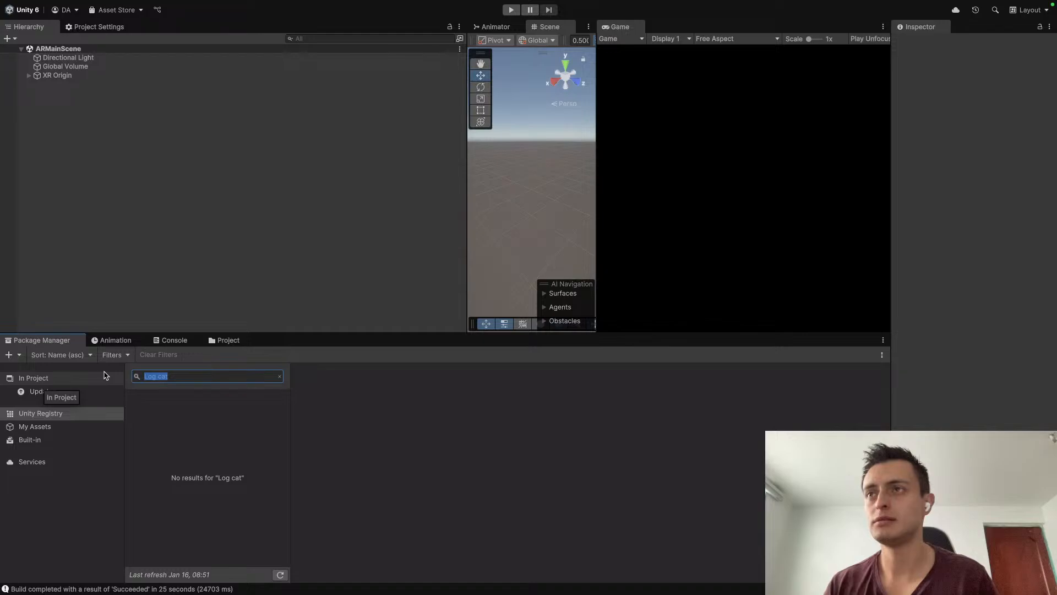
{"action": "type", "text": "Log"}
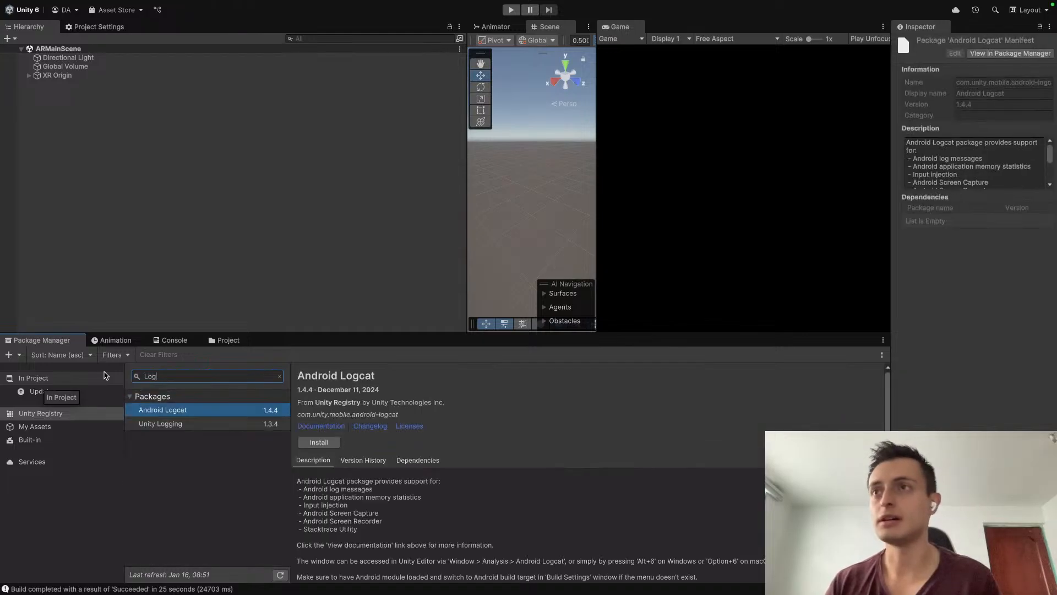
{"action": "left_click", "coordinate": [174, 411]}
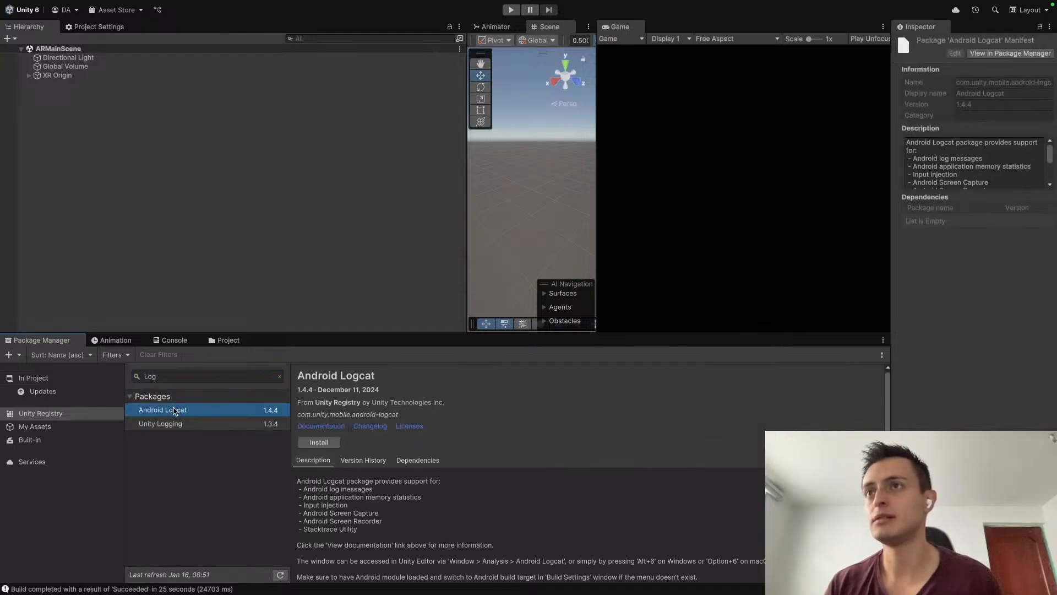
{"action": "left_click", "coordinate": [337, 445]}
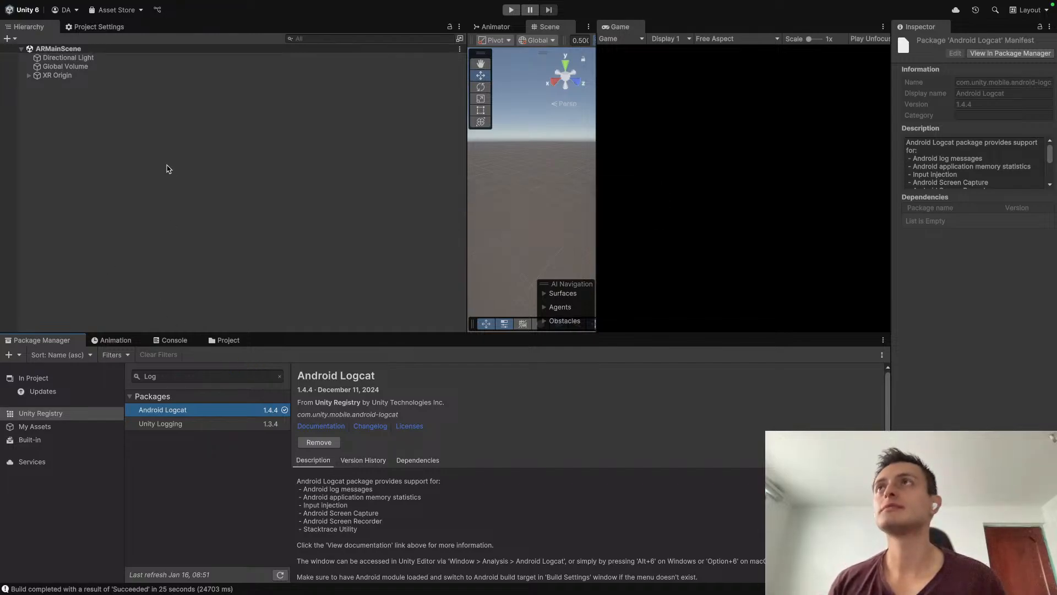
Step: Examine the Main Camera under XR Origin, covering its rendering options and the AR Camera Manager, AR Camera Background and Tracked Pose Driver components
{"action": "left_click", "coordinate": [99, 78]}
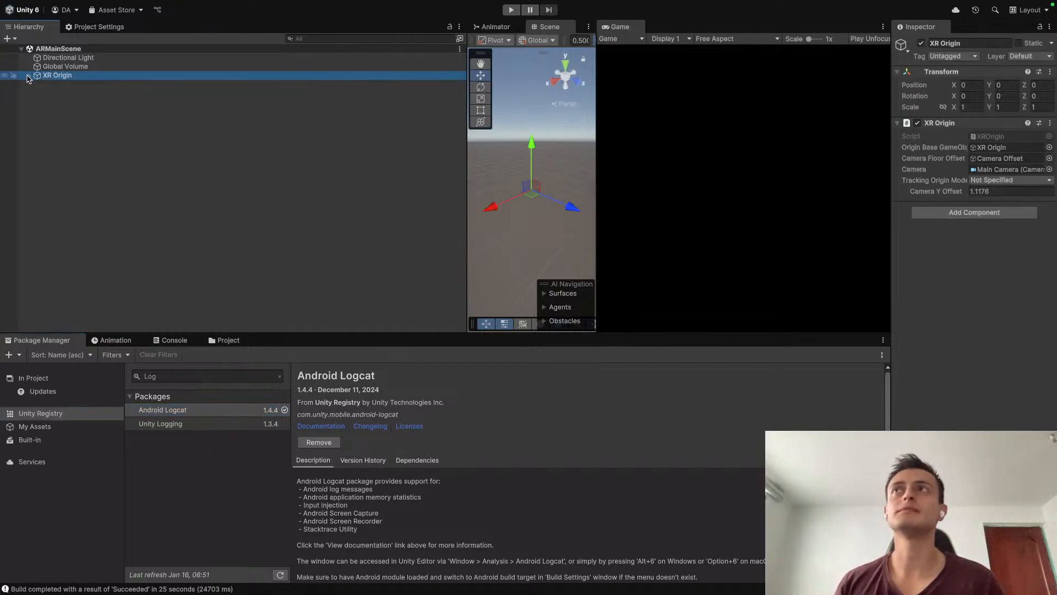
{"action": "left_click", "coordinate": [29, 77]}
{"action": "left_click", "coordinate": [55, 84]}
{"action": "left_click", "coordinate": [36, 84]}
{"action": "left_click", "coordinate": [82, 93]}
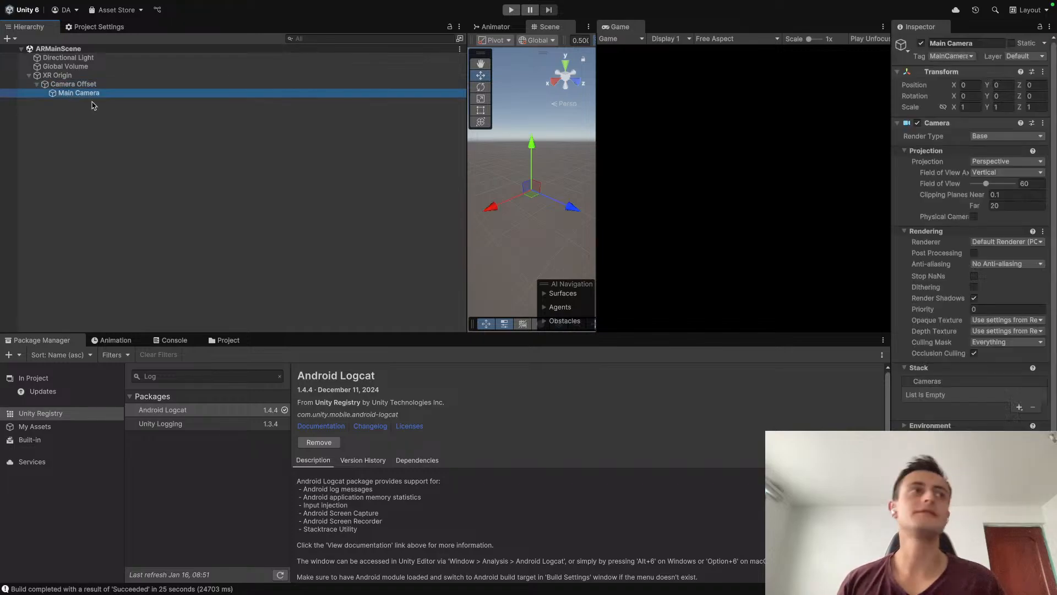
{"action": "scroll", "coordinate": [1052, 424], "scroll_direction": "down", "scroll_amount": 7}
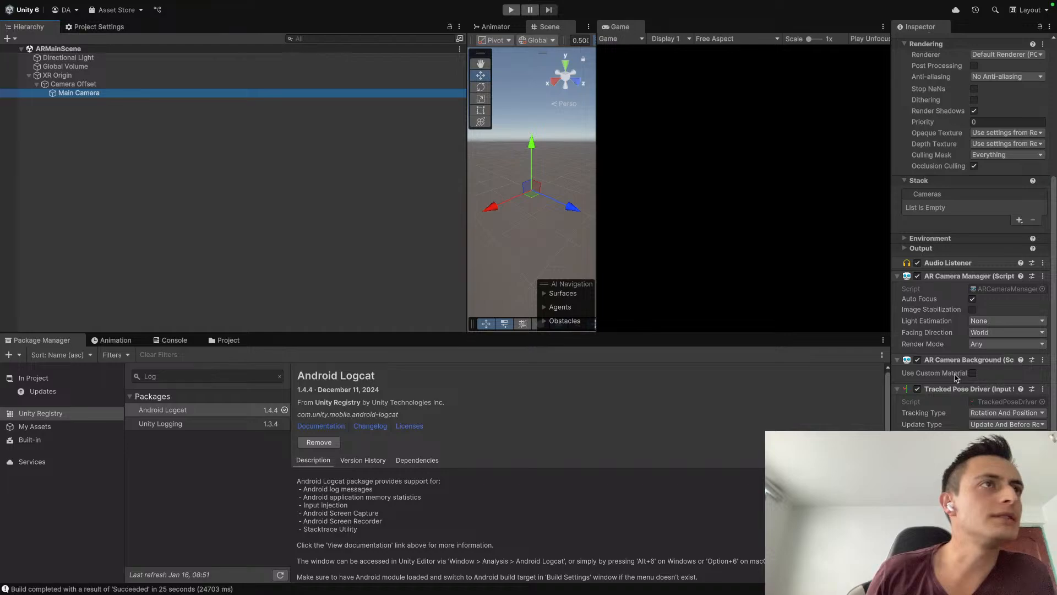
{"action": "mouse_move", "coordinate": [972, 376]}
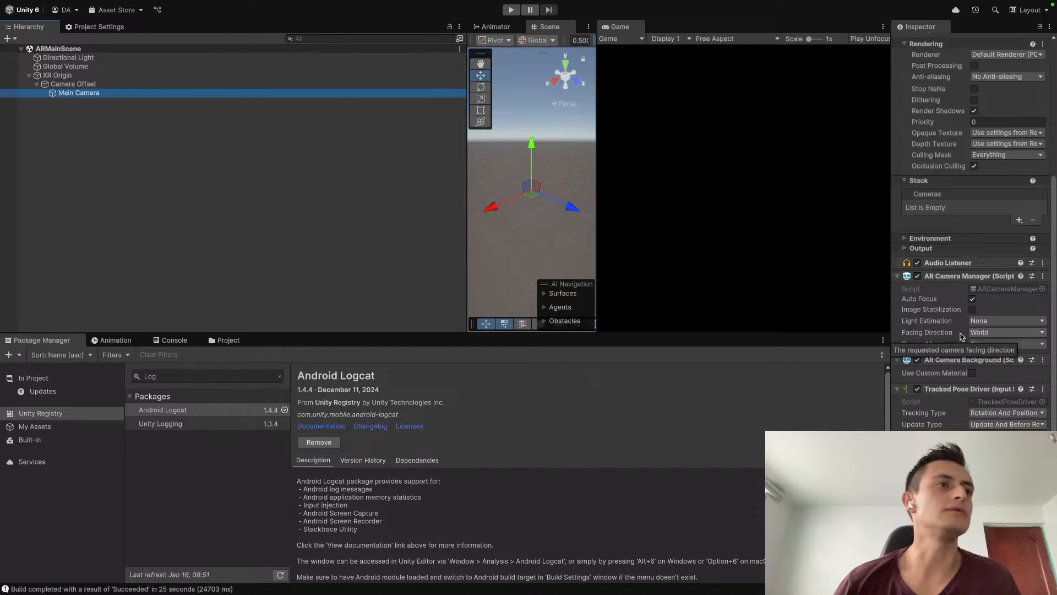
{"action": "scroll", "coordinate": [962, 337], "scroll_direction": "up", "scroll_amount": 3}
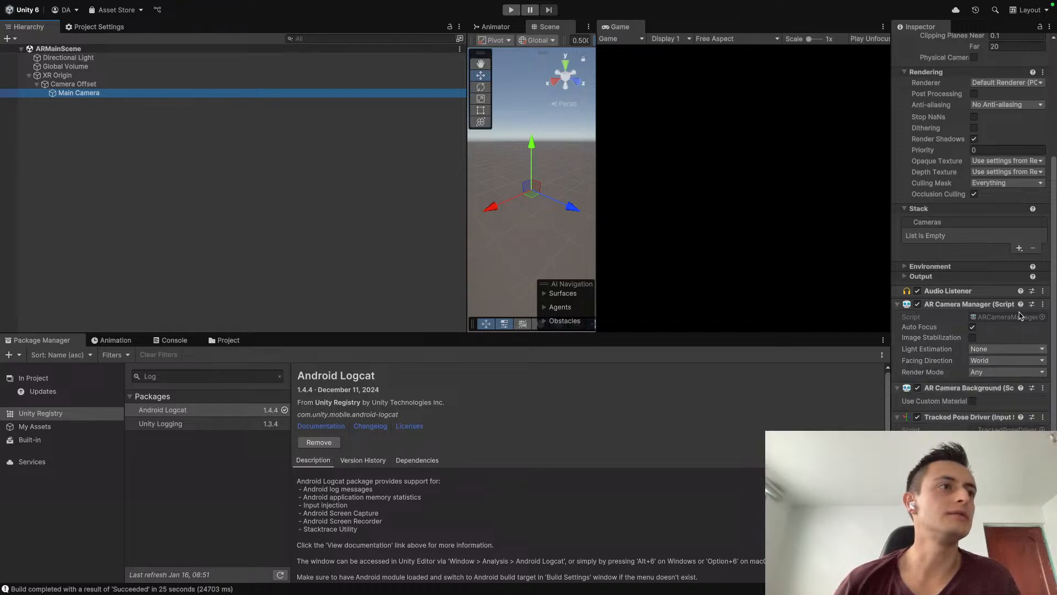
{"action": "scroll", "coordinate": [1020, 315], "scroll_direction": "down", "scroll_amount": 1}
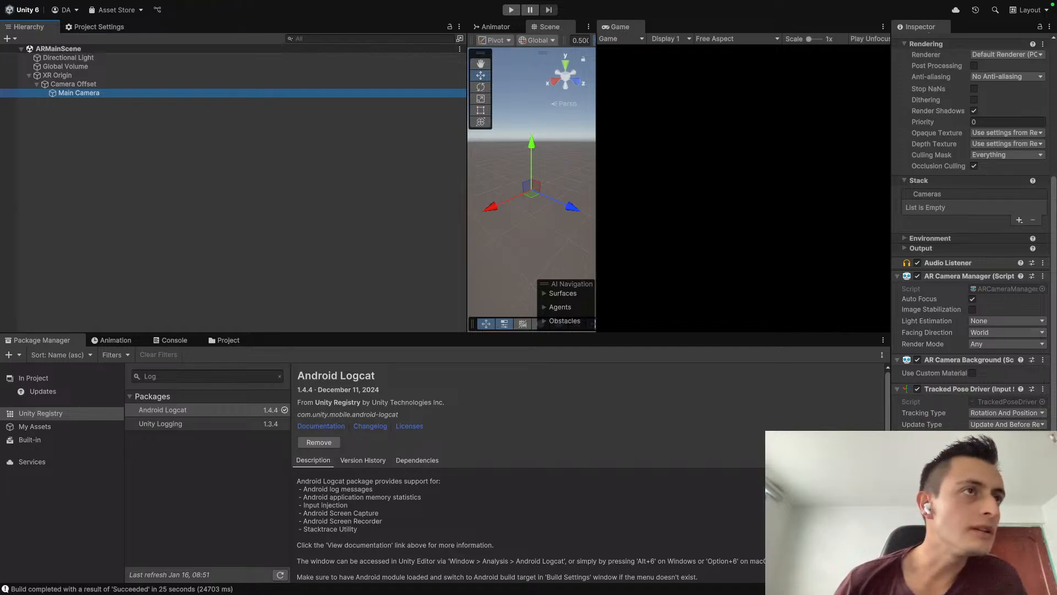
{"action": "scroll", "coordinate": [993, 420], "scroll_direction": "up", "scroll_amount": 4}
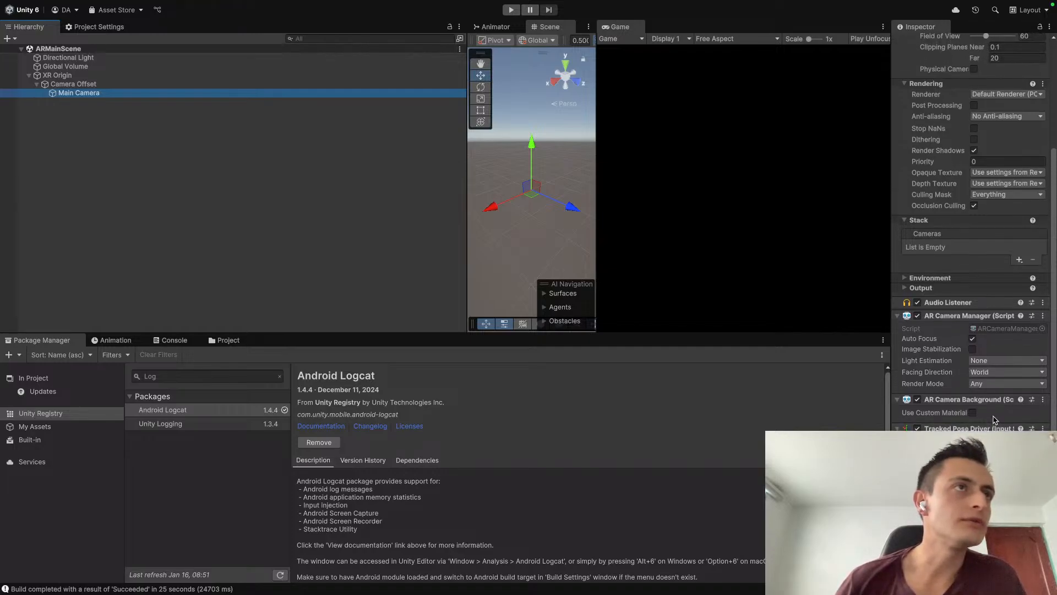
{"action": "scroll", "coordinate": [994, 420], "scroll_direction": "up", "scroll_amount": 3}
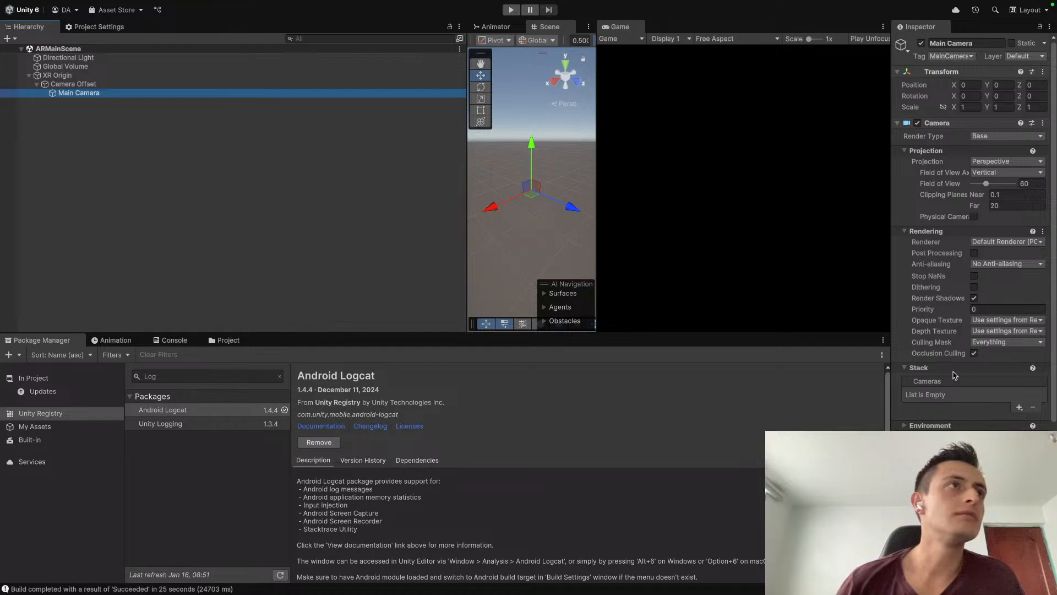
{"action": "left_click", "coordinate": [263, 178]}
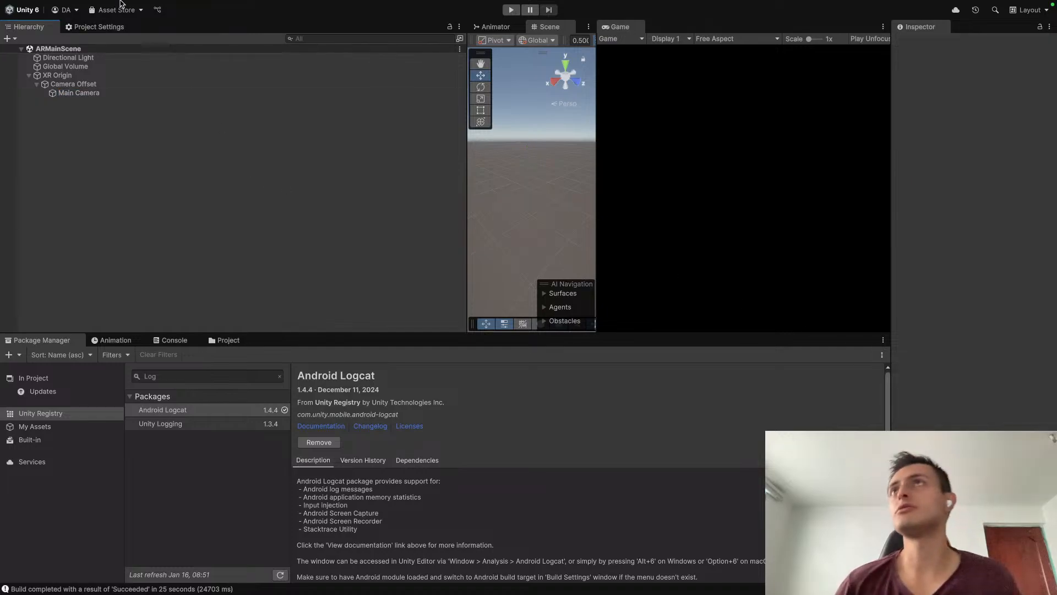
Step: Examine the default render pipeline in the Graphics settings, the PC_RPAsset, PC_Renderer and Mobile_Renderer assets, and the XR folder
{"action": "left_click", "coordinate": [105, 27]}
{"action": "left_click", "coordinate": [19, 96]}
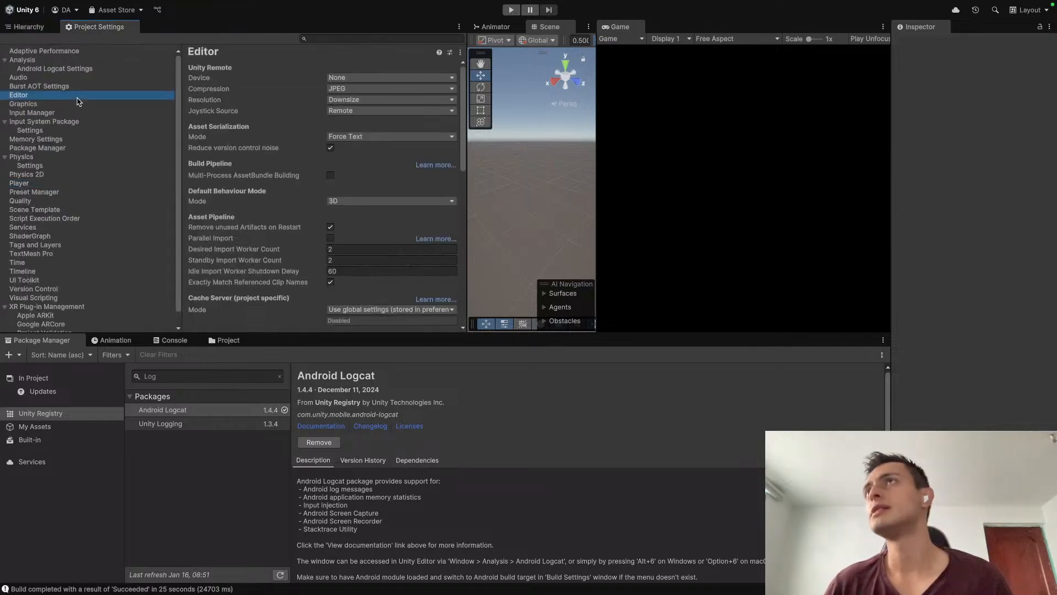
{"action": "left_click", "coordinate": [76, 104]}
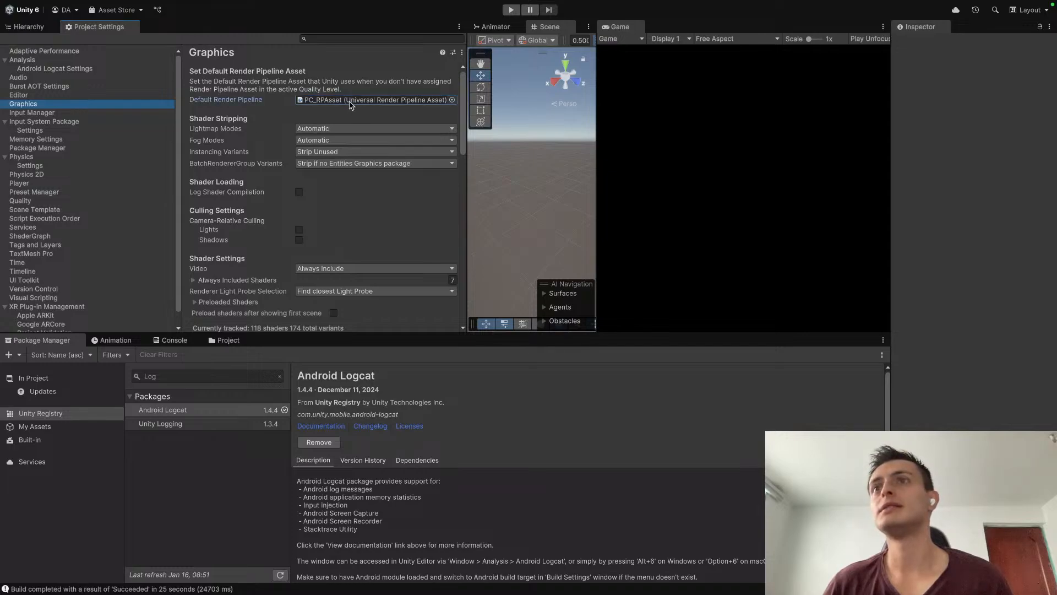
{"action": "left_click", "coordinate": [218, 341]}
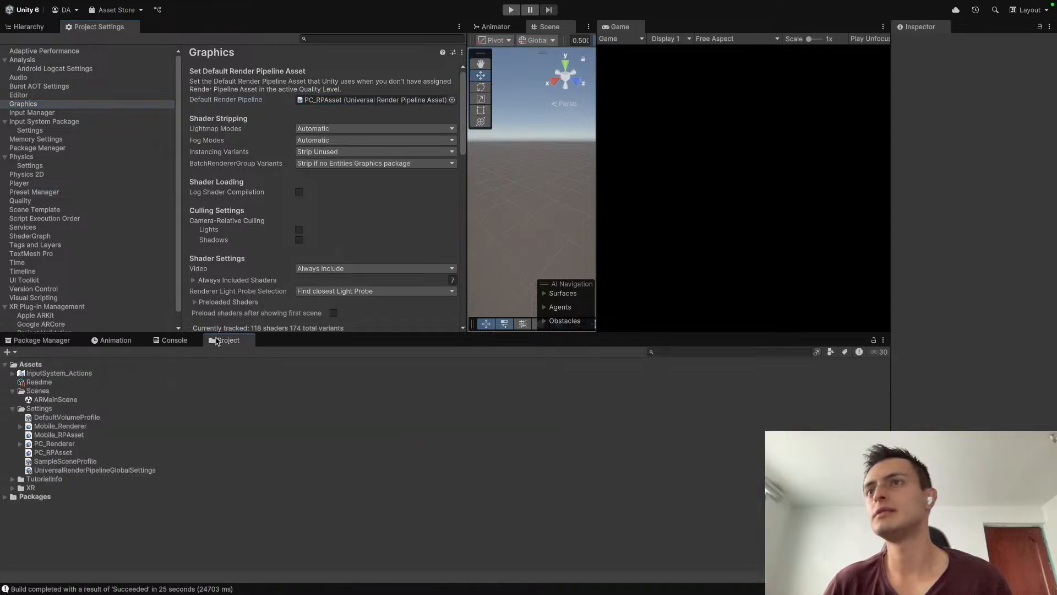
{"action": "left_click", "coordinate": [330, 100]}
{"action": "left_click", "coordinate": [71, 452]}
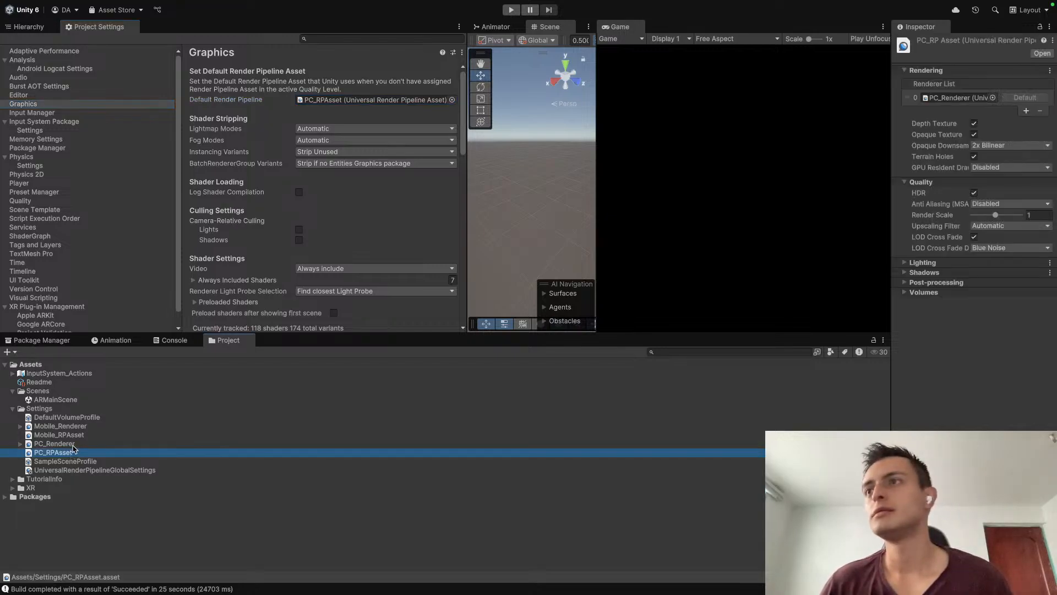
{"action": "left_click", "coordinate": [55, 444]}
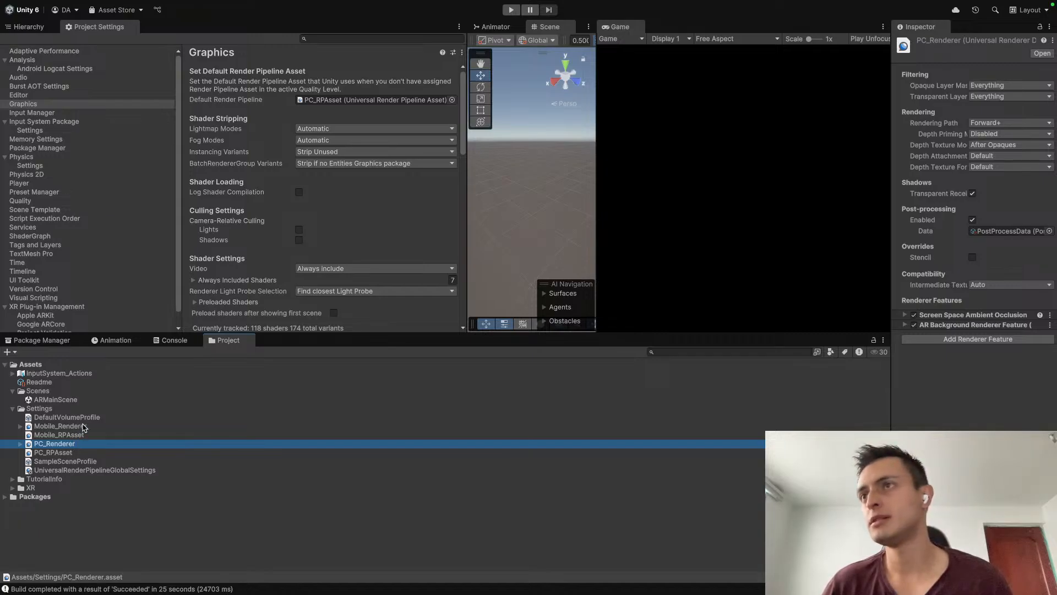
{"action": "left_click", "coordinate": [61, 426]}
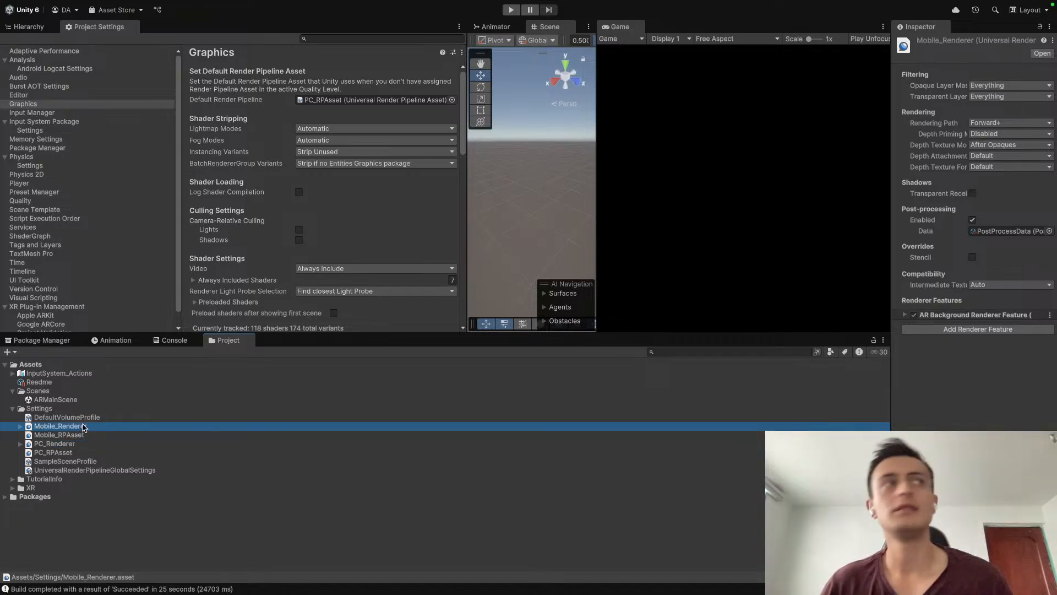
{"action": "left_click", "coordinate": [78, 461]}
{"action": "left_click", "coordinate": [78, 470]}
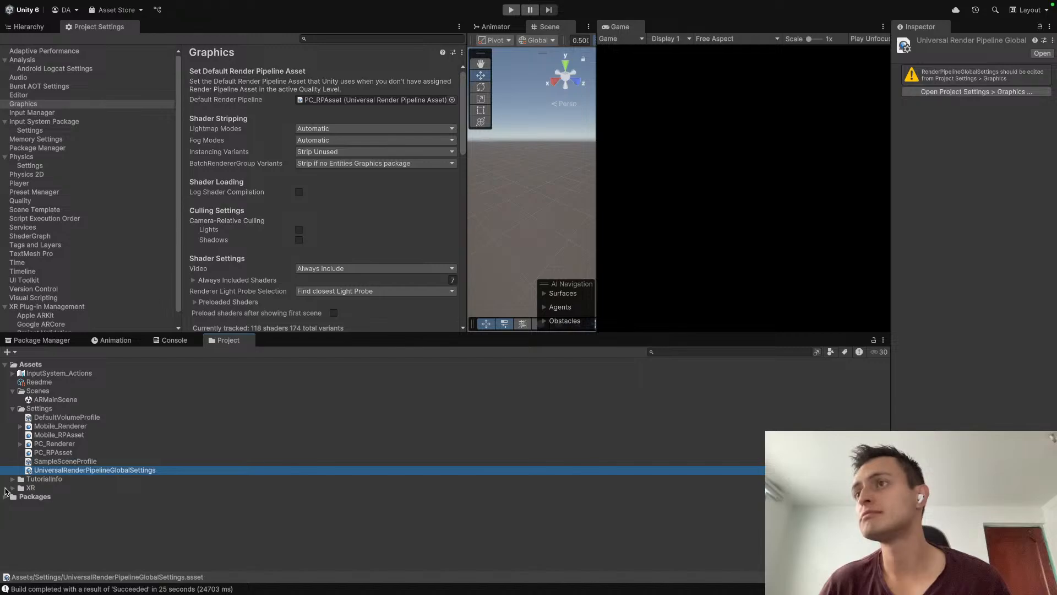
{"action": "left_click", "coordinate": [12, 487]}
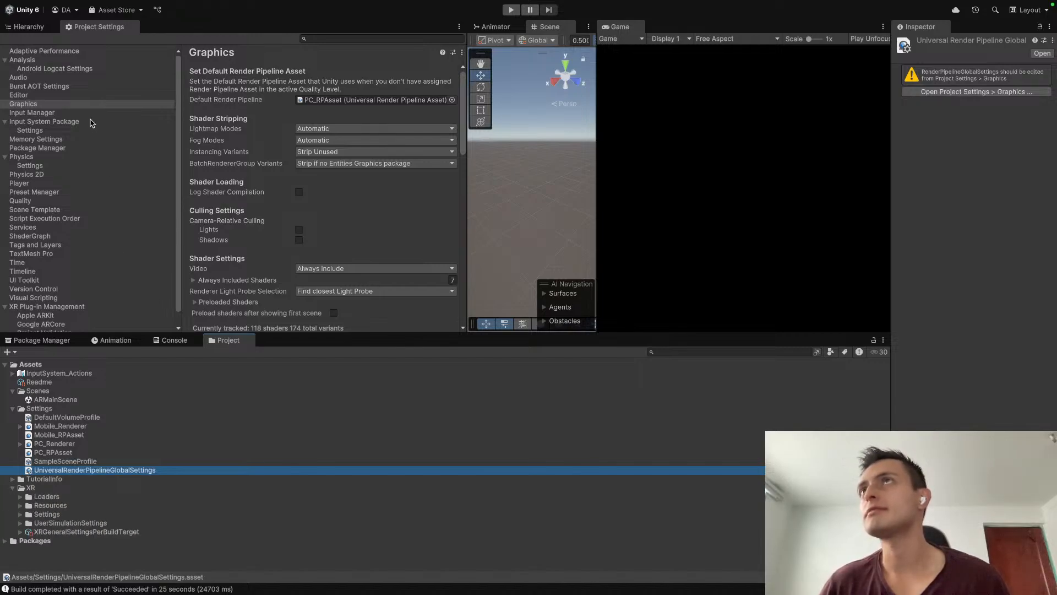
{"action": "left_click", "coordinate": [81, 87]}
{"action": "left_click", "coordinate": [28, 26]}
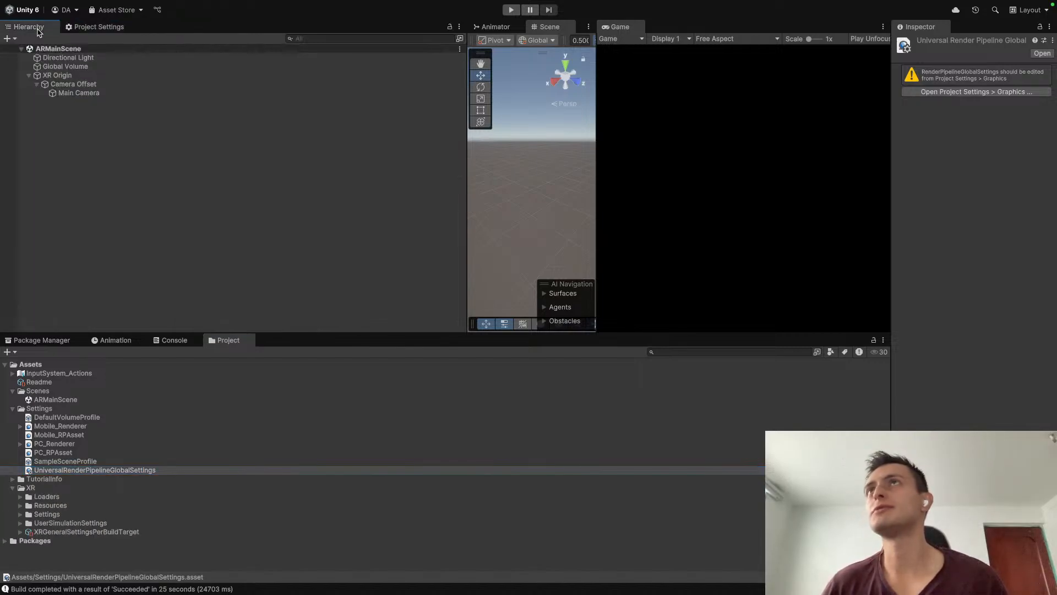
{"action": "left_click", "coordinate": [99, 26]}
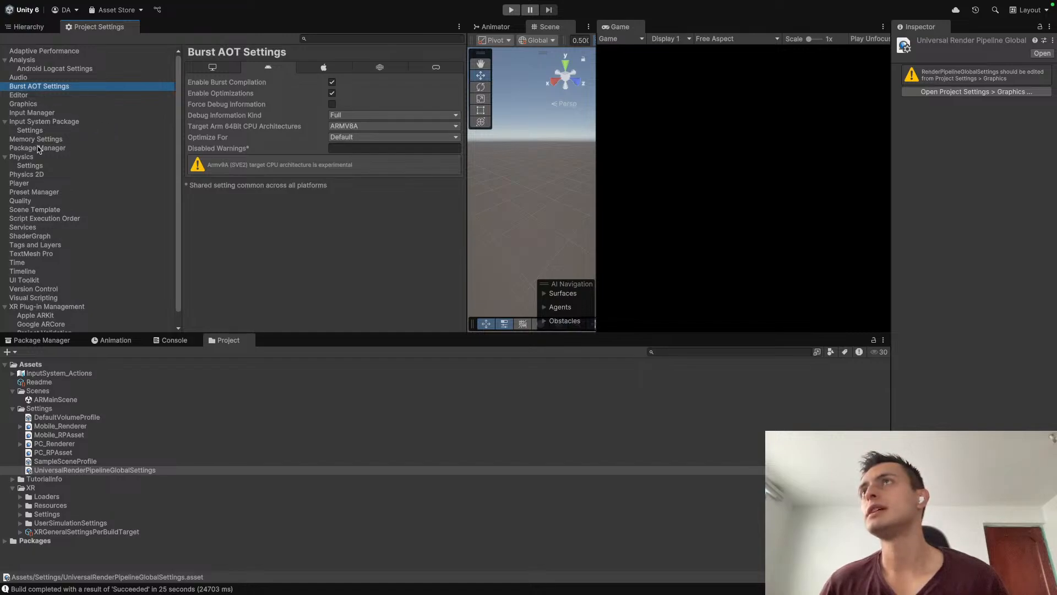
{"action": "left_click", "coordinate": [49, 166]}
{"action": "left_click", "coordinate": [49, 157]}
{"action": "left_click", "coordinate": [57, 130]}
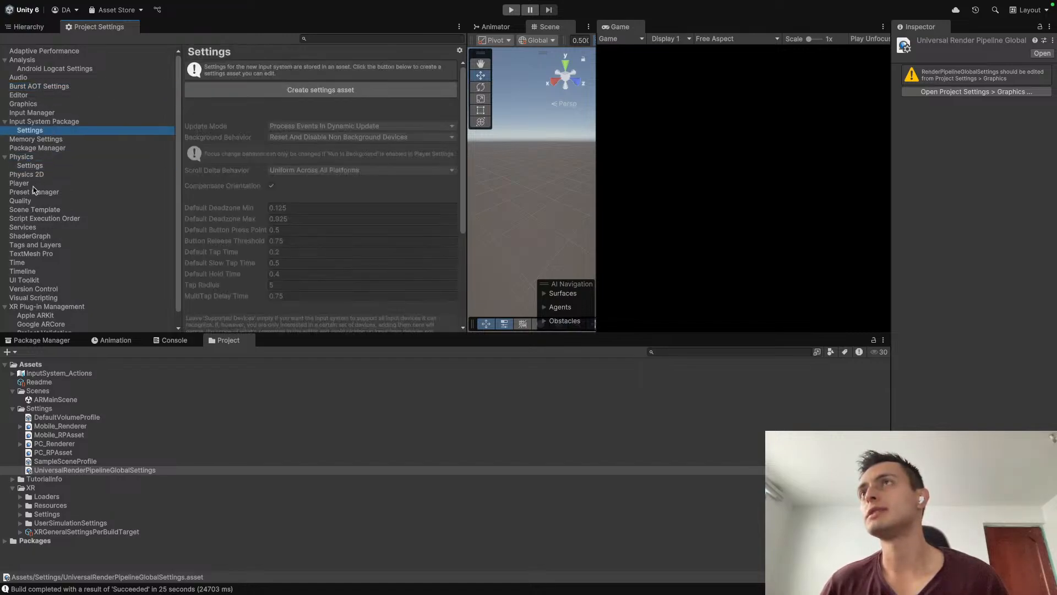
Step: Enable Requires ARKit support under Other Settings in the iOS Player settings
{"action": "left_click", "coordinate": [34, 183]}
{"action": "left_click", "coordinate": [325, 199]}
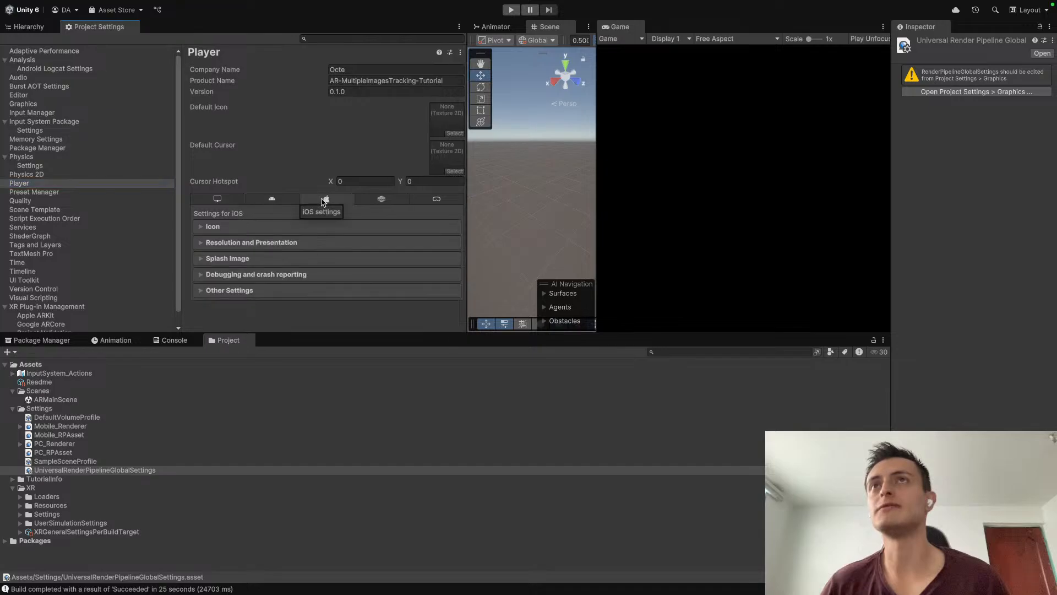
{"action": "left_click", "coordinate": [244, 242]}
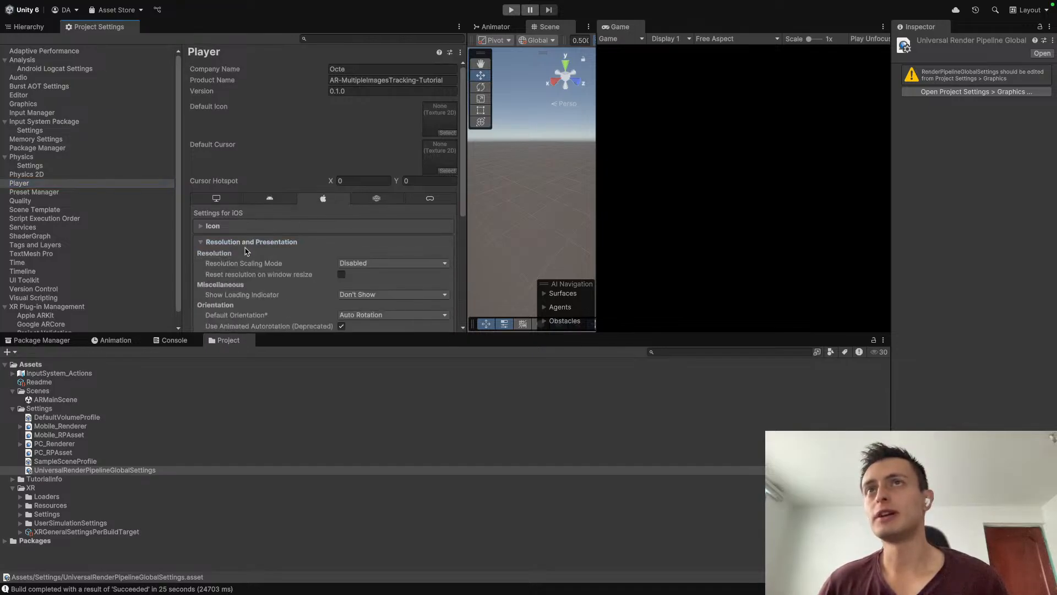
{"action": "scroll", "coordinate": [245, 249], "scroll_direction": "down", "scroll_amount": 4}
{"action": "scroll", "coordinate": [246, 256], "scroll_direction": "down", "scroll_amount": 5}
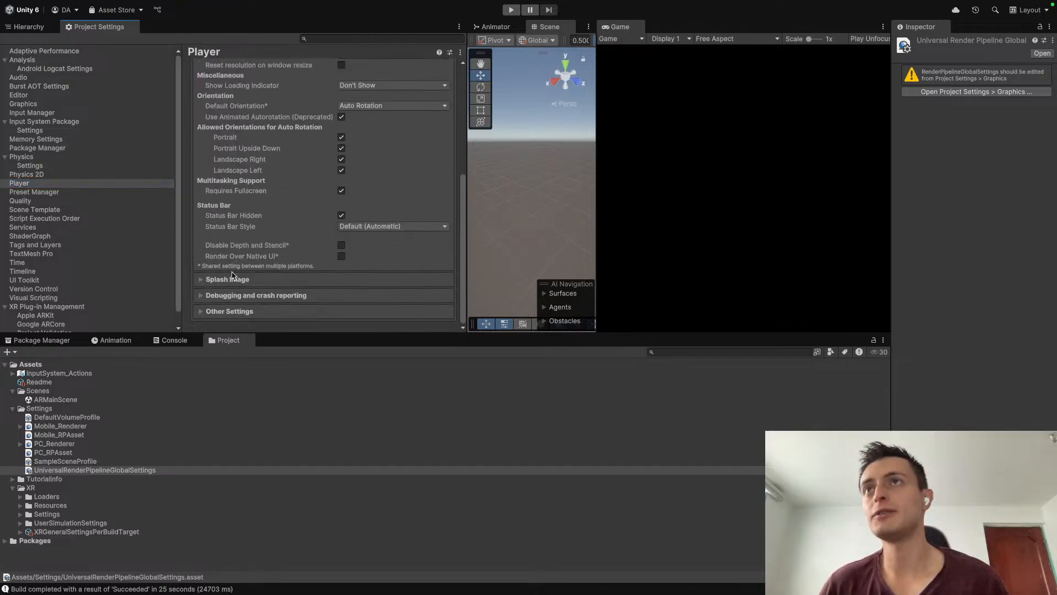
{"action": "left_click", "coordinate": [240, 310]}
{"action": "scroll", "coordinate": [246, 310], "scroll_direction": "down", "scroll_amount": 10}
{"action": "scroll", "coordinate": [248, 310], "scroll_direction": "down", "scroll_amount": 3}
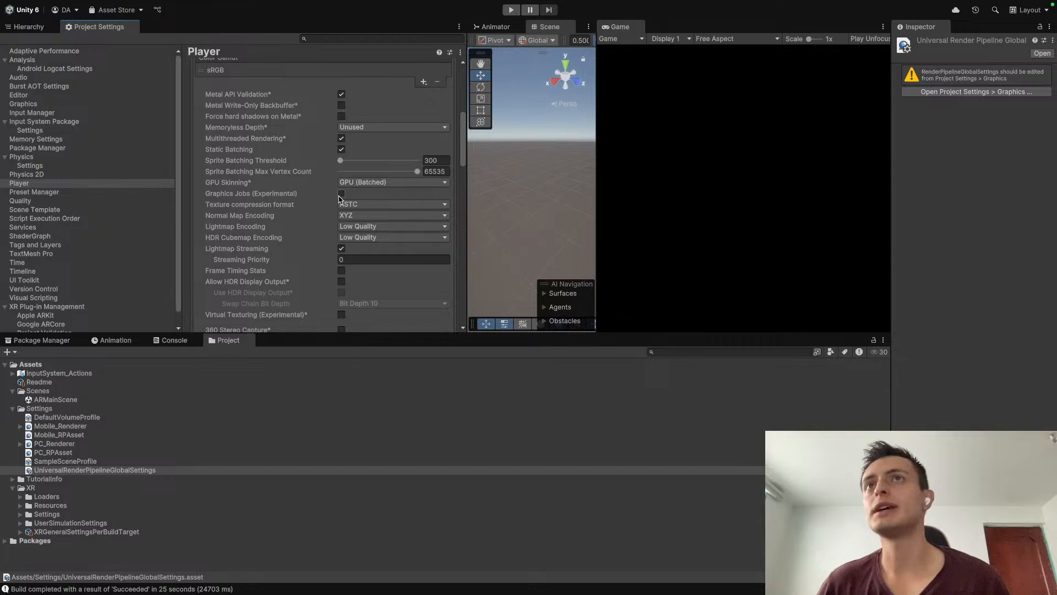
{"action": "scroll", "coordinate": [351, 286], "scroll_direction": "down", "scroll_amount": 8}
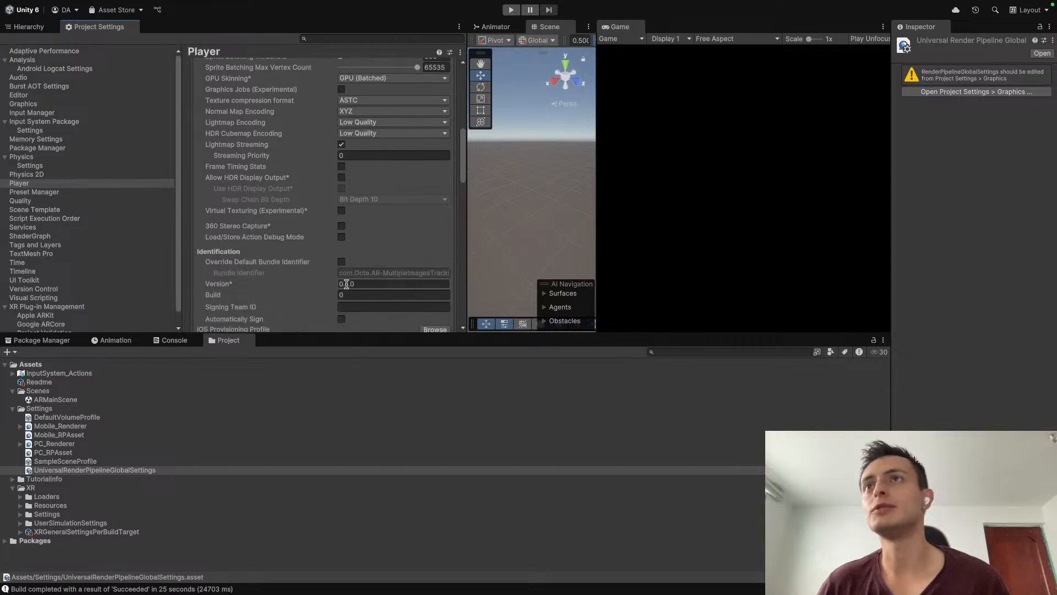
{"action": "scroll", "coordinate": [345, 286], "scroll_direction": "down", "scroll_amount": 2}
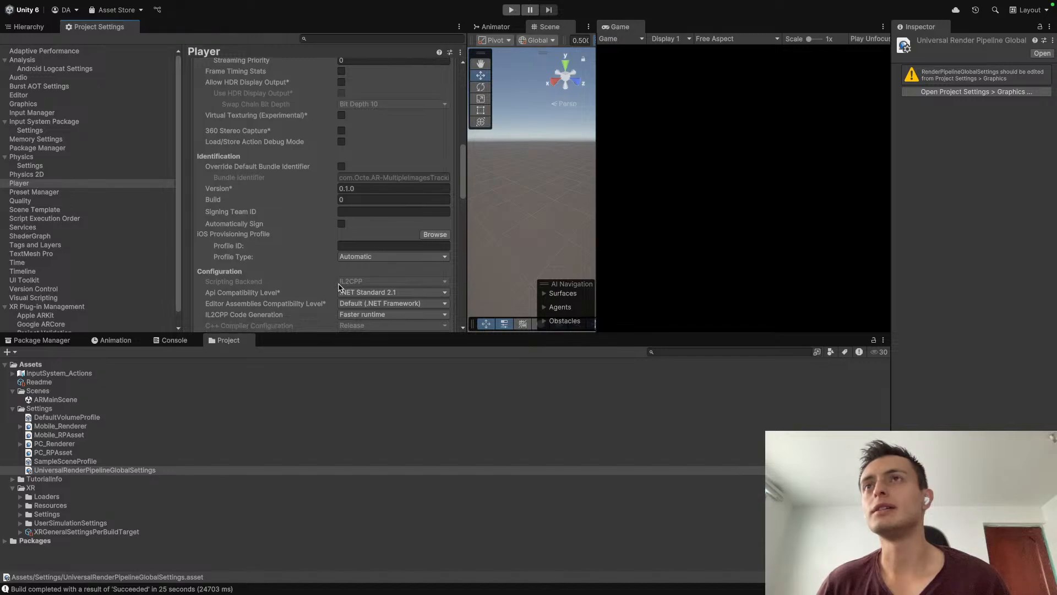
{"action": "scroll", "coordinate": [291, 295], "scroll_direction": "down", "scroll_amount": 3}
{"action": "scroll", "coordinate": [291, 296], "scroll_direction": "down", "scroll_amount": 6}
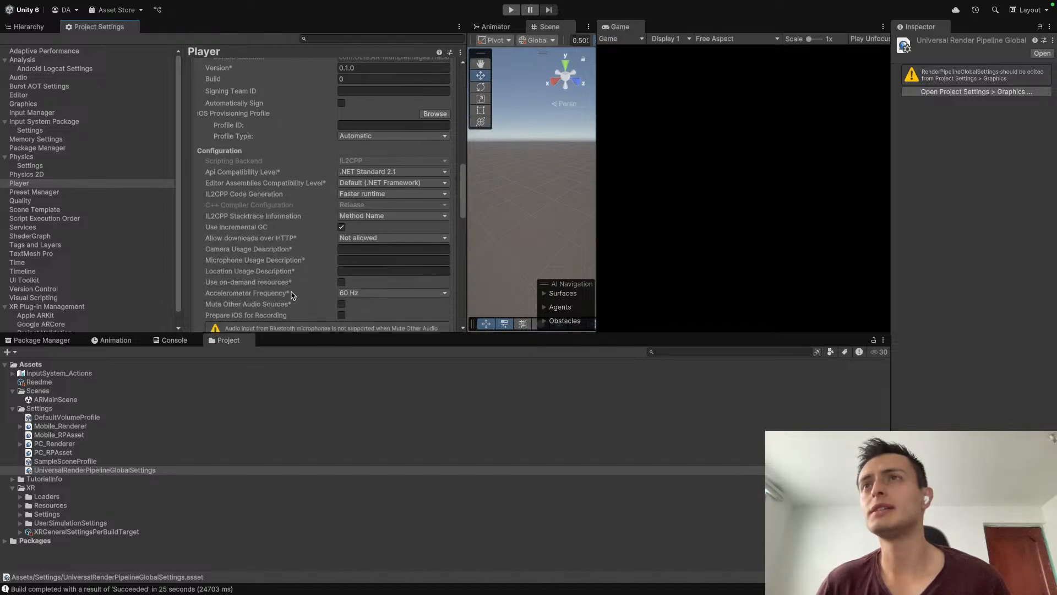
{"action": "scroll", "coordinate": [292, 295], "scroll_direction": "down", "scroll_amount": 6}
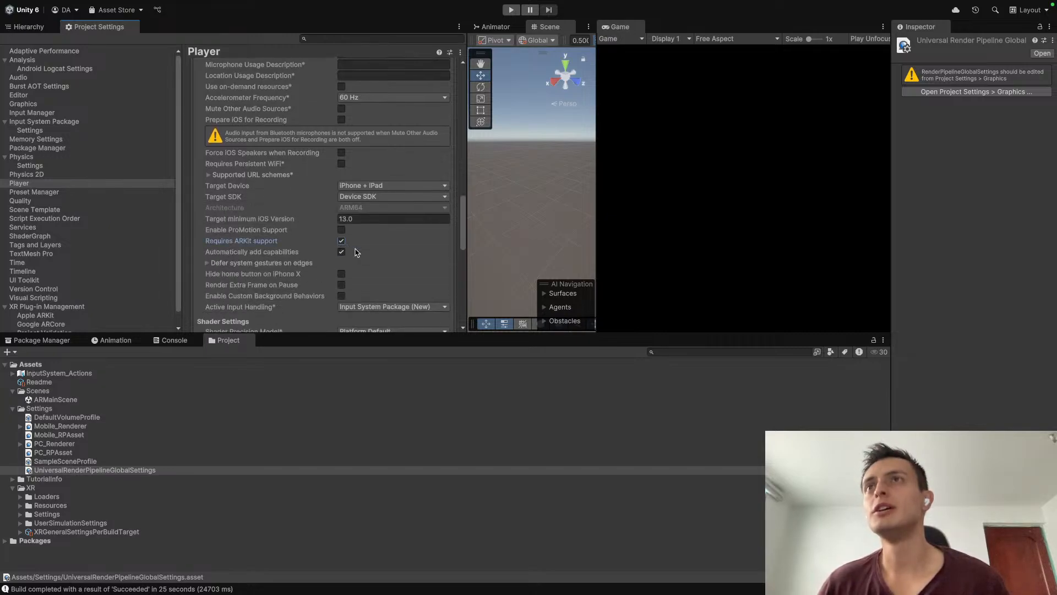
{"action": "mouse_move", "coordinate": [272, 243]}
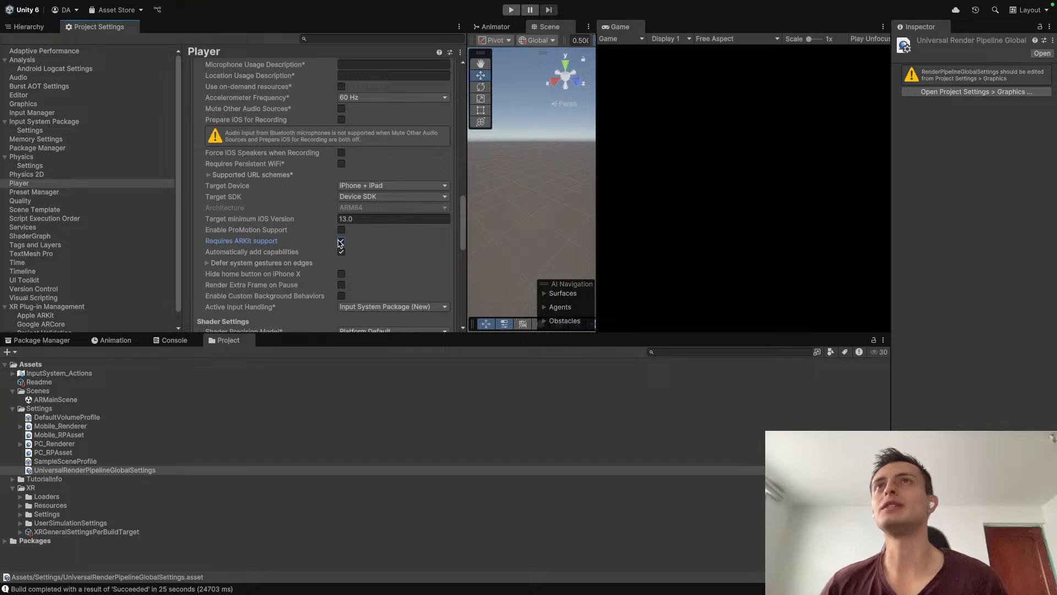
Step: Review the iOS Camera Usage Description and the remaining configuration, shader, script compilation and optimization settings
{"action": "scroll", "coordinate": [341, 236], "scroll_direction": "up", "scroll_amount": 3}
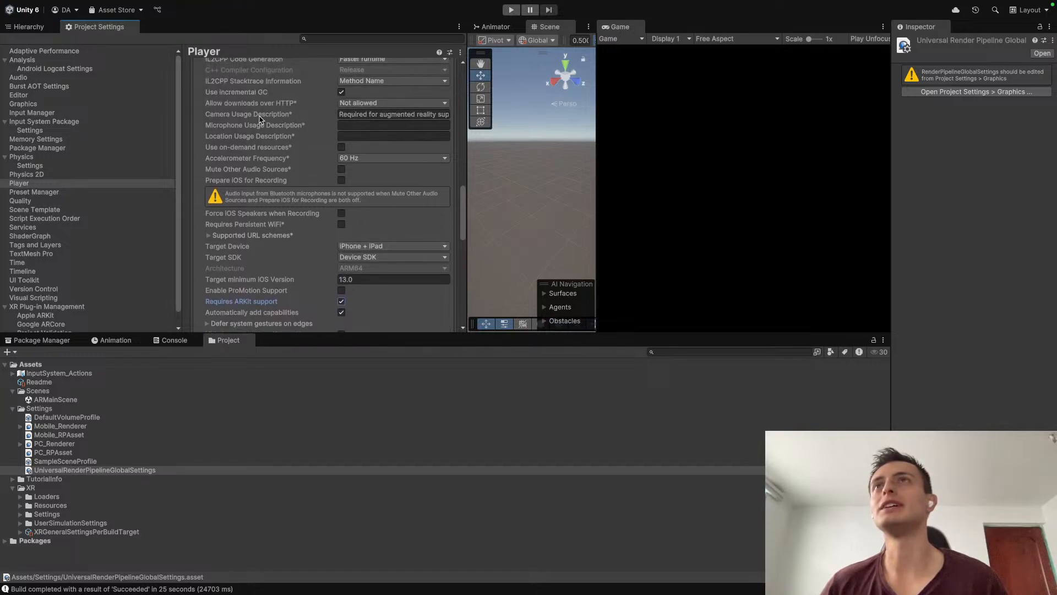
{"action": "left_click", "coordinate": [386, 114]}
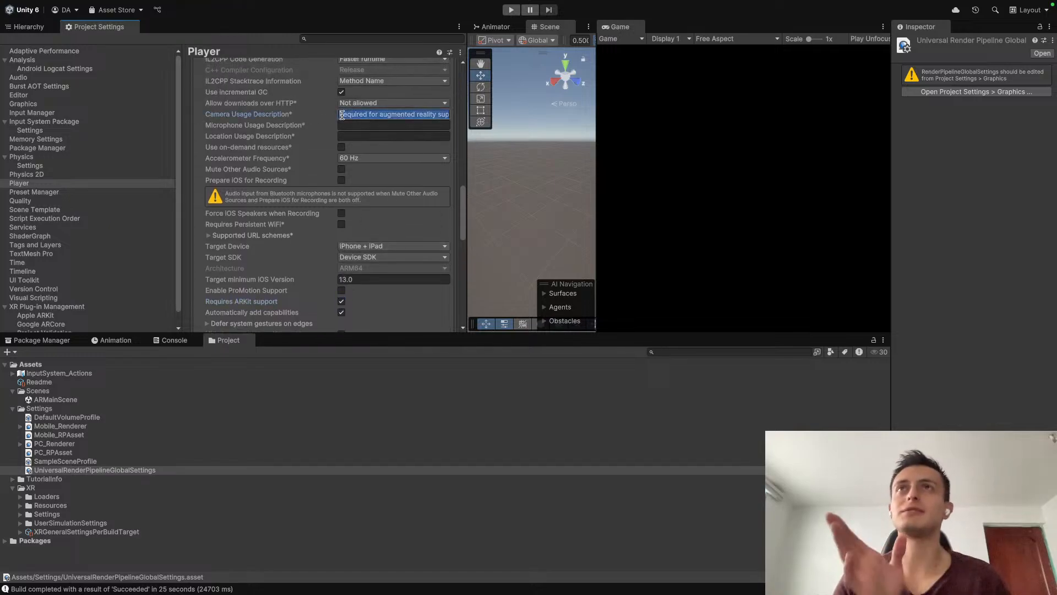
{"action": "key", "text": "ctrl+a"}
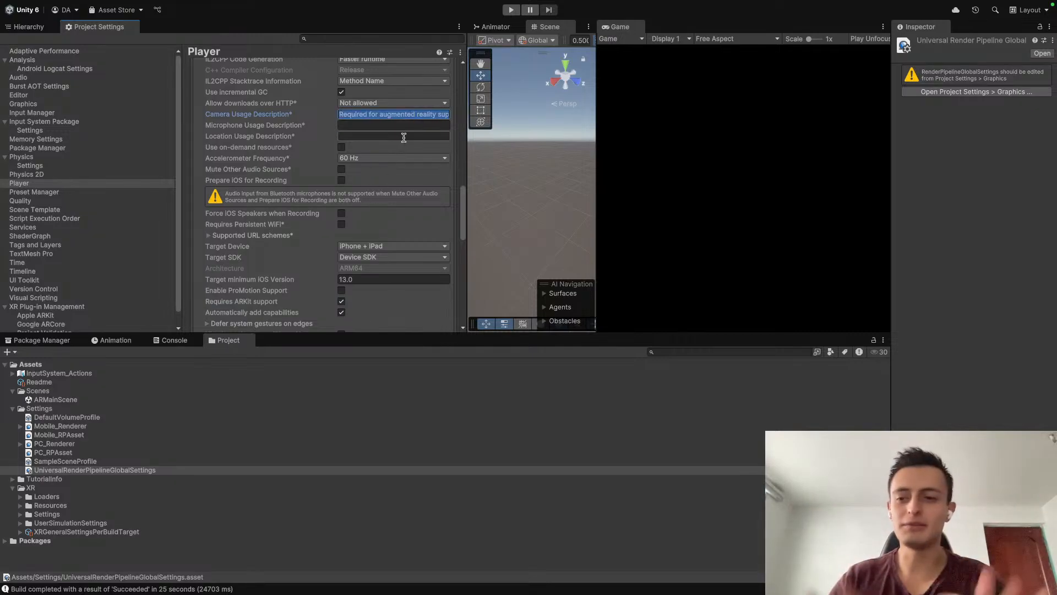
{"action": "mouse_move", "coordinate": [148, 4]}
{"action": "scroll", "coordinate": [369, 259], "scroll_direction": "down", "scroll_amount": 8}
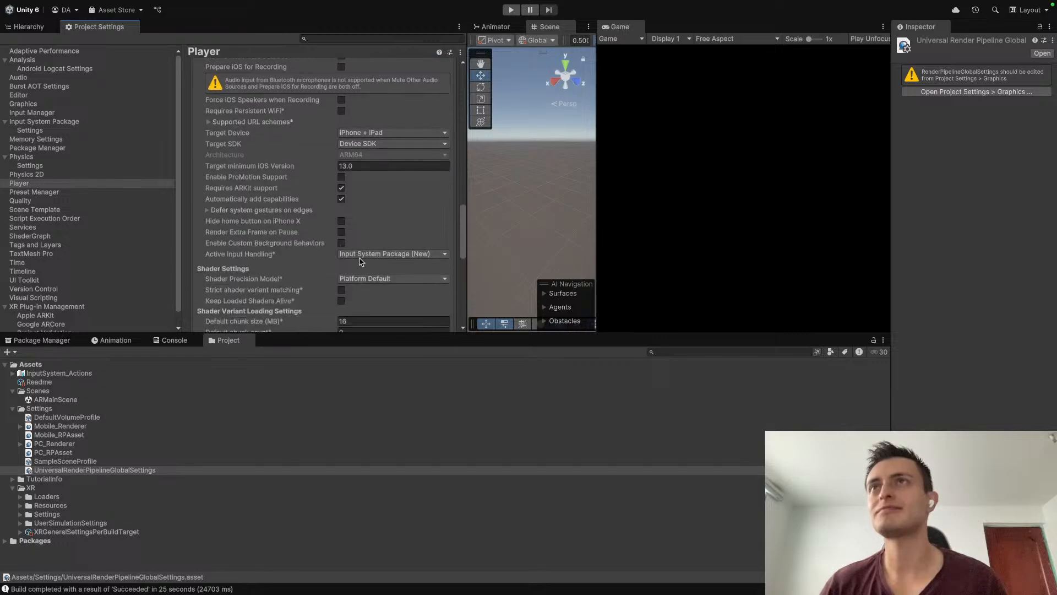
{"action": "scroll", "coordinate": [369, 259], "scroll_direction": "down", "scroll_amount": 3}
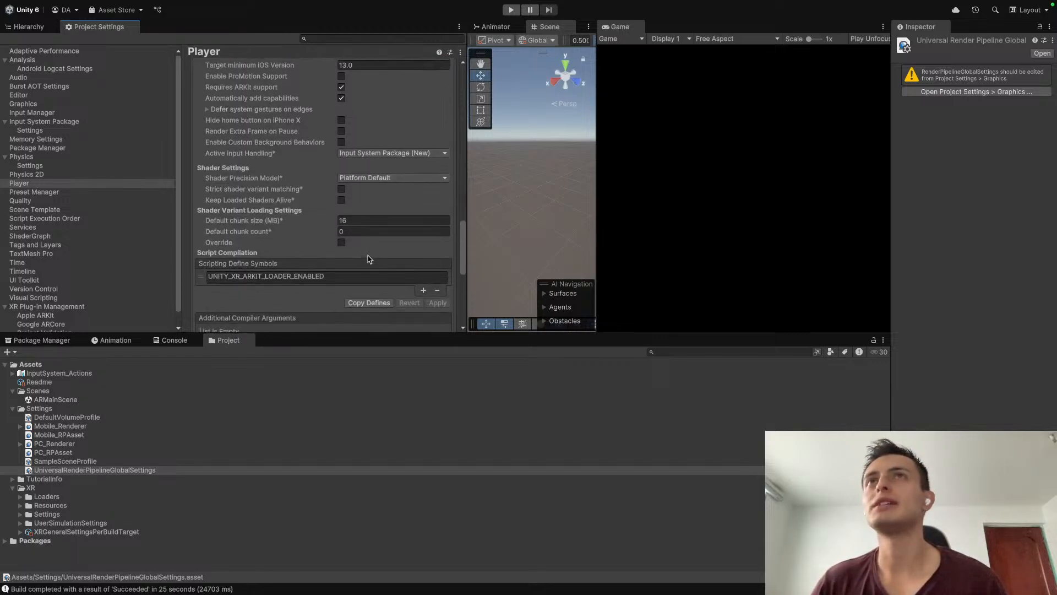
{"action": "scroll", "coordinate": [369, 259], "scroll_direction": "down", "scroll_amount": 9}
{"action": "scroll", "coordinate": [369, 258], "scroll_direction": "down", "scroll_amount": 4}
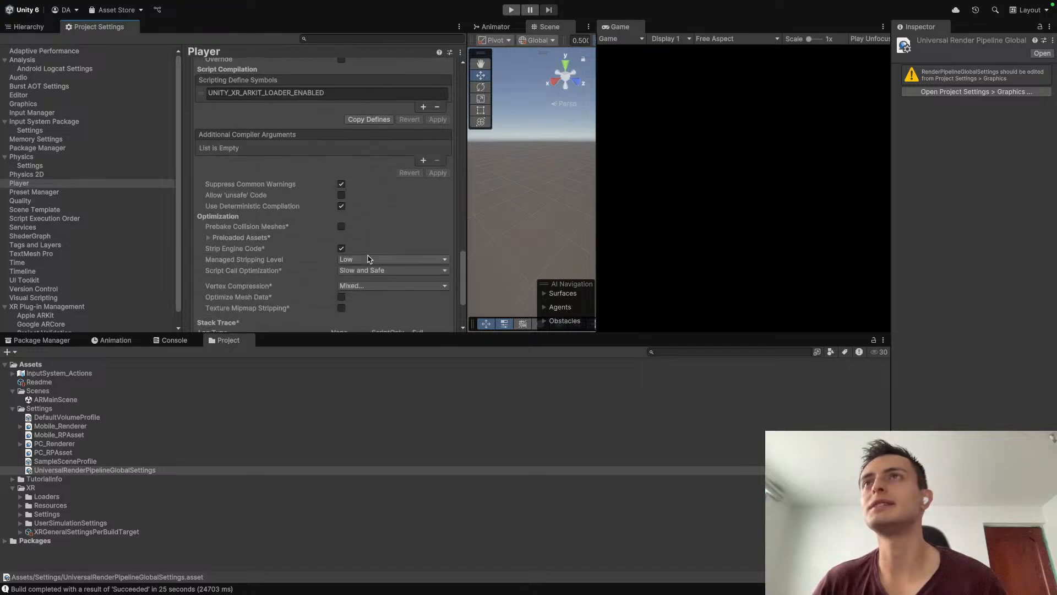
{"action": "scroll", "coordinate": [369, 259], "scroll_direction": "up", "scroll_amount": 20}
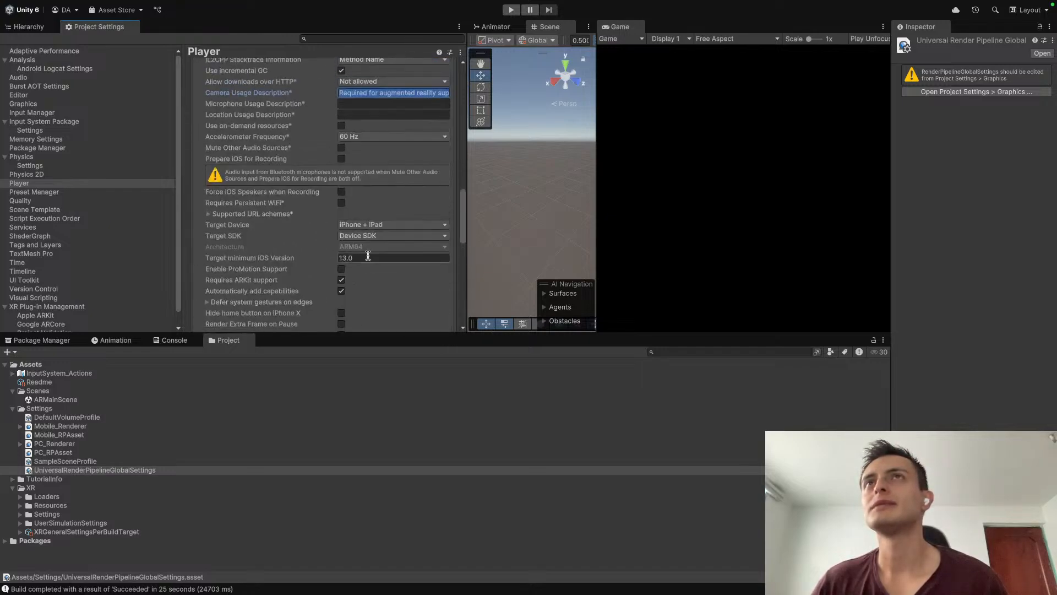
{"action": "scroll", "coordinate": [369, 258], "scroll_direction": "down", "scroll_amount": 5}
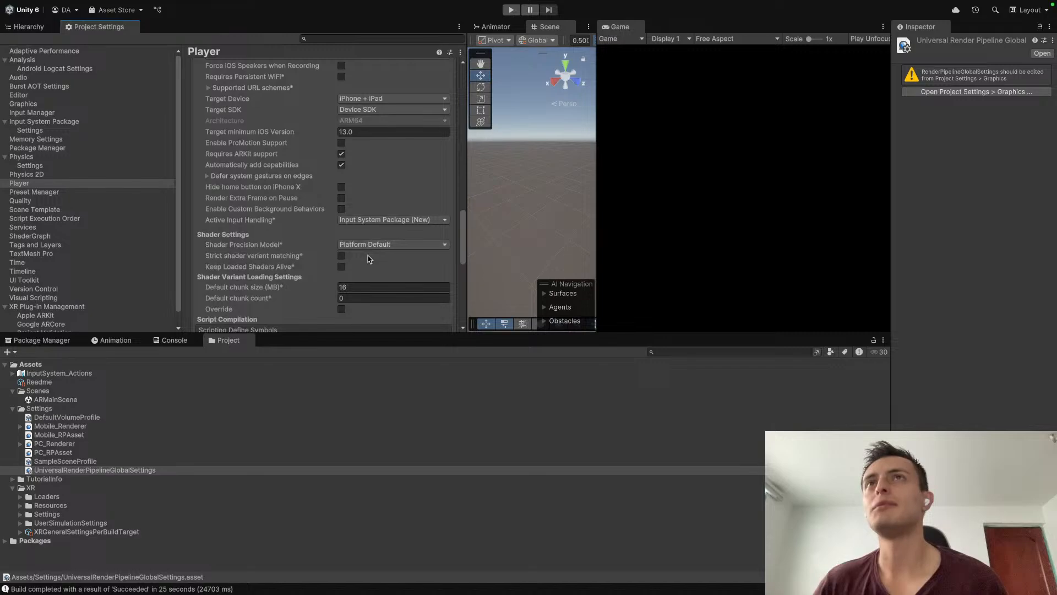
{"action": "scroll", "coordinate": [369, 259], "scroll_direction": "down", "scroll_amount": 1}
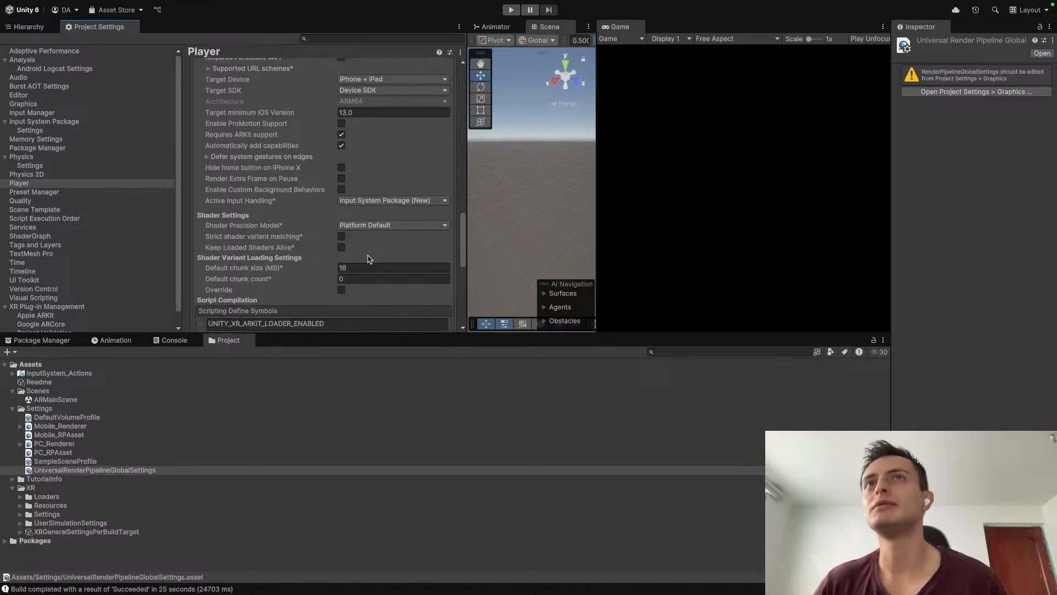
{"action": "scroll", "coordinate": [369, 259], "scroll_direction": "up", "scroll_amount": 20}
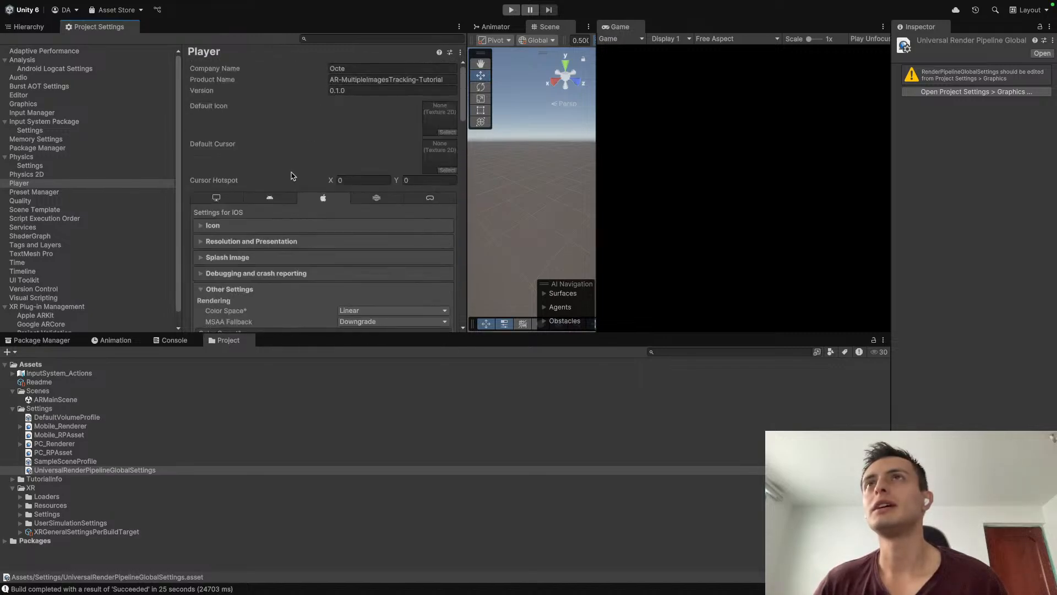
Step: Set Active Input Handling to Both in the Android Player settings and apply the required editor restart
{"action": "left_click", "coordinate": [285, 197]}
{"action": "scroll", "coordinate": [344, 233], "scroll_direction": "down", "scroll_amount": 20}
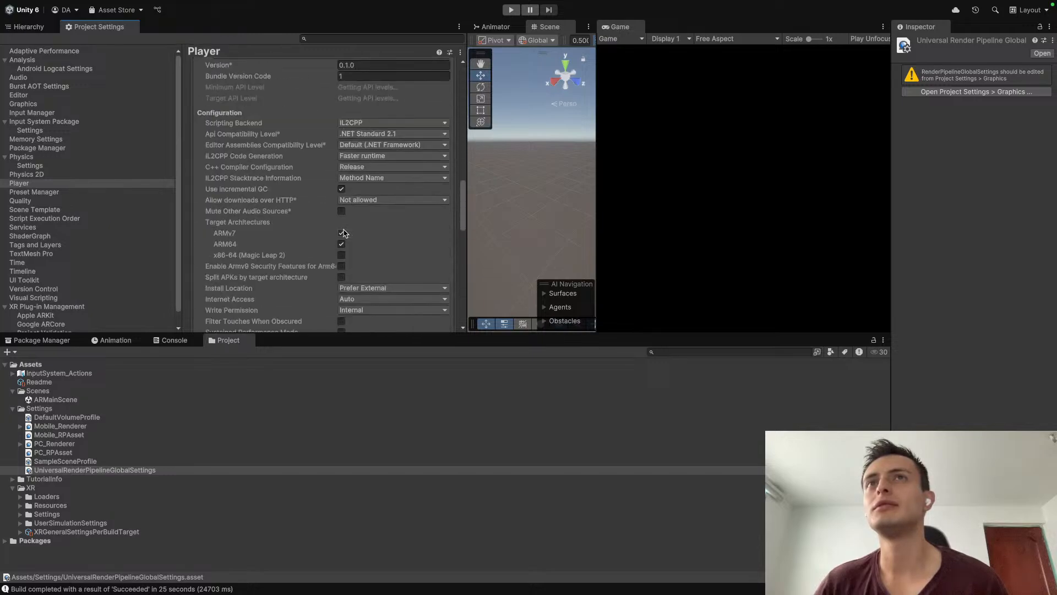
{"action": "scroll", "coordinate": [344, 234], "scroll_direction": "down", "scroll_amount": 15}
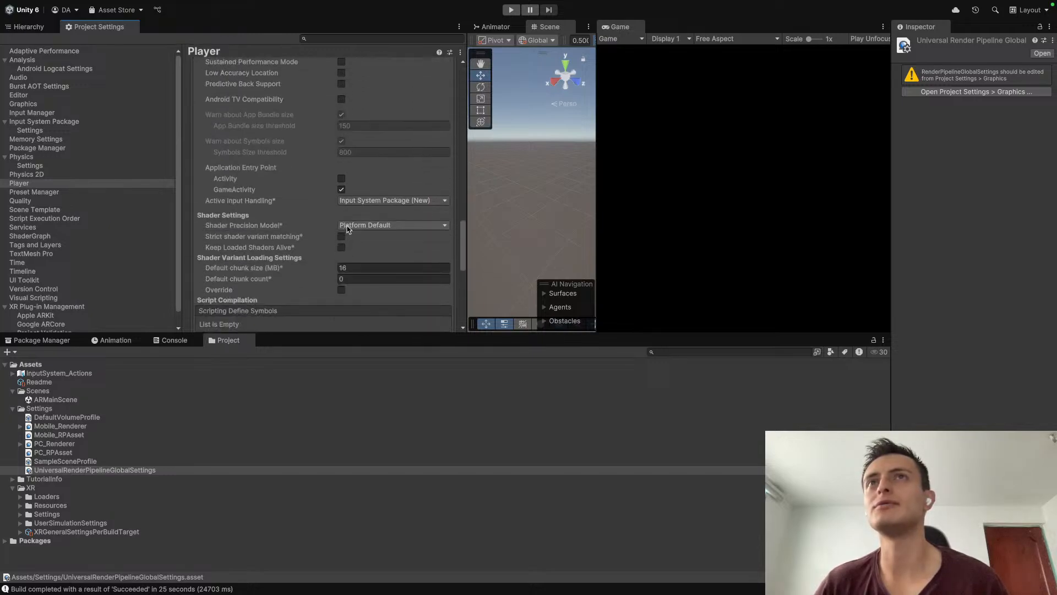
{"action": "scroll", "coordinate": [406, 220], "scroll_direction": "down", "scroll_amount": 1}
{"action": "left_click", "coordinate": [406, 188]}
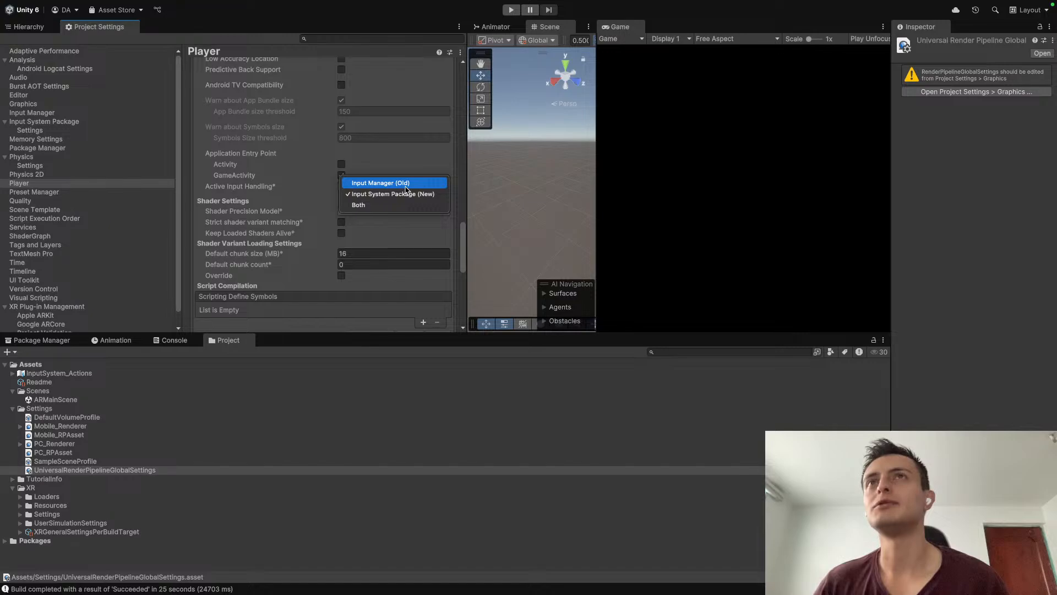
{"action": "left_click", "coordinate": [402, 205]}
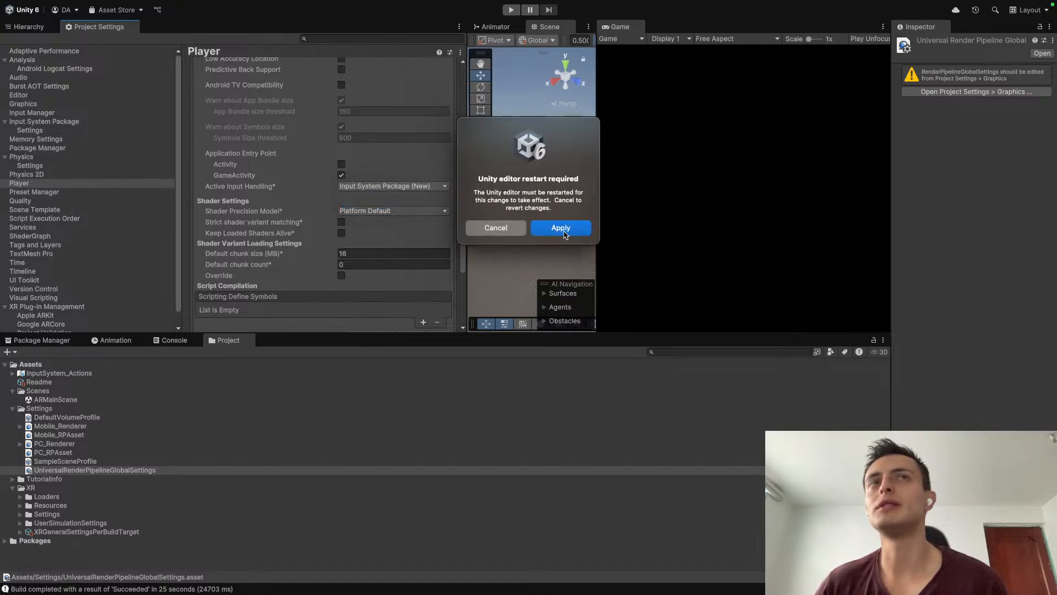
{"action": "left_click", "coordinate": [561, 228]}
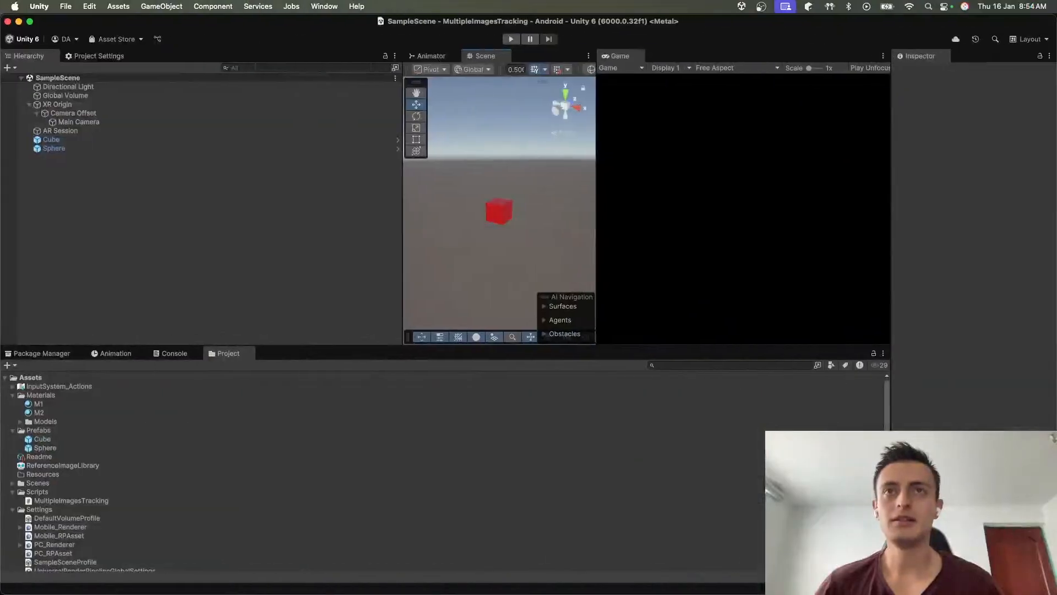
Step: Review the keystore, build and minify options in the Android Publishing Settings, then collapse that section
{"action": "left_click", "coordinate": [197, 149]}
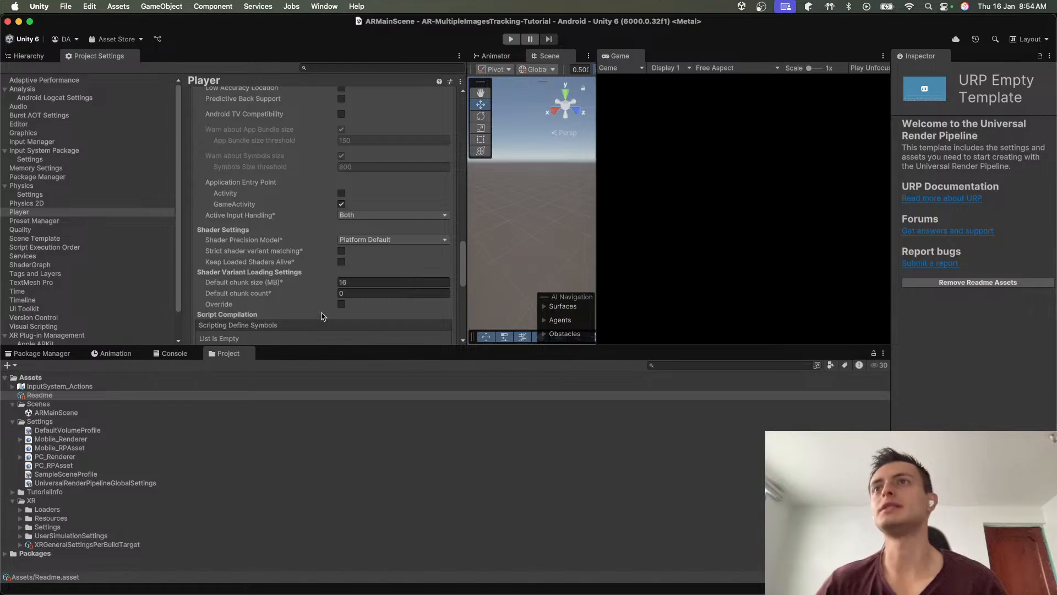
{"action": "scroll", "coordinate": [297, 292], "scroll_direction": "down", "scroll_amount": 10}
{"action": "scroll", "coordinate": [323, 316], "scroll_direction": "down", "scroll_amount": 10}
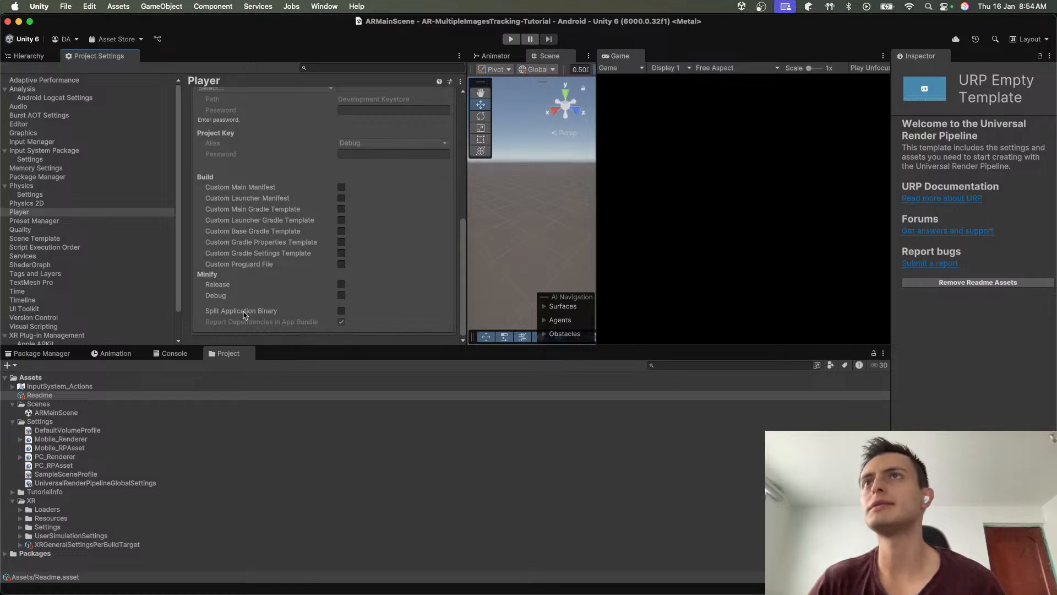
{"action": "scroll", "coordinate": [308, 320], "scroll_direction": "up", "scroll_amount": 5}
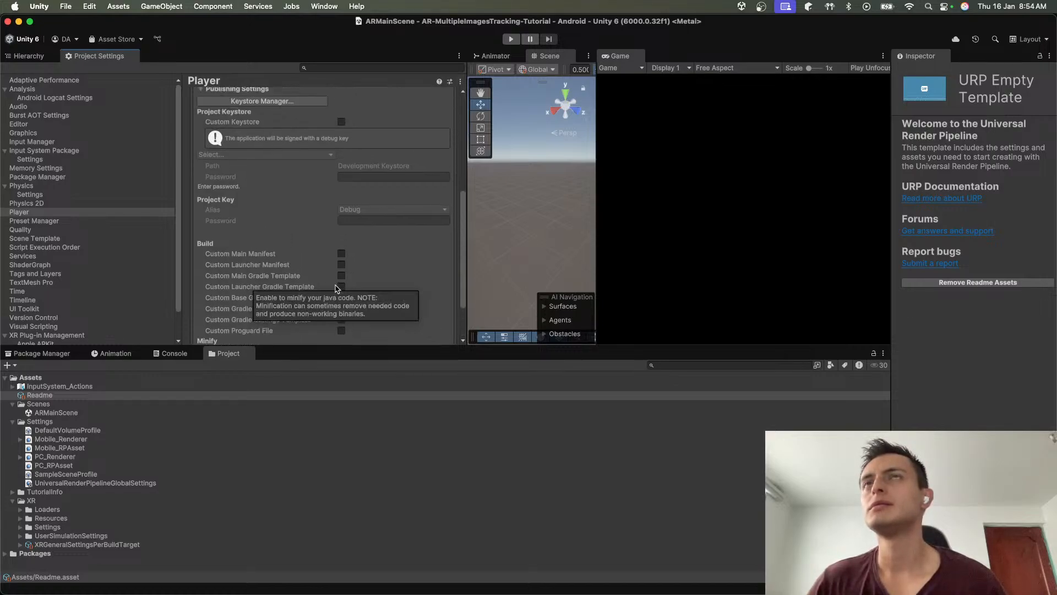
{"action": "scroll", "coordinate": [337, 288], "scroll_direction": "up", "scroll_amount": 2}
{"action": "left_click", "coordinate": [297, 250]}
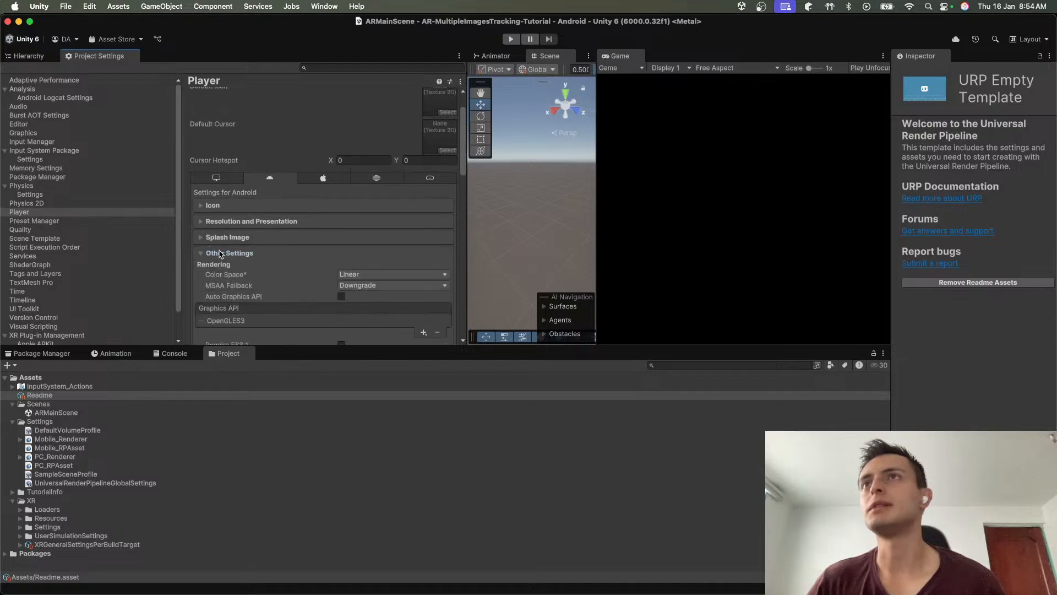
Step: Examine the Android rendering, texture compression, Vulkan, identification and configuration settings, including the Editor Assemblies Compatibility Level options
{"action": "scroll", "coordinate": [300, 270], "scroll_direction": "down", "scroll_amount": 5}
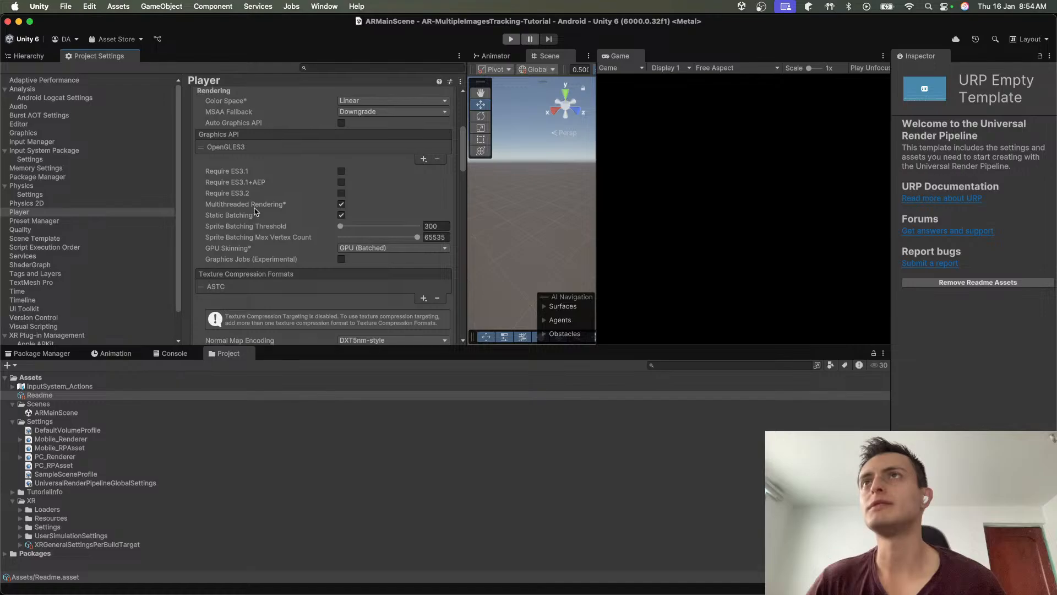
{"action": "scroll", "coordinate": [265, 187], "scroll_direction": "down", "scroll_amount": 2}
{"action": "scroll", "coordinate": [255, 214], "scroll_direction": "down", "scroll_amount": 1}
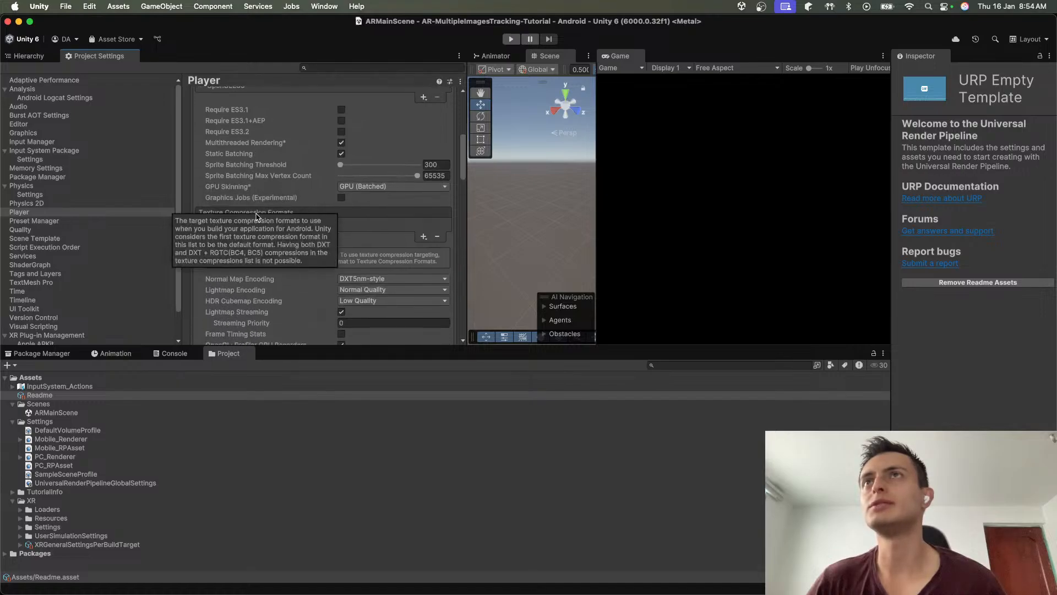
{"action": "scroll", "coordinate": [342, 211], "scroll_direction": "down", "scroll_amount": 2}
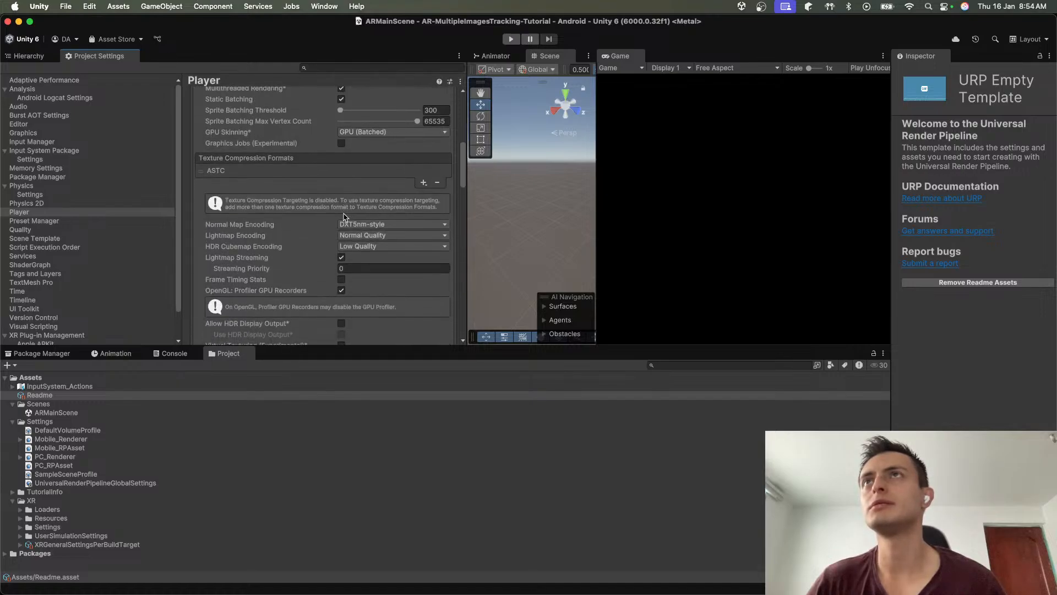
{"action": "scroll", "coordinate": [338, 228], "scroll_direction": "down", "scroll_amount": 2}
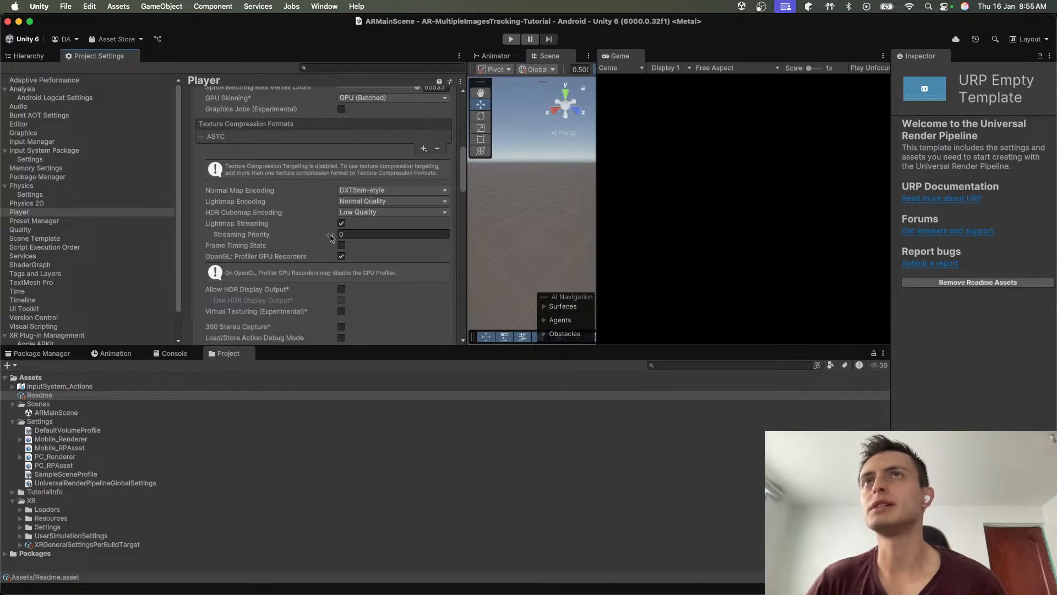
{"action": "scroll", "coordinate": [328, 245], "scroll_direction": "down", "scroll_amount": 2}
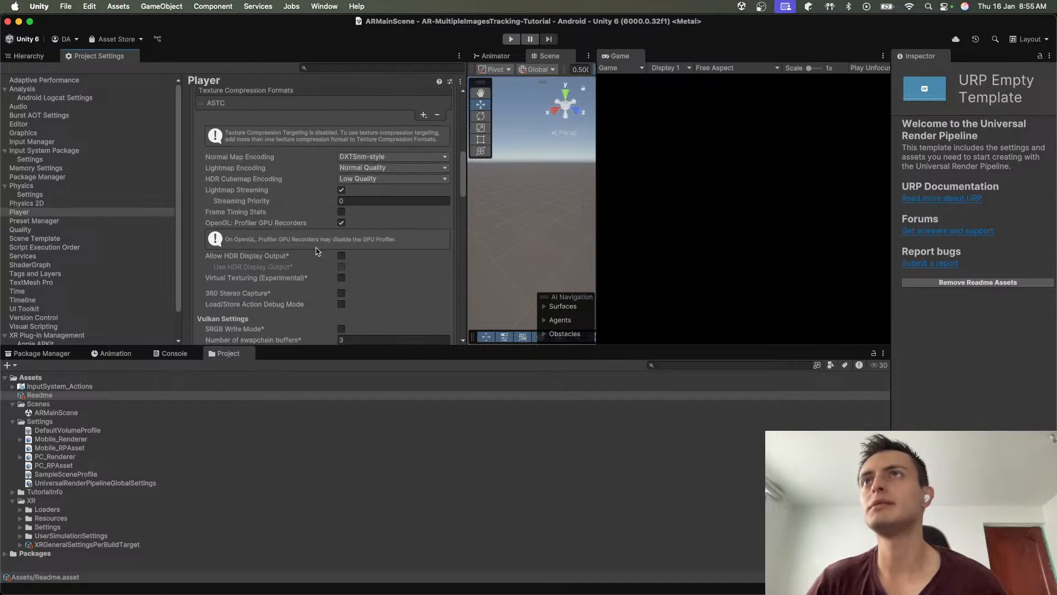
{"action": "scroll", "coordinate": [316, 251], "scroll_direction": "down", "scroll_amount": 4}
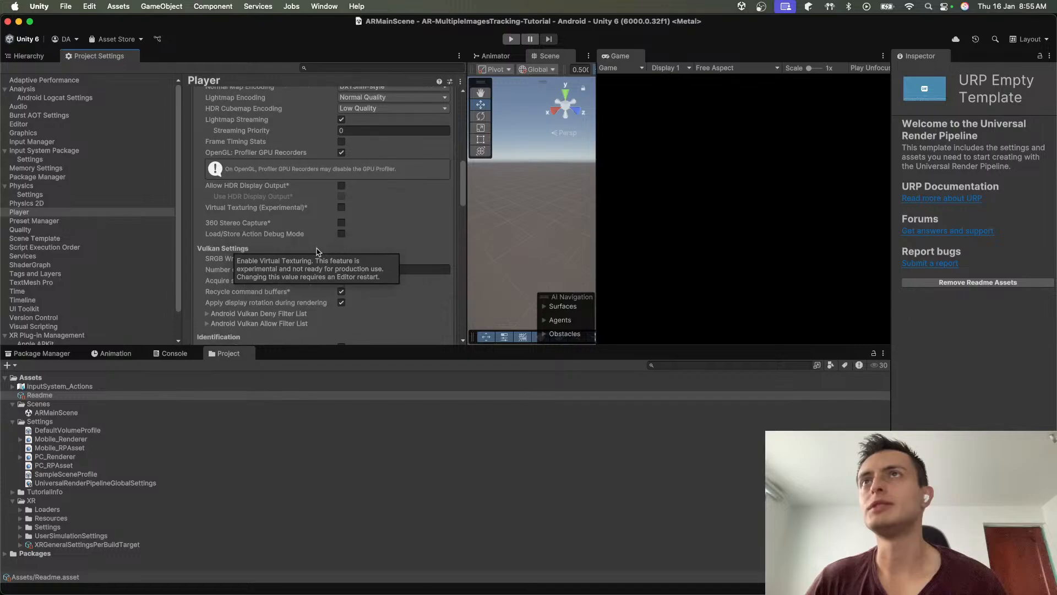
{"action": "scroll", "coordinate": [317, 251], "scroll_direction": "down", "scroll_amount": 4}
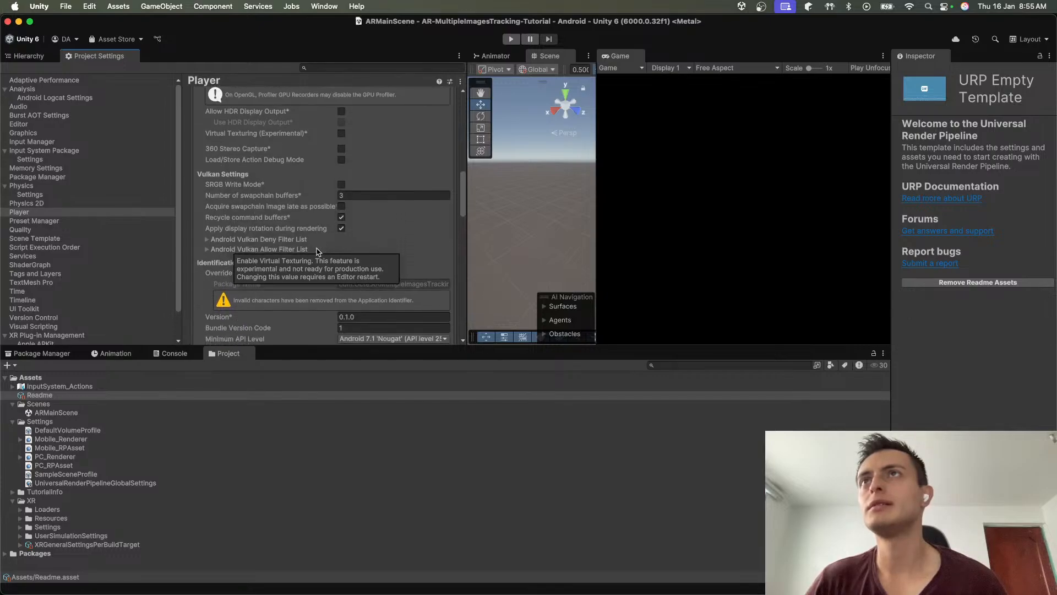
{"action": "scroll", "coordinate": [316, 251], "scroll_direction": "down", "scroll_amount": 1}
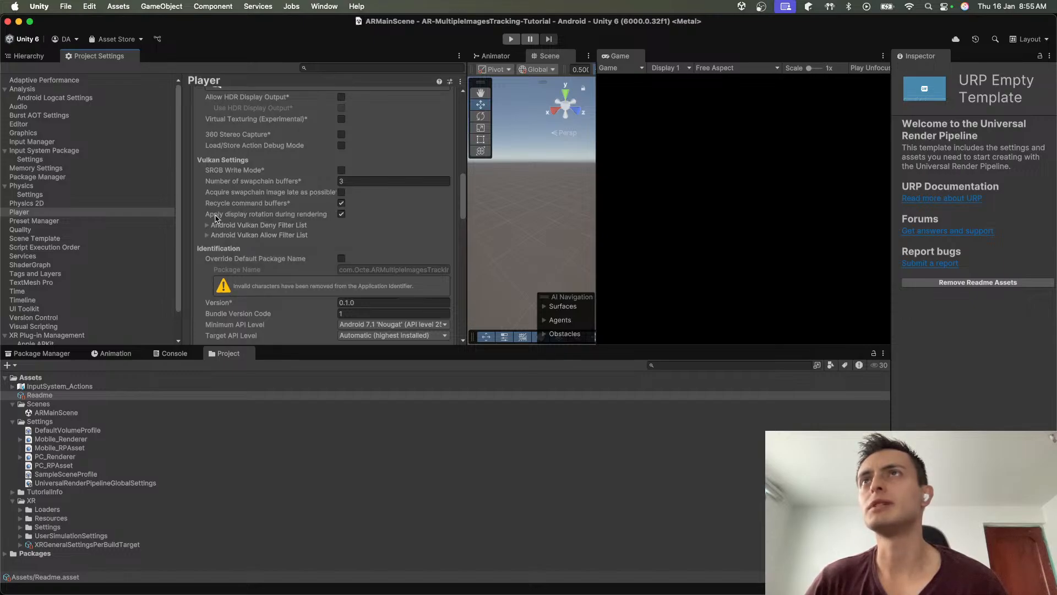
{"action": "scroll", "coordinate": [270, 243], "scroll_direction": "down", "scroll_amount": 5}
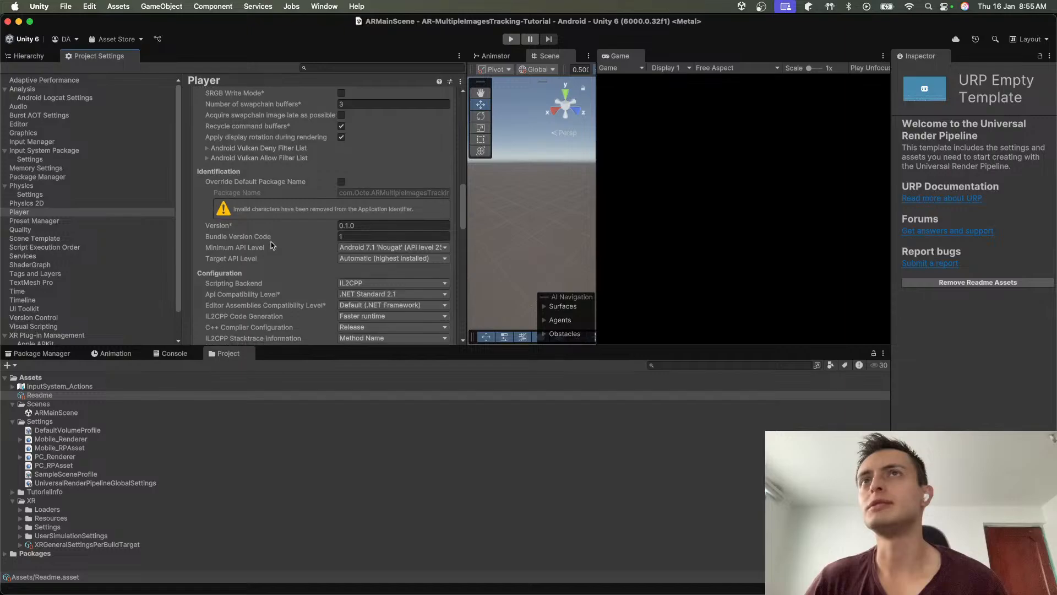
{"action": "scroll", "coordinate": [271, 245], "scroll_direction": "down", "scroll_amount": 5}
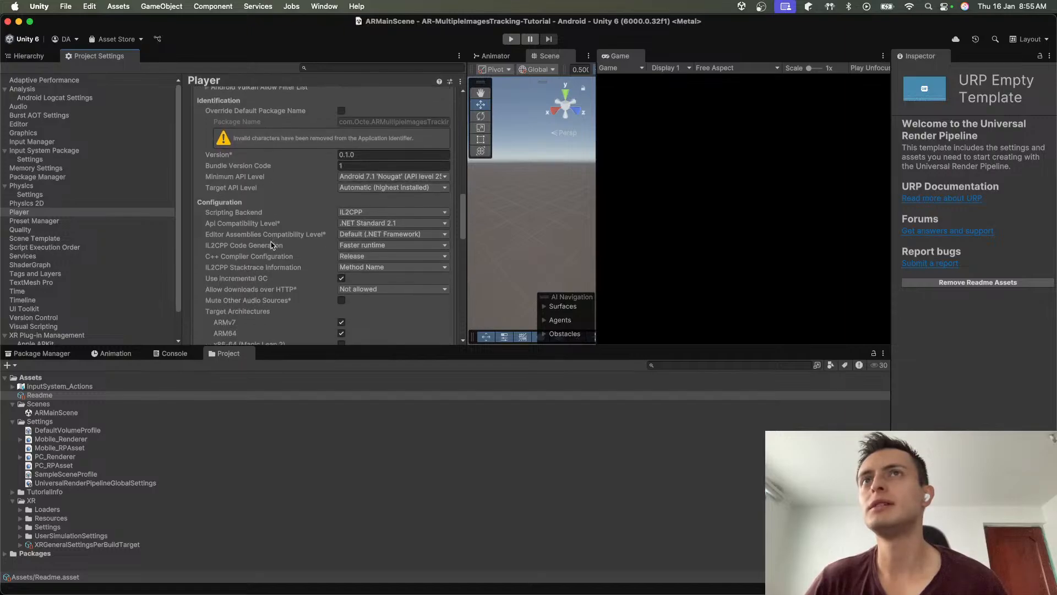
{"action": "scroll", "coordinate": [271, 245], "scroll_direction": "down", "scroll_amount": 2}
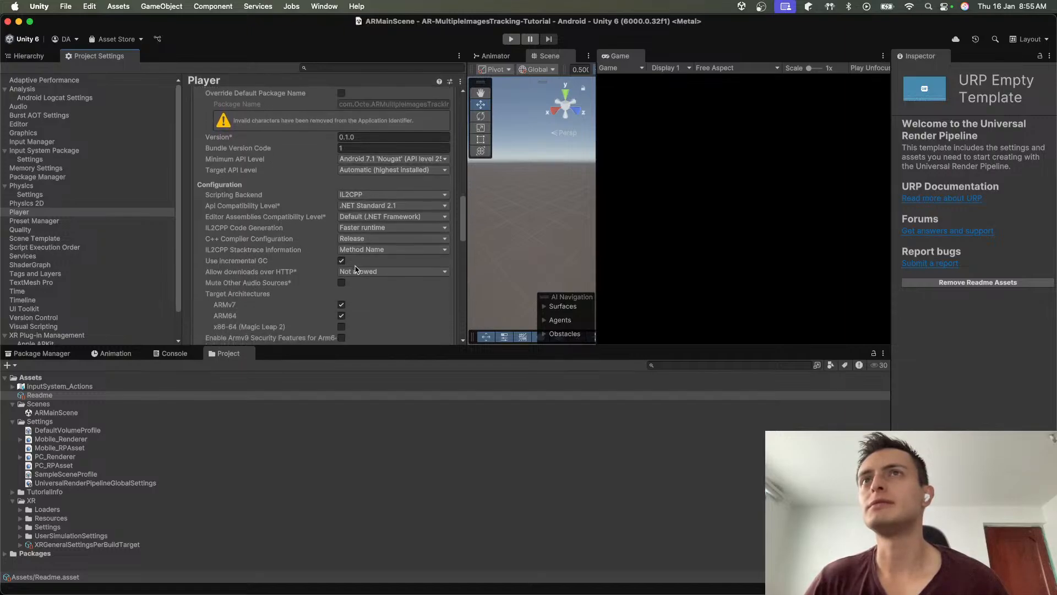
{"action": "scroll", "coordinate": [358, 264], "scroll_direction": "down", "scroll_amount": 3}
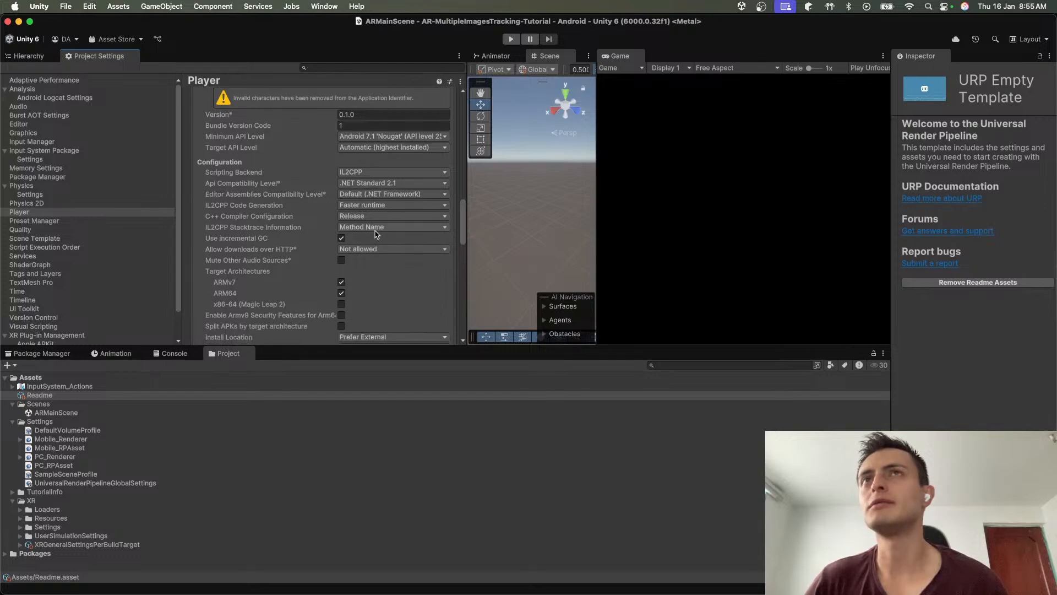
{"action": "left_click", "coordinate": [388, 196]}
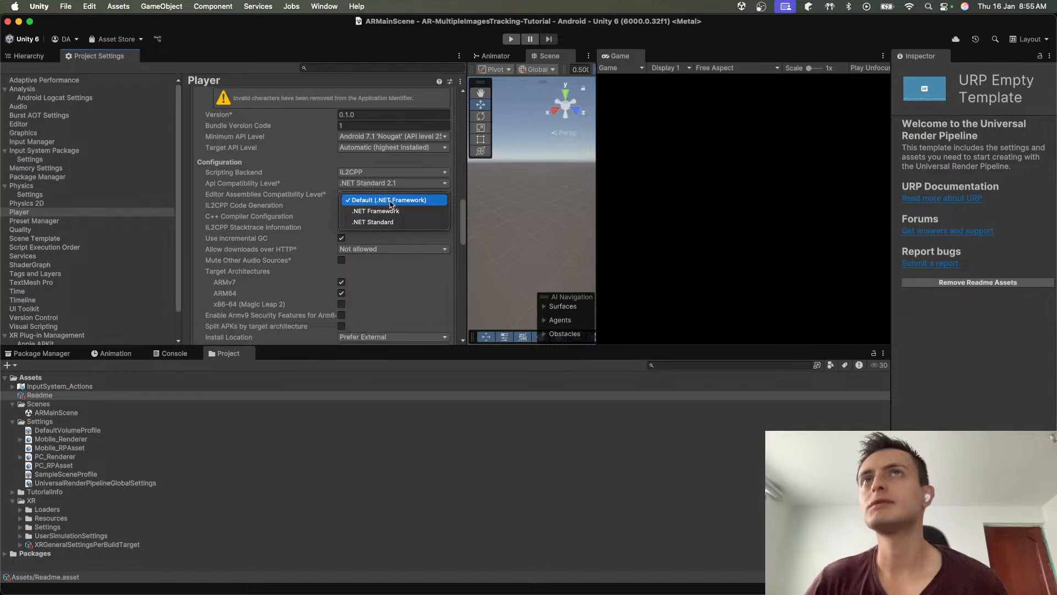
{"action": "left_click", "coordinate": [389, 294]}
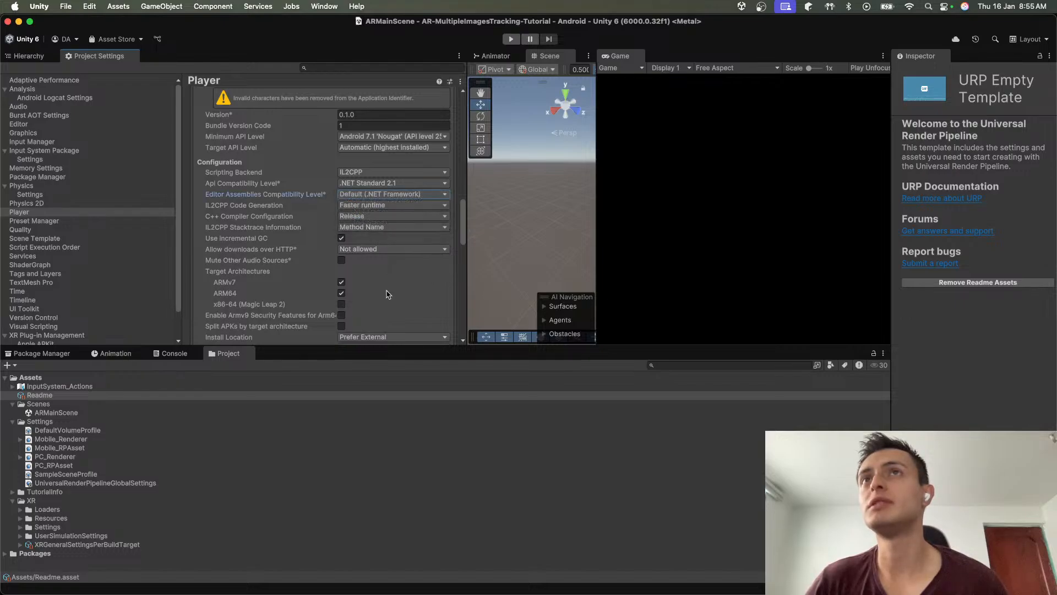
Step: Disable the ARMv7 target architecture in the Android configuration settings
{"action": "scroll", "coordinate": [380, 283], "scroll_direction": "down", "scroll_amount": 1}
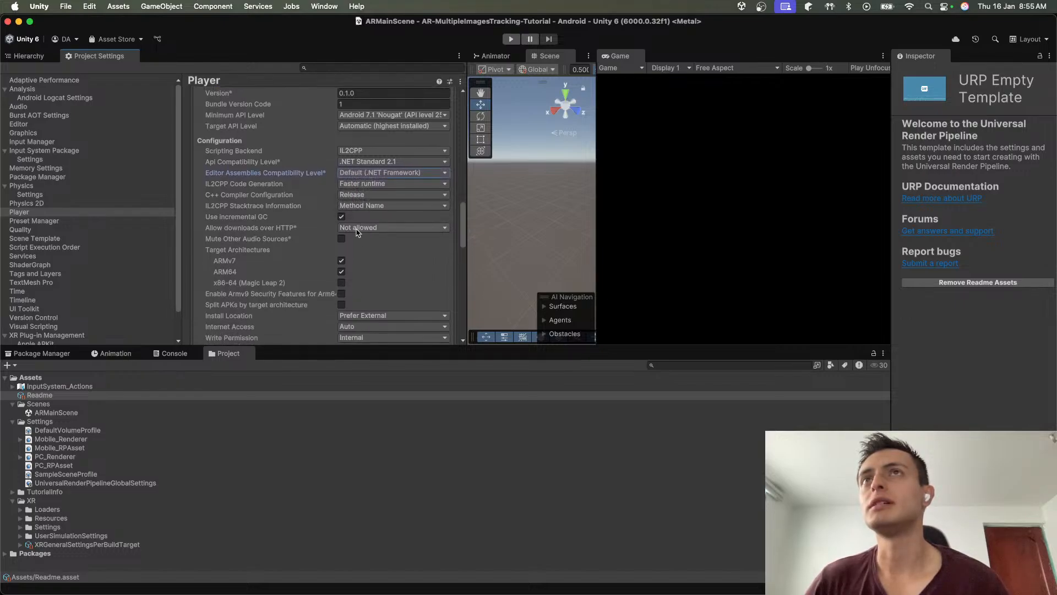
{"action": "scroll", "coordinate": [342, 242], "scroll_direction": "down", "scroll_amount": 1}
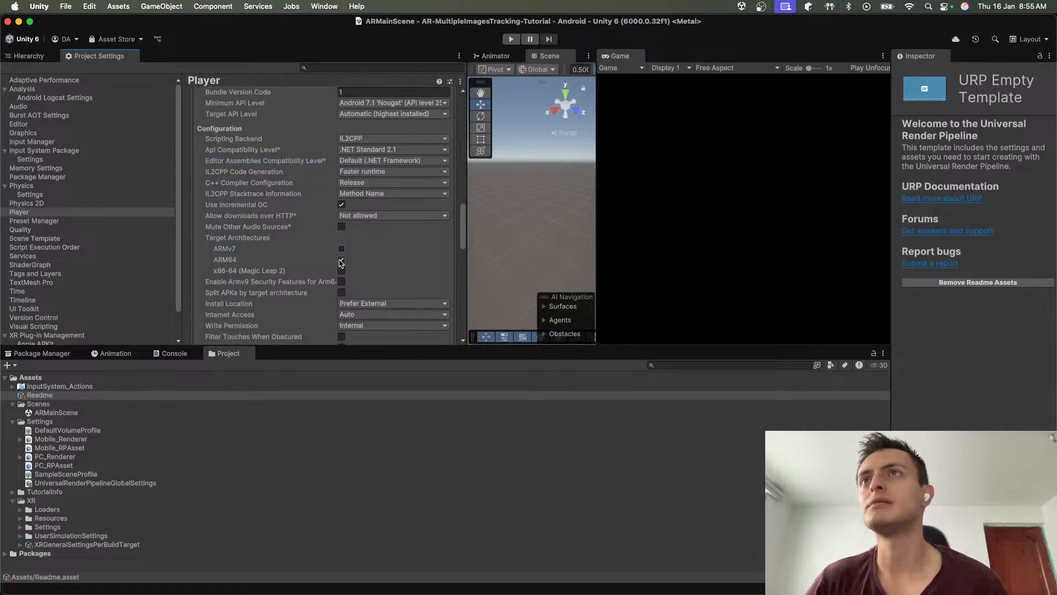
{"action": "scroll", "coordinate": [340, 267], "scroll_direction": "down", "scroll_amount": 2}
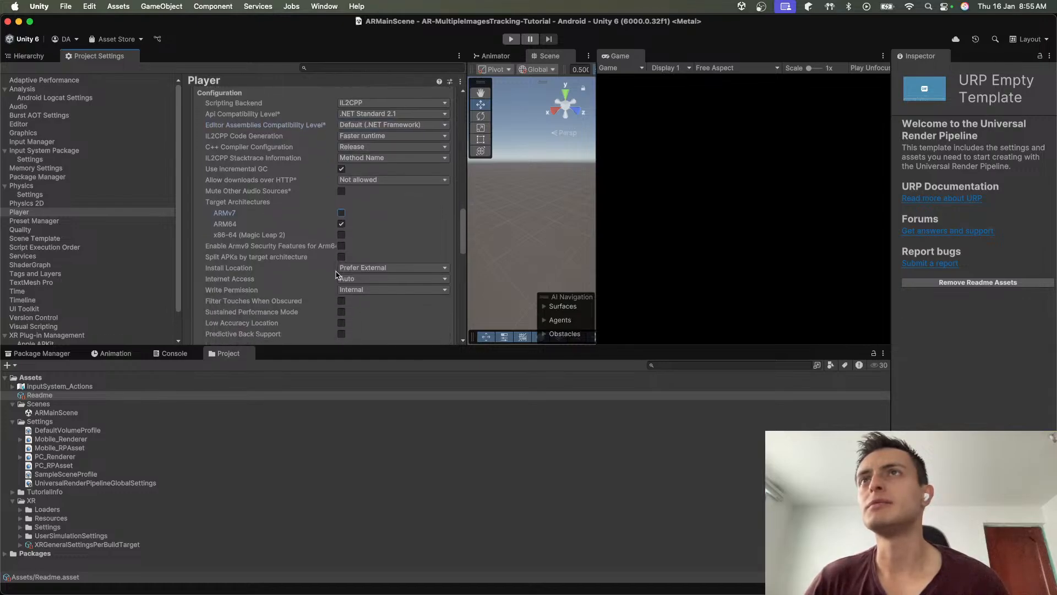
Step: Review the remaining Android configuration, shader, script compilation, optimization and stack trace settings
{"action": "scroll", "coordinate": [337, 273], "scroll_direction": "down", "scroll_amount": 1}
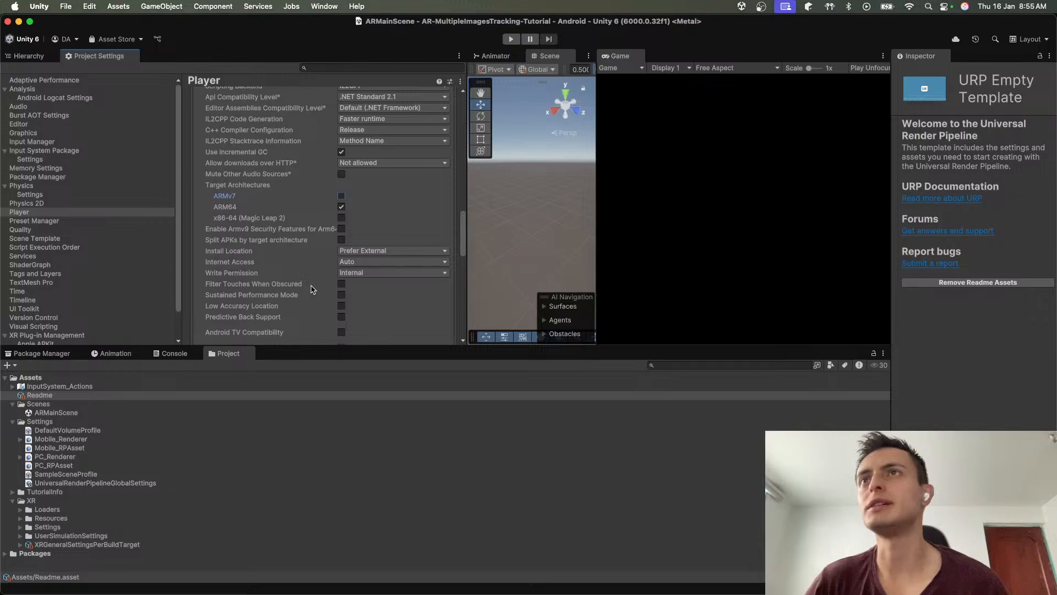
{"action": "scroll", "coordinate": [318, 306], "scroll_direction": "down", "scroll_amount": 4}
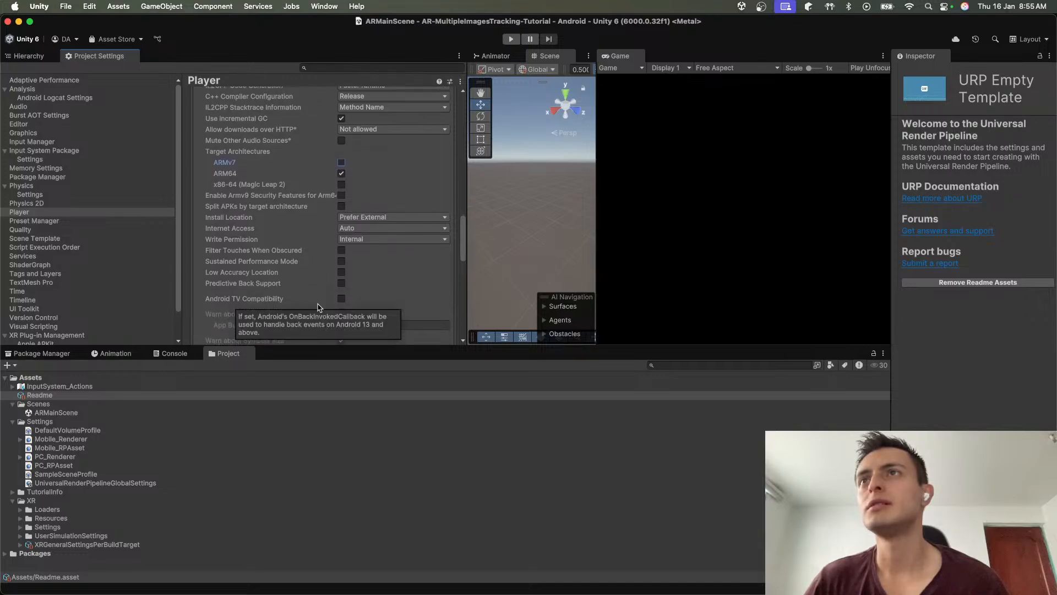
{"action": "scroll", "coordinate": [319, 307], "scroll_direction": "down", "scroll_amount": 4}
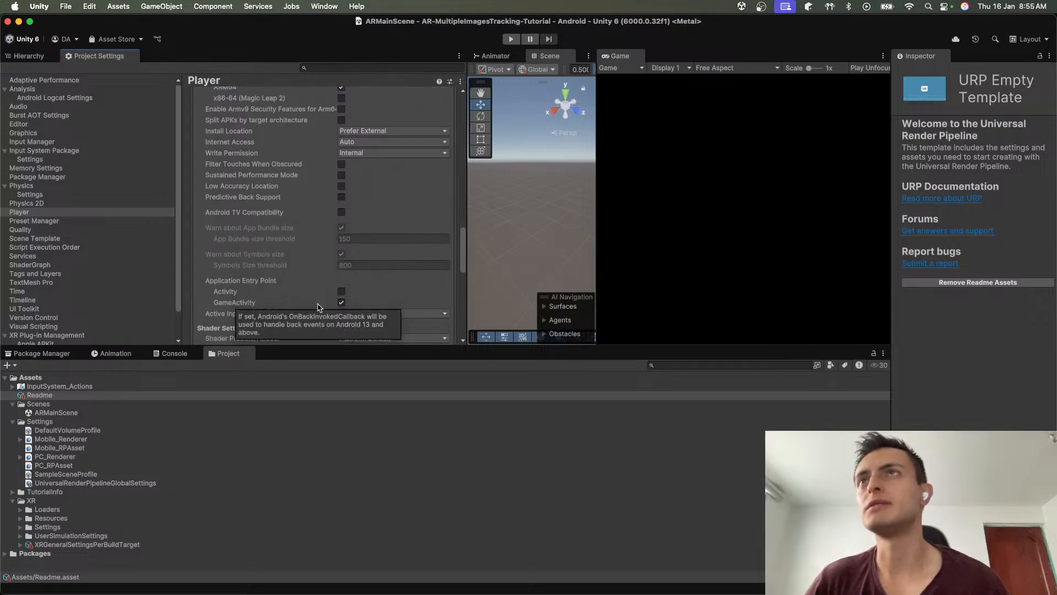
{"action": "scroll", "coordinate": [319, 307], "scroll_direction": "down", "scroll_amount": 4}
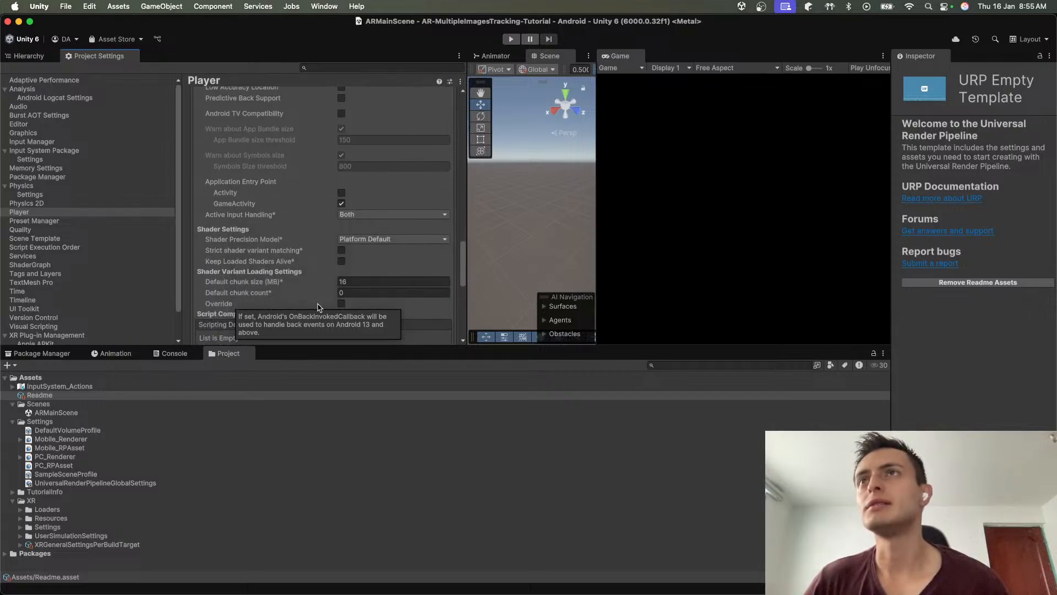
{"action": "scroll", "coordinate": [318, 307], "scroll_direction": "down", "scroll_amount": 3}
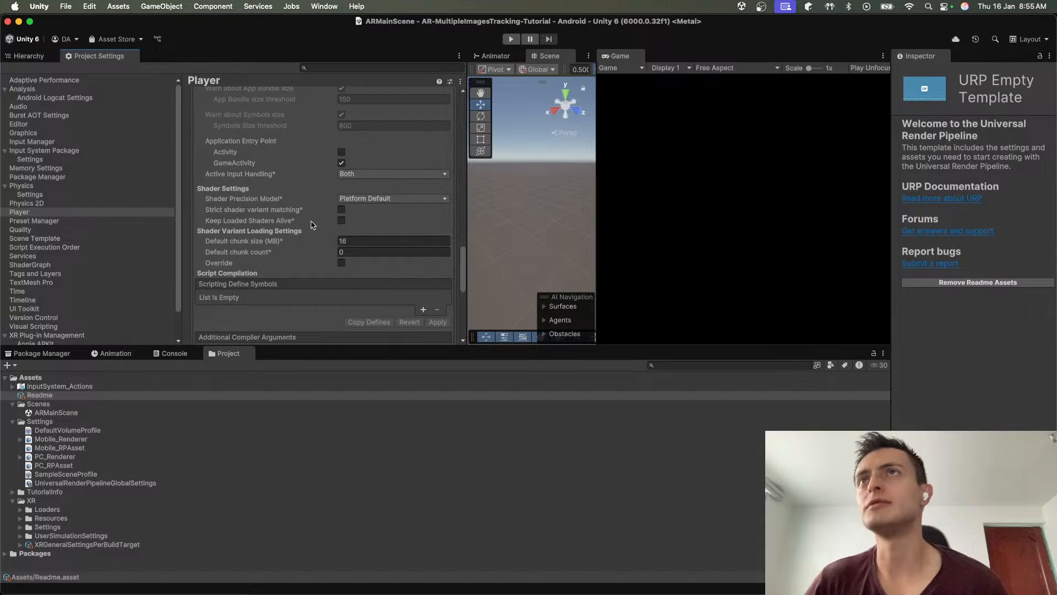
{"action": "scroll", "coordinate": [300, 252], "scroll_direction": "down", "scroll_amount": 4}
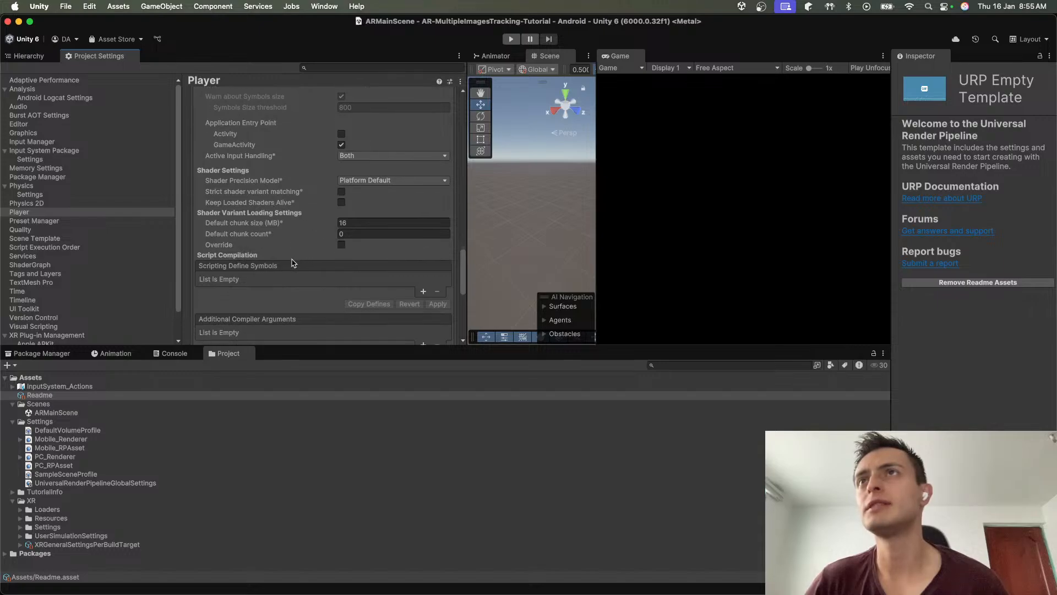
{"action": "scroll", "coordinate": [293, 263], "scroll_direction": "down", "scroll_amount": 6}
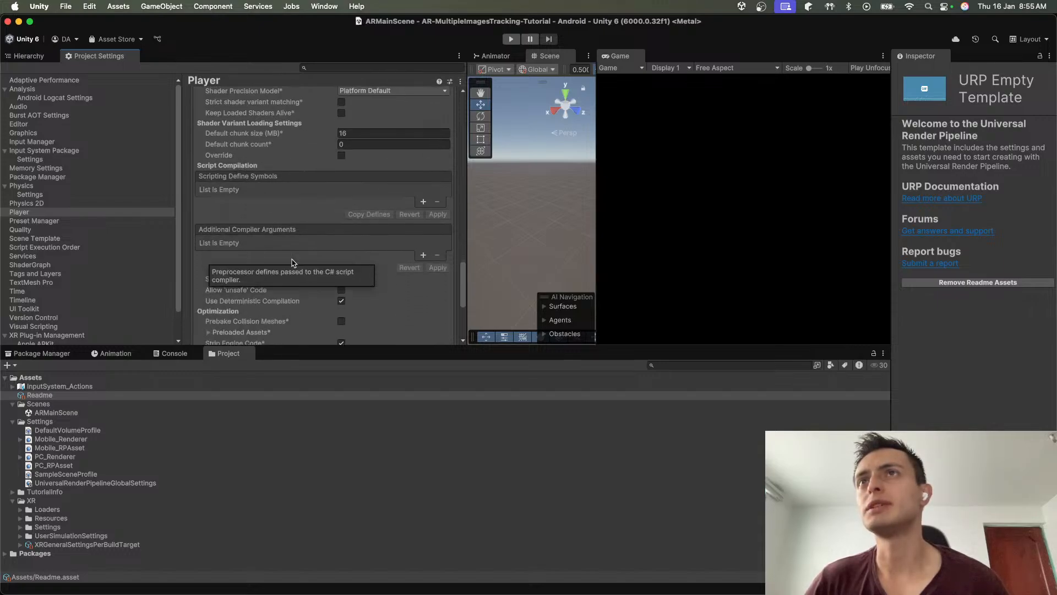
{"action": "scroll", "coordinate": [293, 262], "scroll_direction": "down", "scroll_amount": 5}
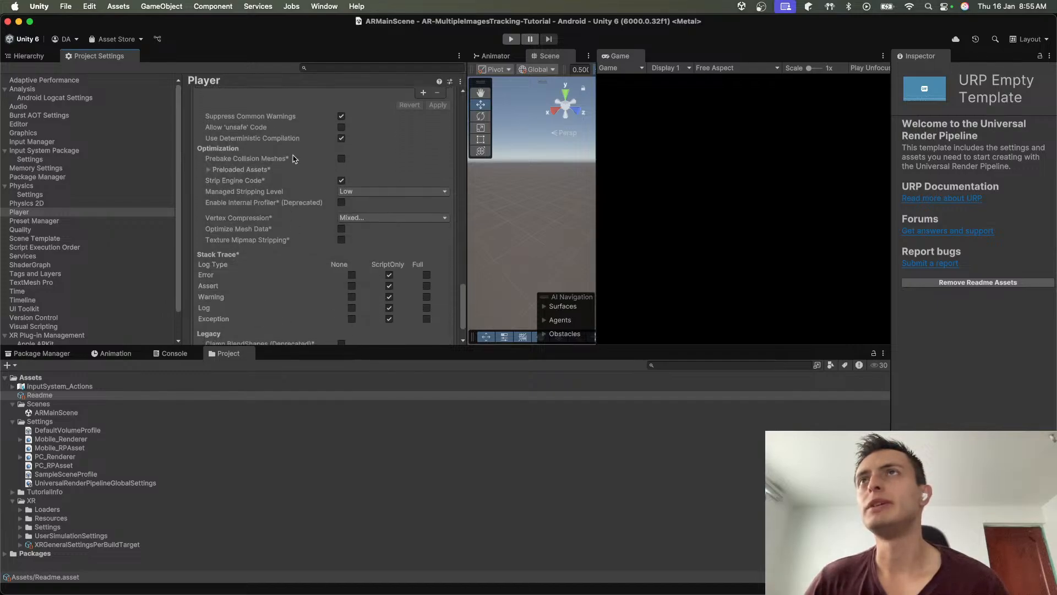
{"action": "scroll", "coordinate": [243, 198], "scroll_direction": "down", "scroll_amount": 3}
{"action": "scroll", "coordinate": [244, 198], "scroll_direction": "down", "scroll_amount": 1}
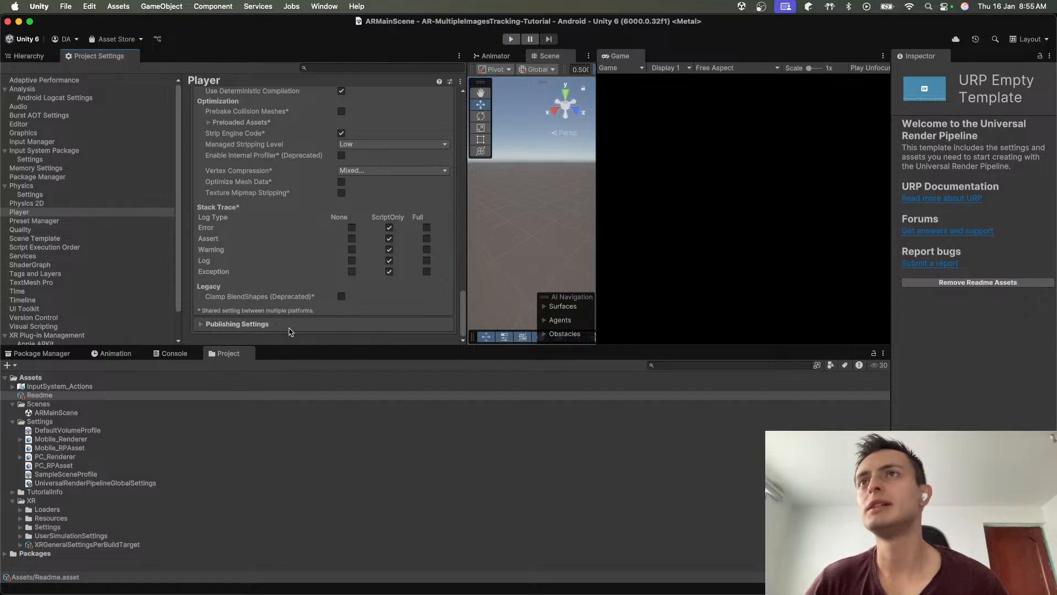
Step: Switch to Safari and search Google in a new tab for "AR foundation unity settings Android"
{"action": "key", "text": "ctrl+Right"}
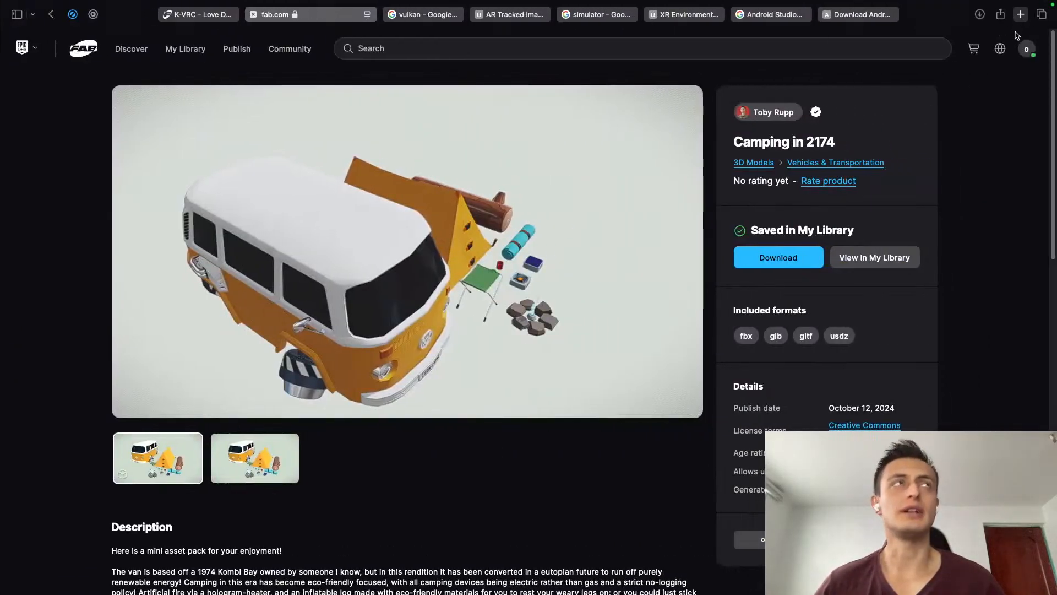
{"action": "left_click", "coordinate": [1020, 15]}
{"action": "type", "text": "AR f"}
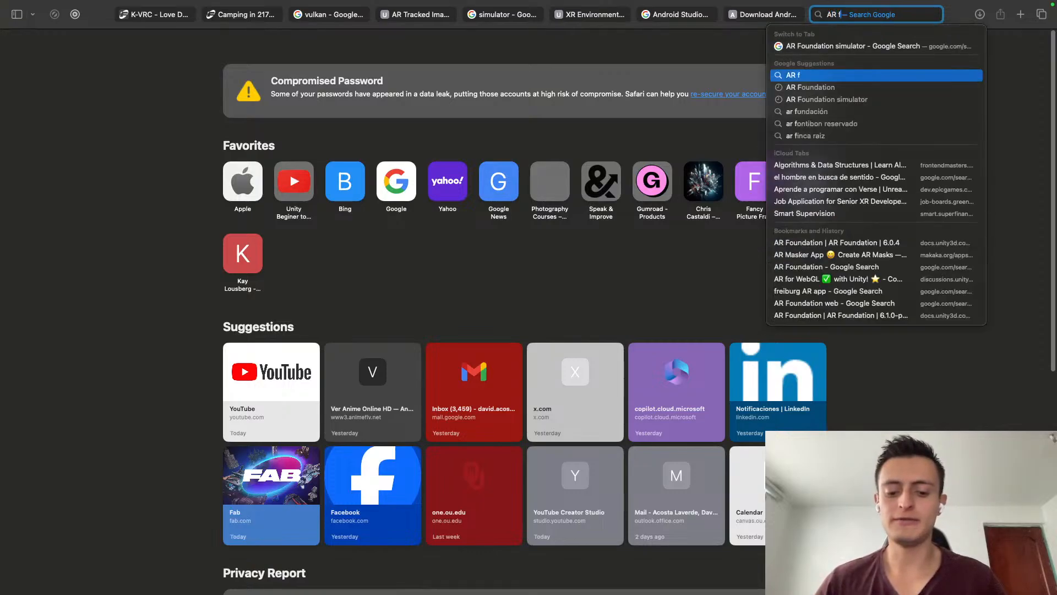
{"action": "type", "text": "oundation unity"}
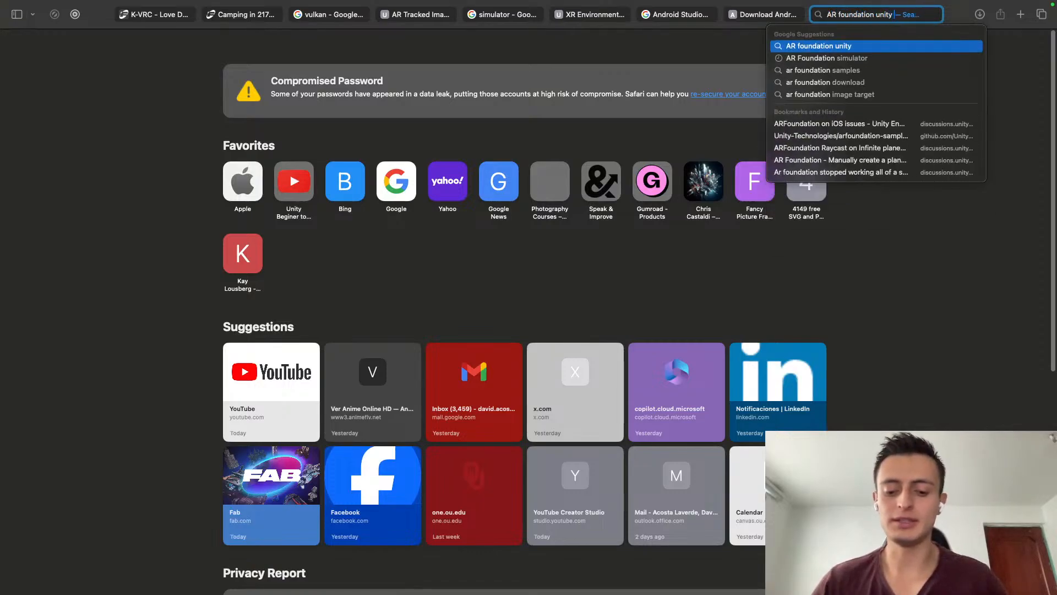
{"action": "type", "text": " settings Android"}
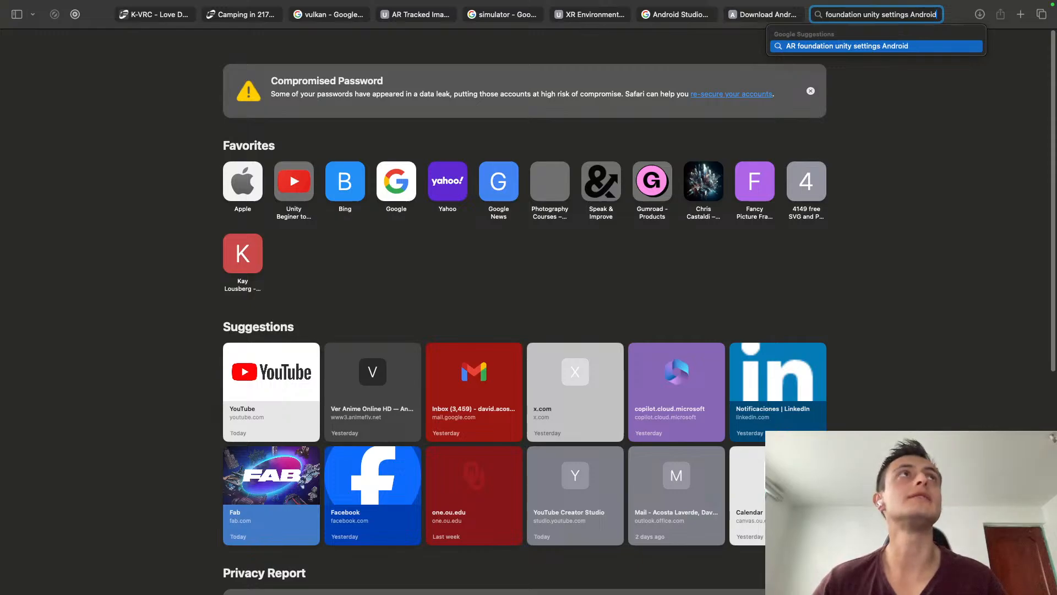
{"action": "key", "text": "Return"}
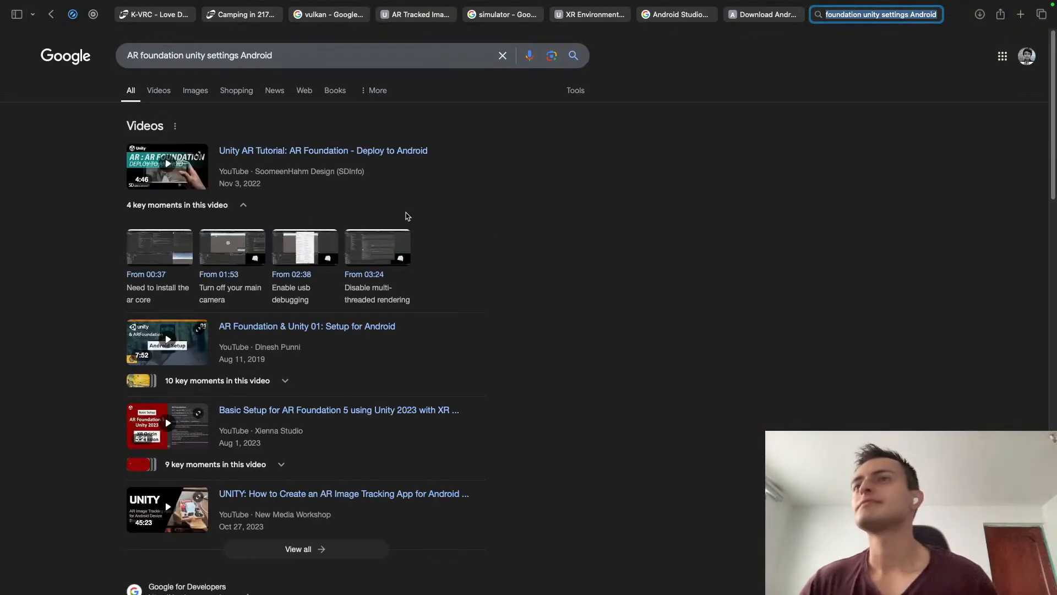
Step: Open the "Getting started with AR Foundation | ARCore" and Unity Learn "Setting Up AR Foundation" search results in new tabs
{"action": "scroll", "coordinate": [406, 214], "scroll_direction": "down", "scroll_amount": 6}
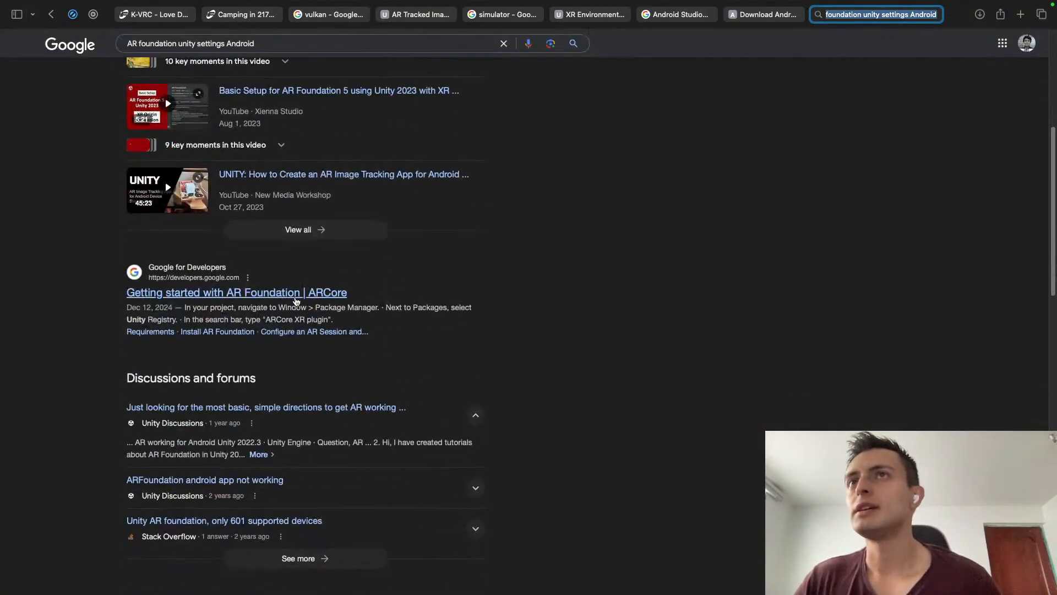
{"action": "right_click", "coordinate": [296, 300]}
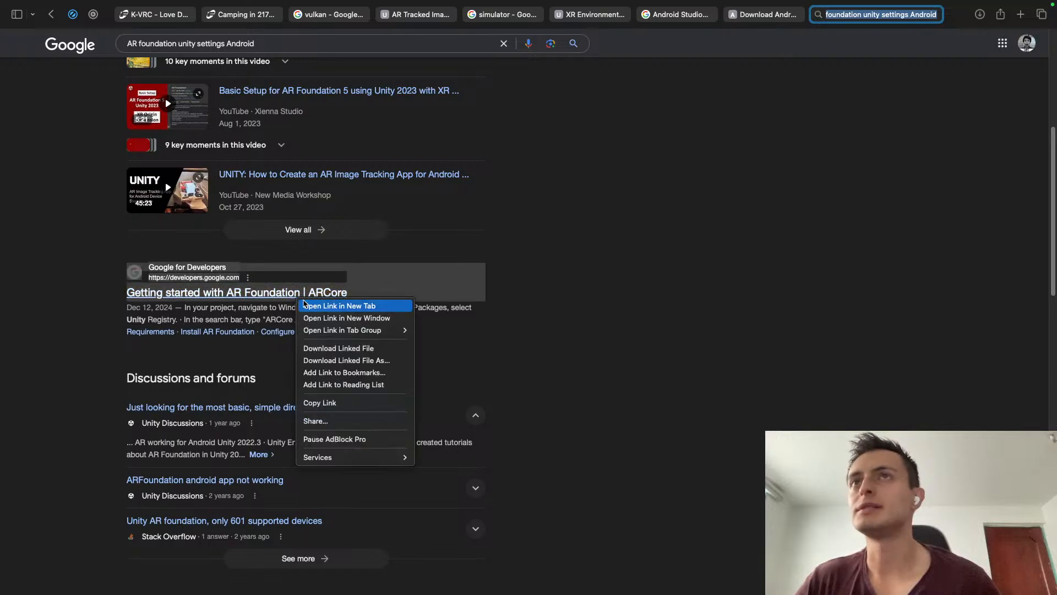
{"action": "left_click", "coordinate": [330, 304]}
{"action": "scroll", "coordinate": [495, 347], "scroll_direction": "down", "scroll_amount": 5}
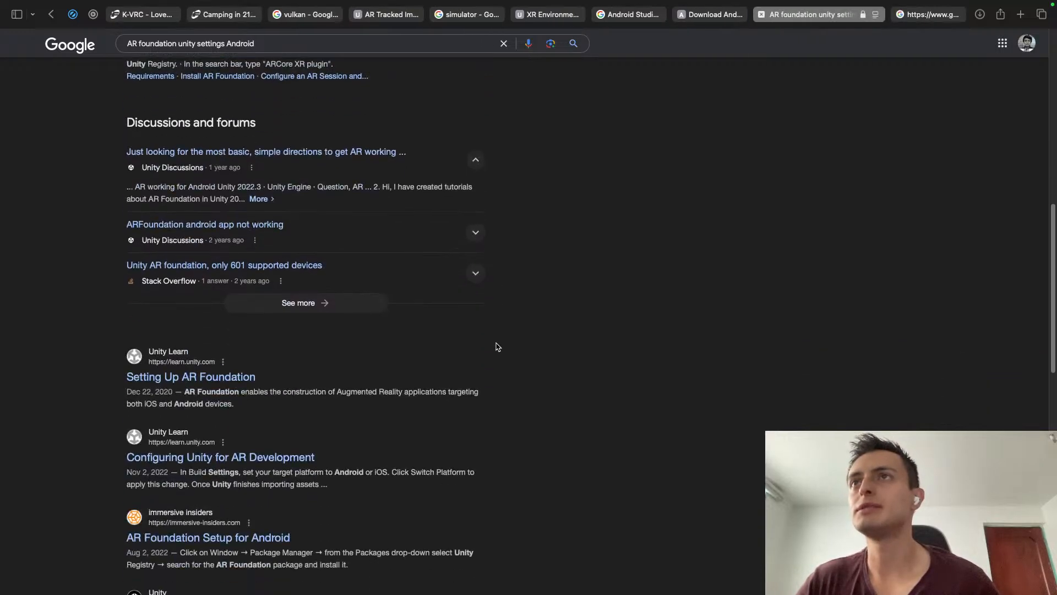
{"action": "left_click", "coordinate": [243, 383], "text": "shift+super"}
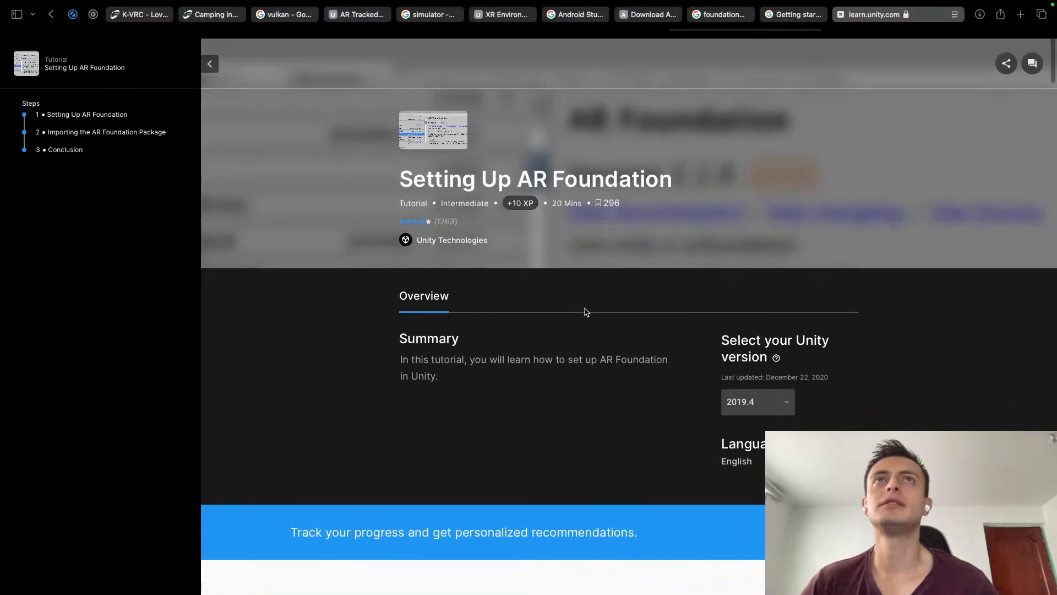
Step: Read through the ARCore guide's requirements, AR Foundation installation, platform plugin and AR Session sections
{"action": "left_click", "coordinate": [793, 14]}
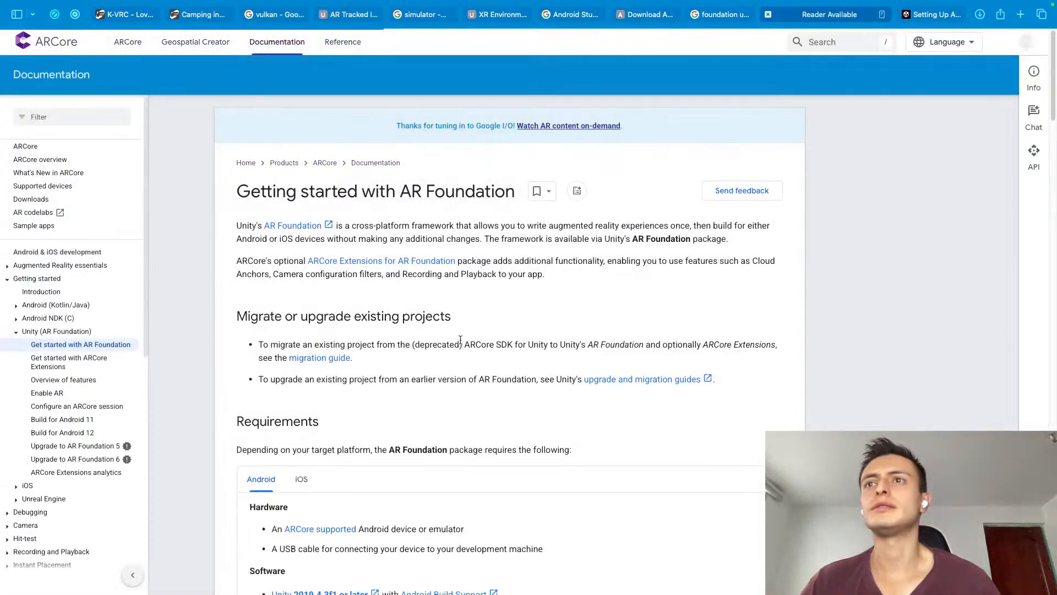
{"action": "scroll", "coordinate": [460, 338], "scroll_direction": "down", "scroll_amount": 3}
{"action": "scroll", "coordinate": [461, 339], "scroll_direction": "down", "scroll_amount": 10}
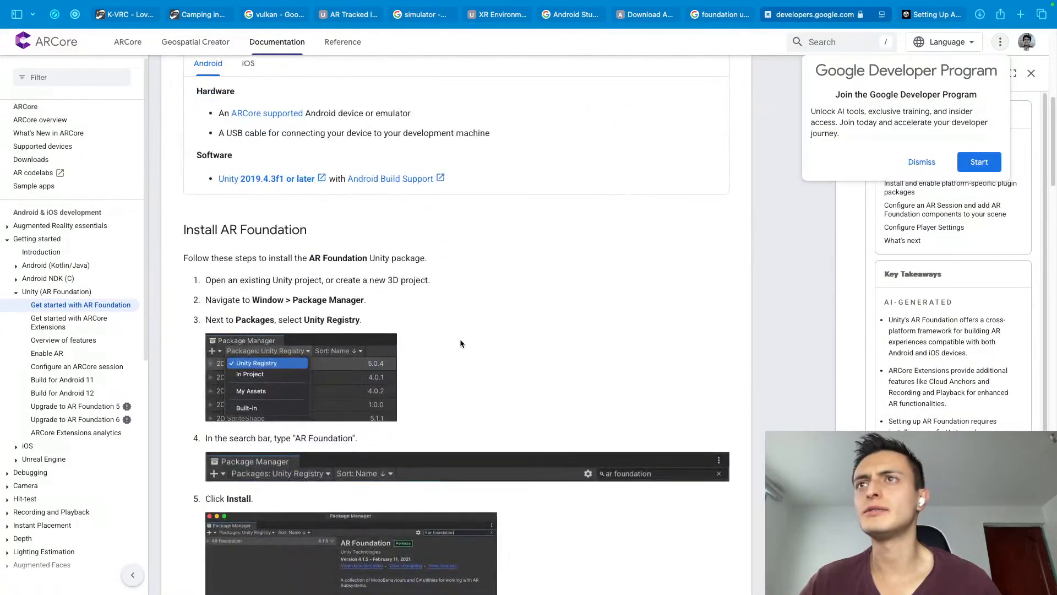
{"action": "scroll", "coordinate": [460, 338], "scroll_direction": "down", "scroll_amount": 15}
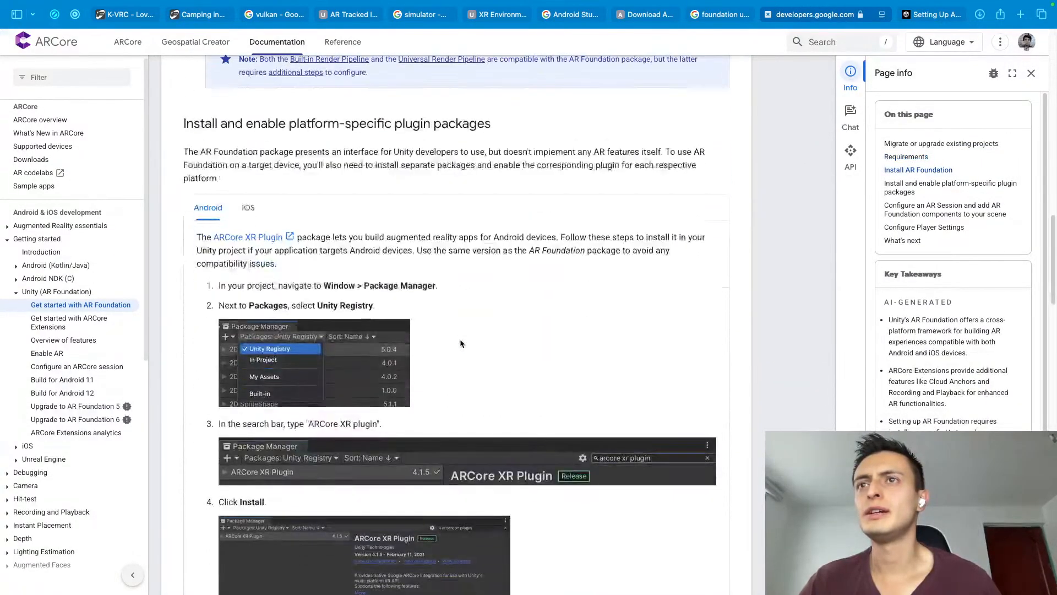
{"action": "scroll", "coordinate": [462, 343], "scroll_direction": "down", "scroll_amount": 4}
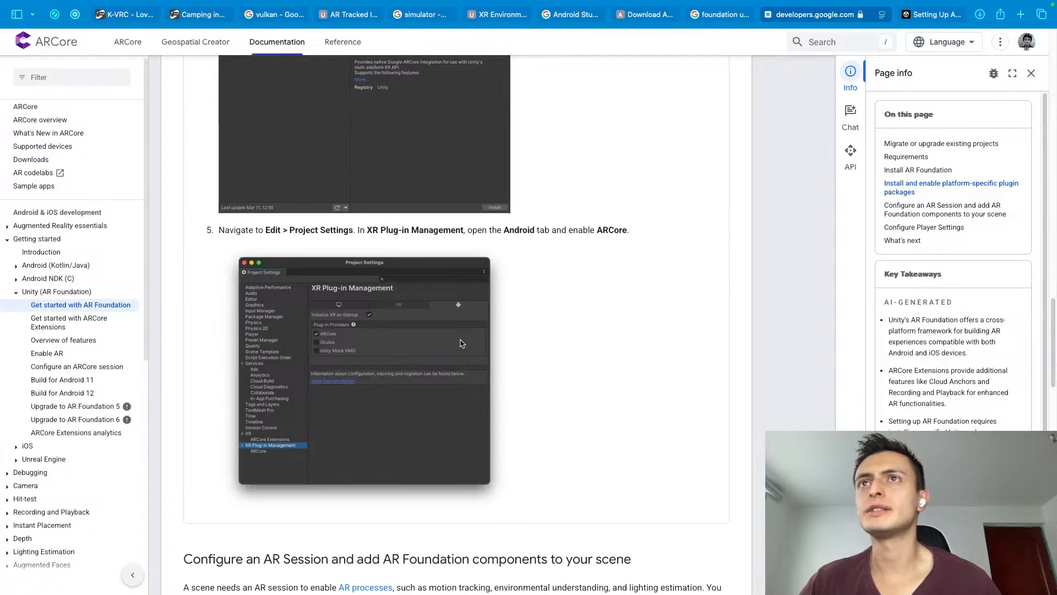
{"action": "scroll", "coordinate": [311, 427], "scroll_direction": "up", "scroll_amount": 4}
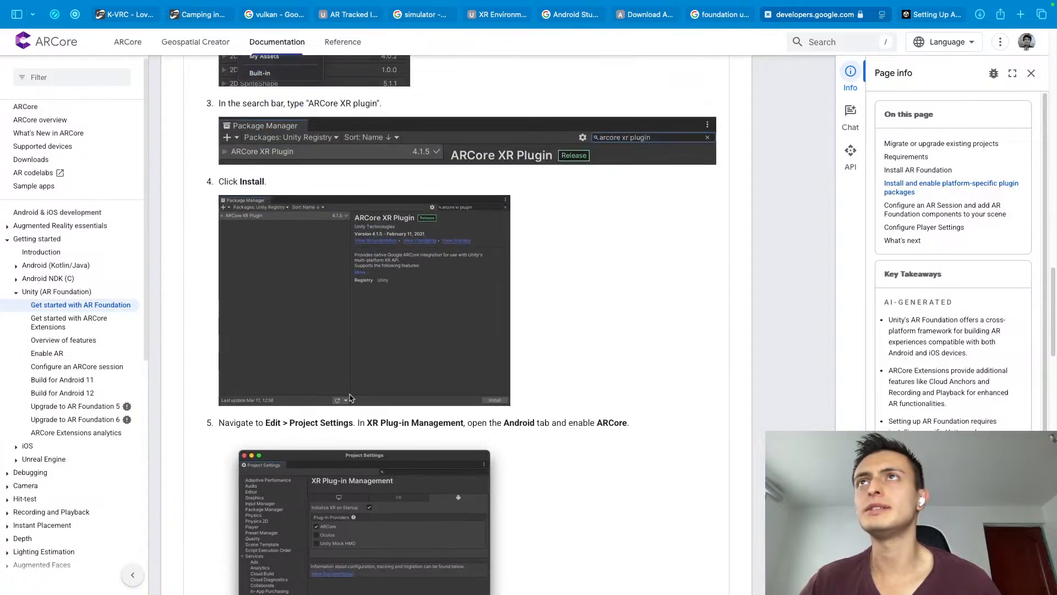
{"action": "scroll", "coordinate": [349, 396], "scroll_direction": "down", "scroll_amount": 14}
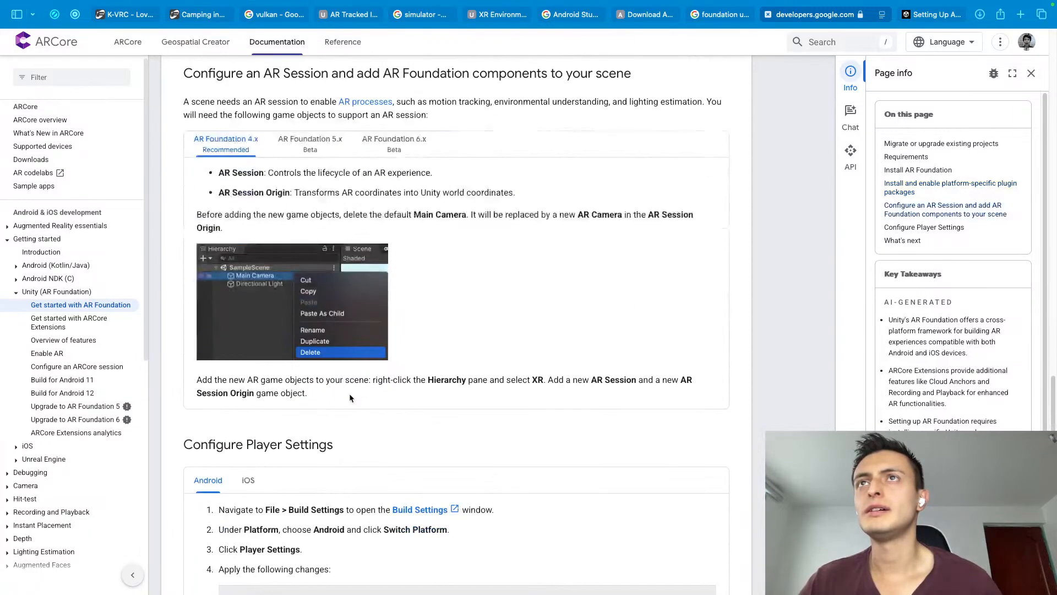
Step: Examine the Android rendering requirements in the guide's Configure Player Settings table, highlighting the Auto Graphics API instruction
{"action": "scroll", "coordinate": [349, 396], "scroll_direction": "down", "scroll_amount": 6}
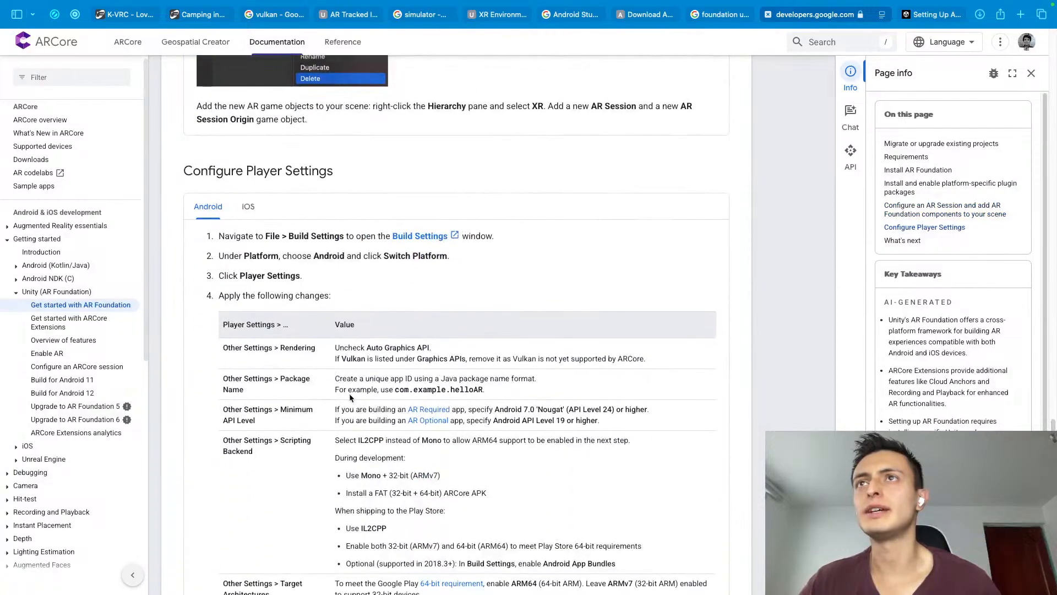
{"action": "left_click_drag", "start_coordinate": [282, 351], "coordinate": [353, 346]}
{"action": "left_click", "coordinate": [442, 353]}
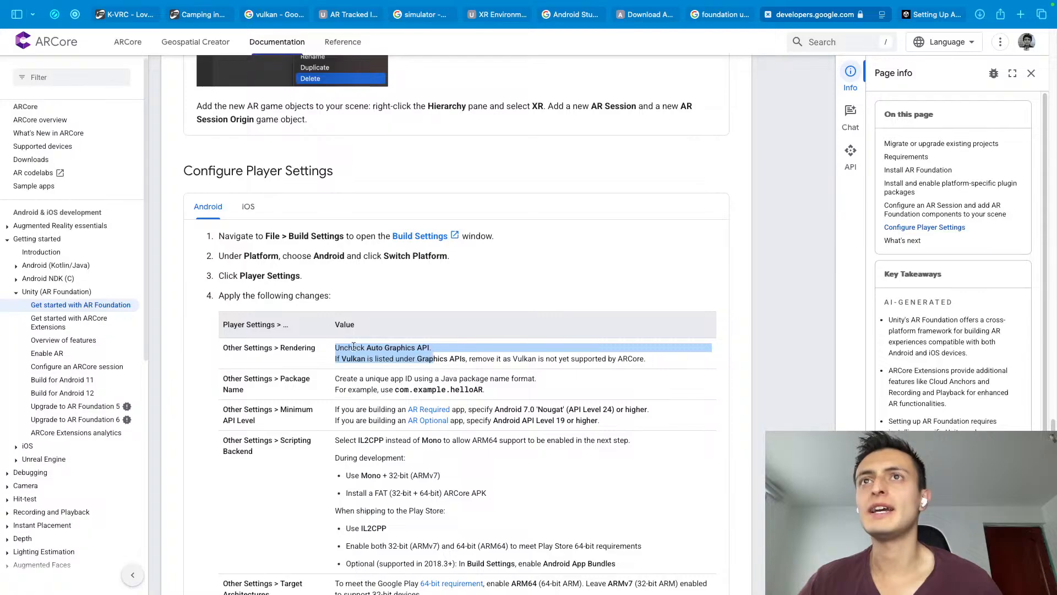
{"action": "triple_click", "coordinate": [354, 347]}
Step: Switch back to Unity and check the Android Player rendering, graphics API and Vulkan settings against the guide
{"action": "key", "text": "ctrl+Left"}
{"action": "scroll", "coordinate": [309, 180], "scroll_direction": "up", "scroll_amount": 10}
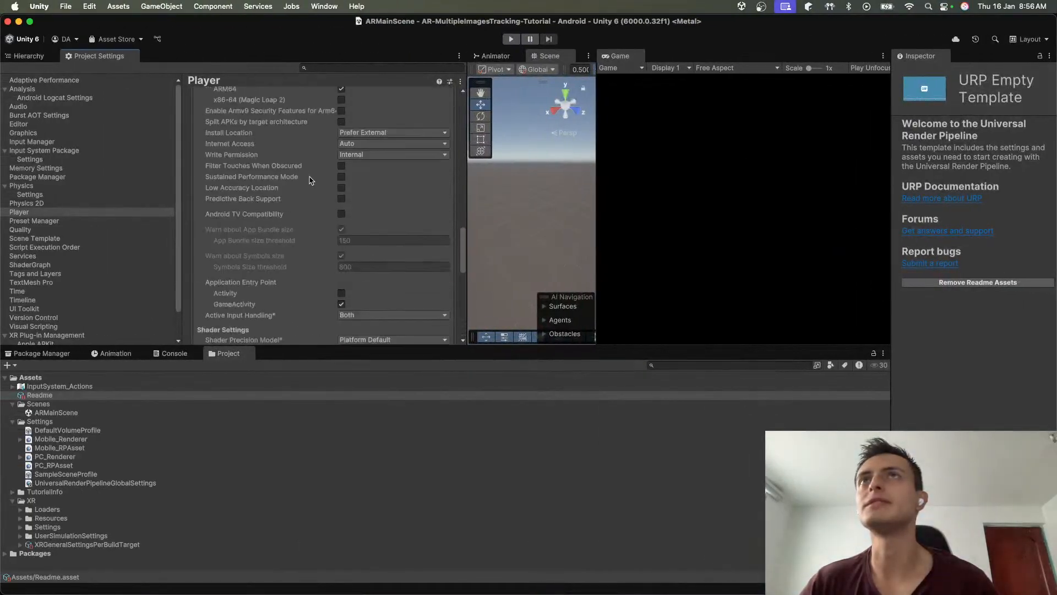
{"action": "scroll", "coordinate": [309, 181], "scroll_direction": "up", "scroll_amount": 15}
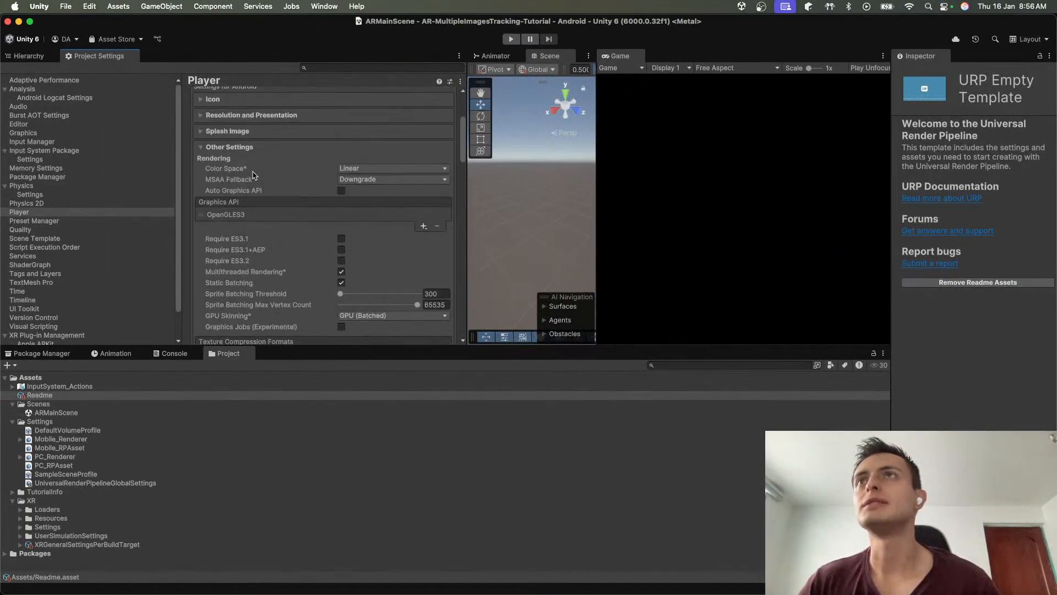
{"action": "scroll", "coordinate": [255, 175], "scroll_direction": "up", "scroll_amount": 5}
{"action": "scroll", "coordinate": [270, 204], "scroll_direction": "down", "scroll_amount": 10}
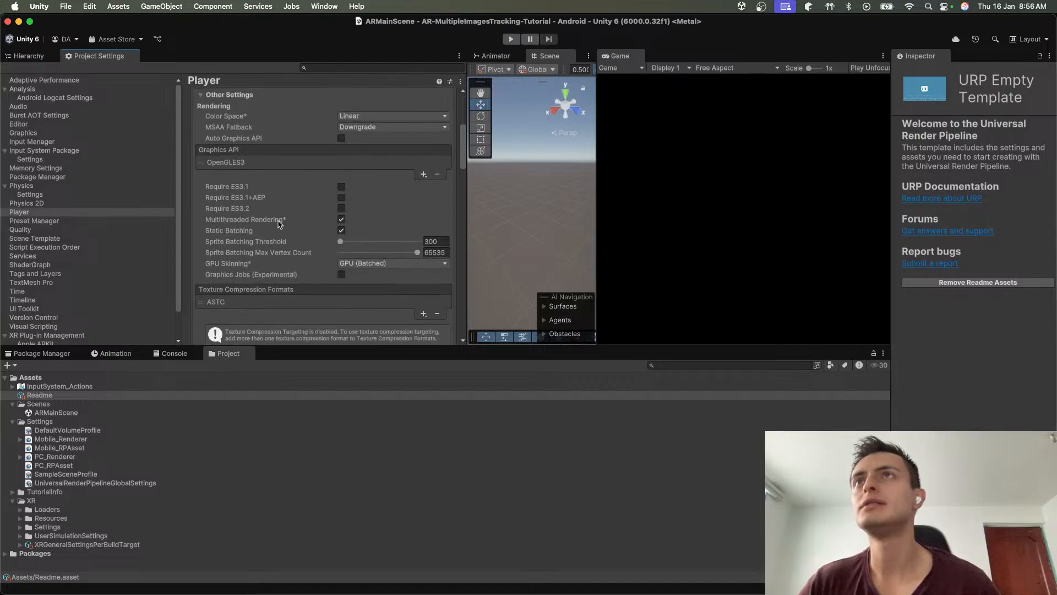
{"action": "scroll", "coordinate": [280, 223], "scroll_direction": "down", "scroll_amount": 6}
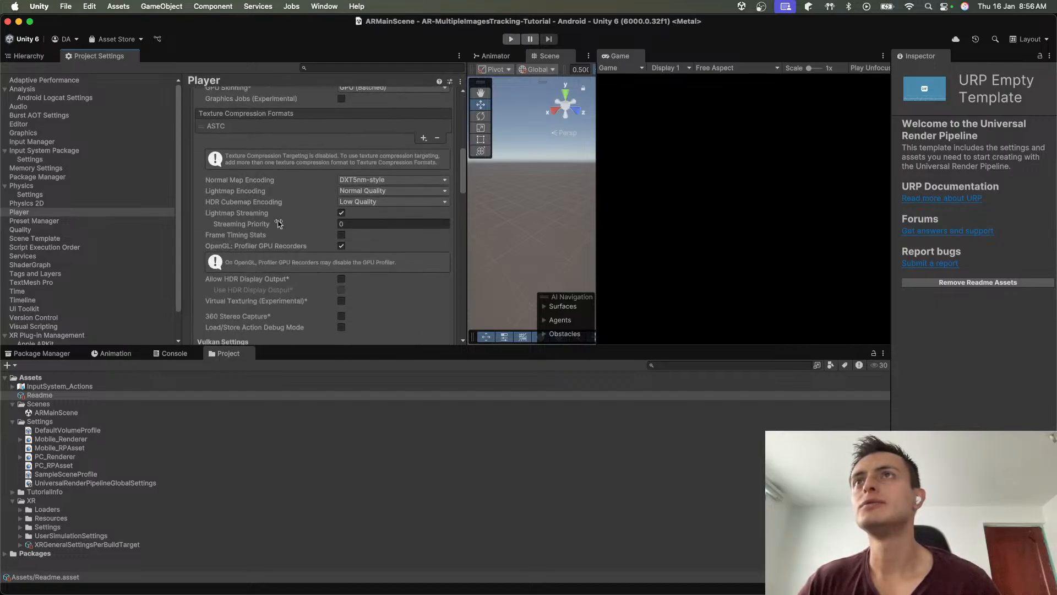
{"action": "scroll", "coordinate": [302, 228], "scroll_direction": "down", "scroll_amount": 1}
{"action": "scroll", "coordinate": [361, 236], "scroll_direction": "down", "scroll_amount": 3}
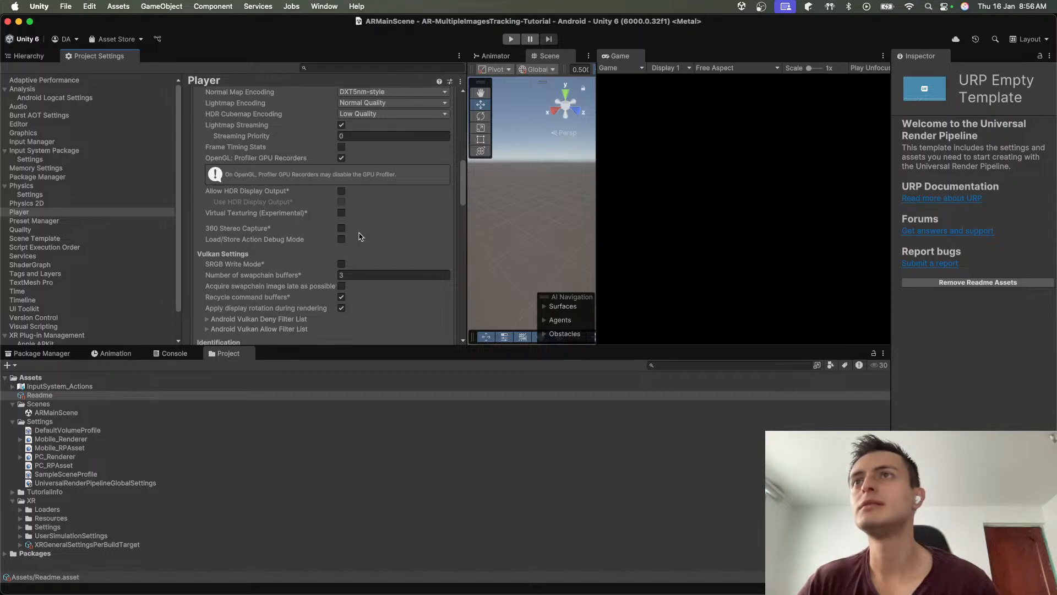
Step: Toggle the Auto Graphics API option on and back off in the Android rendering settings
{"action": "scroll", "coordinate": [359, 237], "scroll_direction": "up", "scroll_amount": 10}
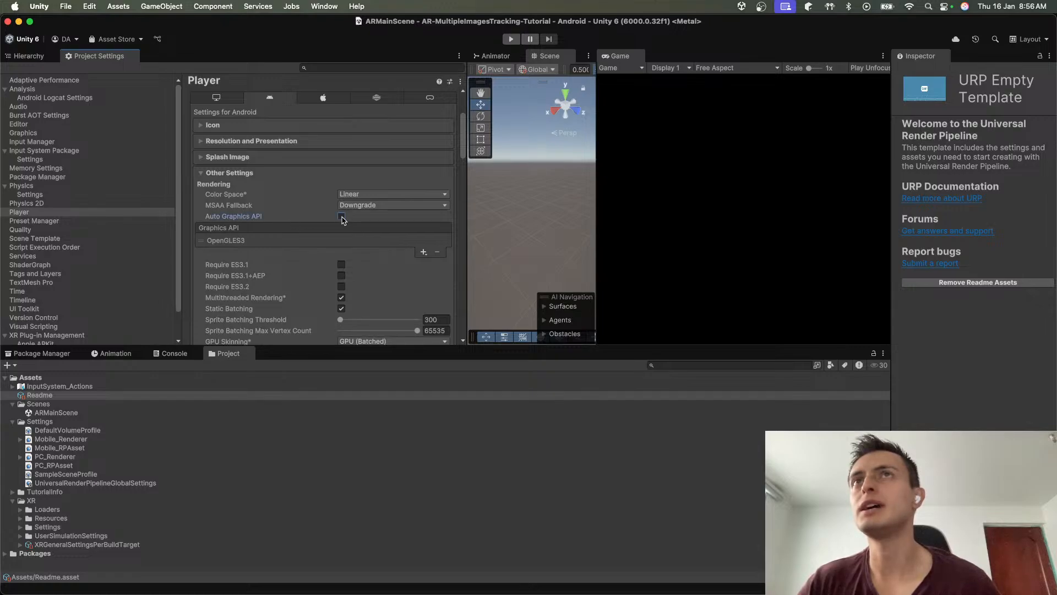
{"action": "left_click", "coordinate": [342, 217]}
{"action": "left_click", "coordinate": [342, 218]}
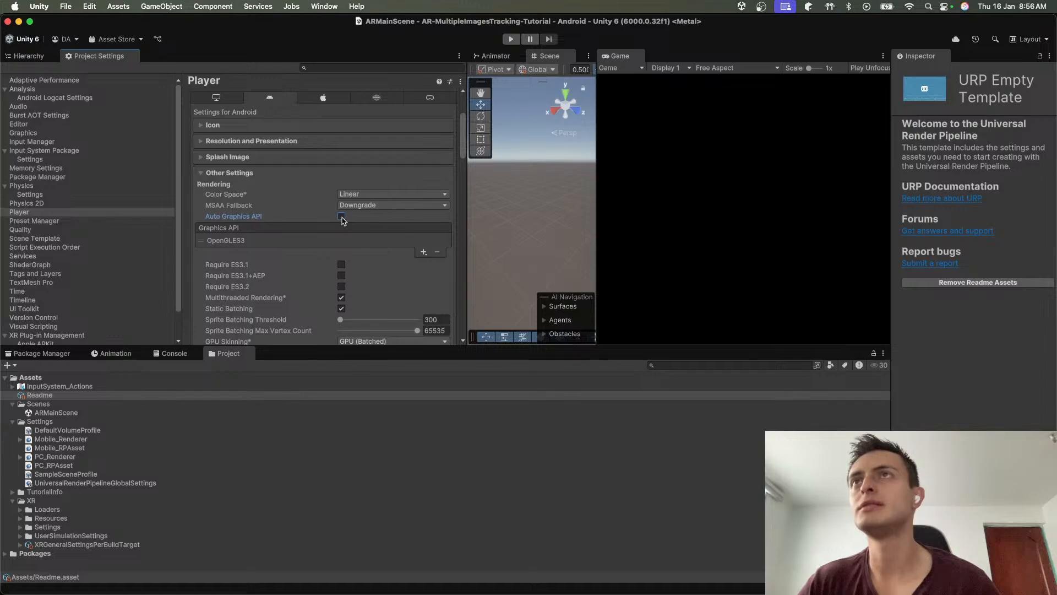
{"action": "left_click", "coordinate": [342, 217]}
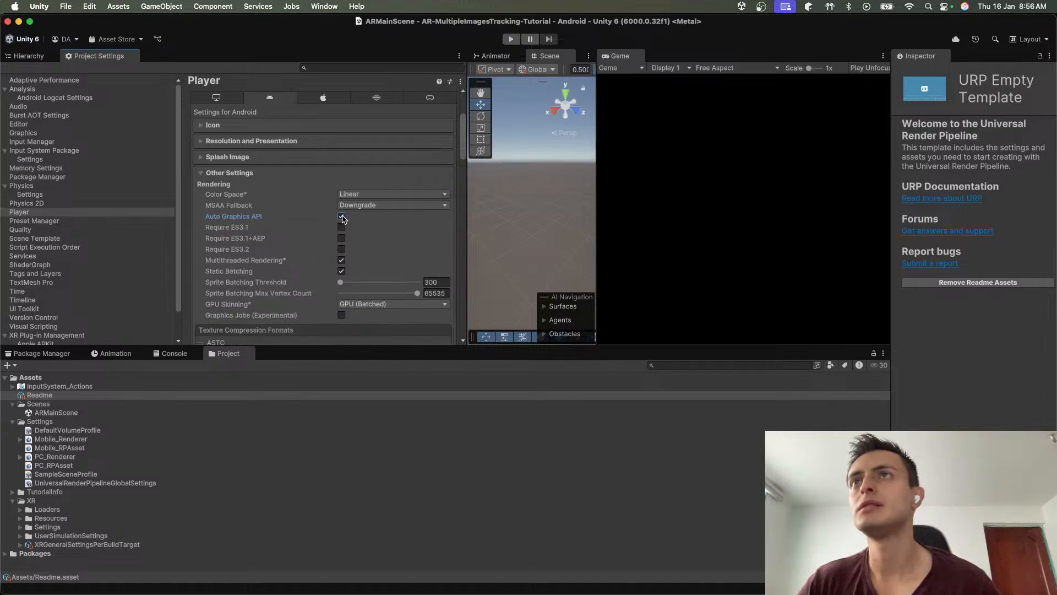
Step: Return to the ARCore guide in Safari and read its Vulkan, package name and minimum API level requirements for Android
{"action": "key", "text": "ctrl+Right"}
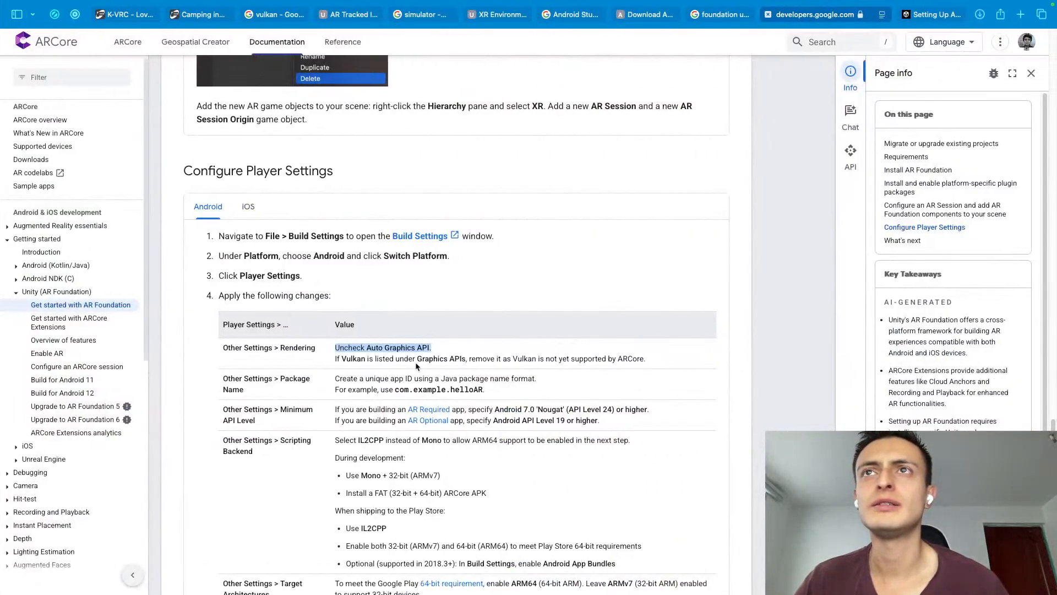
{"action": "left_click_drag", "start_coordinate": [336, 359], "coordinate": [654, 359]}
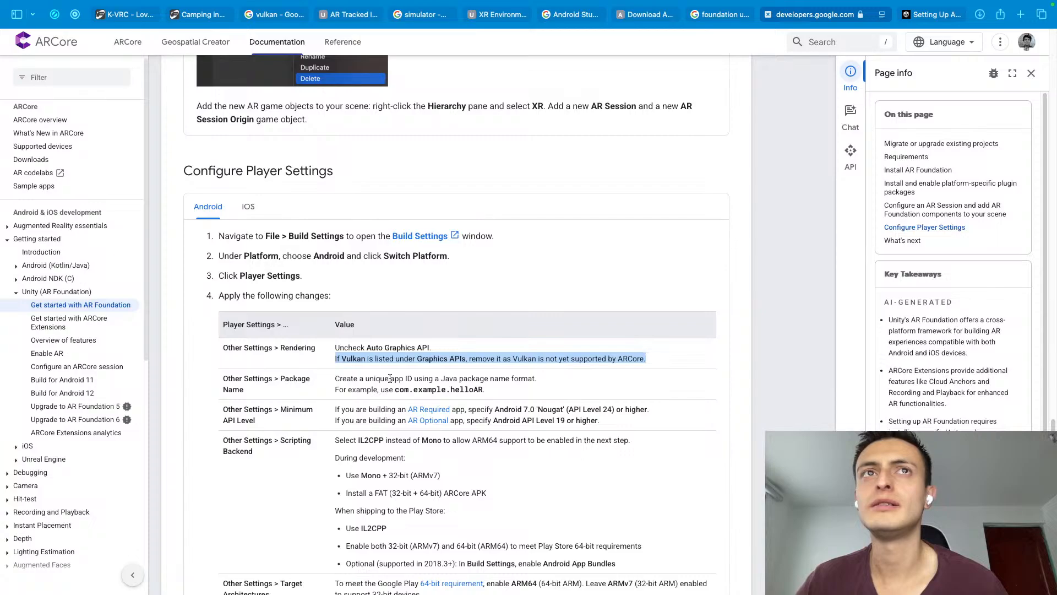
{"action": "left_click_drag", "start_coordinate": [339, 379], "coordinate": [551, 380]}
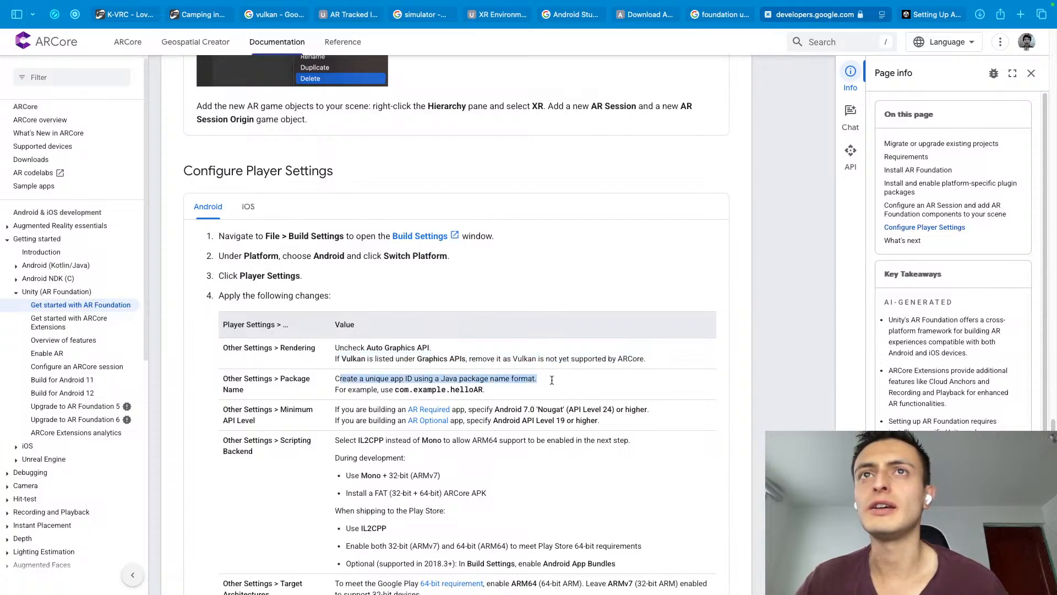
{"action": "left_click", "coordinate": [379, 389]}
{"action": "left_click_drag", "start_coordinate": [346, 418], "coordinate": [387, 409]}
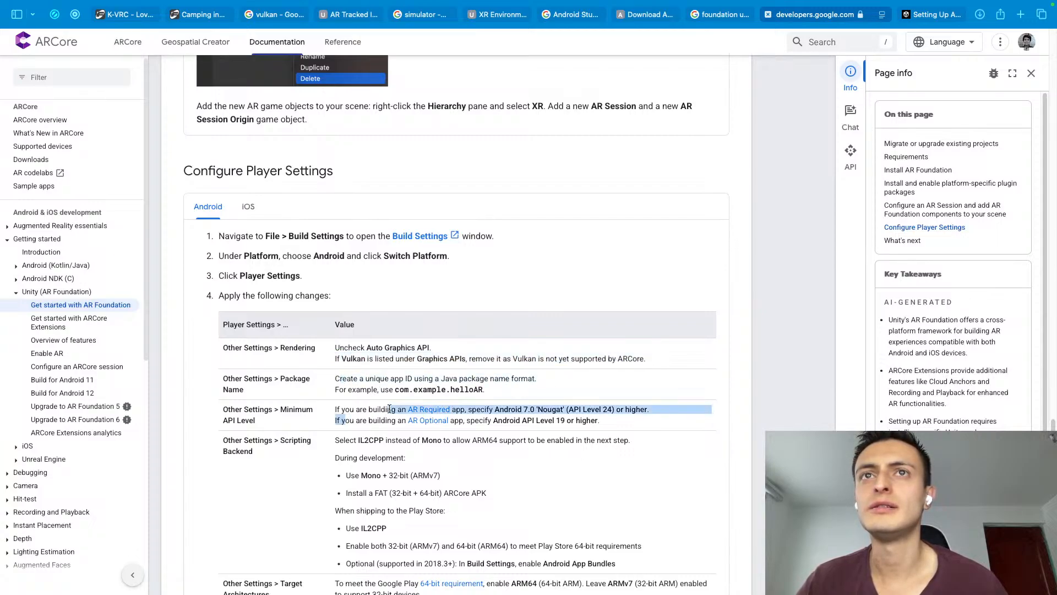
{"action": "left_click", "coordinate": [349, 409]}
{"action": "mouse_move", "coordinate": [515, 409]}
{"action": "left_mouse_down"}
{"action": "mouse_move", "coordinate": [641, 408]}
{"action": "mouse_move", "coordinate": [505, 408]}
{"action": "left_mouse_up"}
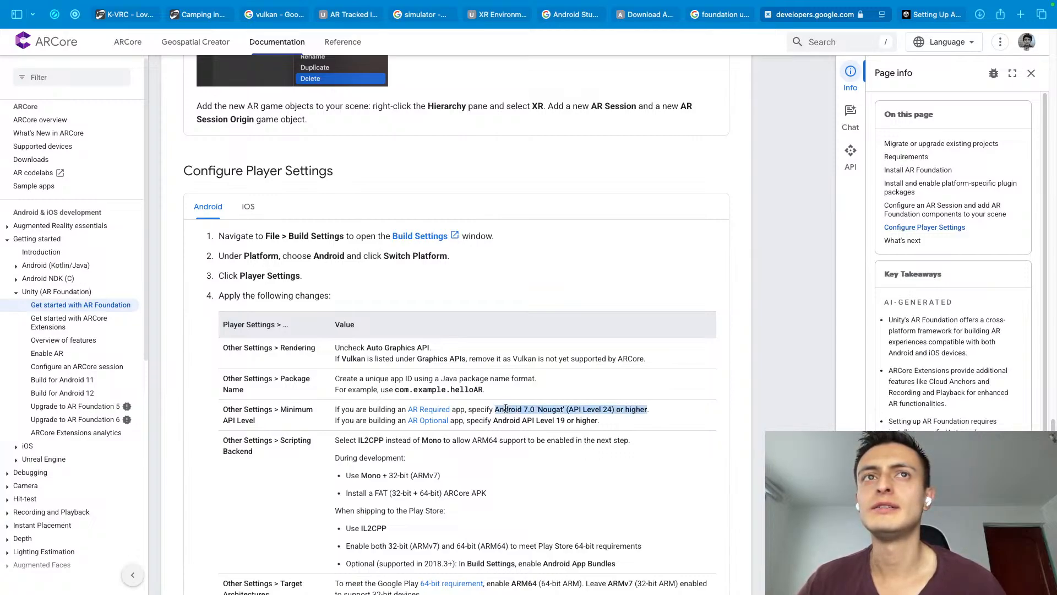
{"action": "left_click_drag", "start_coordinate": [573, 409], "coordinate": [638, 414]}
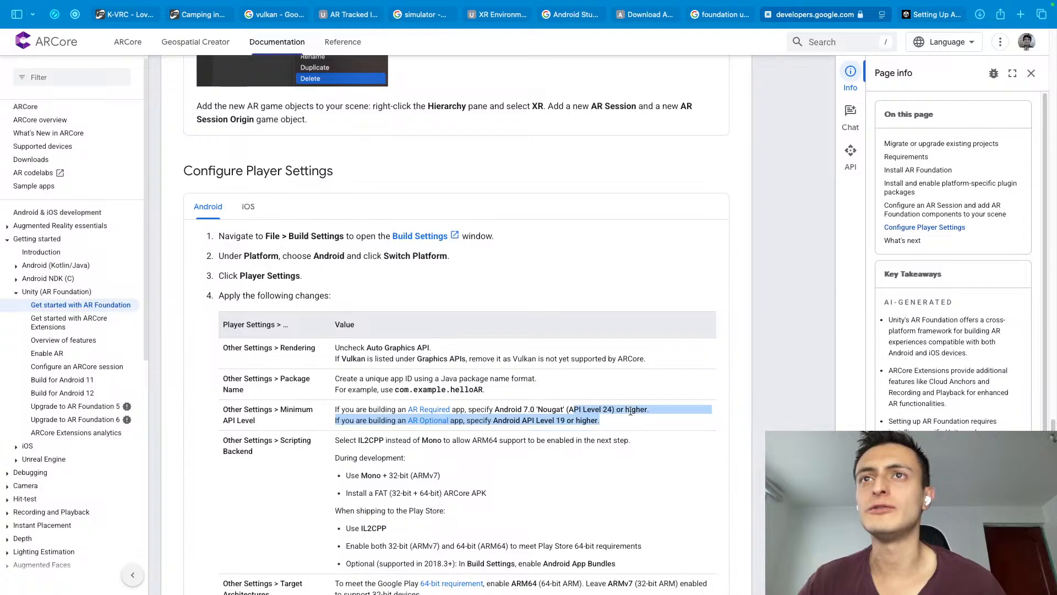
Step: Switch to Unity and check the package name and Minimum API Level in the Android identification settings
{"action": "key", "text": "ctrl+Left"}
{"action": "scroll", "coordinate": [389, 256], "scroll_direction": "down", "scroll_amount": 5}
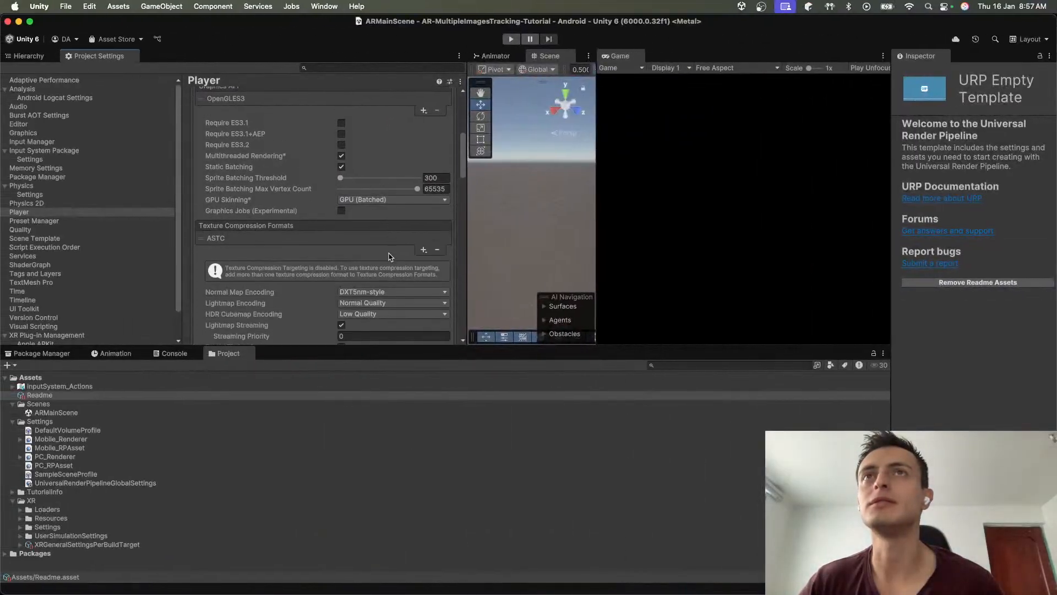
{"action": "scroll", "coordinate": [389, 256], "scroll_direction": "down", "scroll_amount": 4}
{"action": "scroll", "coordinate": [393, 248], "scroll_direction": "down", "scroll_amount": 9}
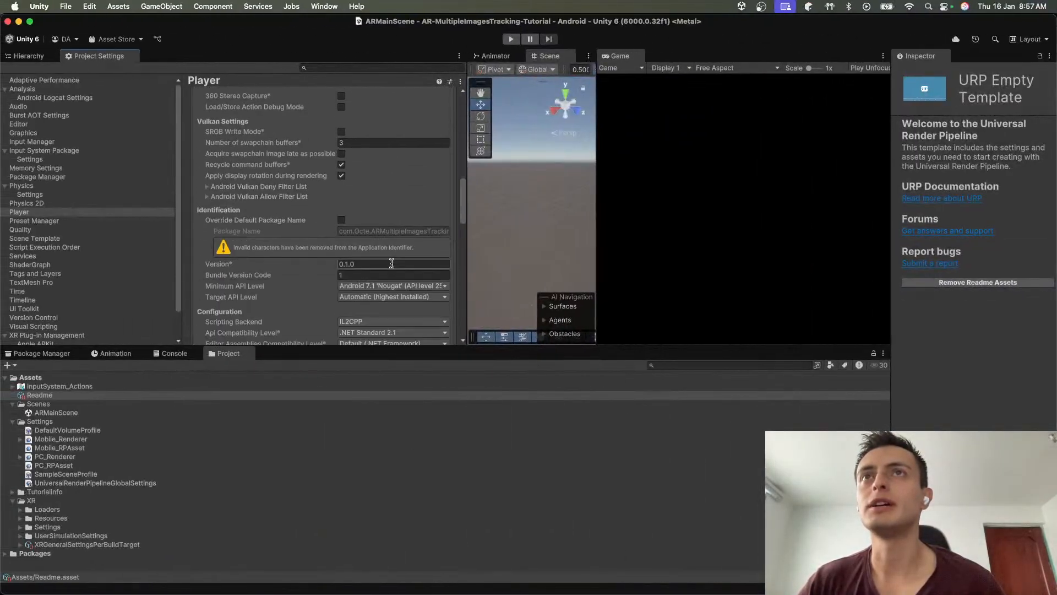
Step: Set the Minimum API Level to Android 7.0 'Nougat' (API level 24) in the Android Player settings
{"action": "left_click", "coordinate": [392, 286]}
{"action": "left_click", "coordinate": [394, 285]}
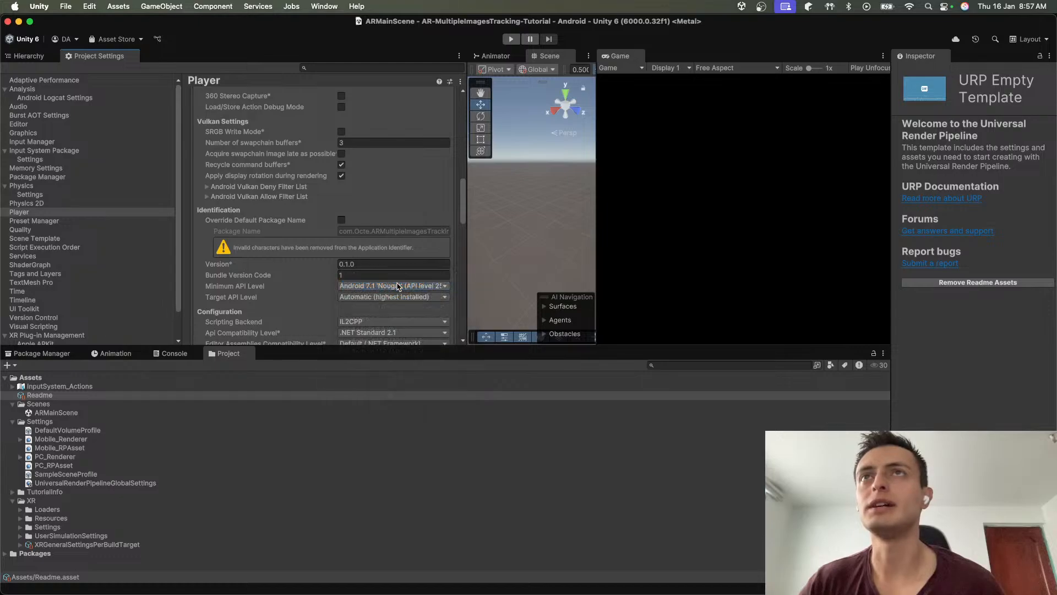
Step: Switch to the ARCore documentation in the browser and check the project's Scripting Backend against its IL2CPP requirement
{"action": "key", "text": "super+Tab"}
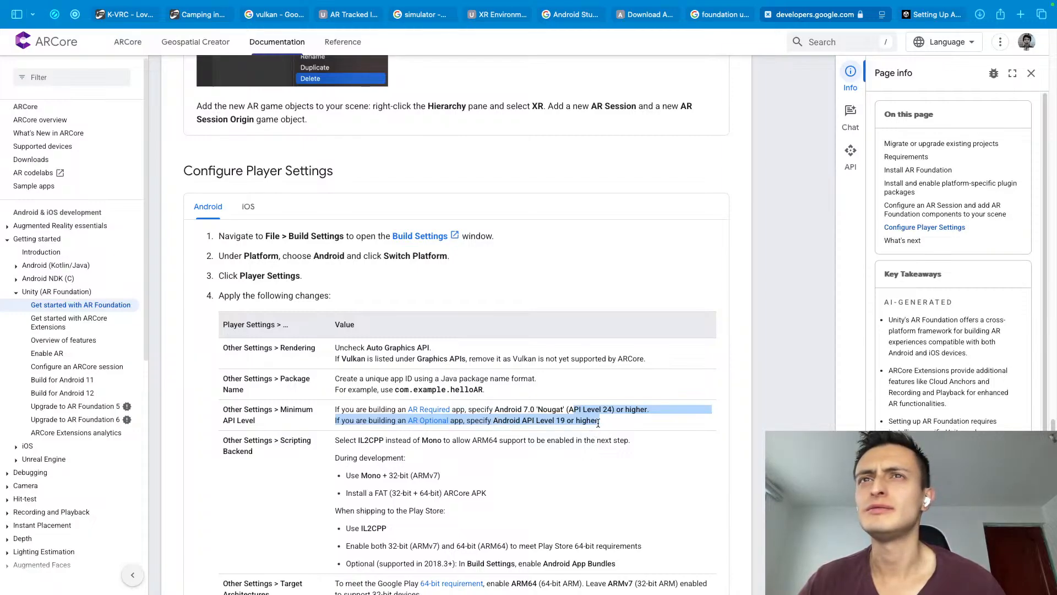
{"action": "scroll", "coordinate": [598, 423], "scroll_direction": "down", "scroll_amount": 2}
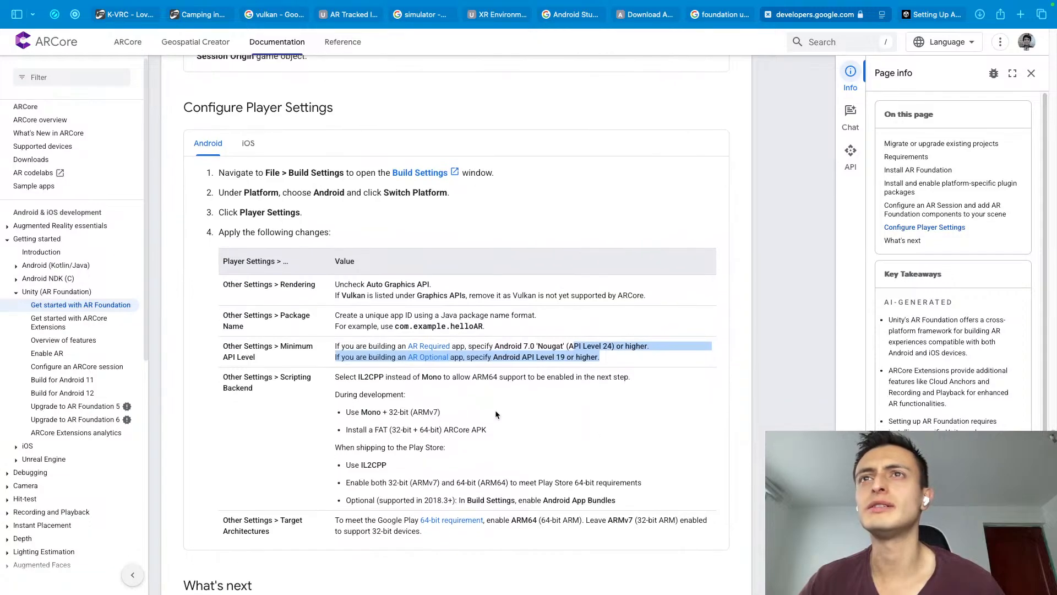
{"action": "left_click_drag", "start_coordinate": [344, 377], "coordinate": [388, 379]}
{"action": "left_click", "coordinate": [380, 378]}
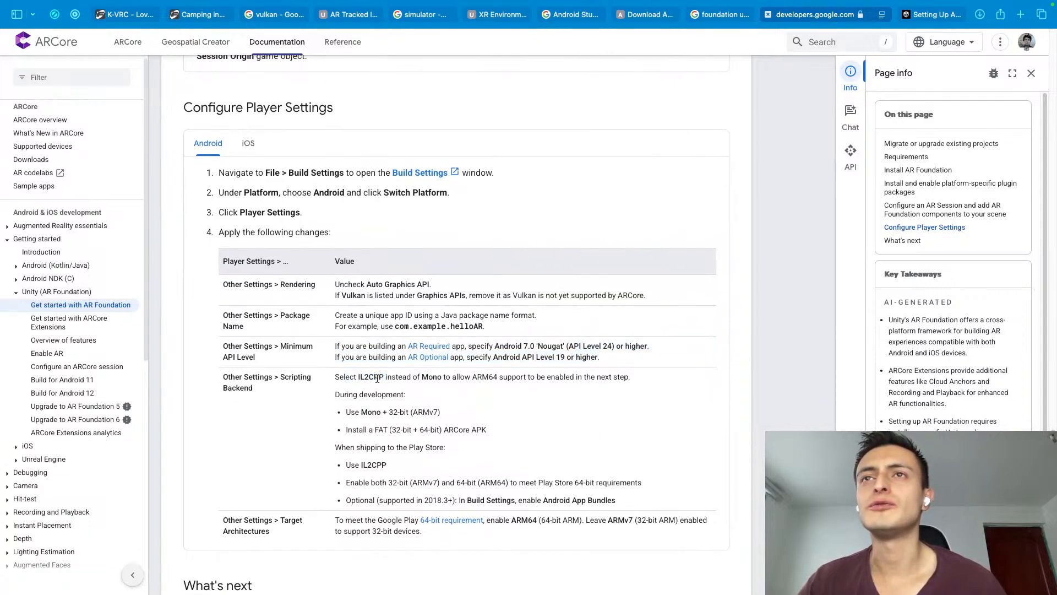
{"action": "double_click", "coordinate": [377, 378]}
{"action": "key", "text": "ctrl+Left"}
{"action": "scroll", "coordinate": [394, 262], "scroll_direction": "down", "scroll_amount": 3}
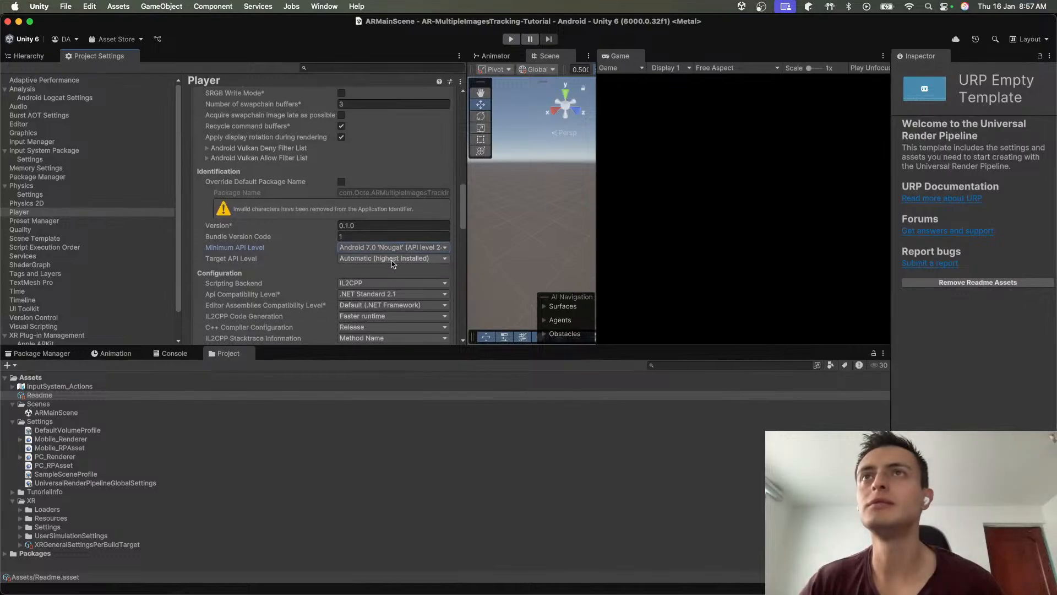
{"action": "left_click", "coordinate": [388, 283]}
{"action": "key", "text": "ctrl+Right"}
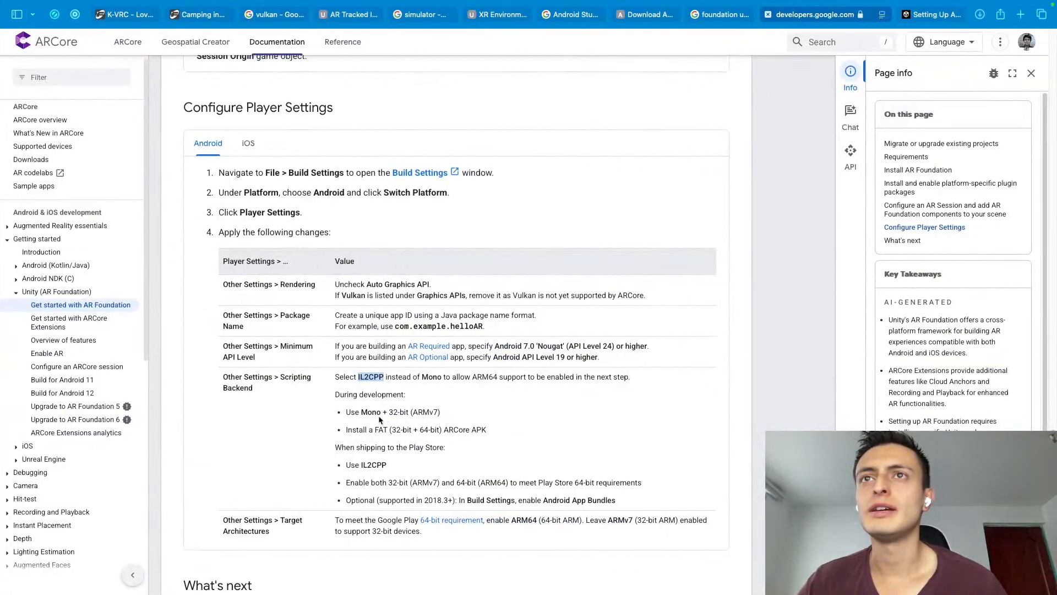
Step: Read the development and Play Store instructions for the scripting backend and the ARMv7 and ARM64 architectures in the ARCore documentation
{"action": "left_click_drag", "start_coordinate": [355, 413], "coordinate": [442, 415]}
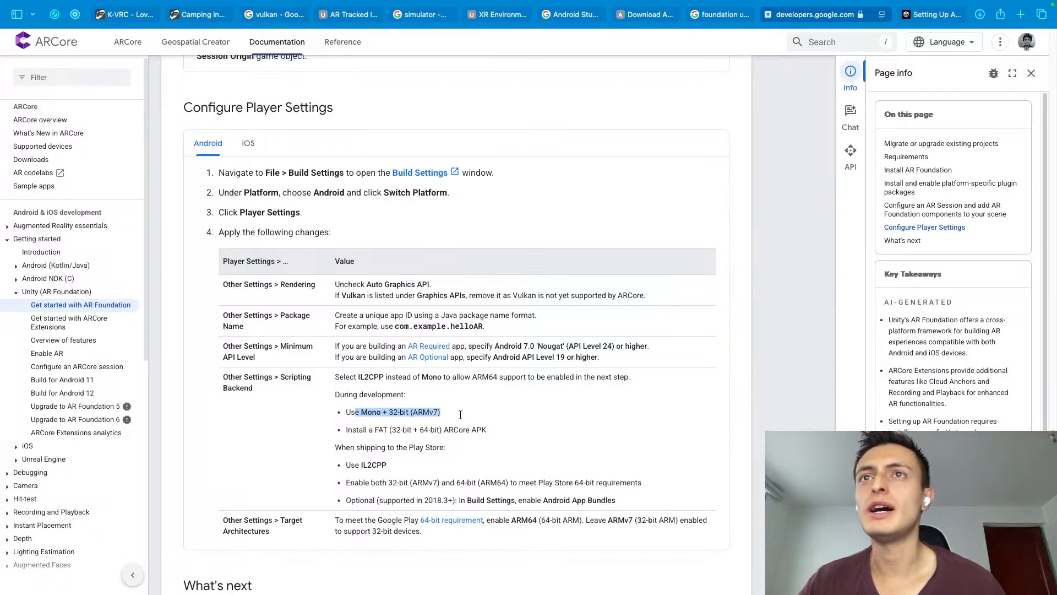
{"action": "triple_click", "coordinate": [448, 410]}
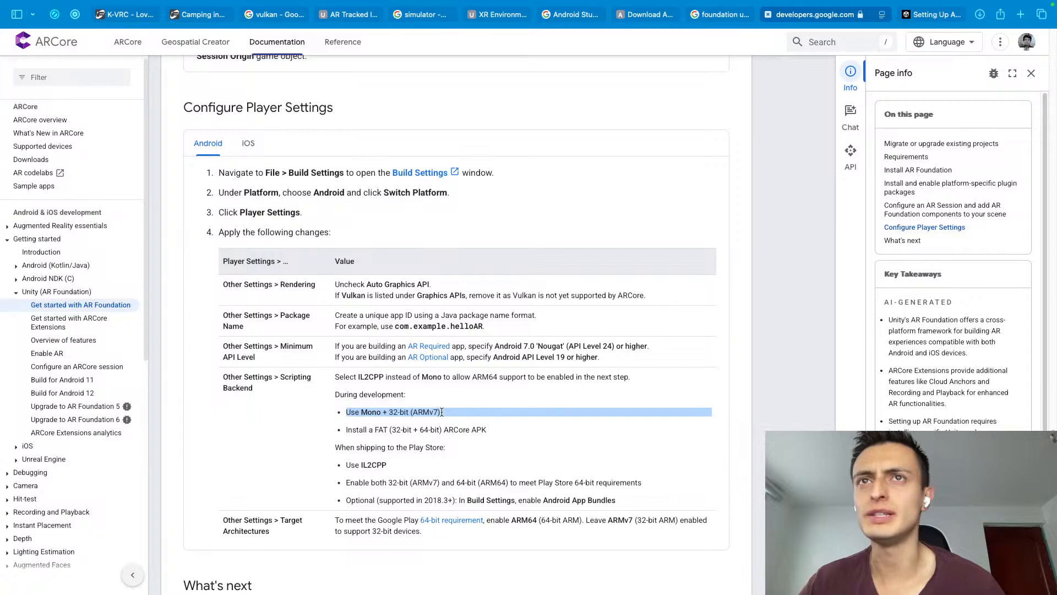
{"action": "left_click_drag", "start_coordinate": [341, 430], "coordinate": [494, 427]}
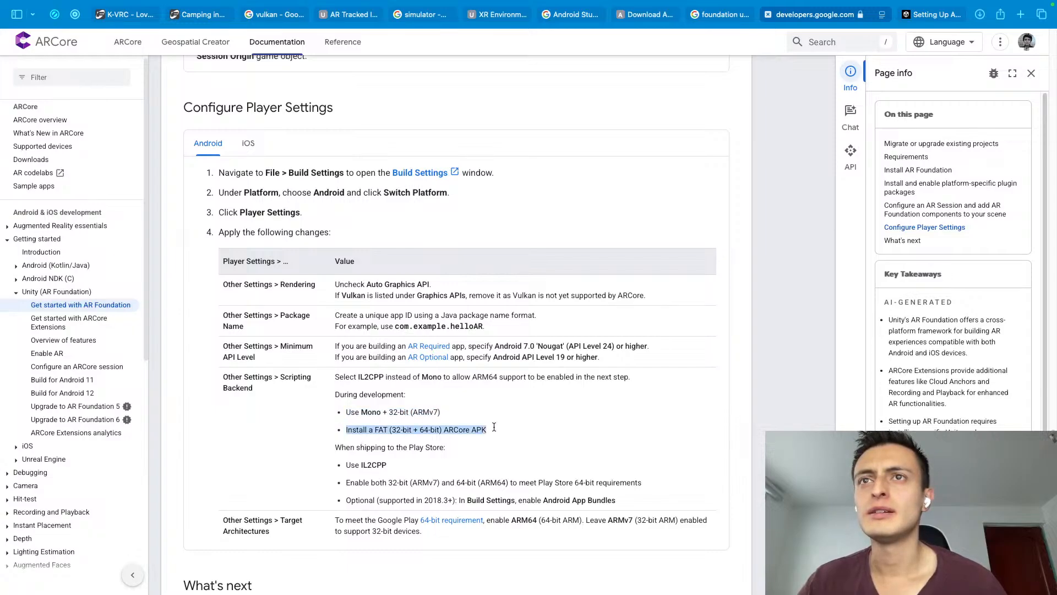
{"action": "left_click_drag", "start_coordinate": [356, 447], "coordinate": [450, 444]}
{"action": "double_click", "coordinate": [354, 465]}
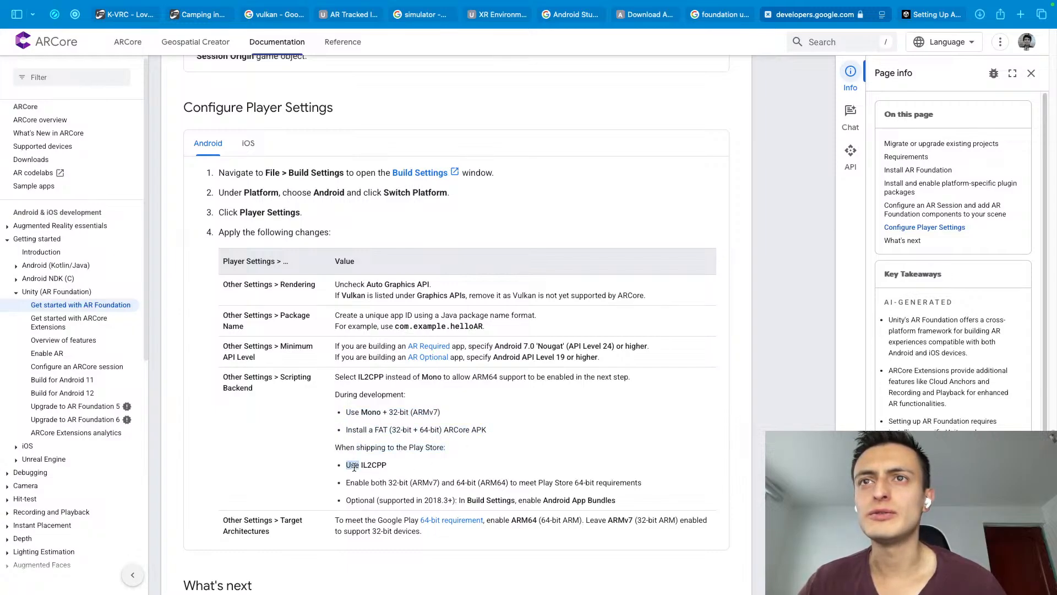
{"action": "double_click", "coordinate": [366, 465]}
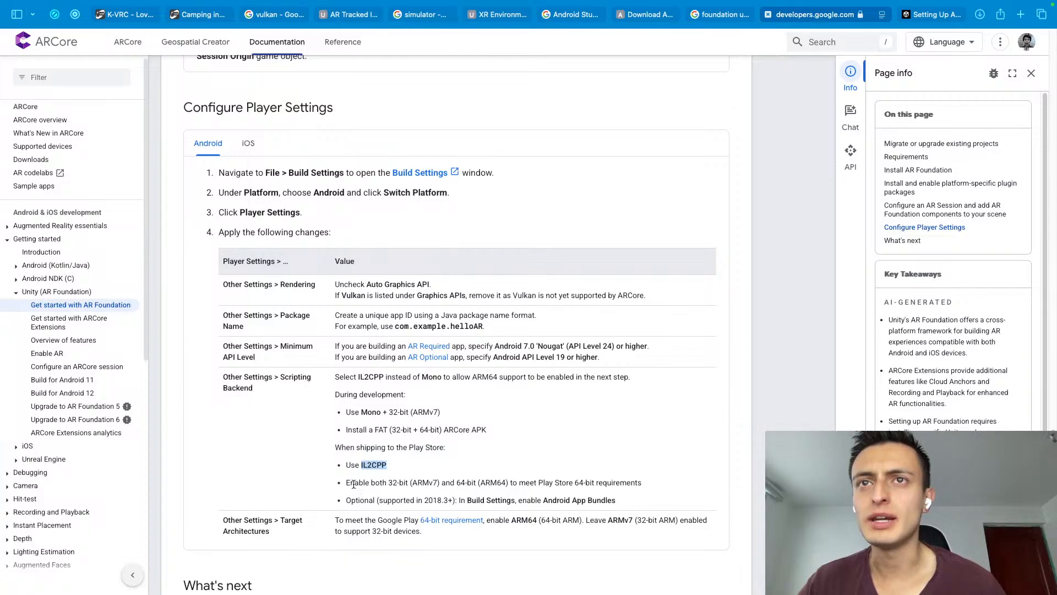
{"action": "double_click", "coordinate": [358, 483]}
{"action": "left_click_drag", "start_coordinate": [359, 483], "coordinate": [449, 482]}
{"action": "left_click", "coordinate": [419, 483]}
{"action": "double_click", "coordinate": [500, 485]}
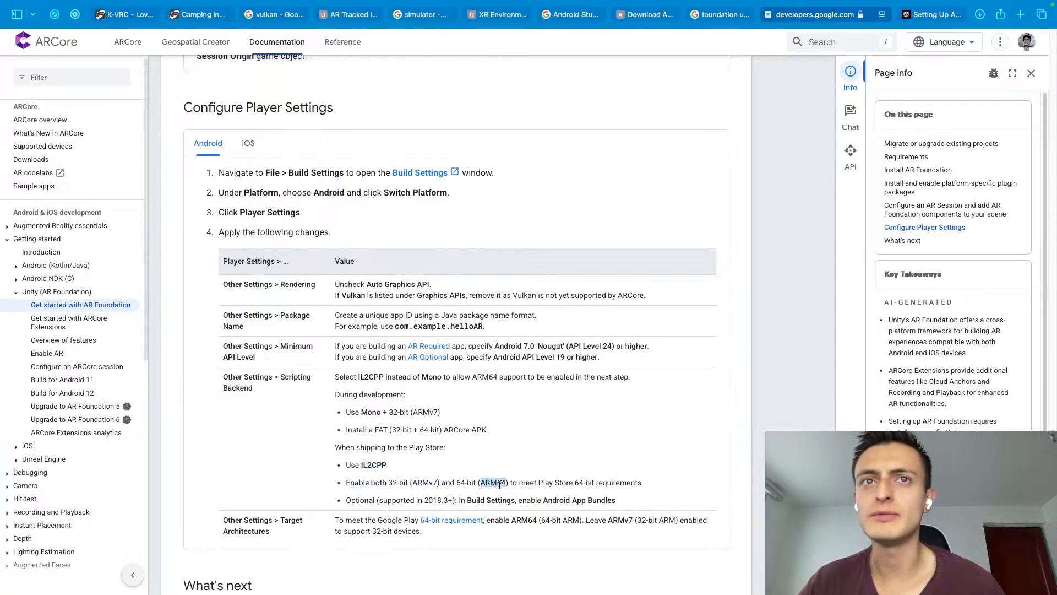
Step: Switch back to Unity and enable the ARMv7 target architecture in the Android Player configuration
{"action": "key", "text": "super+Tab"}
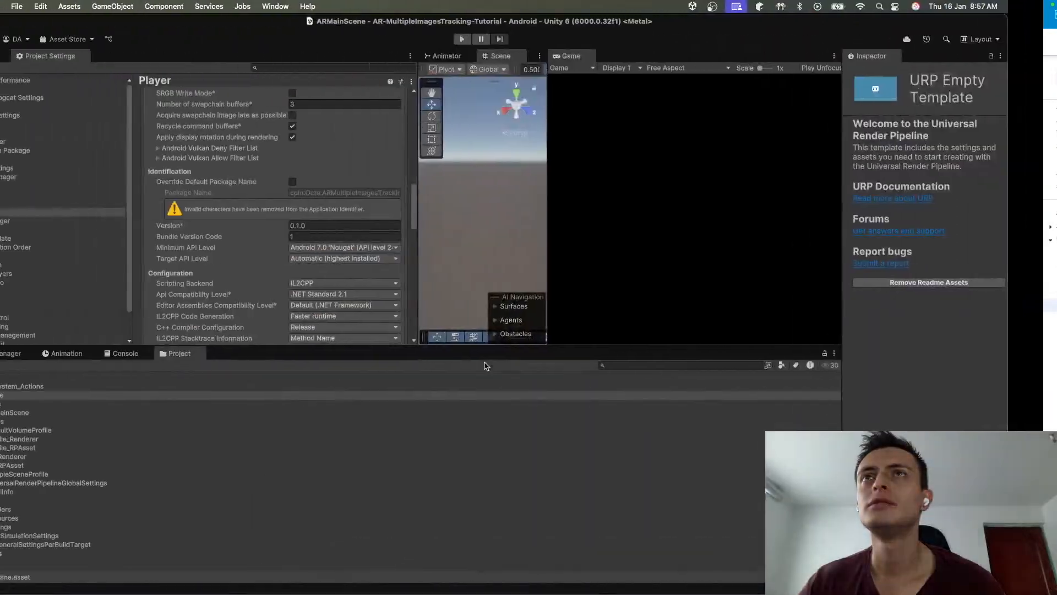
{"action": "scroll", "coordinate": [389, 251], "scroll_direction": "down", "scroll_amount": 5}
{"action": "scroll", "coordinate": [389, 250], "scroll_direction": "down", "scroll_amount": 2}
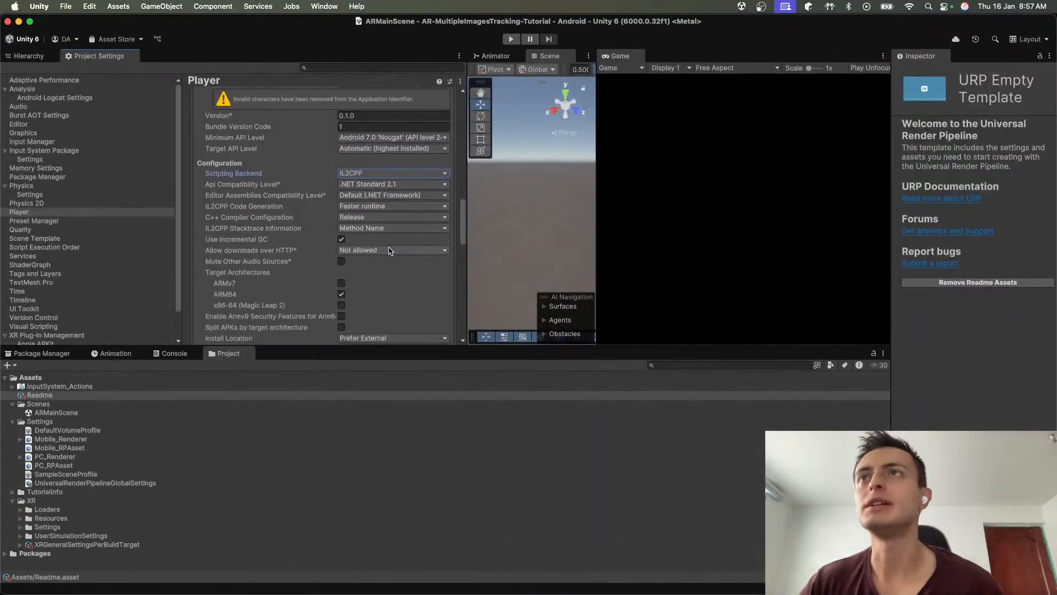
{"action": "left_click", "coordinate": [341, 274]}
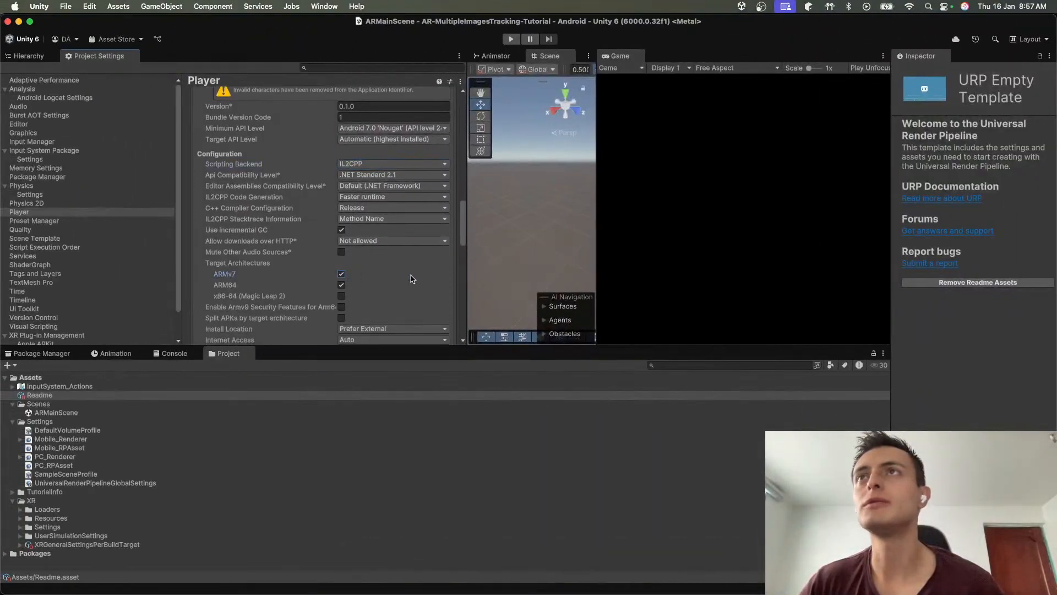
Step: Return to the ARCore documentation and review the remaining Player Settings instructions, including the Target Architectures row
{"action": "key", "text": "super+Tab"}
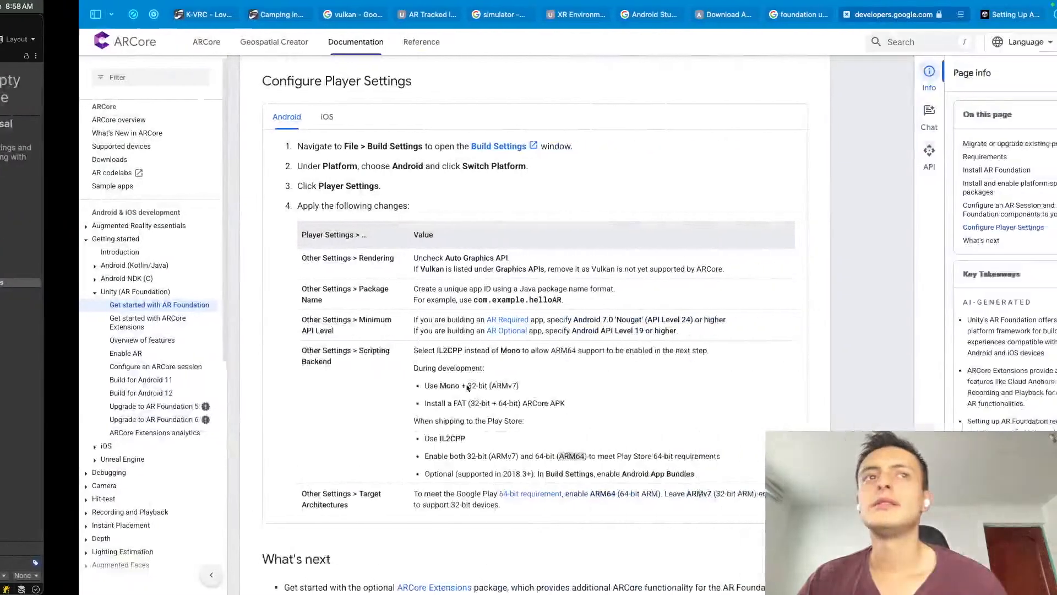
{"action": "scroll", "coordinate": [364, 429], "scroll_direction": "down", "scroll_amount": 1}
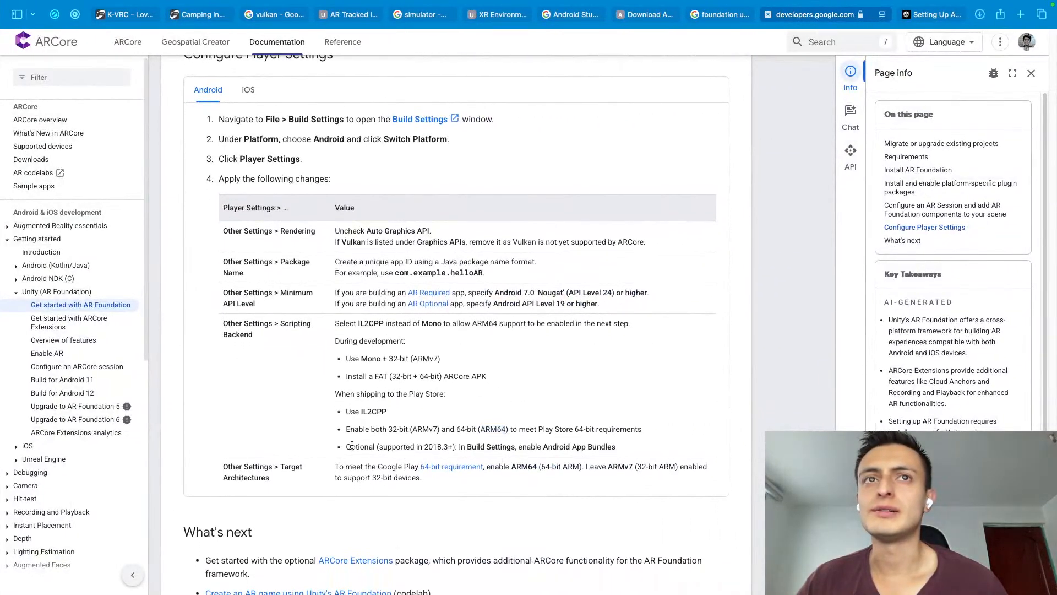
{"action": "left_click_drag", "start_coordinate": [351, 445], "coordinate": [355, 378]}
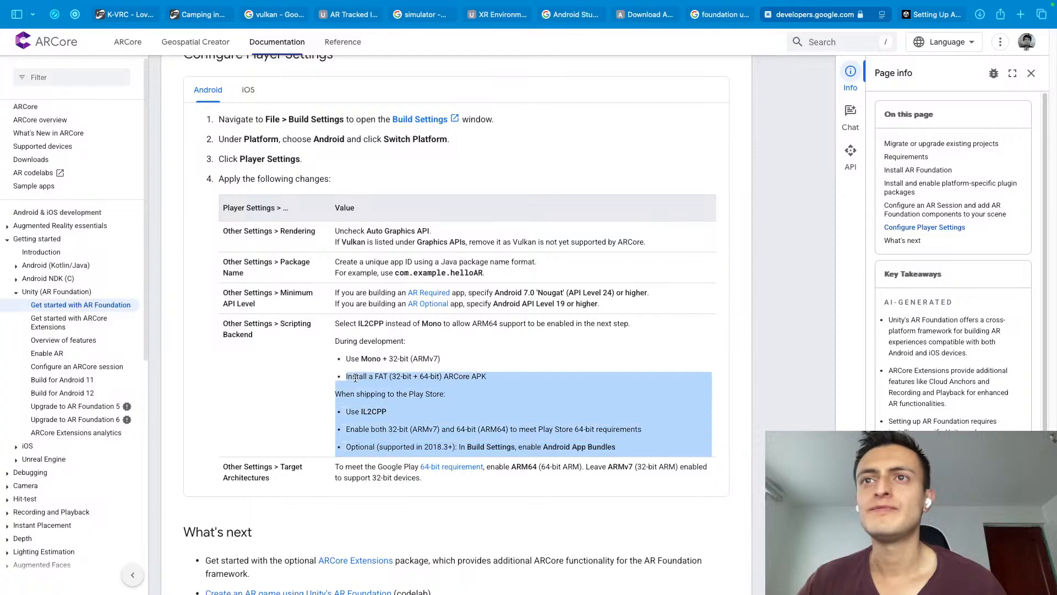
{"action": "left_click", "coordinate": [367, 467]}
{"action": "scroll", "coordinate": [366, 471], "scroll_direction": "down", "scroll_amount": 1}
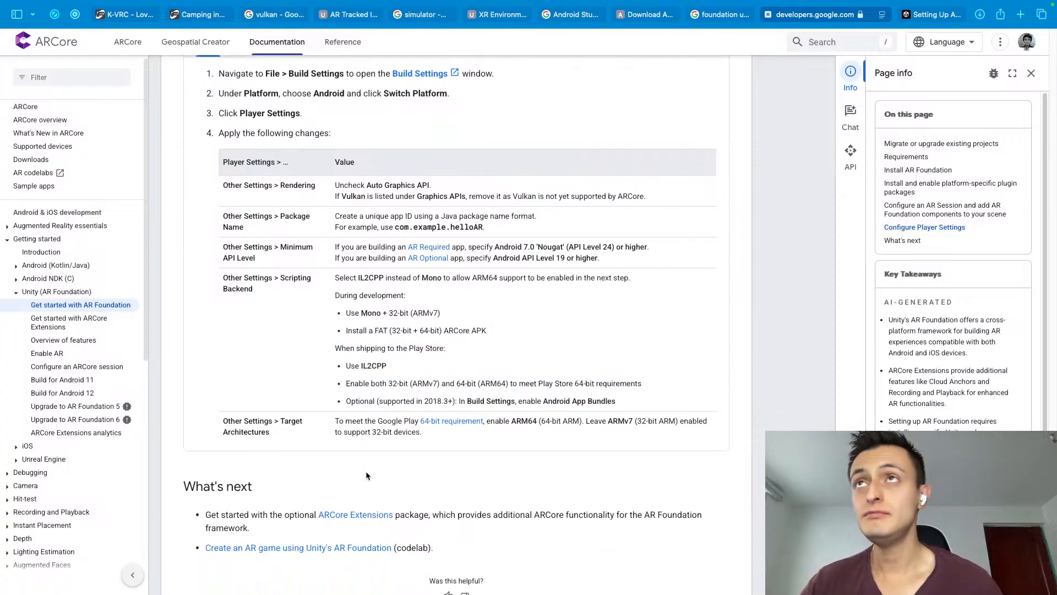
Step: Return to Unity's scene hierarchy and run the Android build, accepting Both as active input handling and retrying the device detection
{"action": "key", "text": "ctrl+Left"}
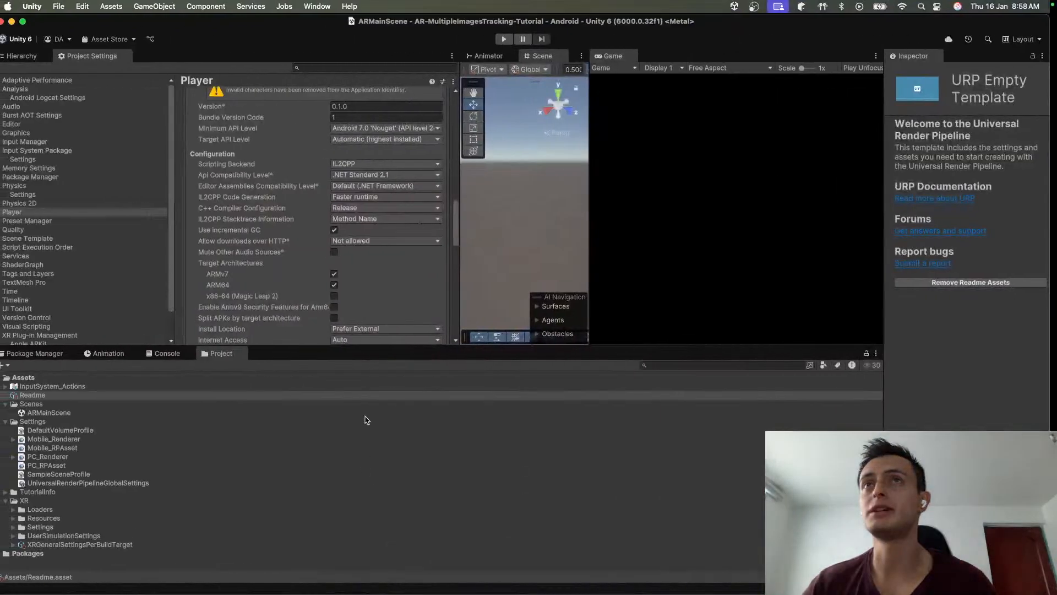
{"action": "left_click", "coordinate": [50, 213]}
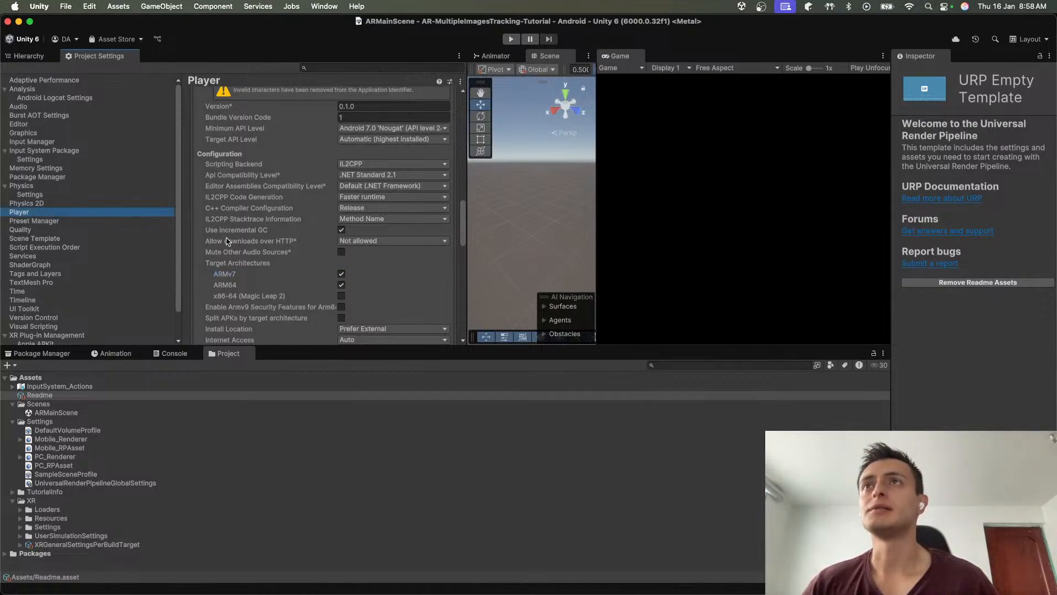
{"action": "left_click", "coordinate": [27, 55]}
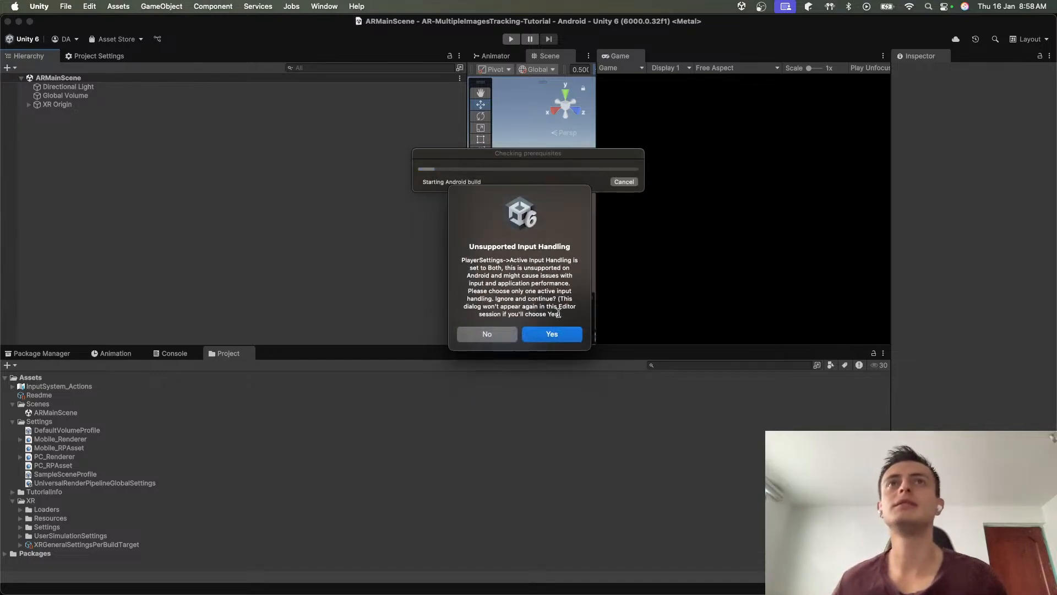
{"action": "left_click", "coordinate": [554, 335]}
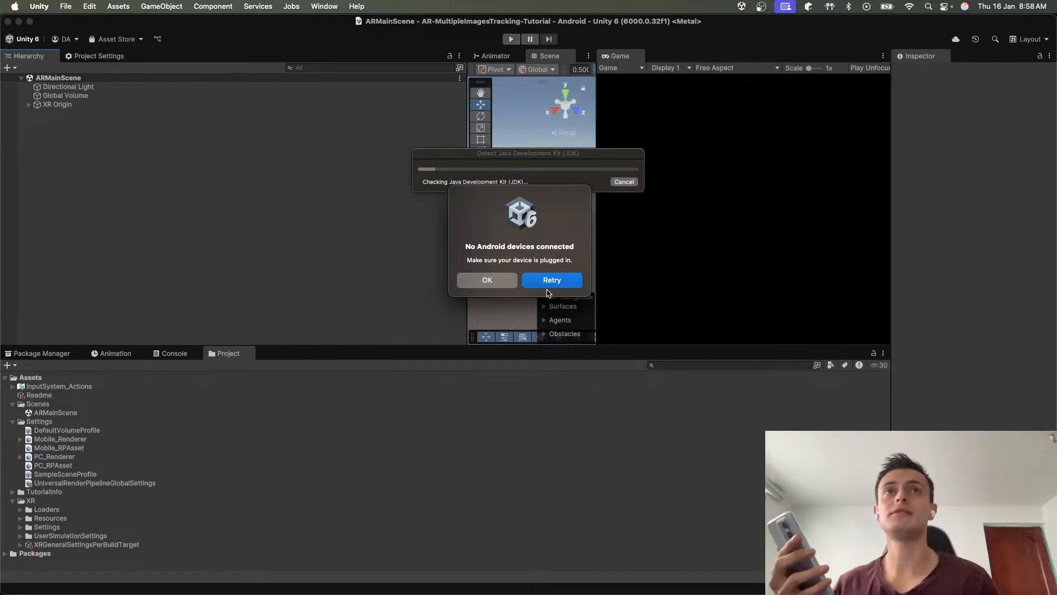
{"action": "left_click", "coordinate": [552, 281]}
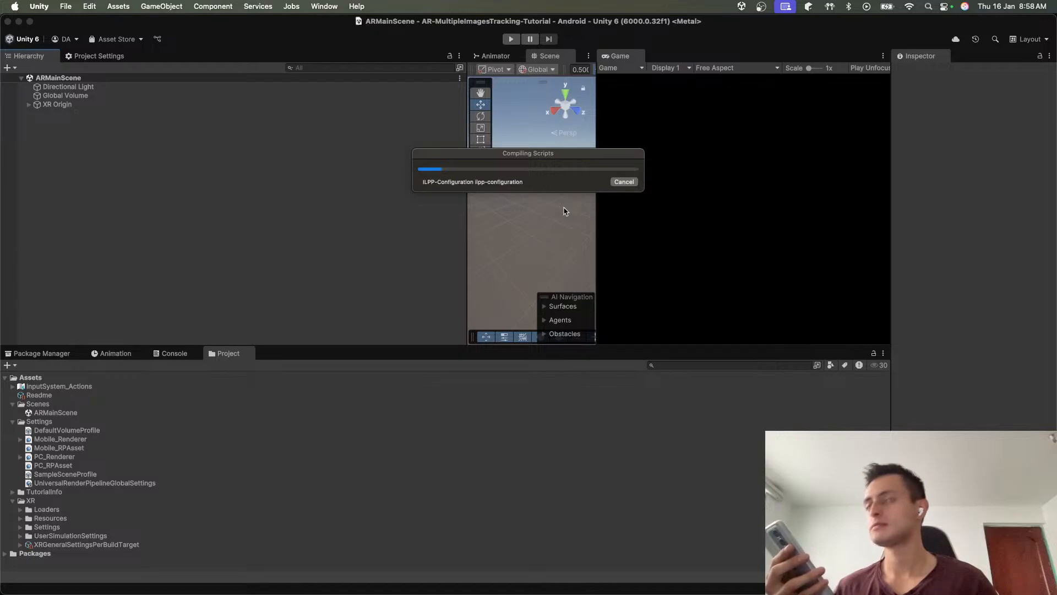
Step: Switch to the browser and close the Android Studio download page and the Android Studio search tab
{"action": "key", "text": "ctrl+Right"}
{"action": "scroll", "coordinate": [561, 388], "scroll_direction": "down", "scroll_amount": 5}
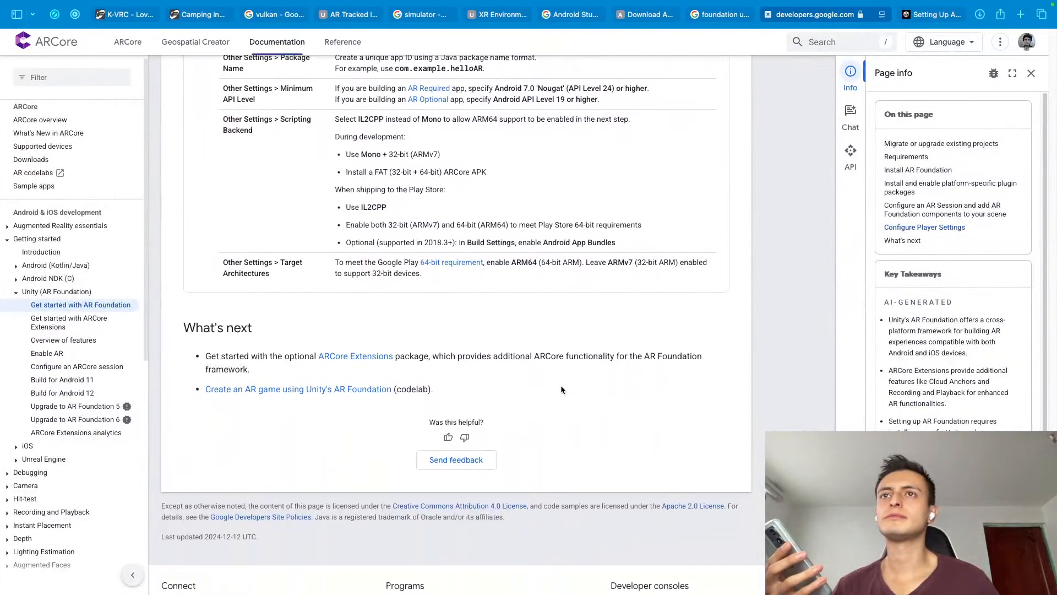
{"action": "scroll", "coordinate": [560, 384], "scroll_direction": "up", "scroll_amount": 12}
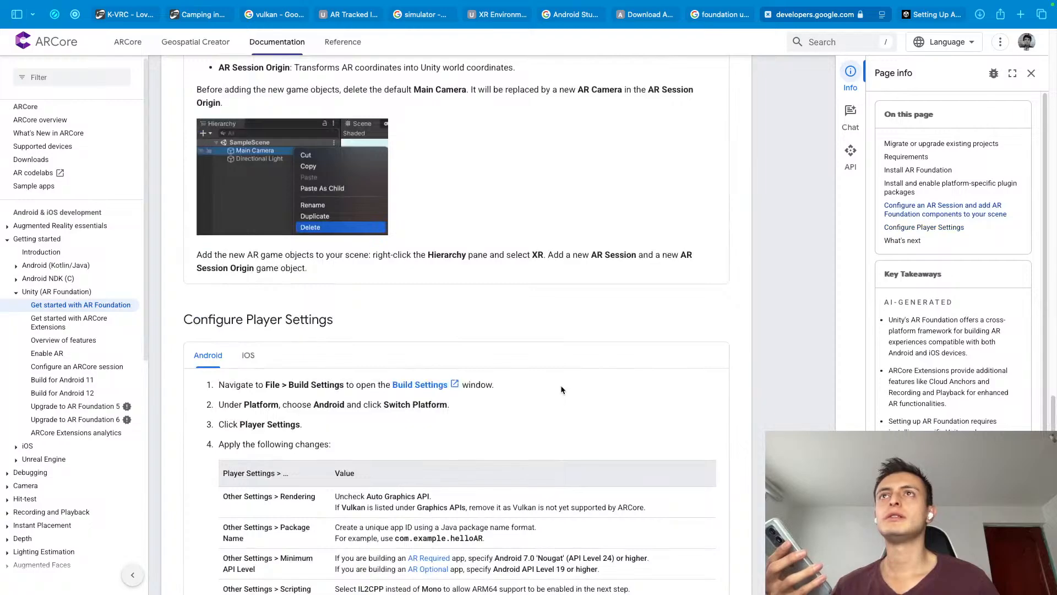
{"action": "left_click", "coordinate": [721, 14]}
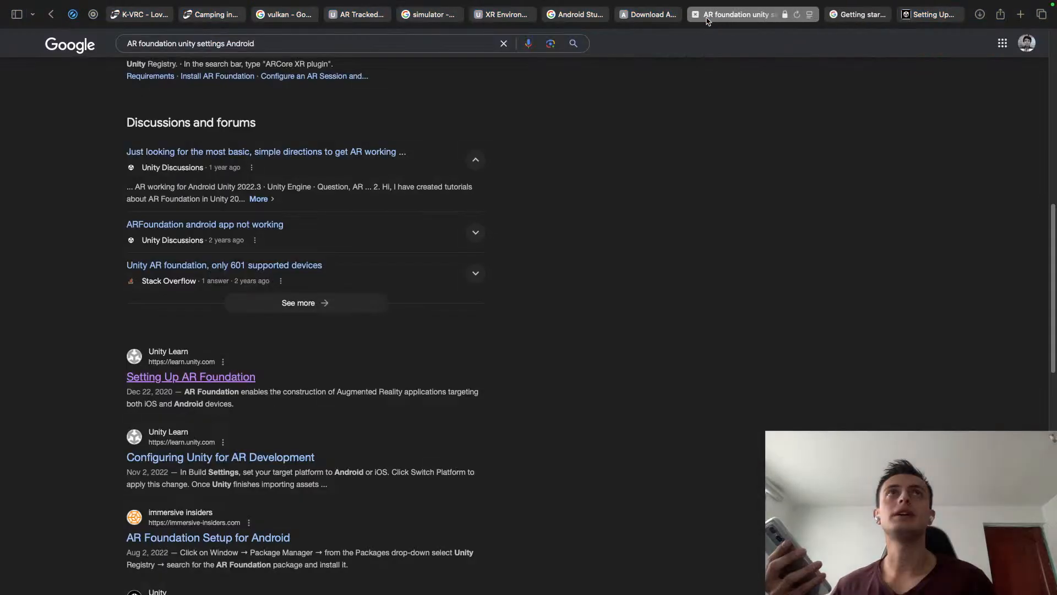
{"action": "left_click", "coordinate": [651, 16]}
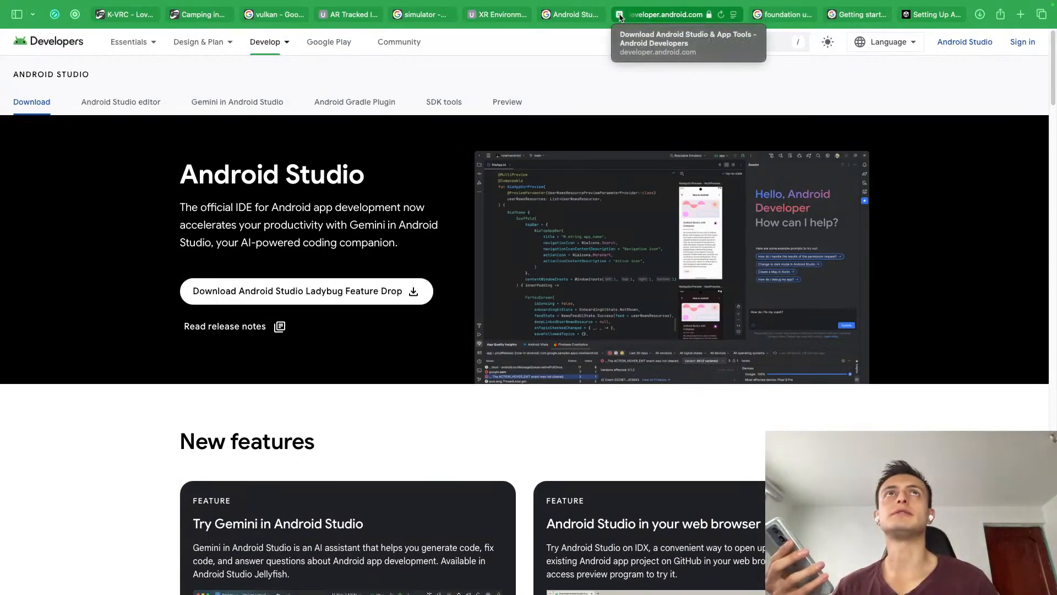
{"action": "left_click", "coordinate": [619, 14]}
{"action": "left_click", "coordinate": [600, 14]}
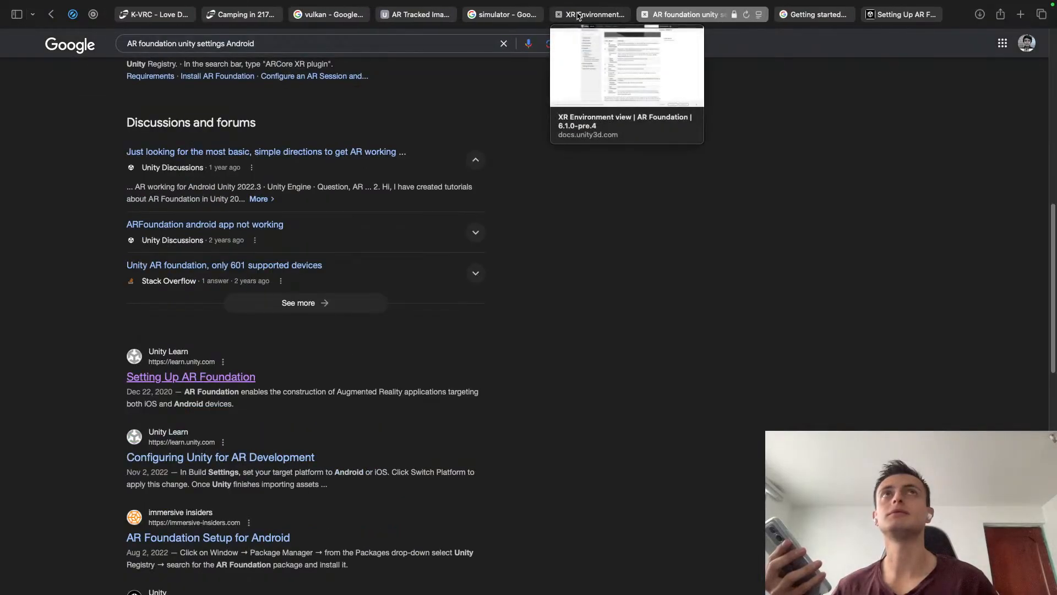
Step: Open the Install AR Foundation page under the Unity manual's Project Setup and examine the required packages and provider project settings
{"action": "left_click", "coordinate": [601, 16]}
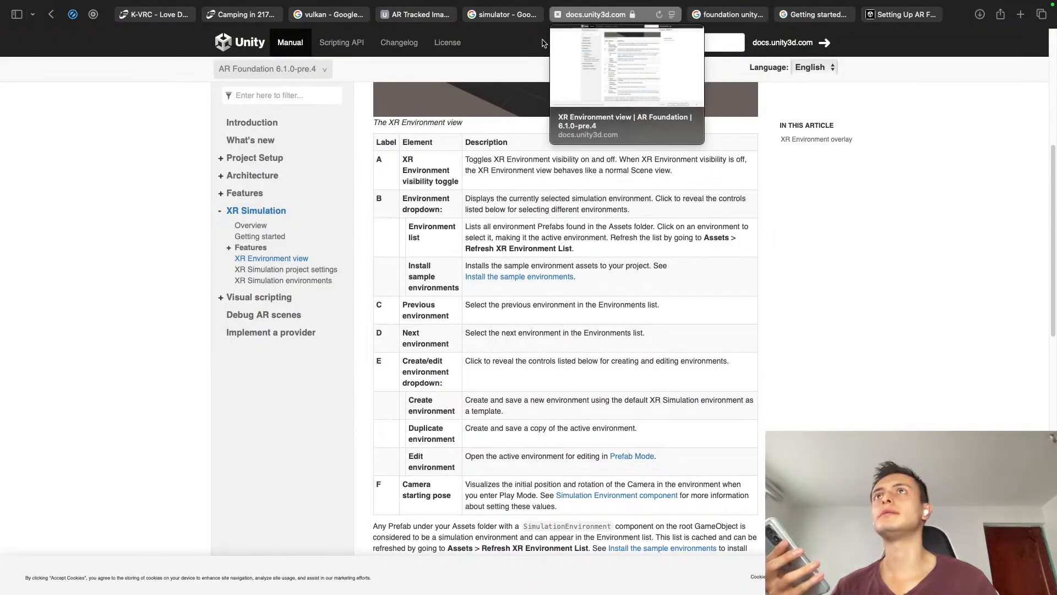
{"action": "left_click", "coordinate": [261, 159]}
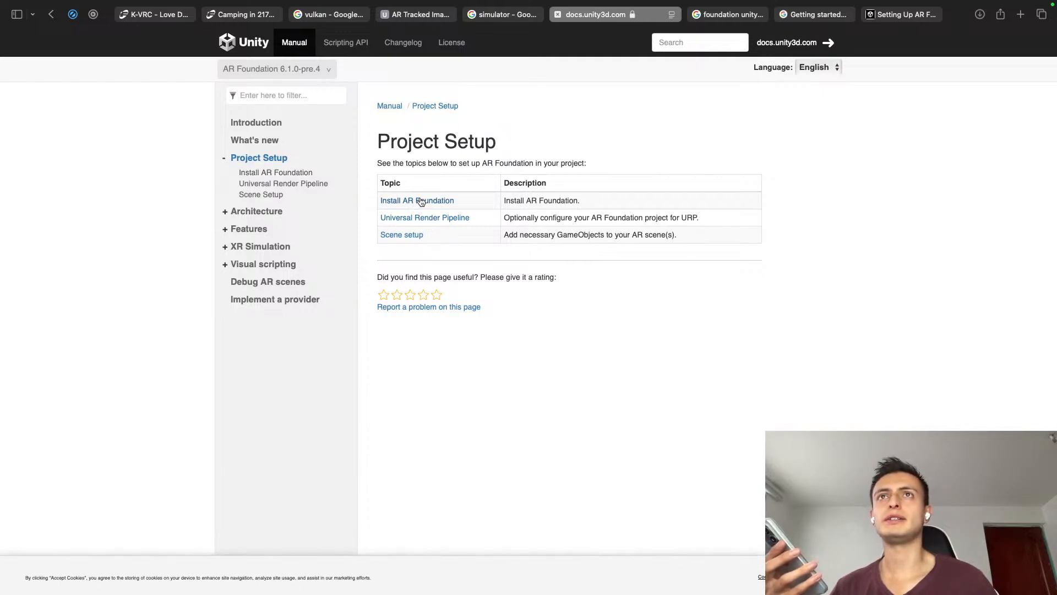
{"action": "left_click", "coordinate": [421, 202]}
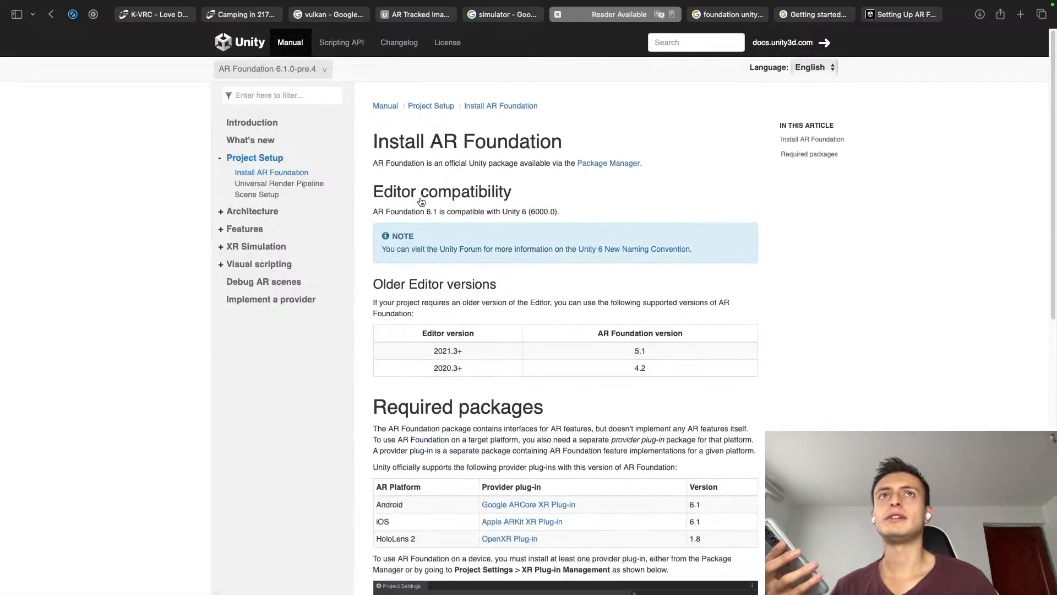
{"action": "scroll", "coordinate": [506, 407], "scroll_direction": "down", "scroll_amount": 3}
{"action": "scroll", "coordinate": [506, 406], "scroll_direction": "down", "scroll_amount": 5}
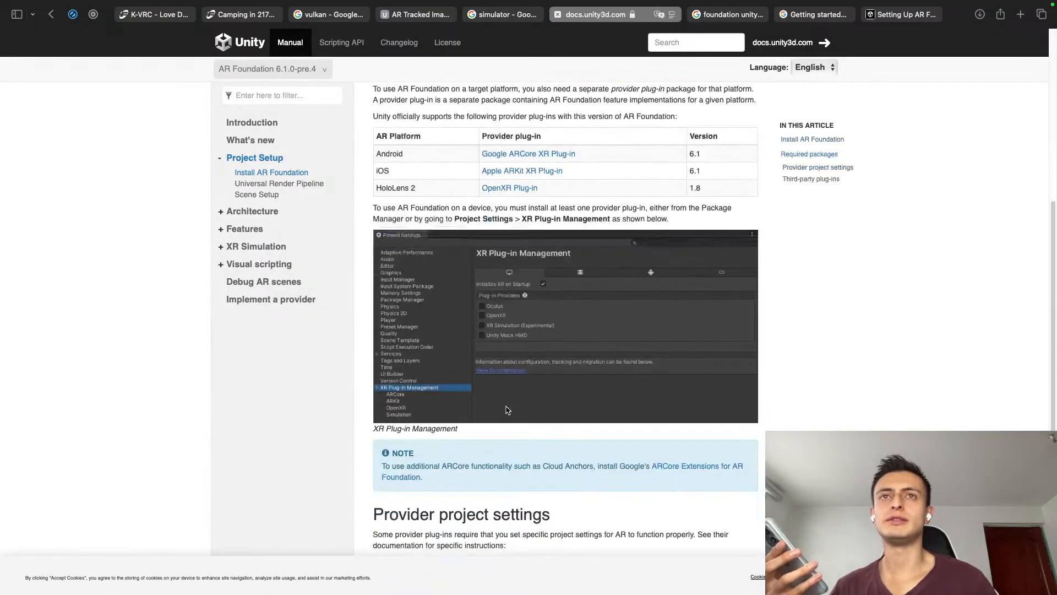
{"action": "scroll", "coordinate": [507, 409], "scroll_direction": "down", "scroll_amount": 1}
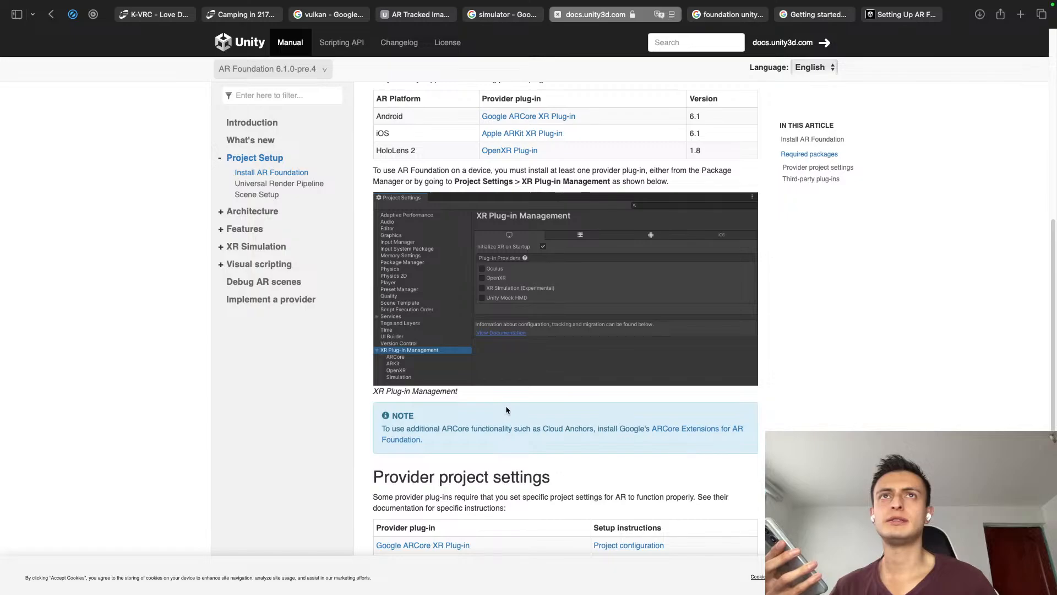
{"action": "scroll", "coordinate": [506, 411], "scroll_direction": "down", "scroll_amount": 1}
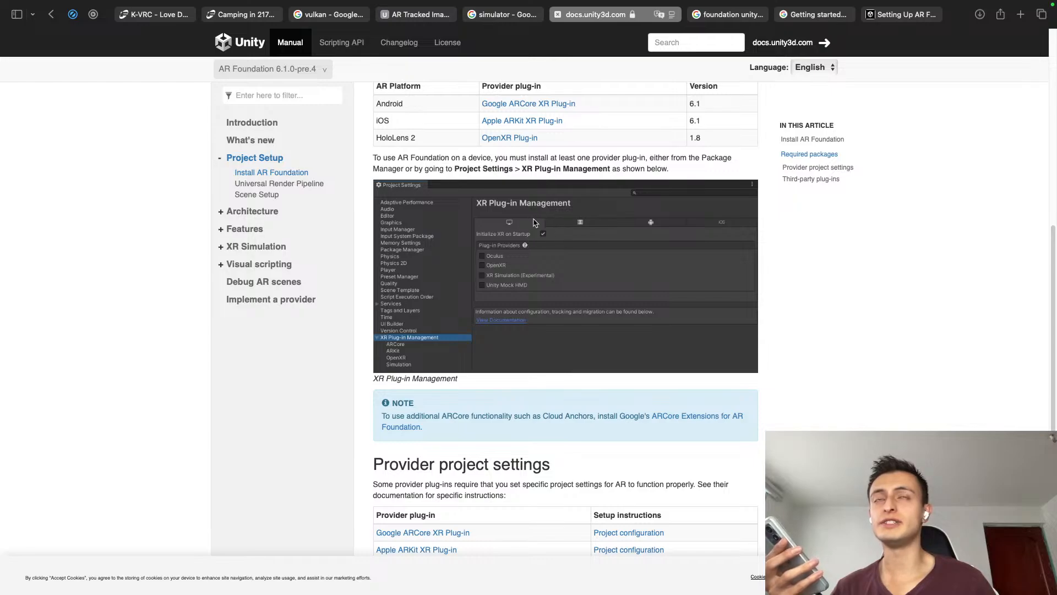
Step: Open the Google ARCore XR Plug-in's Project configuration instructions in a new browser tab and switch to it
{"action": "scroll", "coordinate": [534, 264], "scroll_direction": "down", "scroll_amount": 5}
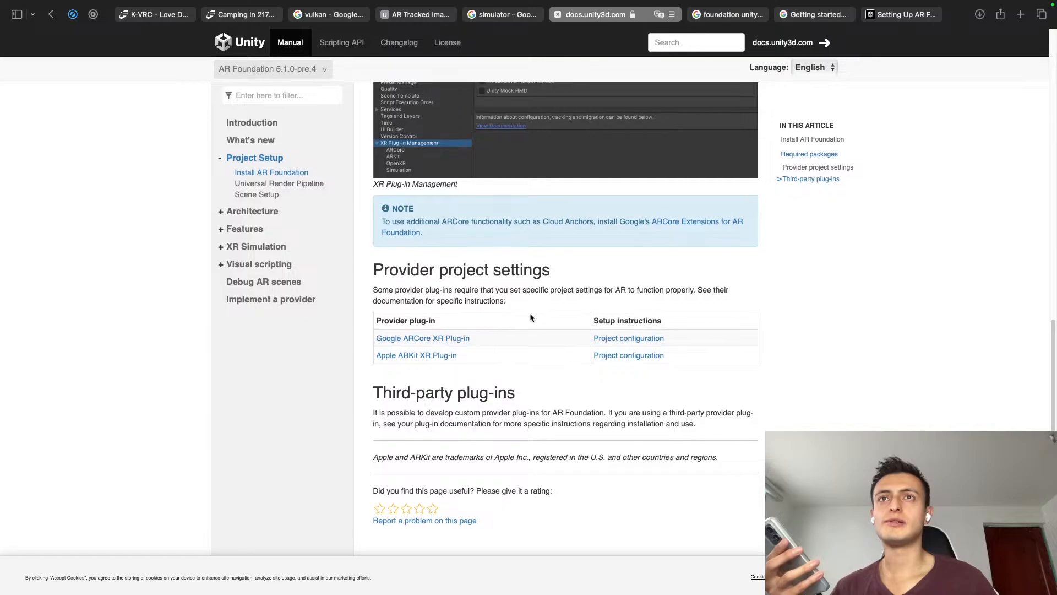
{"action": "right_click", "coordinate": [629, 345]}
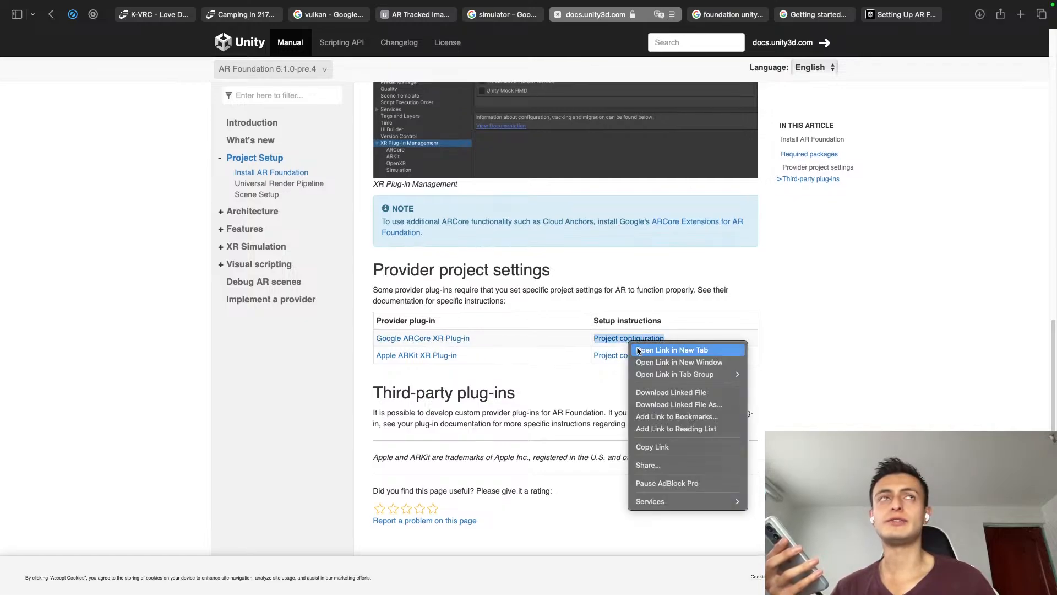
{"action": "left_click", "coordinate": [641, 349]}
{"action": "left_click", "coordinate": [690, 23]}
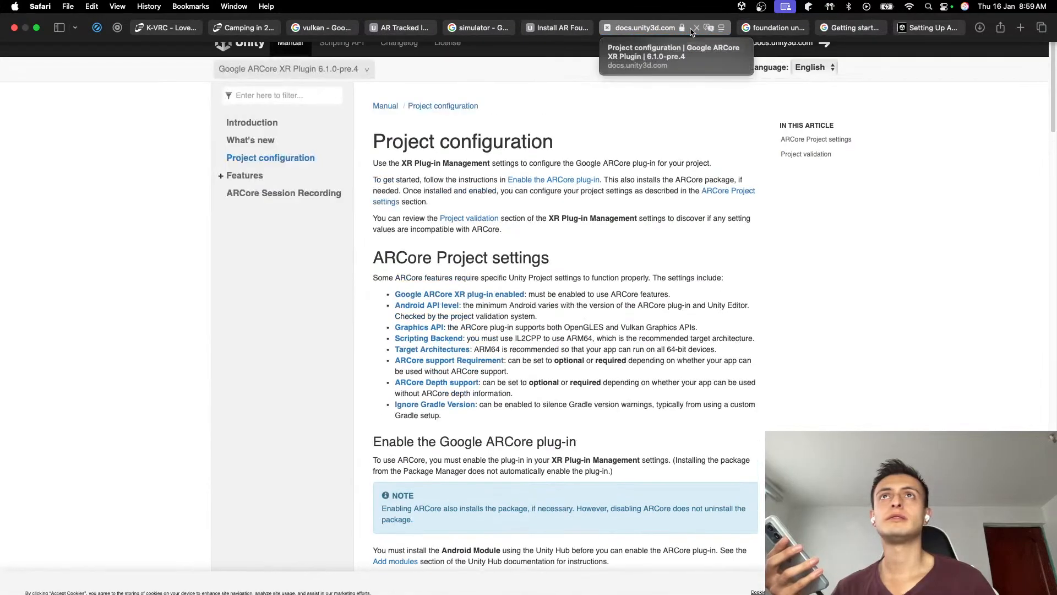
Step: Review the ARCore Project settings list from the plug-in, Android API level and Graphics API entries through Scripting Backend and Target Architectures
{"action": "scroll", "coordinate": [583, 347], "scroll_direction": "down", "scroll_amount": 4}
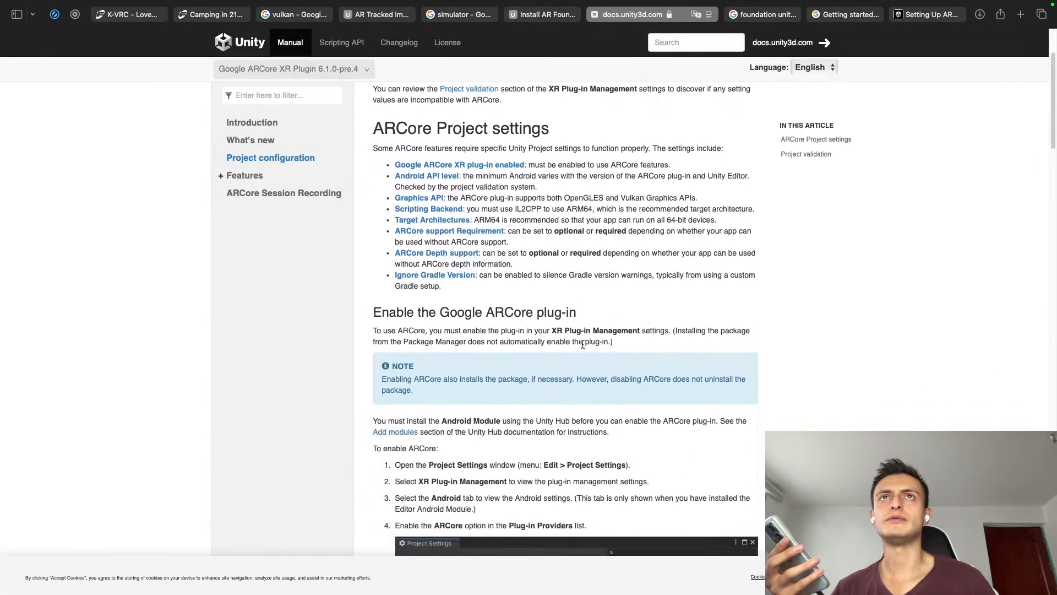
{"action": "triple_click", "coordinate": [557, 157]}
{"action": "triple_click", "coordinate": [542, 168]}
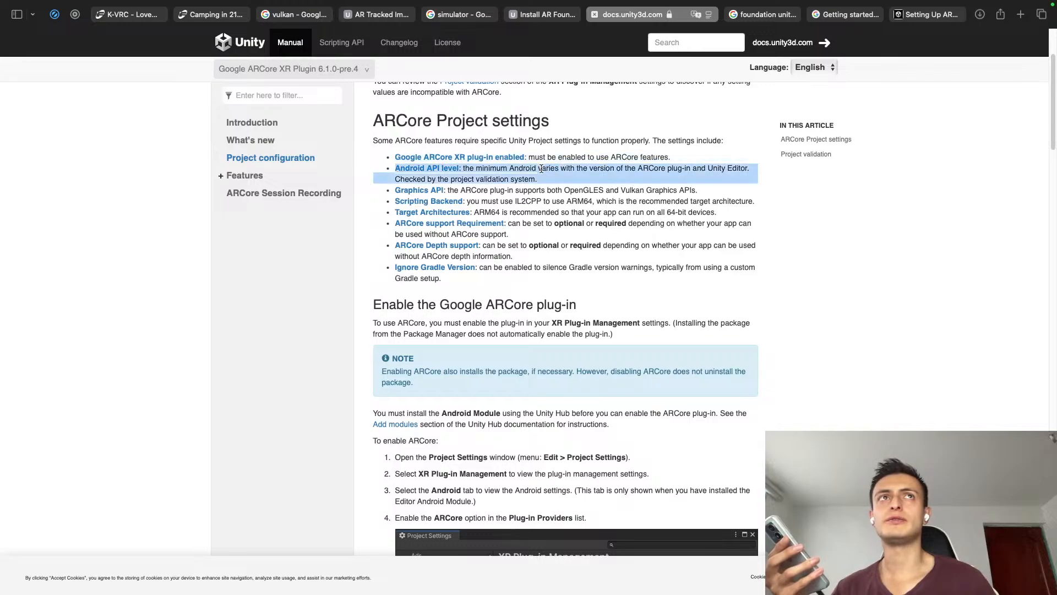
{"action": "left_click", "coordinate": [541, 199]}
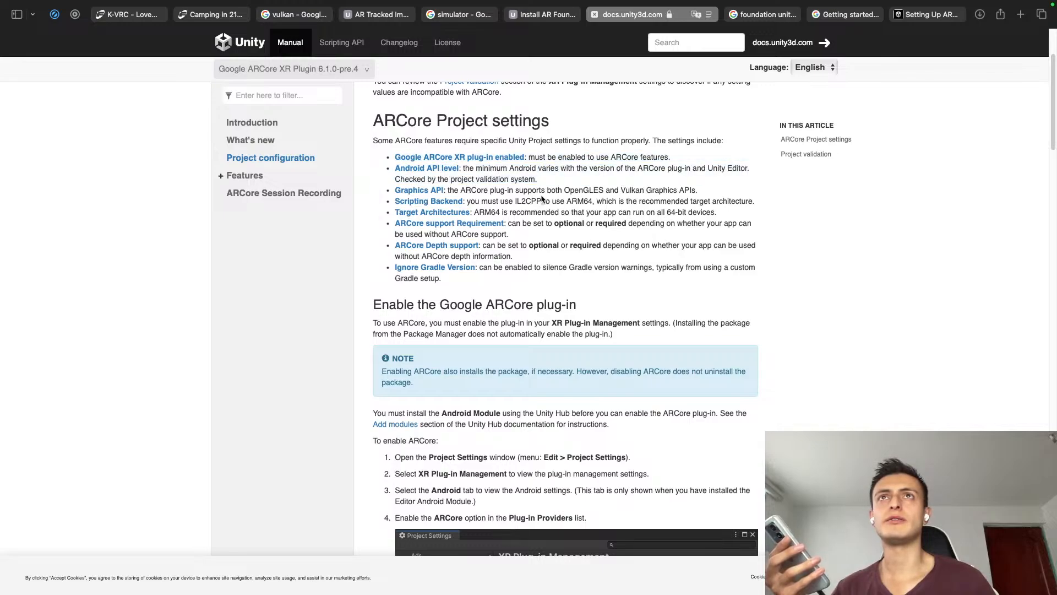
{"action": "double_click", "coordinate": [571, 190]}
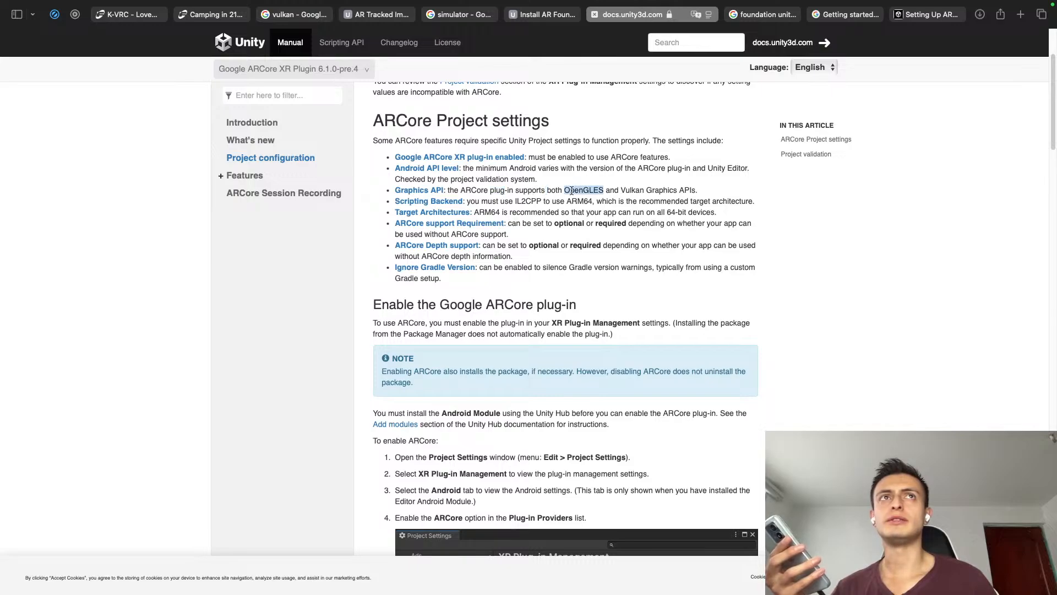
{"action": "double_click", "coordinate": [505, 200]}
{"action": "left_click", "coordinate": [544, 205]}
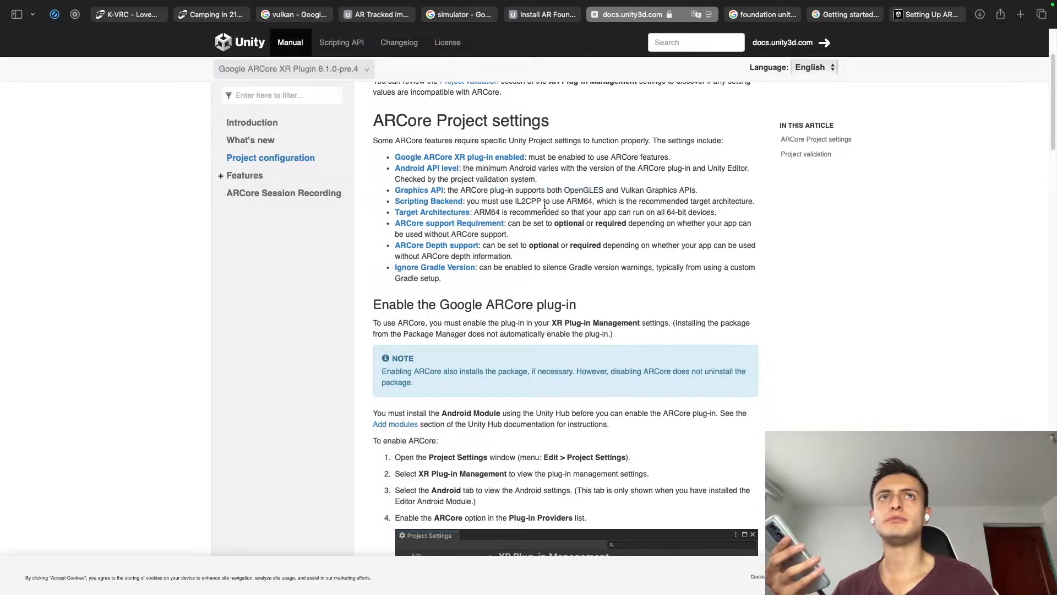
{"action": "double_click", "coordinate": [573, 199]}
{"action": "left_click", "coordinate": [615, 202]}
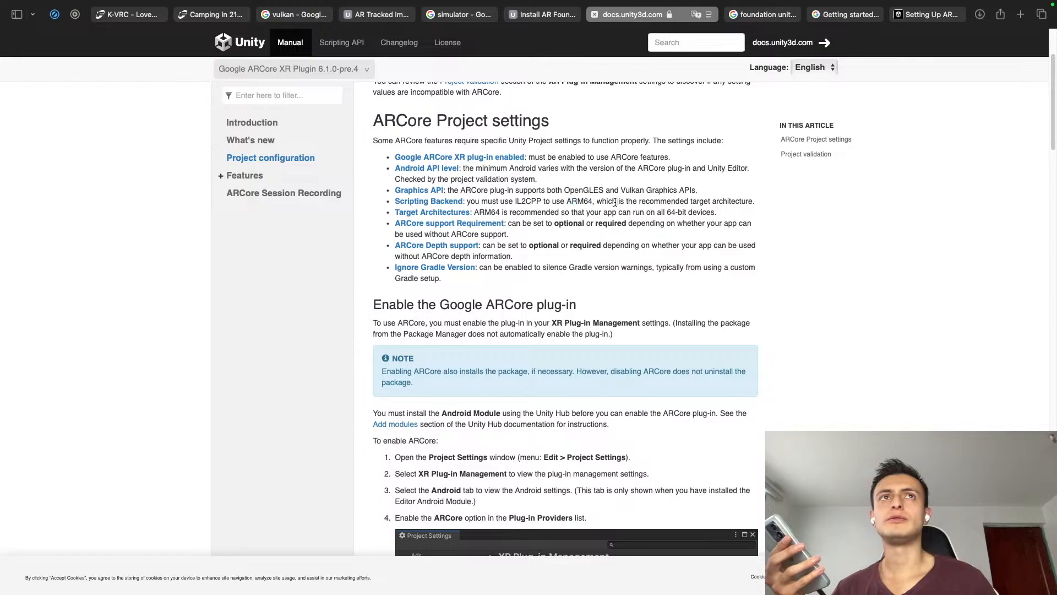
{"action": "double_click", "coordinate": [490, 213]}
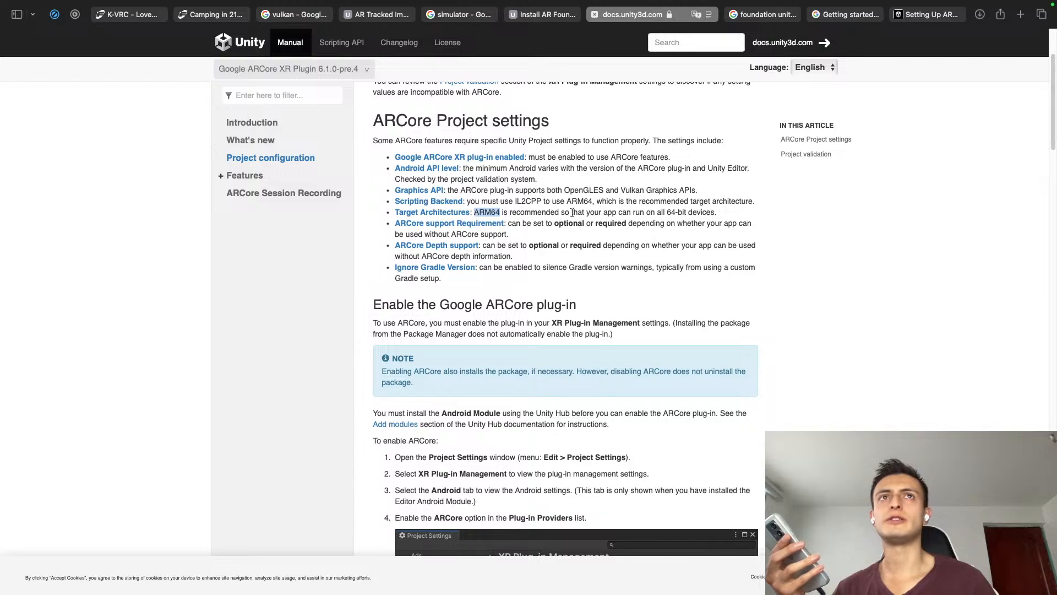
Step: Review the ARCore support Requirement, ARCore Depth support and Ignore Gradle Version entries in the project settings list
{"action": "scroll", "coordinate": [634, 231], "scroll_direction": "down", "scroll_amount": 2}
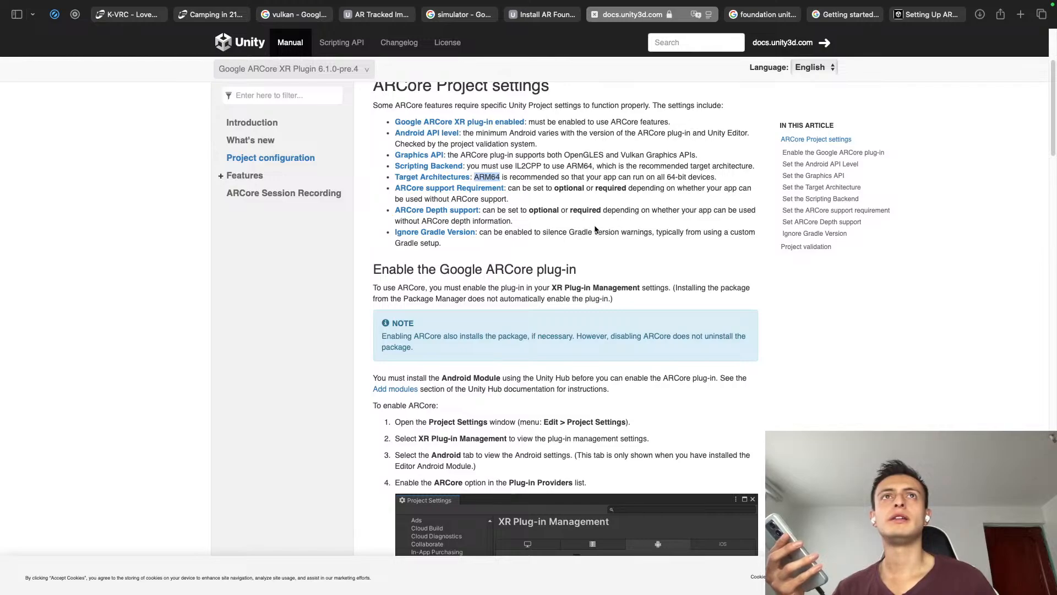
{"action": "scroll", "coordinate": [594, 228], "scroll_direction": "up", "scroll_amount": 1}
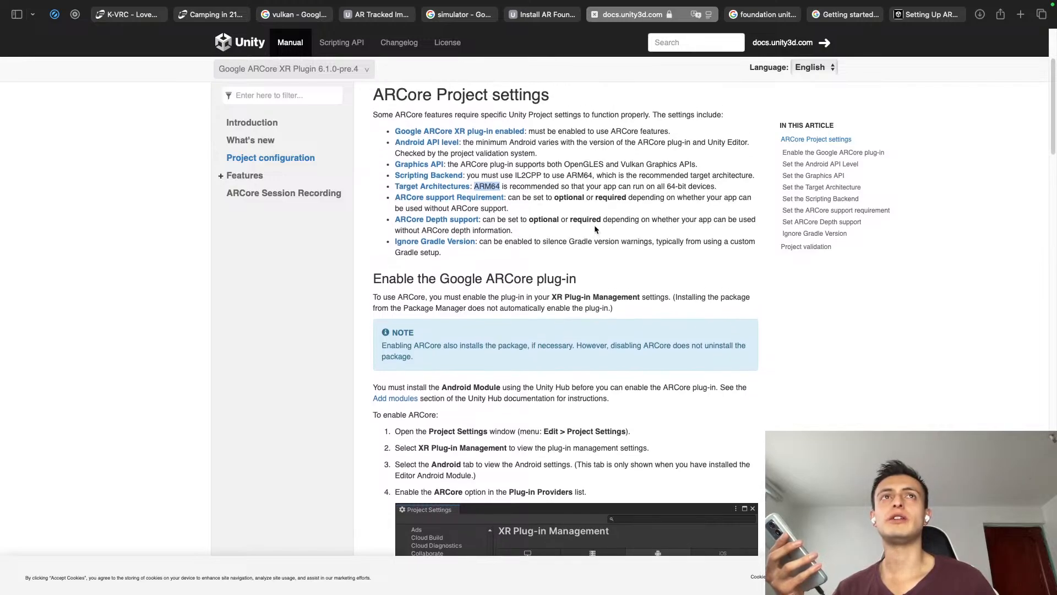
{"action": "double_click", "coordinate": [621, 198]}
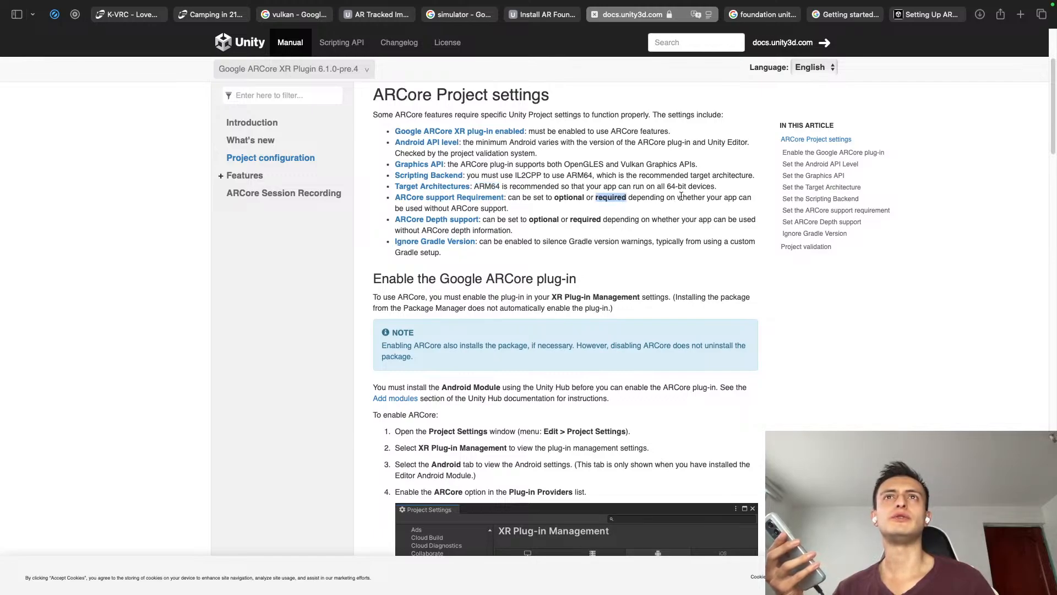
{"action": "left_click", "coordinate": [478, 207]}
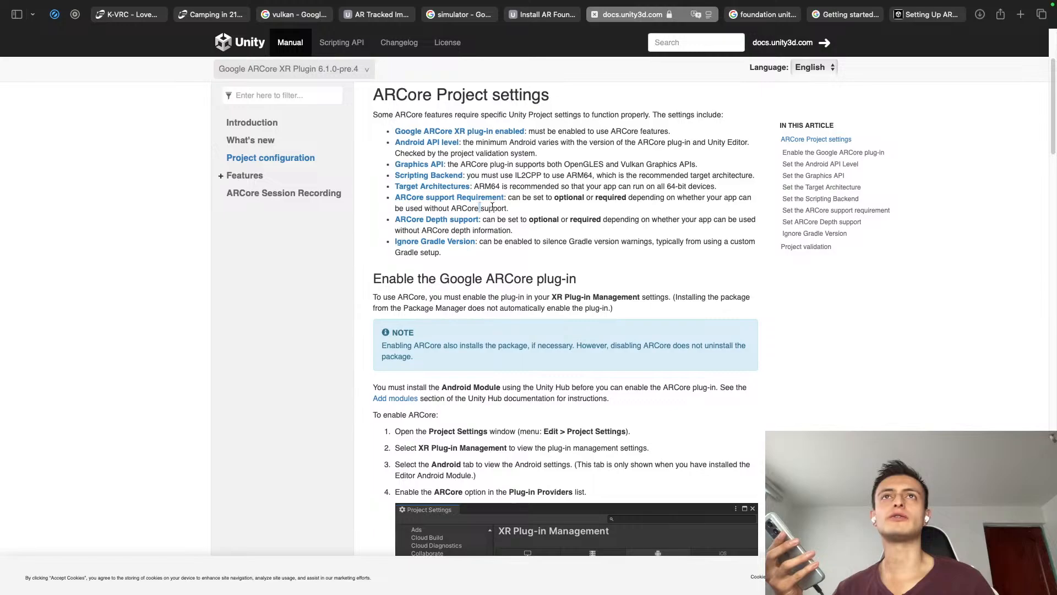
{"action": "double_click", "coordinate": [493, 208]}
{"action": "triple_click", "coordinate": [566, 197]}
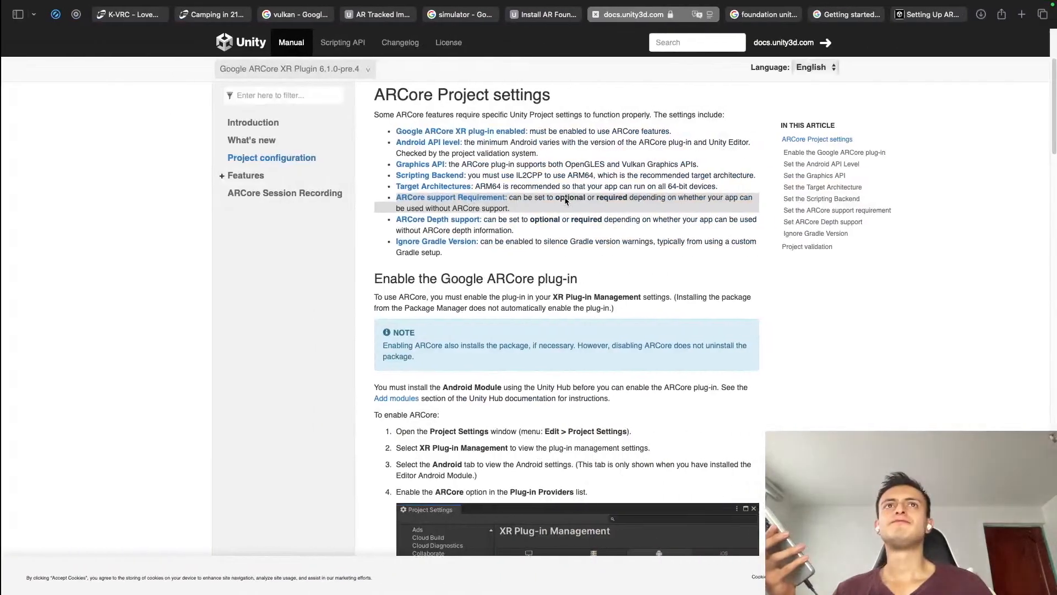
{"action": "double_click", "coordinate": [567, 198]}
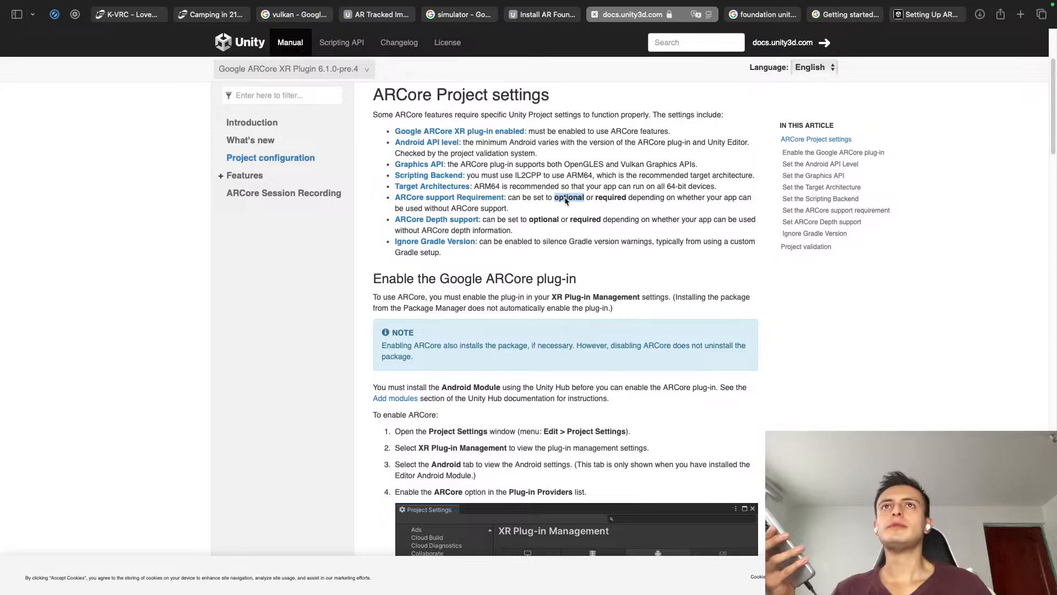
{"action": "left_click", "coordinate": [523, 219]}
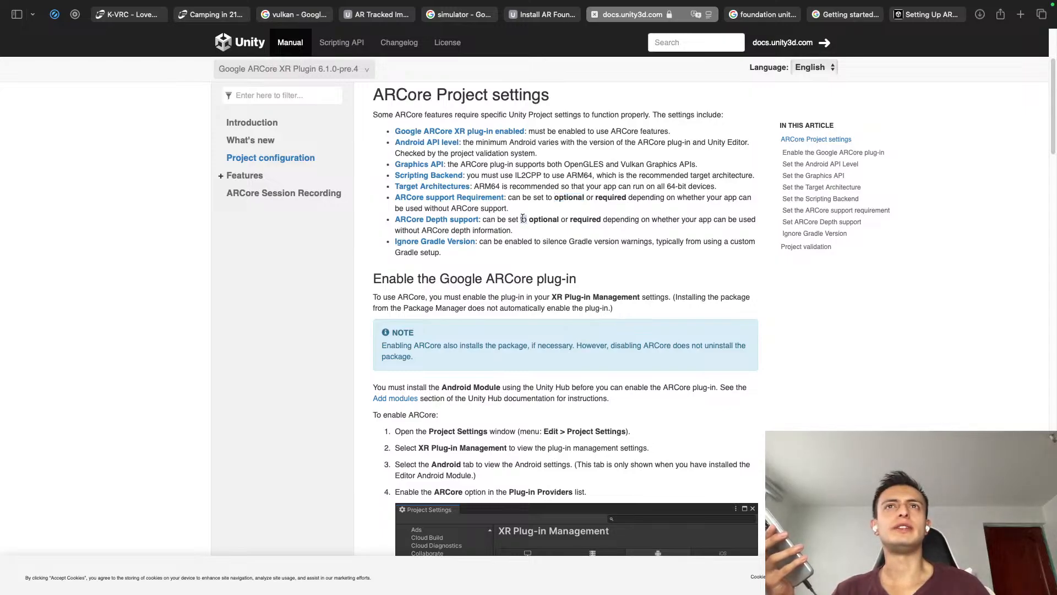
{"action": "double_click", "coordinate": [545, 218]}
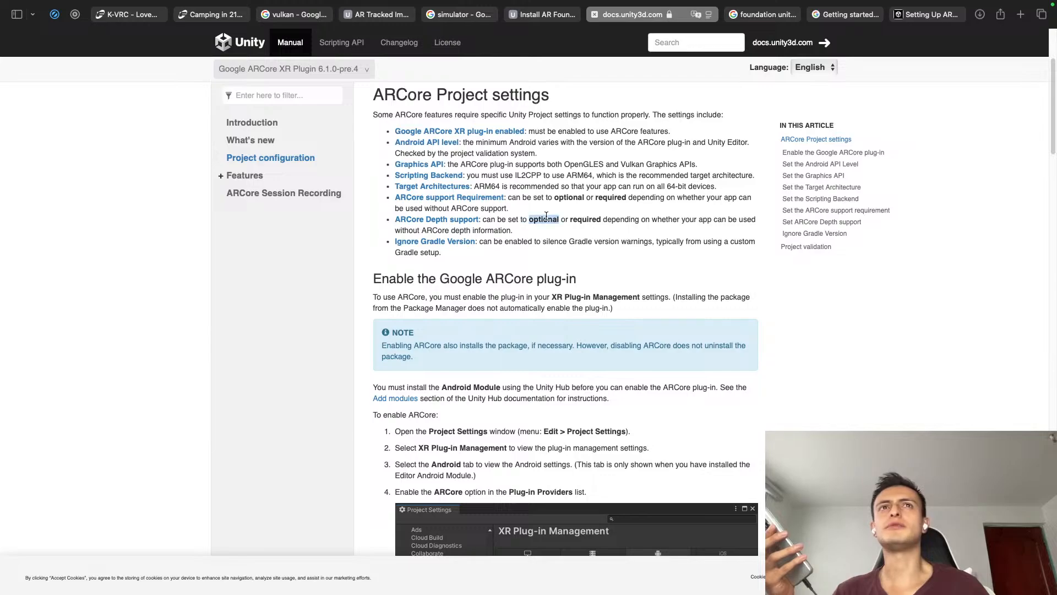
{"action": "double_click", "coordinate": [586, 218]}
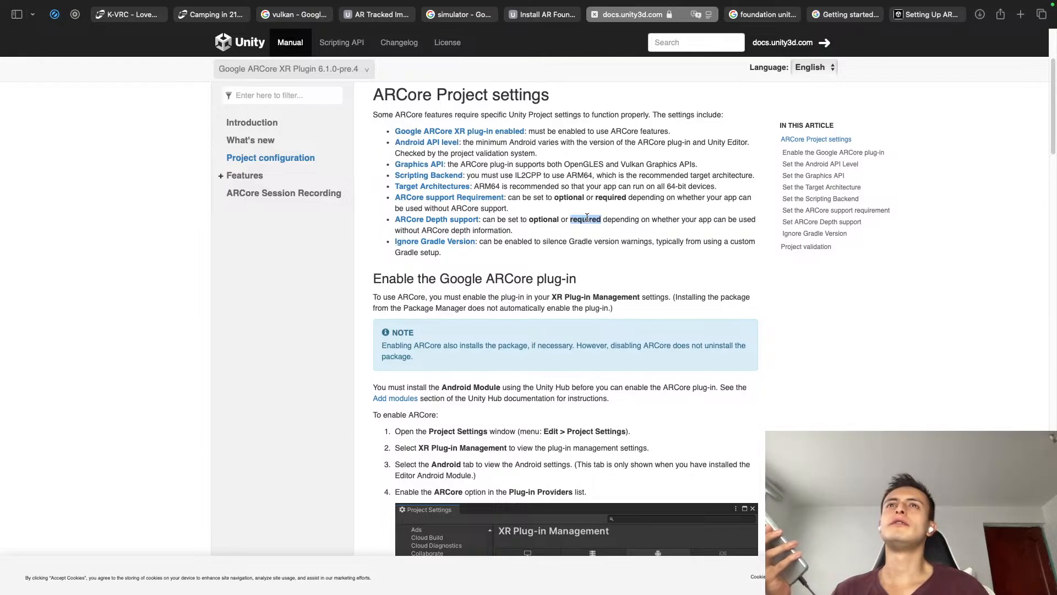
{"action": "left_click", "coordinate": [558, 235]}
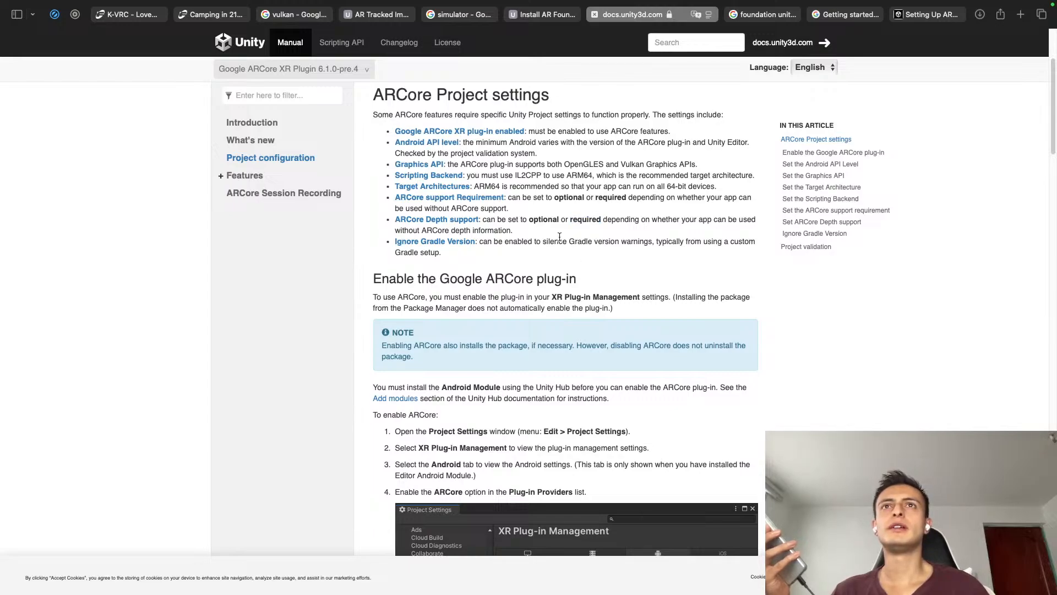
{"action": "double_click", "coordinate": [508, 243]}
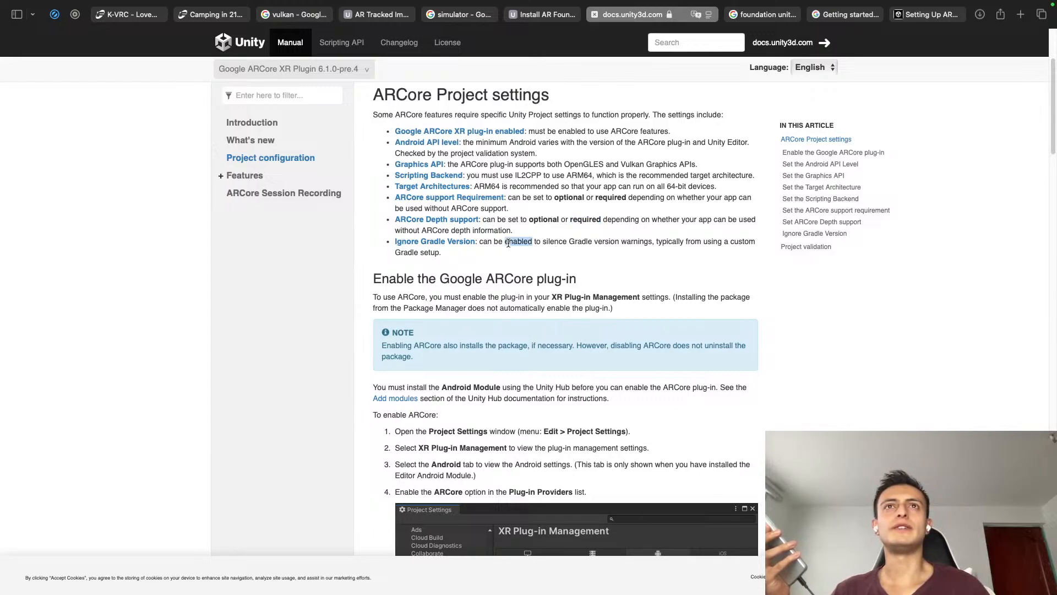
{"action": "left_click", "coordinate": [490, 242]}
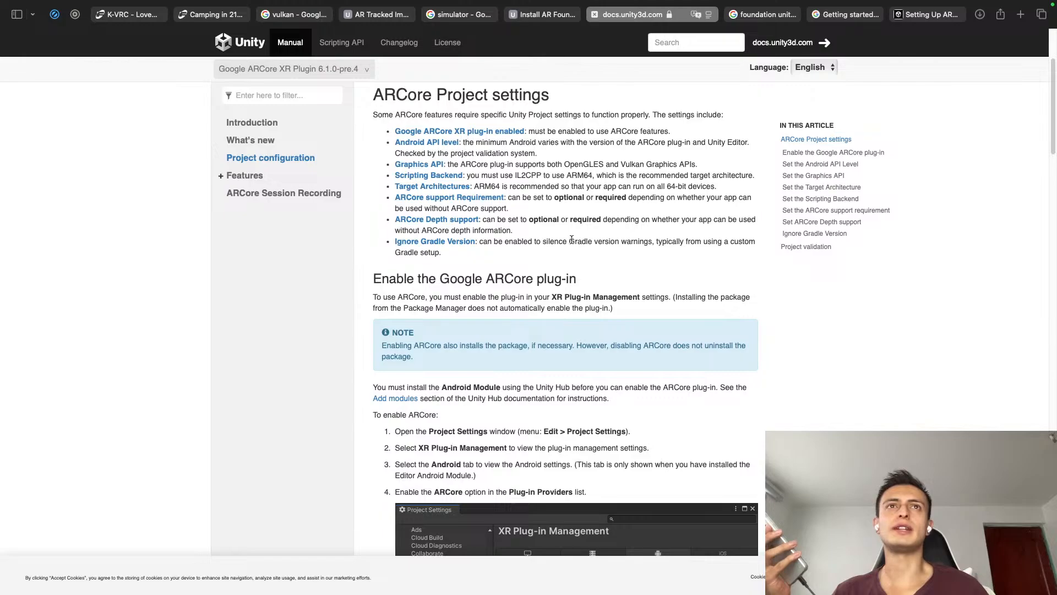
Step: Read the instructions for enabling the ARCore plug-in and setting the Android API level, including the Project Validation check
{"action": "scroll", "coordinate": [615, 242], "scroll_direction": "down", "scroll_amount": 5}
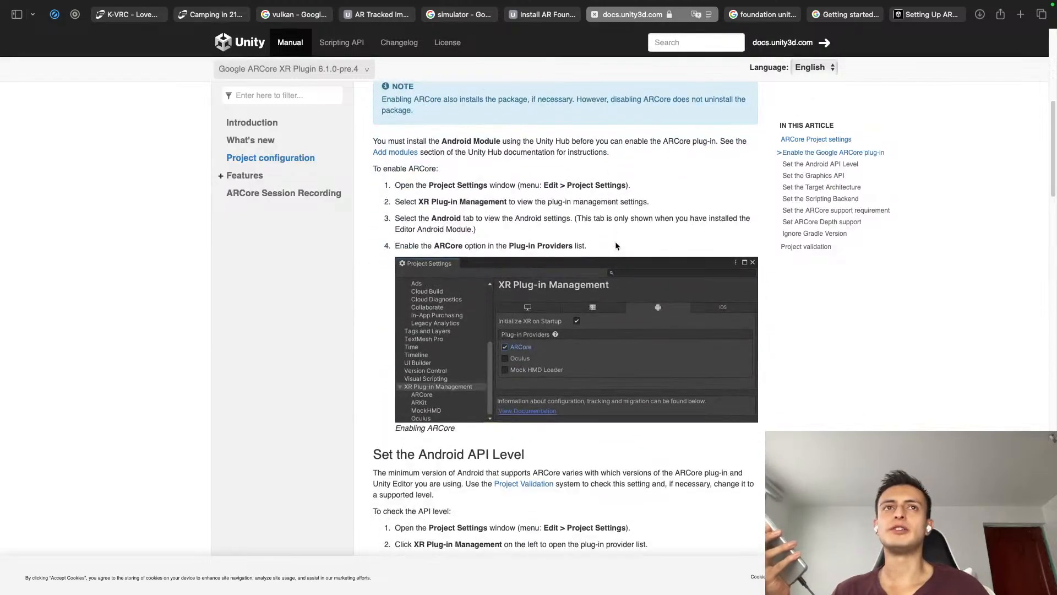
{"action": "scroll", "coordinate": [532, 401], "scroll_direction": "down", "scroll_amount": 2}
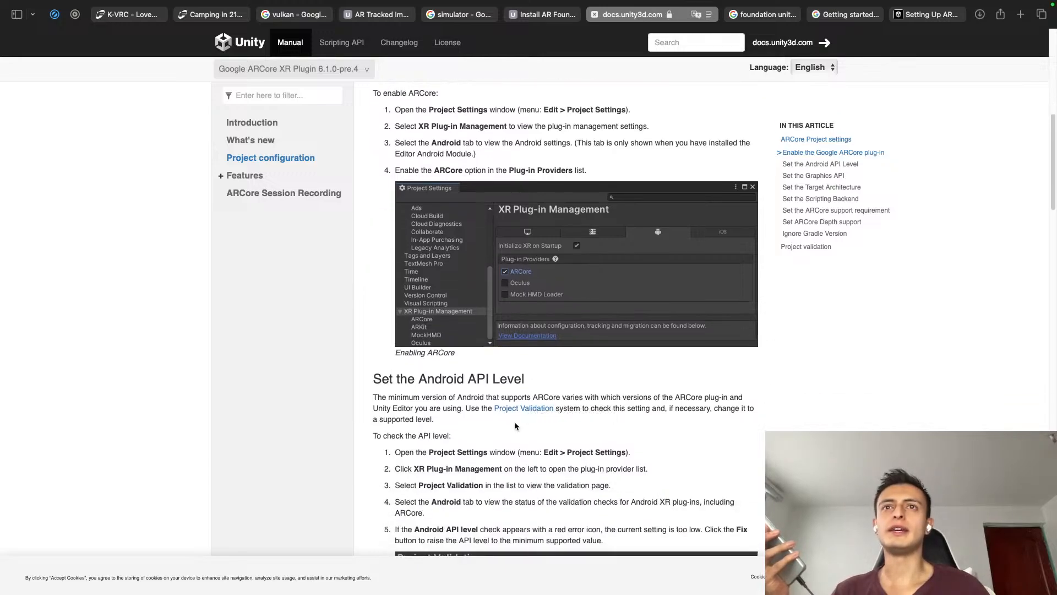
{"action": "scroll", "coordinate": [515, 425], "scroll_direction": "down", "scroll_amount": 4}
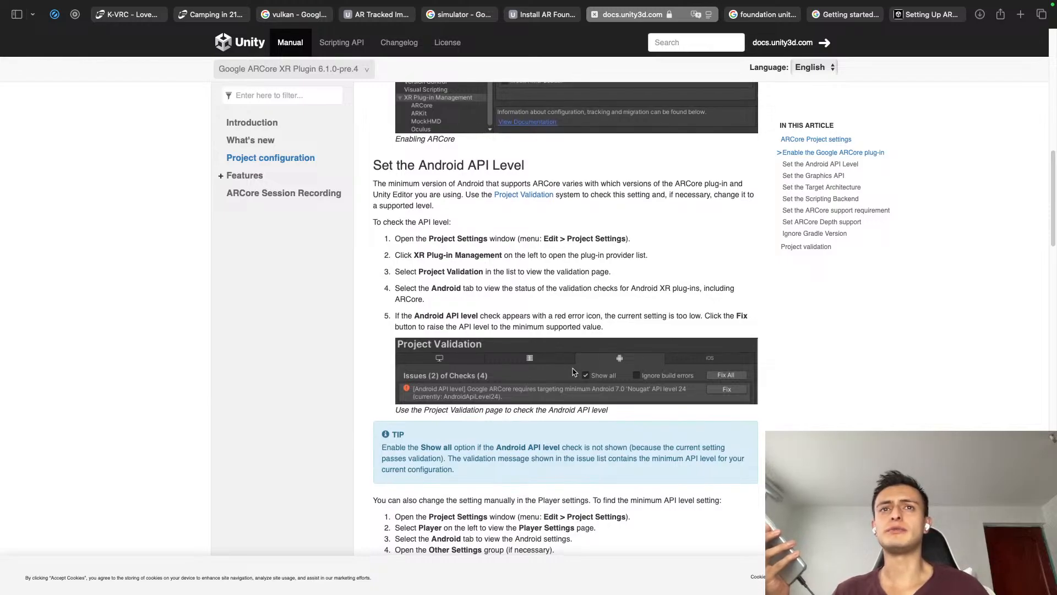
{"action": "double_click", "coordinate": [556, 409]}
{"action": "left_click", "coordinate": [555, 407]}
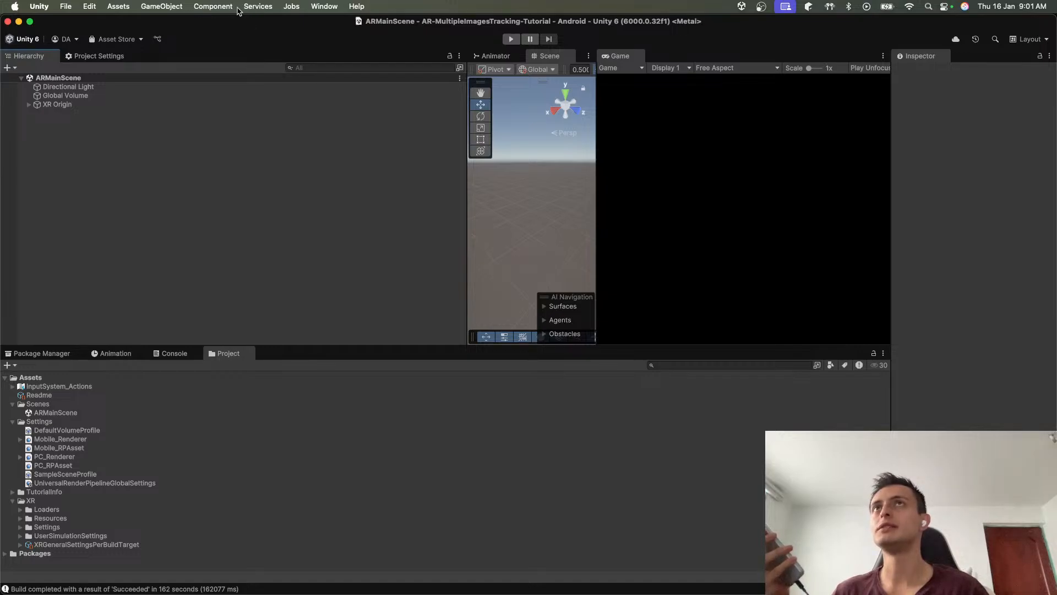
Step: Open the Android Logcat analysis window and dock it between the Console and Project panels
{"action": "left_click", "coordinate": [316, 8]}
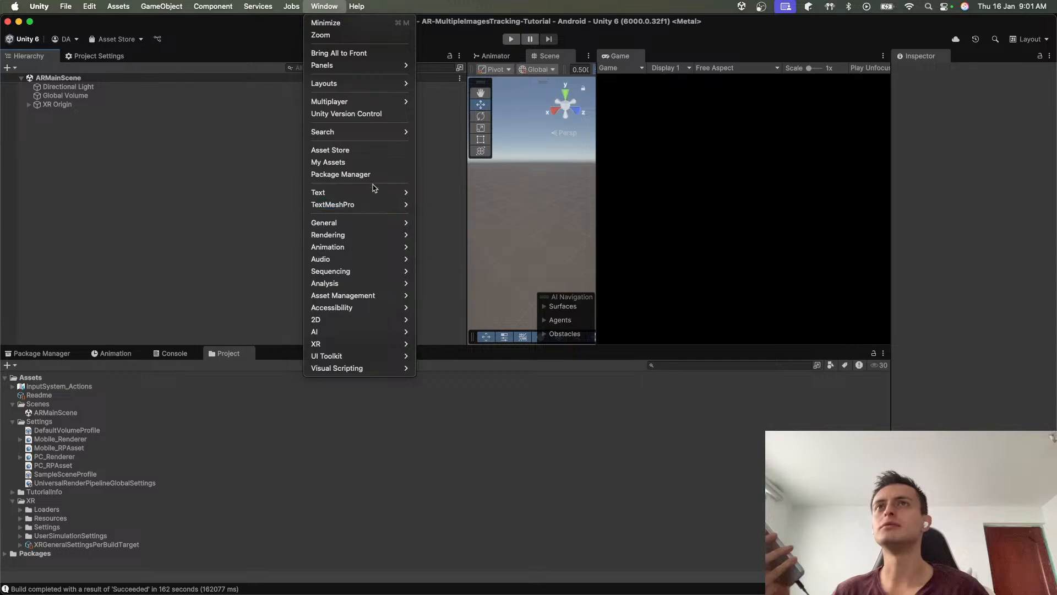
{"action": "mouse_move", "coordinate": [387, 134]}
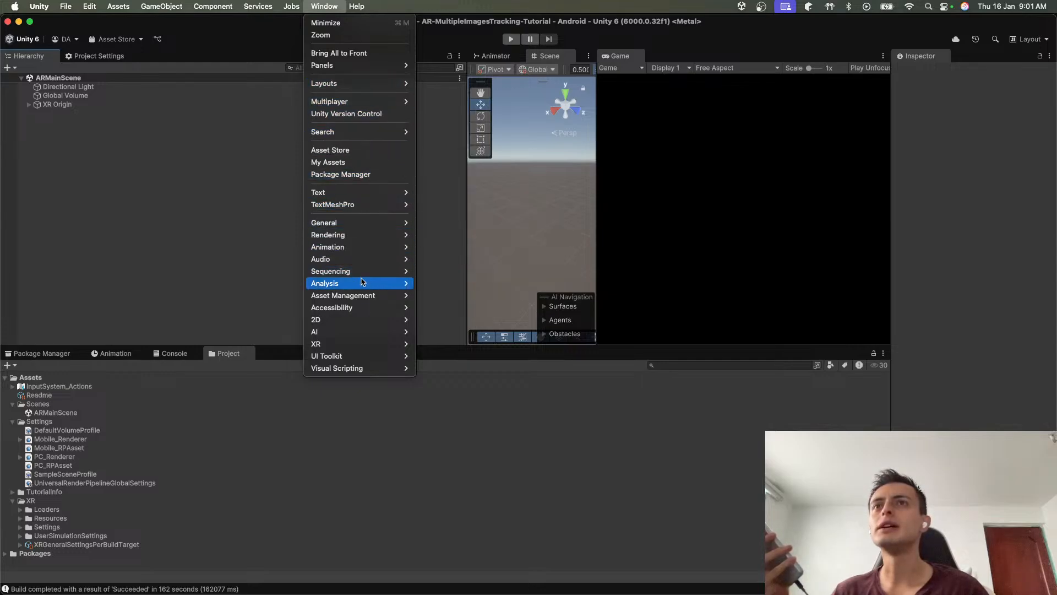
{"action": "mouse_move", "coordinate": [372, 203]}
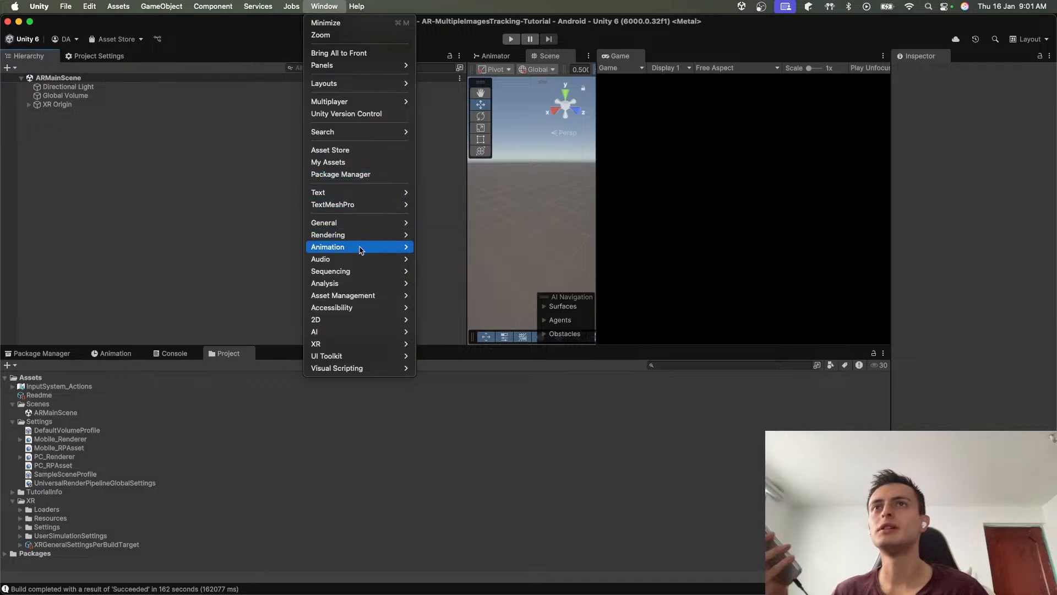
{"action": "mouse_move", "coordinate": [353, 299]}
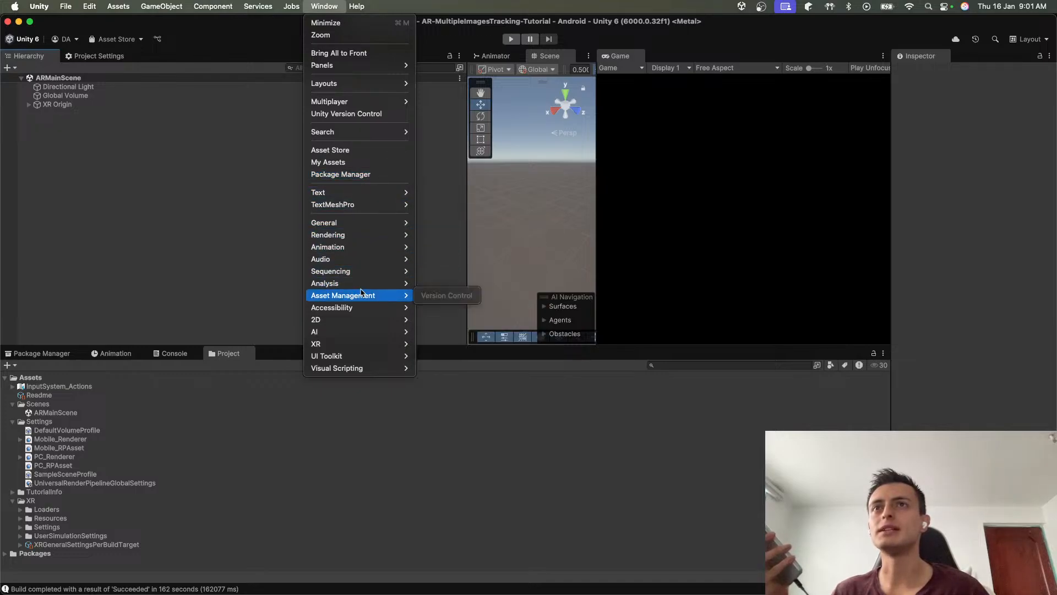
{"action": "mouse_move", "coordinate": [407, 283]}
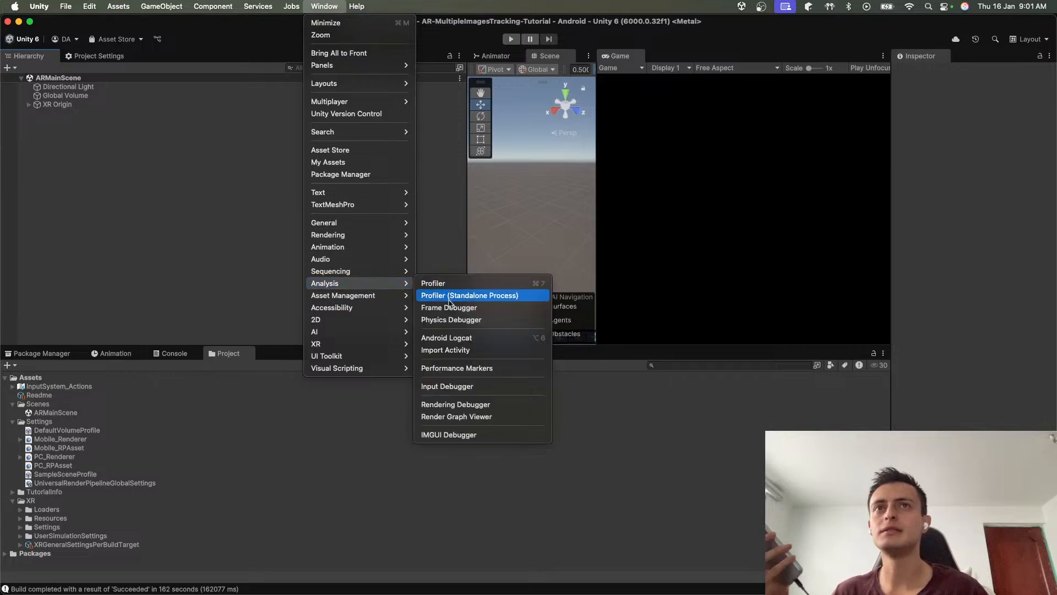
{"action": "left_click", "coordinate": [450, 338]}
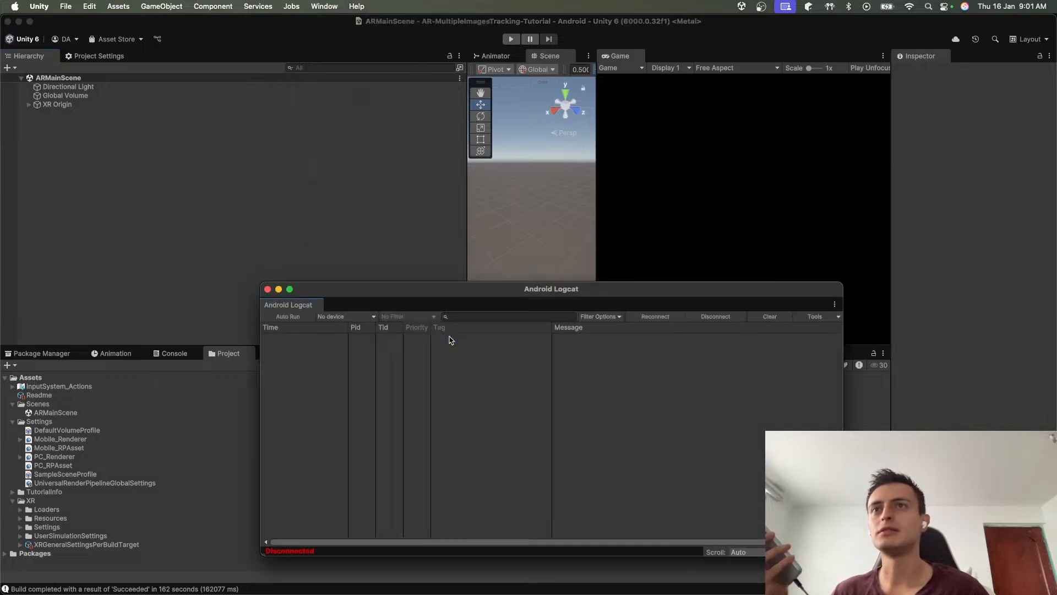
{"action": "left_click_drag", "start_coordinate": [308, 304], "coordinate": [232, 358]}
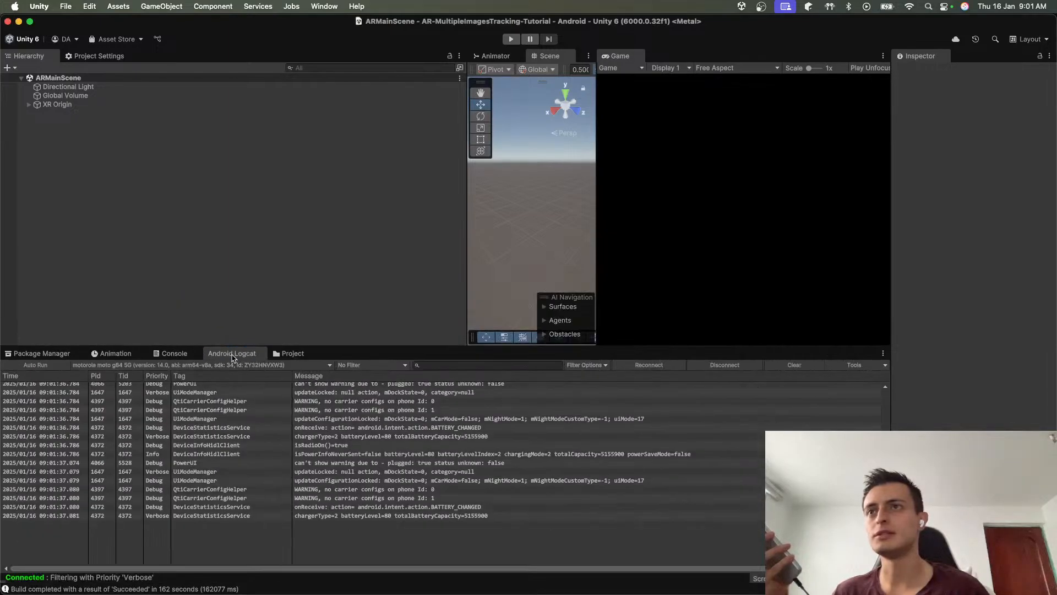
Step: Examine individual log entries from the connected Android device in Android Logcat
{"action": "left_click", "coordinate": [348, 472]}
{"action": "left_click", "coordinate": [350, 490]}
{"action": "left_click", "coordinate": [349, 516]}
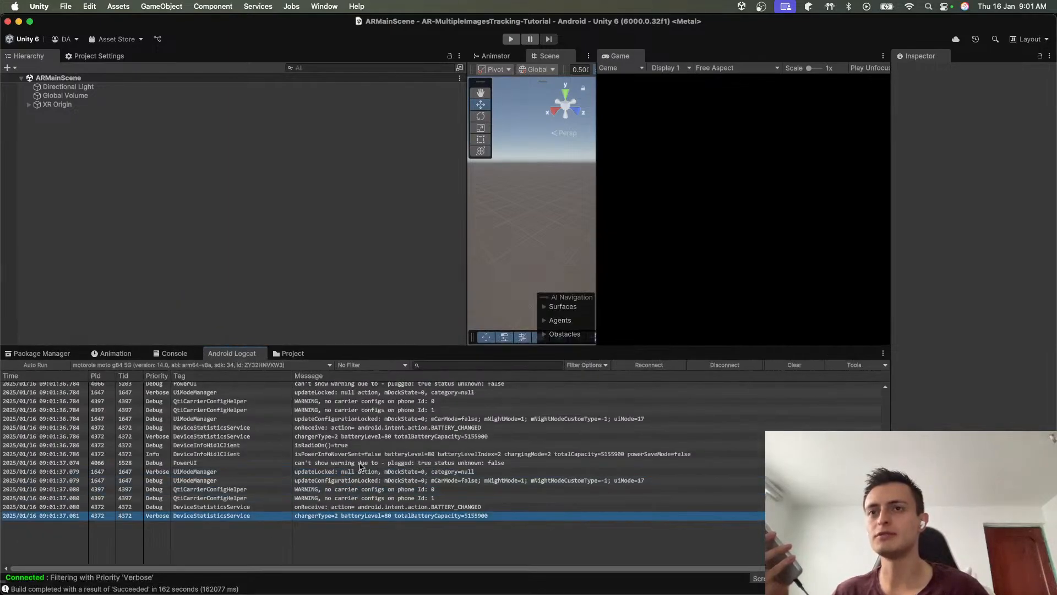
{"action": "left_click", "coordinate": [362, 447]}
{"action": "left_click", "coordinate": [364, 481]}
{"action": "left_click", "coordinate": [352, 420]}
{"action": "left_click", "coordinate": [338, 437]}
{"action": "left_click", "coordinate": [322, 478]}
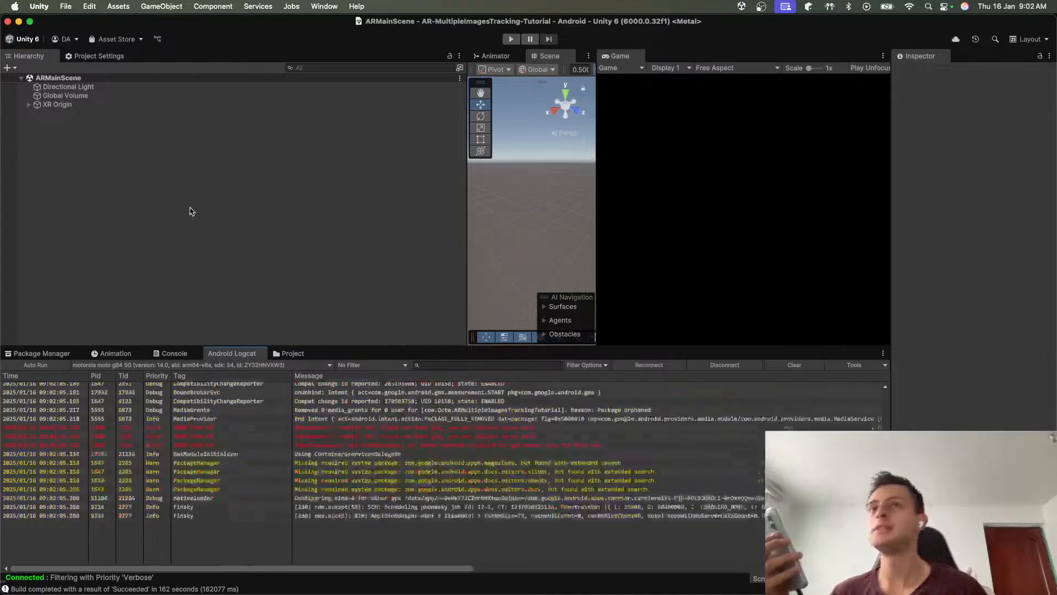
Step: Review the XR plug-in providers for Android and iOS in the project settings, along with the Apple ARKit settings
{"action": "left_click", "coordinate": [104, 57]}
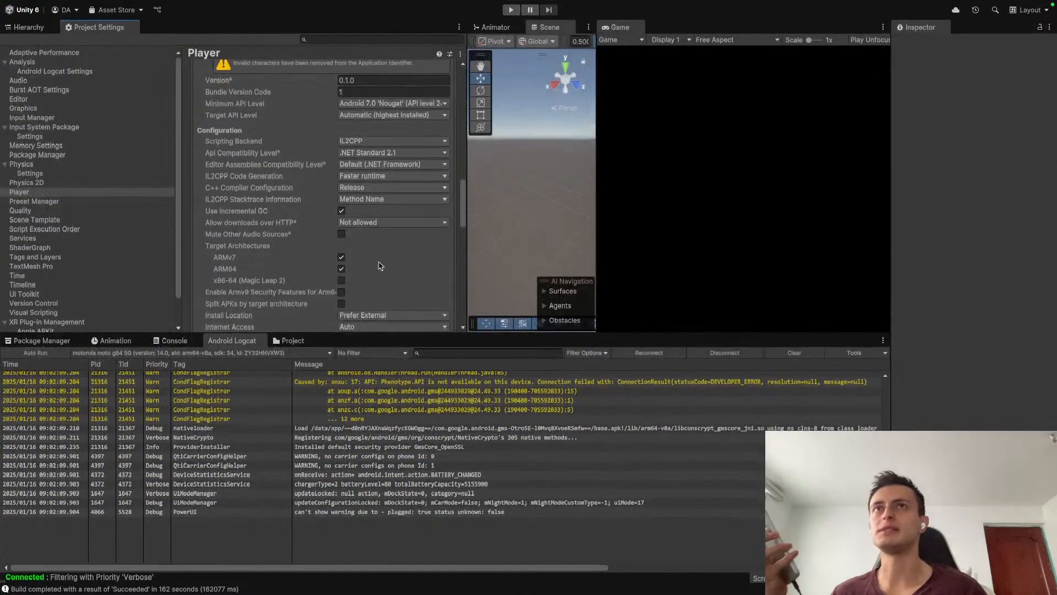
{"action": "scroll", "coordinate": [384, 267], "scroll_direction": "up", "scroll_amount": 4}
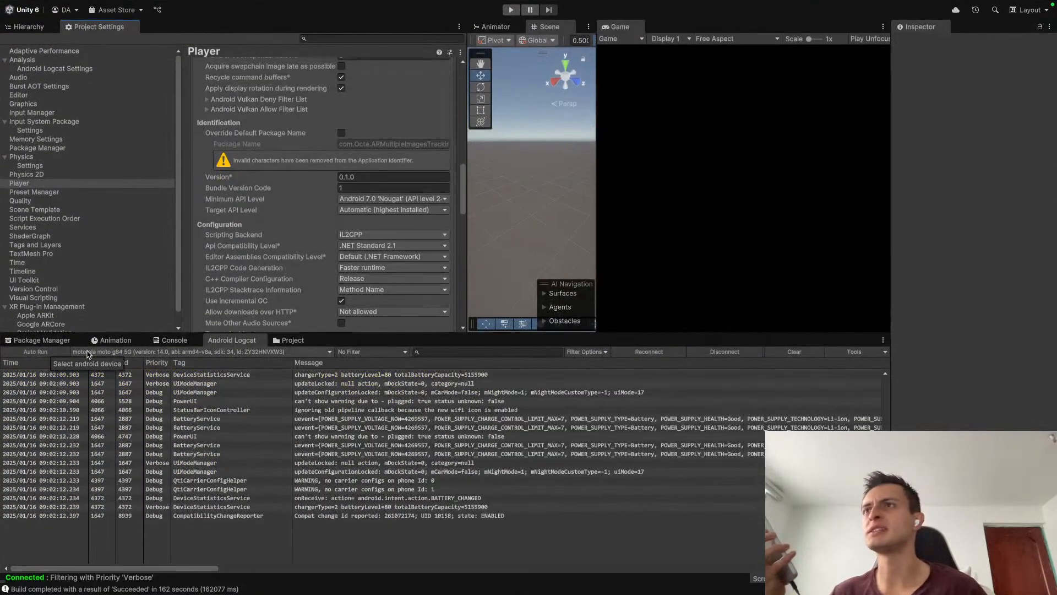
{"action": "left_click", "coordinate": [70, 308]}
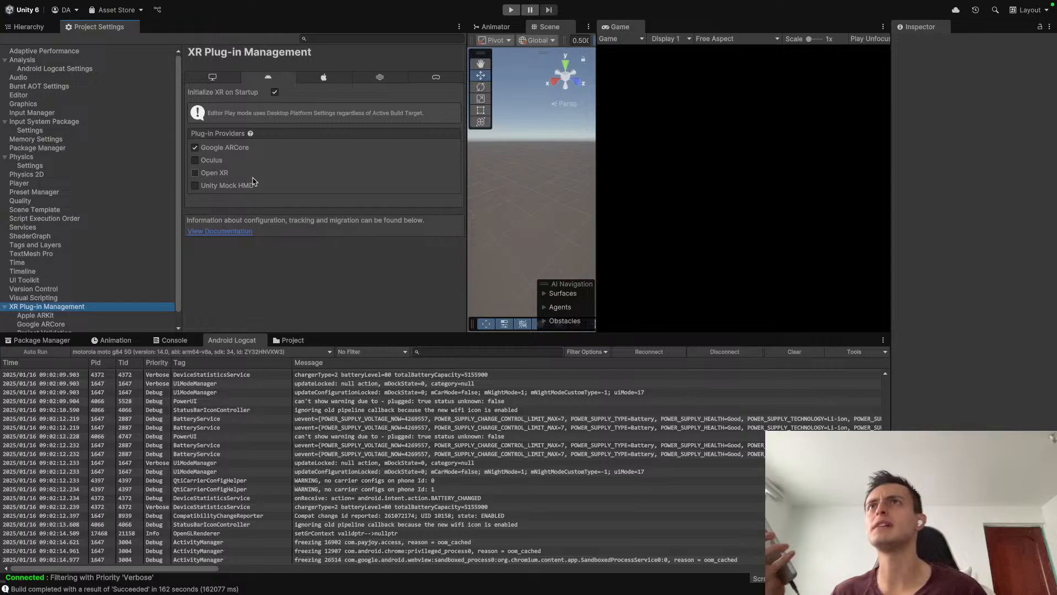
{"action": "left_click", "coordinate": [274, 92]}
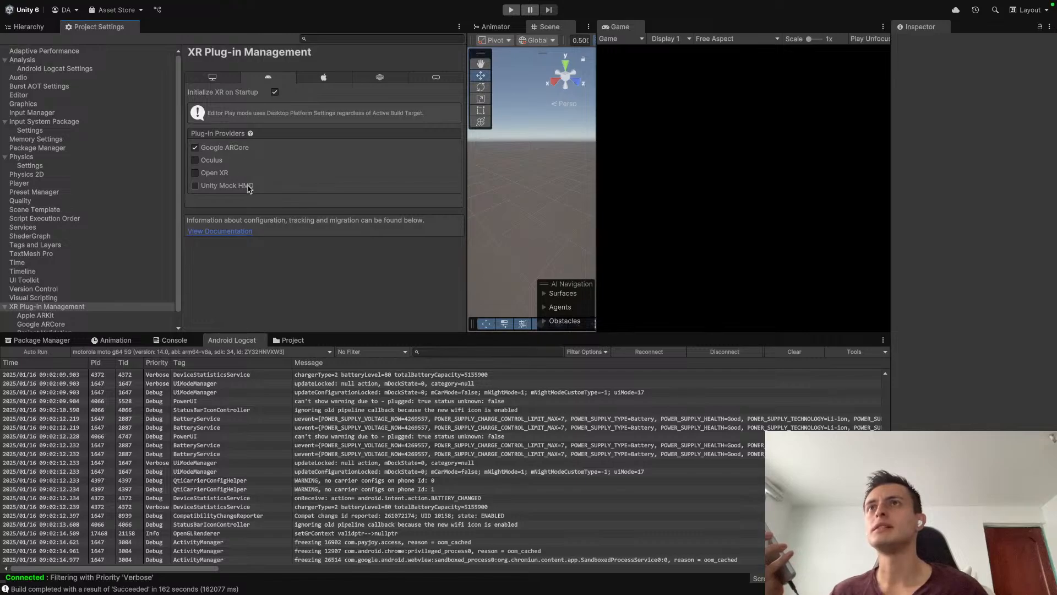
{"action": "left_click", "coordinate": [333, 78]}
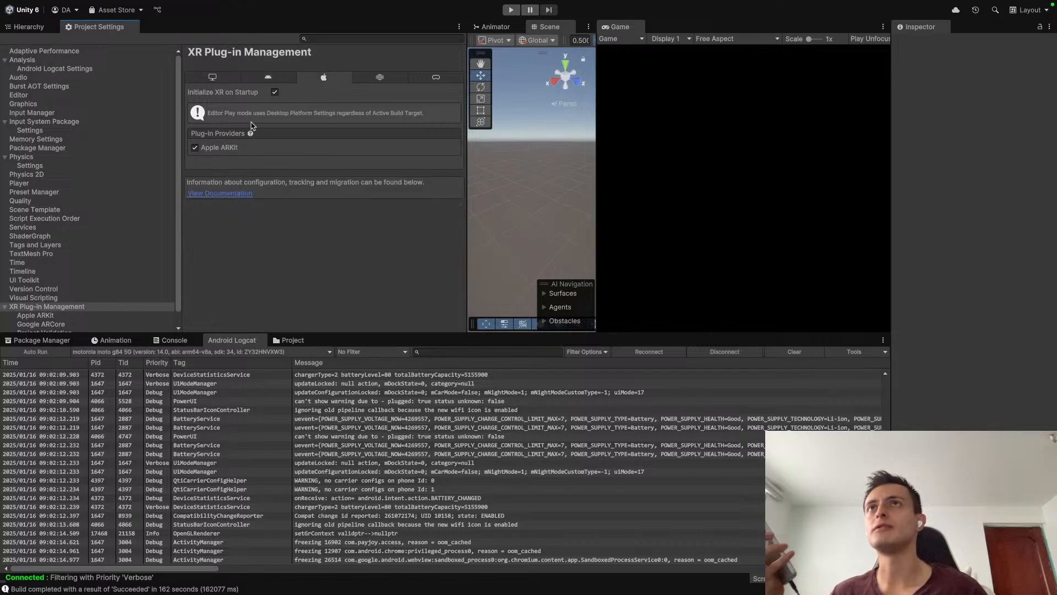
{"action": "left_click", "coordinate": [39, 315]}
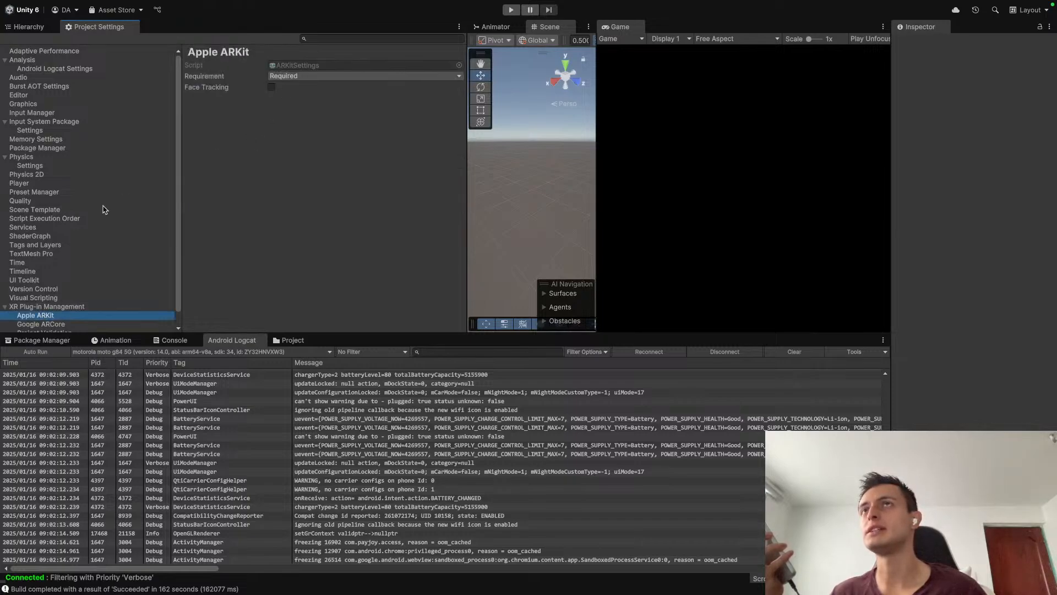
Step: Enable Ignore Gradle Version in the Google ARCore project settings
{"action": "scroll", "coordinate": [77, 278], "scroll_direction": "down", "scroll_amount": 1}
{"action": "left_click", "coordinate": [41, 311]}
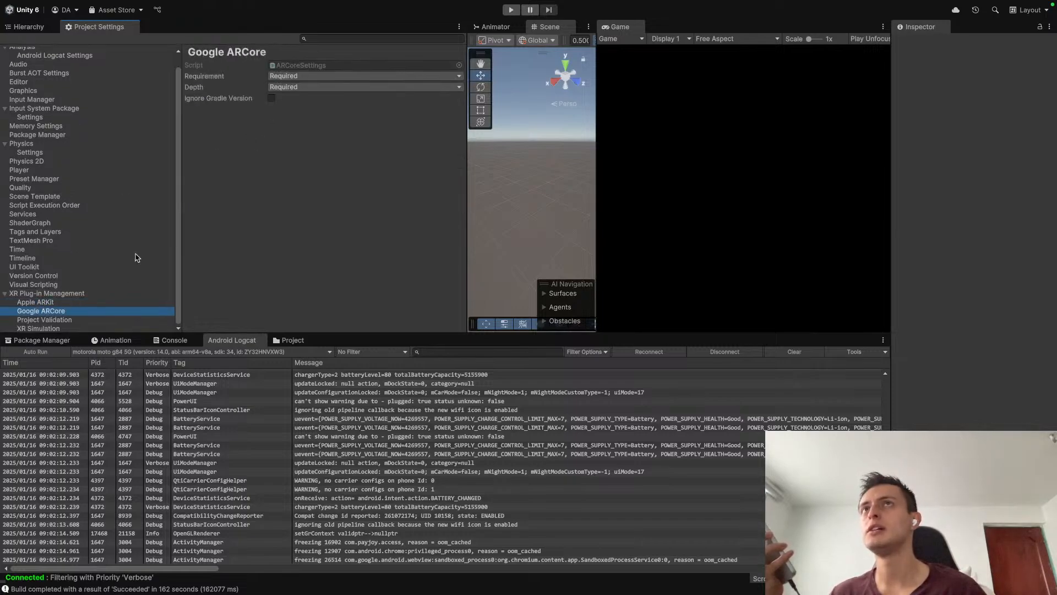
{"action": "left_click", "coordinate": [271, 98]}
{"action": "scroll", "coordinate": [132, 272], "scroll_direction": "down", "scroll_amount": 1}
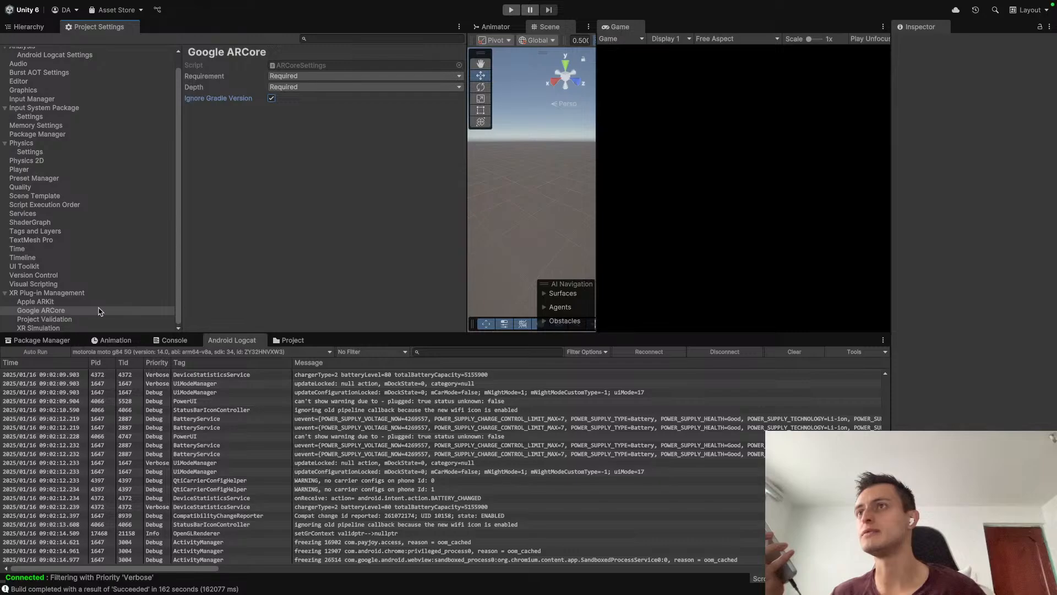
Step: Show all Android checks in Project Validation and look through the scene validation profile options
{"action": "left_click", "coordinate": [55, 319]}
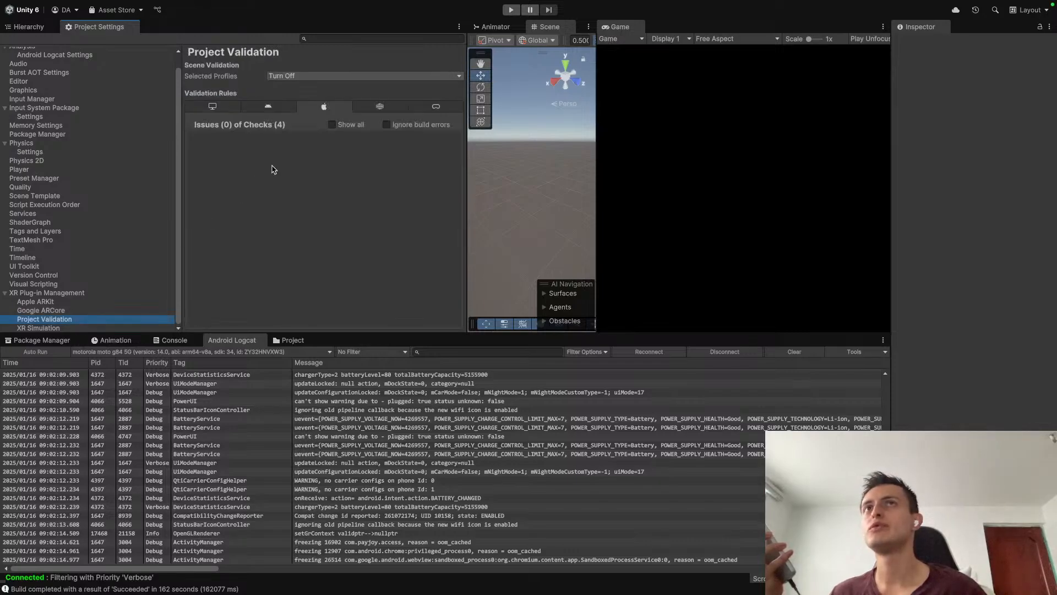
{"action": "left_click", "coordinate": [274, 108]}
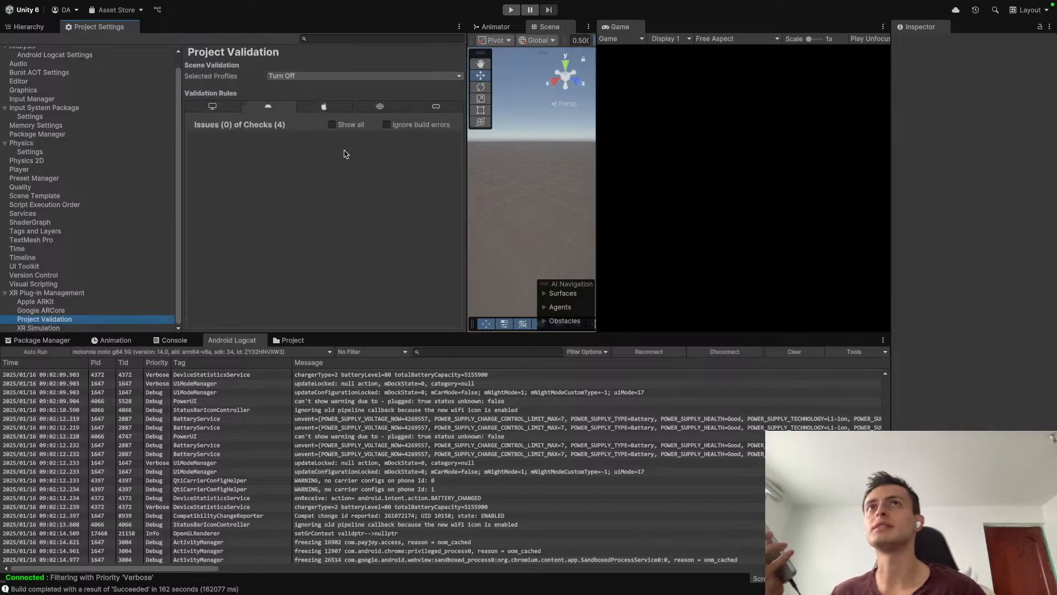
{"action": "left_click", "coordinate": [333, 125]}
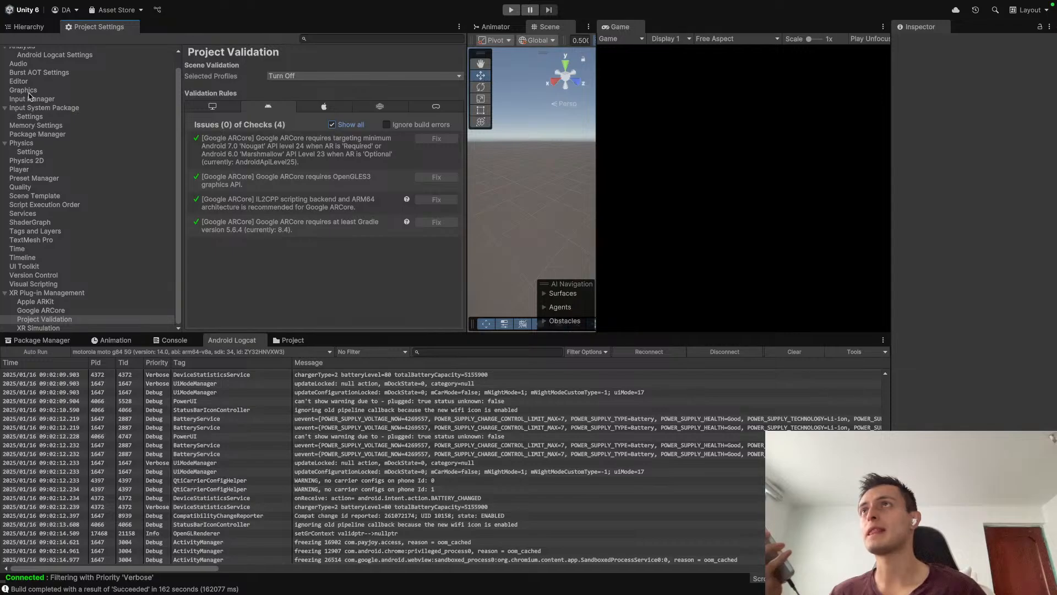
{"action": "scroll", "coordinate": [30, 96], "scroll_direction": "up", "scroll_amount": 1}
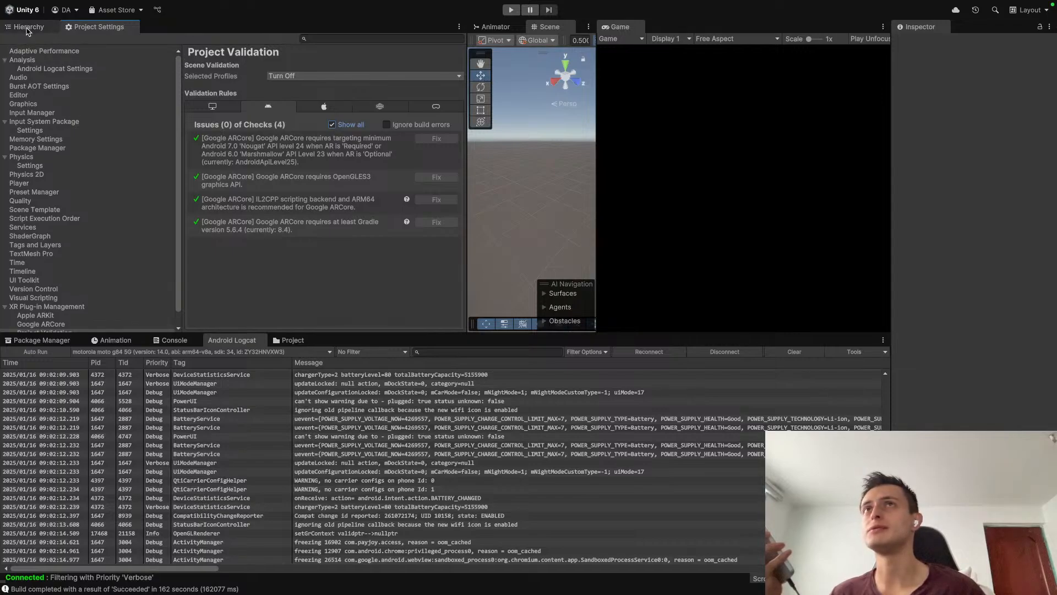
{"action": "left_click", "coordinate": [279, 79]}
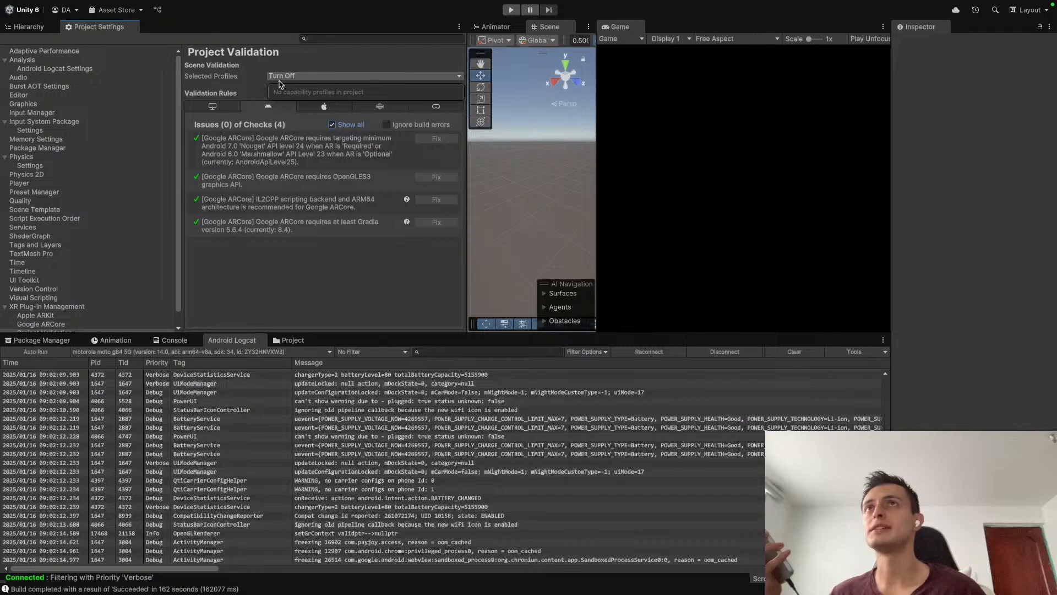
{"action": "left_click", "coordinate": [292, 76]}
{"action": "left_click", "coordinate": [292, 76]}
{"action": "left_click", "coordinate": [249, 73]}
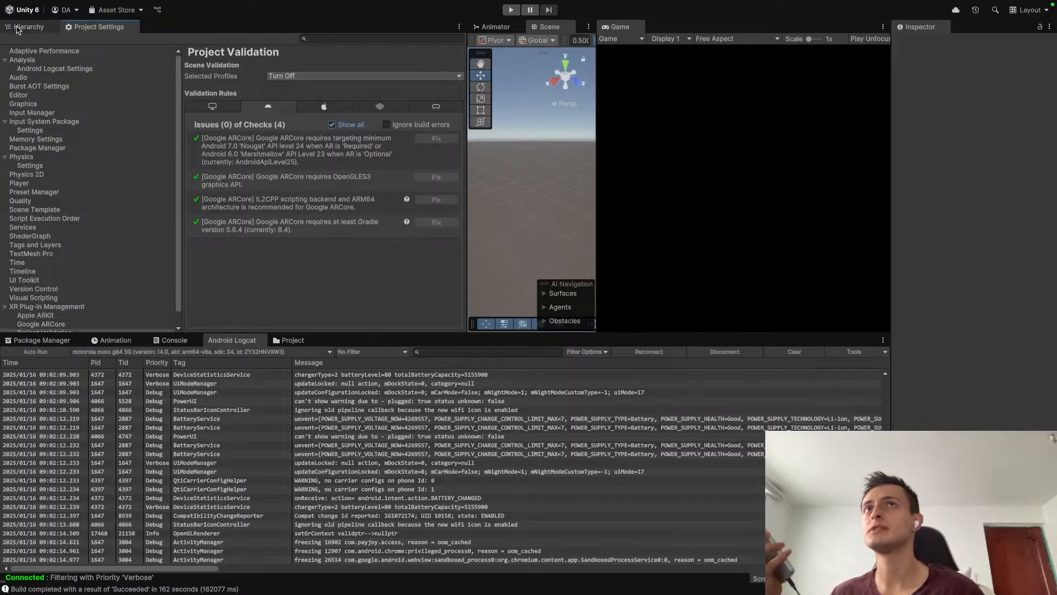
{"action": "left_click", "coordinate": [388, 125]}
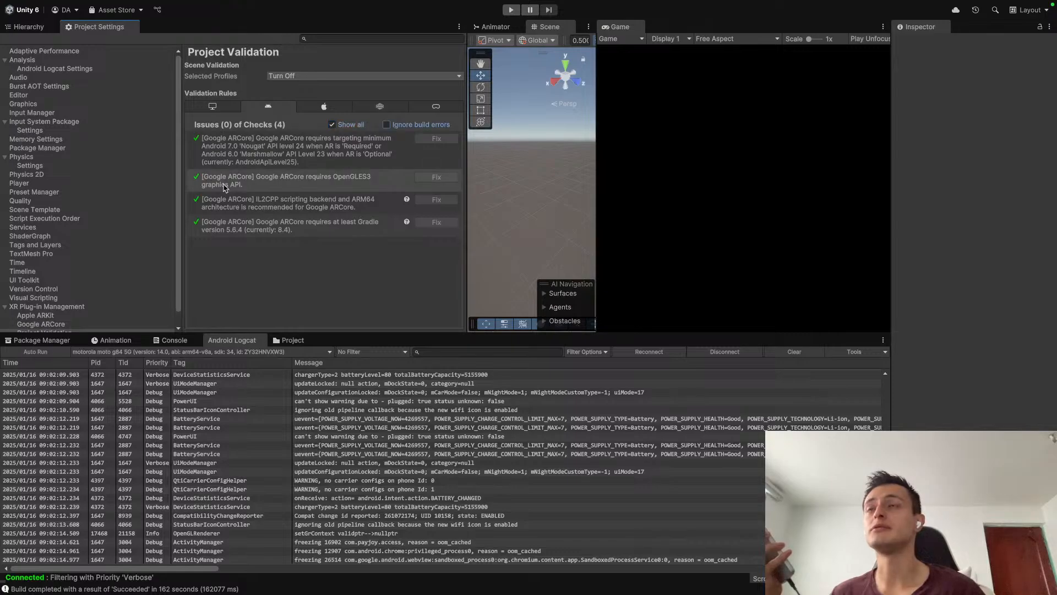
Step: Return to the scene's object list and consult the Android API level instructions in the ARCore documentation in Safari
{"action": "left_click", "coordinate": [30, 28]}
{"action": "key", "text": "super+Tab"}
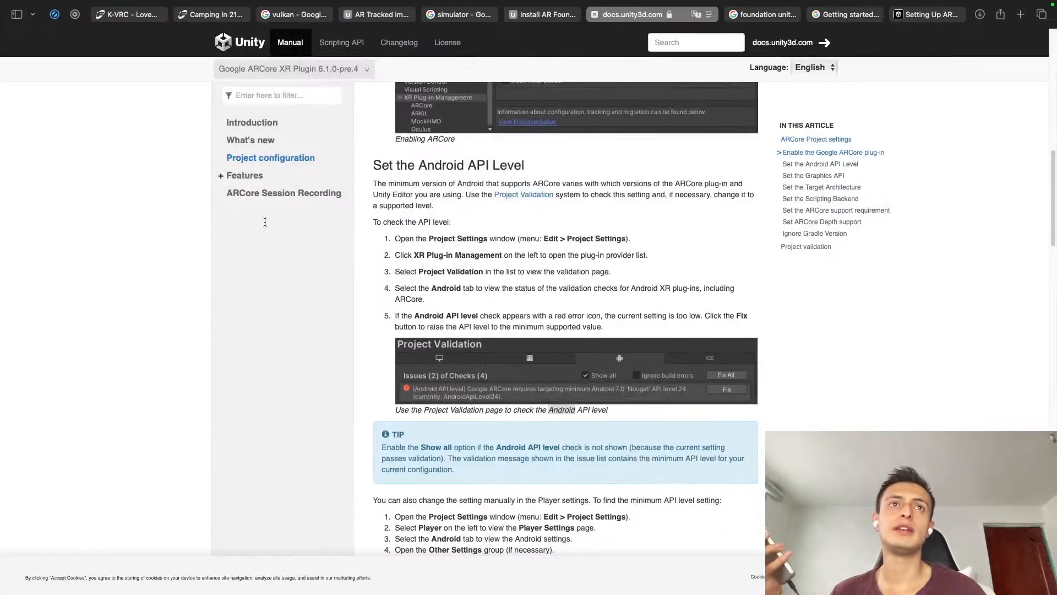
{"action": "scroll", "coordinate": [497, 406], "scroll_direction": "down", "scroll_amount": 2}
{"action": "key", "text": "super+Tab"}
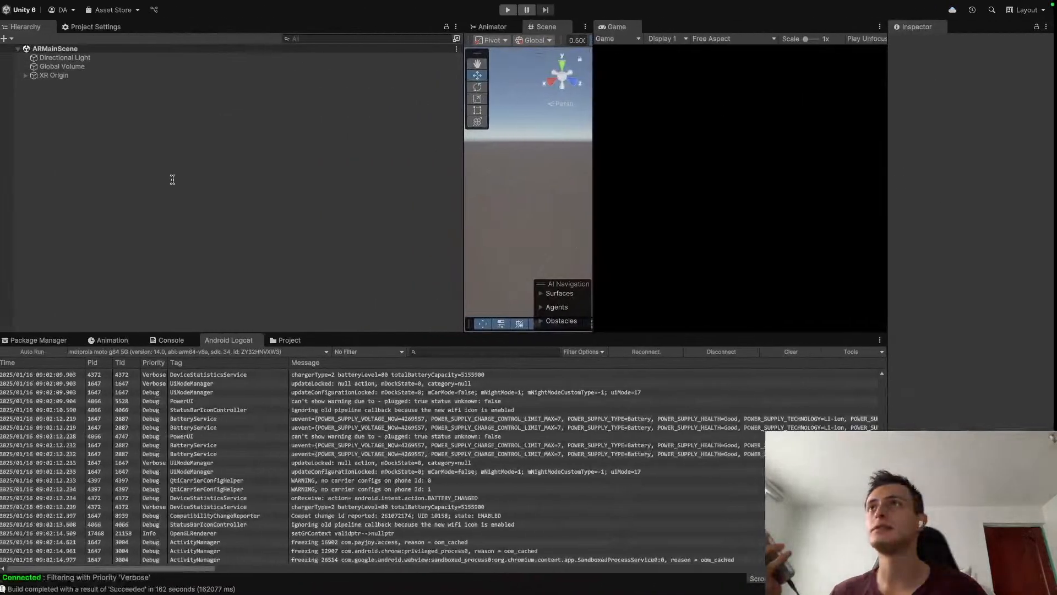
{"action": "left_click", "coordinate": [86, 76]}
{"action": "right_click", "coordinate": [86, 80]}
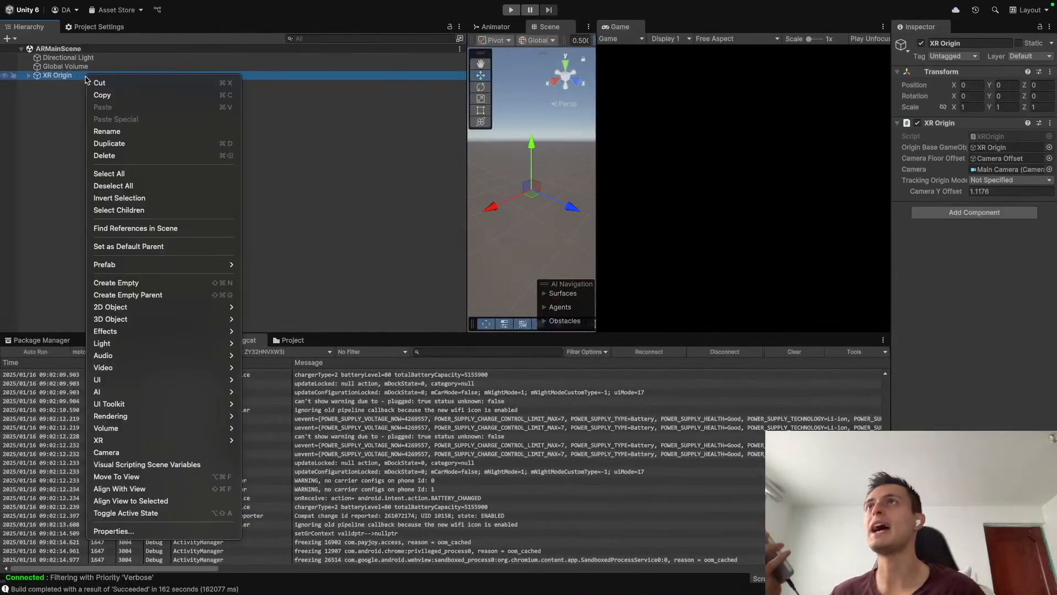
{"action": "left_click", "coordinate": [46, 106]}
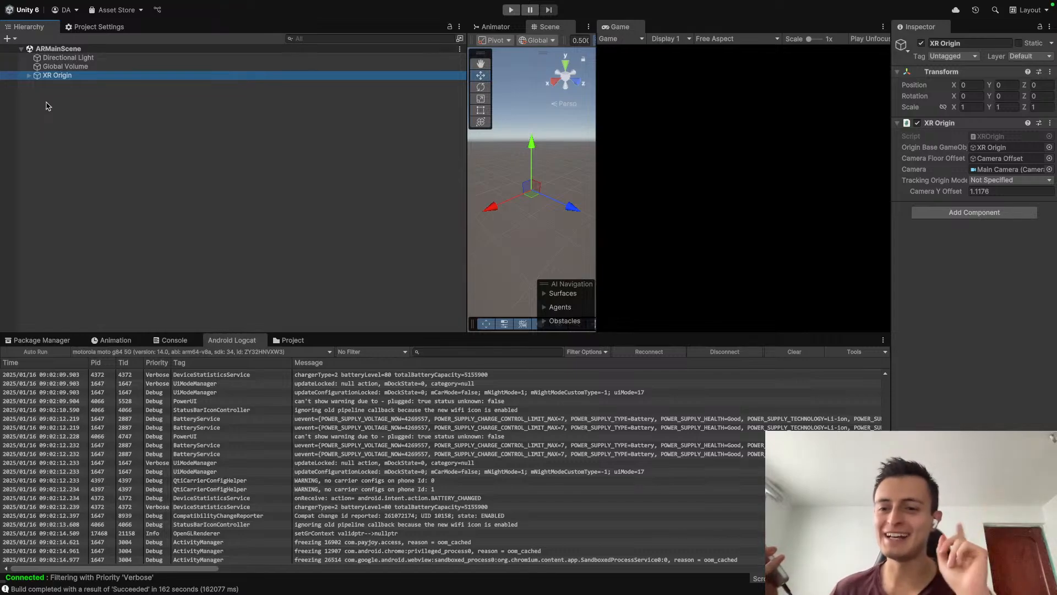
{"action": "left_click", "coordinate": [91, 103]}
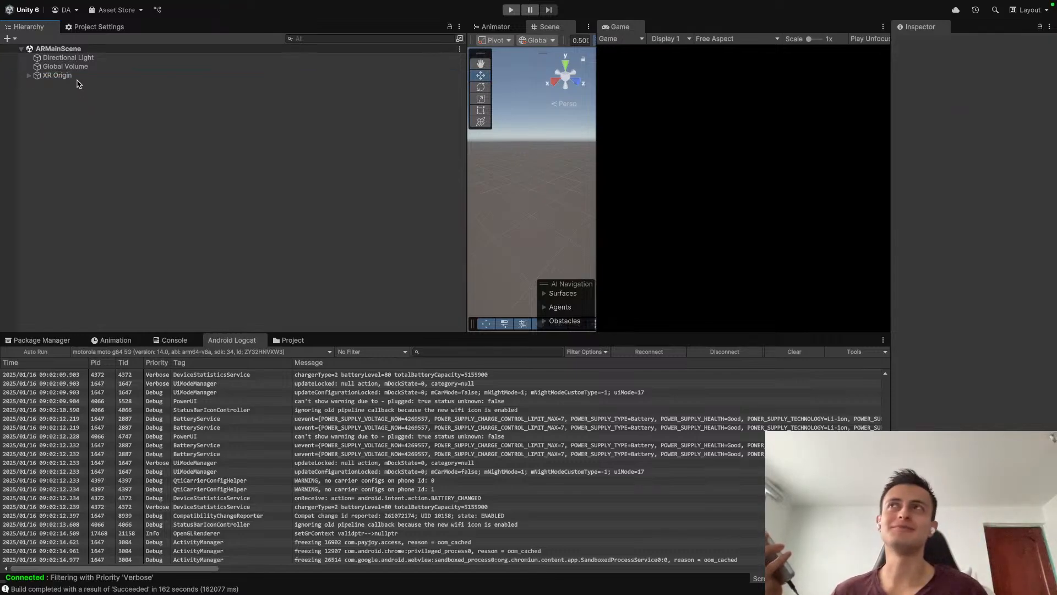
Step: Add an AR Session object to the root of ARMainScene, keeping its default name
{"action": "left_click", "coordinate": [61, 75]}
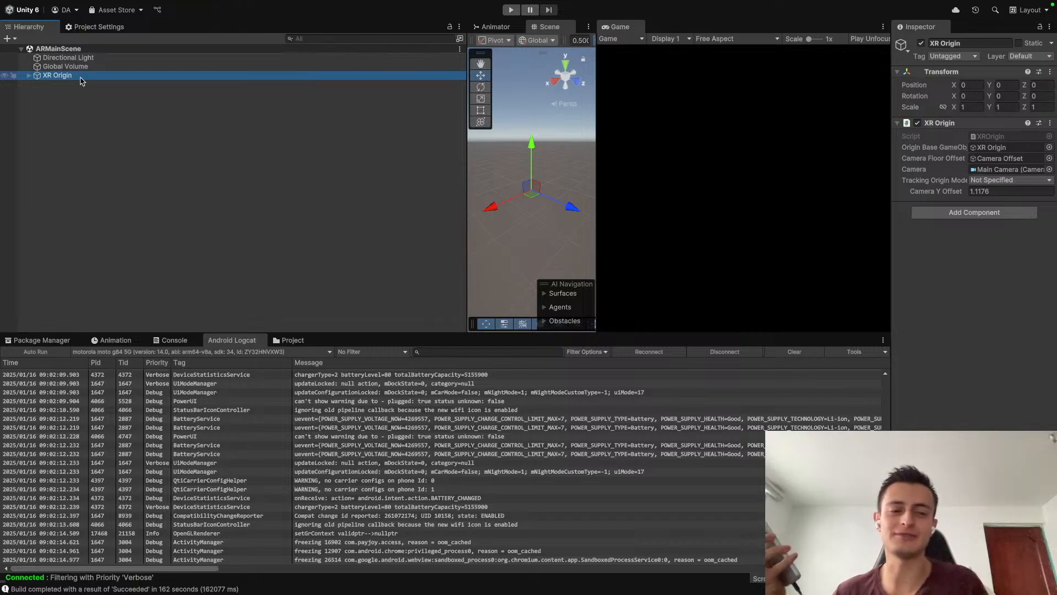
{"action": "right_click", "coordinate": [70, 89]}
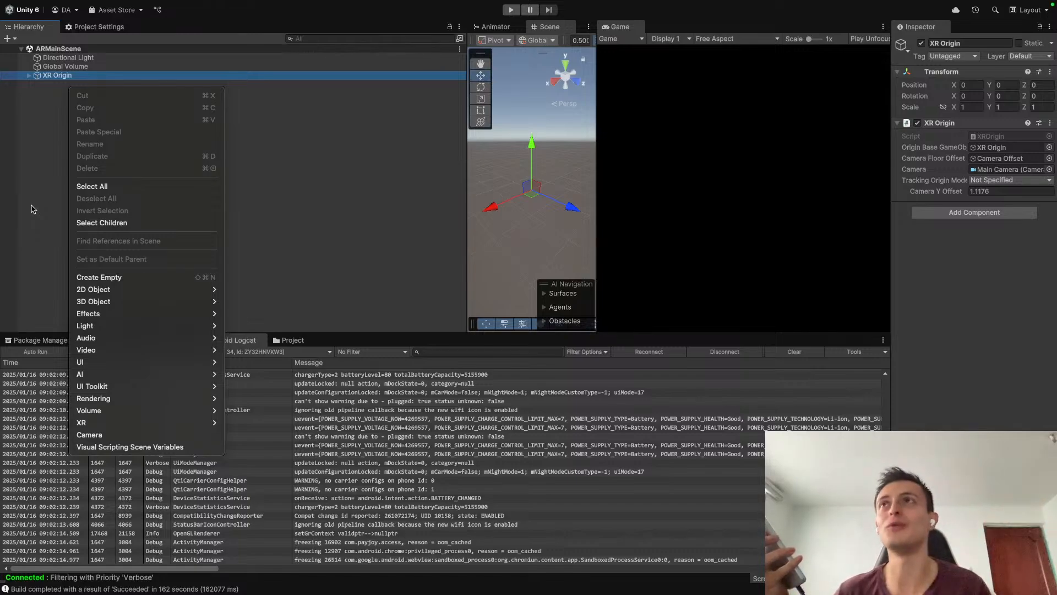
{"action": "mouse_move", "coordinate": [88, 423]}
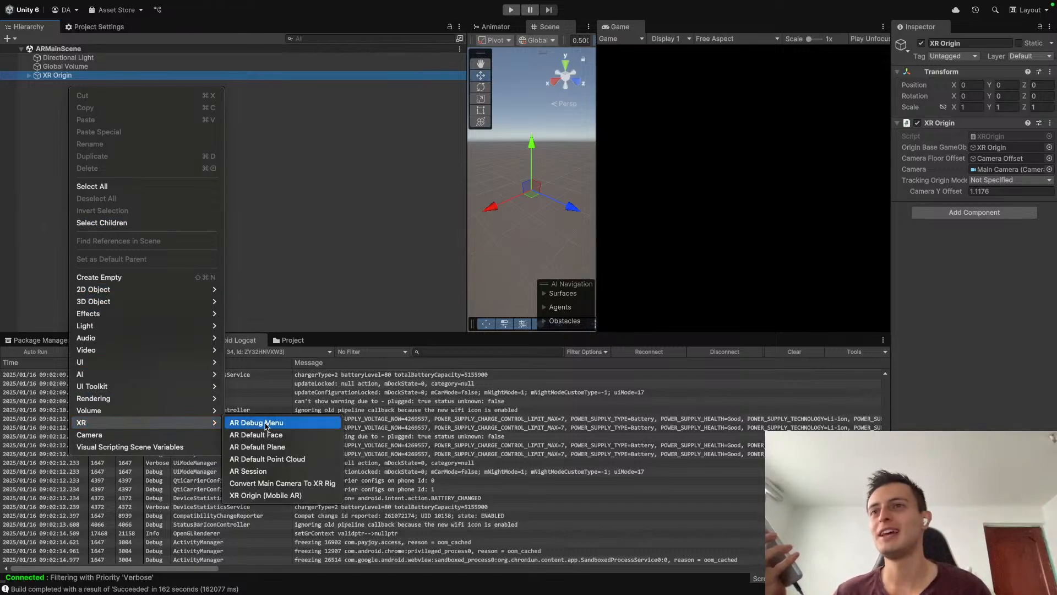
{"action": "left_click", "coordinate": [256, 470]}
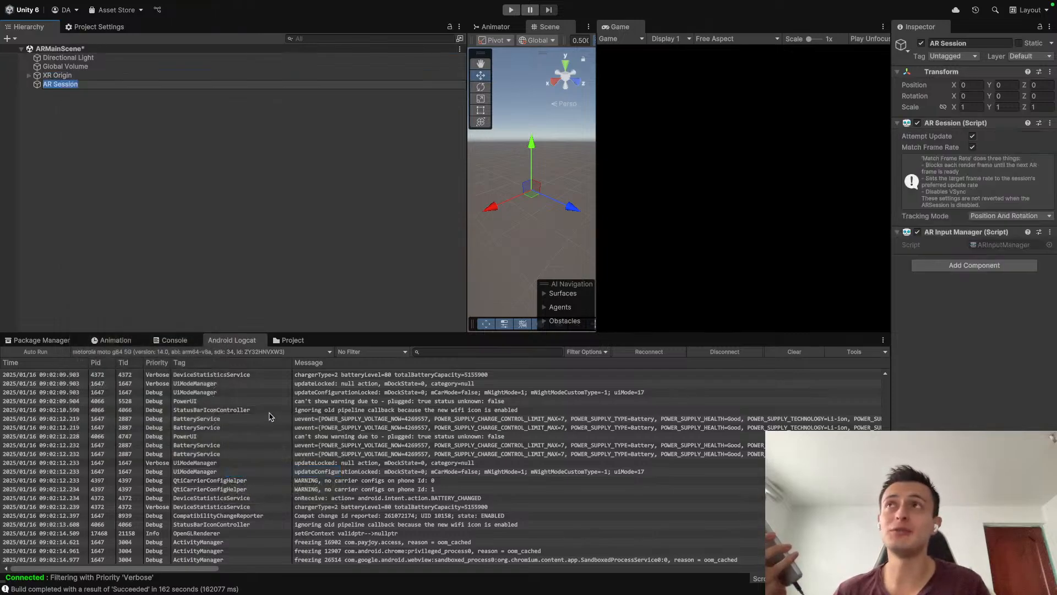
{"action": "key", "text": "Return"}
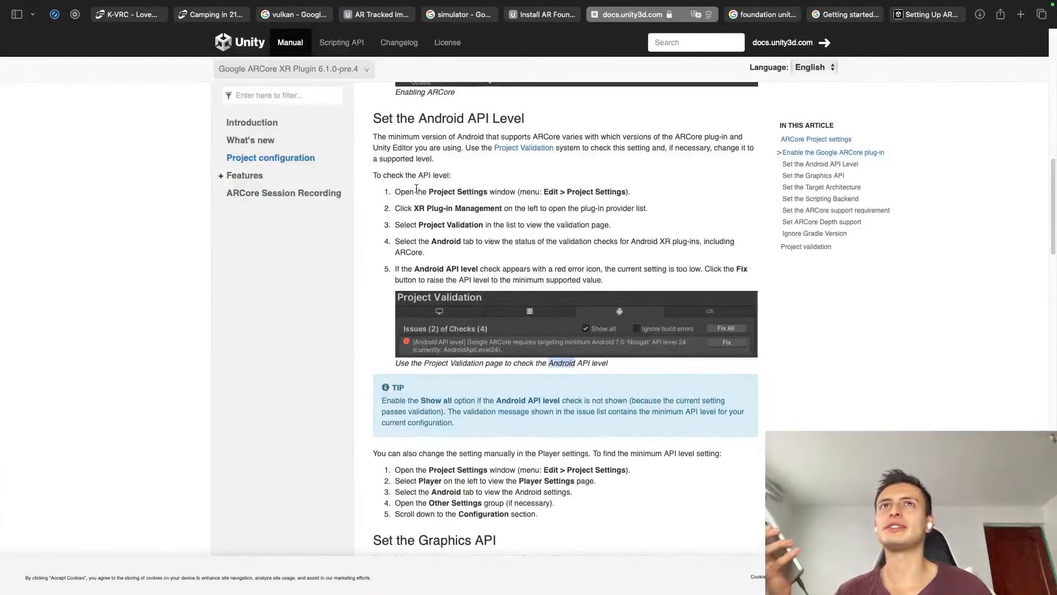
Step: Switch to the MultipleImagesTracking project in the other Unity window and inspect the components of its XR Origin and AR Session objects
{"action": "right_click", "coordinate": [416, 188]}
{"action": "key", "text": "ctrl+Up"}
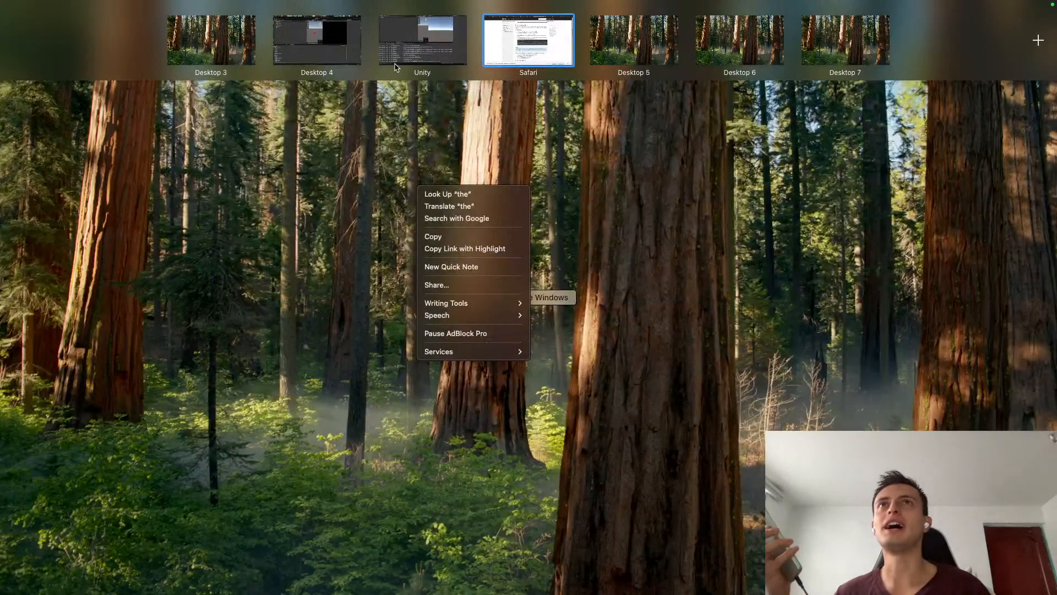
{"action": "left_click", "coordinate": [307, 37]}
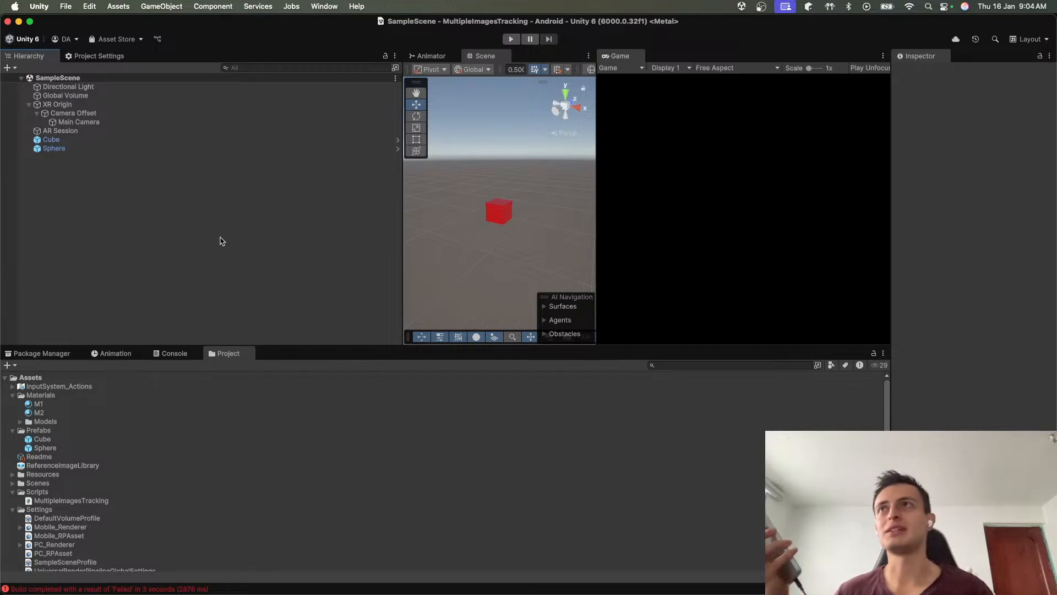
{"action": "key", "text": "ctrl+Left"}
{"action": "key", "text": "ctrl+Right"}
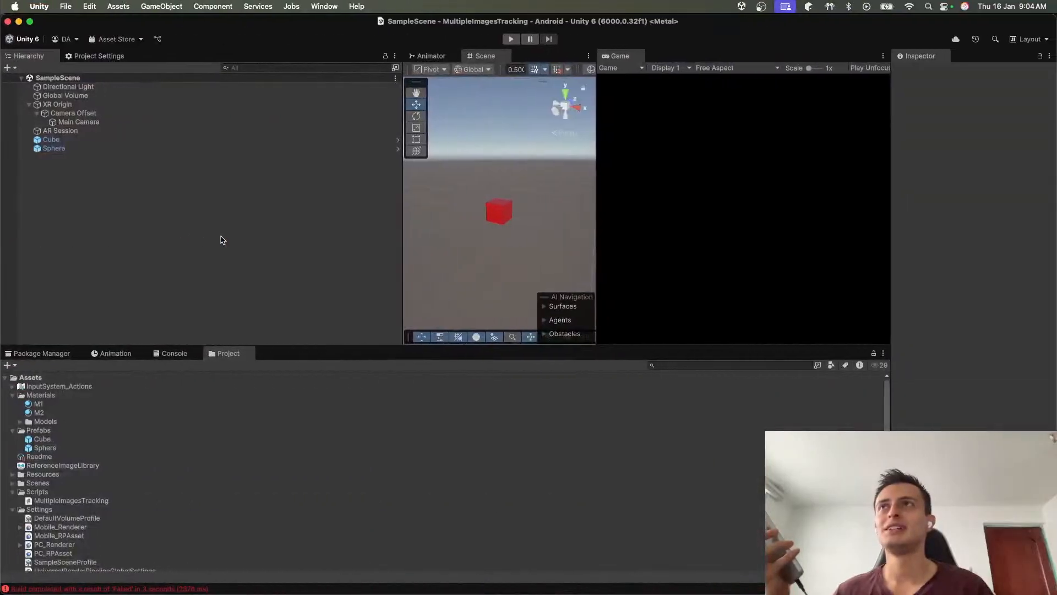
{"action": "left_click", "coordinate": [105, 105]}
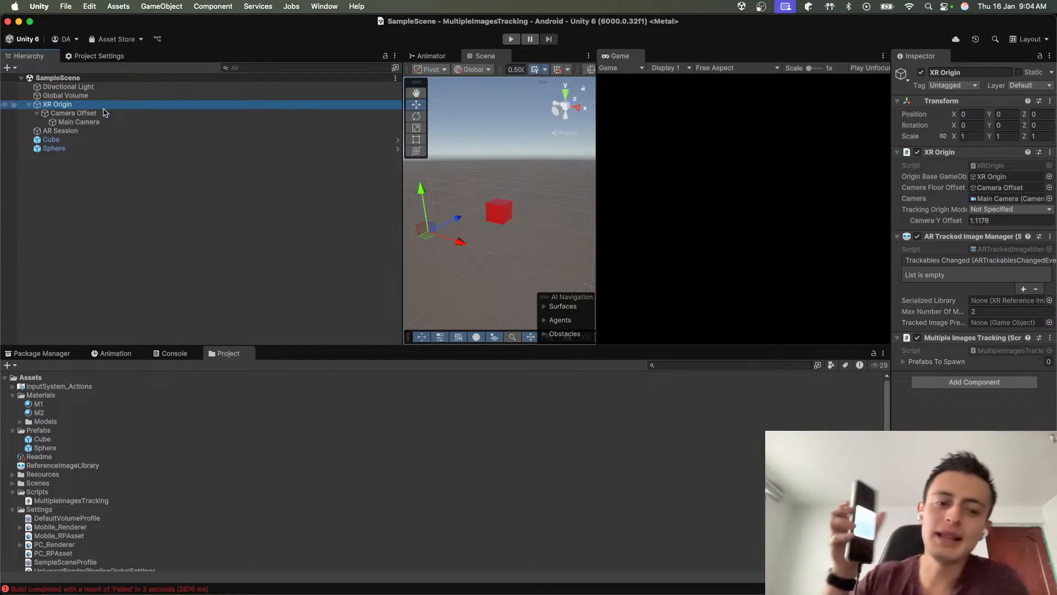
{"action": "left_click", "coordinate": [85, 131]}
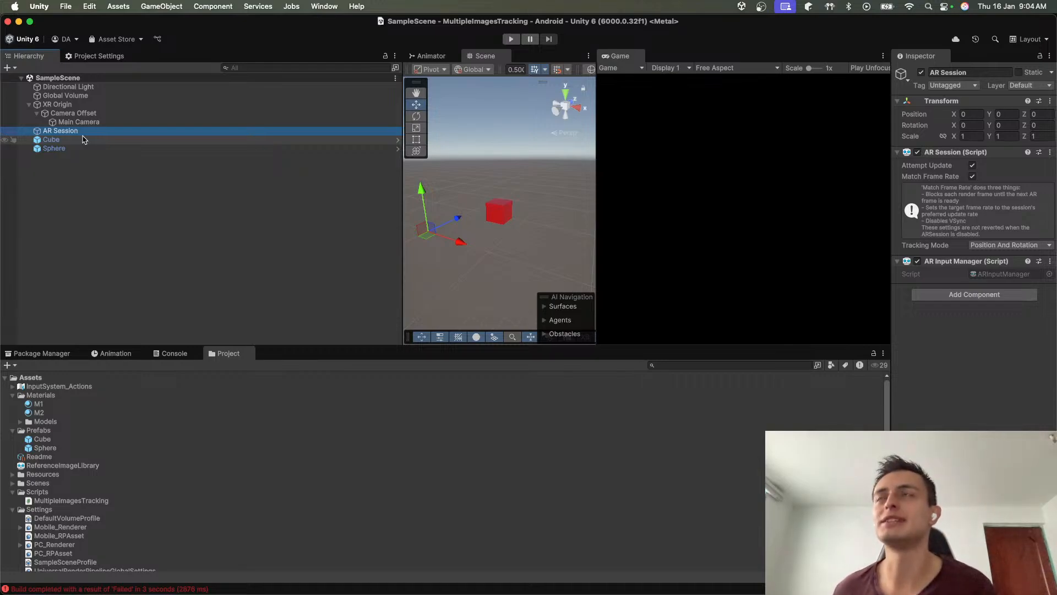
{"action": "left_click", "coordinate": [88, 105]}
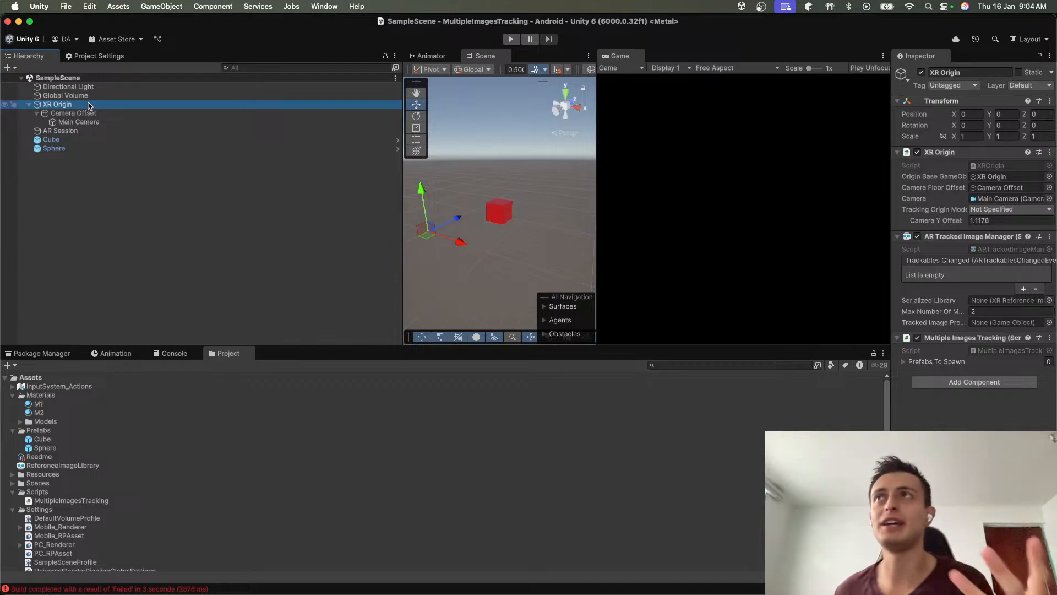
{"action": "left_click", "coordinate": [91, 132]}
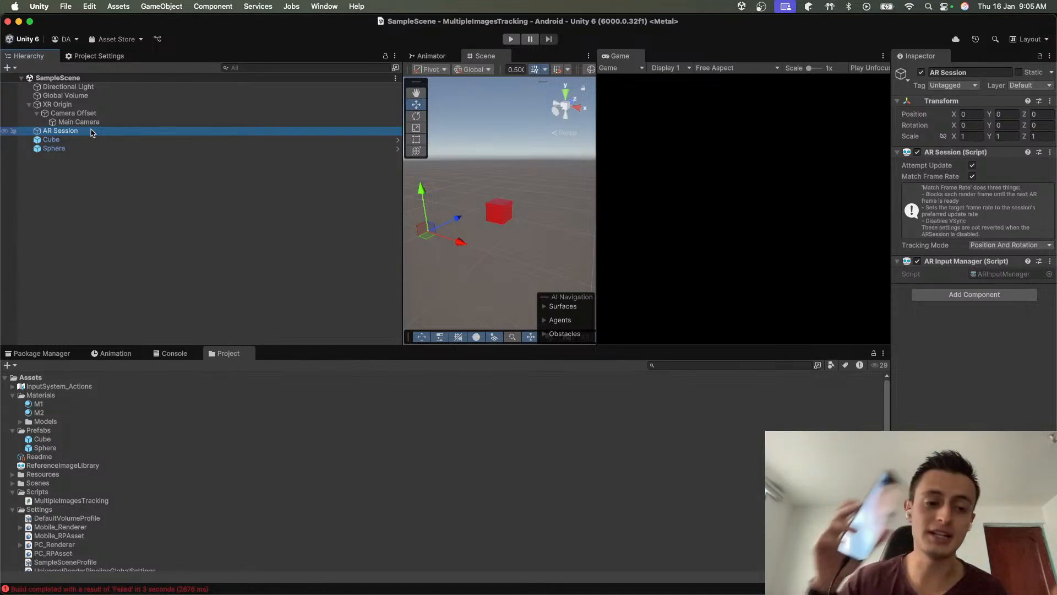
Step: Review the Android and iOS XR plug-in providers in the MultipleImagesTracking project settings
{"action": "left_click", "coordinate": [80, 56]}
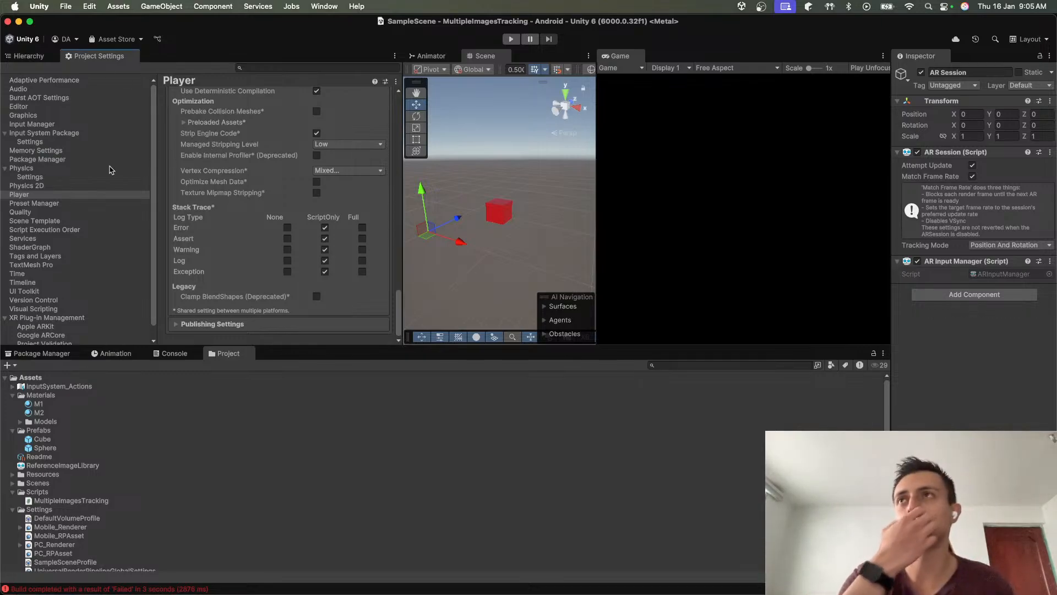
{"action": "left_click", "coordinate": [106, 195]}
{"action": "left_click", "coordinate": [40, 318]}
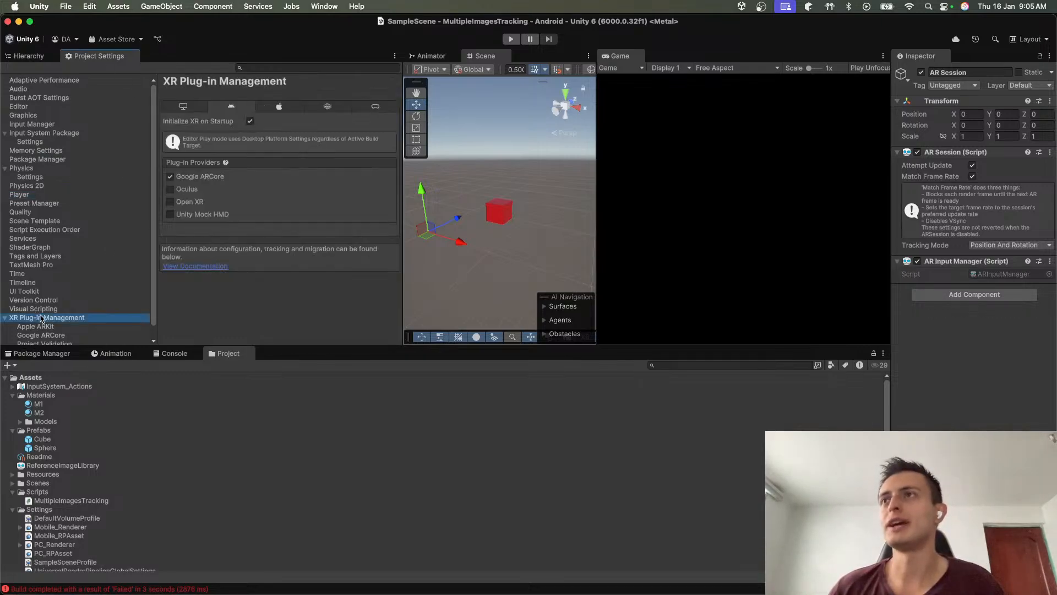
{"action": "left_click", "coordinate": [278, 107]}
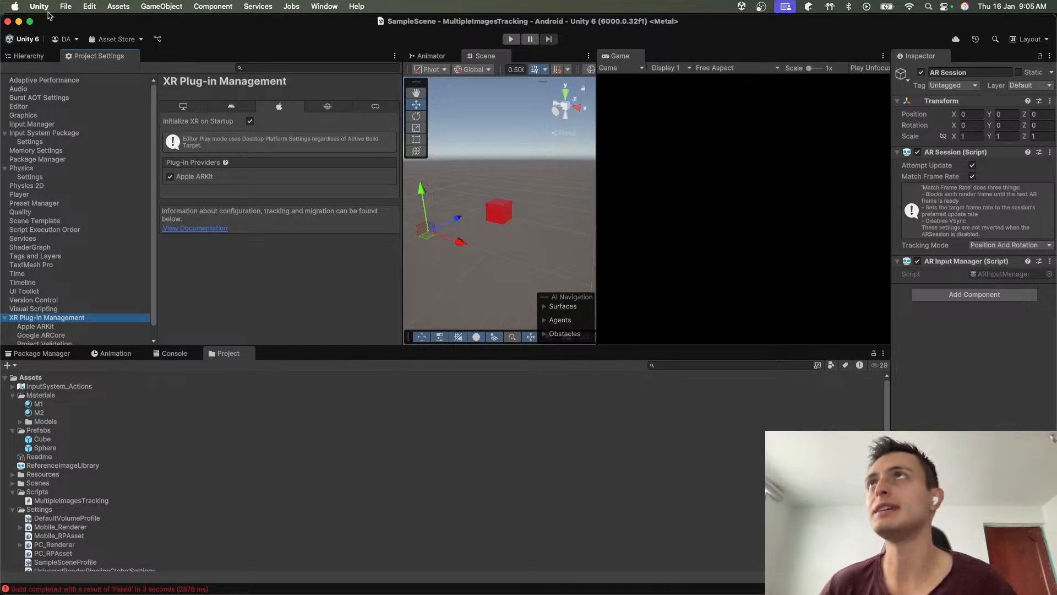
Step: Switch the project's active build platform from Android to iOS and close the build profiles
{"action": "left_click", "coordinate": [63, 9]}
{"action": "left_click", "coordinate": [83, 150]}
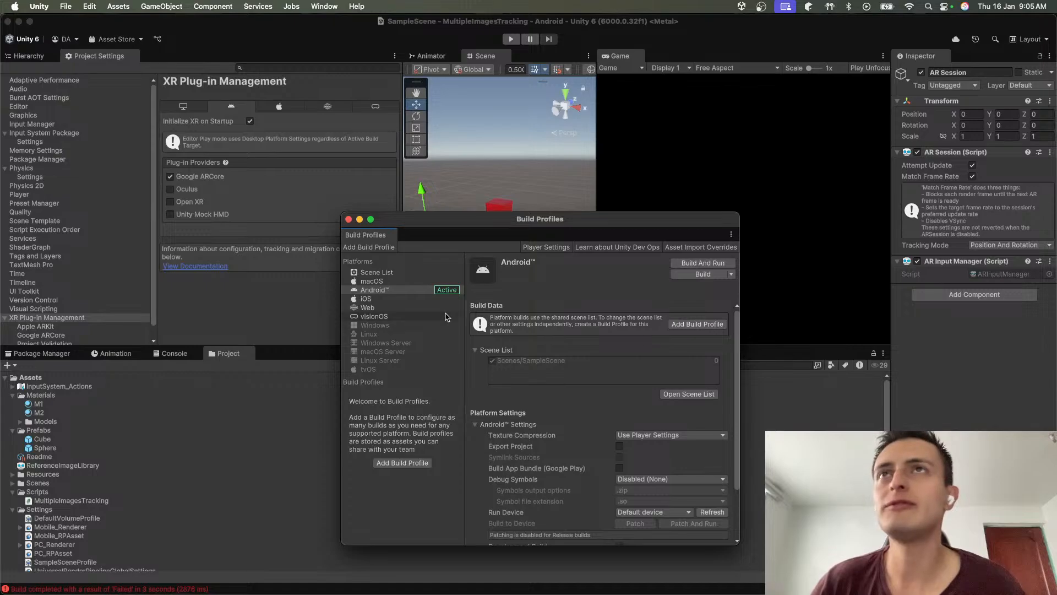
{"action": "left_click", "coordinate": [399, 299]}
{"action": "left_click", "coordinate": [702, 263]}
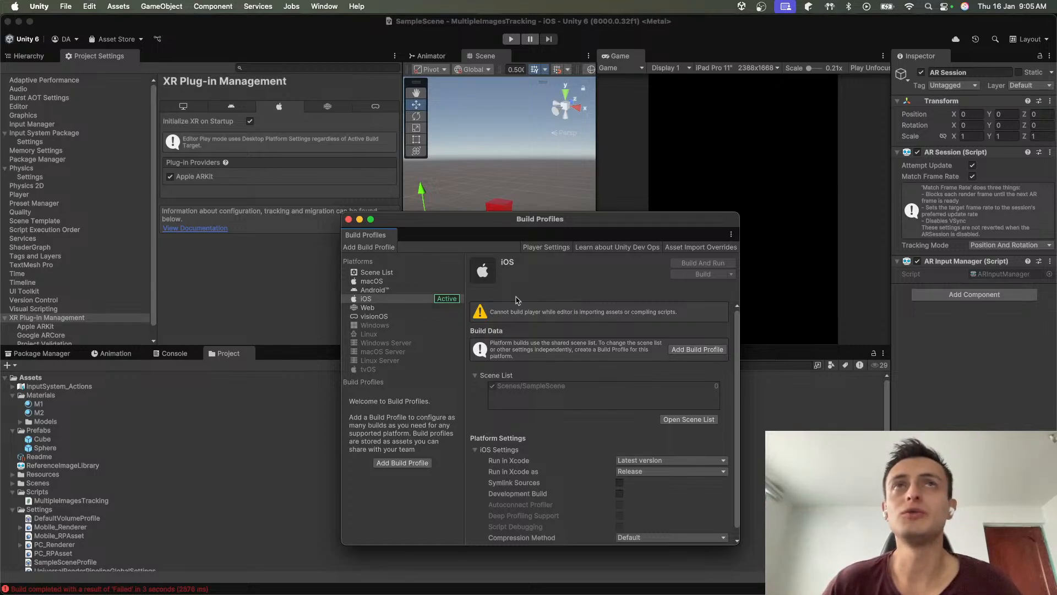
{"action": "left_click", "coordinate": [348, 219]}
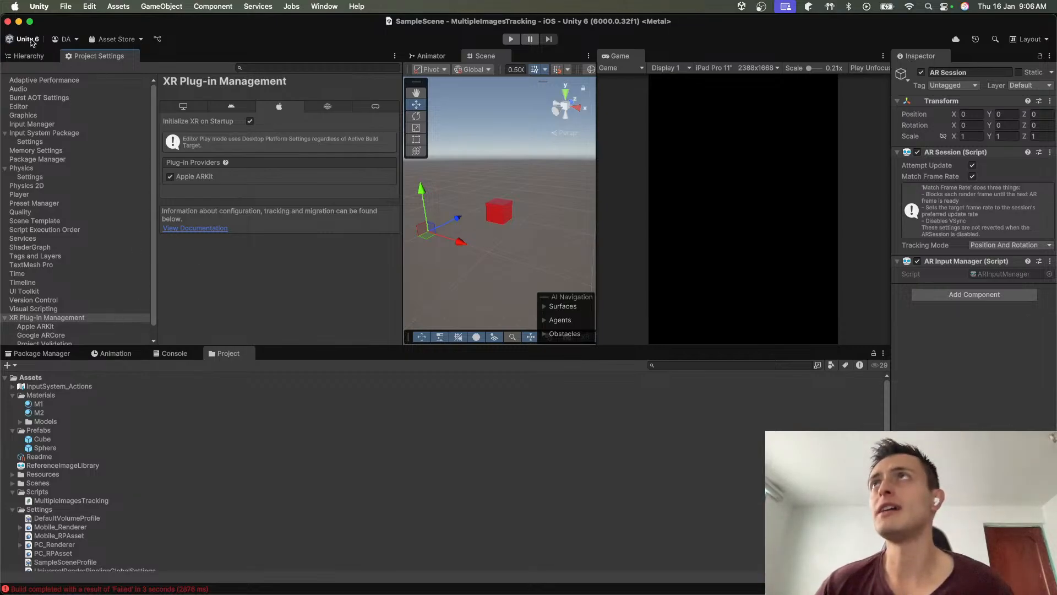
{"action": "left_click", "coordinate": [30, 23]}
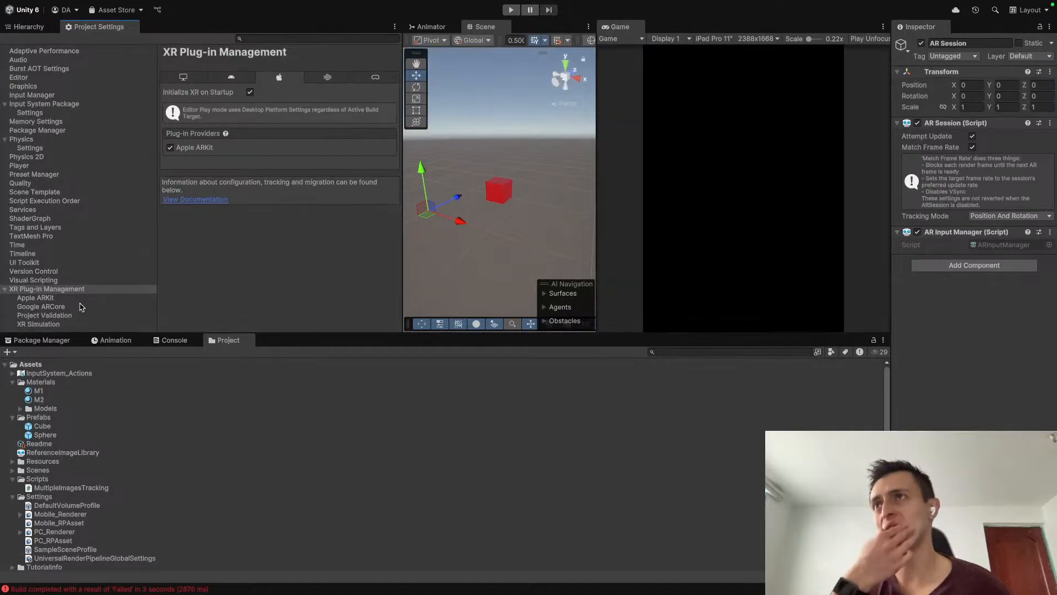
Step: Enable Requires ARKit support in the iOS Player settings' configuration section
{"action": "left_click", "coordinate": [19, 166]}
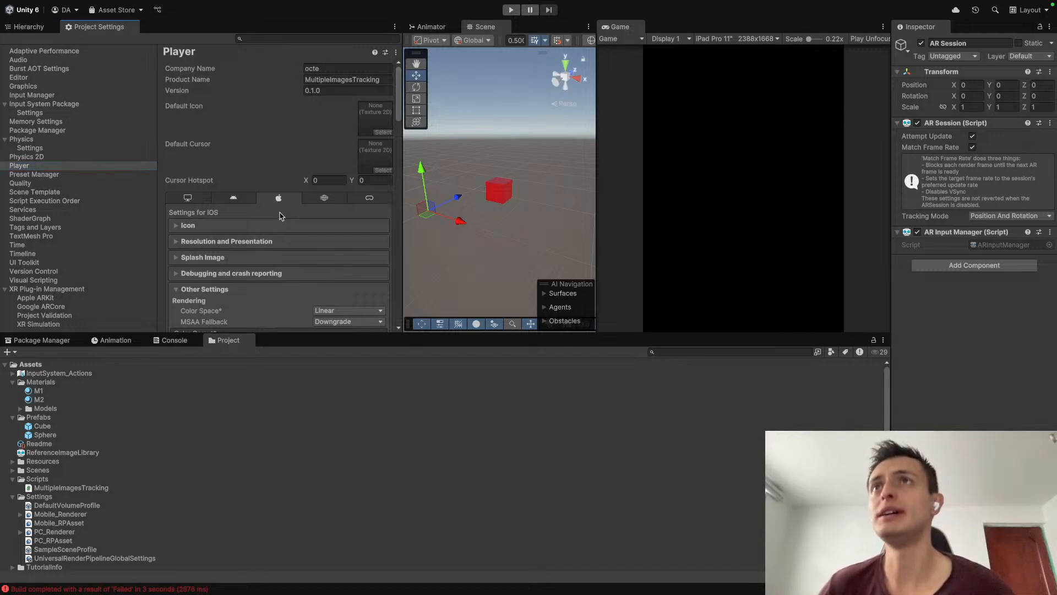
{"action": "scroll", "coordinate": [276, 204], "scroll_direction": "down", "scroll_amount": 3}
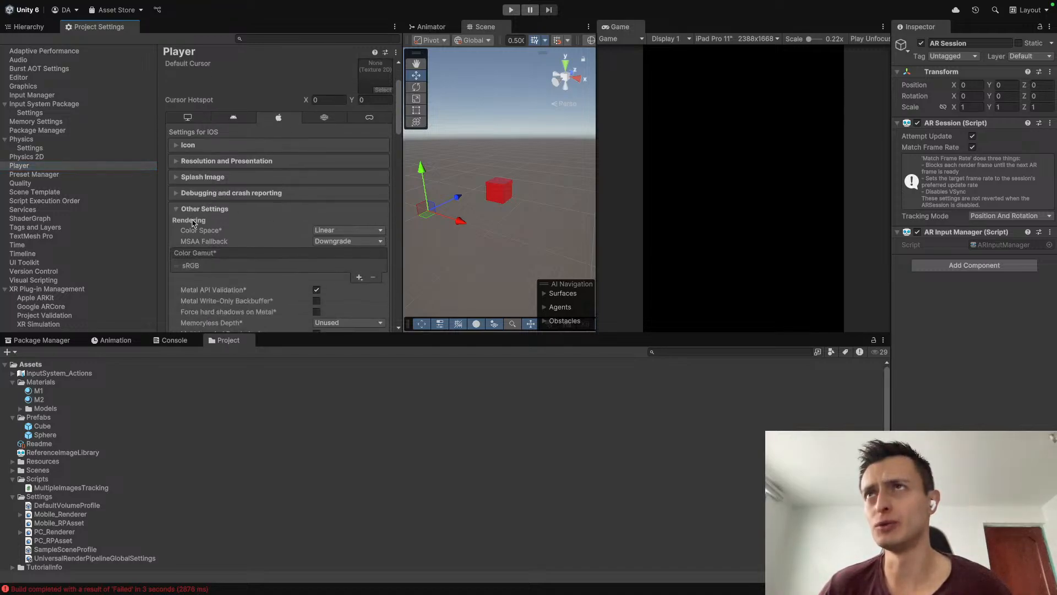
{"action": "scroll", "coordinate": [238, 238], "scroll_direction": "down", "scroll_amount": 4}
{"action": "scroll", "coordinate": [238, 238], "scroll_direction": "down", "scroll_amount": 2}
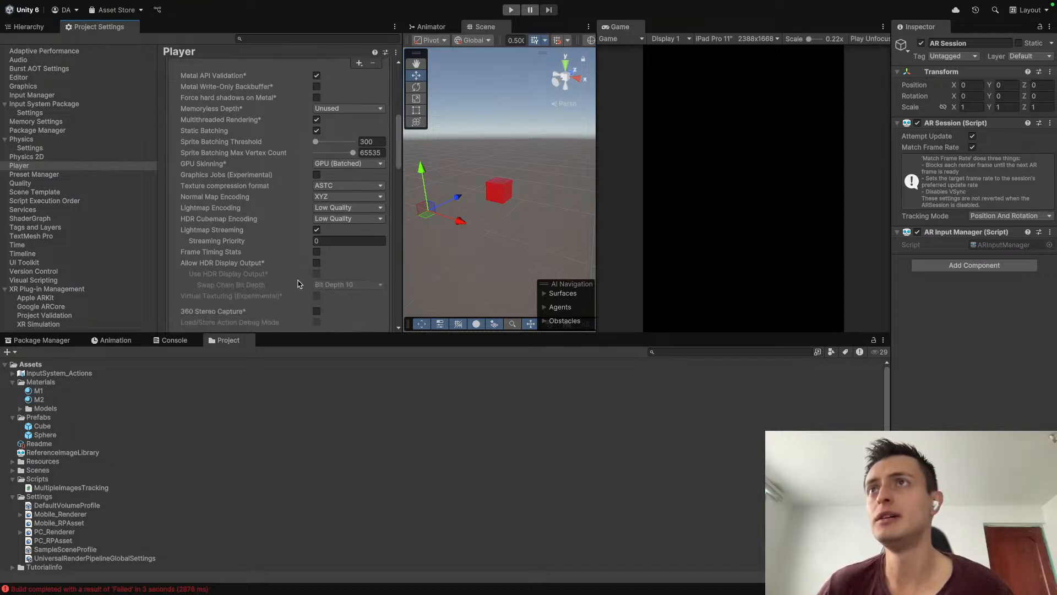
{"action": "scroll", "coordinate": [248, 283], "scroll_direction": "down", "scroll_amount": 5}
{"action": "scroll", "coordinate": [241, 293], "scroll_direction": "down", "scroll_amount": 4}
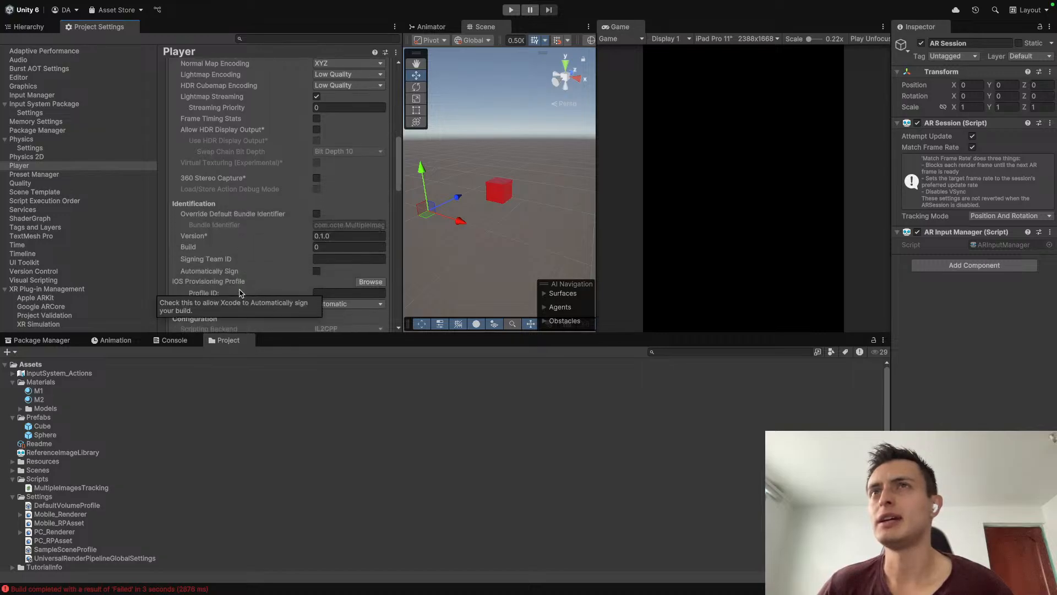
{"action": "scroll", "coordinate": [240, 293], "scroll_direction": "down", "scroll_amount": 3}
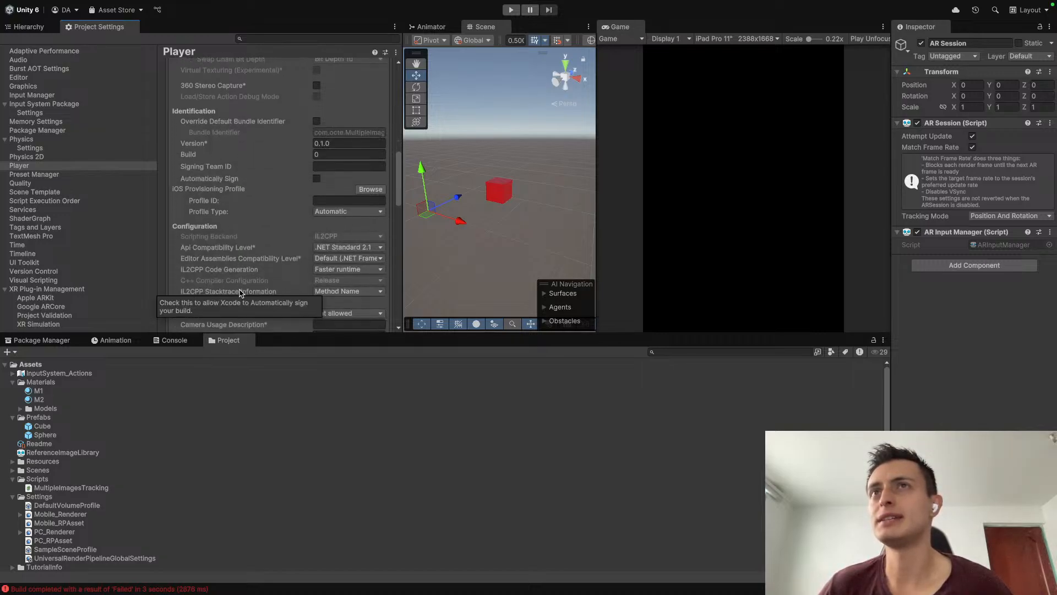
{"action": "scroll", "coordinate": [241, 293], "scroll_direction": "down", "scroll_amount": 3}
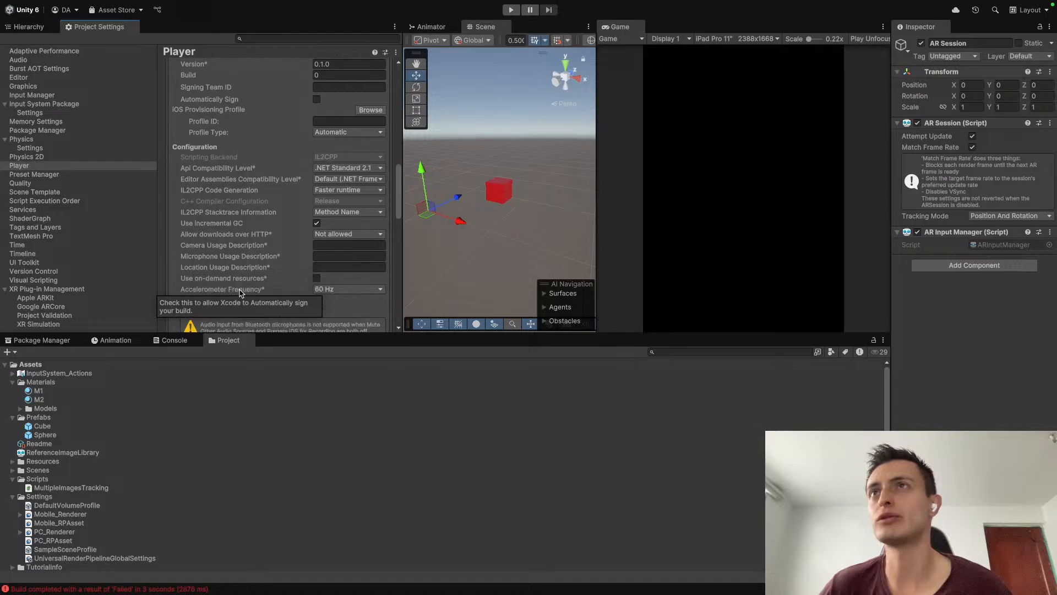
{"action": "scroll", "coordinate": [241, 293], "scroll_direction": "down", "scroll_amount": 3}
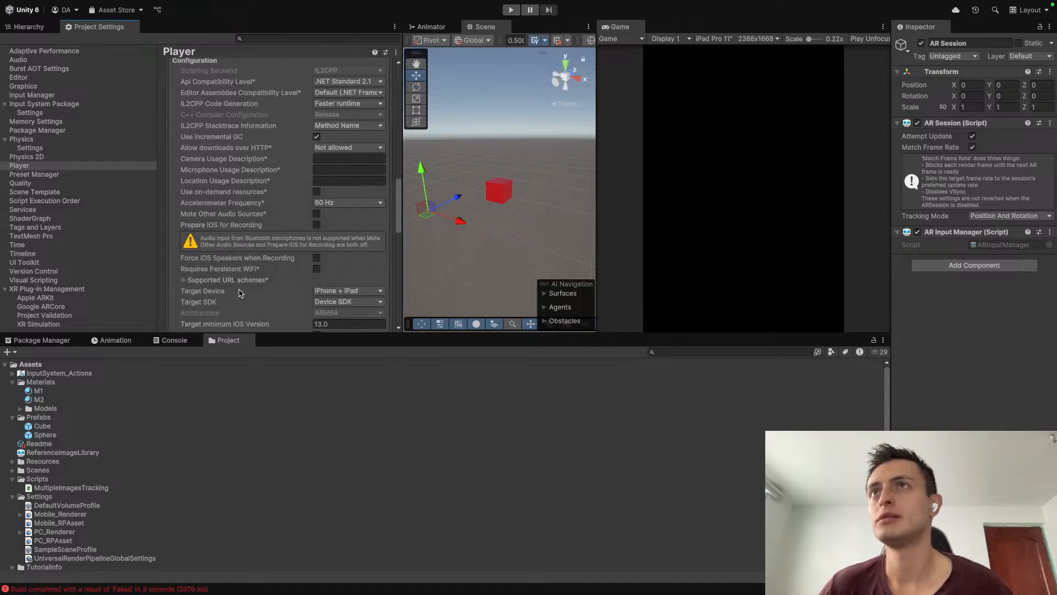
{"action": "scroll", "coordinate": [241, 292], "scroll_direction": "down", "scroll_amount": 2}
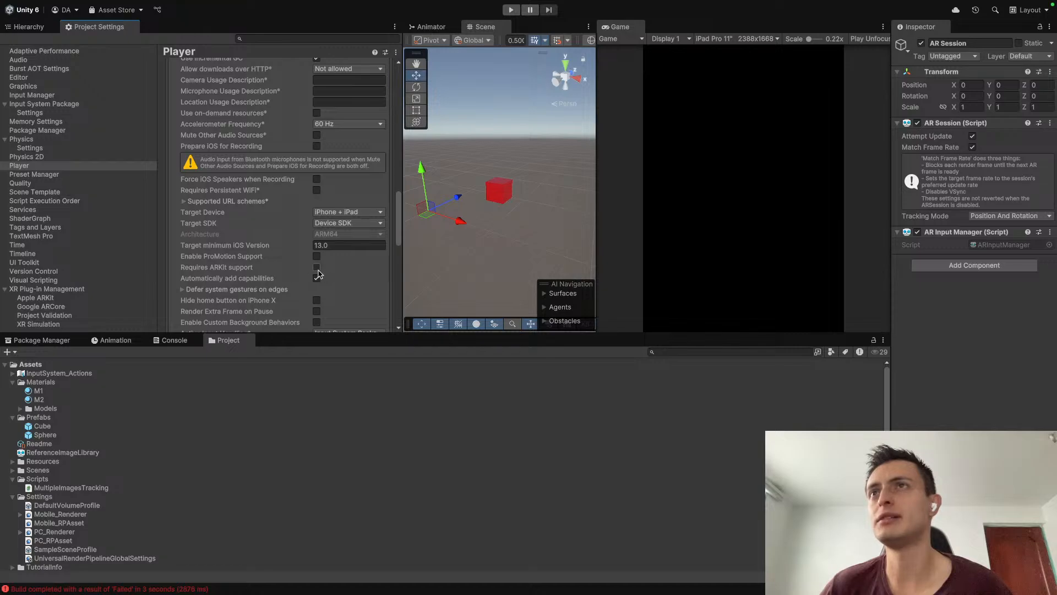
{"action": "left_click", "coordinate": [199, 268]}
{"action": "left_click", "coordinate": [317, 267]}
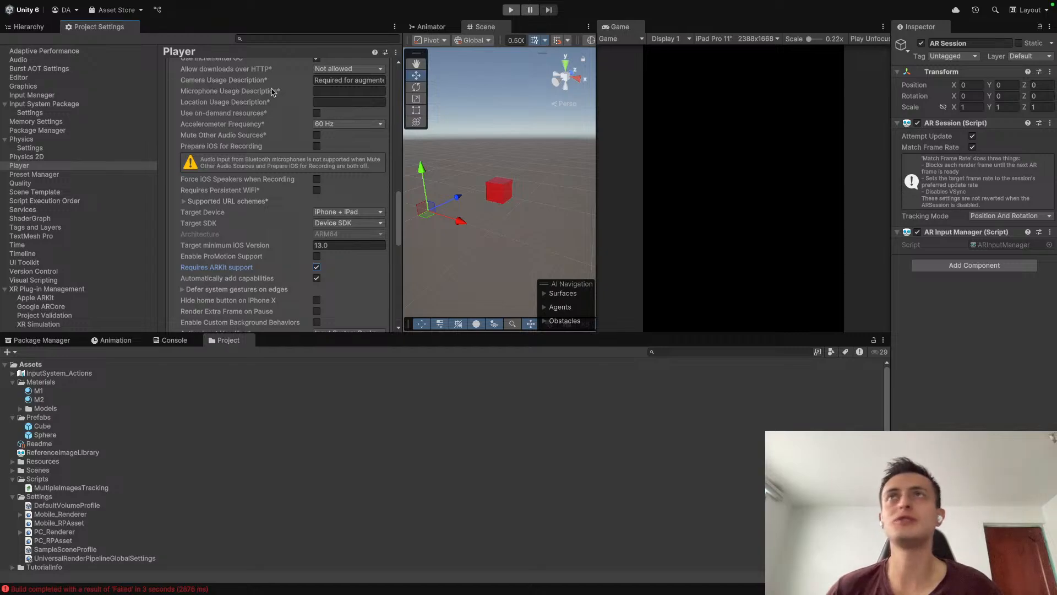
Step: Set the iOS Camera Usage Description to "We need your camera"
{"action": "left_click", "coordinate": [327, 81]}
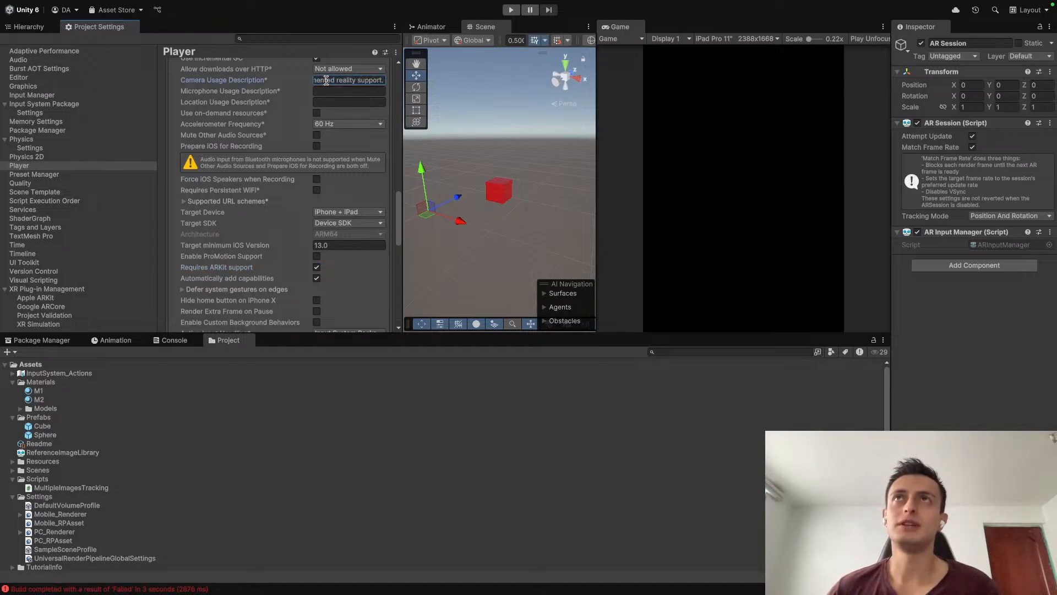
{"action": "key", "text": "ctrl+a"}
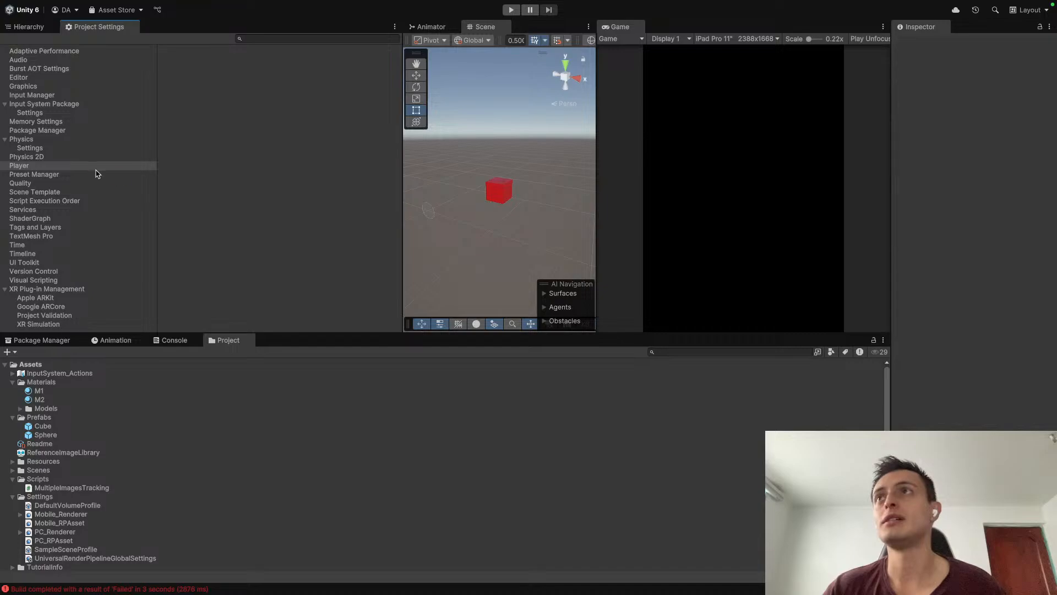
{"action": "left_click", "coordinate": [347, 81]}
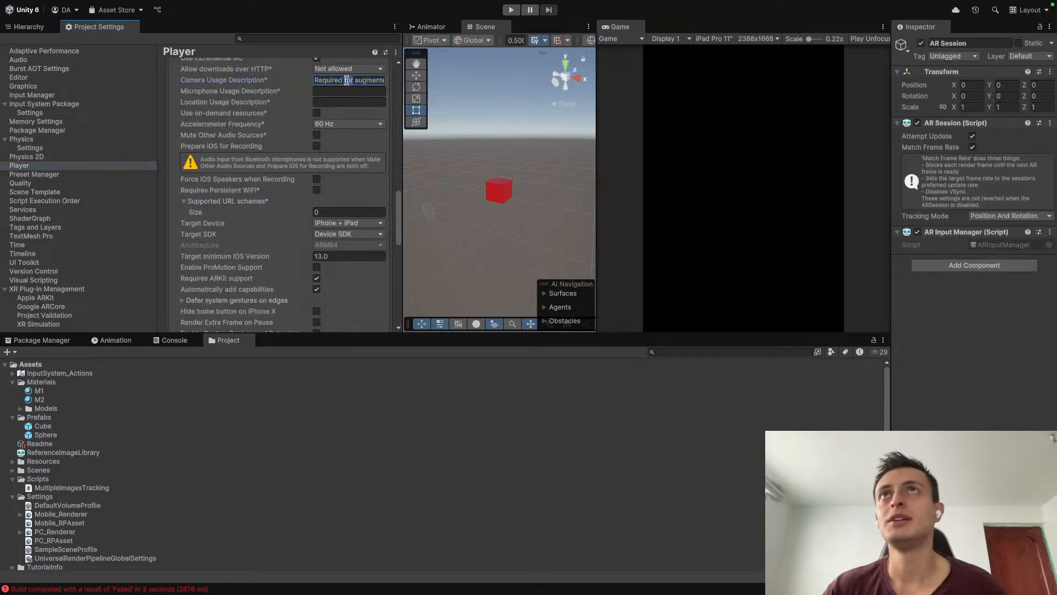
{"action": "type", "text": "We need your camera"}
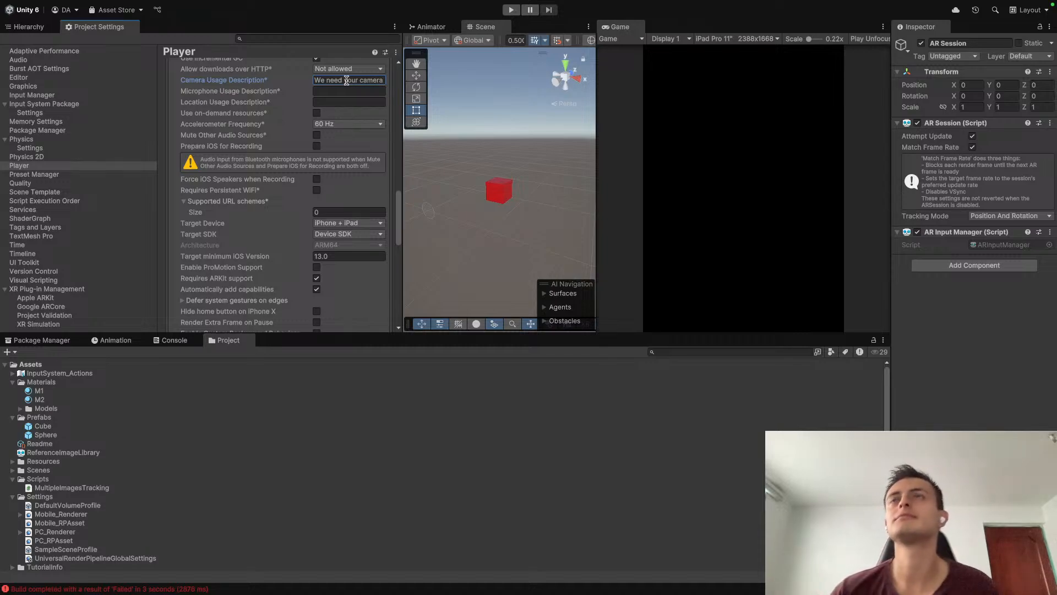
{"action": "left_click", "coordinate": [346, 81]}
{"action": "left_click_drag", "start_coordinate": [338, 77], "coordinate": [402, 76]}
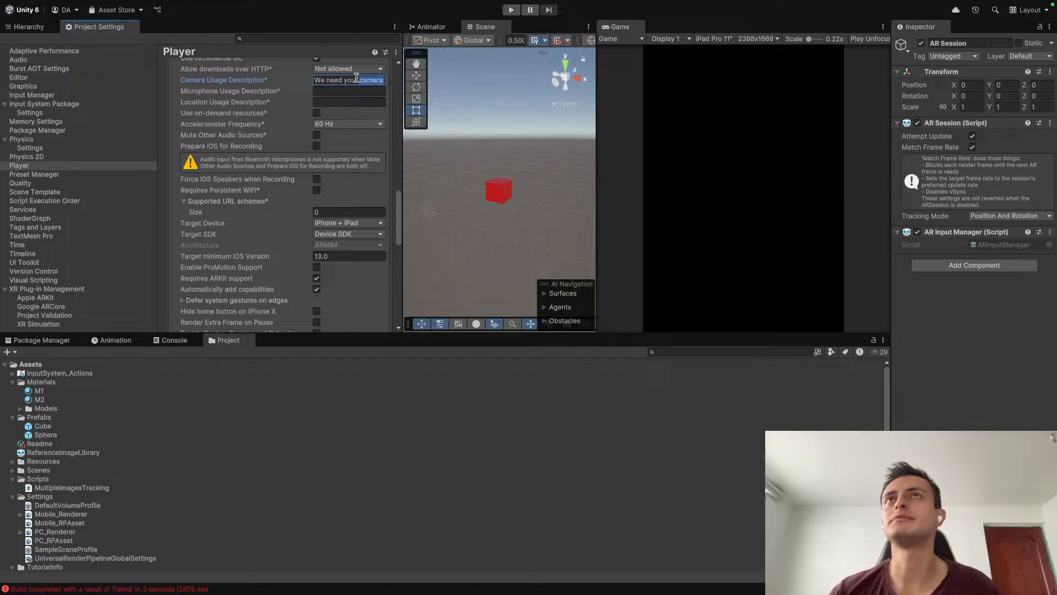
{"action": "scroll", "coordinate": [356, 78], "scroll_direction": "up", "scroll_amount": 1}
{"action": "scroll", "coordinate": [357, 79], "scroll_direction": "down", "scroll_amount": 1}
{"action": "triple_click", "coordinate": [357, 79]}
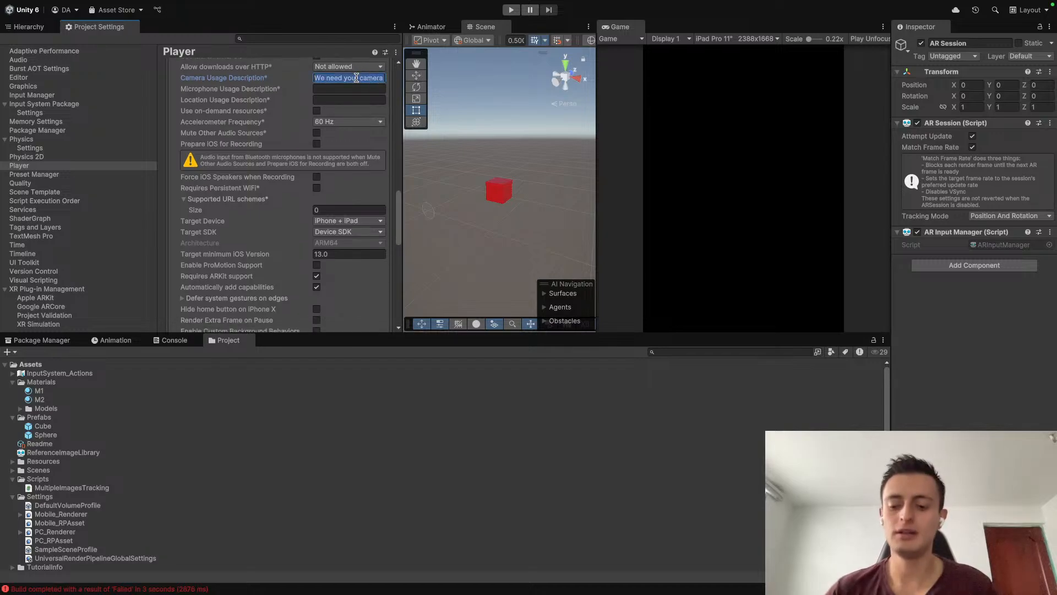
{"action": "type", "text": "We"}
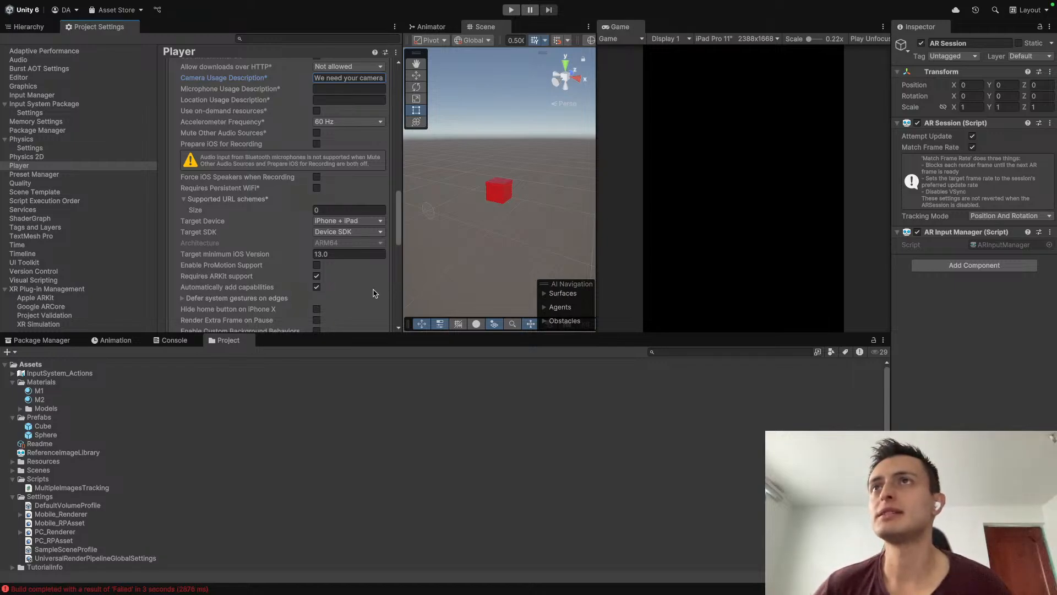
Step: Review the target minimum iOS version and the scripting define symbols in the iOS Player settings
{"action": "left_click", "coordinate": [369, 255]}
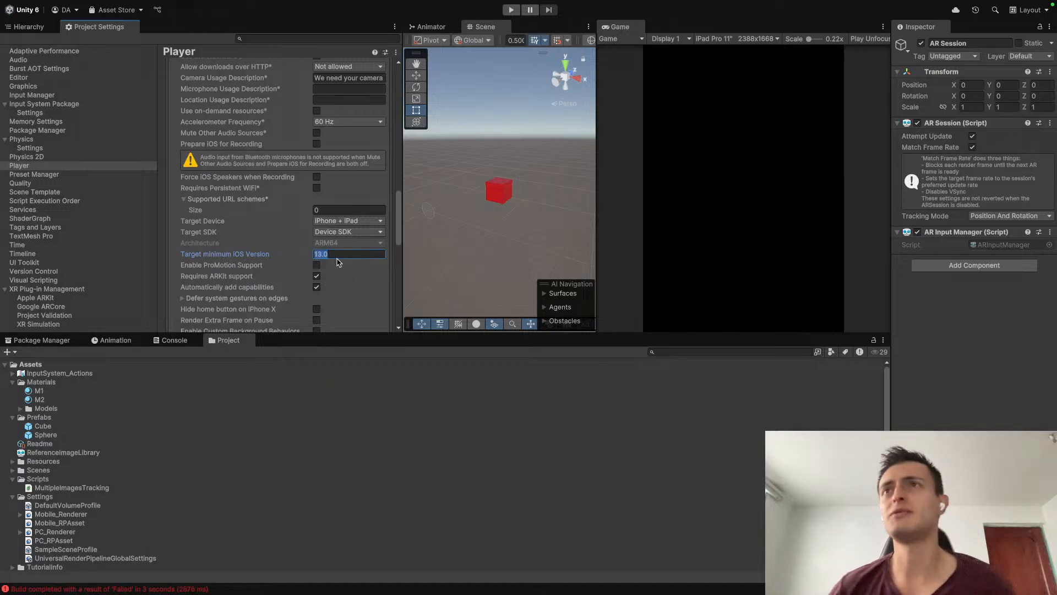
{"action": "scroll", "coordinate": [338, 262], "scroll_direction": "down", "scroll_amount": 5}
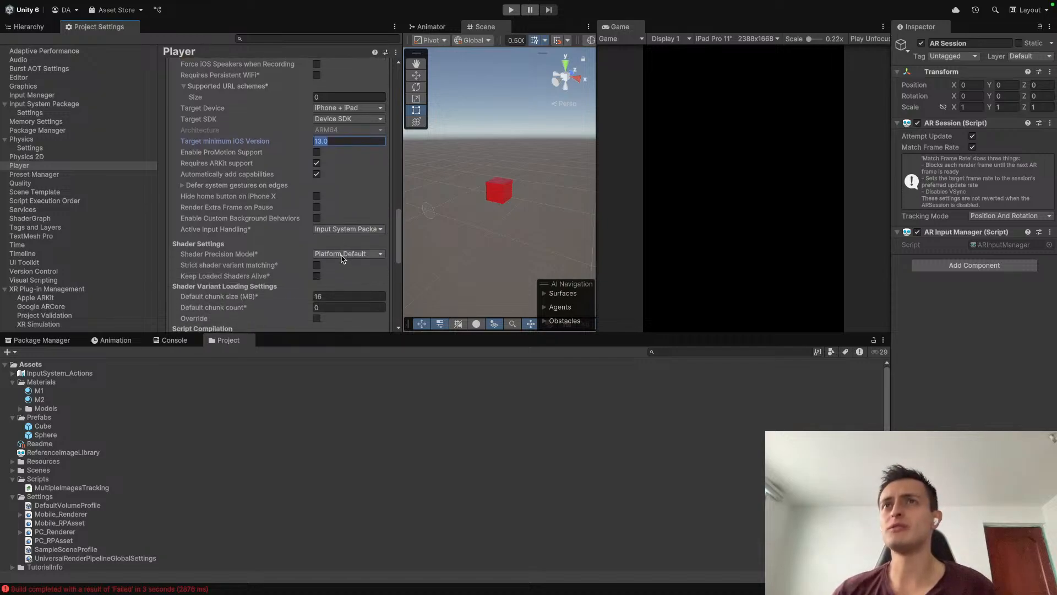
{"action": "scroll", "coordinate": [340, 281], "scroll_direction": "down", "scroll_amount": 9}
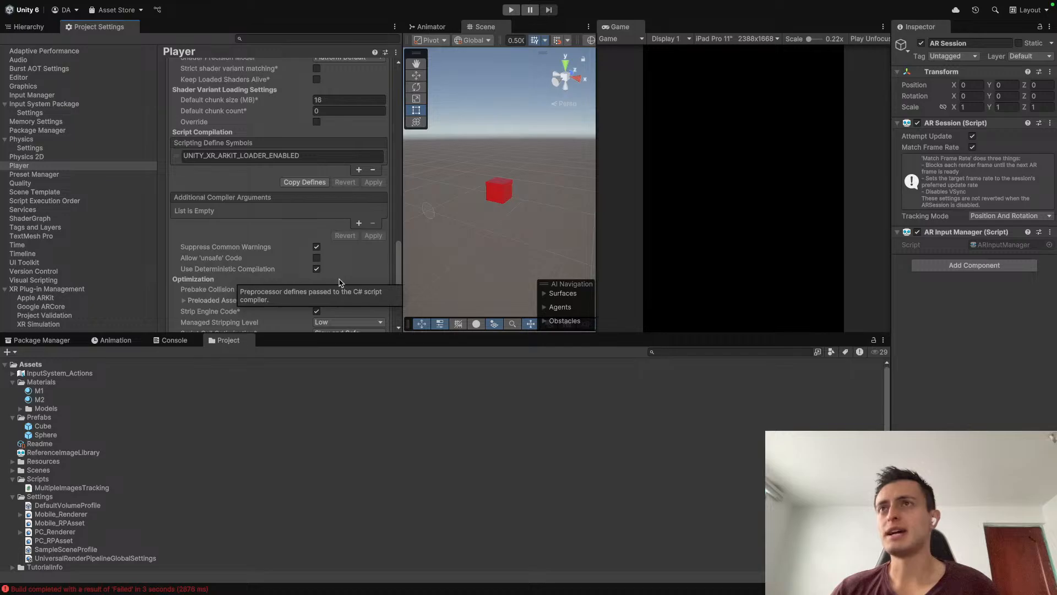
{"action": "scroll", "coordinate": [340, 282], "scroll_direction": "up", "scroll_amount": 15}
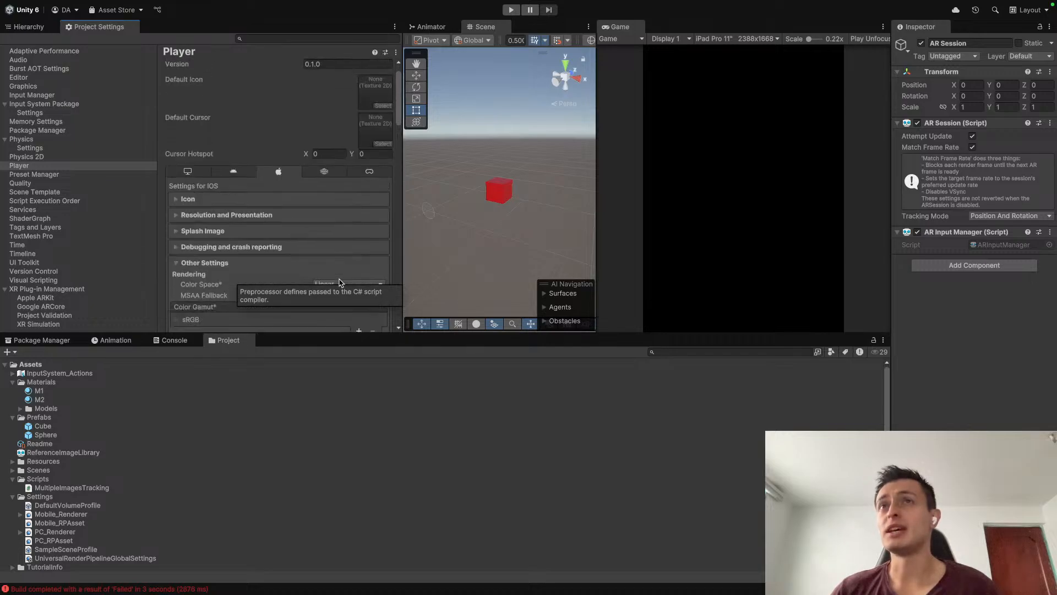
{"action": "scroll", "coordinate": [340, 282], "scroll_direction": "down", "scroll_amount": 13}
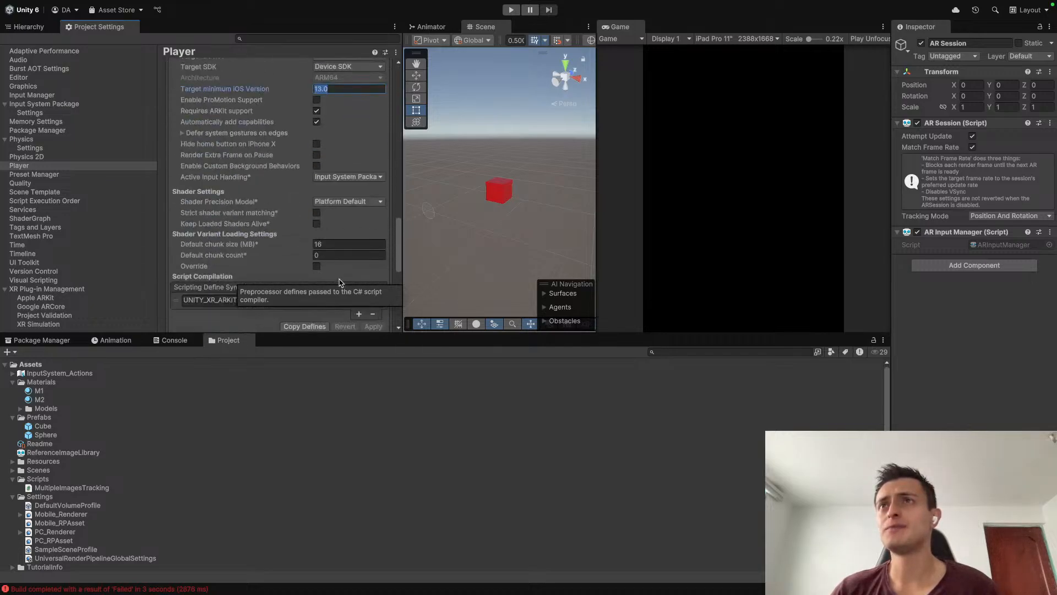
{"action": "scroll", "coordinate": [340, 282], "scroll_direction": "down", "scroll_amount": 2}
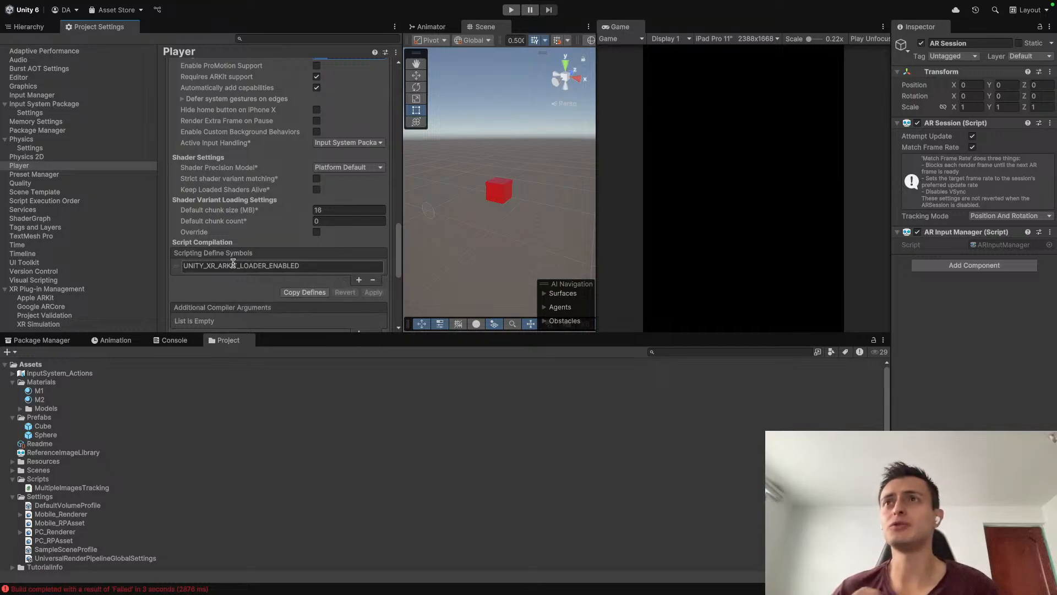
{"action": "left_click_drag", "start_coordinate": [300, 267], "coordinate": [186, 267]}
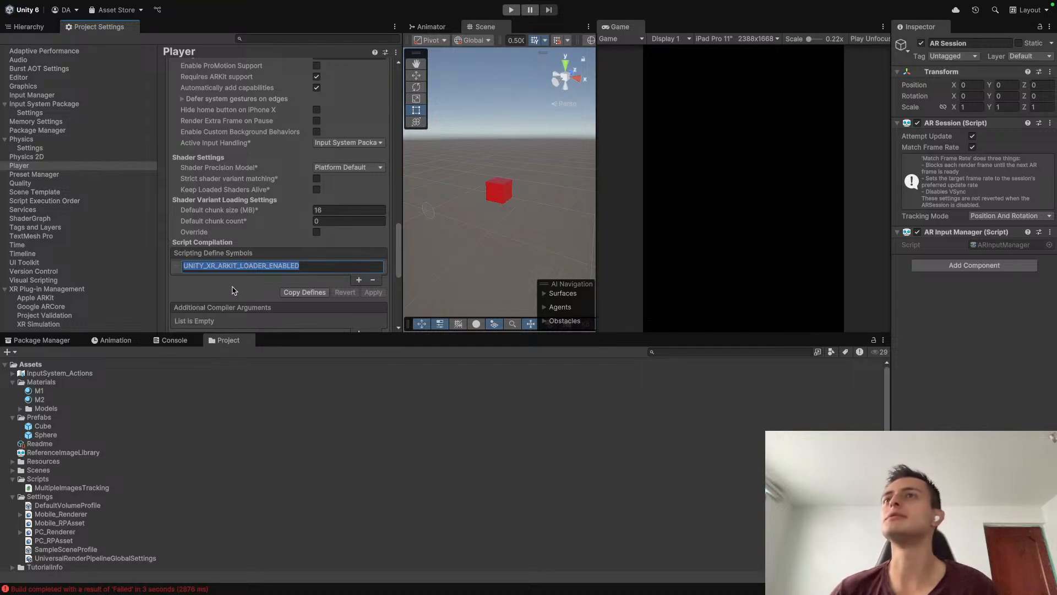
{"action": "scroll", "coordinate": [292, 256], "scroll_direction": "up", "scroll_amount": 1}
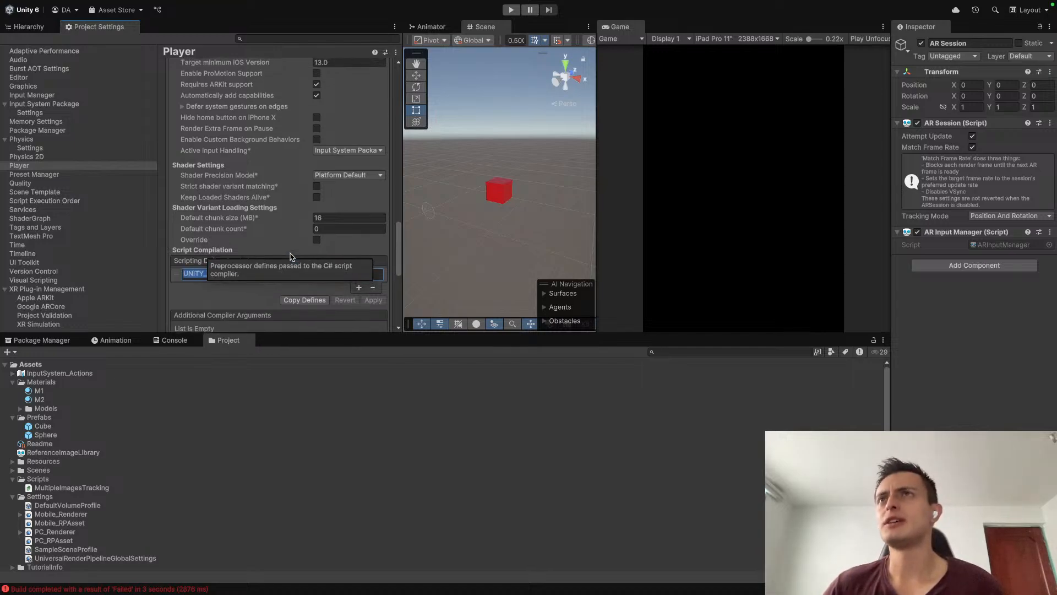
{"action": "scroll", "coordinate": [292, 256], "scroll_direction": "up", "scroll_amount": 15}
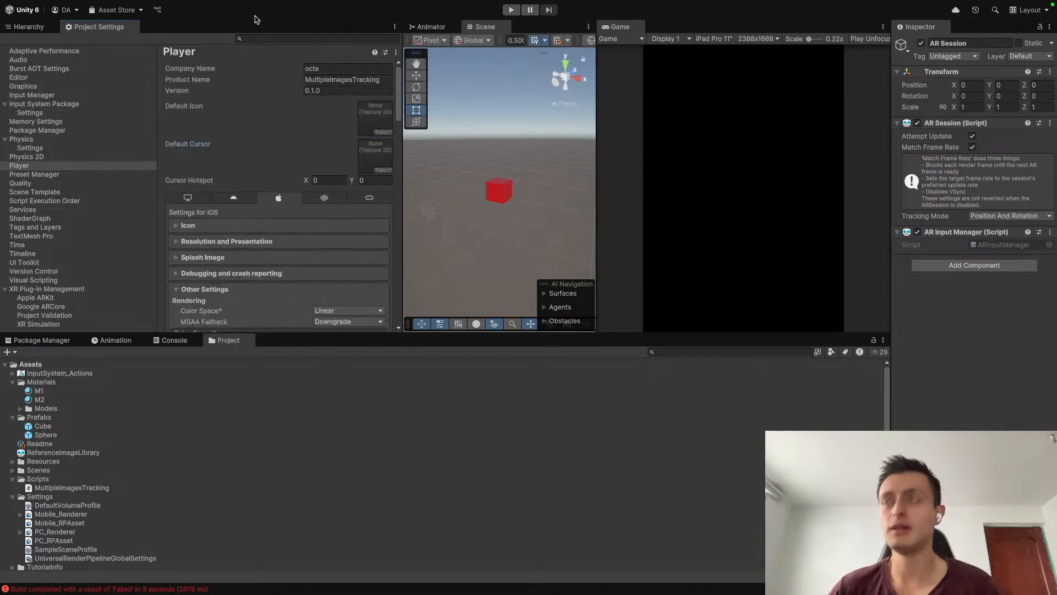
Step: Build and run the iOS project into a new folder named iosAppBuild inside the project's Build folder
{"action": "left_click", "coordinate": [31, 26]}
{"action": "left_click", "coordinate": [65, 6]}
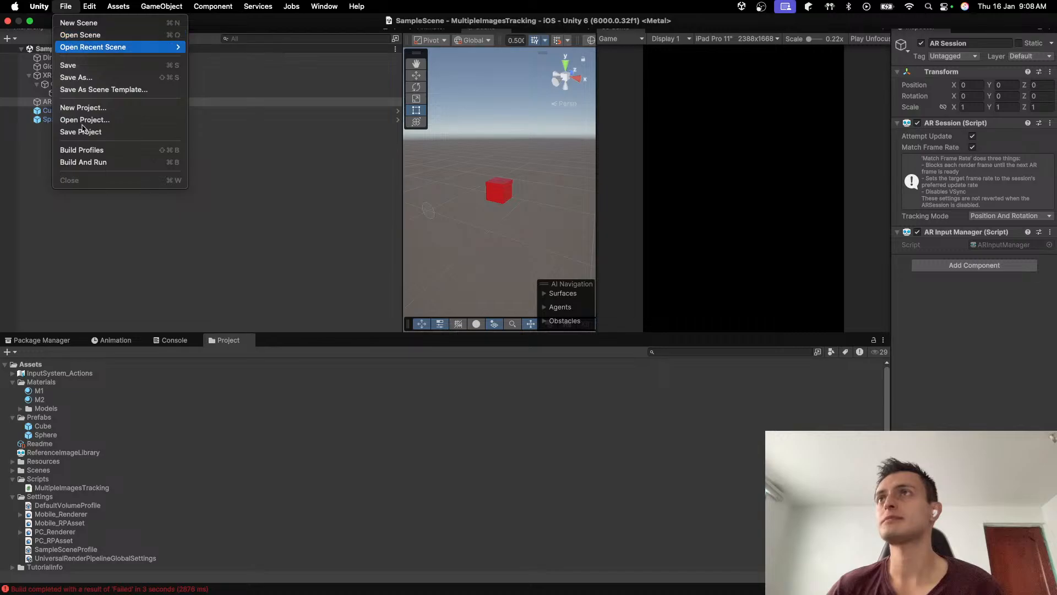
{"action": "left_click", "coordinate": [83, 150]}
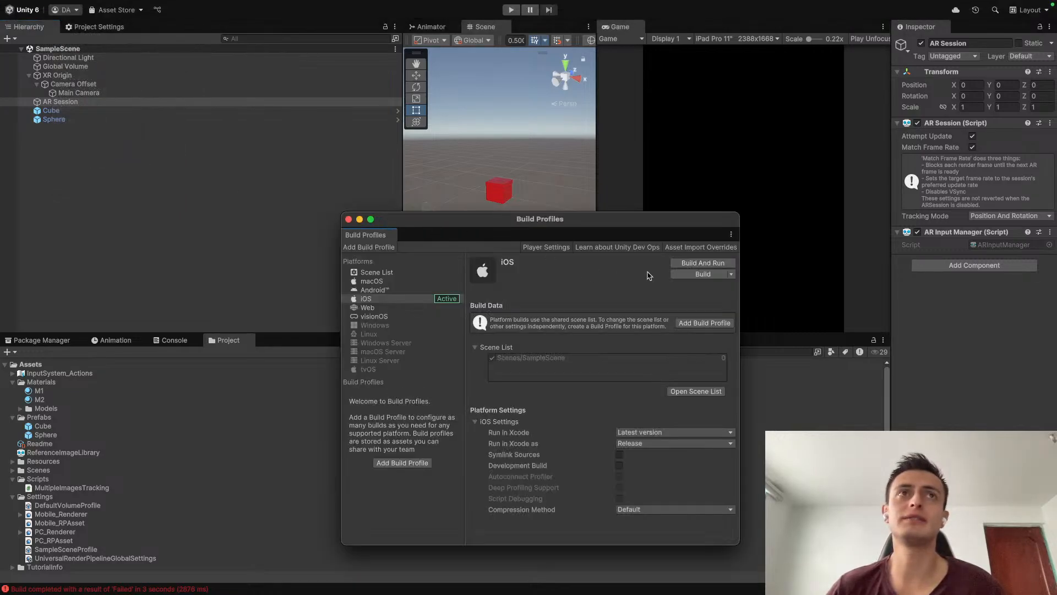
{"action": "left_click", "coordinate": [696, 265]}
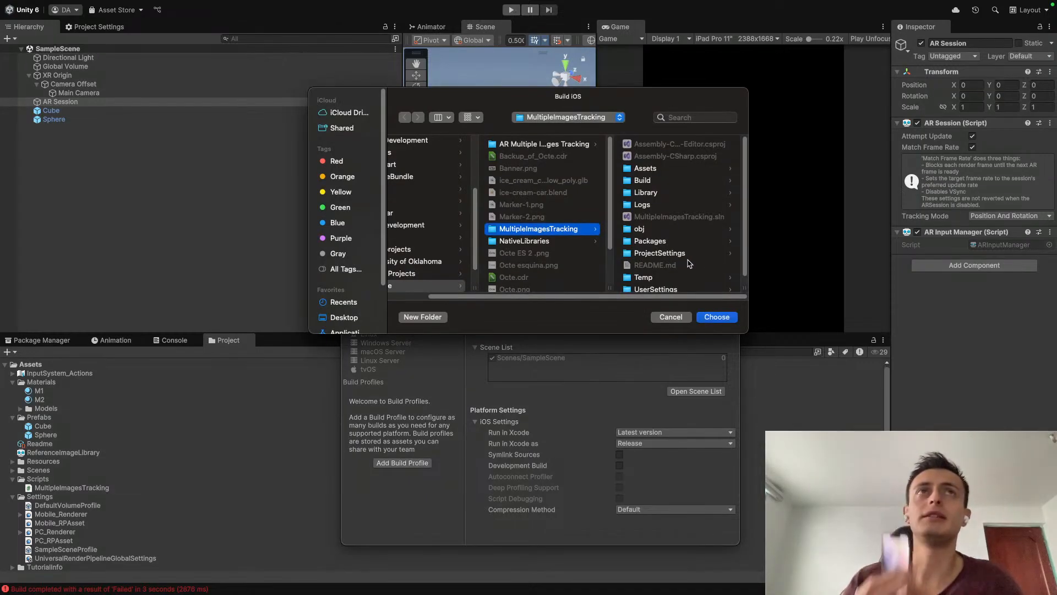
{"action": "left_click", "coordinate": [643, 181]}
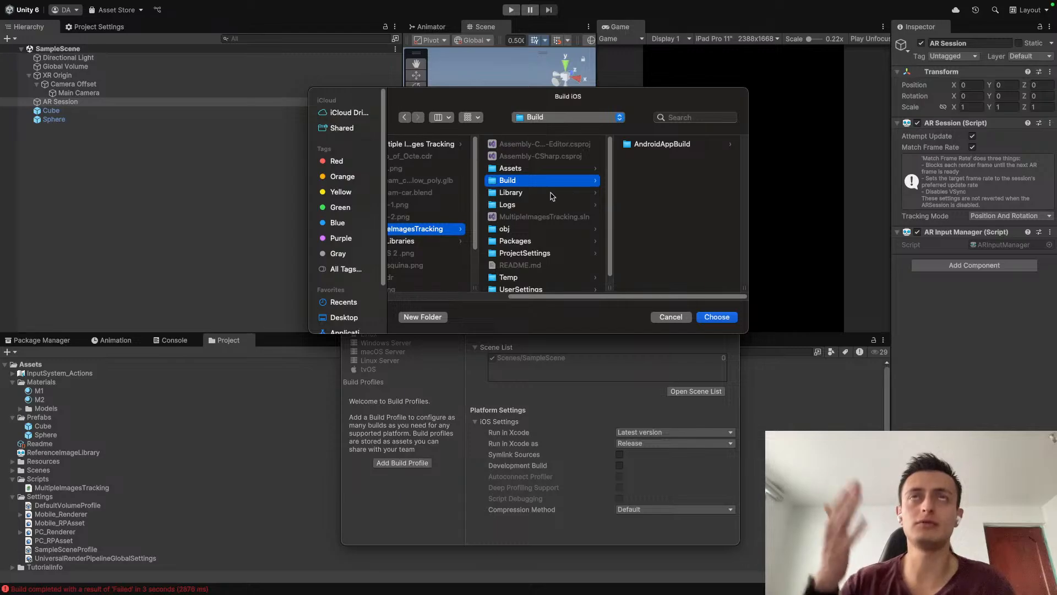
{"action": "left_click", "coordinate": [423, 316]}
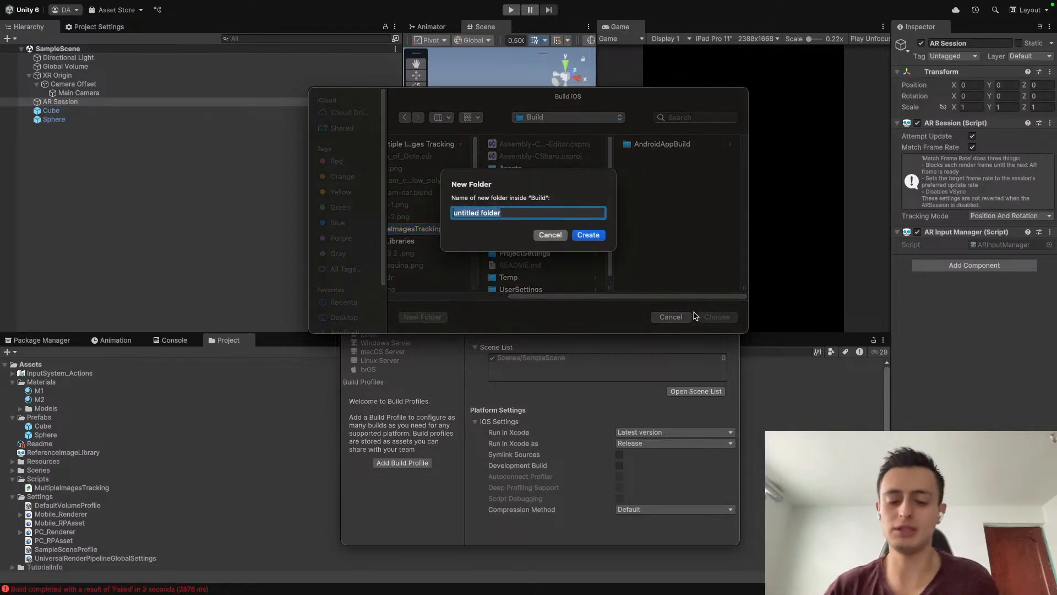
{"action": "type", "text": "iosAppBuild"}
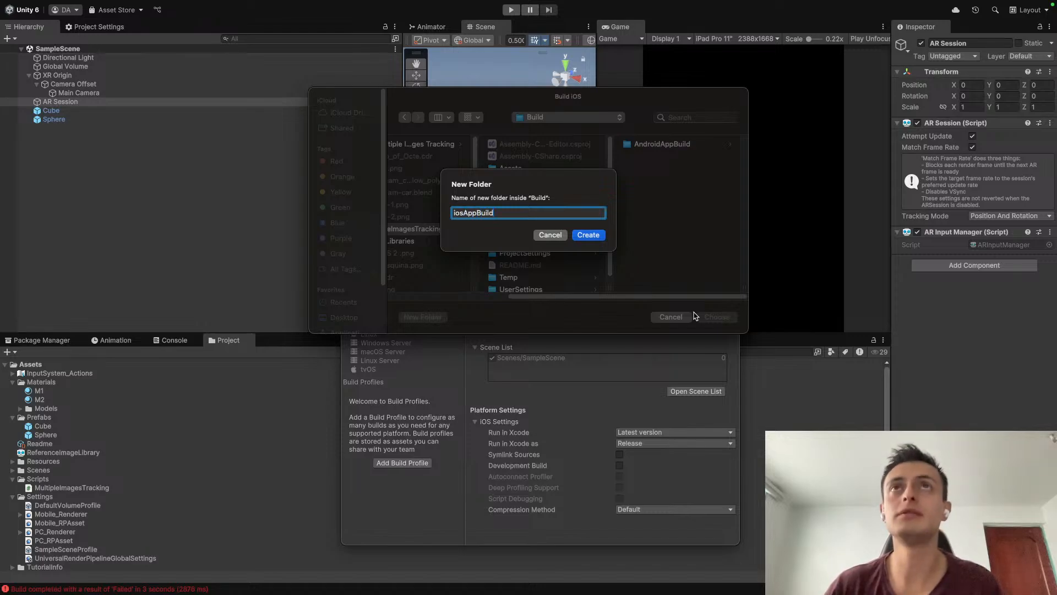
{"action": "key", "text": "Return"}
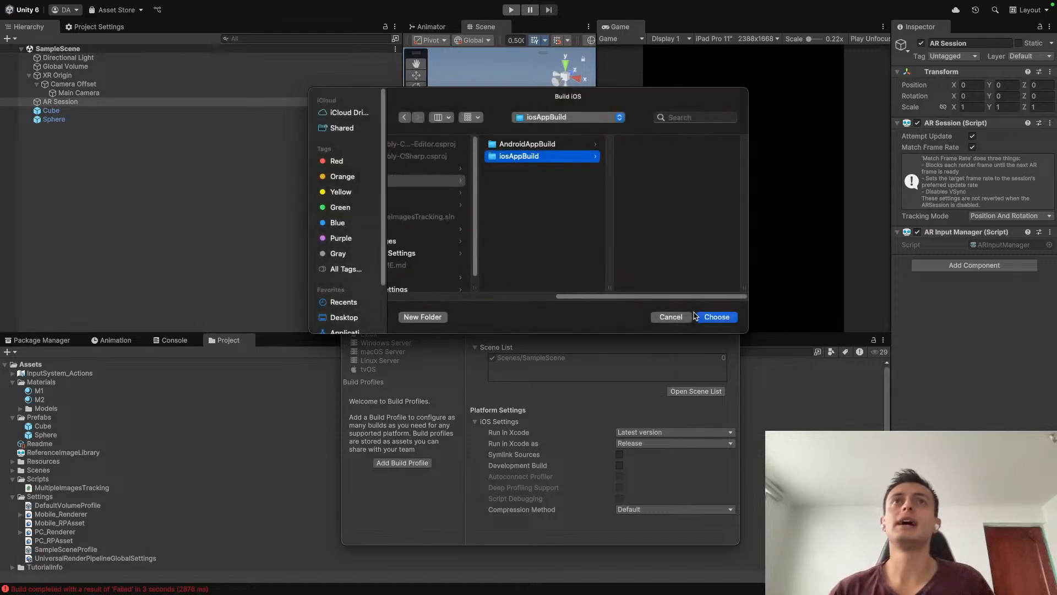
{"action": "left_click", "coordinate": [717, 319]}
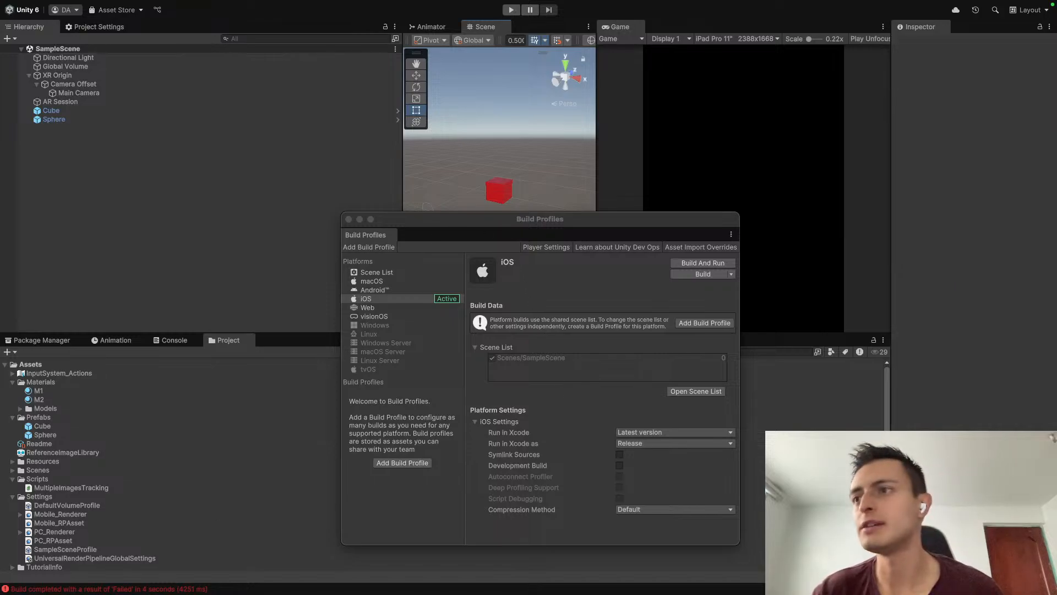
Step: Examine the details of the CompilationFailedException error in the console, moving the build profiles window out of the way
{"action": "left_click", "coordinate": [152, 589]}
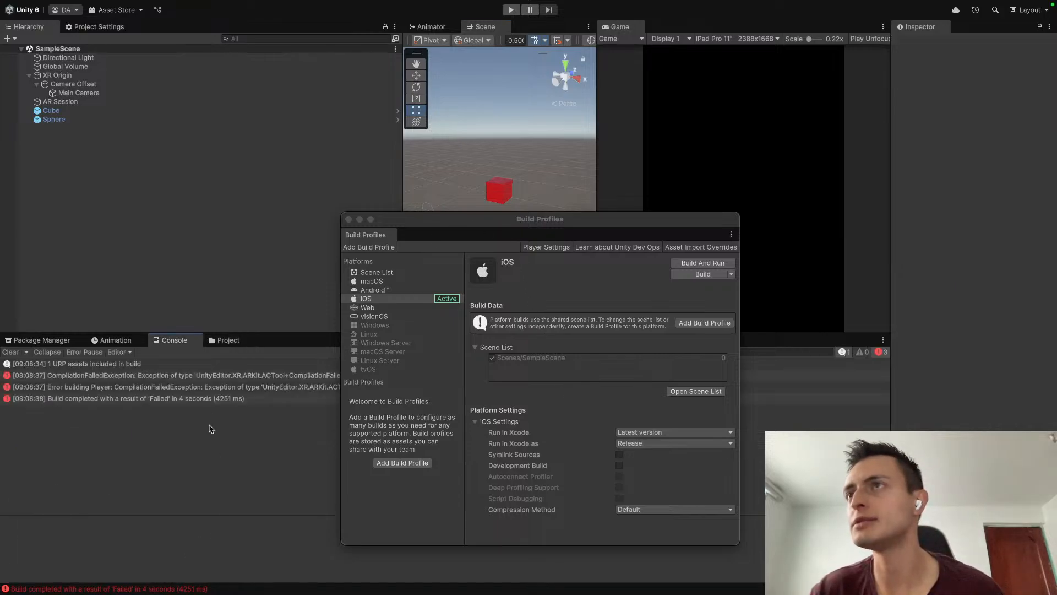
{"action": "left_click", "coordinate": [169, 378]}
{"action": "mouse_move", "coordinate": [462, 228]}
{"action": "left_mouse_down"}
{"action": "mouse_move", "coordinate": [707, 114]}
{"action": "mouse_move", "coordinate": [563, 48]}
{"action": "left_mouse_up"}
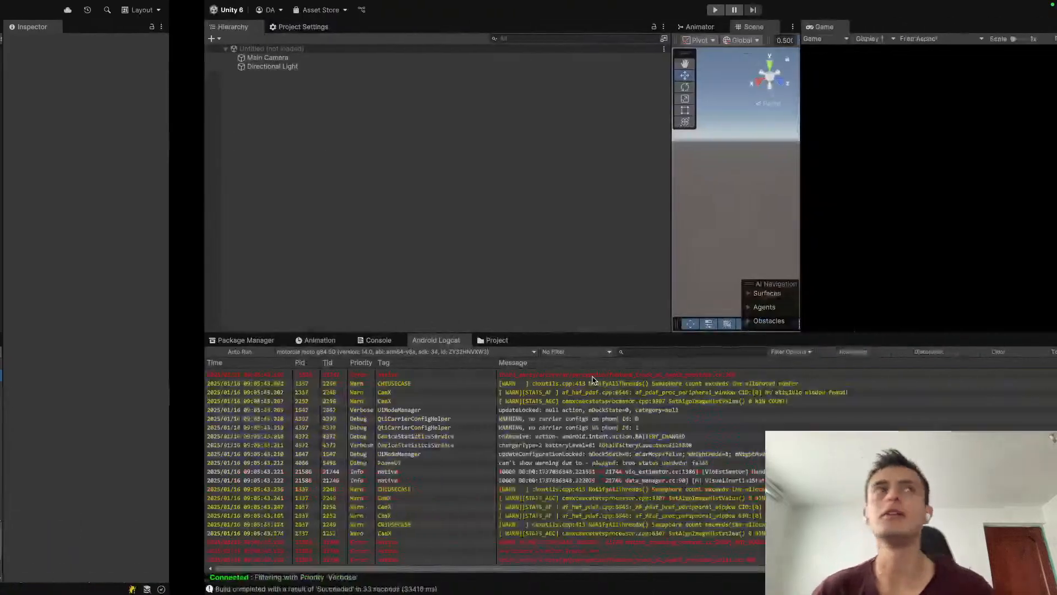
Step: Switch to Safari and open the Apple ARKit XR Plug-in's project configuration page from the AR Foundation documentation
{"action": "key", "text": "ctrl+Right"}
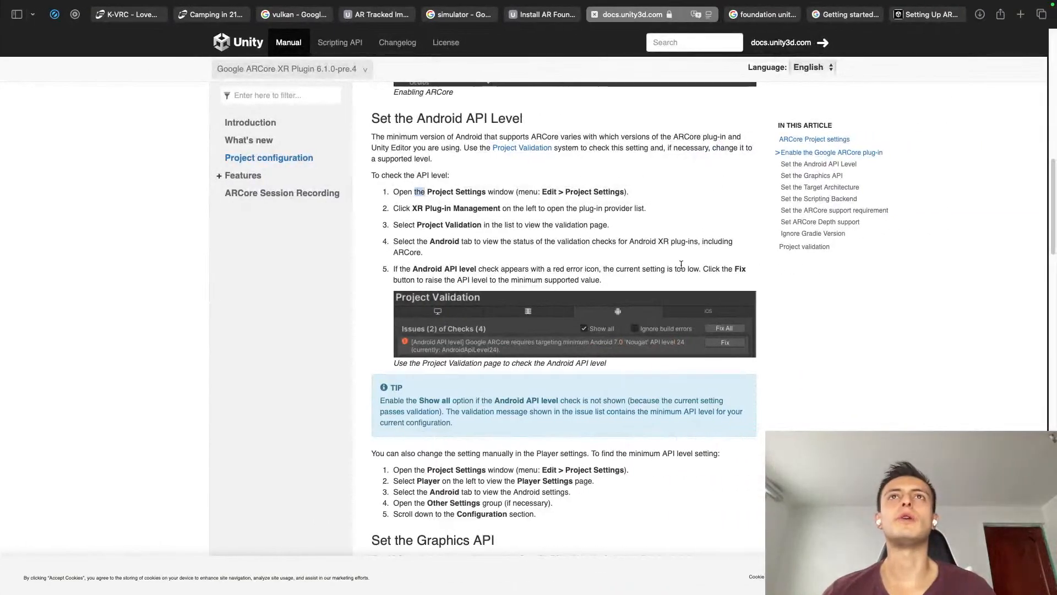
{"action": "left_click_drag", "start_coordinate": [681, 269], "coordinate": [393, 269]}
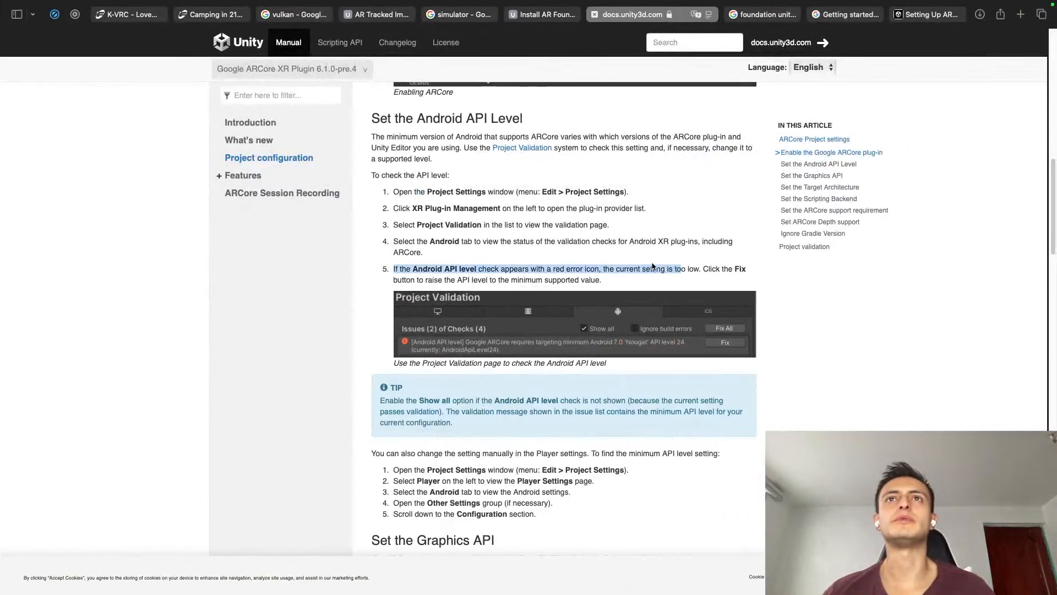
{"action": "left_click", "coordinate": [528, 16]}
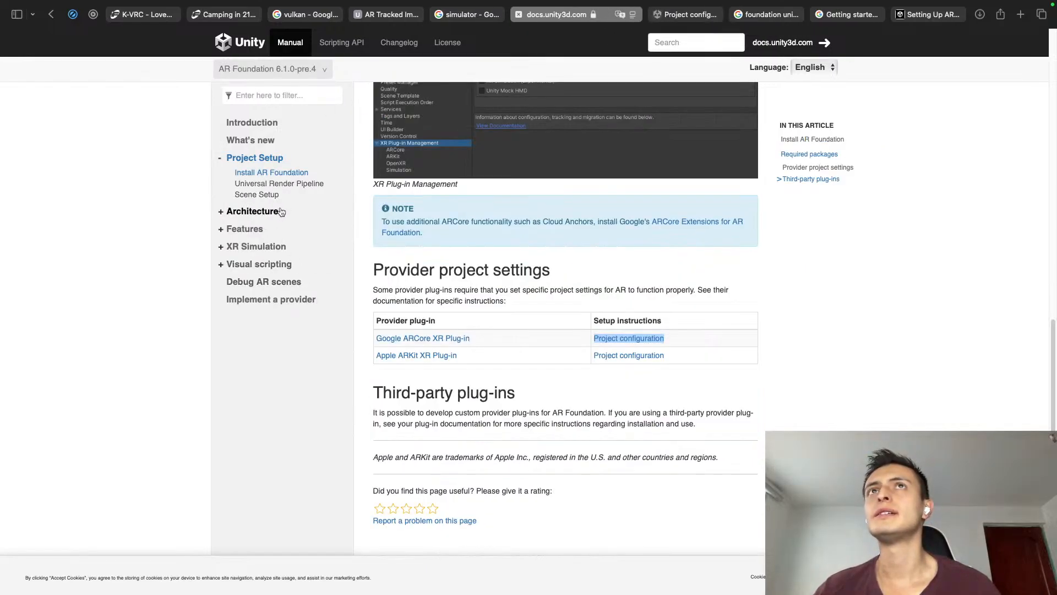
{"action": "left_click", "coordinate": [635, 378]}
{"action": "left_click", "coordinate": [638, 356]}
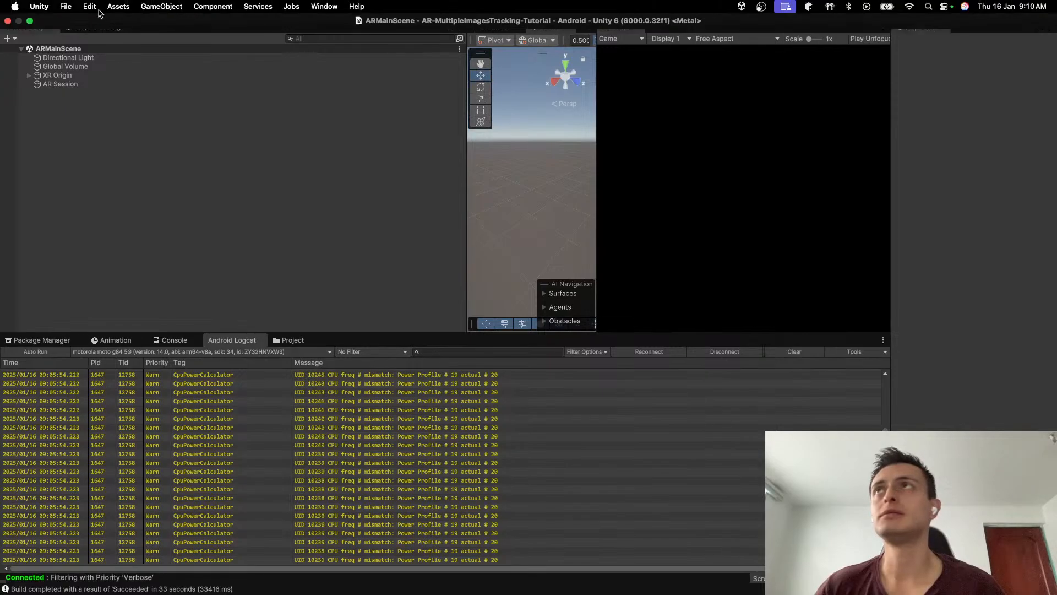
Step: Return to the MultipleImagesTracking project in Unity and close its build profiles
{"action": "key", "text": "ctrl+Up"}
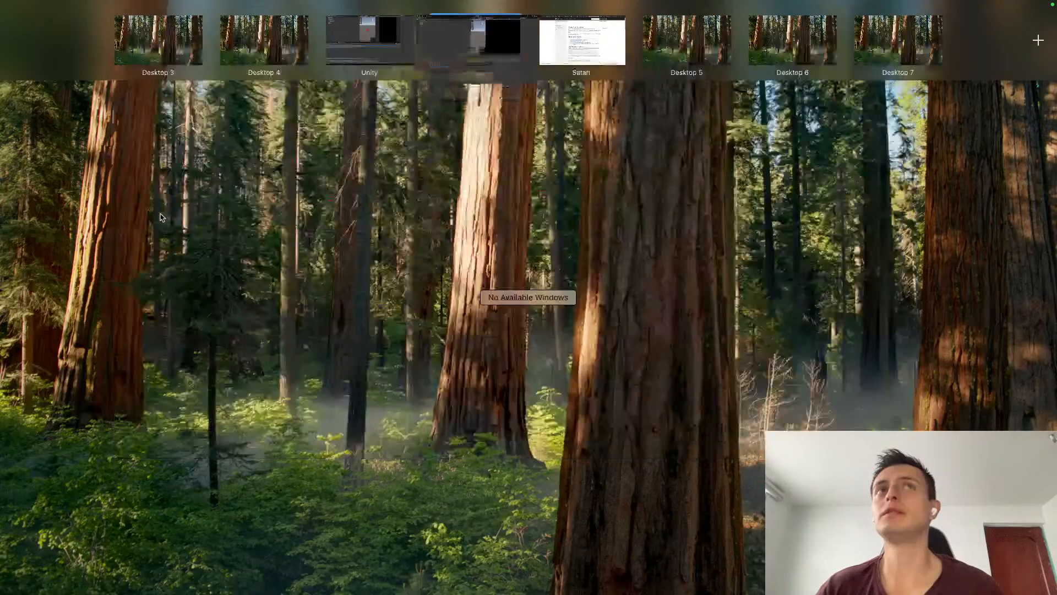
{"action": "left_click", "coordinate": [468, 47]}
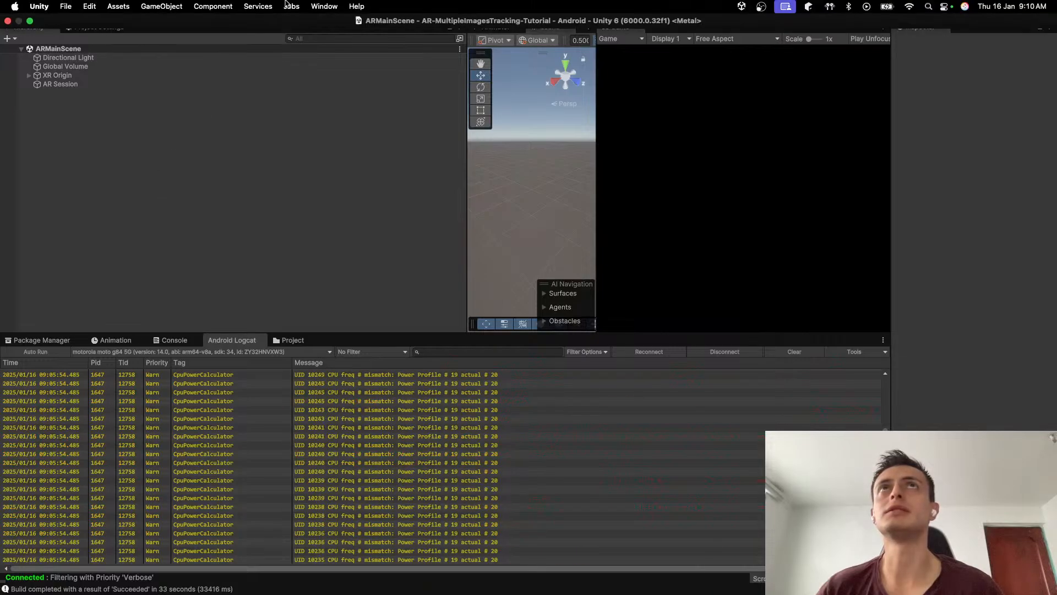
{"action": "key", "text": "ctrl+Left"}
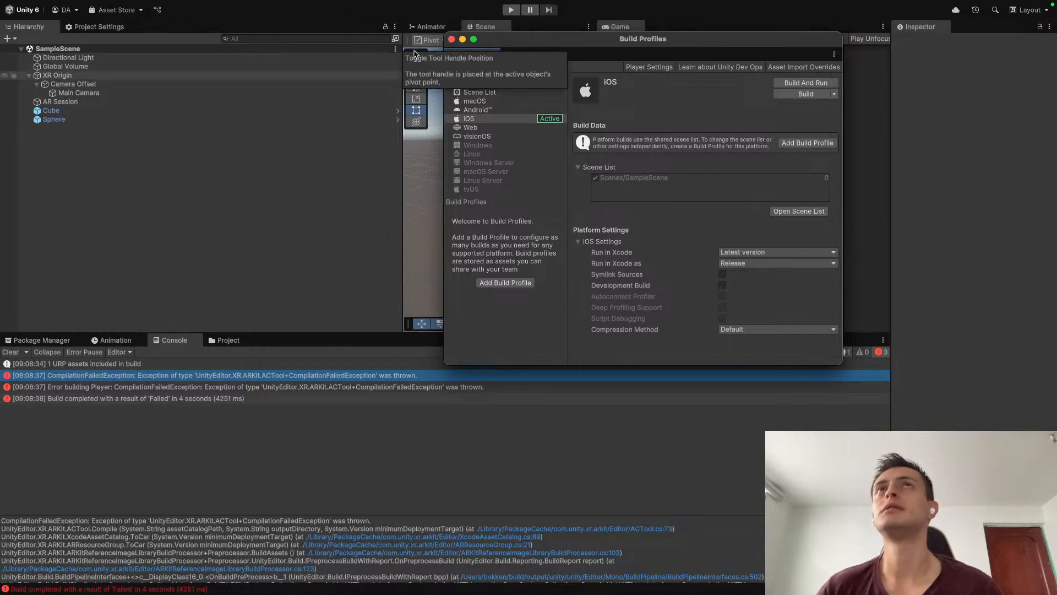
{"action": "left_click", "coordinate": [452, 39]}
Step: Switch to the AR-MultipleImagesTracking-Tutorial project and check its iOS project validation rules
{"action": "mouse_move", "coordinate": [9, 3]}
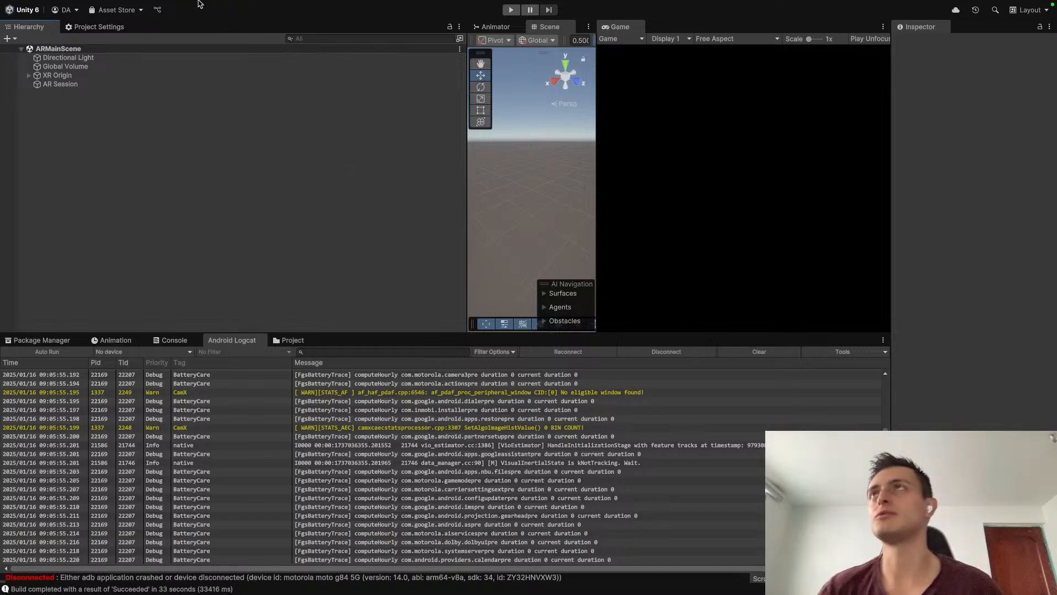
{"action": "mouse_move", "coordinate": [154, 7]}
{"action": "left_click", "coordinate": [69, 7]}
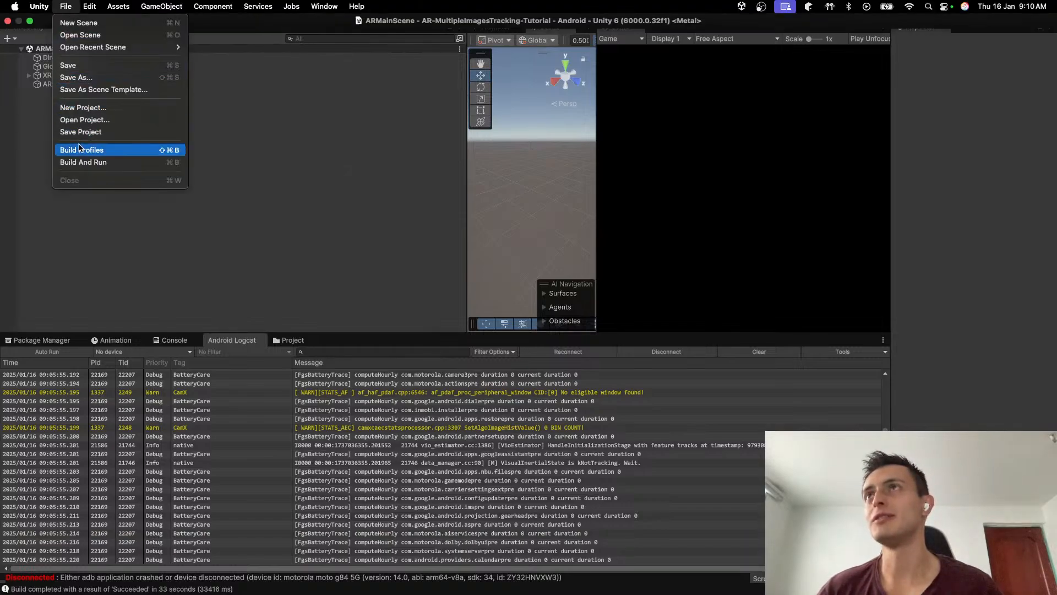
{"action": "left_click", "coordinate": [233, 129]}
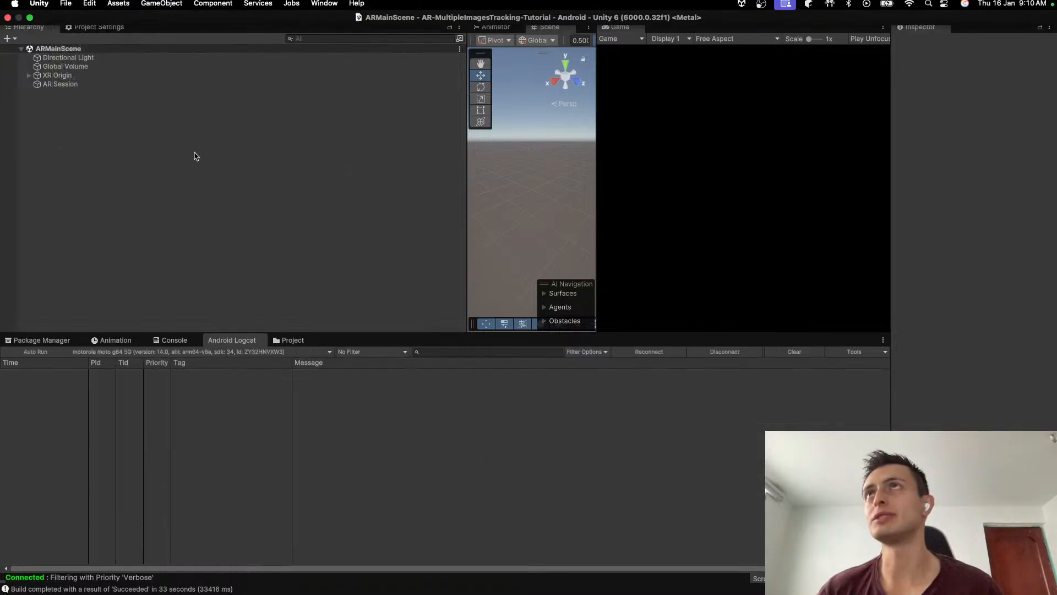
{"action": "left_click", "coordinate": [138, 57]}
{"action": "left_click", "coordinate": [118, 28]}
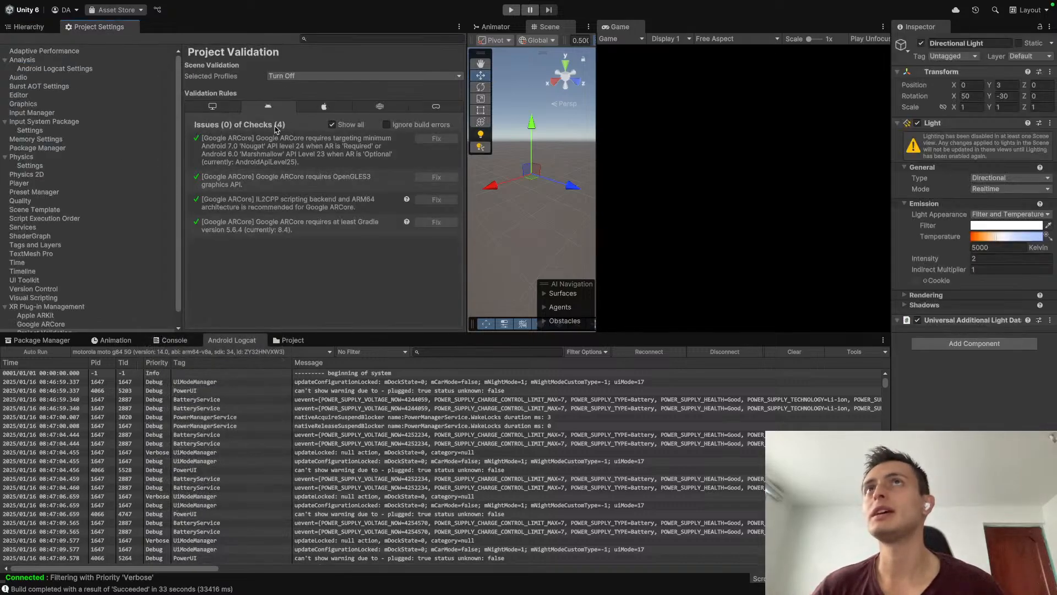
{"action": "left_click", "coordinate": [324, 105]}
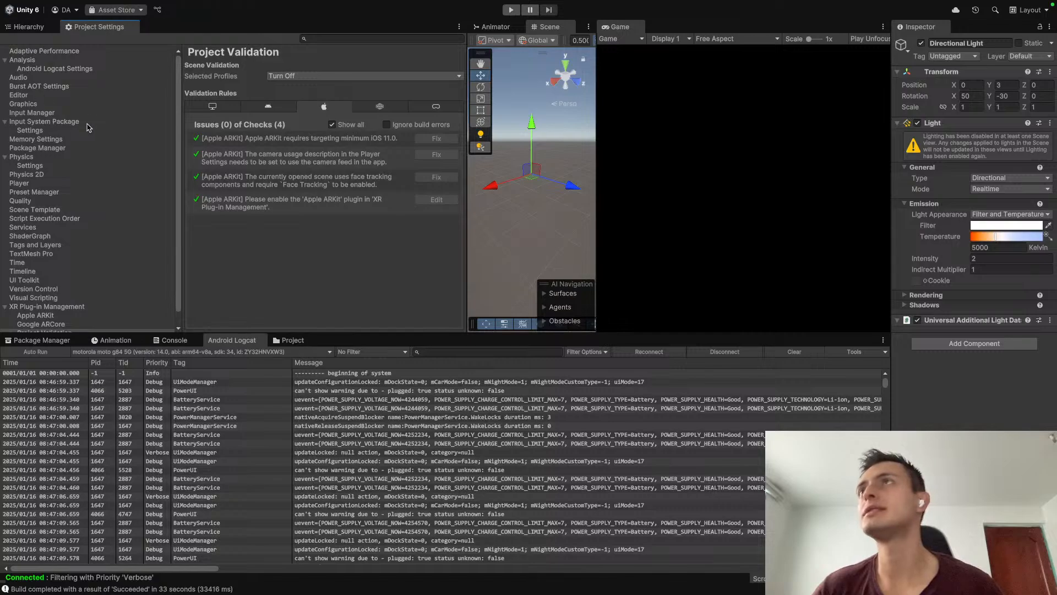
Step: Review the tutorial project's iOS Player settings from the rendering options through identification, configuration and shader settings
{"action": "scroll", "coordinate": [69, 292], "scroll_direction": "down", "scroll_amount": 2}
{"action": "scroll", "coordinate": [41, 154], "scroll_direction": "up", "scroll_amount": 2}
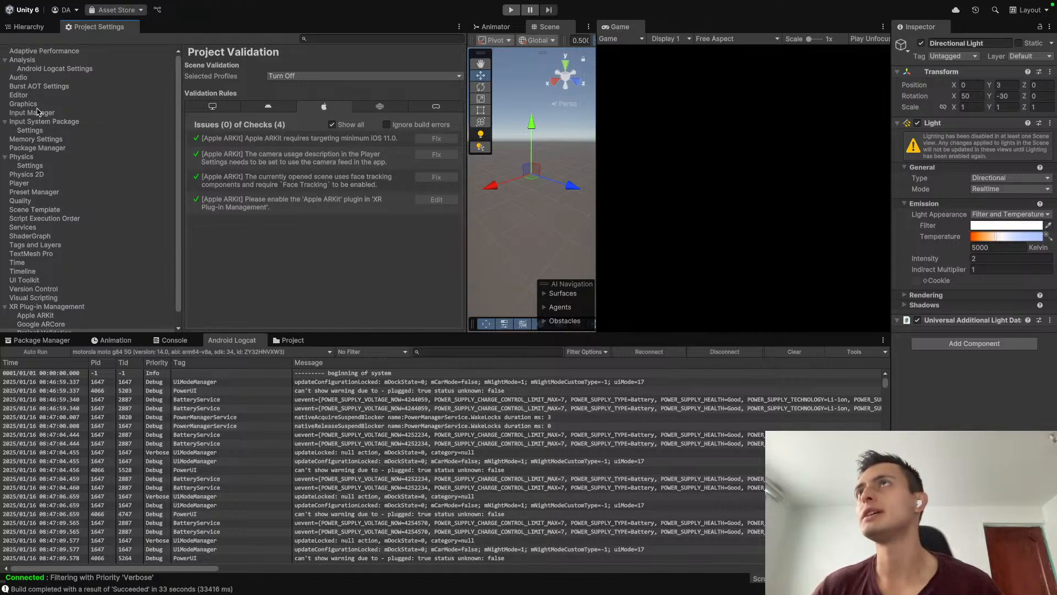
{"action": "left_click", "coordinate": [30, 185]}
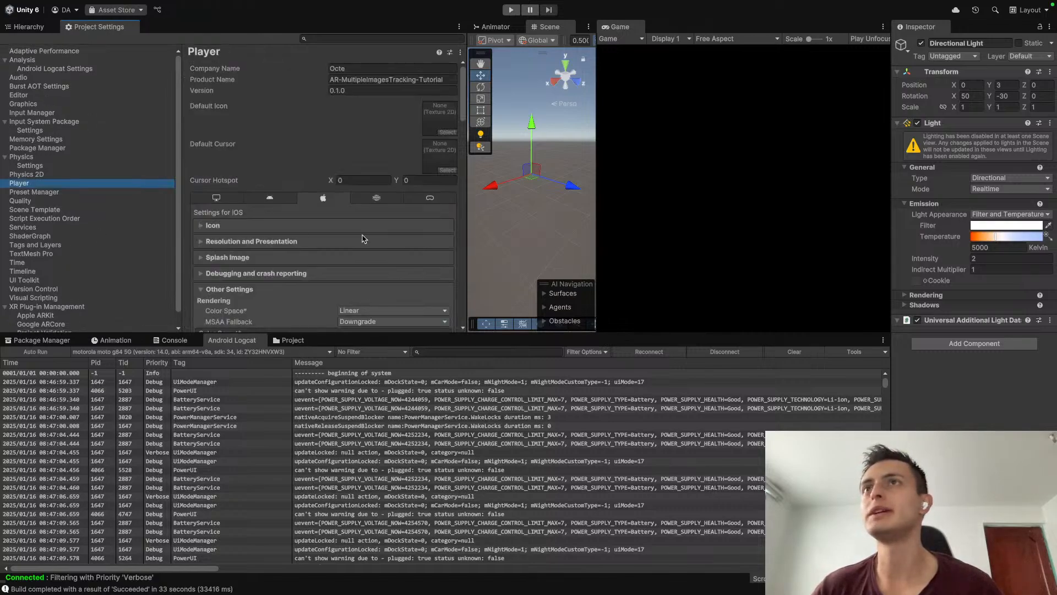
{"action": "scroll", "coordinate": [347, 242], "scroll_direction": "down", "scroll_amount": 2}
{"action": "scroll", "coordinate": [347, 243], "scroll_direction": "down", "scroll_amount": 10}
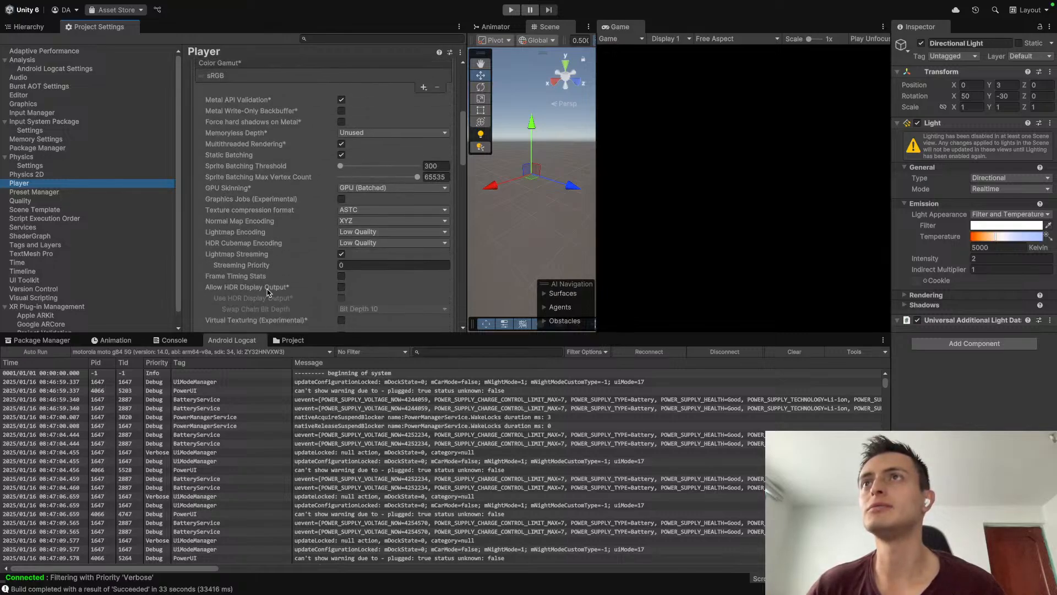
{"action": "scroll", "coordinate": [286, 292], "scroll_direction": "down", "scroll_amount": 2}
{"action": "scroll", "coordinate": [286, 292], "scroll_direction": "down", "scroll_amount": 12}
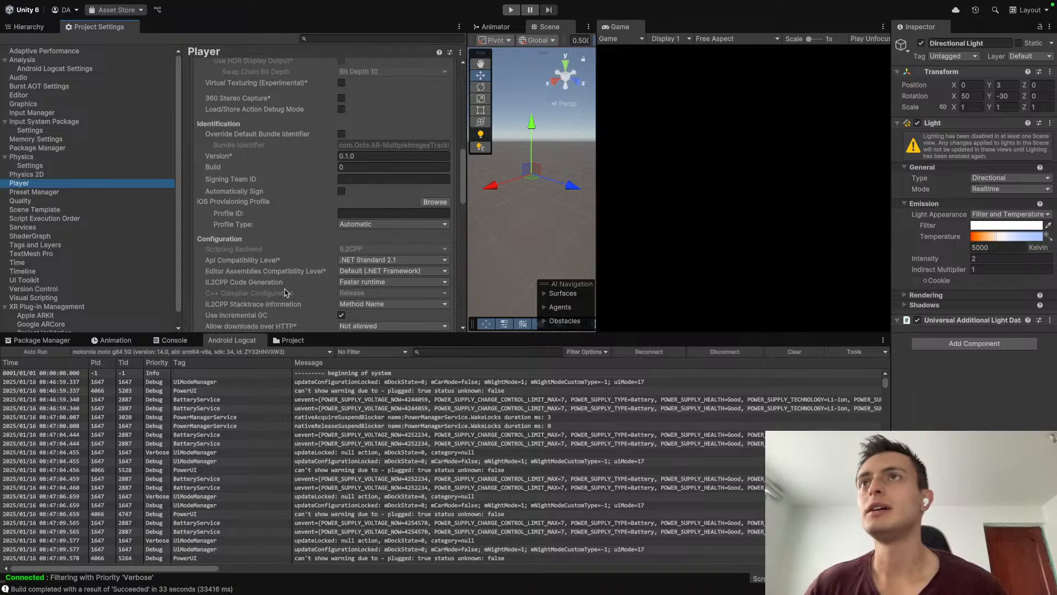
{"action": "scroll", "coordinate": [285, 292], "scroll_direction": "down", "scroll_amount": 6}
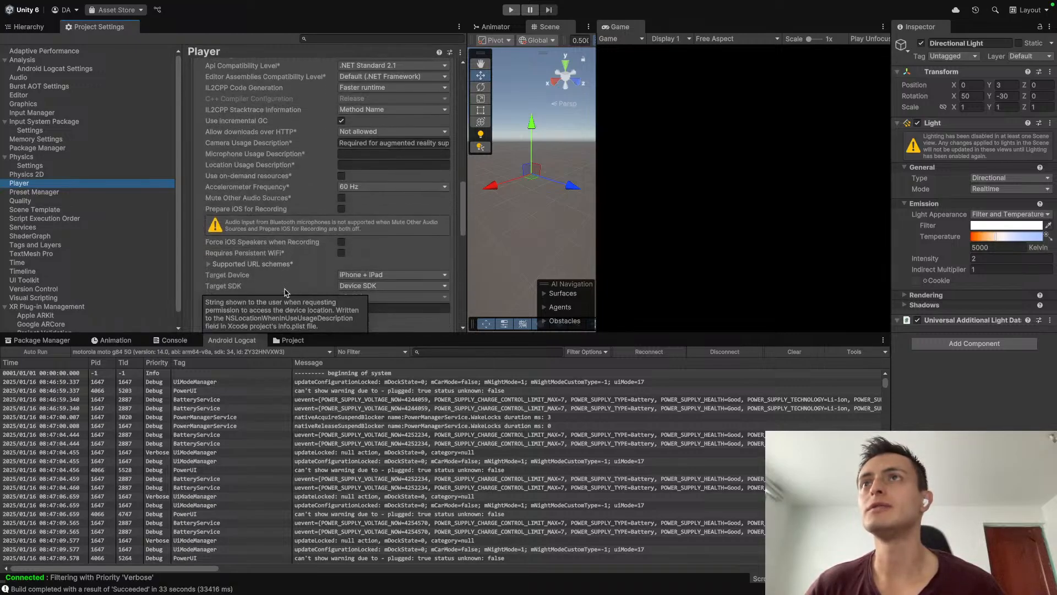
{"action": "scroll", "coordinate": [285, 292], "scroll_direction": "down", "scroll_amount": 5}
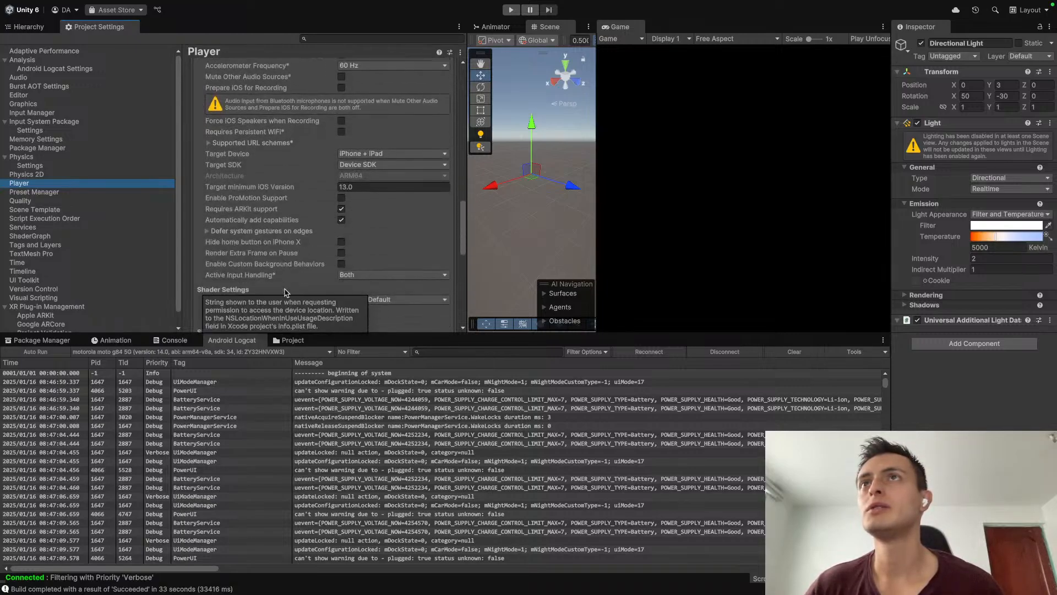
{"action": "scroll", "coordinate": [286, 293], "scroll_direction": "down", "scroll_amount": 6}
Step: Check the ARKit support, target minimum iOS version and Camera Usage Description in the tutorial project's iOS Player settings
{"action": "scroll", "coordinate": [286, 292], "scroll_direction": "up", "scroll_amount": 5}
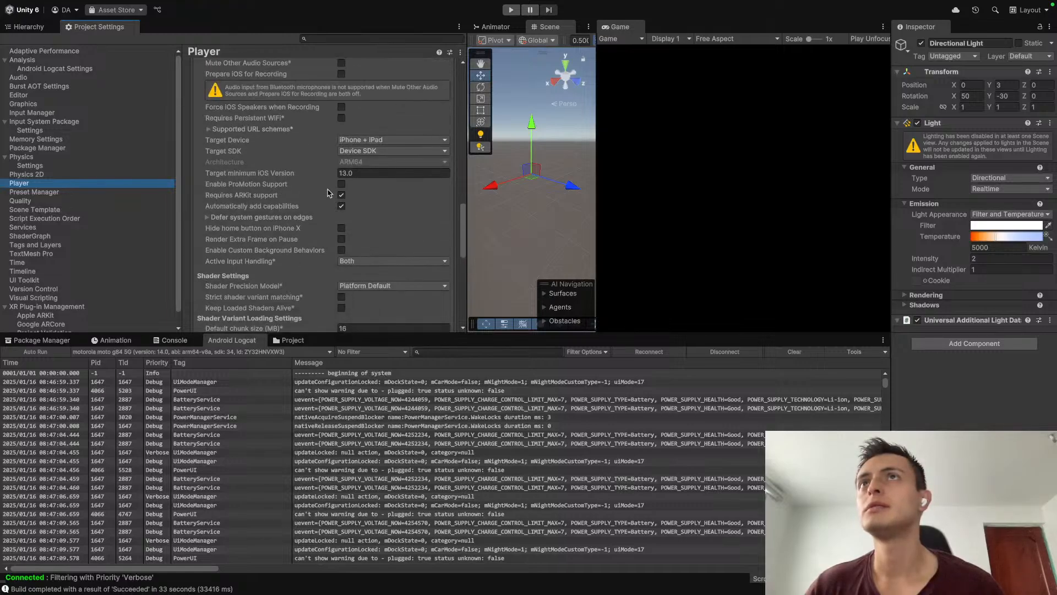
{"action": "scroll", "coordinate": [345, 198], "scroll_direction": "up", "scroll_amount": 5}
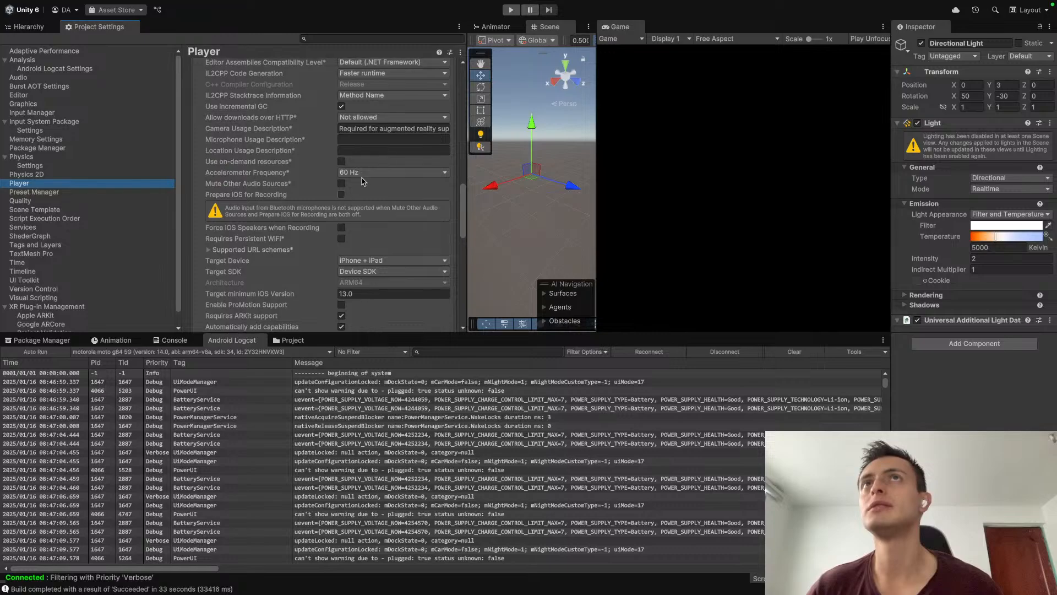
{"action": "double_click", "coordinate": [391, 129]}
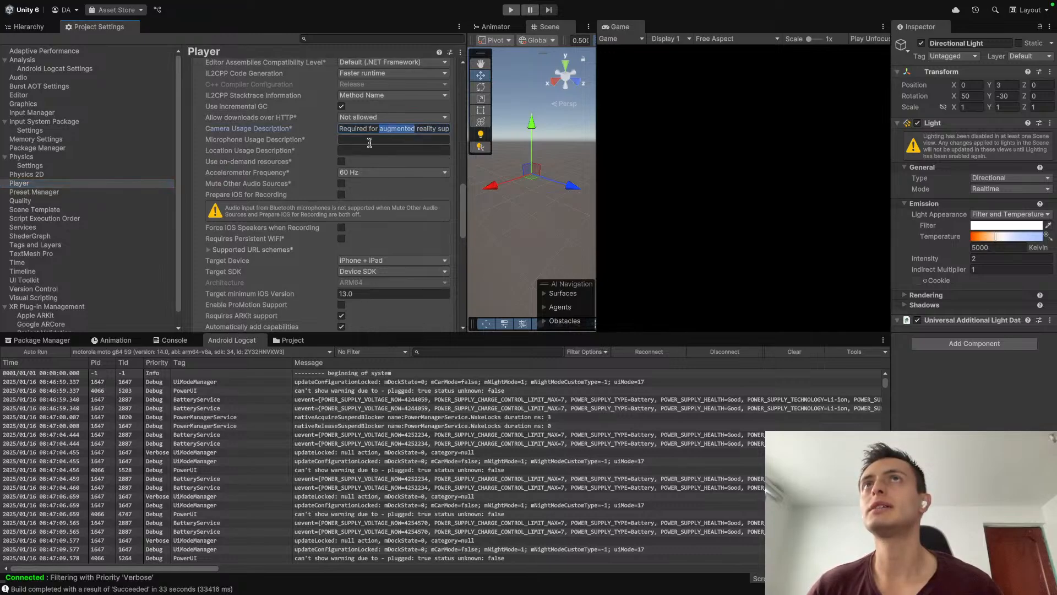
{"action": "left_click", "coordinate": [370, 141]}
{"action": "scroll", "coordinate": [358, 126], "scroll_direction": "up", "scroll_amount": 3}
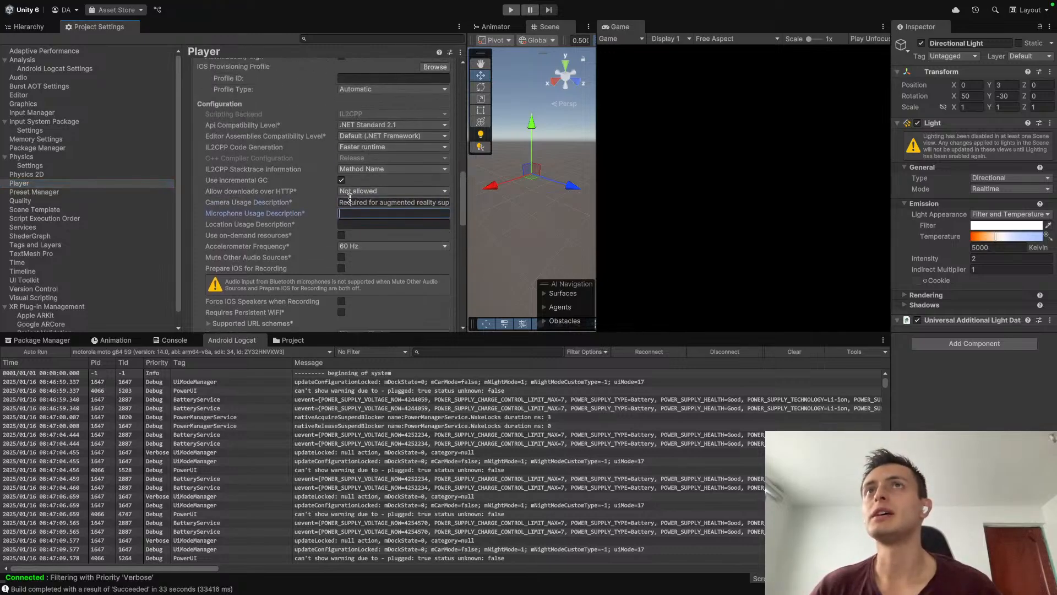
{"action": "scroll", "coordinate": [367, 191], "scroll_direction": "up", "scroll_amount": 10}
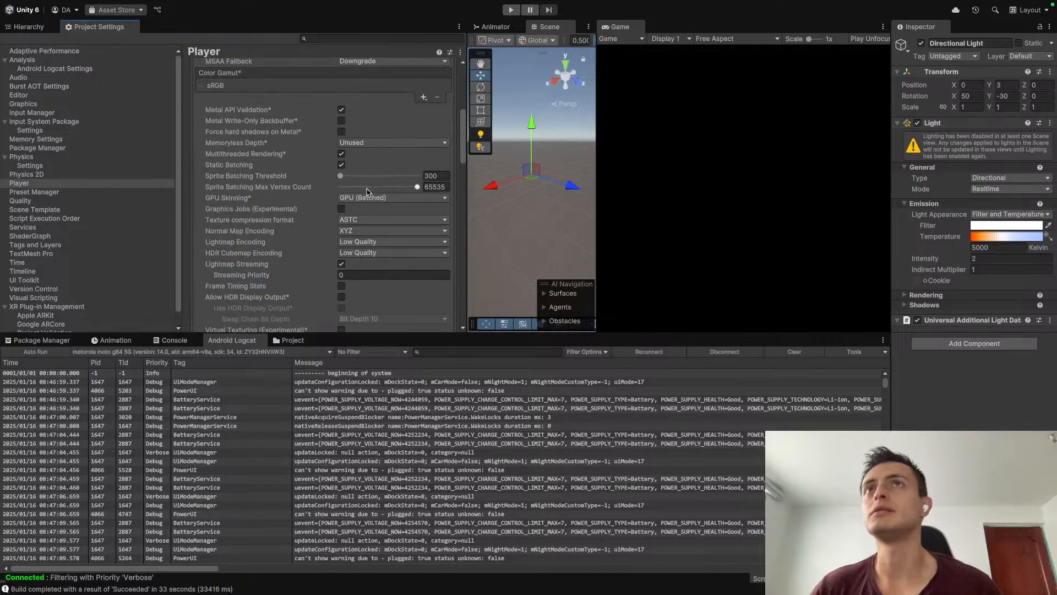
{"action": "scroll", "coordinate": [418, 182], "scroll_direction": "down", "scroll_amount": 1}
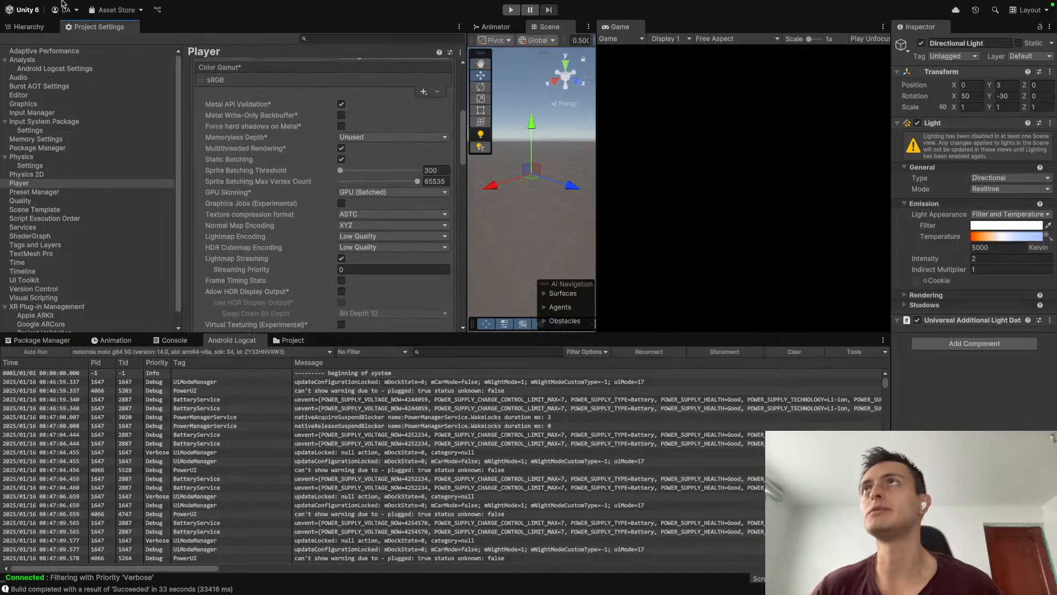
Step: Switch the tutorial project's active build platform to iOS in the build profiles
{"action": "left_click", "coordinate": [65, 6]}
{"action": "left_click", "coordinate": [79, 149]}
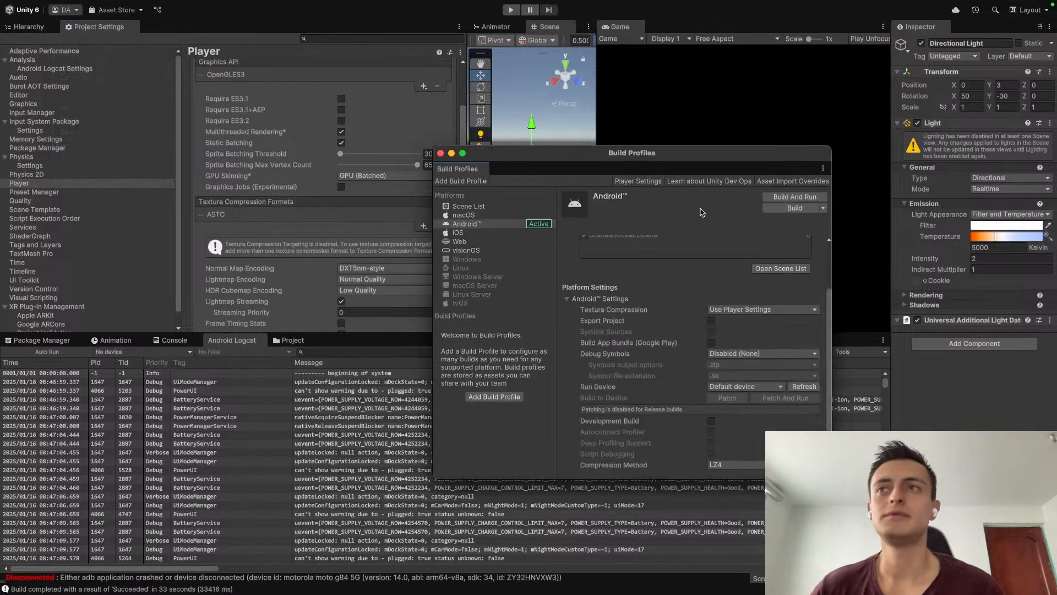
{"action": "left_click", "coordinate": [513, 232]}
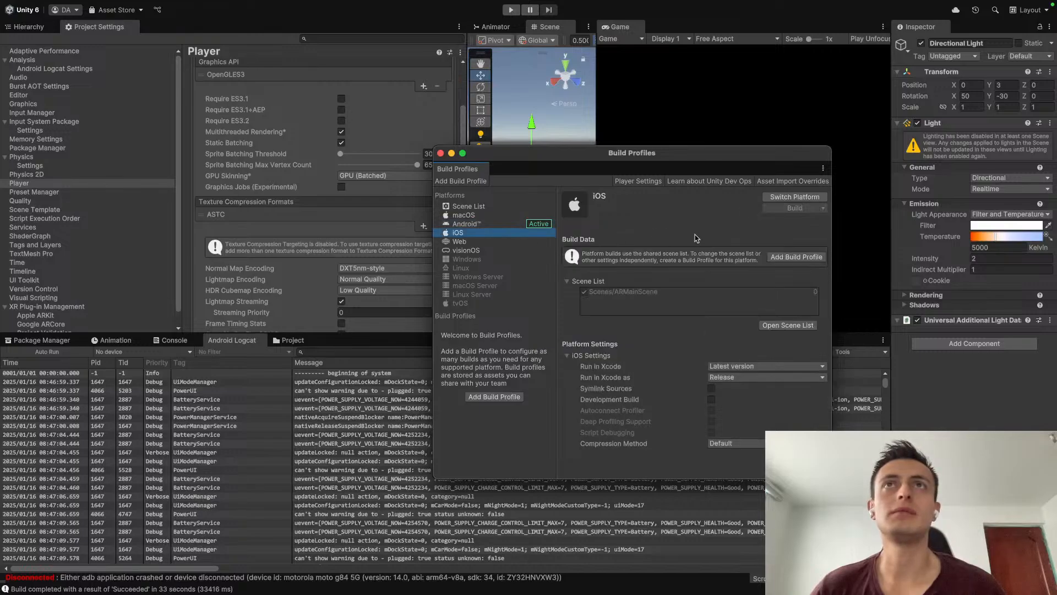
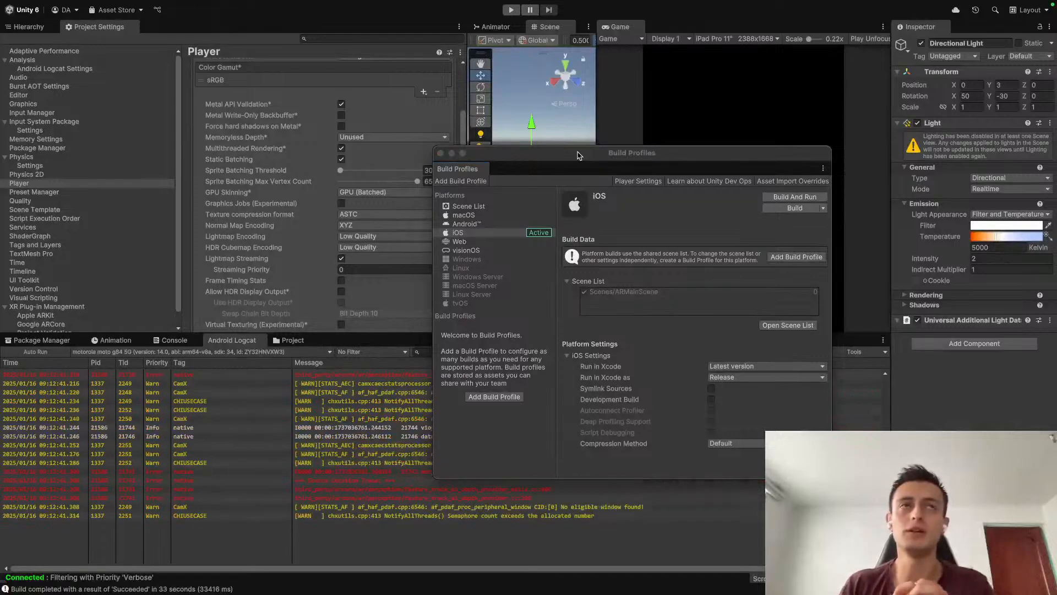
Step: Check which Xcode versions are available for running the iOS build, and close the build profiles
{"action": "left_click_drag", "start_coordinate": [647, 153], "coordinate": [478, 170]}
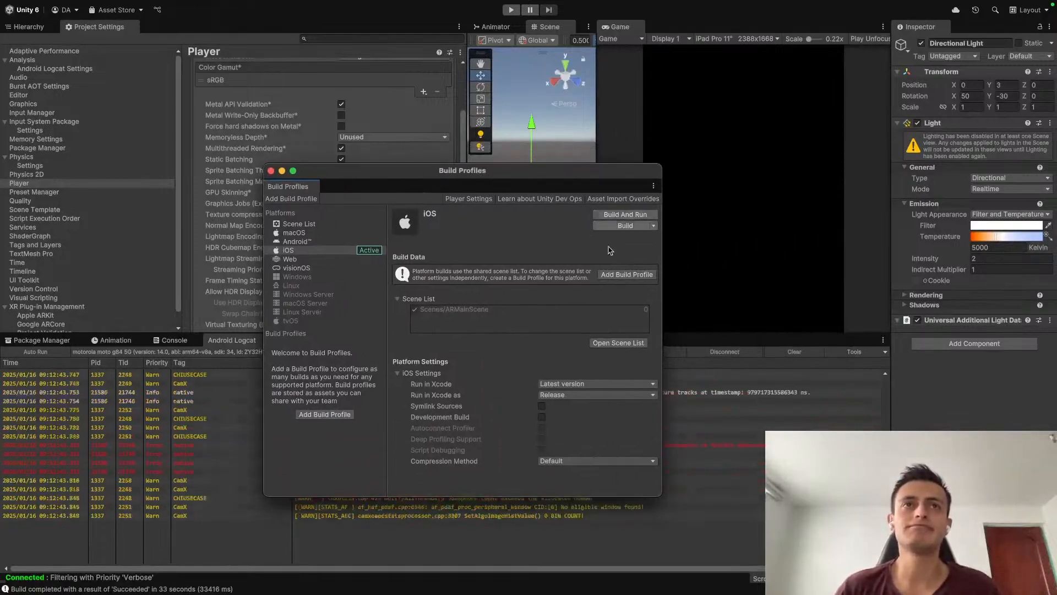
{"action": "left_click", "coordinate": [579, 385]}
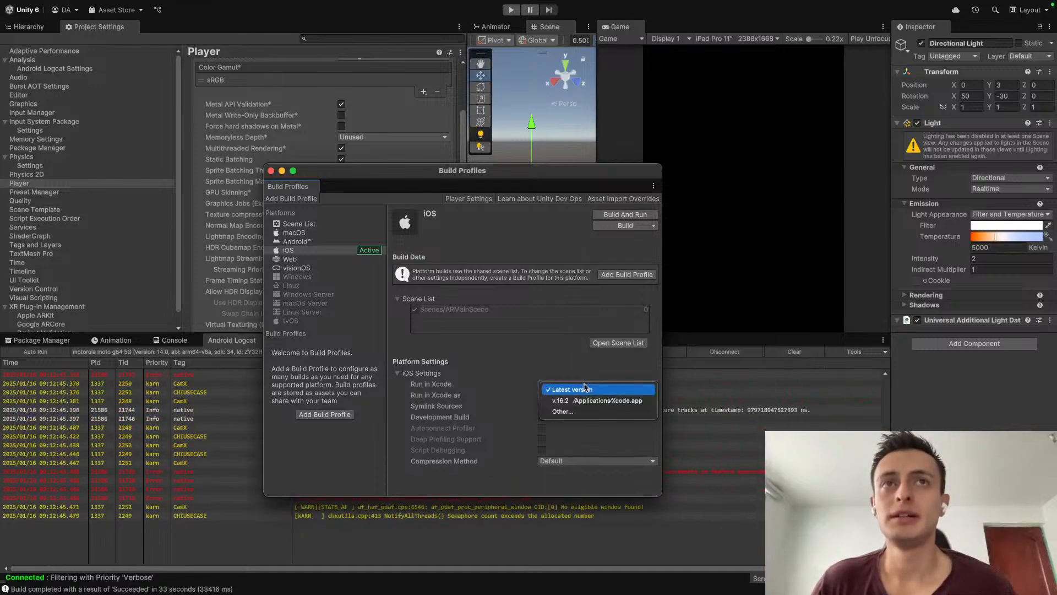
{"action": "left_click", "coordinate": [538, 343]}
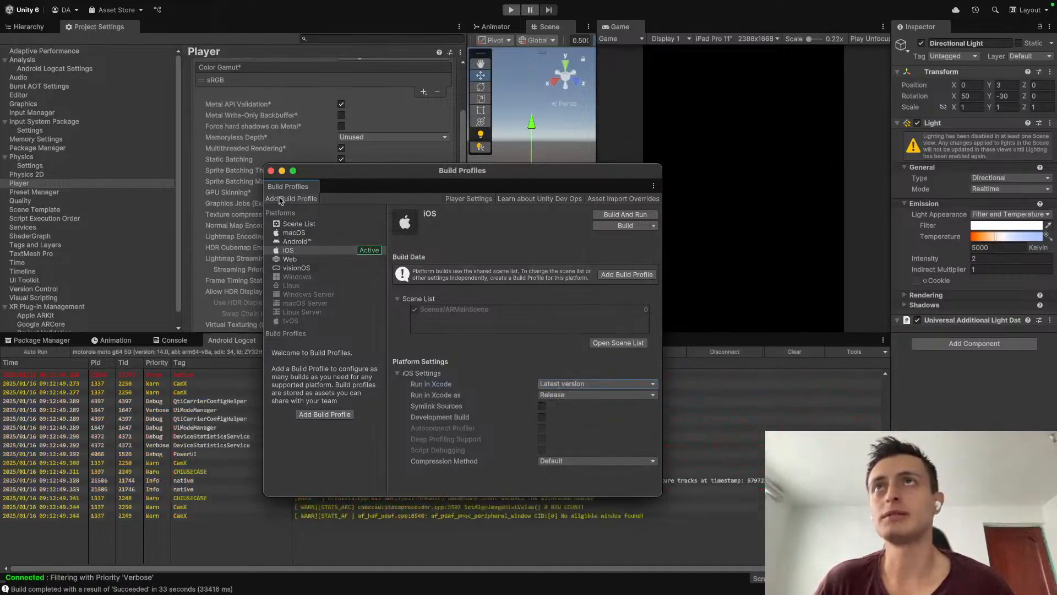
{"action": "left_click", "coordinate": [270, 171]}
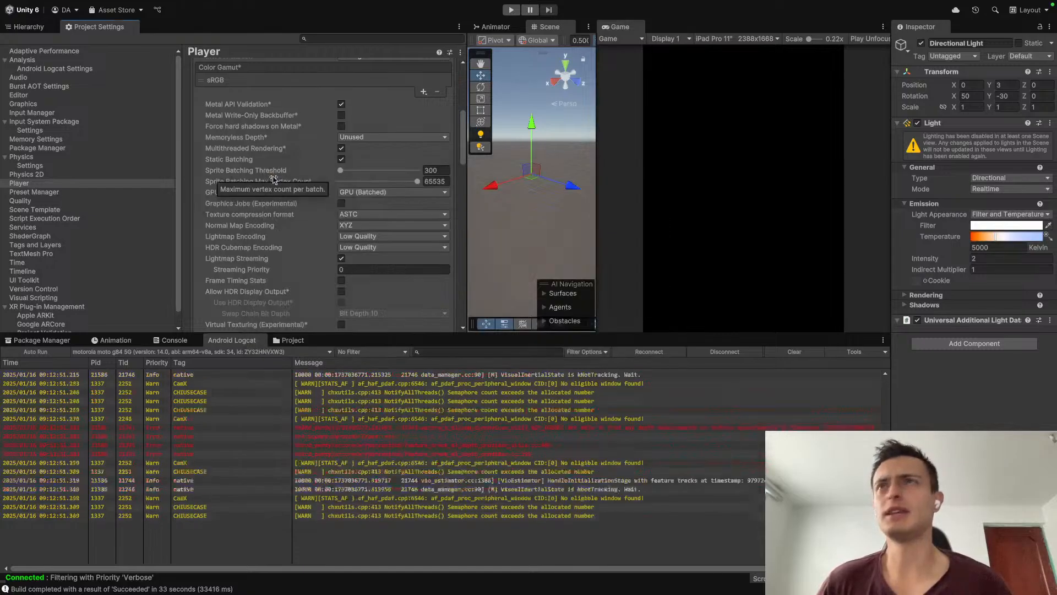
Step: Check the Apple ARKit plug-in provider for iOS and its Requirement and Face Tracking settings, consulting the ARKit project configuration documentation
{"action": "scroll", "coordinate": [339, 242], "scroll_direction": "up", "scroll_amount": 10}
{"action": "scroll", "coordinate": [338, 243], "scroll_direction": "down", "scroll_amount": 15}
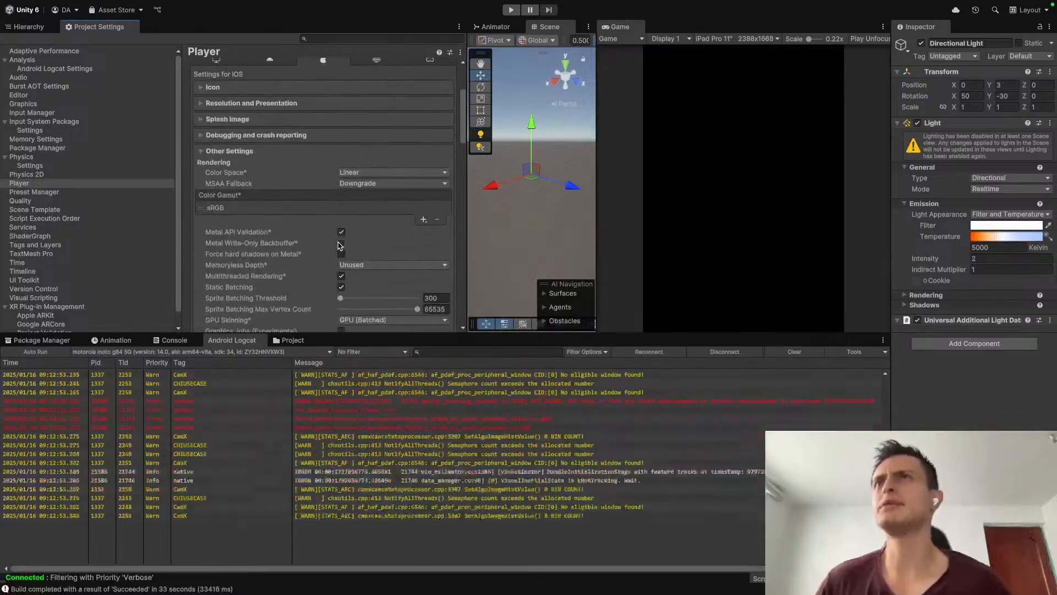
{"action": "key", "text": "ctrl+Right"}
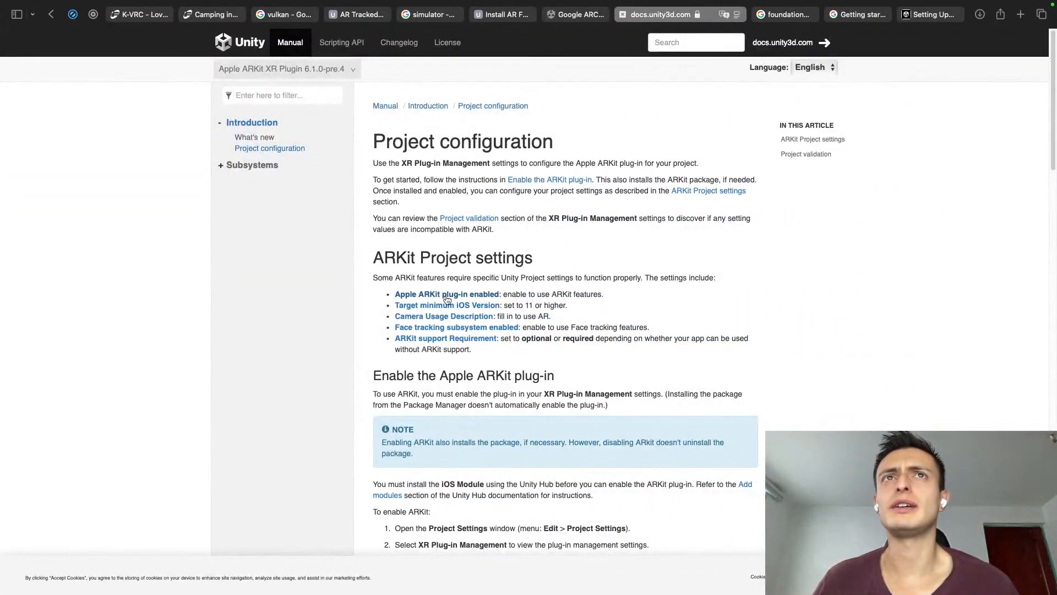
{"action": "key", "text": "ctrl+Left"}
{"action": "scroll", "coordinate": [60, 247], "scroll_direction": "down", "scroll_amount": 3}
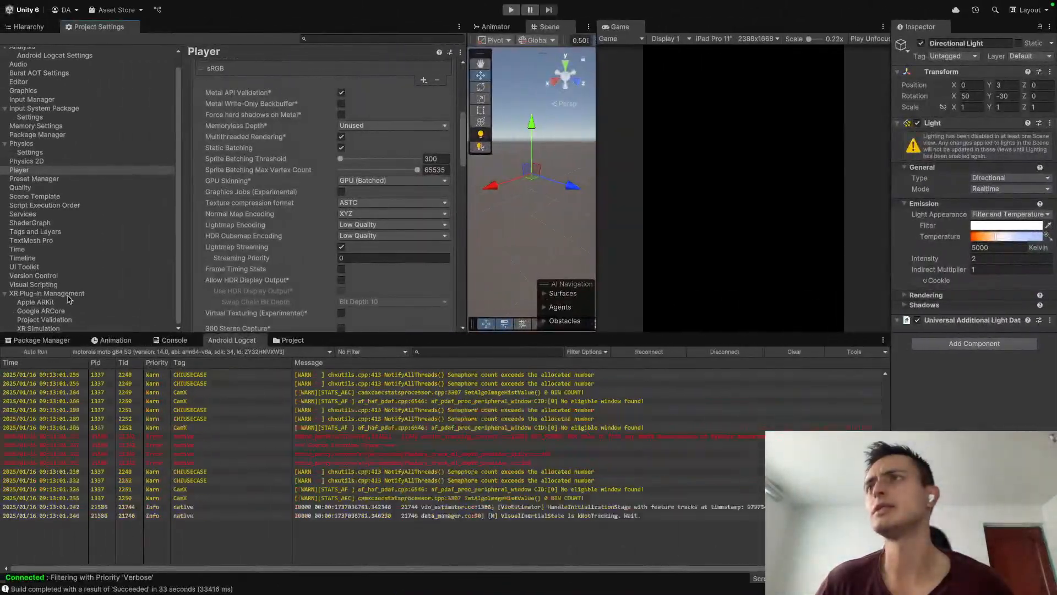
{"action": "left_click", "coordinate": [60, 303]}
{"action": "left_click", "coordinate": [66, 294]}
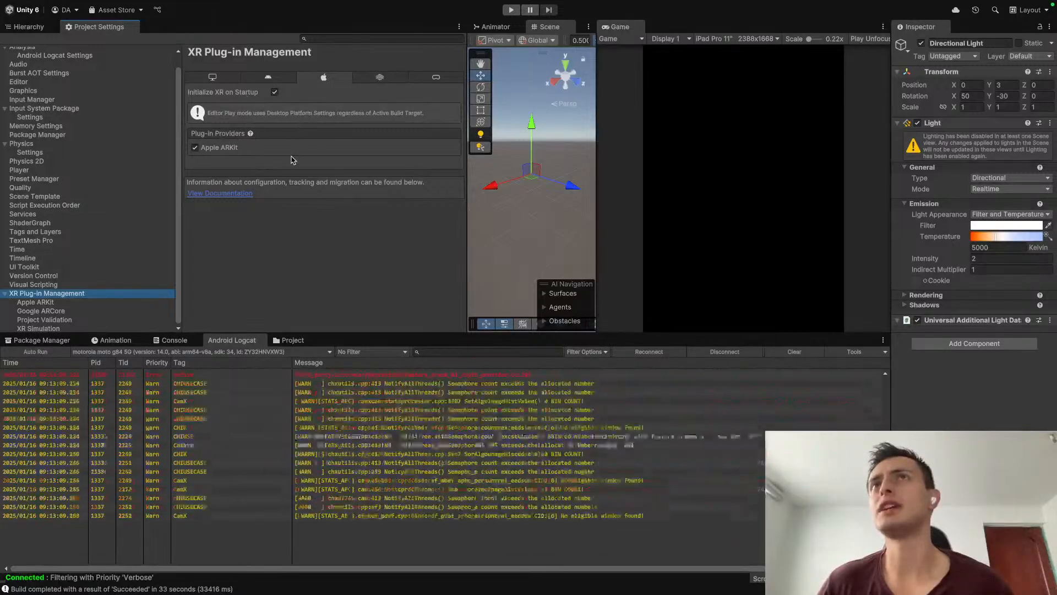
{"action": "key", "text": "Down"}
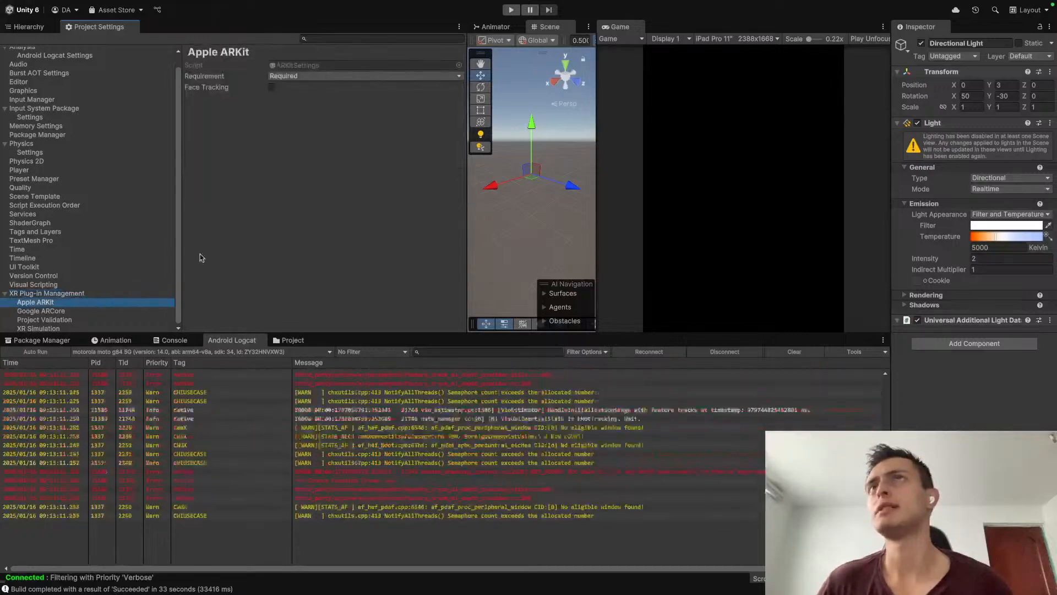
Step: Look up the documented minimum iOS version and try to set Target minimum iOS Version to 11.0 in the Player settings
{"action": "key", "text": "ctrl+Right"}
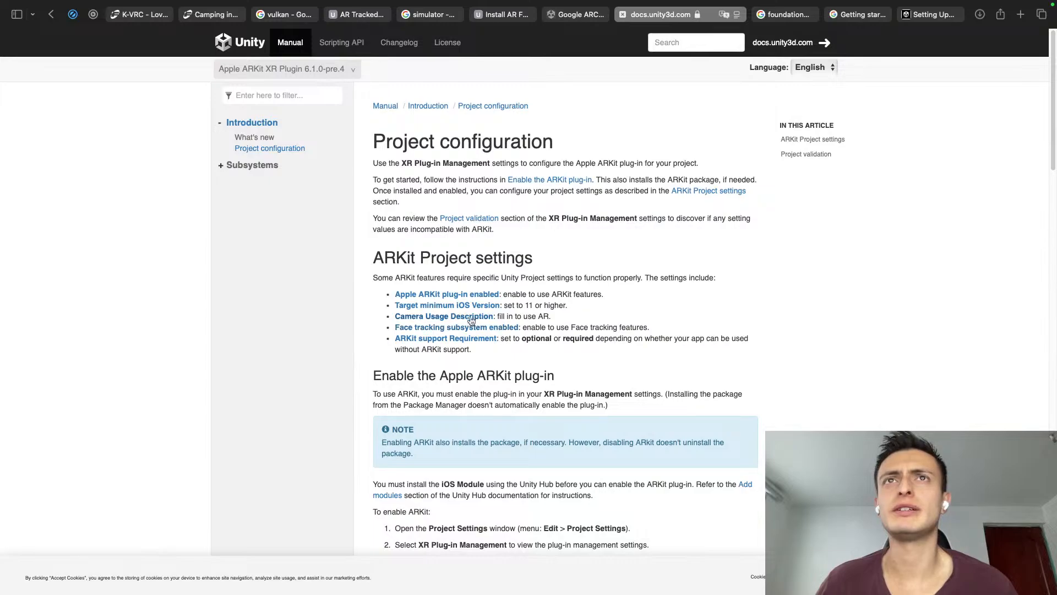
{"action": "mouse_move", "coordinate": [520, 316]}
{"action": "left_mouse_down"}
{"action": "mouse_move", "coordinate": [569, 318]}
{"action": "mouse_move", "coordinate": [510, 308]}
{"action": "left_mouse_up"}
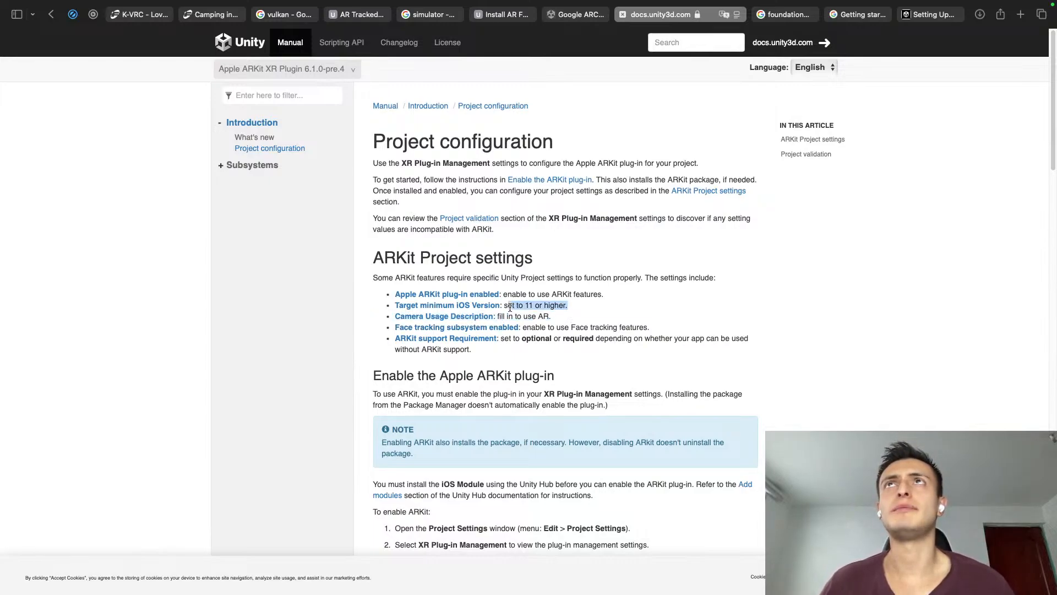
{"action": "key", "text": "ctrl+Left"}
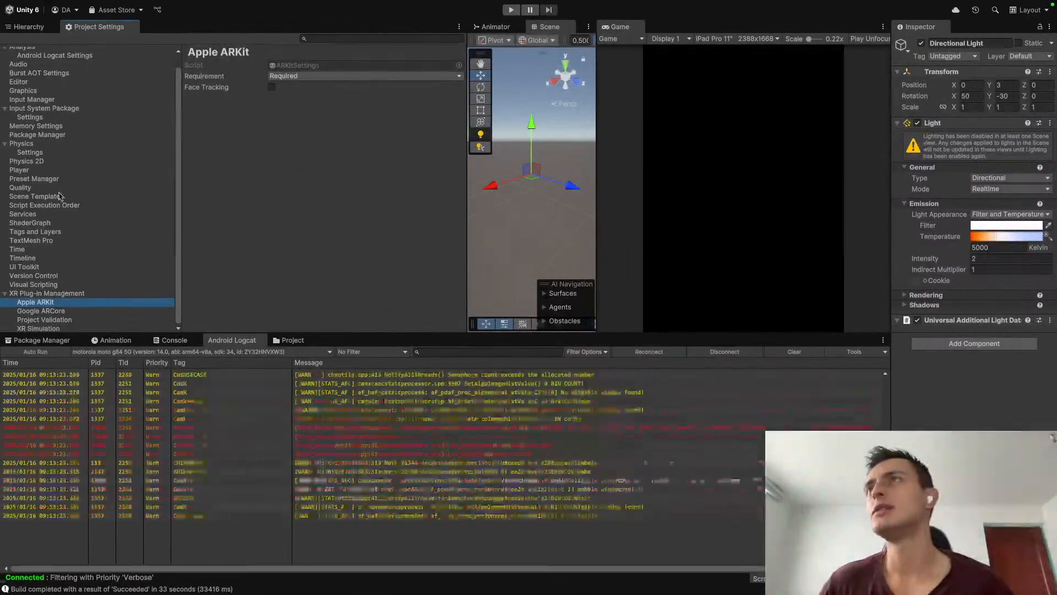
{"action": "left_click", "coordinate": [20, 170]}
{"action": "scroll", "coordinate": [342, 242], "scroll_direction": "down", "scroll_amount": 5}
{"action": "scroll", "coordinate": [342, 241], "scroll_direction": "down", "scroll_amount": 10}
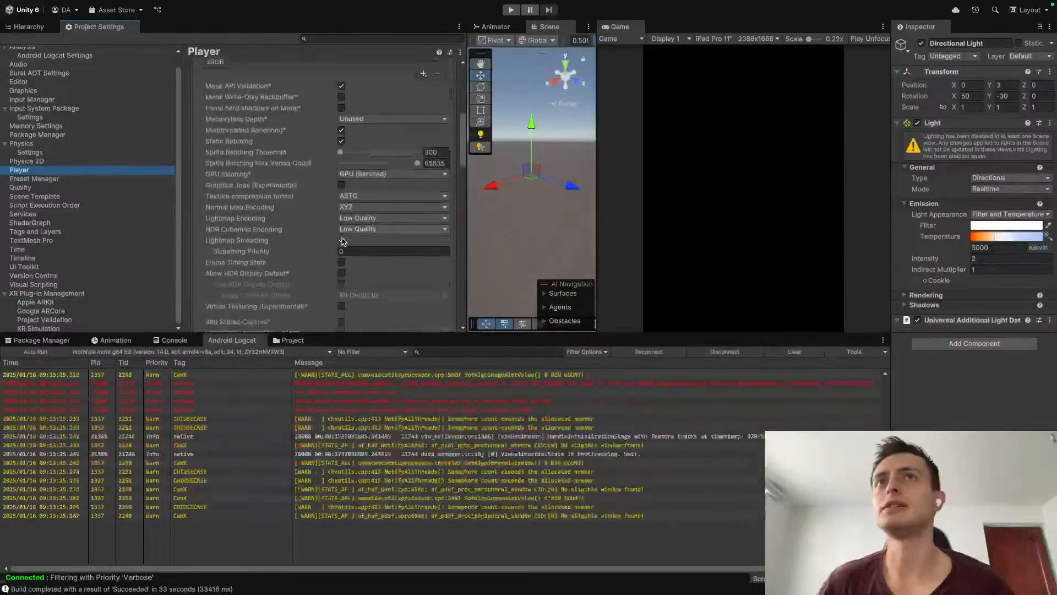
{"action": "scroll", "coordinate": [342, 241], "scroll_direction": "down", "scroll_amount": 10}
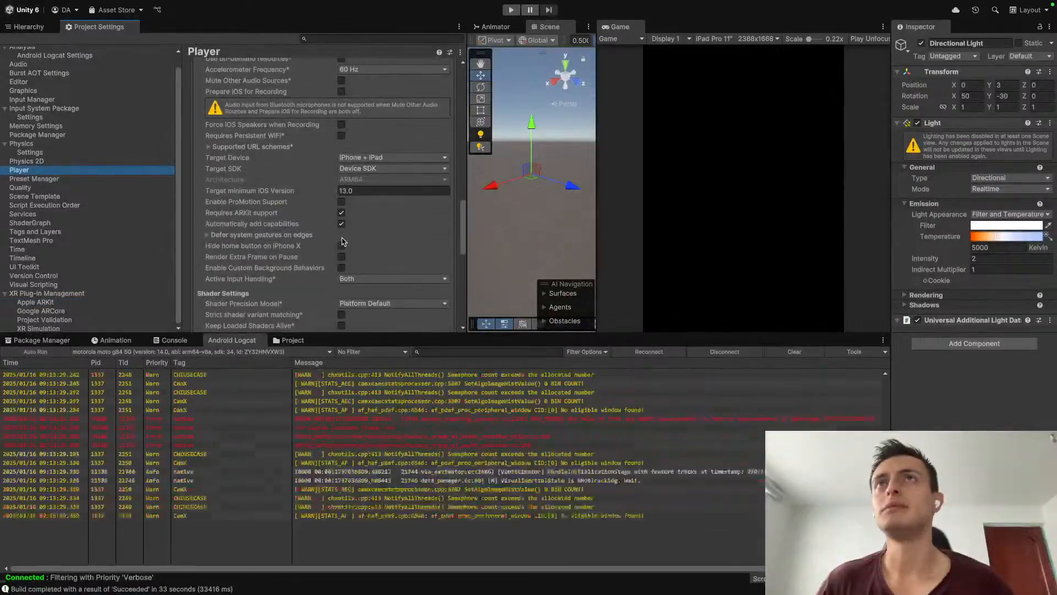
{"action": "double_click", "coordinate": [345, 190]}
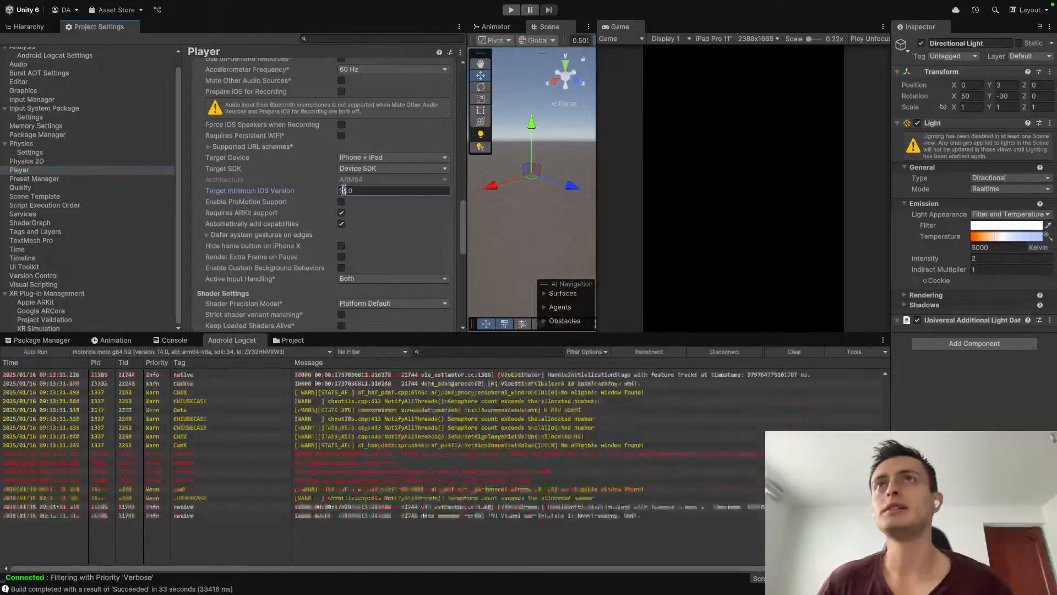
{"action": "type", "text": "11"}
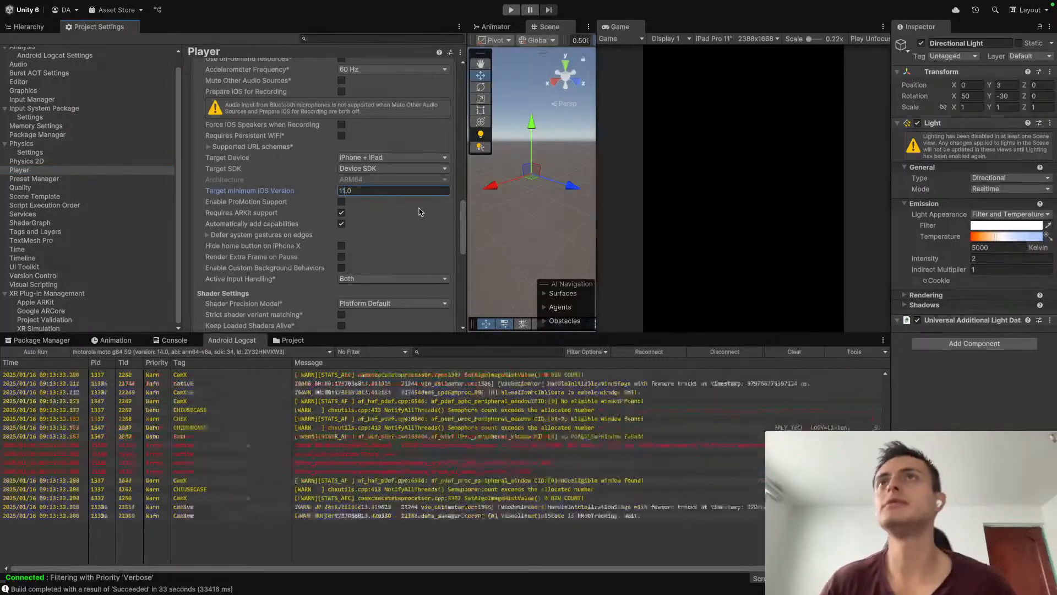
Step: Compare the Camera Usage Description and ARKit support requirement in the iOS Player settings with the ARKit documentation
{"action": "key", "text": "ctrl+Right"}
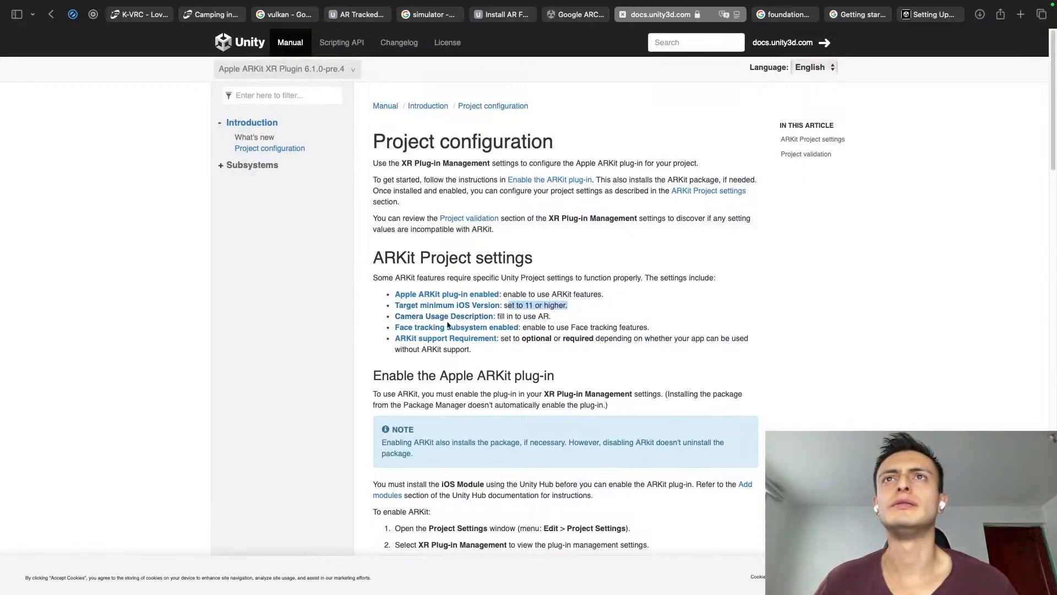
{"action": "key", "text": "ctrl+Left"}
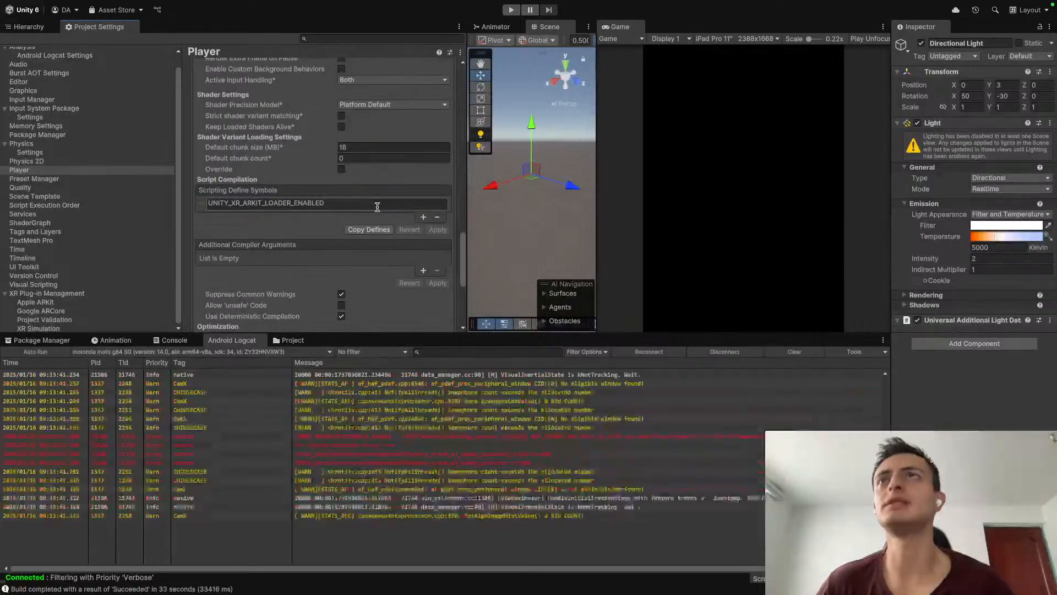
{"action": "scroll", "coordinate": [378, 205], "scroll_direction": "up", "scroll_amount": 10}
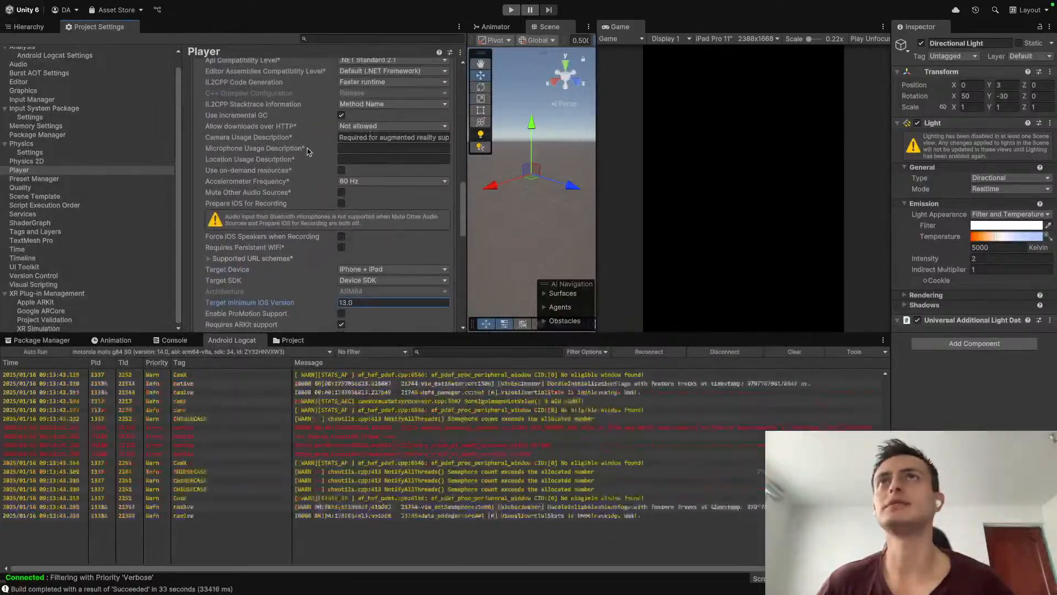
{"action": "key", "text": "ctrl+Right"}
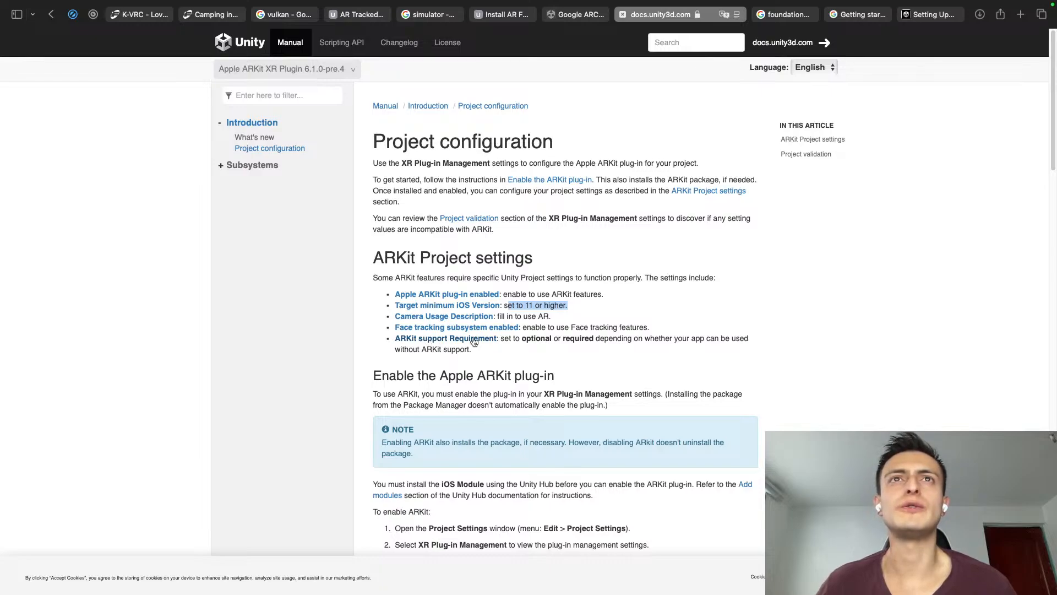
{"action": "left_click_drag", "start_coordinate": [507, 342], "coordinate": [688, 346]}
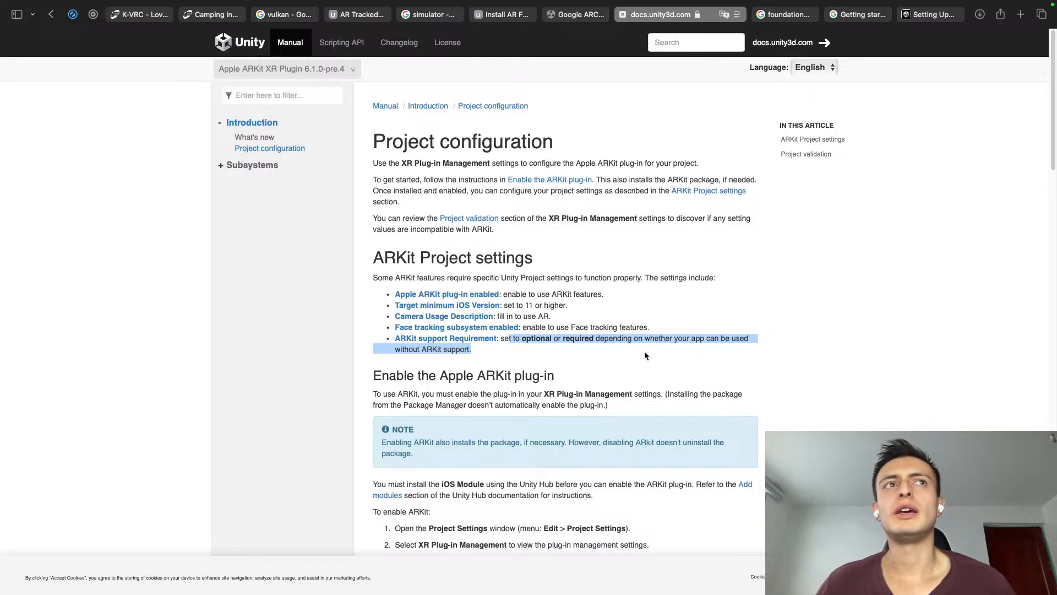
{"action": "left_click_drag", "start_coordinate": [521, 338], "coordinate": [629, 351]}
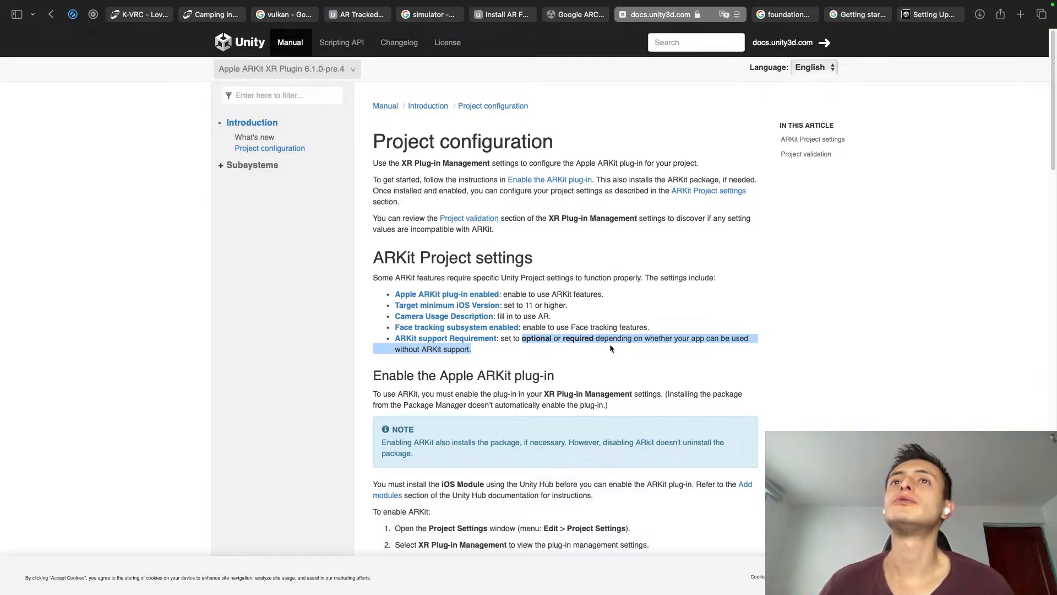
{"action": "key", "text": "ctrl+Left"}
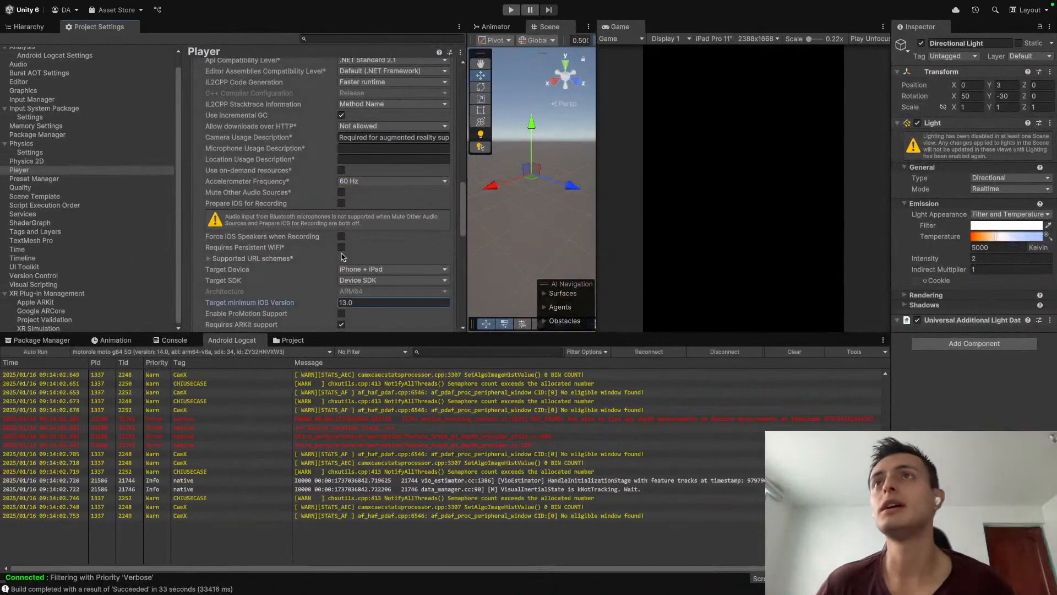
{"action": "scroll", "coordinate": [341, 256], "scroll_direction": "down", "scroll_amount": 3}
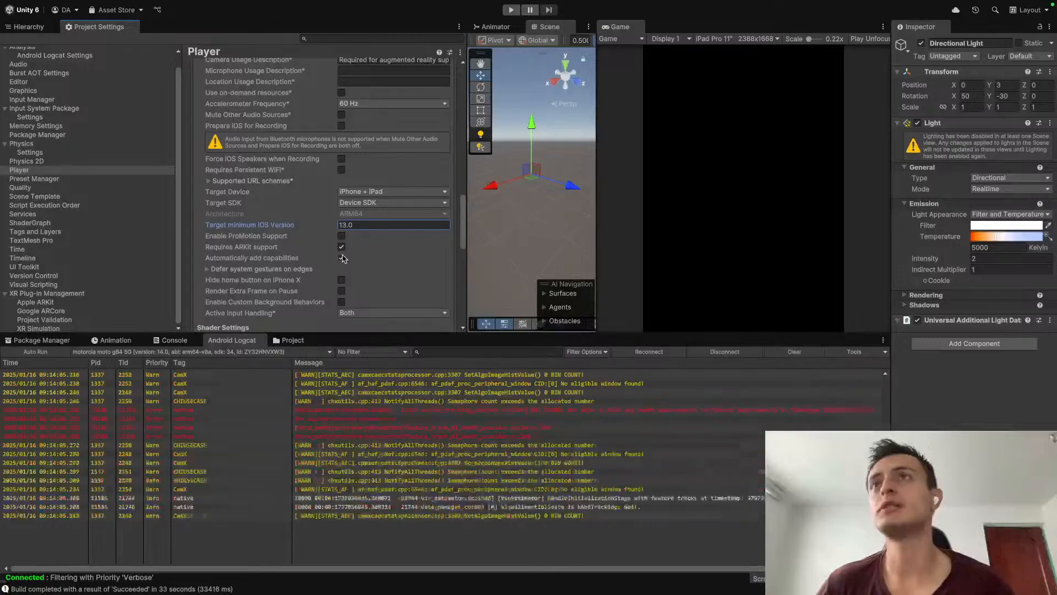
{"action": "scroll", "coordinate": [342, 259], "scroll_direction": "down", "scroll_amount": 1}
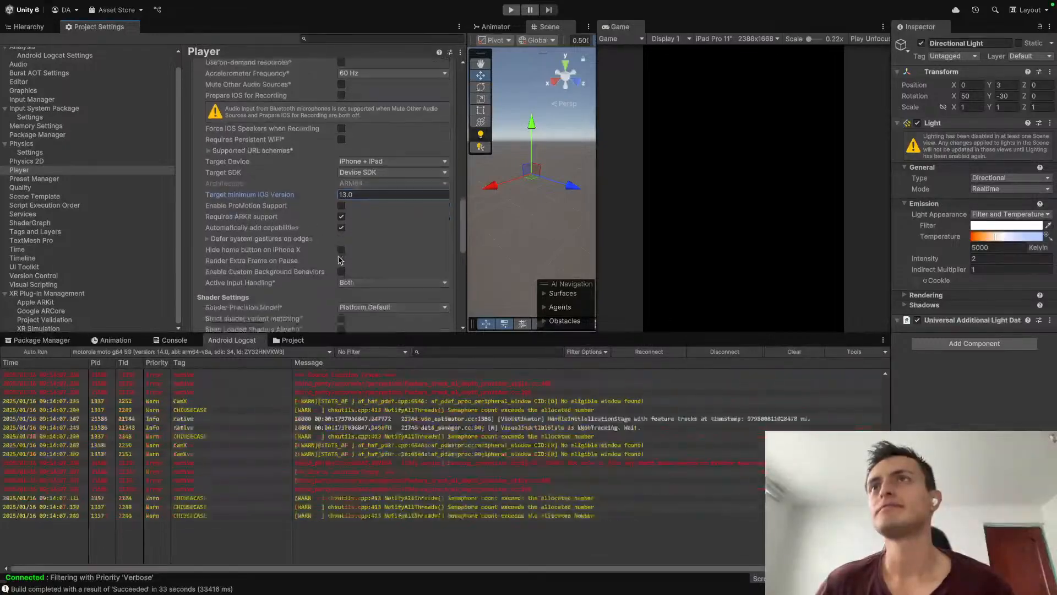
Step: Review the remaining iOS Player settings through shader, script compilation and optimization options
{"action": "scroll", "coordinate": [340, 259], "scroll_direction": "down", "scroll_amount": 5}
{"action": "scroll", "coordinate": [266, 218], "scroll_direction": "up", "scroll_amount": 5}
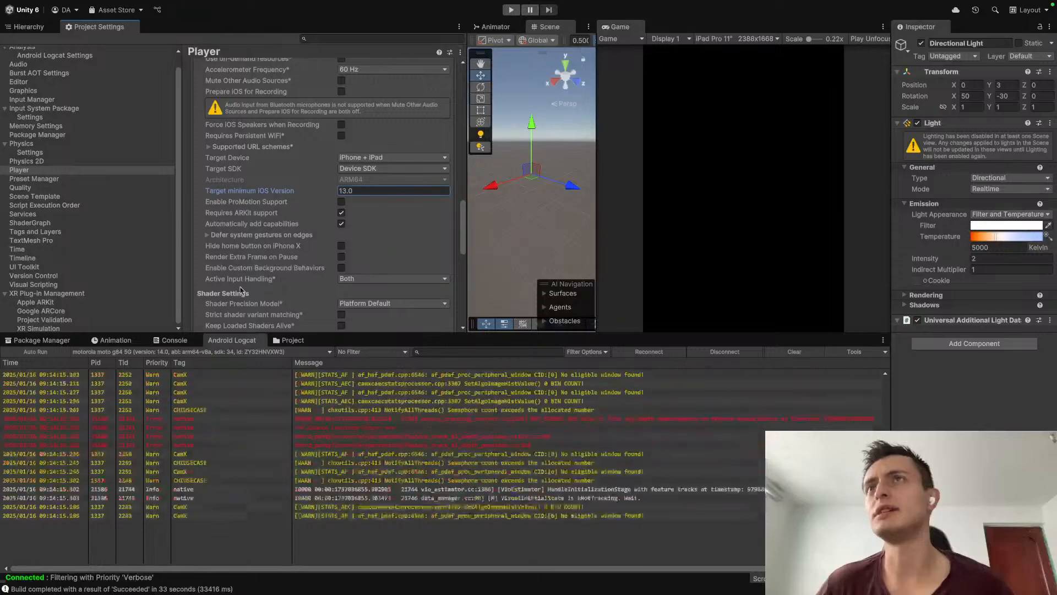
{"action": "scroll", "coordinate": [240, 290], "scroll_direction": "down", "scroll_amount": 5}
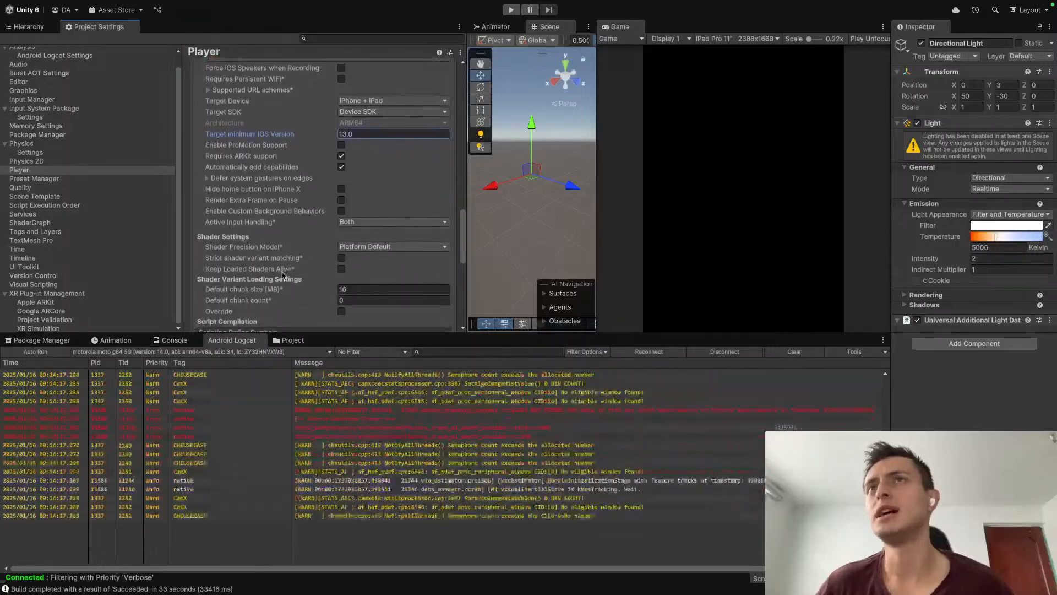
{"action": "scroll", "coordinate": [329, 299], "scroll_direction": "down", "scroll_amount": 1}
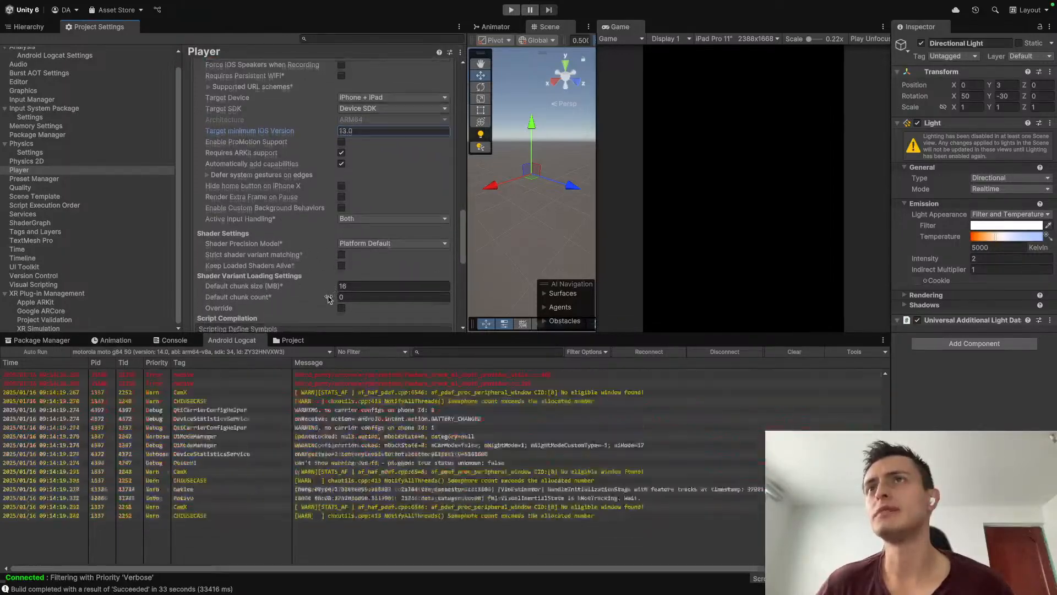
{"action": "scroll", "coordinate": [329, 299], "scroll_direction": "down", "scroll_amount": 10}
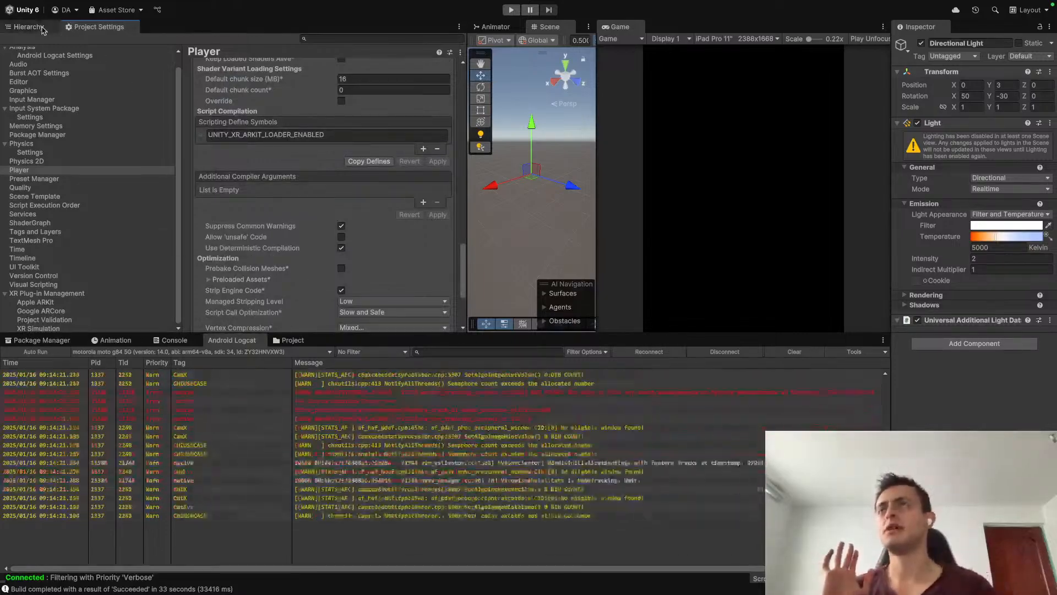
Step: Build and run the iOS project into a new iosAppBuild folder created inside the project's Build folder
{"action": "left_click", "coordinate": [42, 29]}
{"action": "mouse_move", "coordinate": [65, 7]}
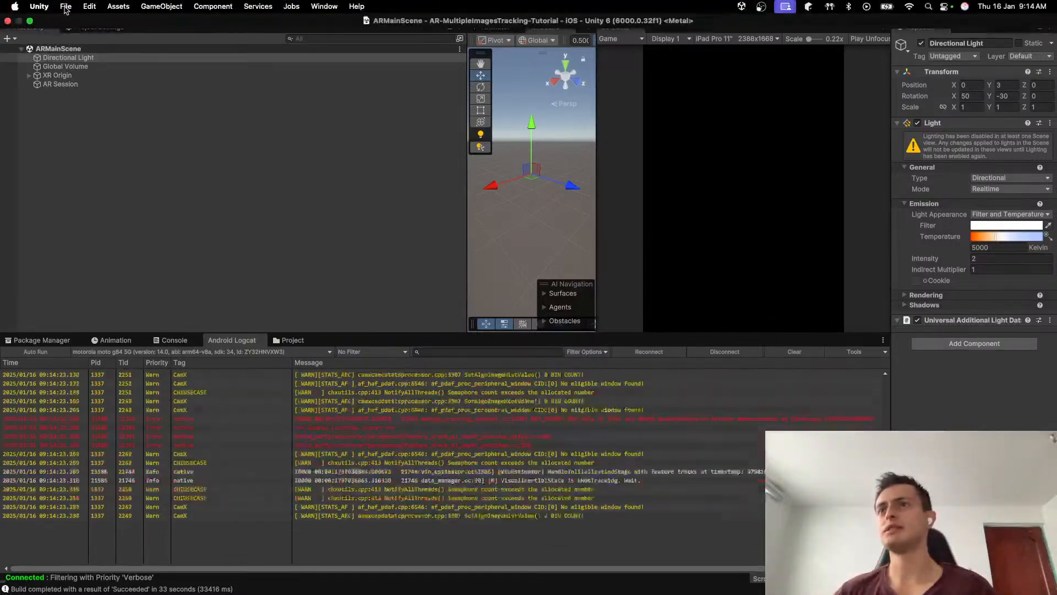
{"action": "left_click", "coordinate": [188, 341]}
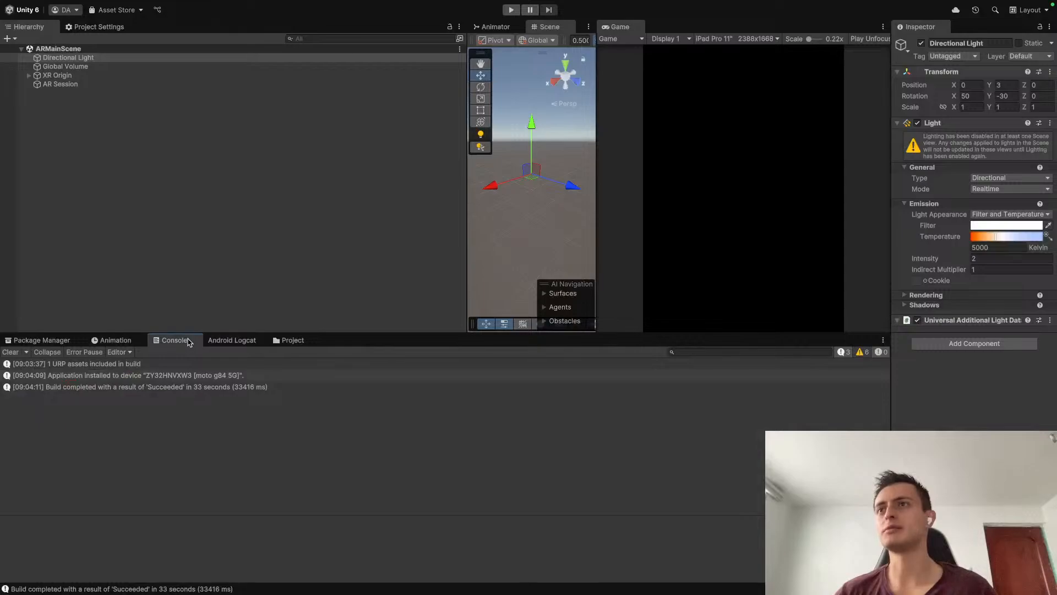
{"action": "mouse_move", "coordinate": [95, 16]}
{"action": "left_click", "coordinate": [66, 7]}
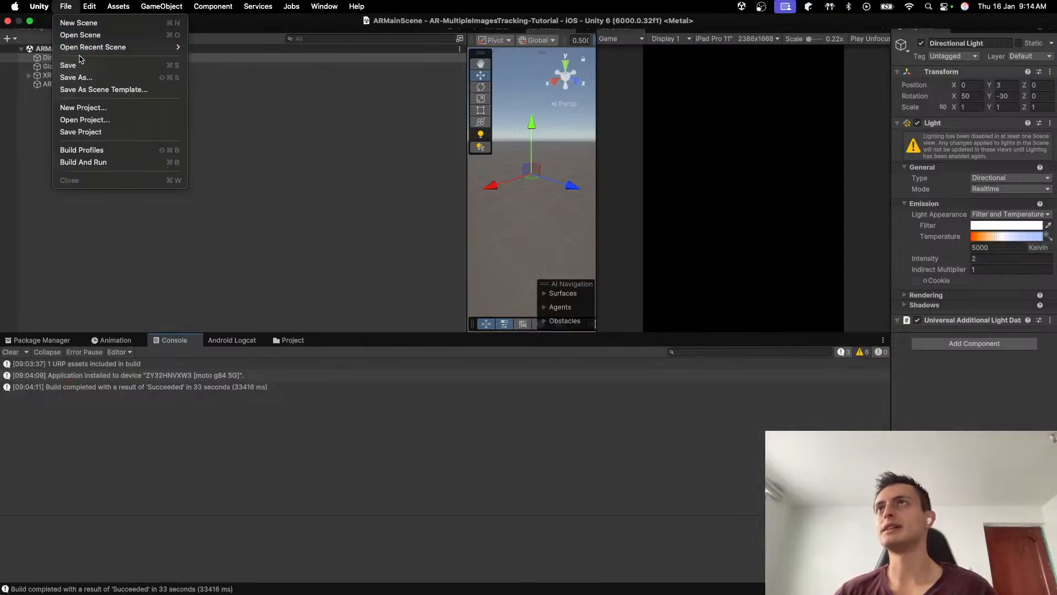
{"action": "left_click", "coordinate": [88, 162]}
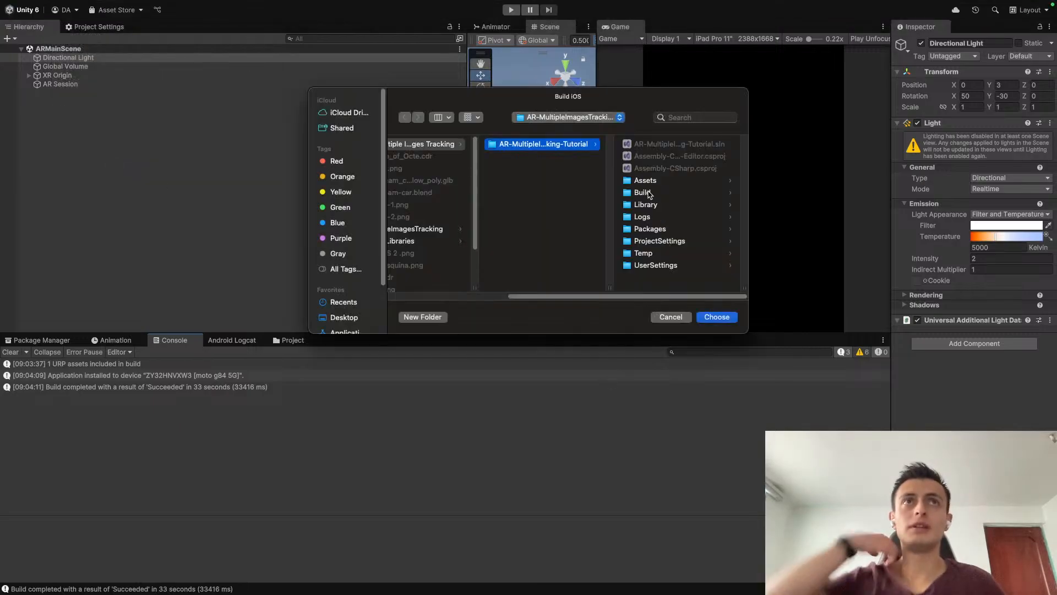
{"action": "left_click", "coordinate": [642, 192]}
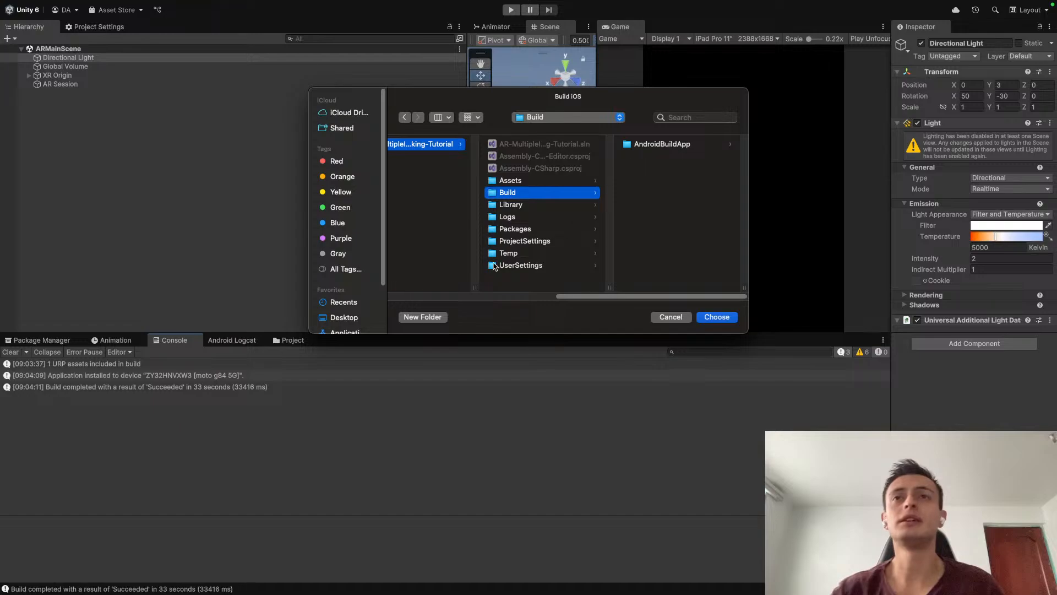
{"action": "left_click", "coordinate": [428, 318]}
{"action": "type", "text": "iosAppBuild"}
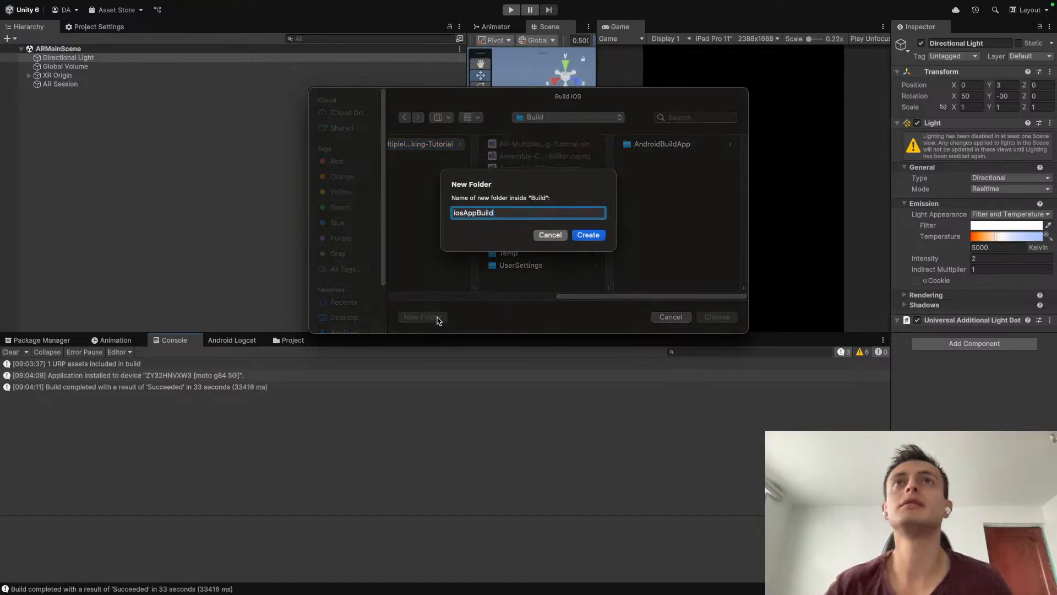
{"action": "left_click", "coordinate": [586, 234]}
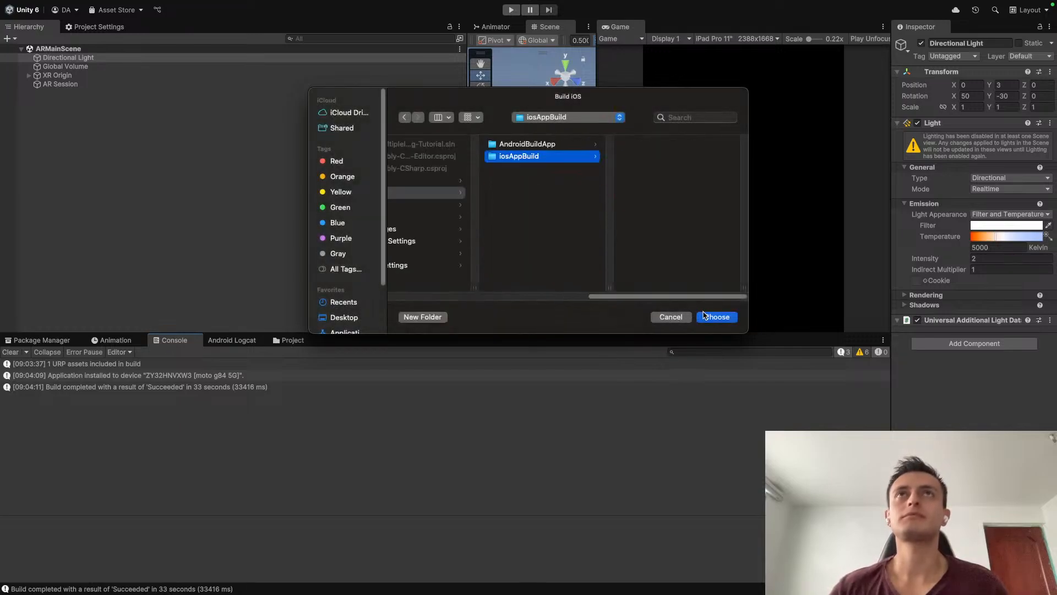
{"action": "left_click", "coordinate": [702, 320]}
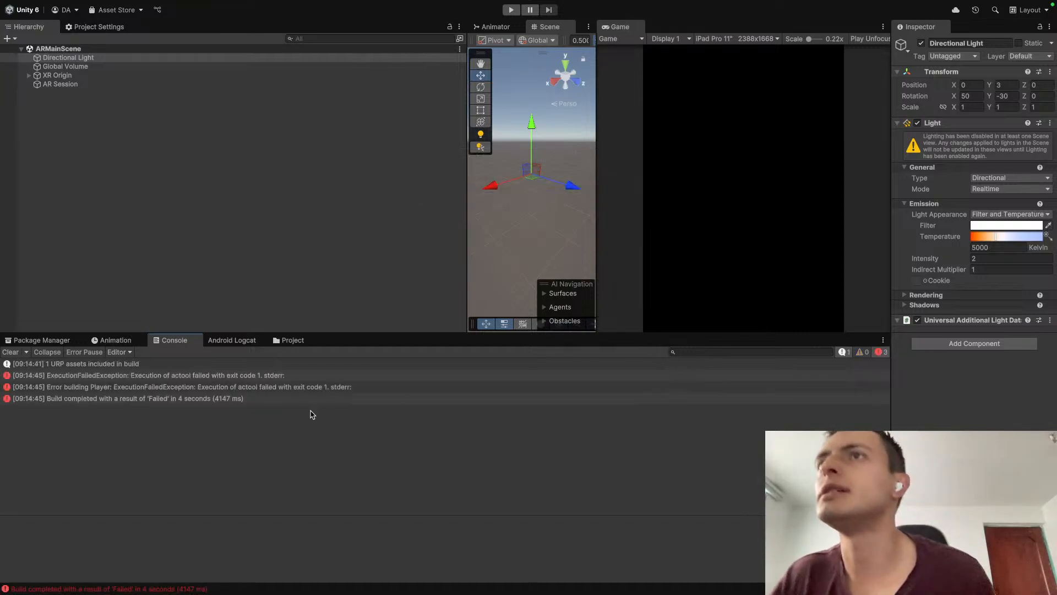
Step: Examine the console's build errors and read through the ARKit stack trace of the ExecutionFailedException
{"action": "left_click", "coordinate": [308, 376]}
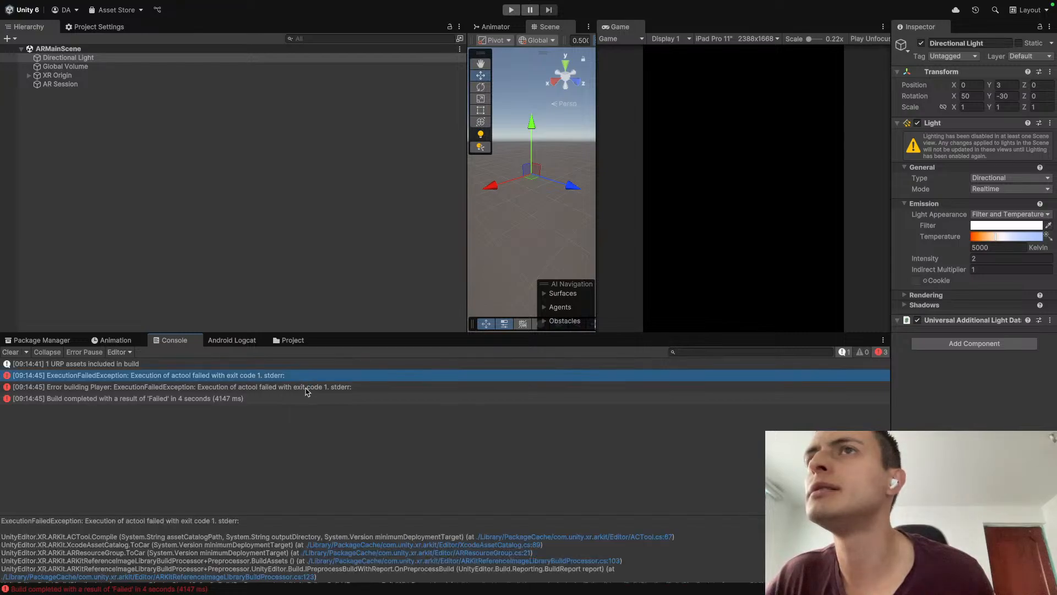
{"action": "left_click", "coordinate": [307, 387]}
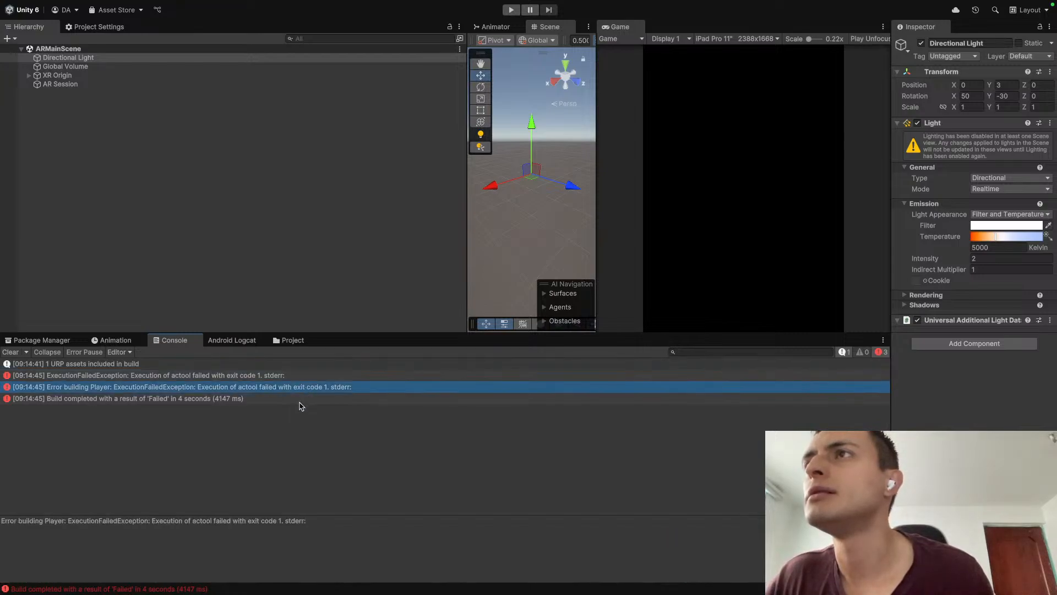
{"action": "left_click", "coordinate": [300, 400]}
{"action": "left_click", "coordinate": [245, 376]}
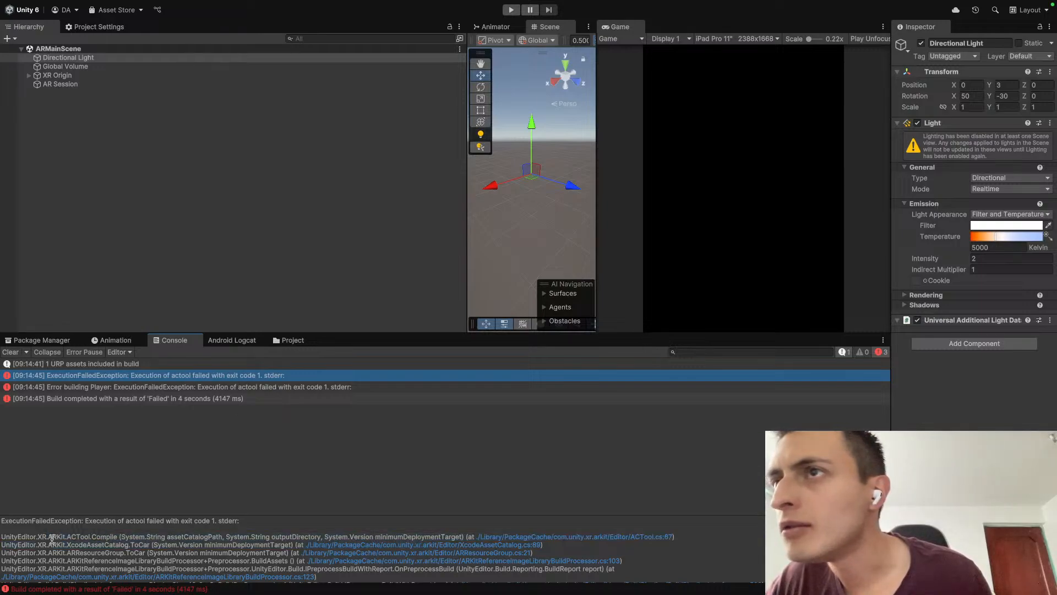
{"action": "mouse_move", "coordinate": [53, 538]}
{"action": "left_mouse_down"}
{"action": "mouse_move", "coordinate": [479, 538]}
{"action": "mouse_move", "coordinate": [393, 539]}
{"action": "left_mouse_up"}
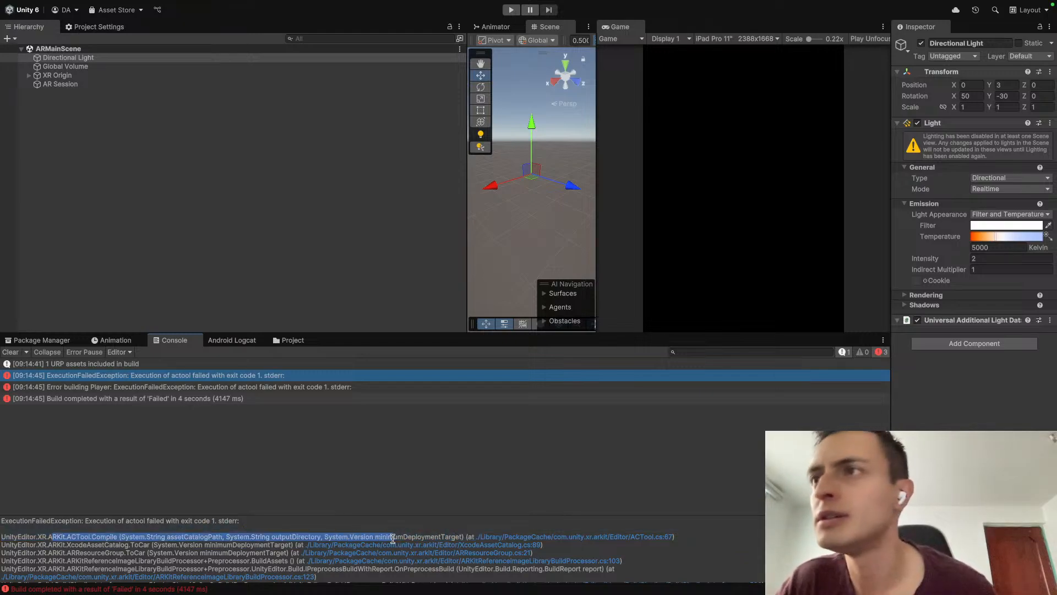
{"action": "left_click_drag", "start_coordinate": [33, 545], "coordinate": [297, 545]}
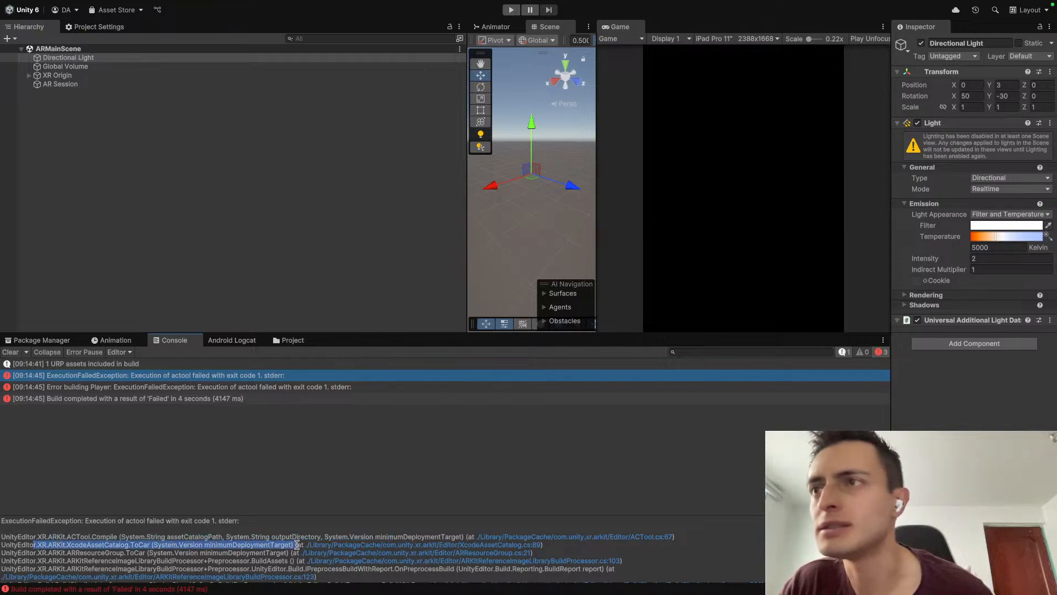
{"action": "scroll", "coordinate": [286, 554], "scroll_direction": "down", "scroll_amount": 3}
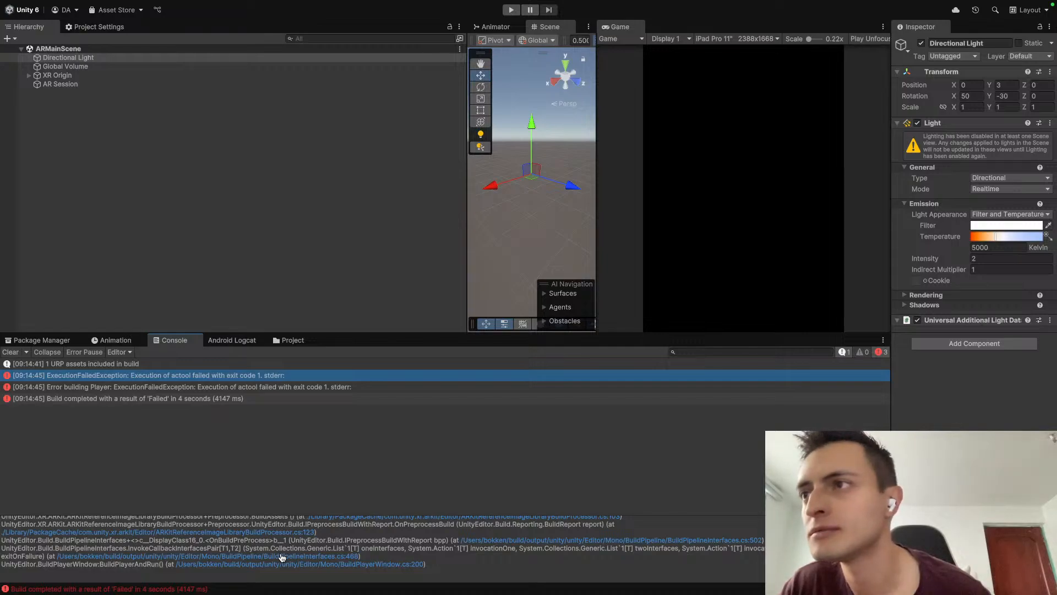
{"action": "scroll", "coordinate": [282, 558], "scroll_direction": "up", "scroll_amount": 3}
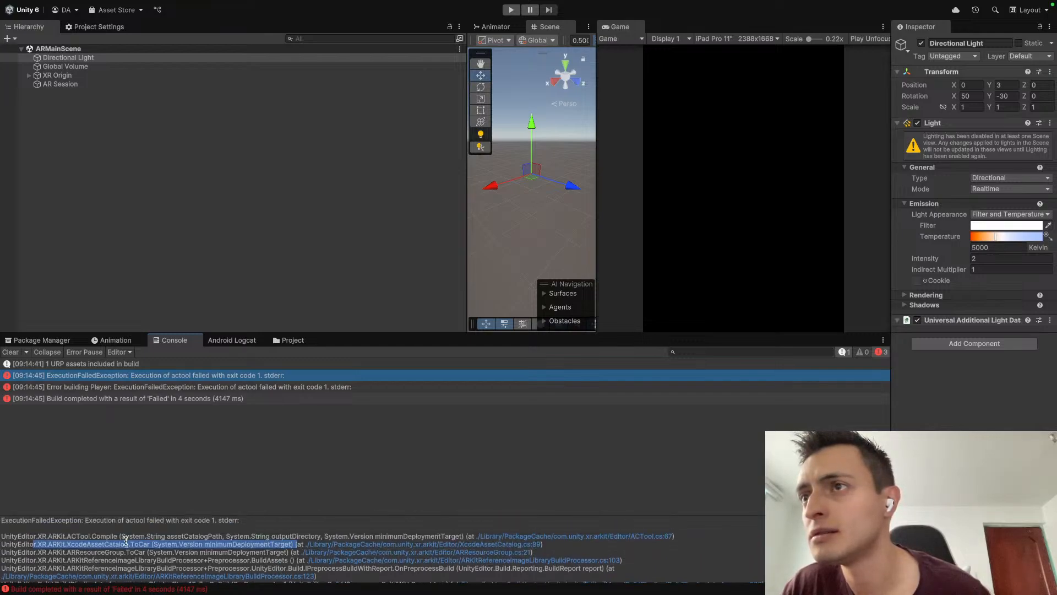
{"action": "double_click", "coordinate": [104, 536]}
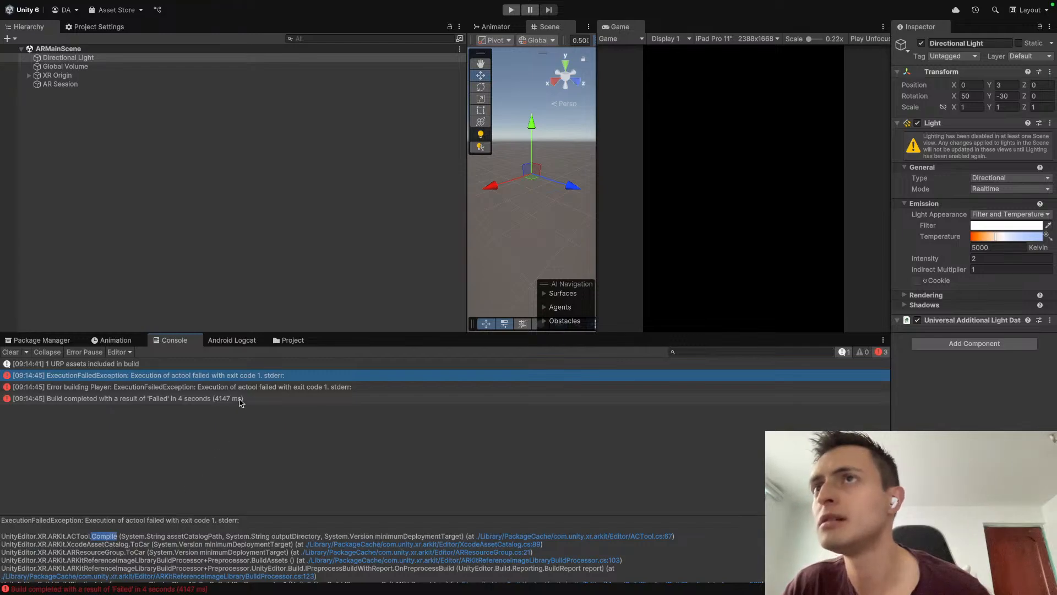
{"action": "left_click", "coordinate": [251, 386]}
{"action": "left_click", "coordinate": [206, 399]}
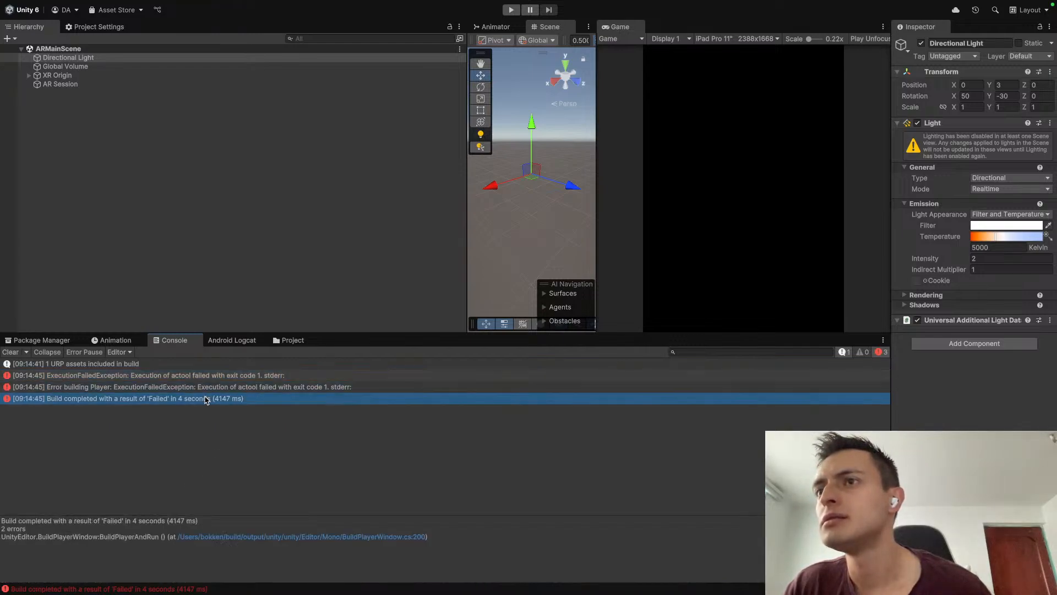
{"action": "left_click", "coordinate": [211, 387]}
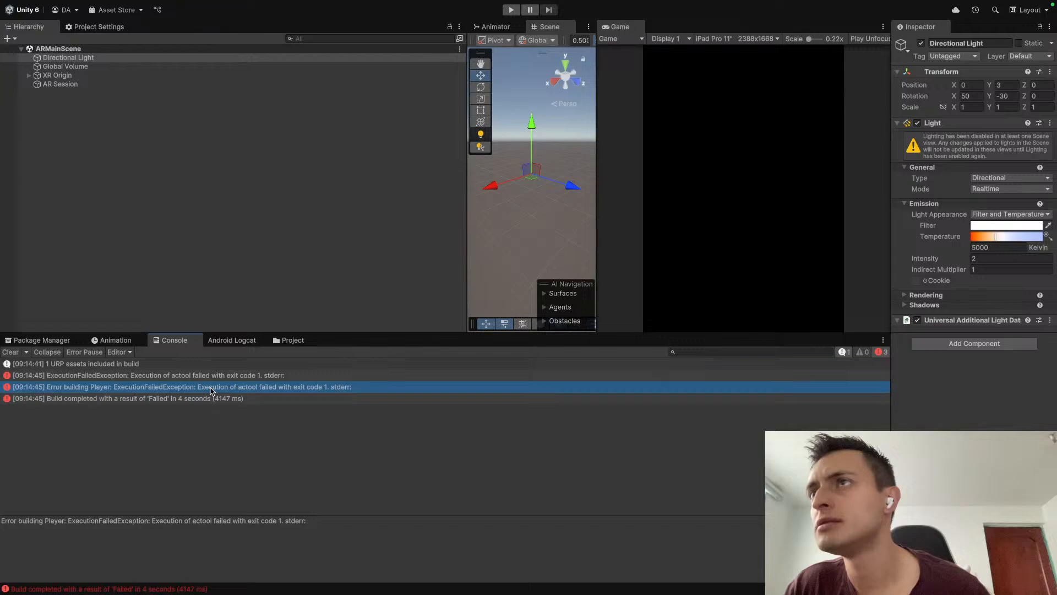
{"action": "left_click", "coordinate": [224, 376]}
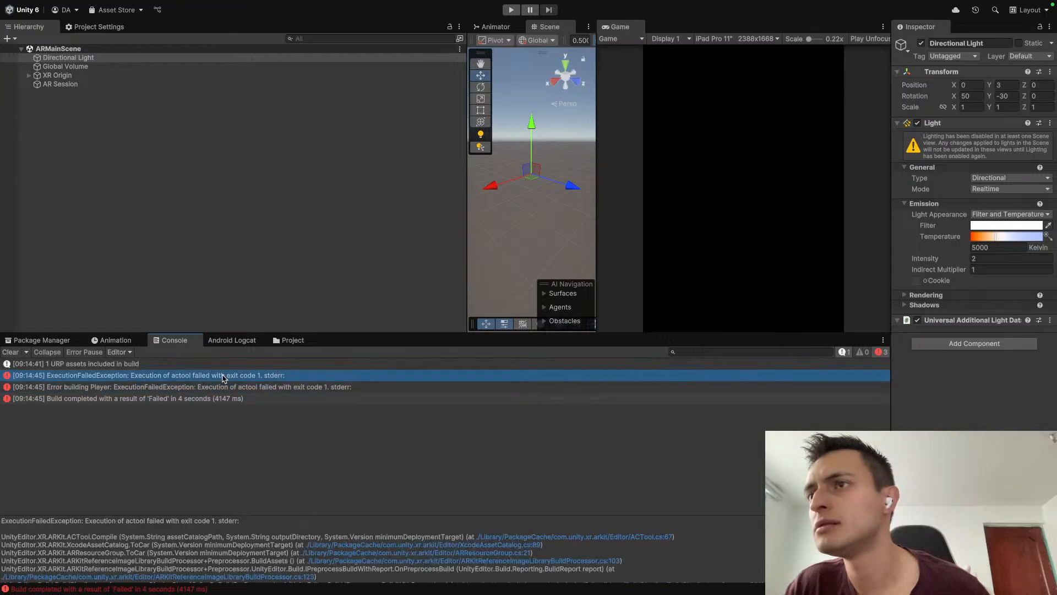
Step: Build the iOS project again from the build profiles, choosing the iosAppBuild folder as destination
{"action": "left_click", "coordinate": [65, 6]}
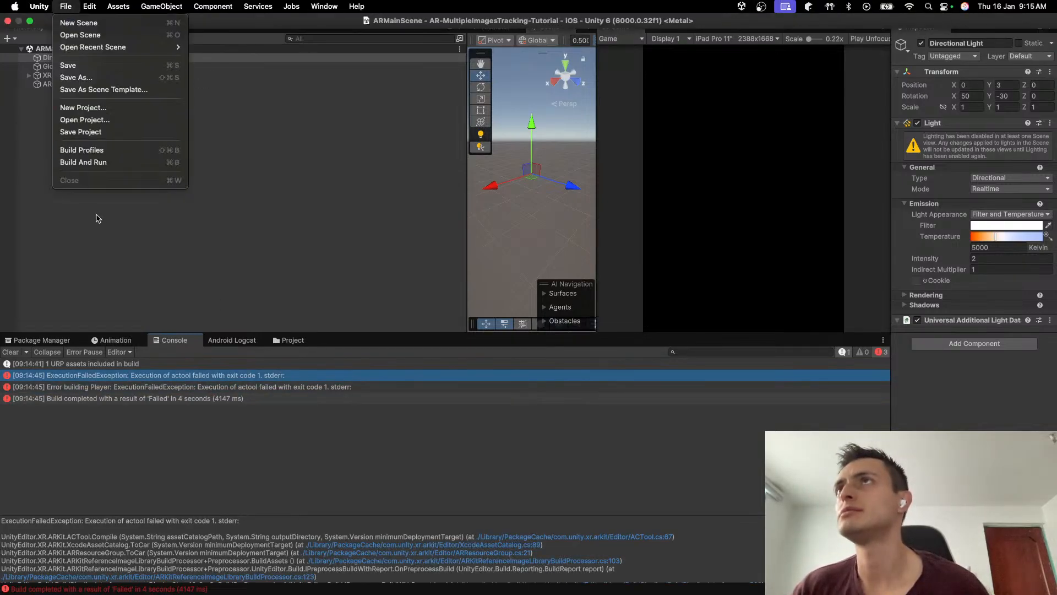
{"action": "left_click", "coordinate": [118, 150]}
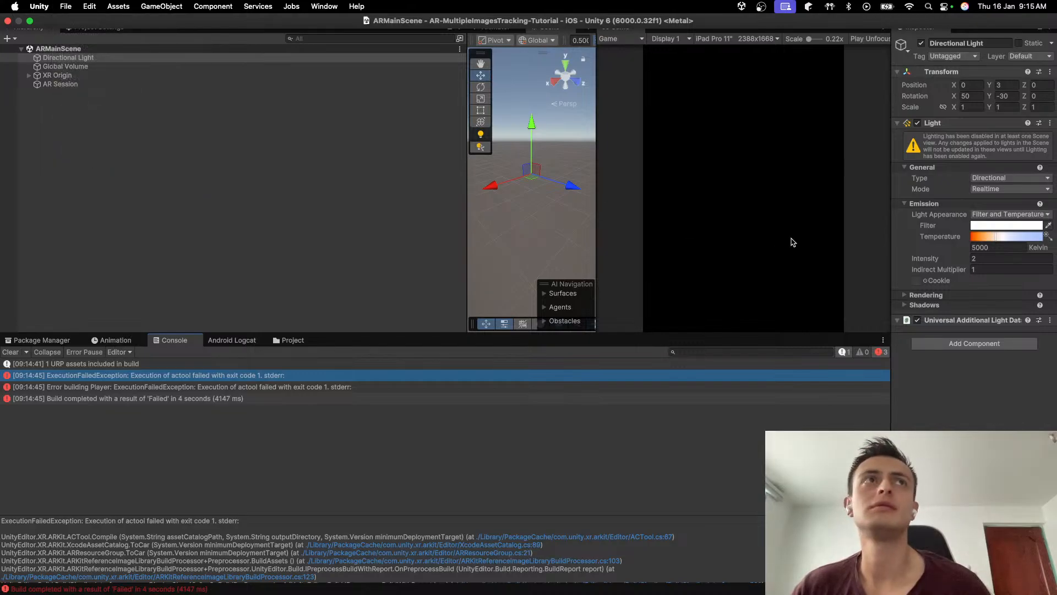
{"action": "left_click", "coordinate": [628, 228]}
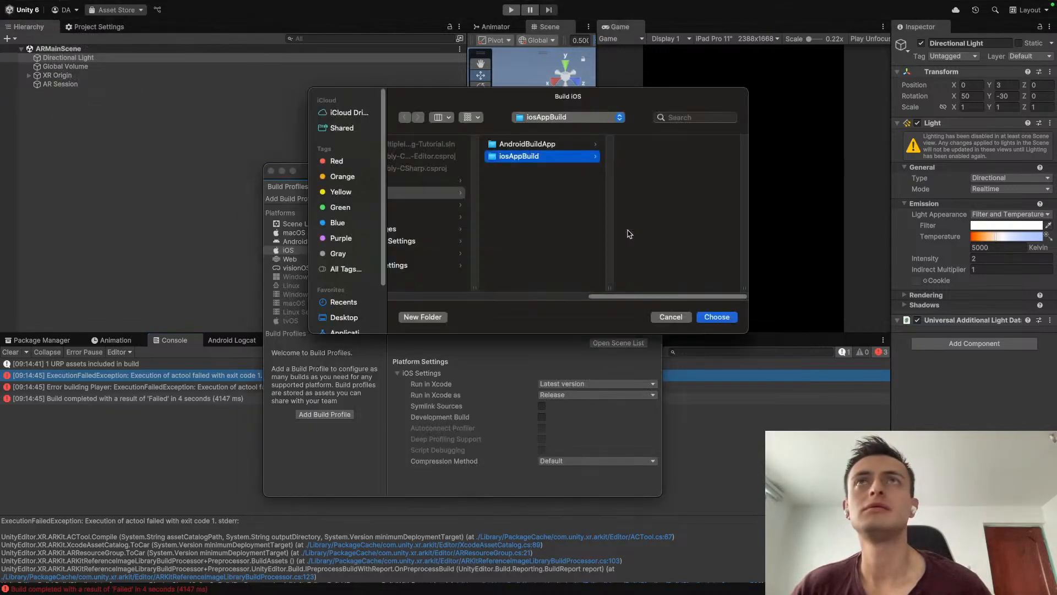
{"action": "left_click", "coordinate": [725, 322]}
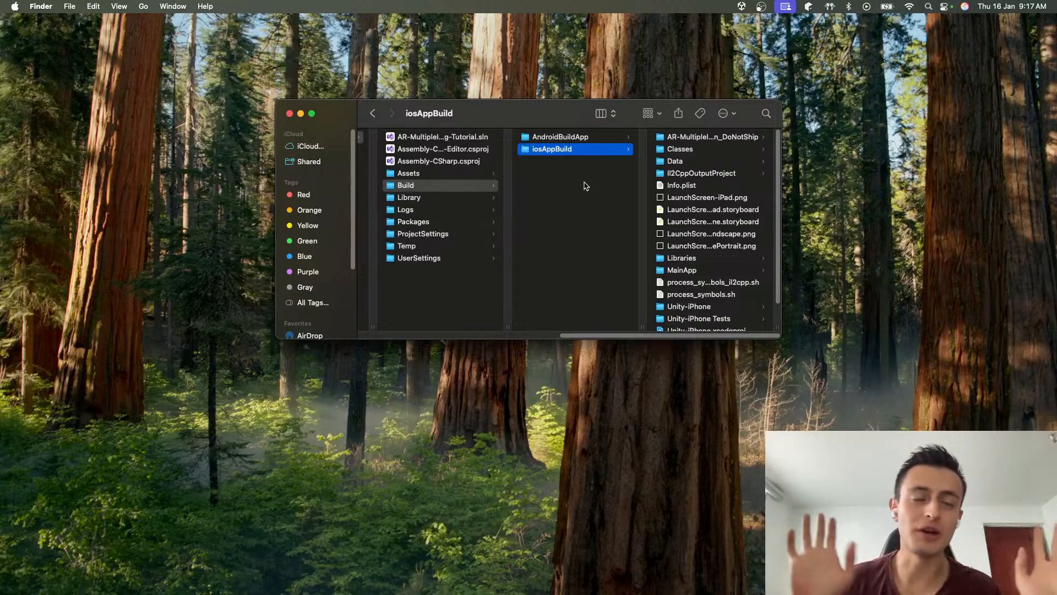
Step: Return to Unity and inspect the logged actool exception, focusing on the XcodeAssetCatalog and minimumDeploymentTarget entries
{"action": "key", "text": "ctrl+Right"}
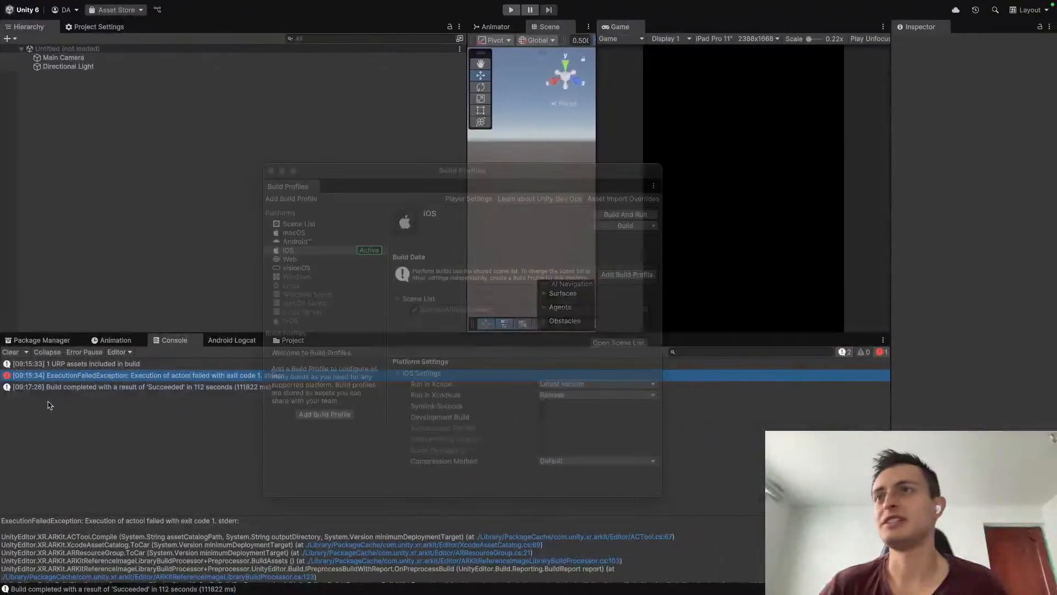
{"action": "left_click", "coordinate": [119, 548]}
{"action": "mouse_move", "coordinate": [2, 520]}
{"action": "left_mouse_down"}
{"action": "mouse_move", "coordinate": [279, 577]}
{"action": "mouse_move", "coordinate": [264, 558]}
{"action": "left_mouse_up"}
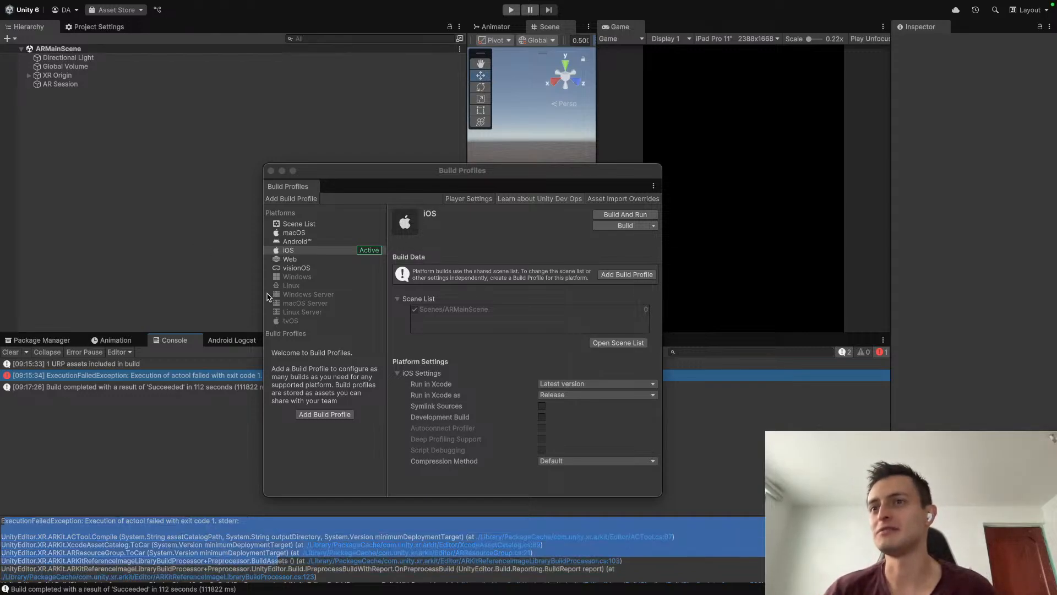
{"action": "left_click_drag", "start_coordinate": [205, 544], "coordinate": [276, 544]}
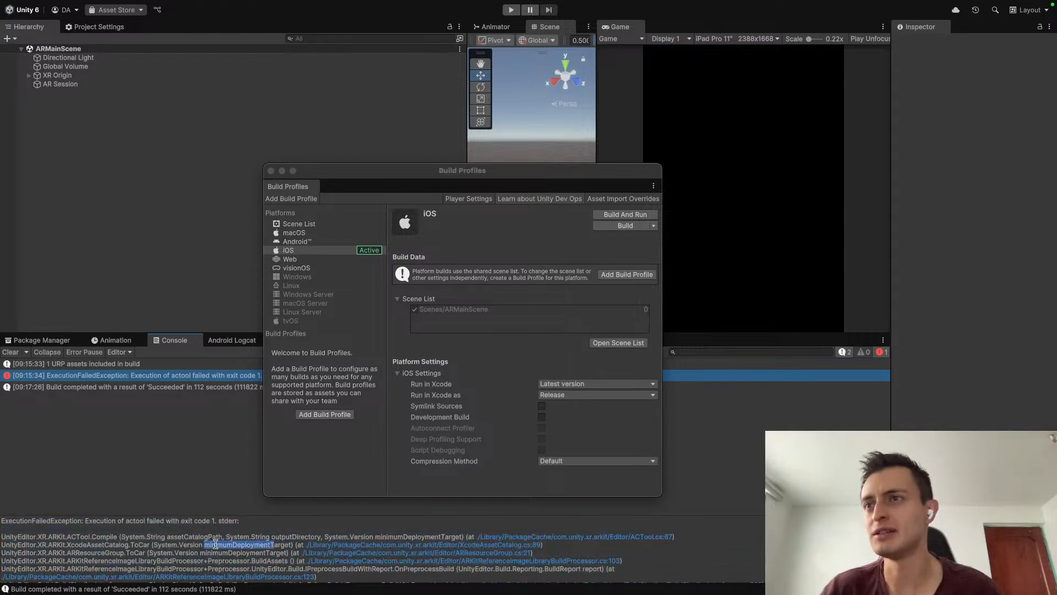
{"action": "left_click_drag", "start_coordinate": [137, 544], "coordinate": [177, 548]}
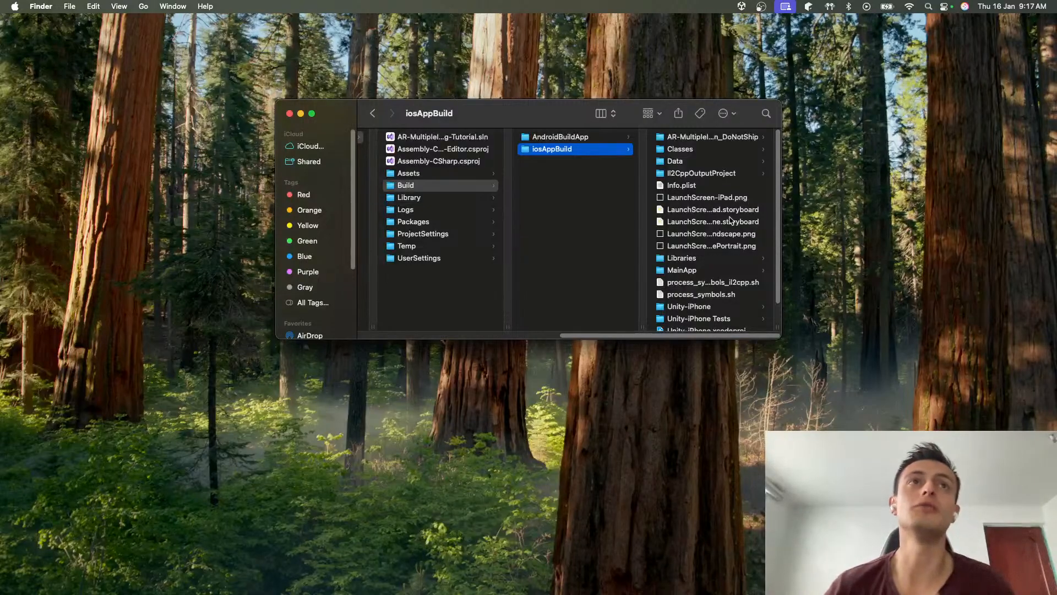
Step: Open Unity-iPhone.xcodeproj from the iosAppBuild folder in Xcode
{"action": "scroll", "coordinate": [722, 248], "scroll_direction": "down", "scroll_amount": 2}
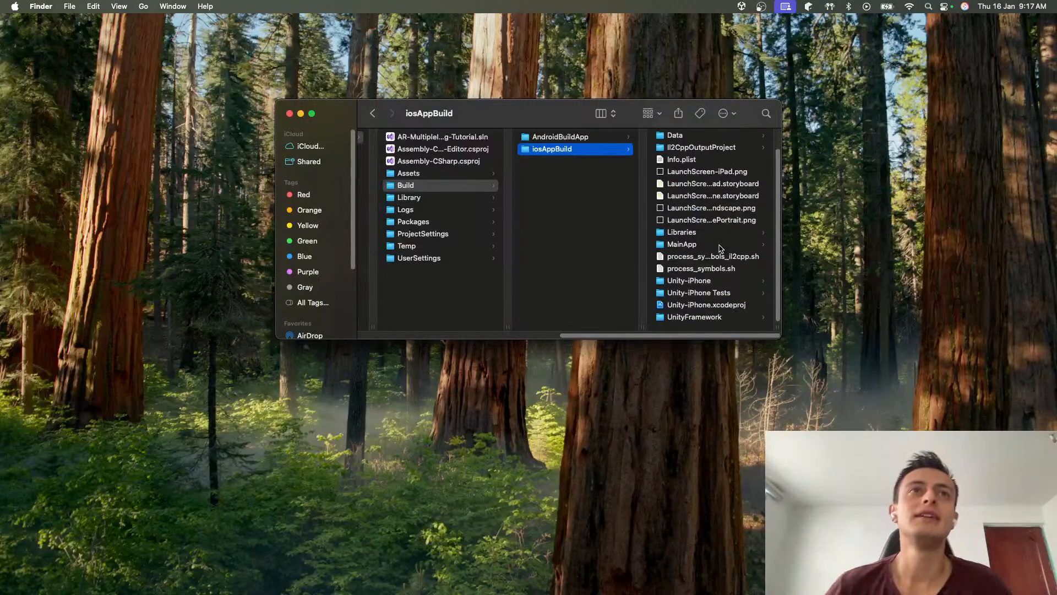
{"action": "left_click", "coordinate": [707, 308]}
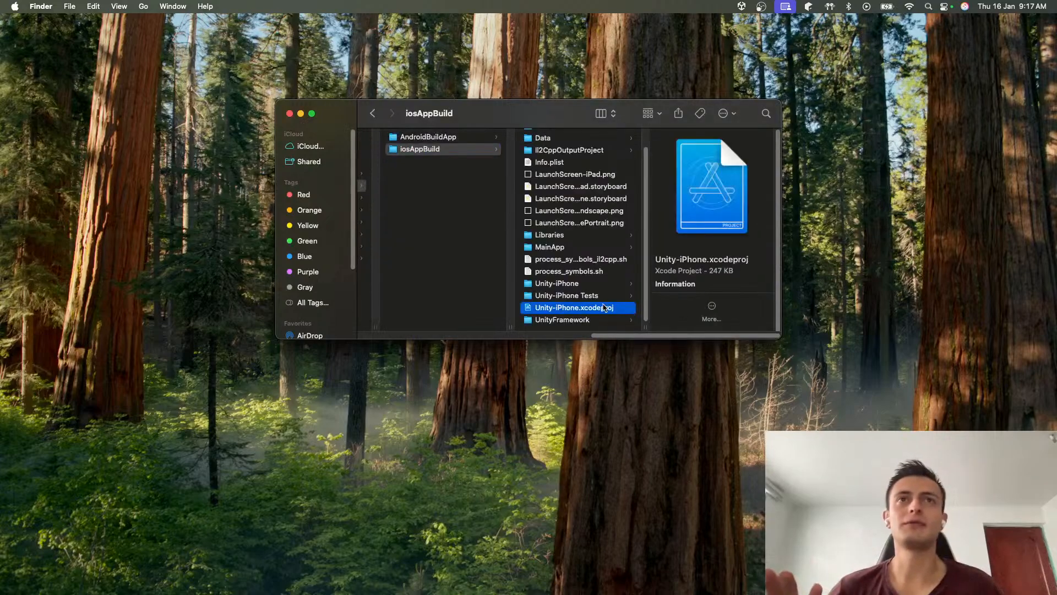
{"action": "double_click", "coordinate": [604, 308]}
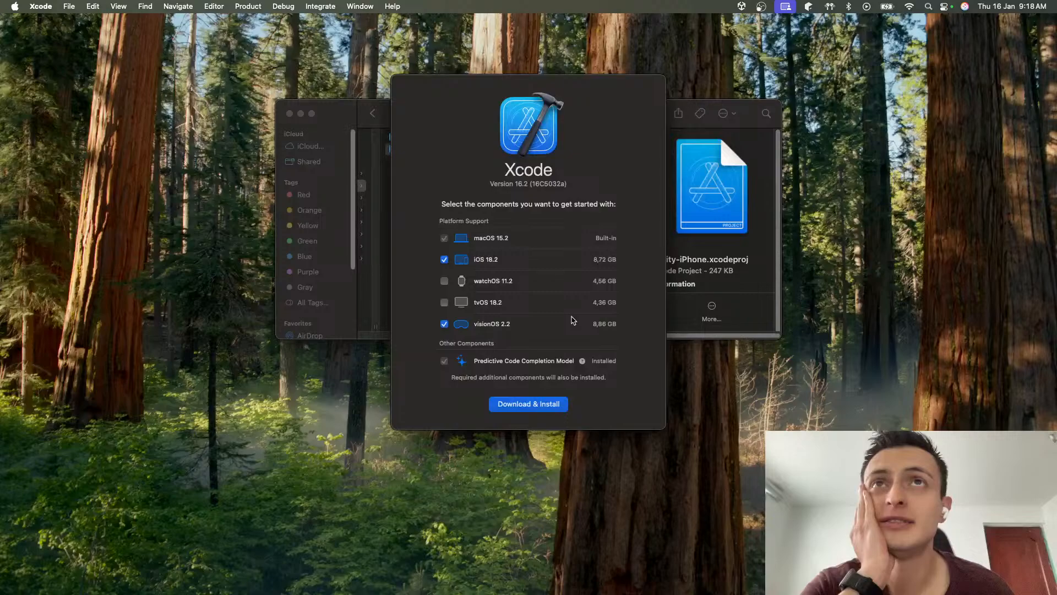
Step: Exclude visionOS 2.2 from the Xcode components, install the iOS 18.2 selection, and authorize it with the account password
{"action": "left_click", "coordinate": [443, 324]}
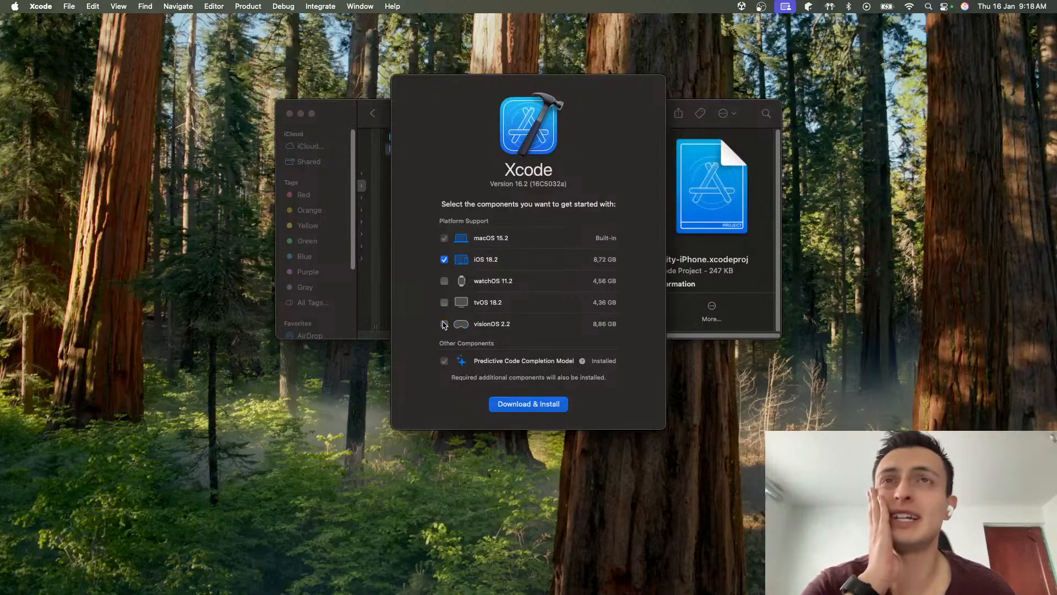
{"action": "left_click", "coordinate": [536, 405]}
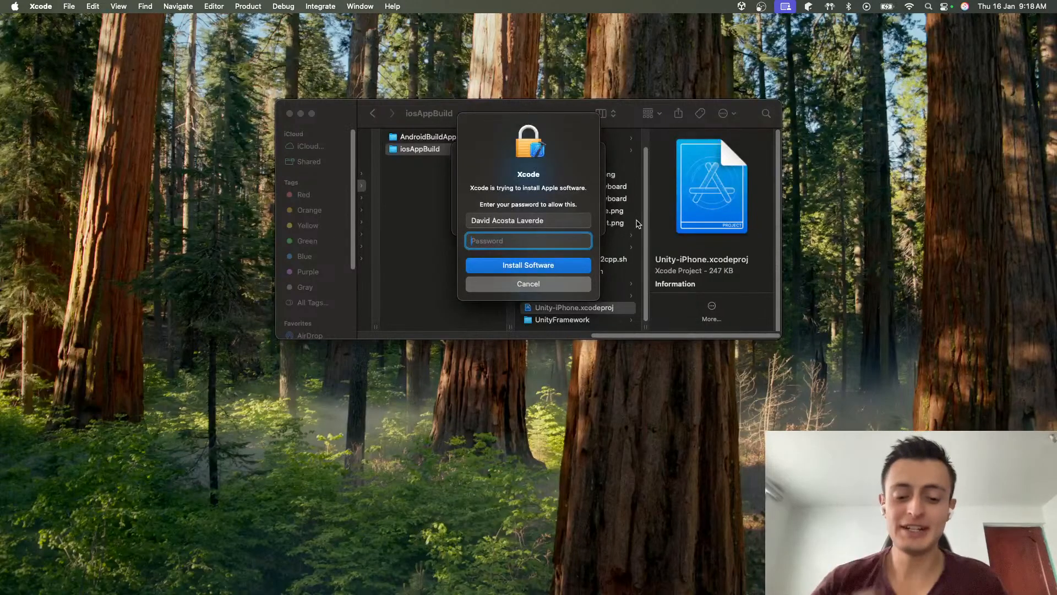
{"action": "type", "text": "****"}
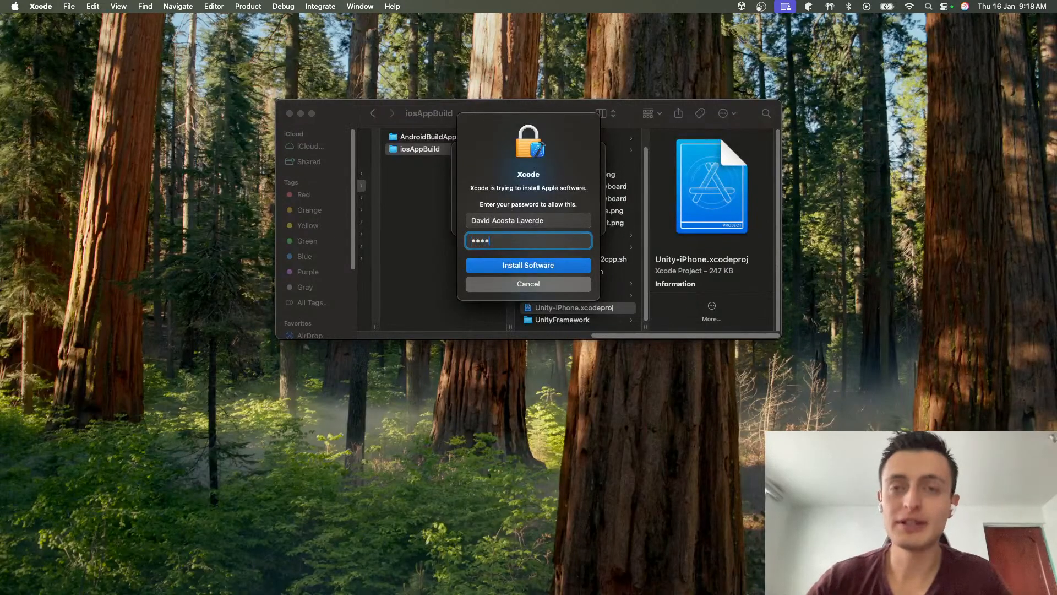
{"action": "left_click", "coordinate": [550, 271]}
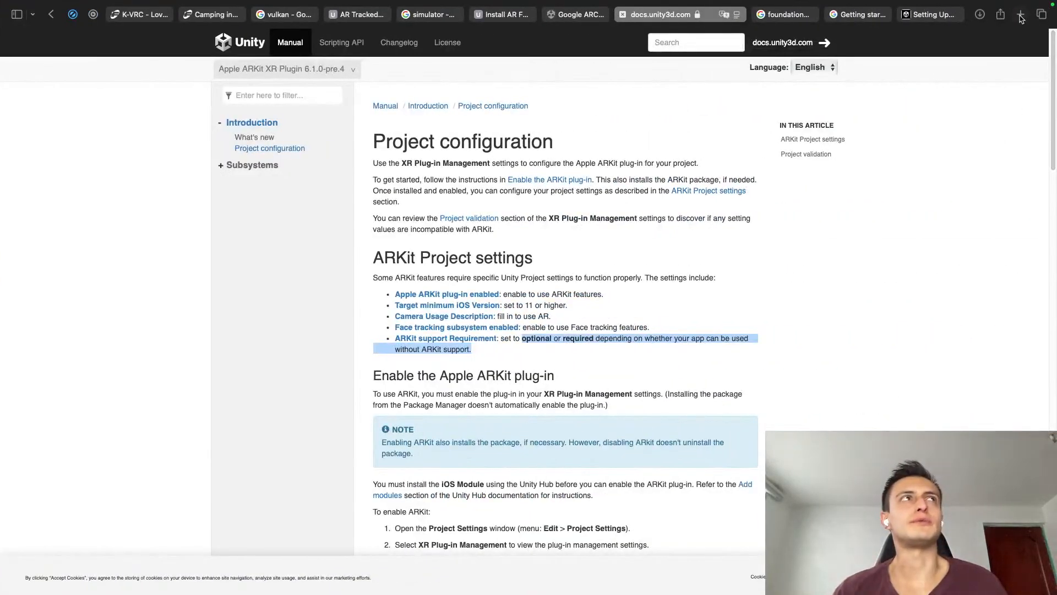
Step: Open GitHub in a new browser tab
{"action": "left_click", "coordinate": [1020, 15]}
{"action": "type", "text": "githu"}
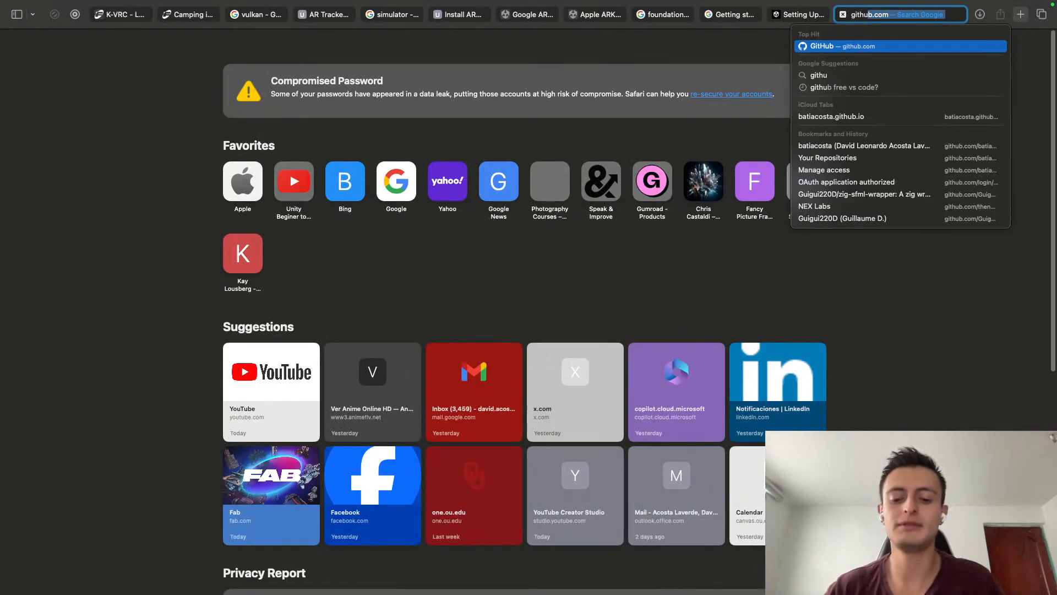
{"action": "key", "text": "Return"}
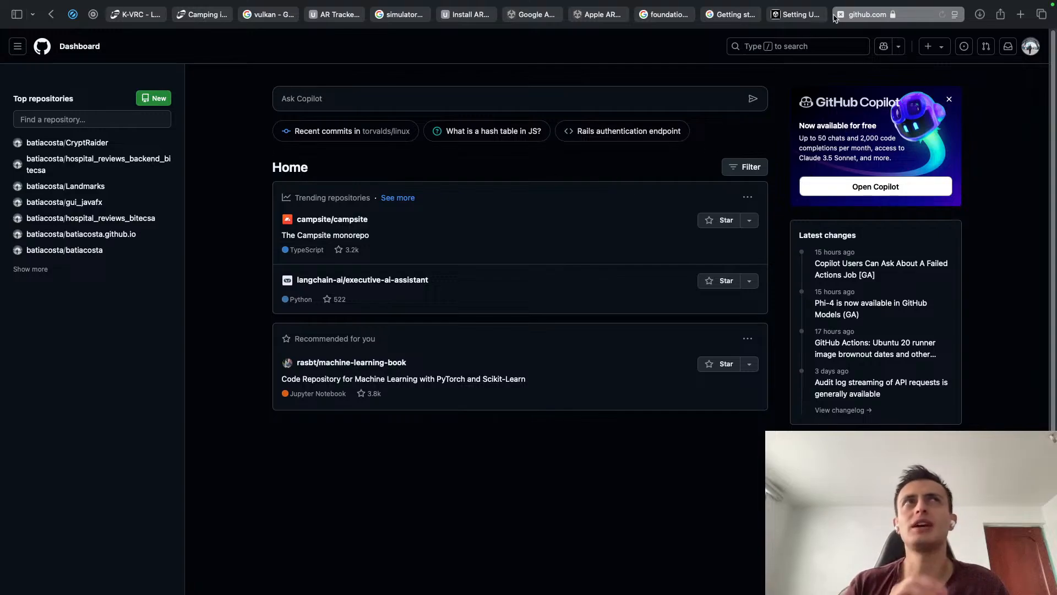
Step: Return to Xcode, dismiss the Downloads and What's New windows, and open Unity-iPhone.xcodeproj
{"action": "key", "text": "ctrl+Left"}
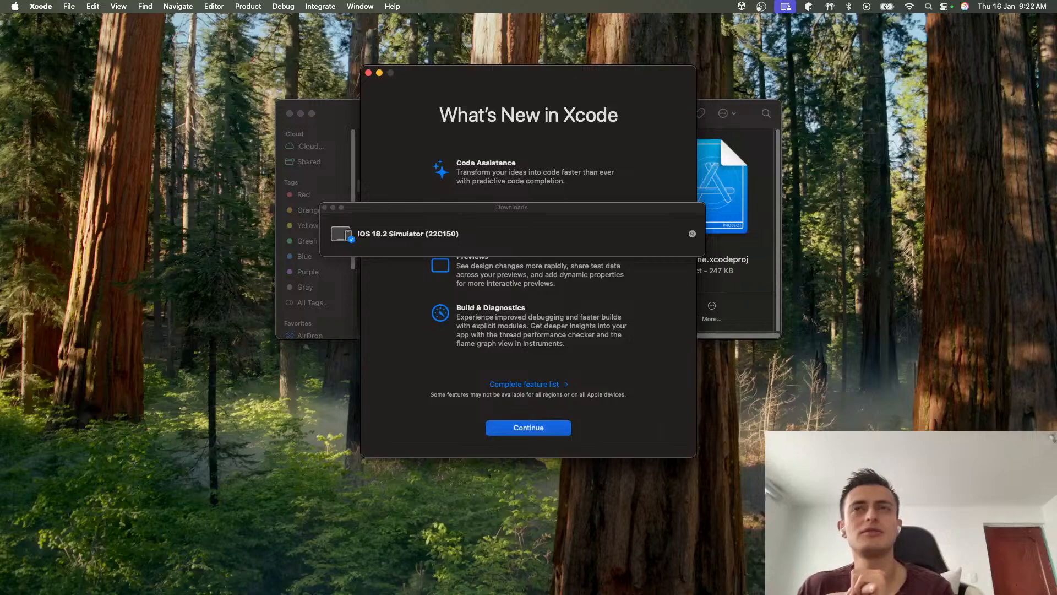
{"action": "left_click", "coordinate": [324, 208]}
{"action": "left_click", "coordinate": [510, 428]}
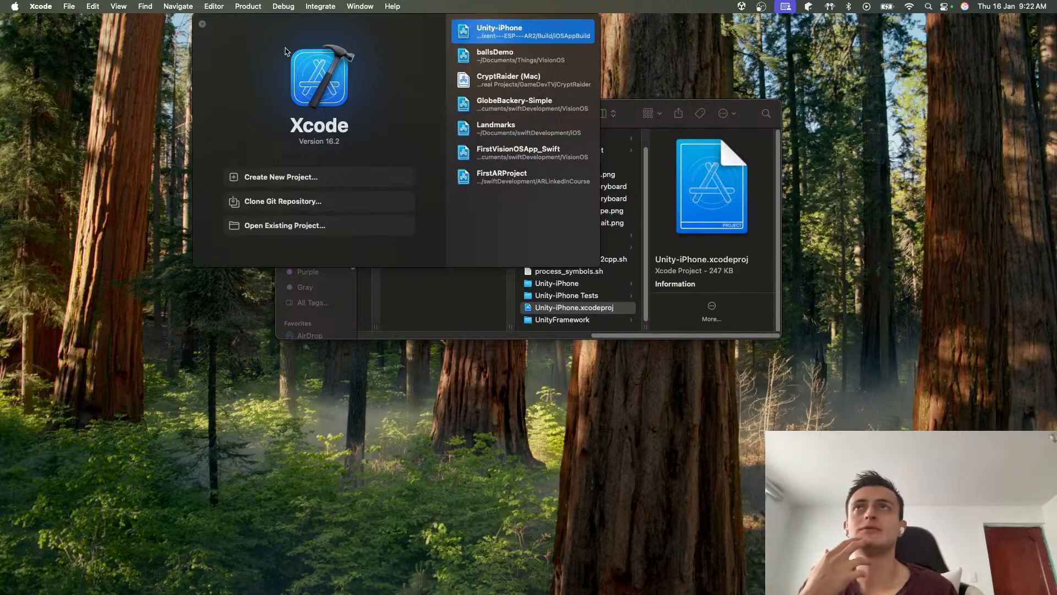
{"action": "double_click", "coordinate": [594, 309]}
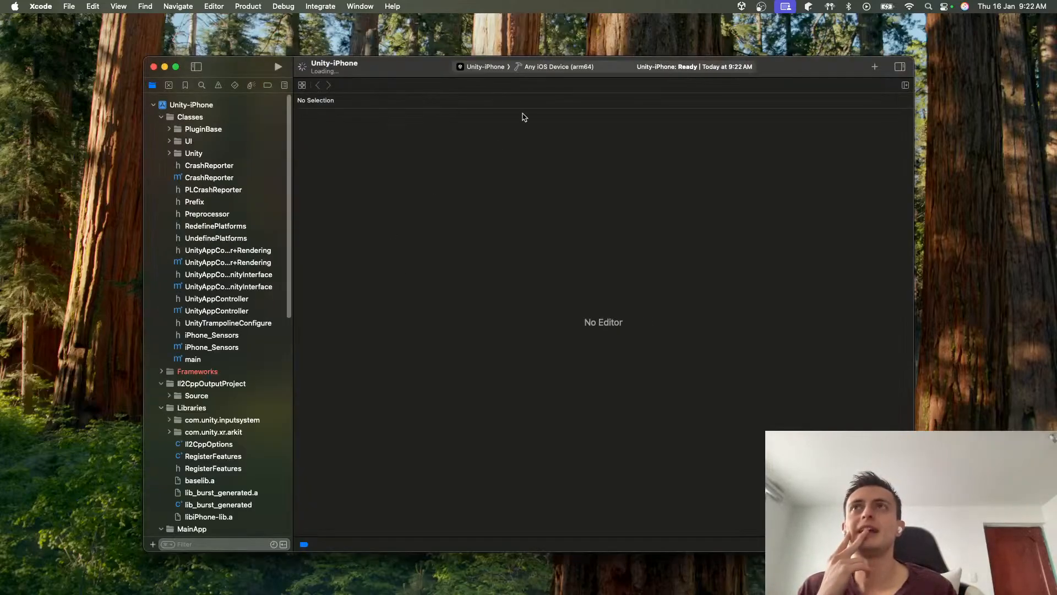
Step: Review the available run destinations for Unity-iPhone and allow the iPhone accessory to connect to the Mac
{"action": "left_click", "coordinate": [551, 66]}
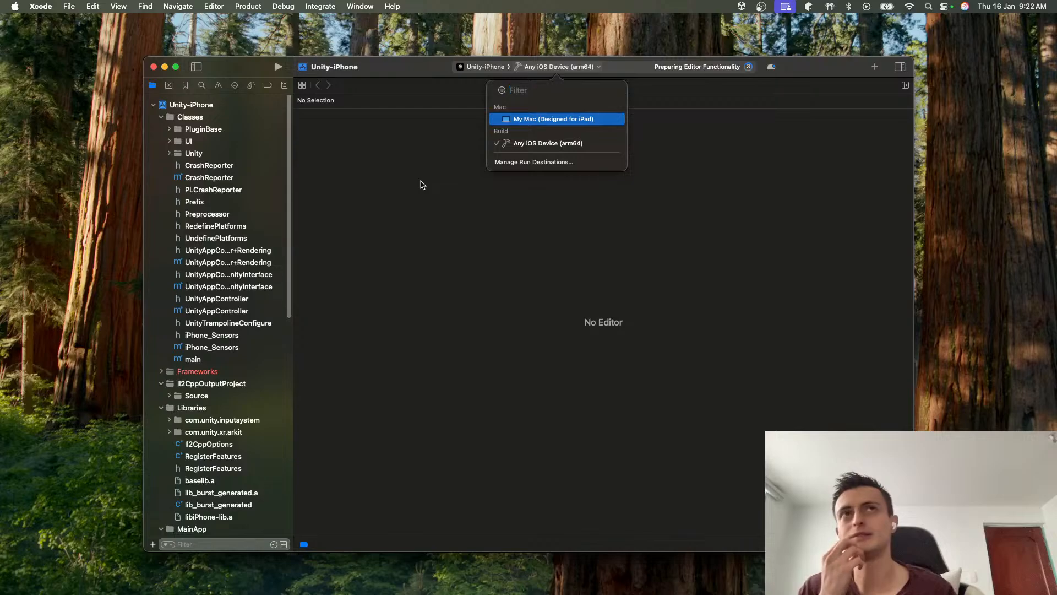
{"action": "left_click", "coordinate": [542, 67]}
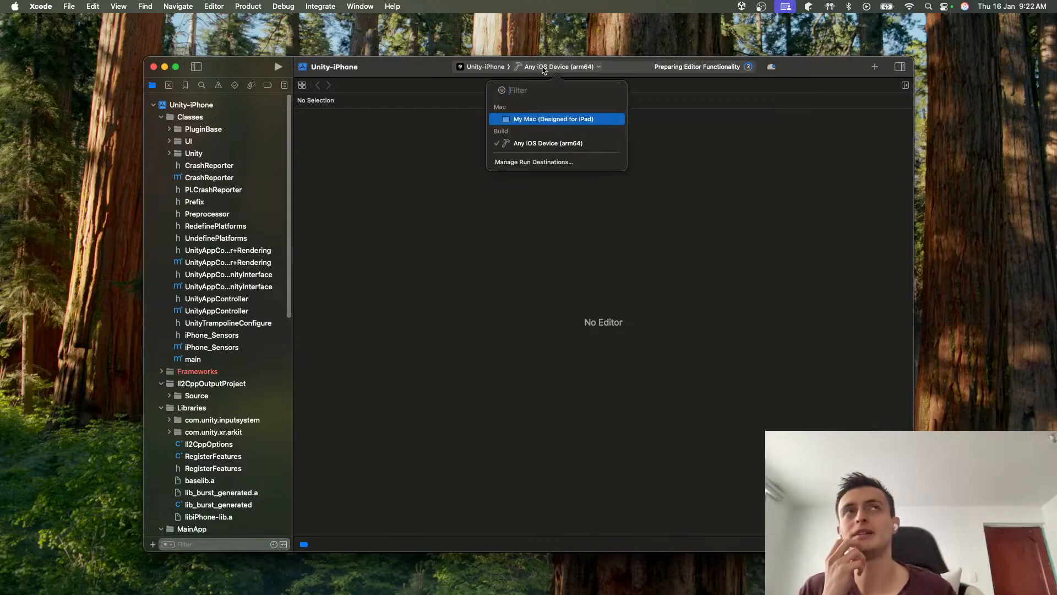
{"action": "left_click", "coordinate": [402, 192]}
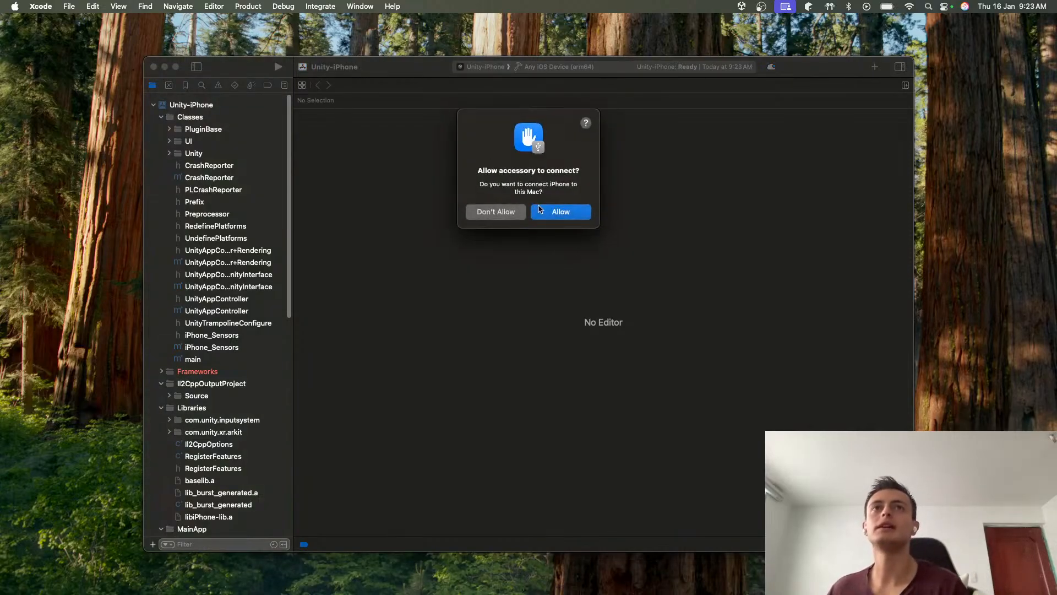
{"action": "left_click", "coordinate": [540, 210]}
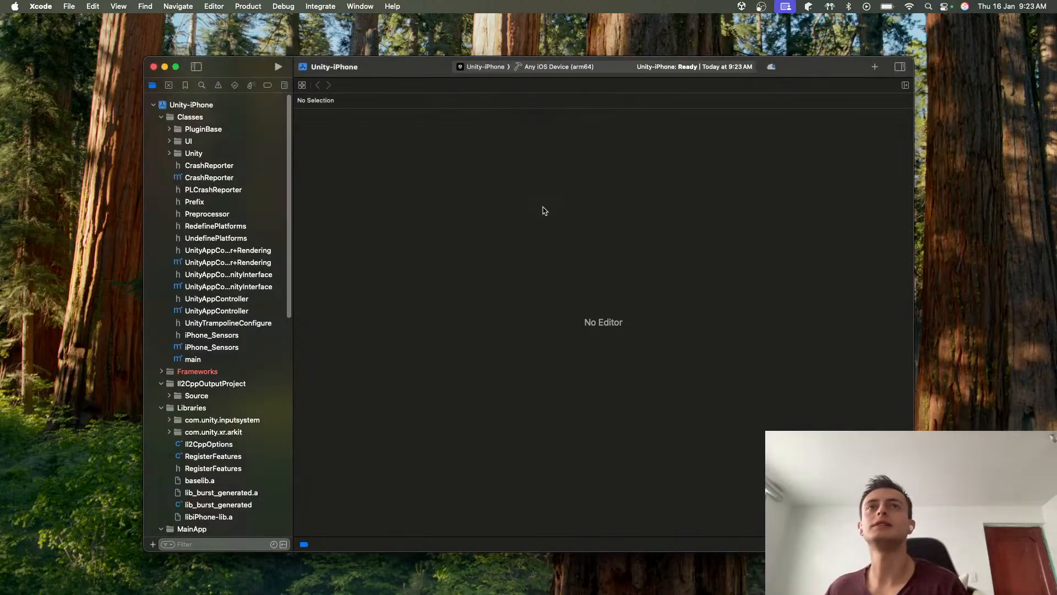
Step: Choose iPhone 13 Pro (2) as the run destination for the Unity-iPhone scheme
{"action": "left_click", "coordinate": [535, 68]}
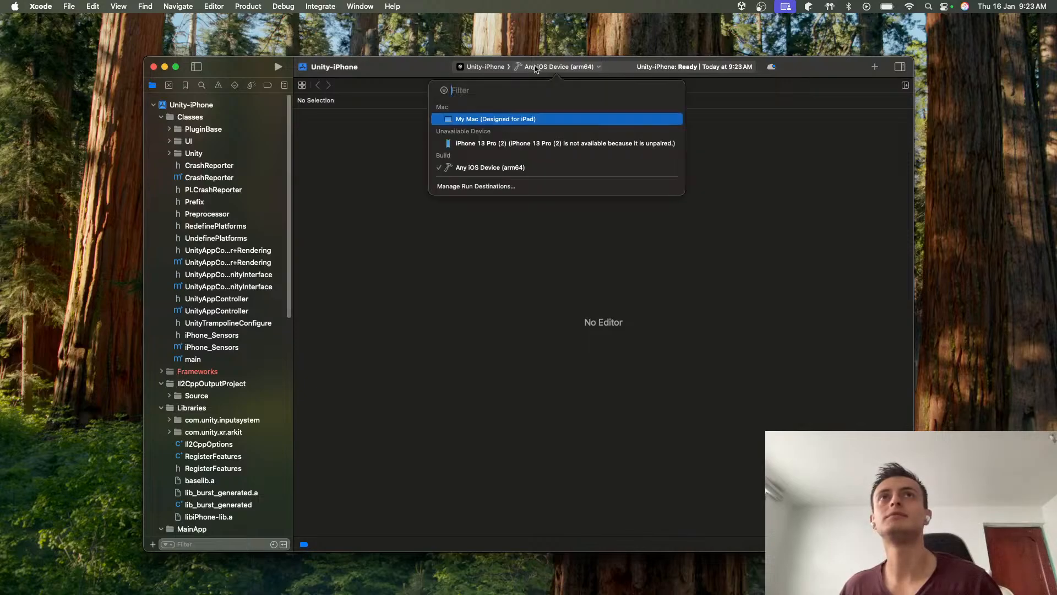
{"action": "left_click", "coordinate": [522, 144]}
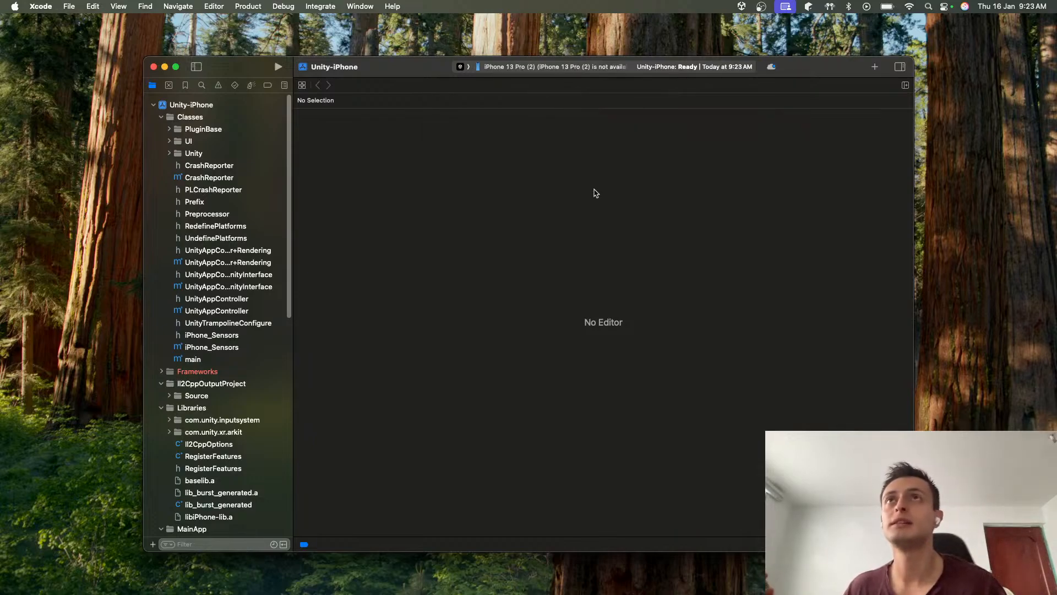
{"action": "left_click", "coordinate": [533, 66]}
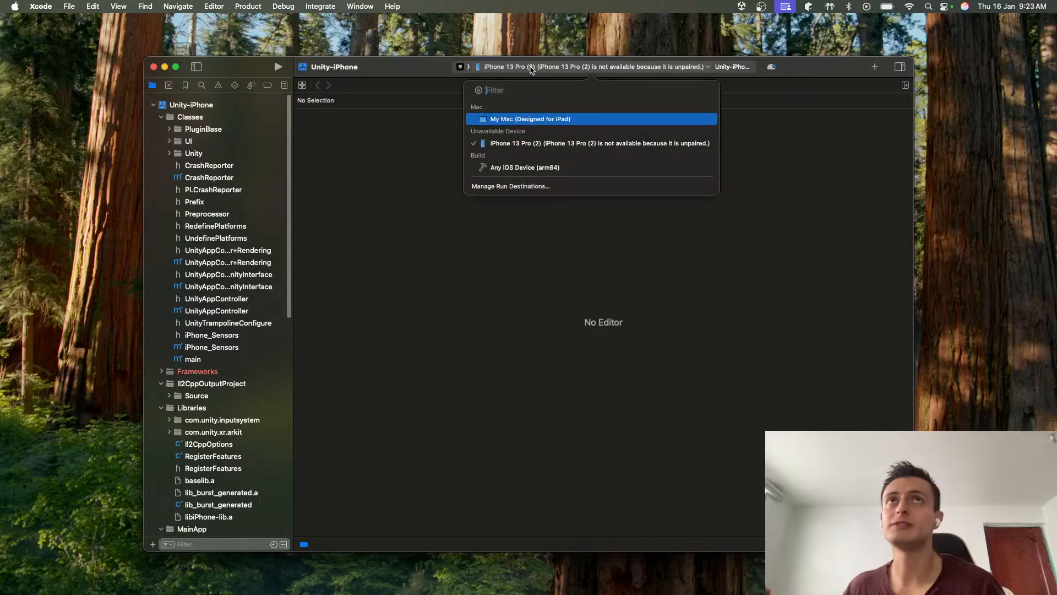
{"action": "left_click", "coordinate": [502, 145]}
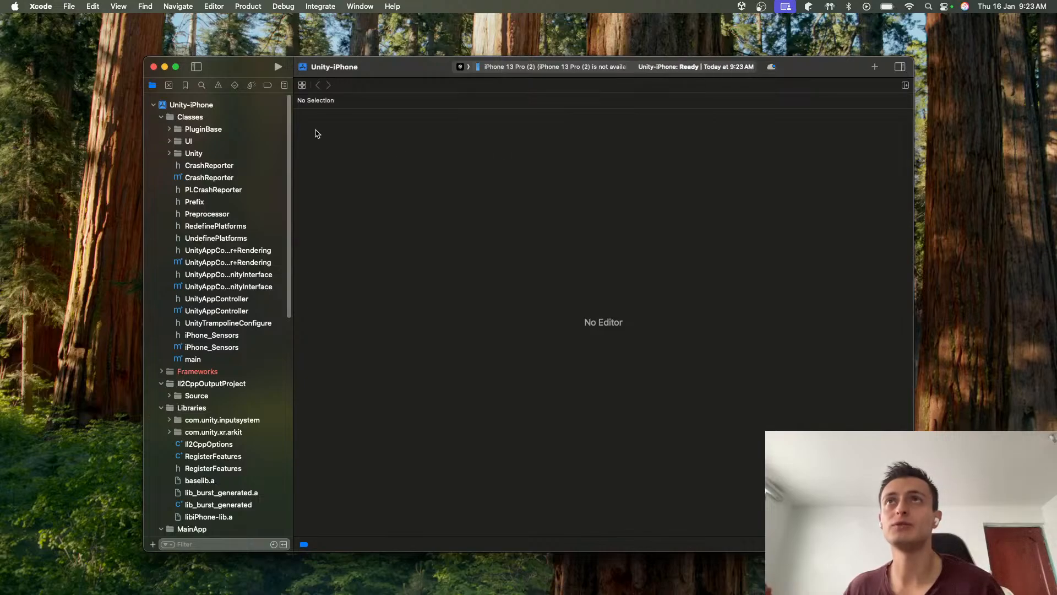
Step: Enable automatic signing management for the Unity-iPhone target and assign the developer's Personal Team
{"action": "left_click", "coordinate": [204, 105]}
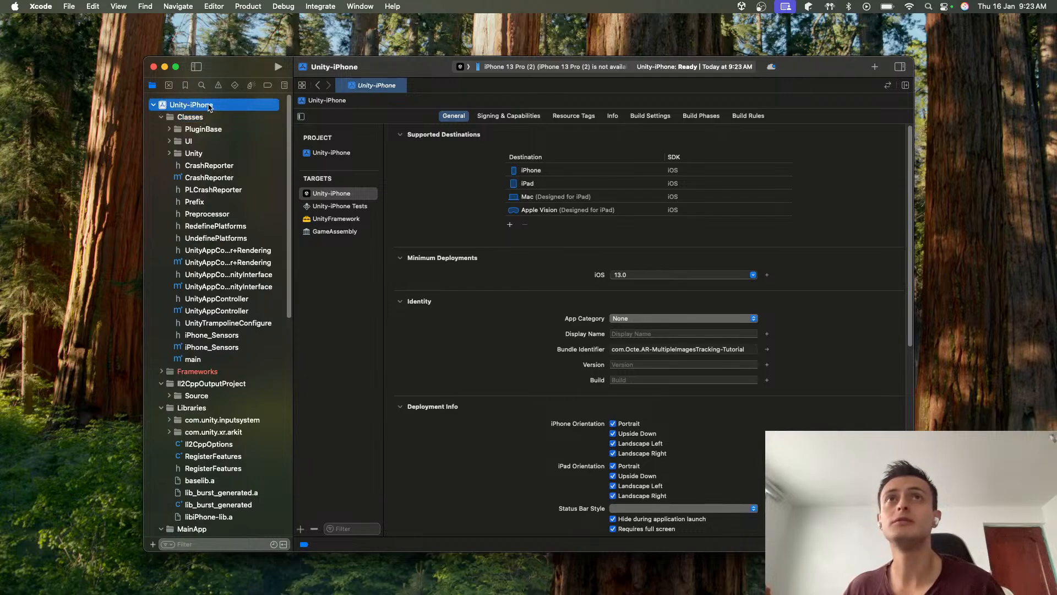
{"action": "left_click", "coordinate": [517, 117]}
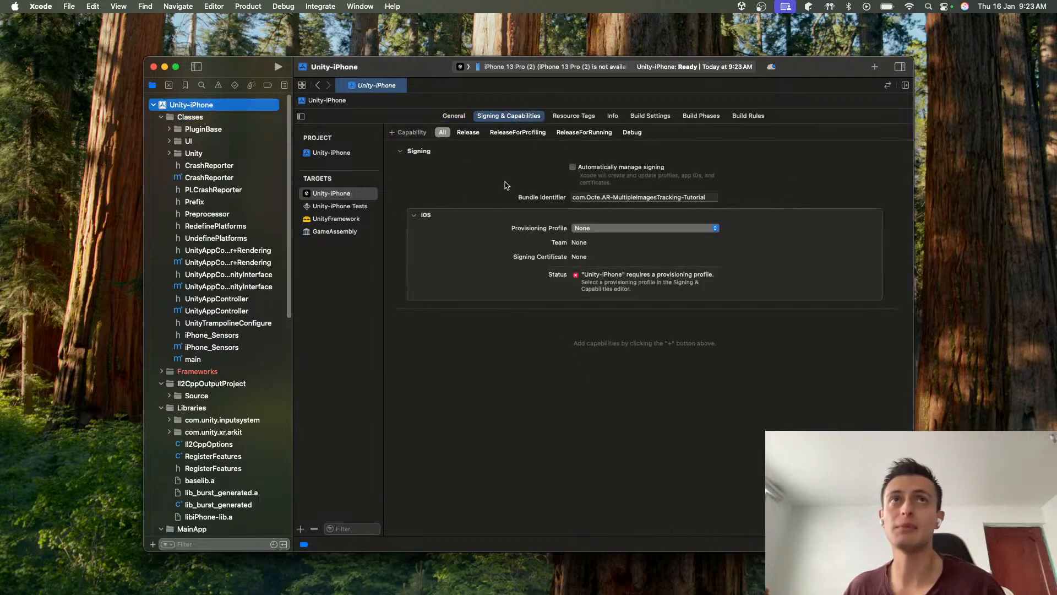
{"action": "left_click", "coordinate": [572, 168]}
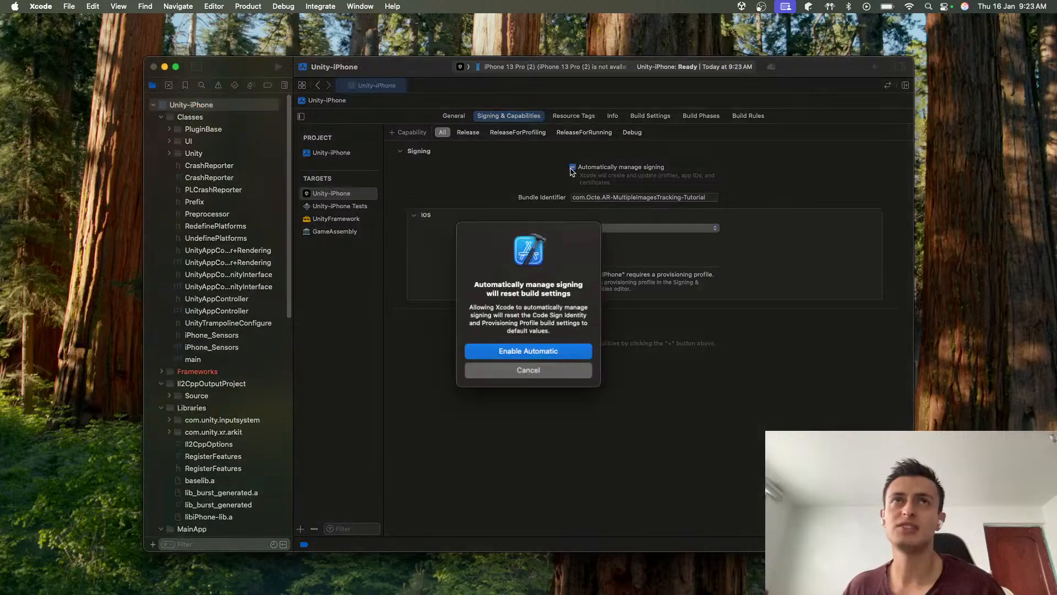
{"action": "left_click", "coordinate": [518, 351]}
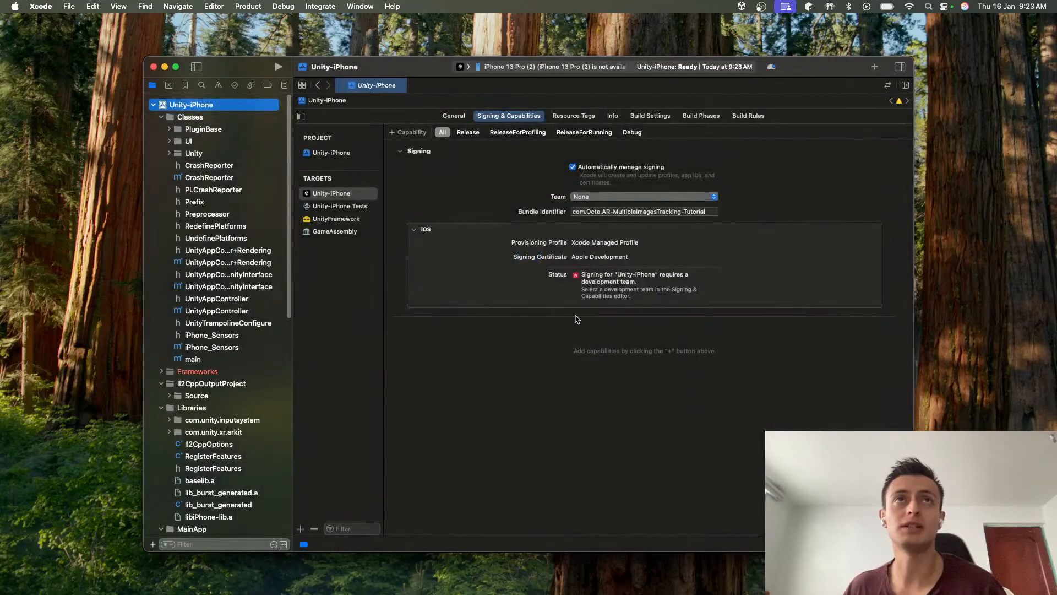
{"action": "left_click", "coordinate": [639, 198]}
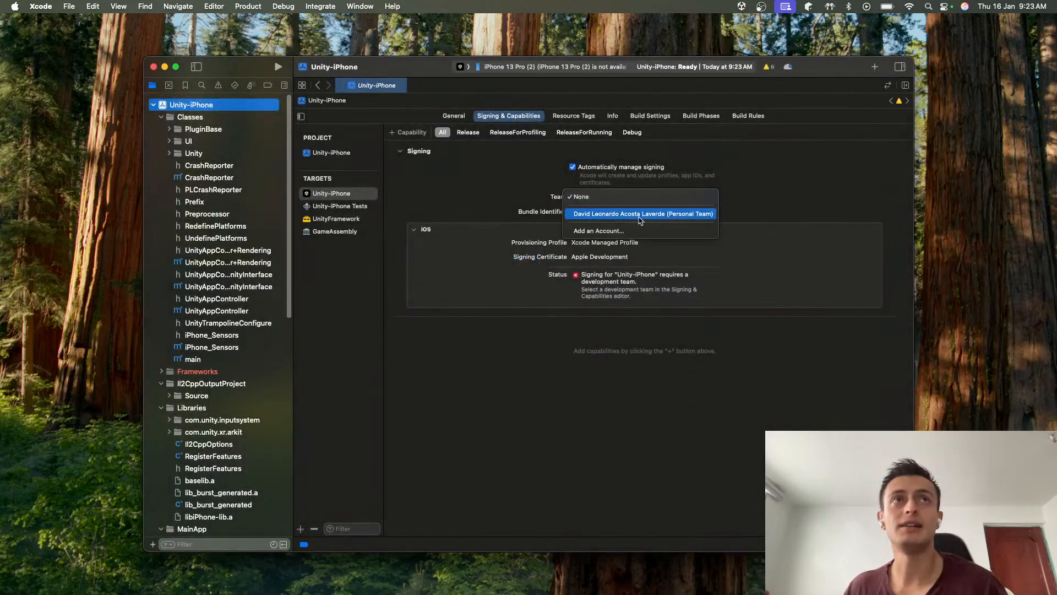
{"action": "left_click", "coordinate": [641, 214]}
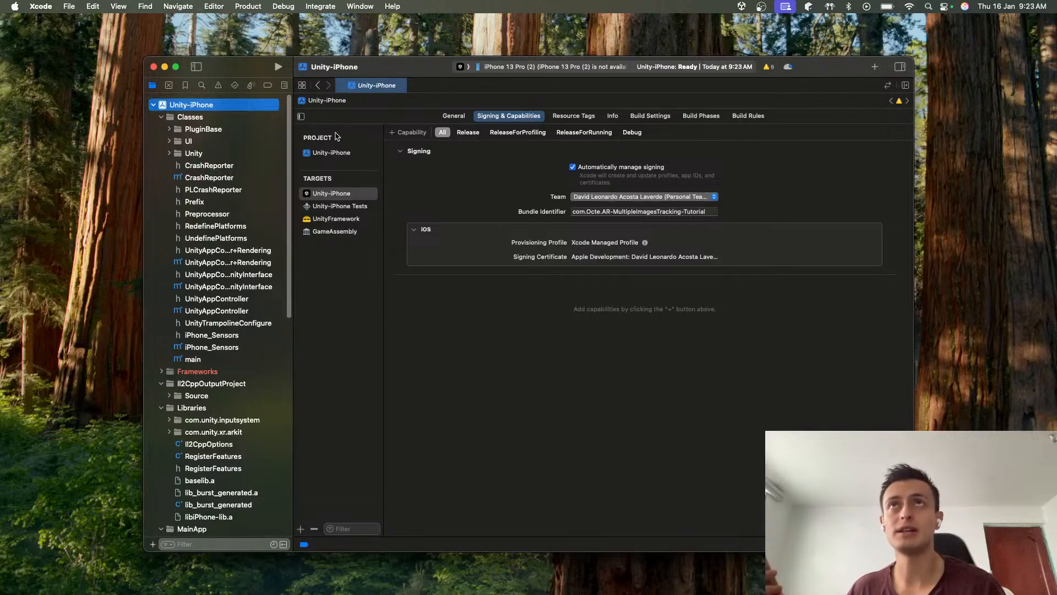
Step: Try to run Unity-iPhone on the selected iPhone, dismiss the alert, and attempt the run again
{"action": "left_click", "coordinate": [278, 67]}
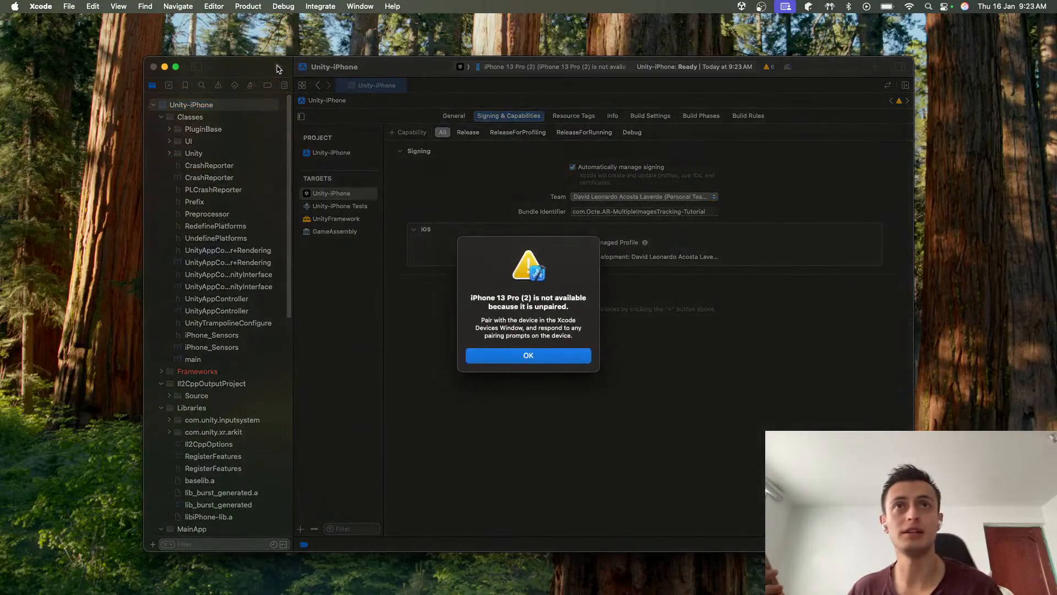
{"action": "left_click", "coordinate": [566, 355]}
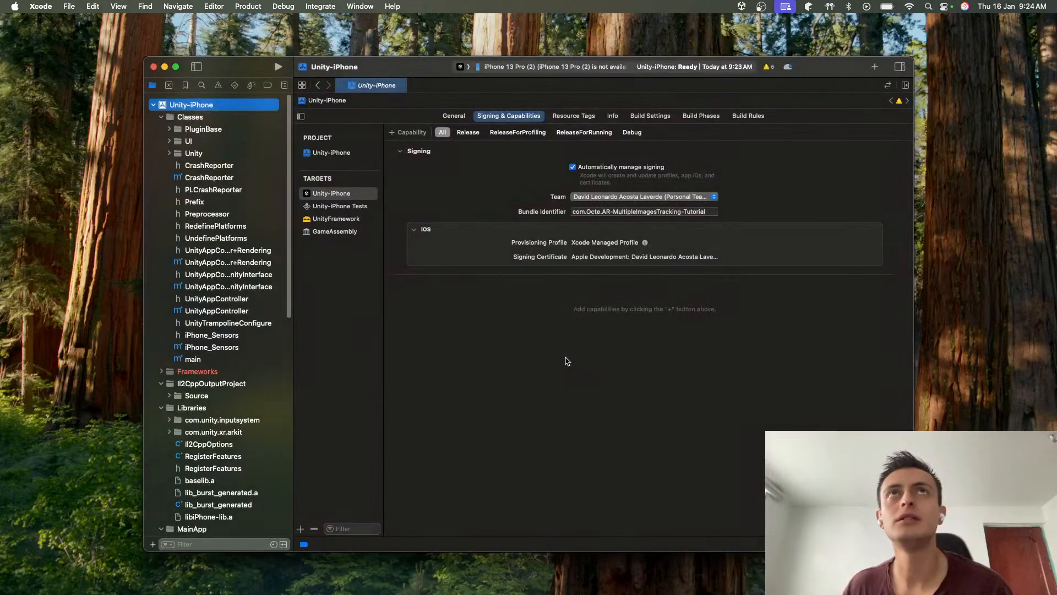
{"action": "left_click", "coordinate": [278, 66]}
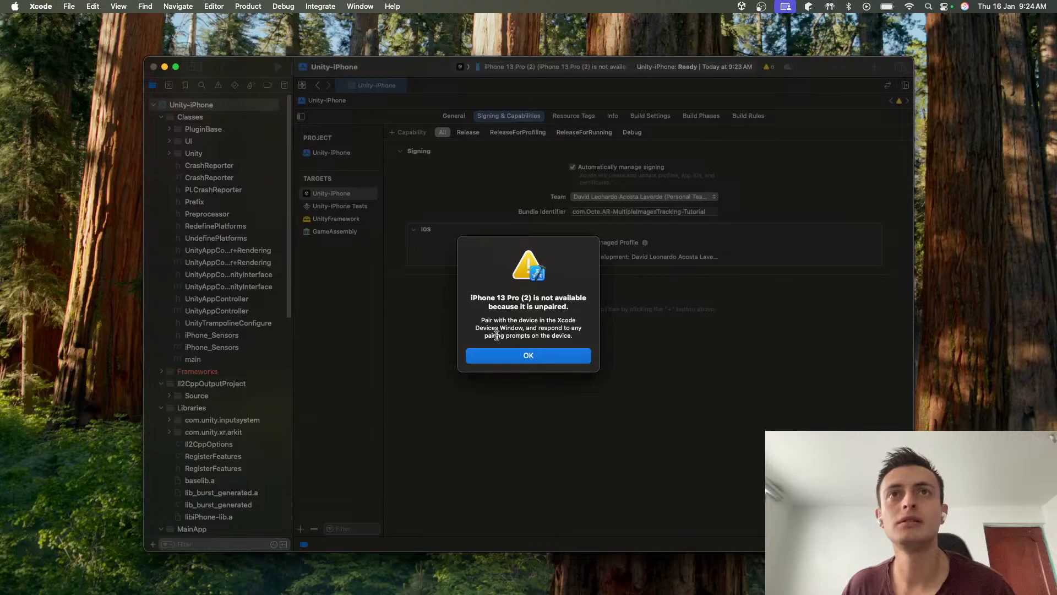
Step: Copy the Xcode alert's instruction about pairing the device in the Devices Window and search the web for it in the browser
{"action": "left_click_drag", "start_coordinate": [497, 337], "coordinate": [568, 340]}
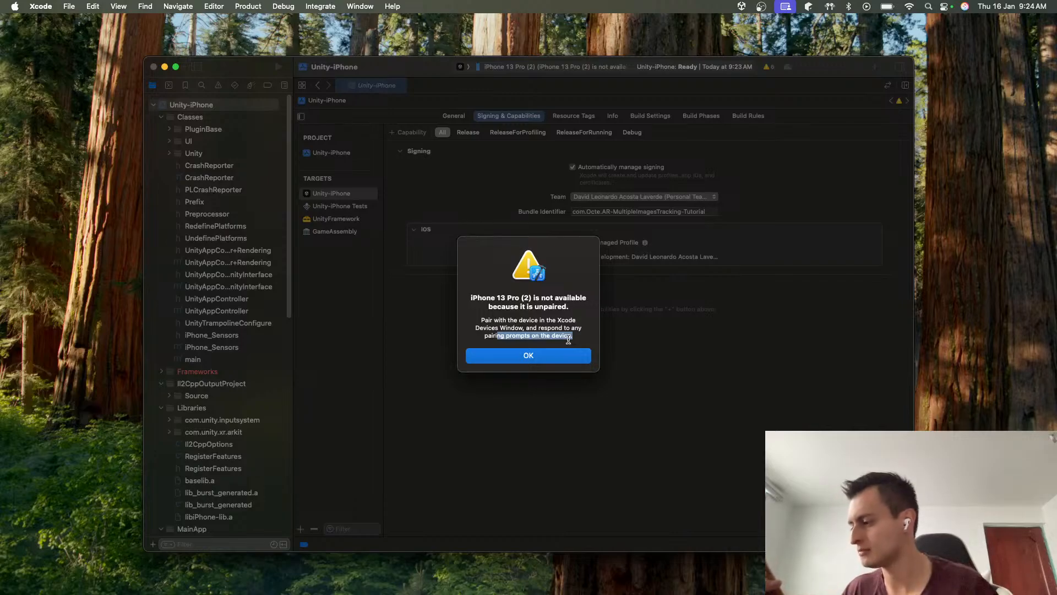
{"action": "left_click", "coordinate": [527, 334]}
{"action": "left_click_drag", "start_coordinate": [455, 315], "coordinate": [576, 338]}
{"action": "key", "text": "super+c"}
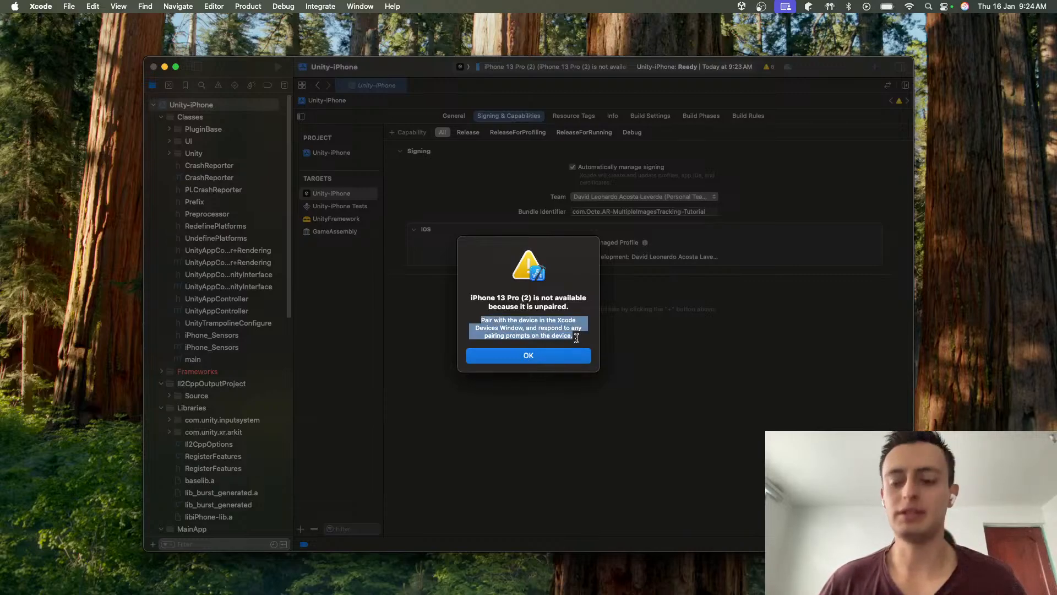
{"action": "key", "text": "ctrl+Right"}
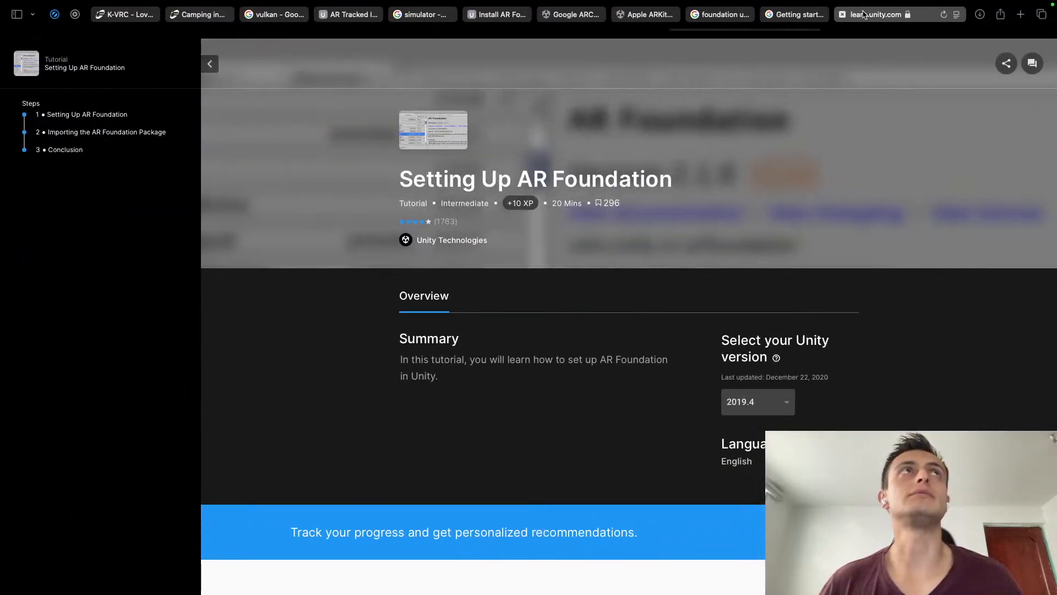
{"action": "left_click", "coordinate": [864, 14]}
{"action": "key", "text": "super+v"}
{"action": "key", "text": "Return"}
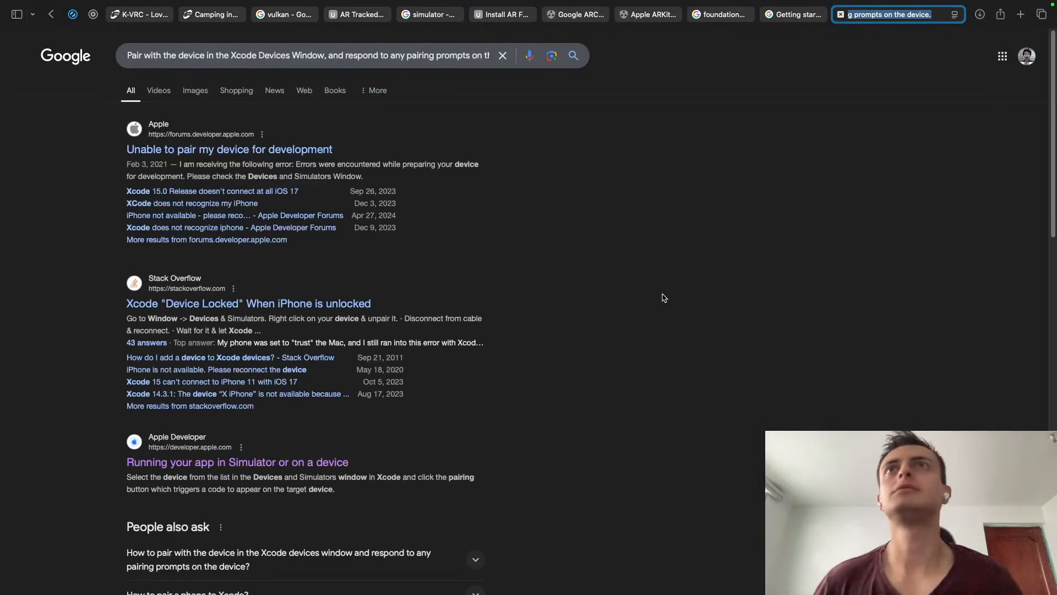
Step: Open the "Unable to pair my device for development" Apple Developer Forums thread and read the error details and first reply
{"action": "left_click", "coordinate": [212, 158]}
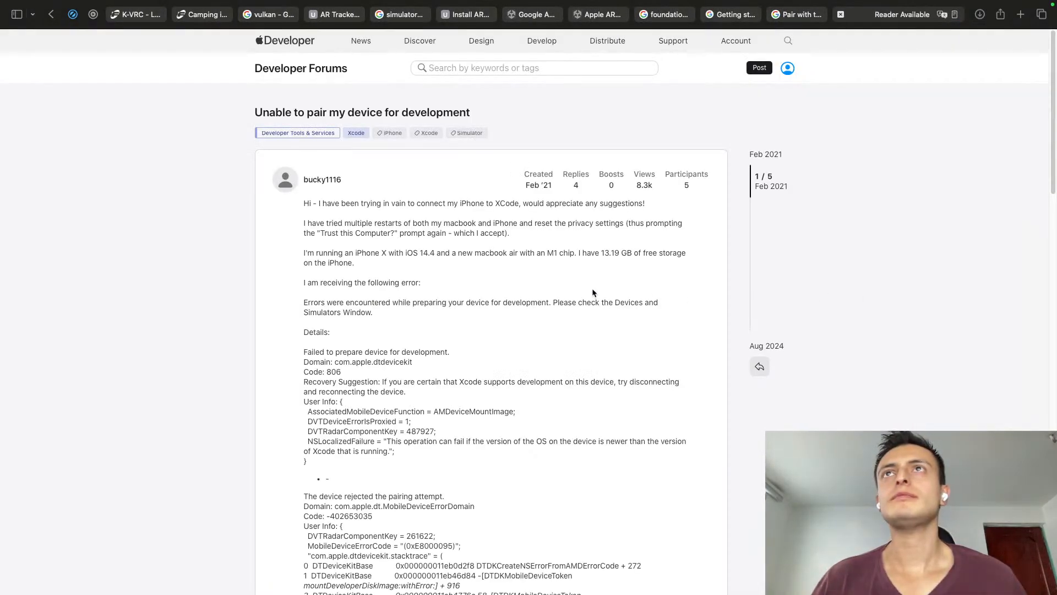
{"action": "left_click_drag", "start_coordinate": [406, 253], "coordinate": [482, 461]}
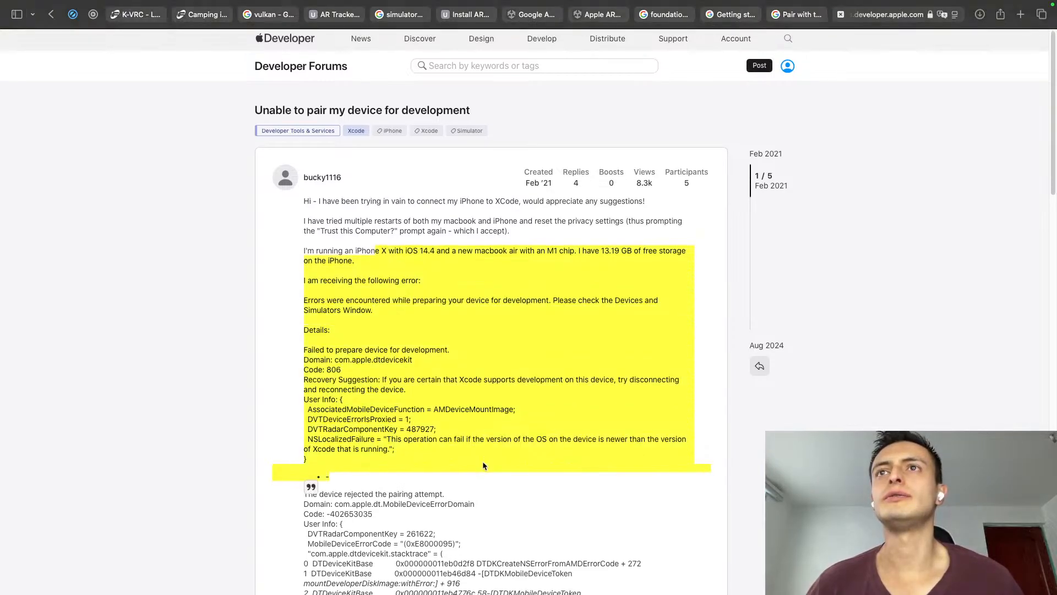
{"action": "scroll", "coordinate": [483, 461], "scroll_direction": "down", "scroll_amount": 5}
{"action": "scroll", "coordinate": [483, 461], "scroll_direction": "down", "scroll_amount": 5}
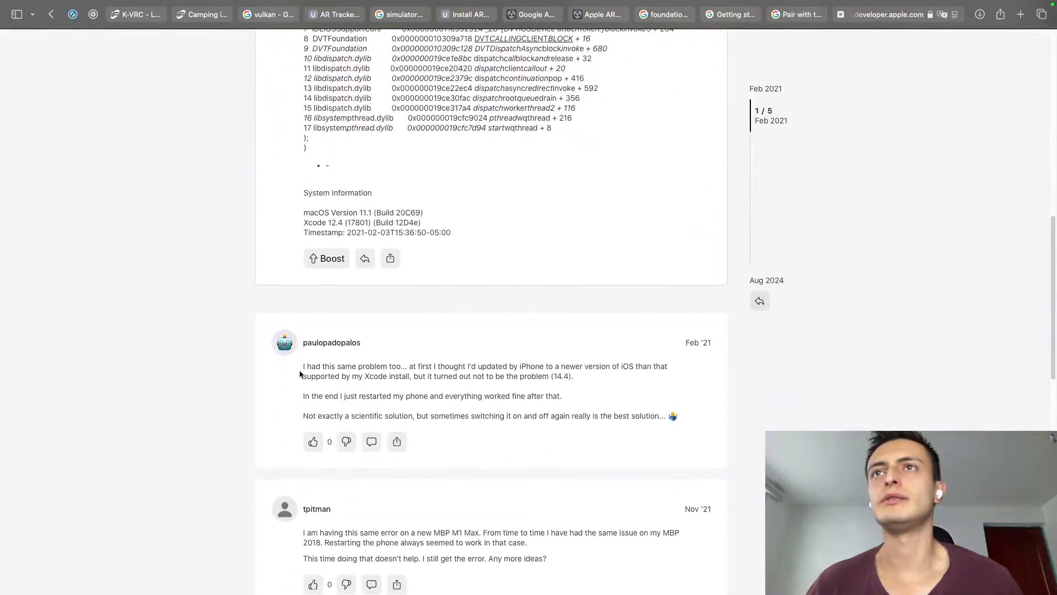
{"action": "left_click_drag", "start_coordinate": [303, 366], "coordinate": [642, 415]}
{"action": "scroll", "coordinate": [642, 410], "scroll_direction": "down", "scroll_amount": 2}
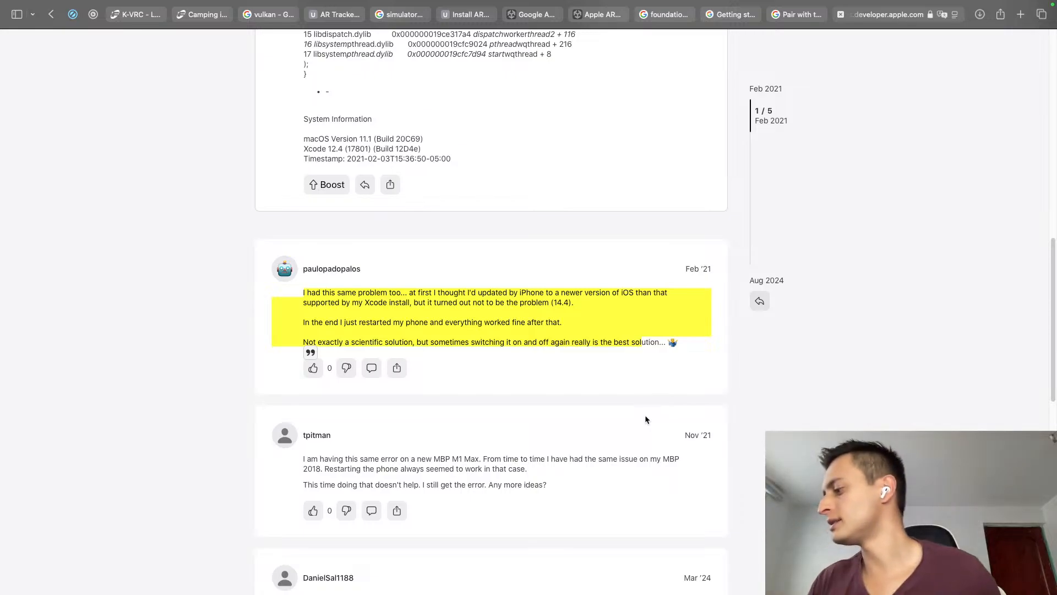
Step: Return to Xcode, dismiss the pairing alert, and check the installed Xcode version in its About window
{"action": "key", "text": "ctrl+Left"}
{"action": "left_click", "coordinate": [533, 356]}
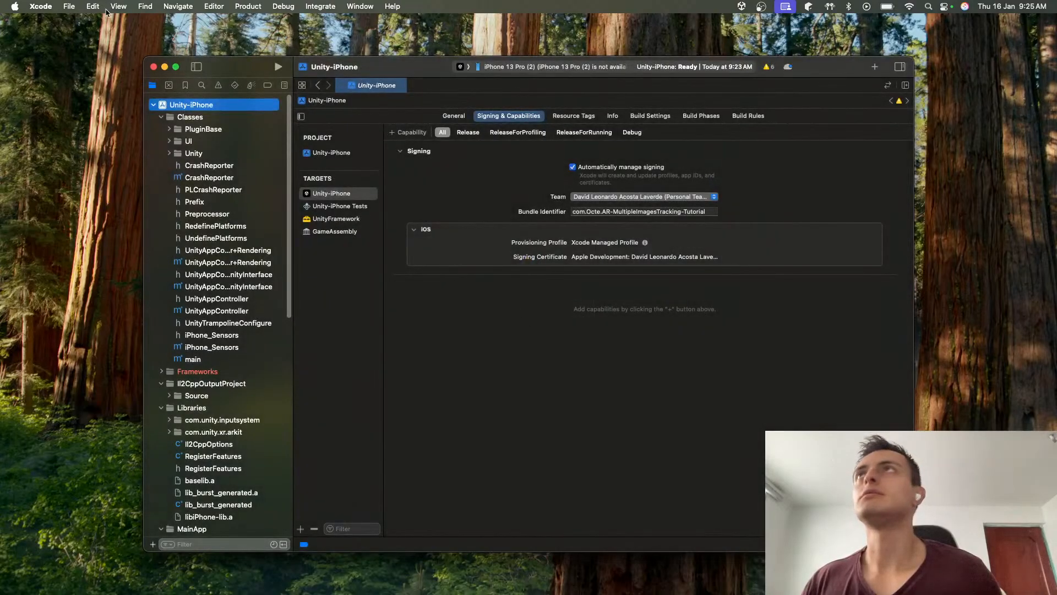
{"action": "left_click", "coordinate": [42, 6]}
{"action": "left_click", "coordinate": [42, 6]}
{"action": "left_click", "coordinate": [41, 6]}
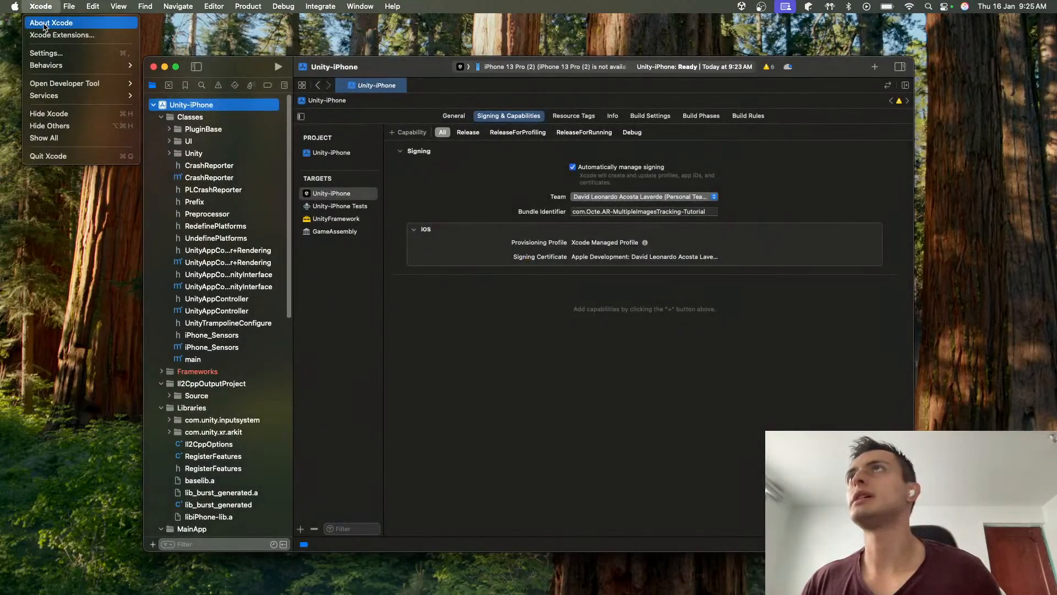
{"action": "left_click", "coordinate": [46, 23]}
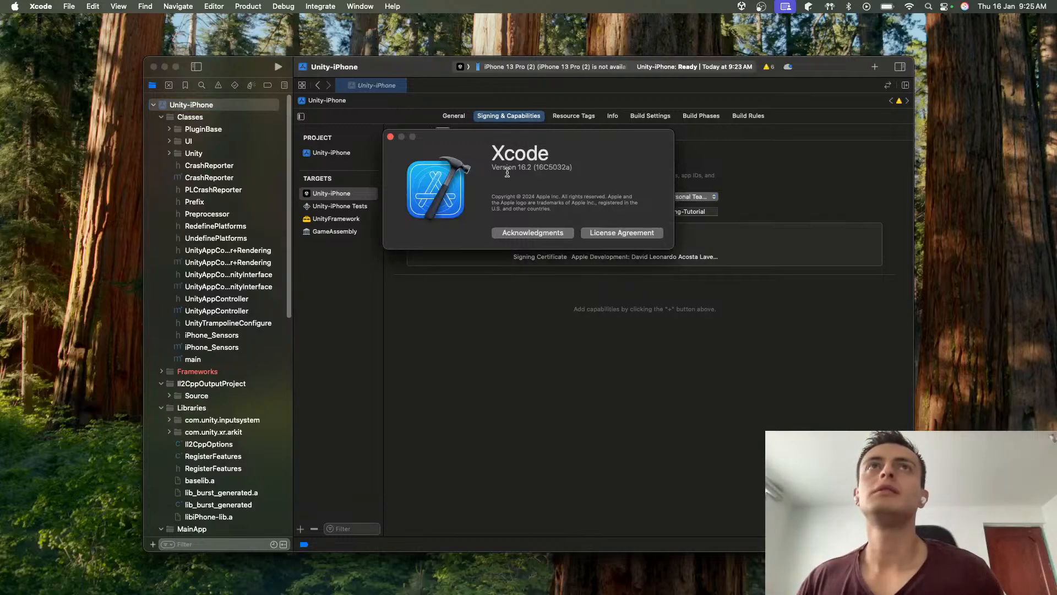
{"action": "left_click_drag", "start_coordinate": [507, 171], "coordinate": [562, 216]}
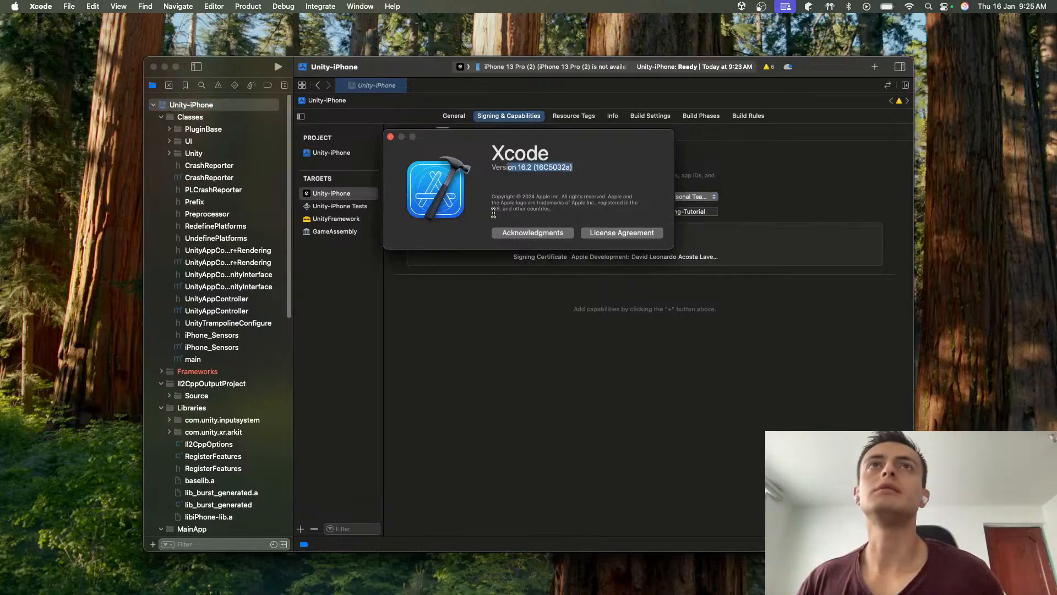
{"action": "left_click", "coordinate": [391, 137]}
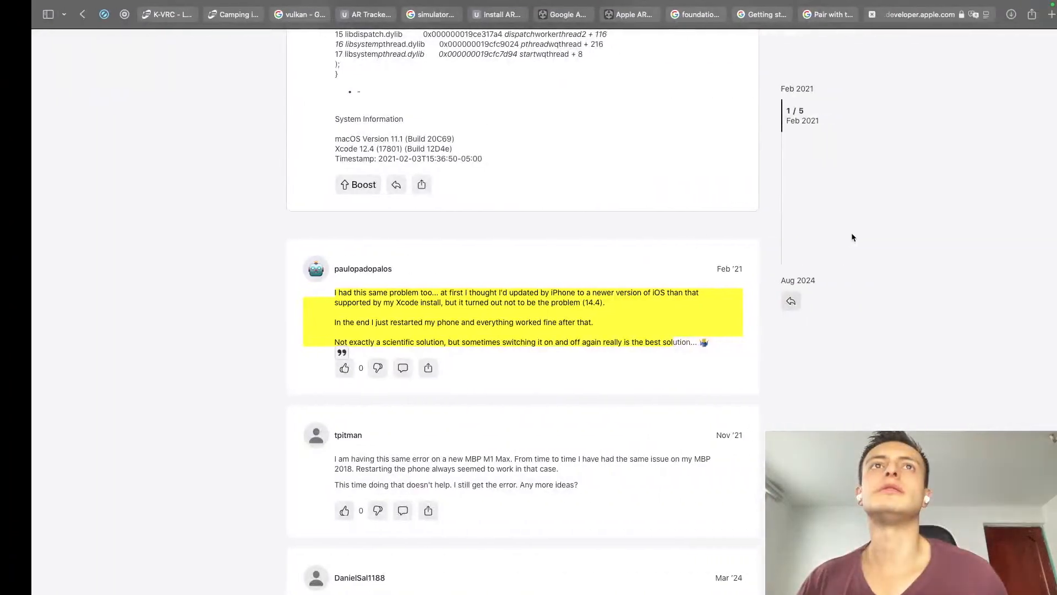
Step: Read the remaining replies in the Apple Developer Forums thread about being unable to pair a device
{"action": "left_click", "coordinate": [473, 481]}
{"action": "left_click_drag", "start_coordinate": [438, 459], "coordinate": [591, 482]}
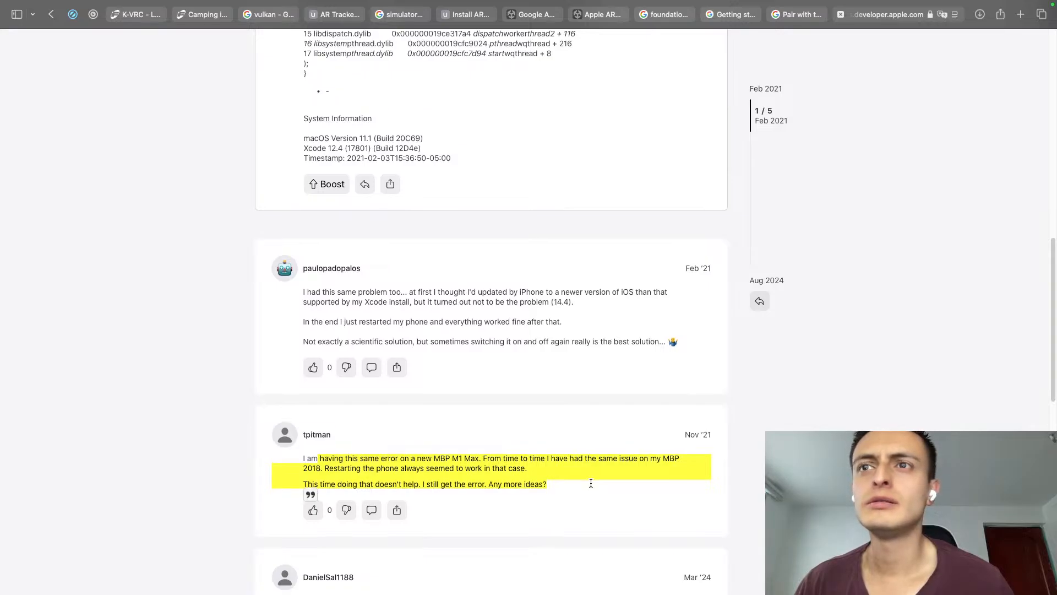
{"action": "scroll", "coordinate": [590, 483], "scroll_direction": "down", "scroll_amount": 5}
{"action": "left_click_drag", "start_coordinate": [415, 388], "coordinate": [302, 385]}
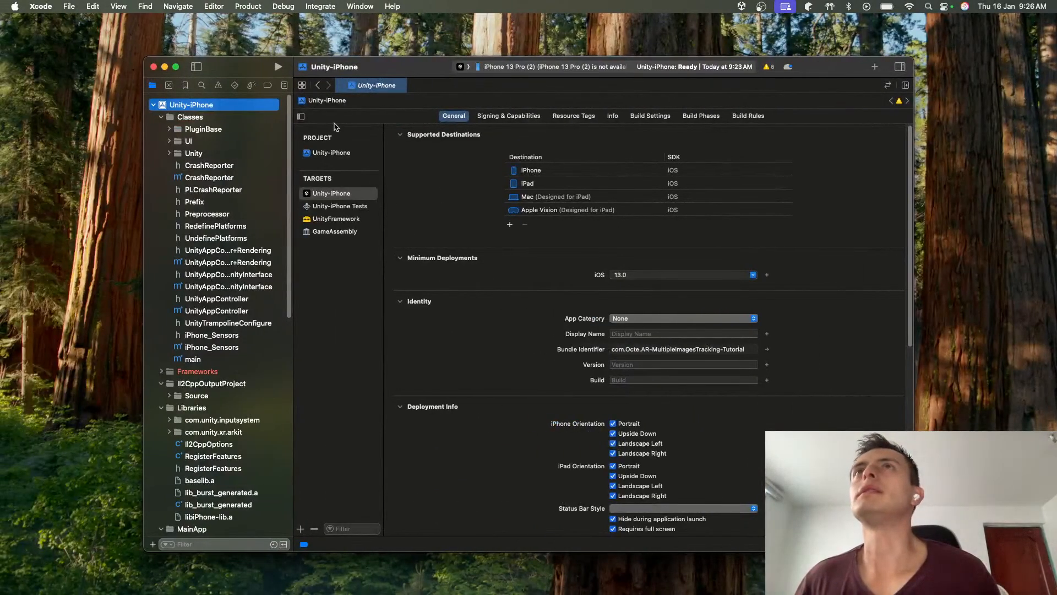
Step: Switch to Xcode and look through its Settings categories, including General, Accounts, Text Editing and Locations, and close the settings
{"action": "left_click", "coordinate": [41, 6]}
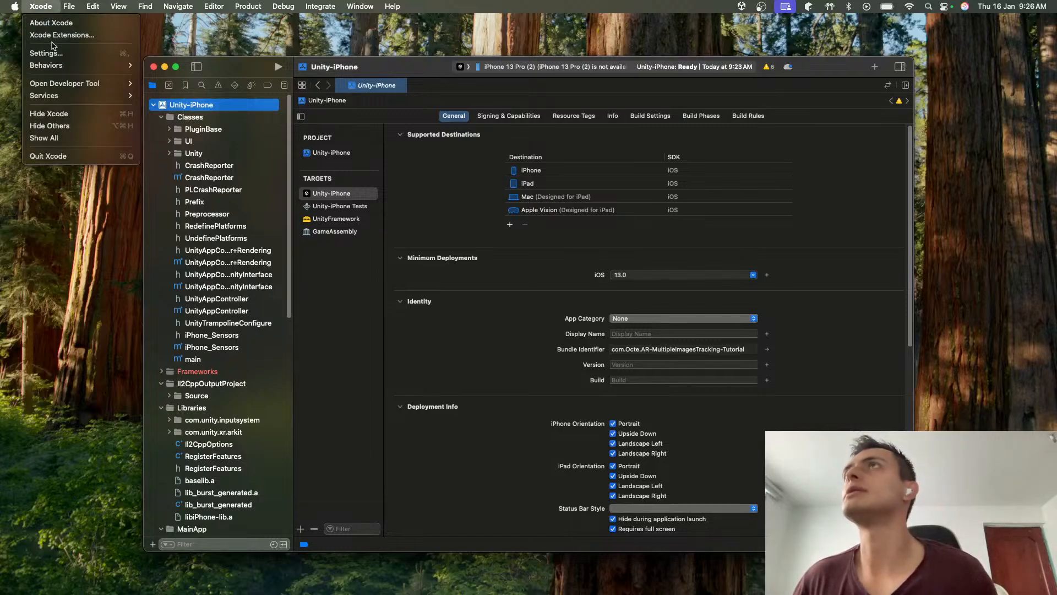
{"action": "left_click", "coordinate": [70, 54]}
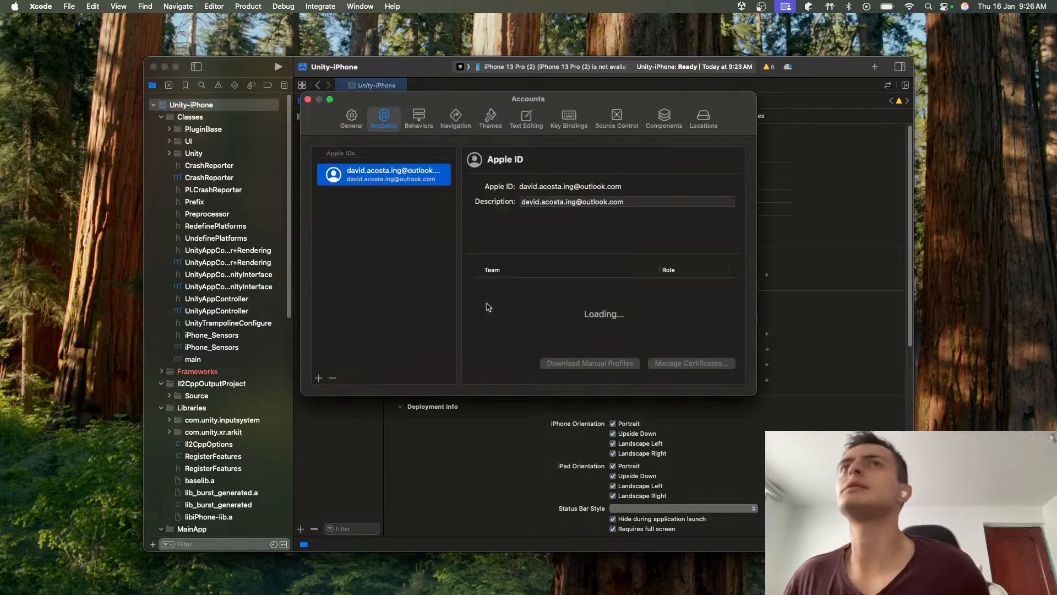
{"action": "left_click", "coordinate": [569, 116]}
{"action": "left_click", "coordinate": [526, 116]}
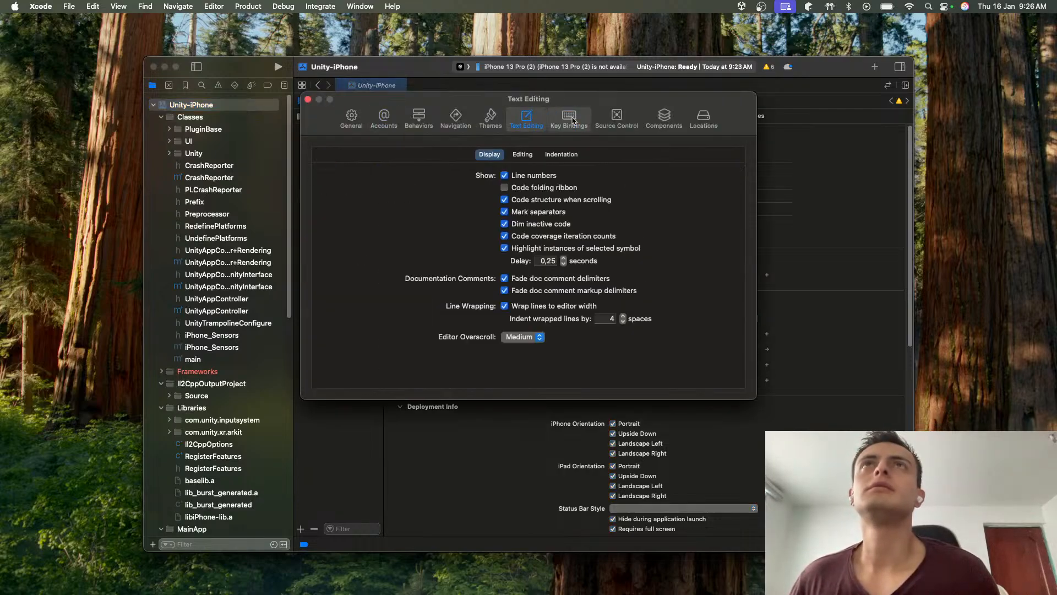
{"action": "left_click", "coordinate": [392, 119]}
{"action": "left_click", "coordinate": [351, 117]}
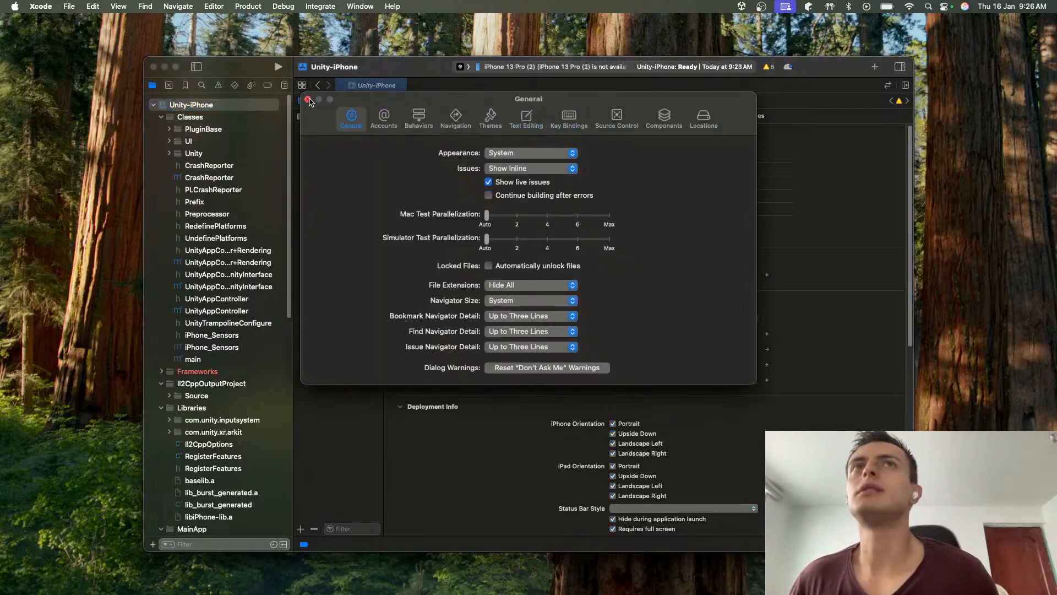
{"action": "left_click", "coordinate": [455, 117]}
{"action": "left_click", "coordinate": [526, 117]}
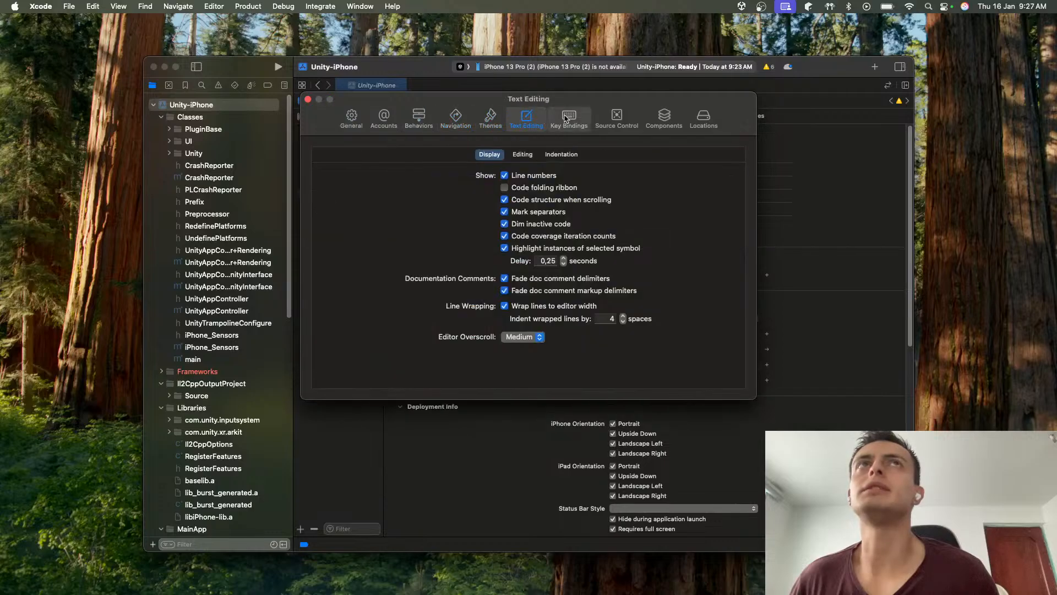
{"action": "left_click", "coordinate": [569, 116]}
{"action": "left_click", "coordinate": [619, 117]}
{"action": "left_click", "coordinate": [704, 116]}
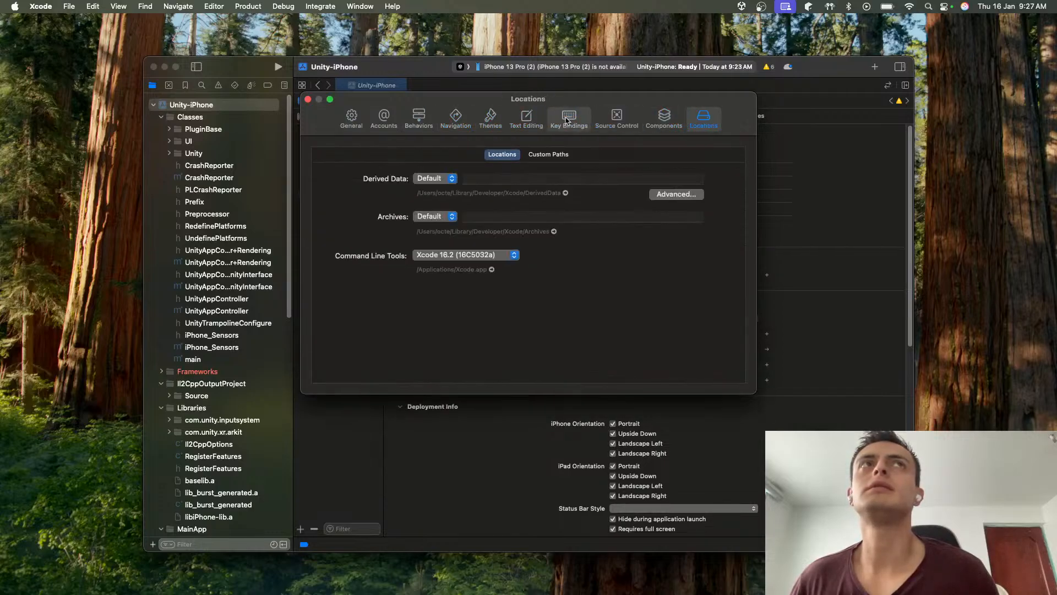
{"action": "left_click", "coordinate": [308, 100]}
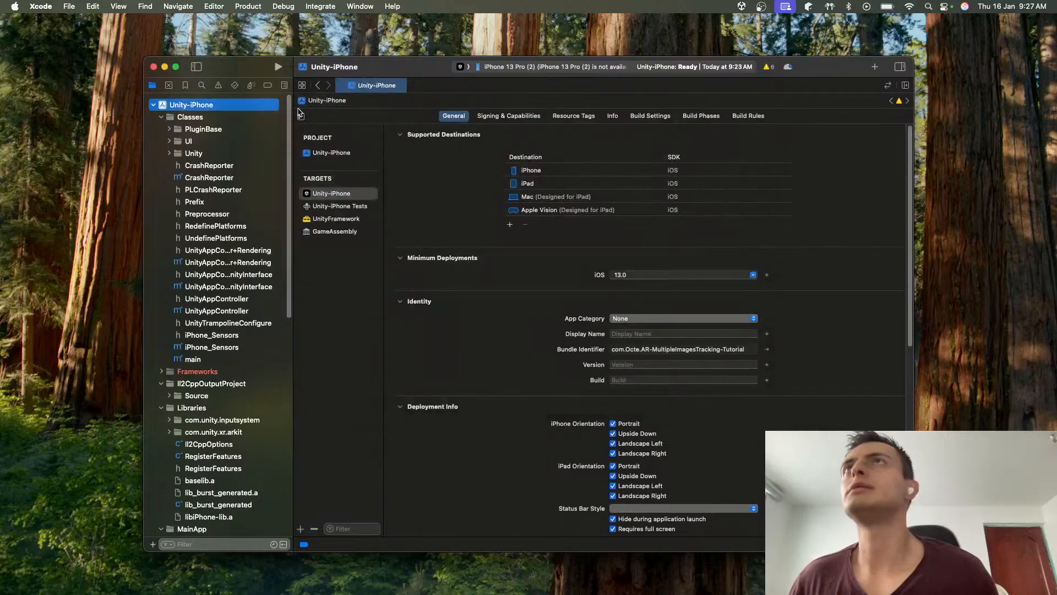
Step: Open the run destinations manager and check the options for iPhone 13 Pro (2) and the list of simulators
{"action": "left_click", "coordinate": [68, 7]}
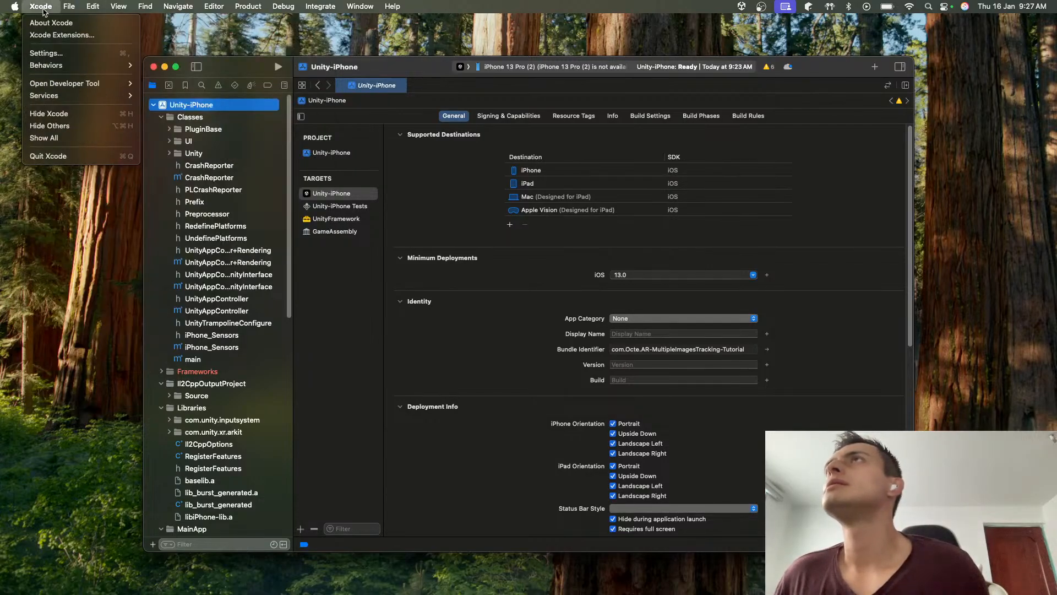
{"action": "mouse_move", "coordinate": [54, 65]}
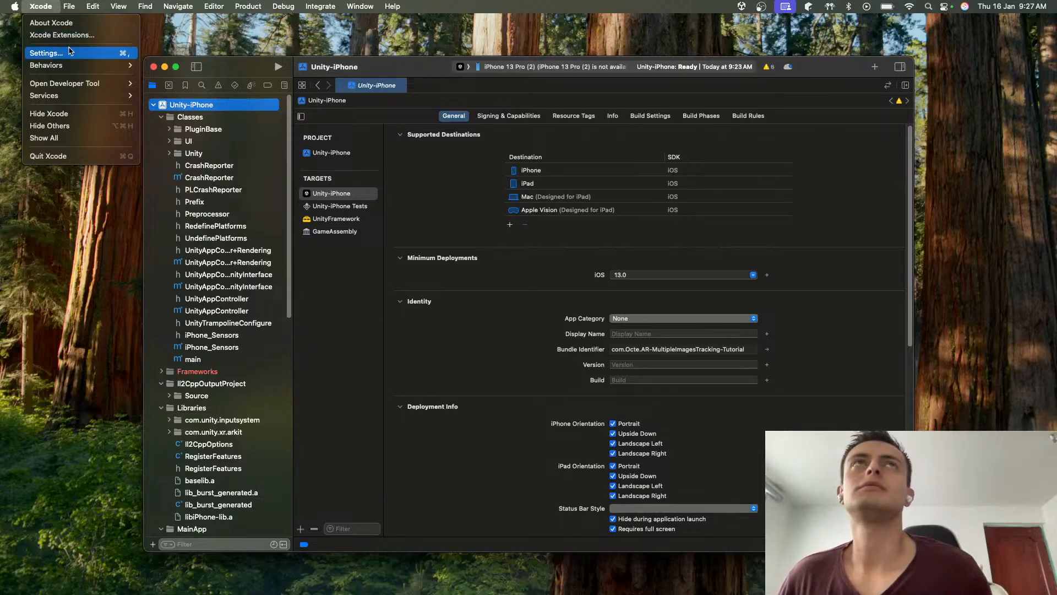
{"action": "left_click", "coordinate": [577, 73]}
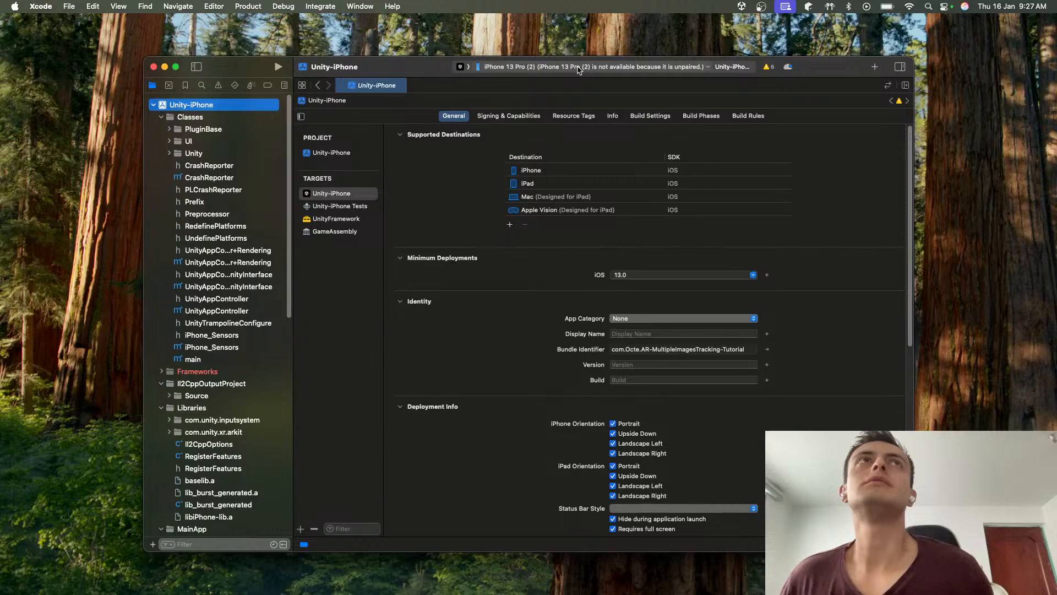
{"action": "left_click", "coordinate": [578, 70]}
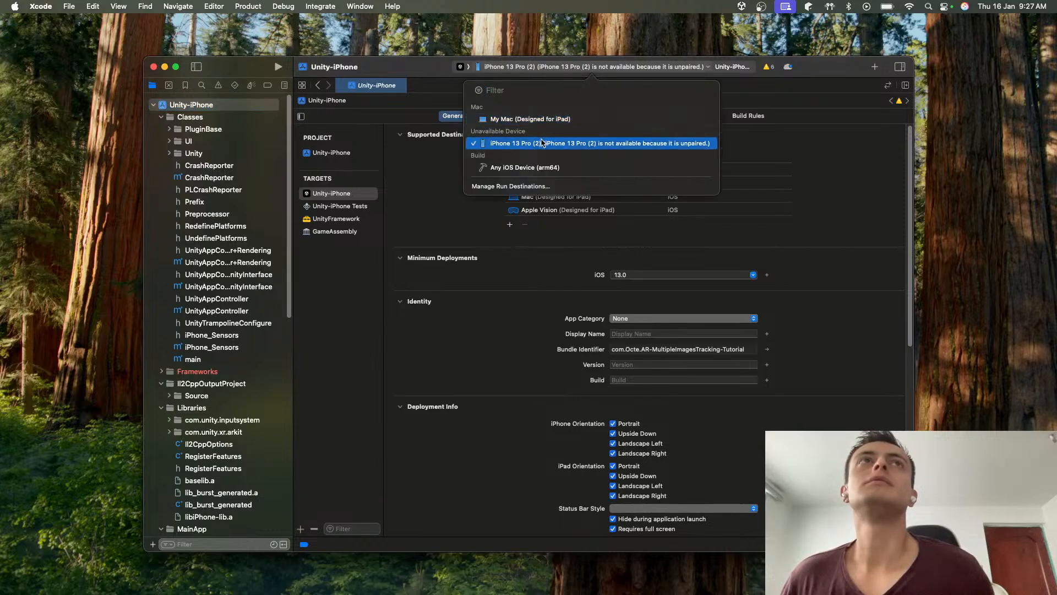
{"action": "left_click", "coordinate": [532, 187]}
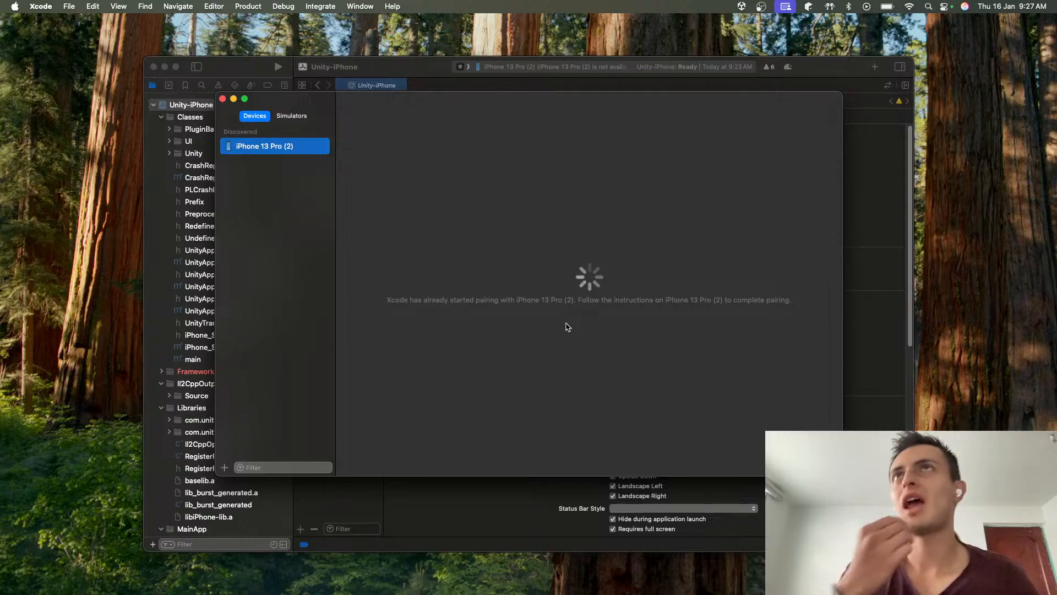
{"action": "right_click", "coordinate": [299, 153]}
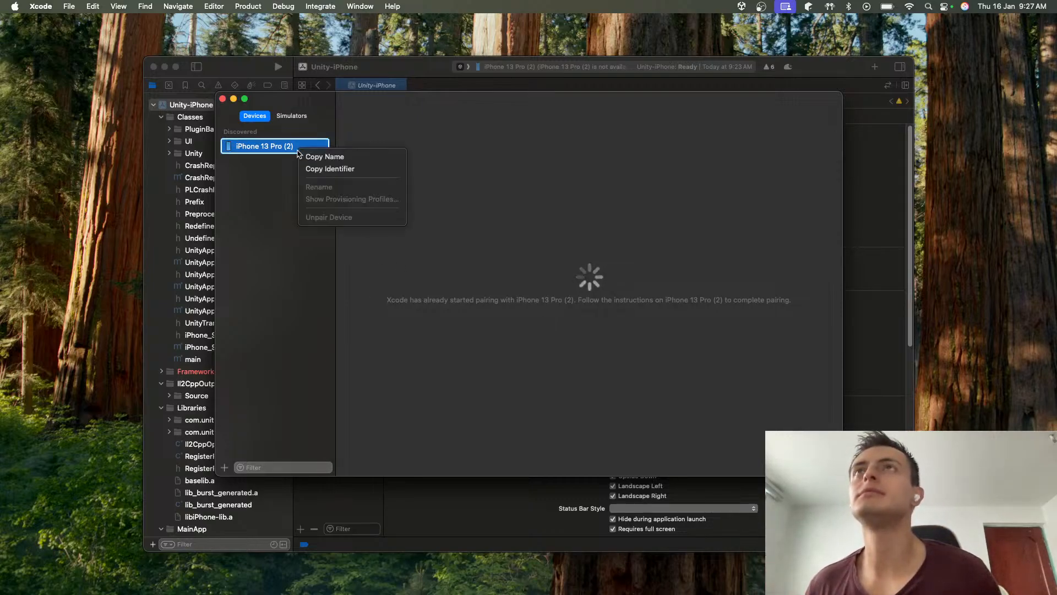
{"action": "left_click", "coordinate": [261, 153]}
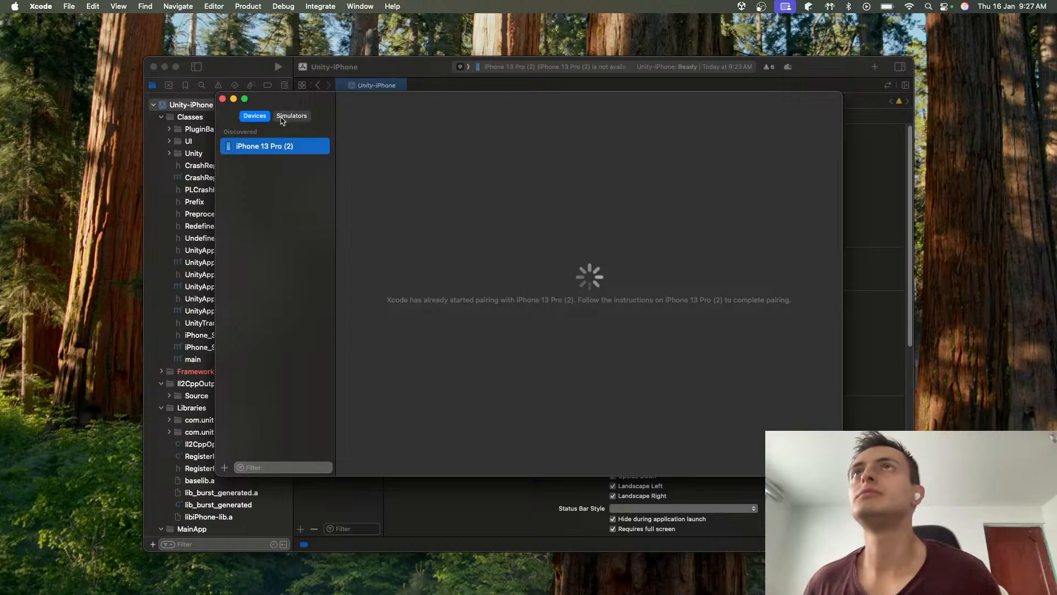
{"action": "left_click", "coordinate": [291, 115]}
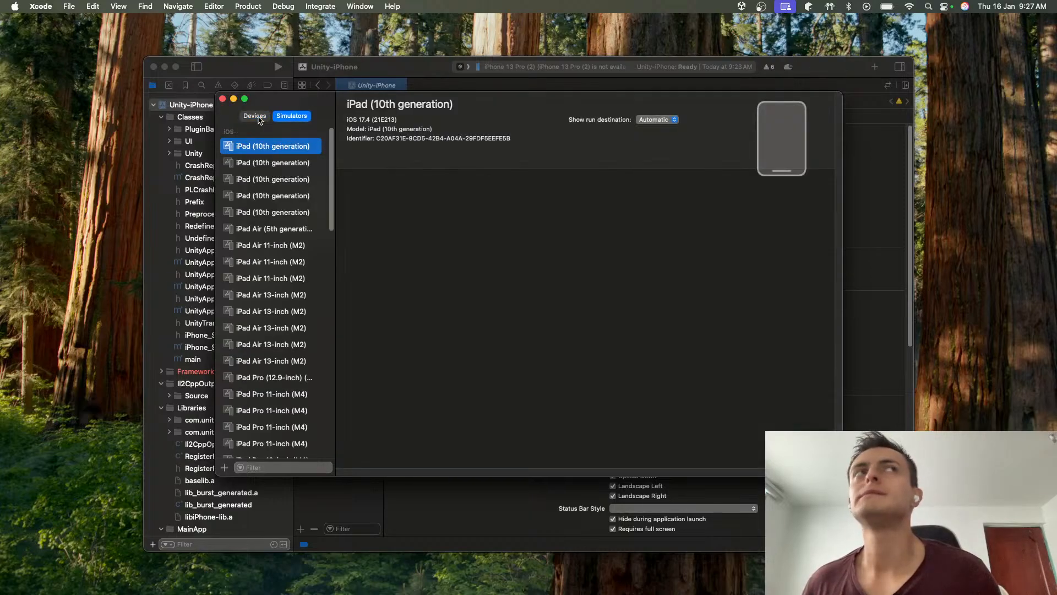
{"action": "left_click", "coordinate": [259, 117]}
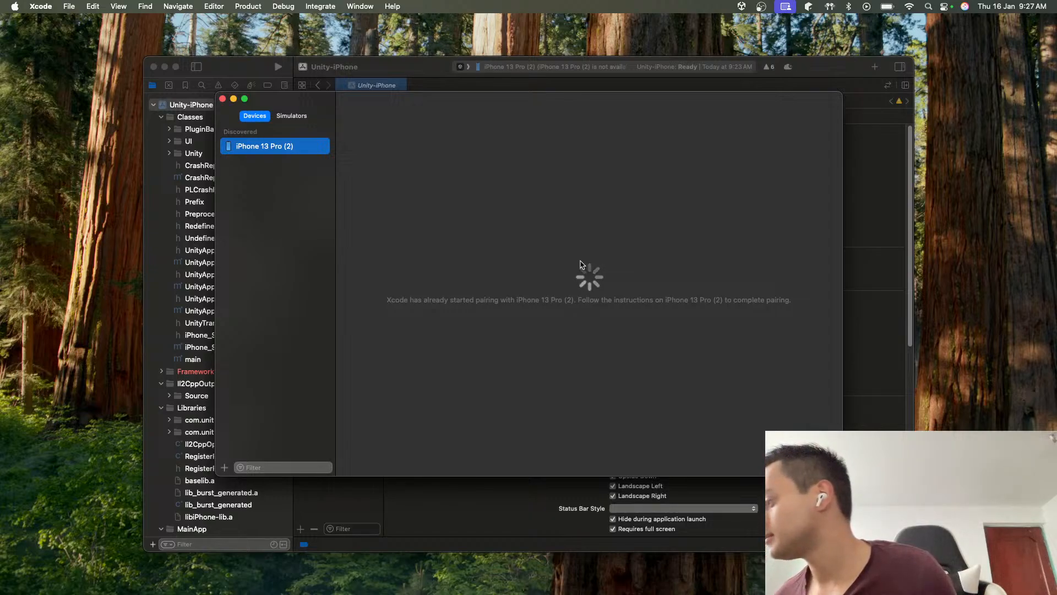
Step: Close and reopen the run destinations manager and read the pairing message for iPhone 13 Pro (2)
{"action": "left_click", "coordinate": [223, 98]}
{"action": "left_click", "coordinate": [551, 66]}
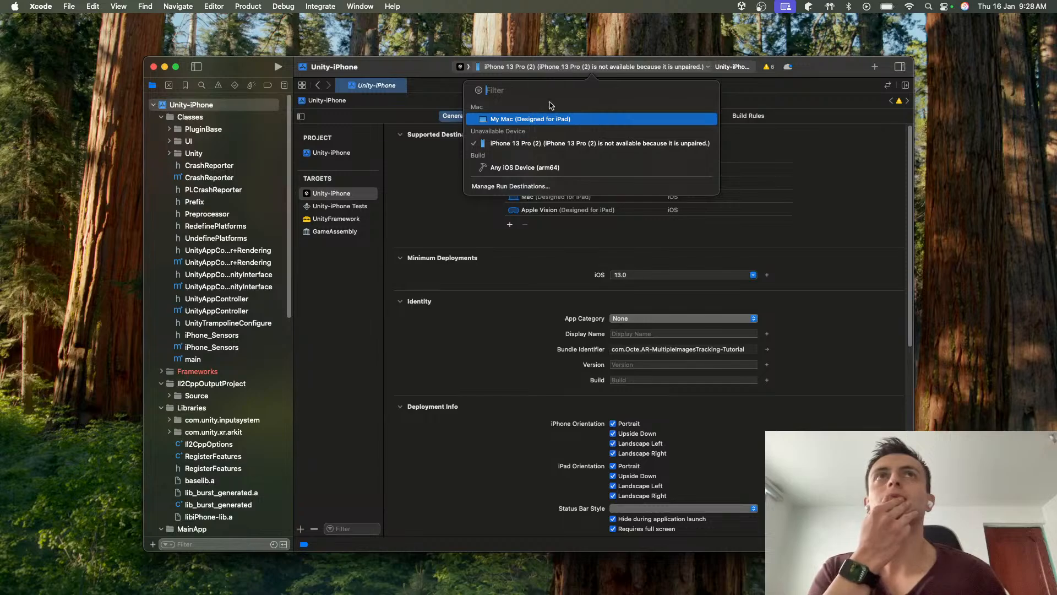
{"action": "left_click", "coordinate": [527, 187]}
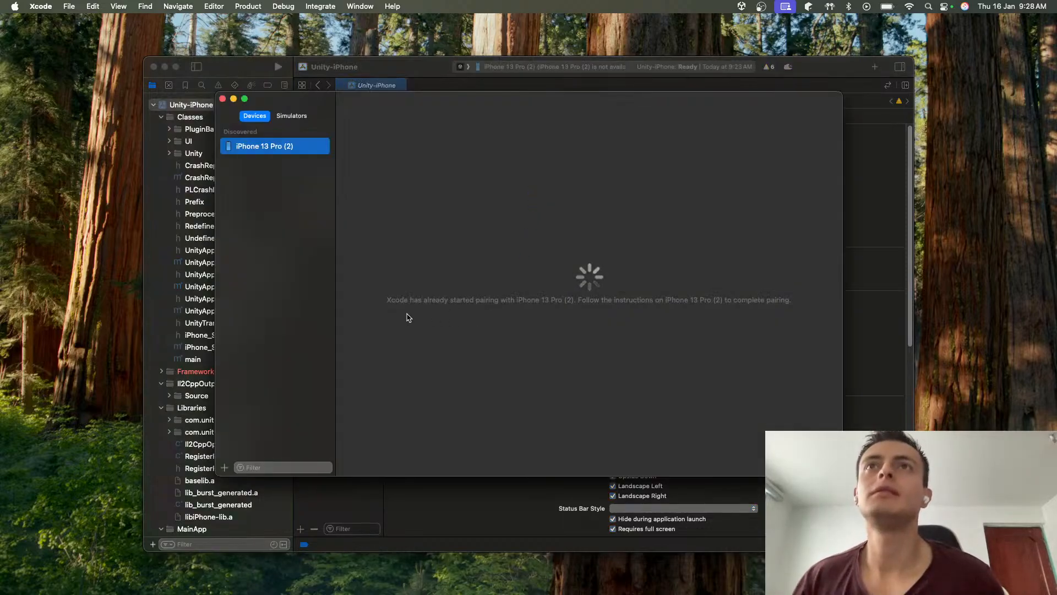
{"action": "left_click_drag", "start_coordinate": [387, 300], "coordinate": [568, 302]}
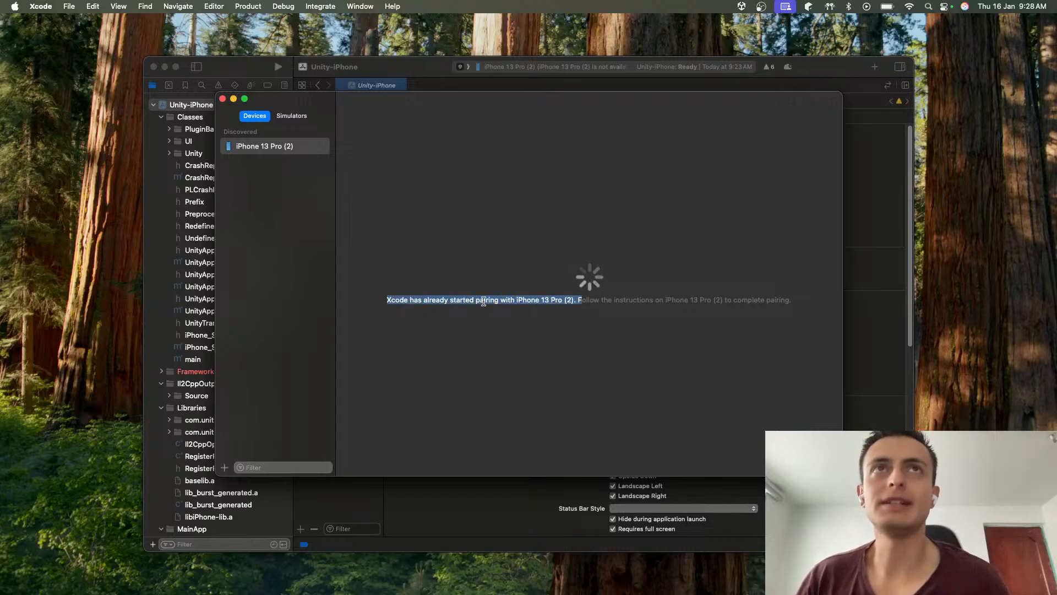
{"action": "left_click_drag", "start_coordinate": [449, 299], "coordinate": [793, 299]}
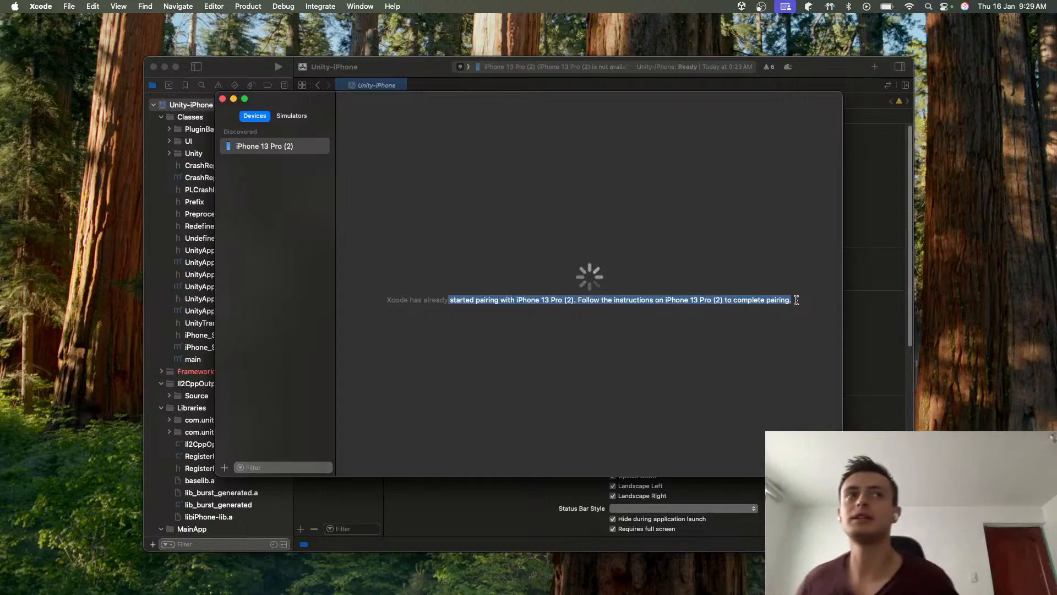
{"action": "left_click", "coordinate": [561, 305]}
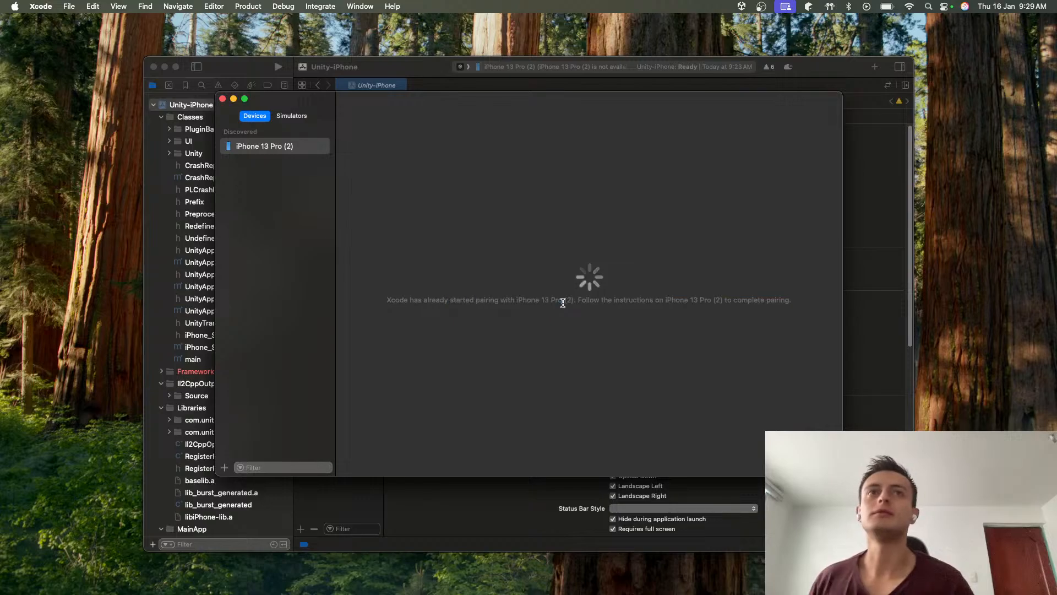
{"action": "left_click_drag", "start_coordinate": [570, 300], "coordinate": [792, 300]}
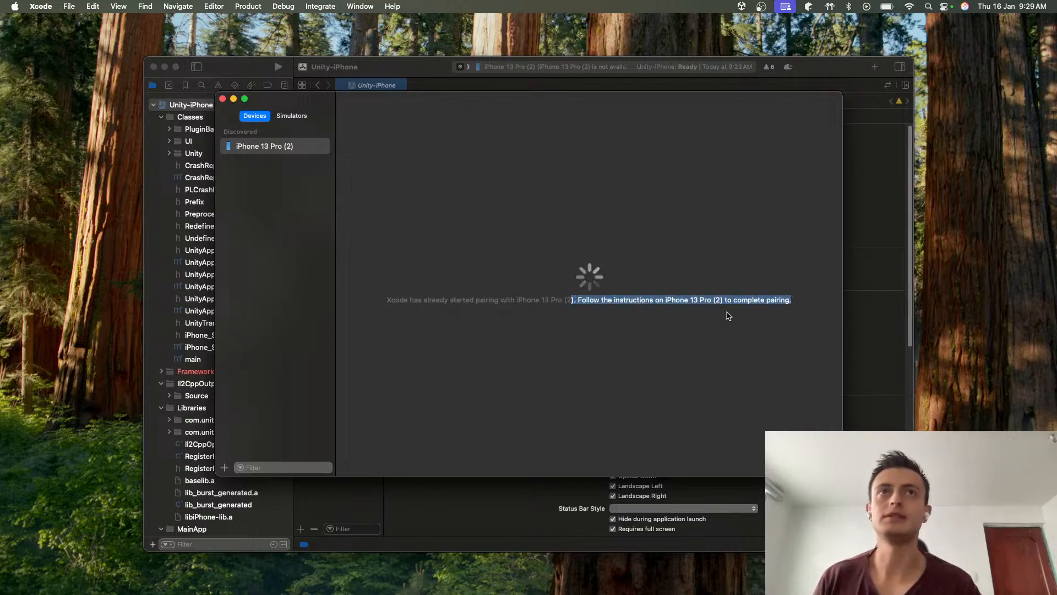
Step: Copy the whole pairing message, search the web for it in the browser, and expand the AI Overview with its sources
{"action": "left_click_drag", "start_coordinate": [387, 300], "coordinate": [815, 302]}
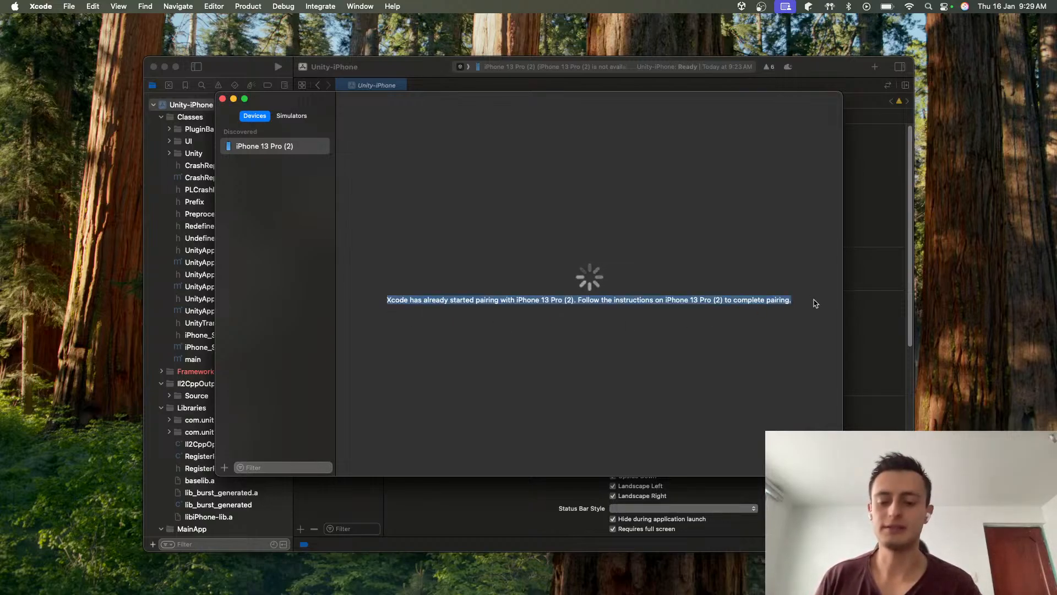
{"action": "key", "text": "super+c"}
{"action": "key", "text": "ctrl+Right"}
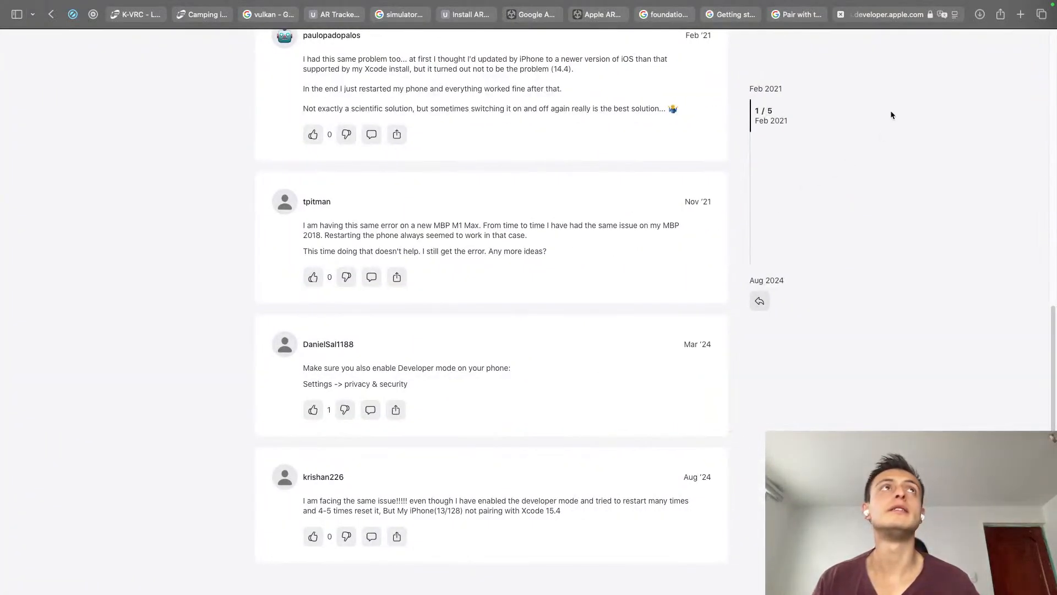
{"action": "left_click", "coordinate": [887, 14]}
{"action": "key", "text": "super+v"}
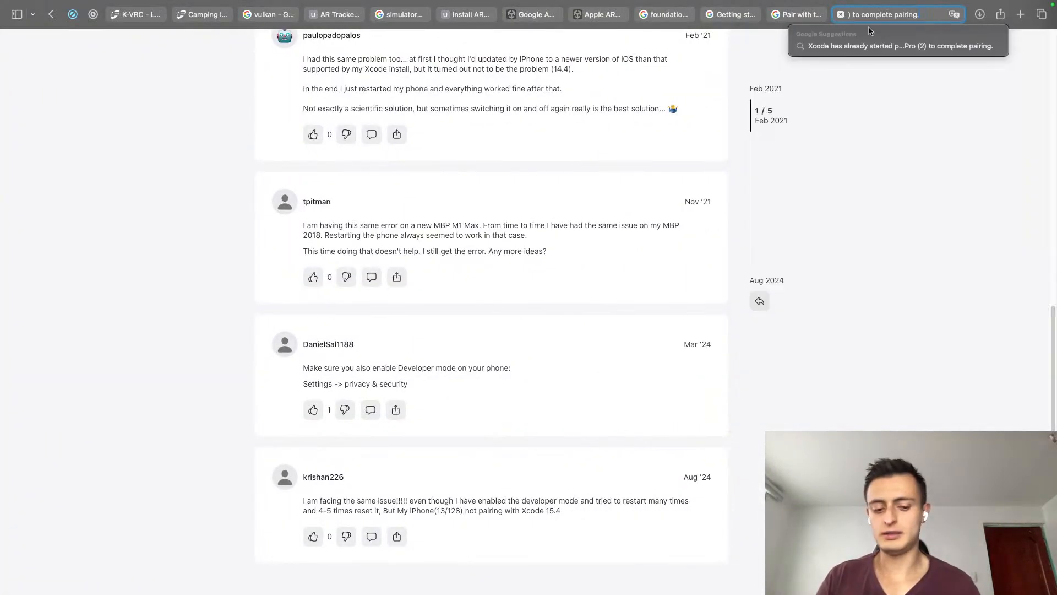
{"action": "key", "text": "Return"}
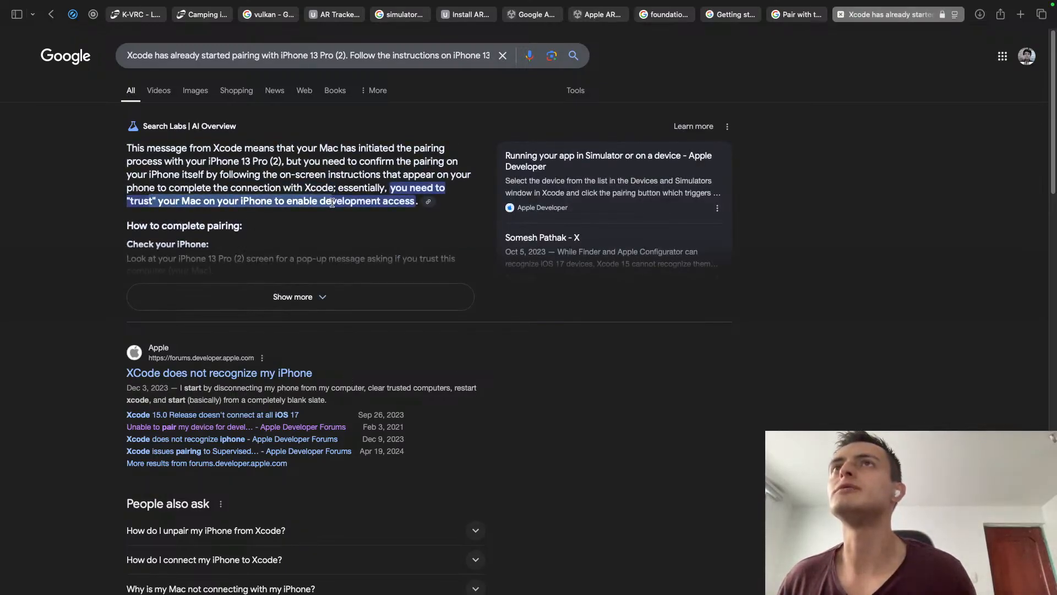
{"action": "left_click", "coordinate": [431, 202]}
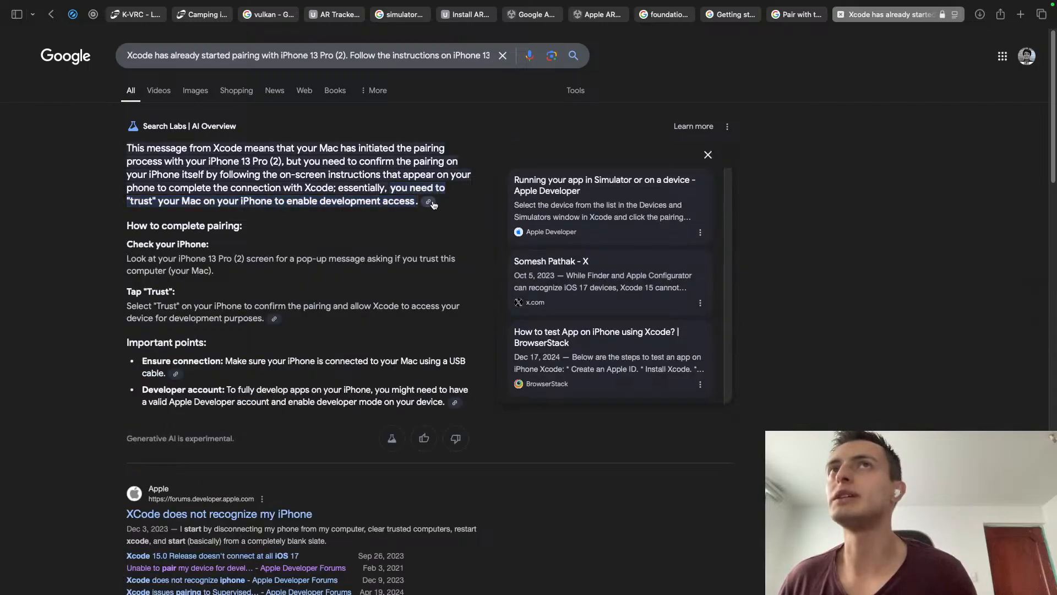